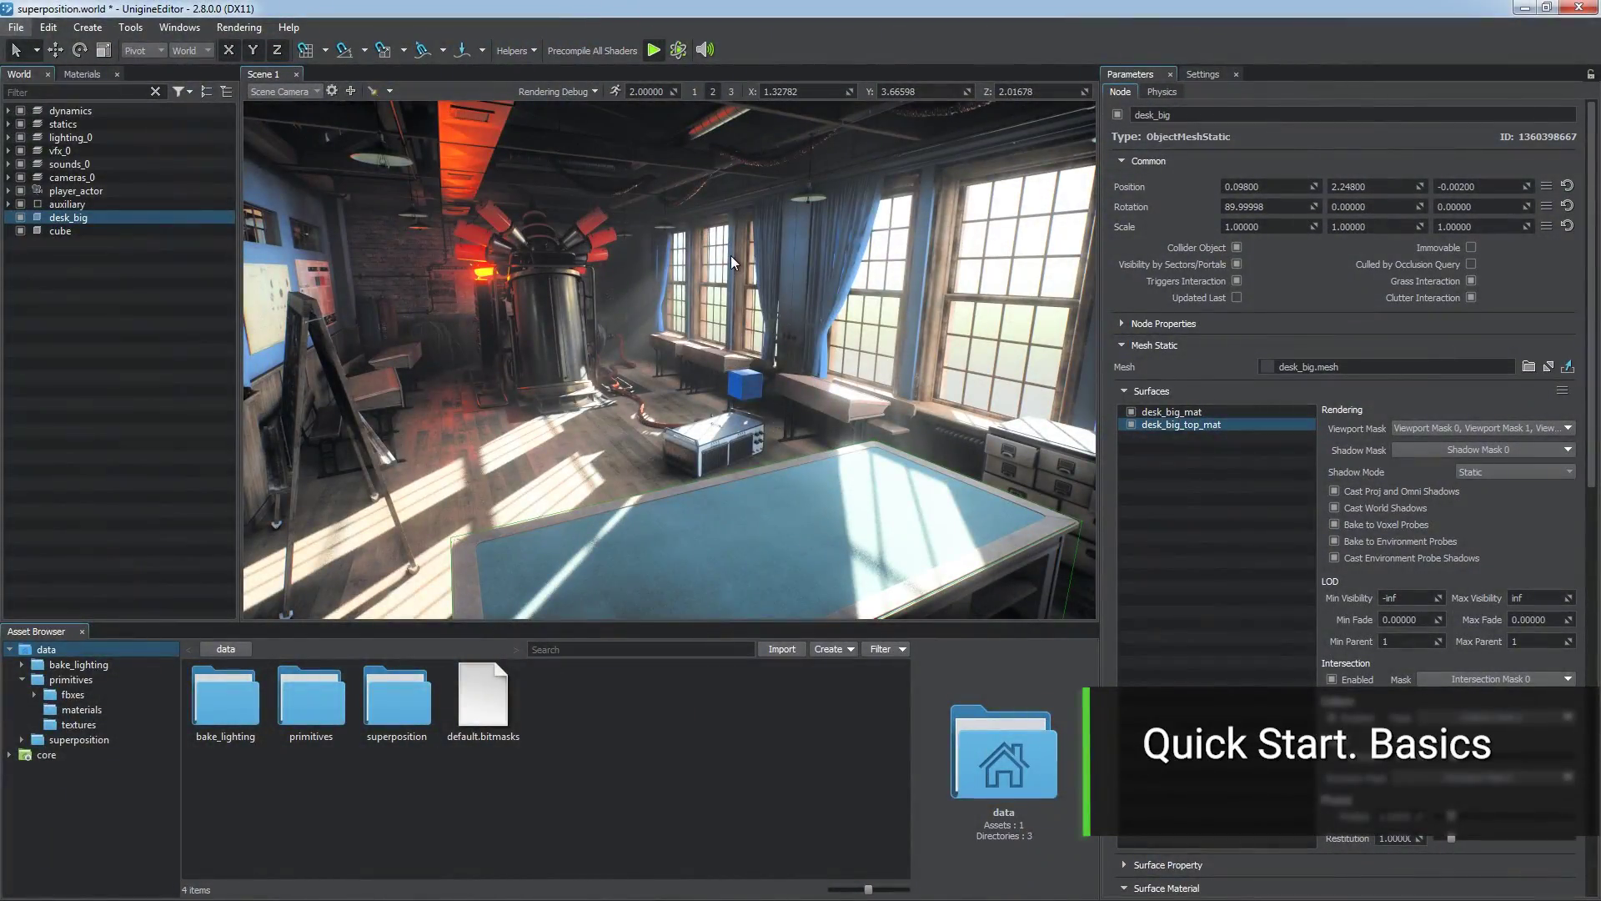
right_click(731, 257)
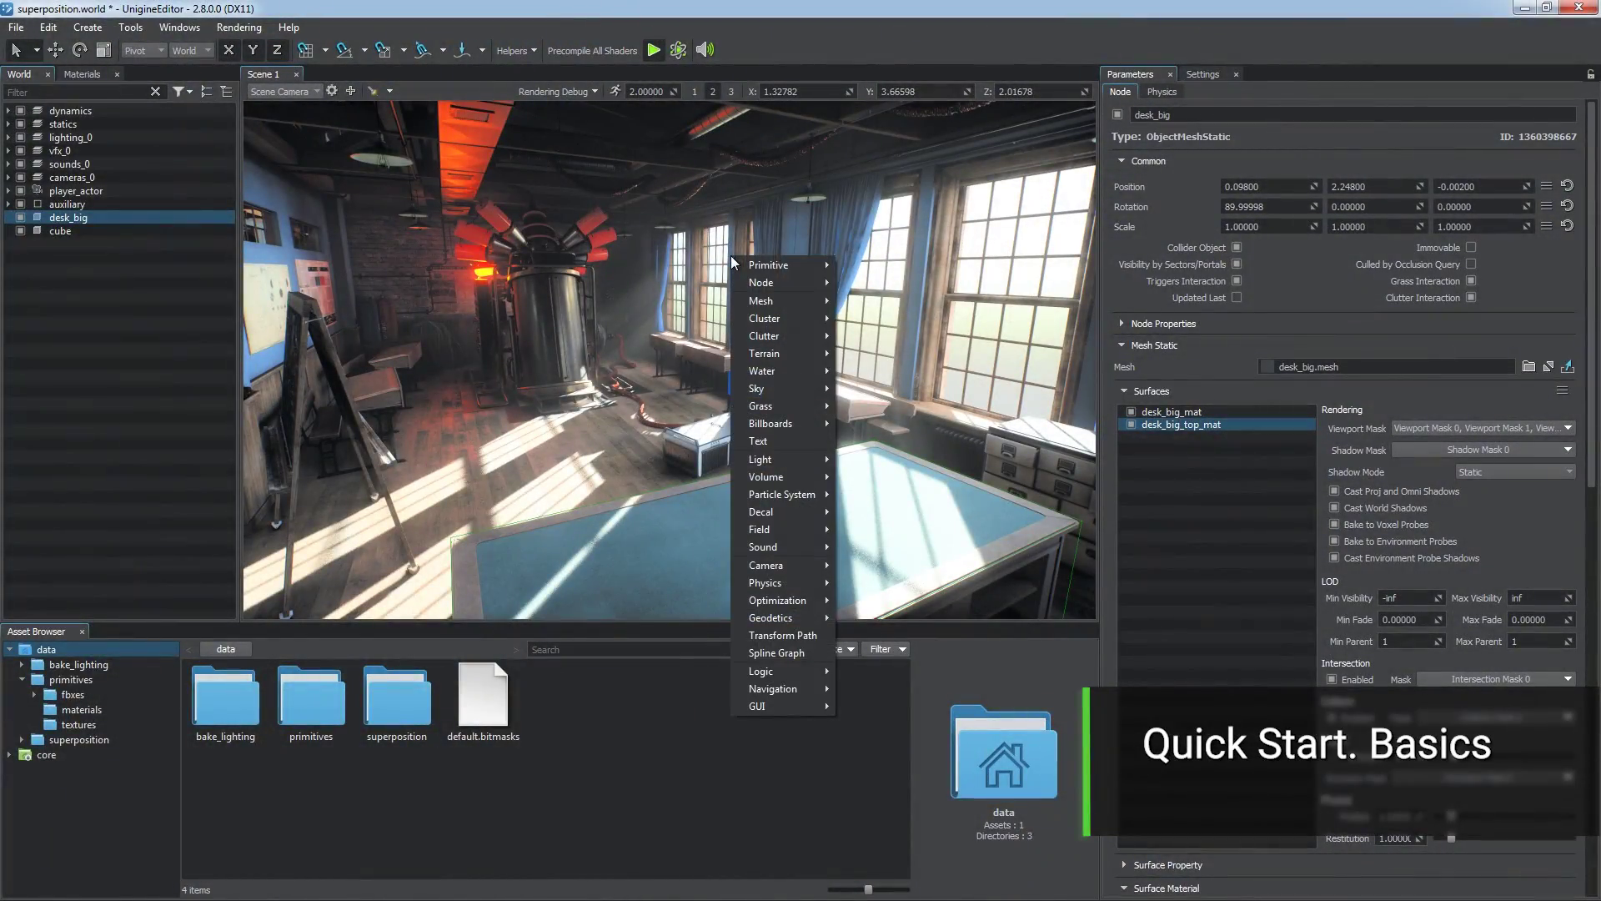
mouse_move(769, 304)
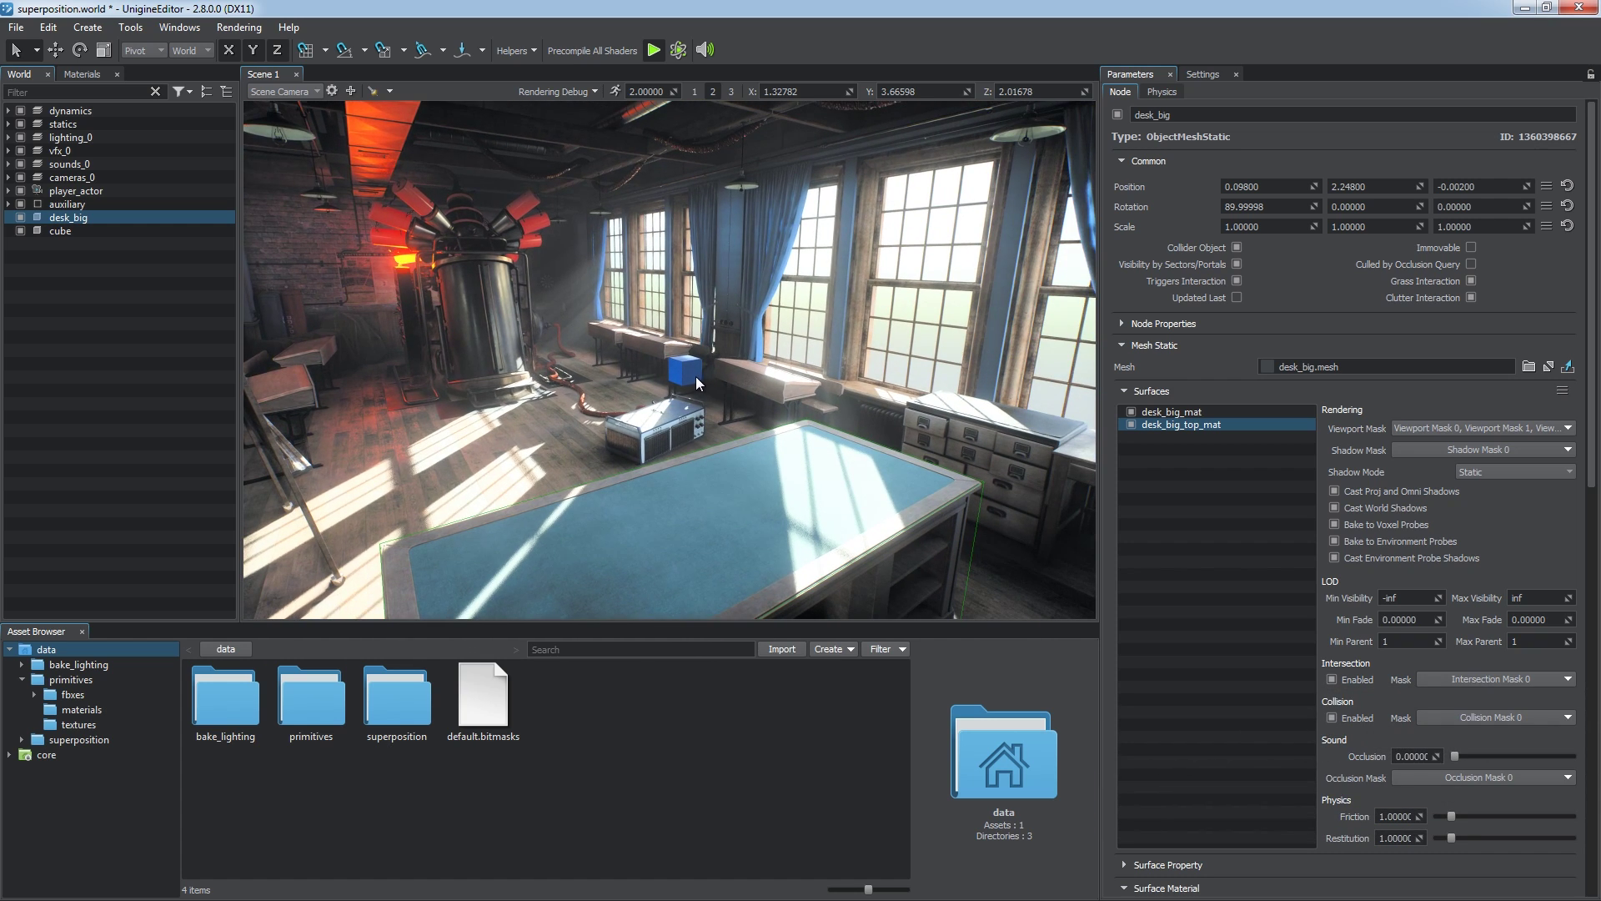
Assign a Rigid physics body to the blue cube above the desk and turn off its Shape-Based option.
click(695, 377)
right_click(694, 377)
click(723, 405)
right_drag(724, 405, 839, 302)
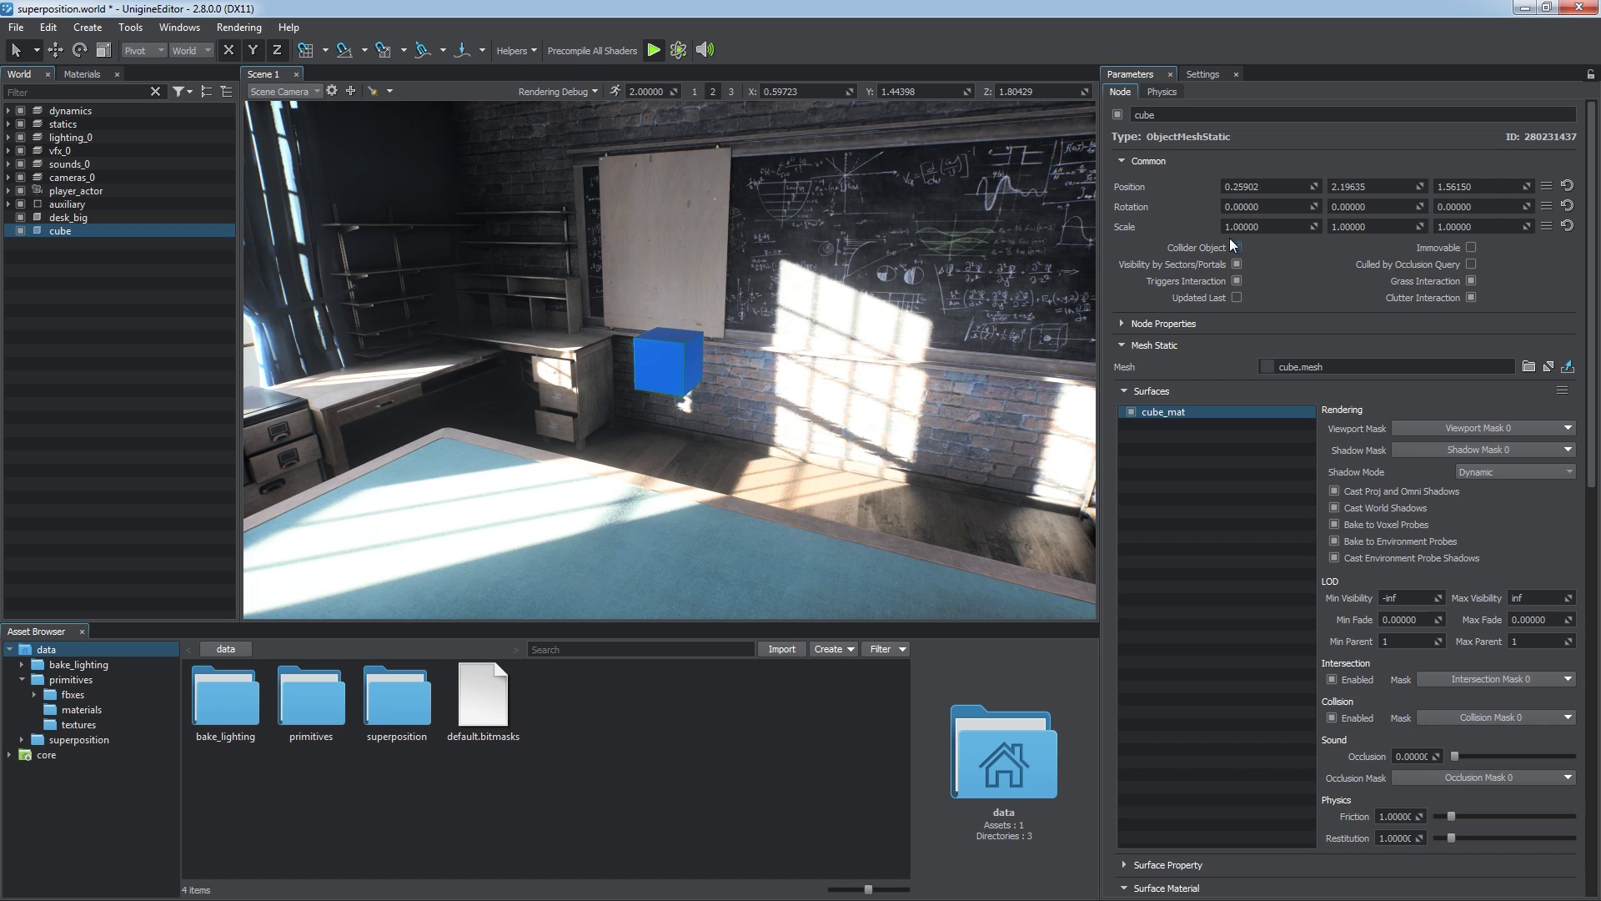
click(1163, 92)
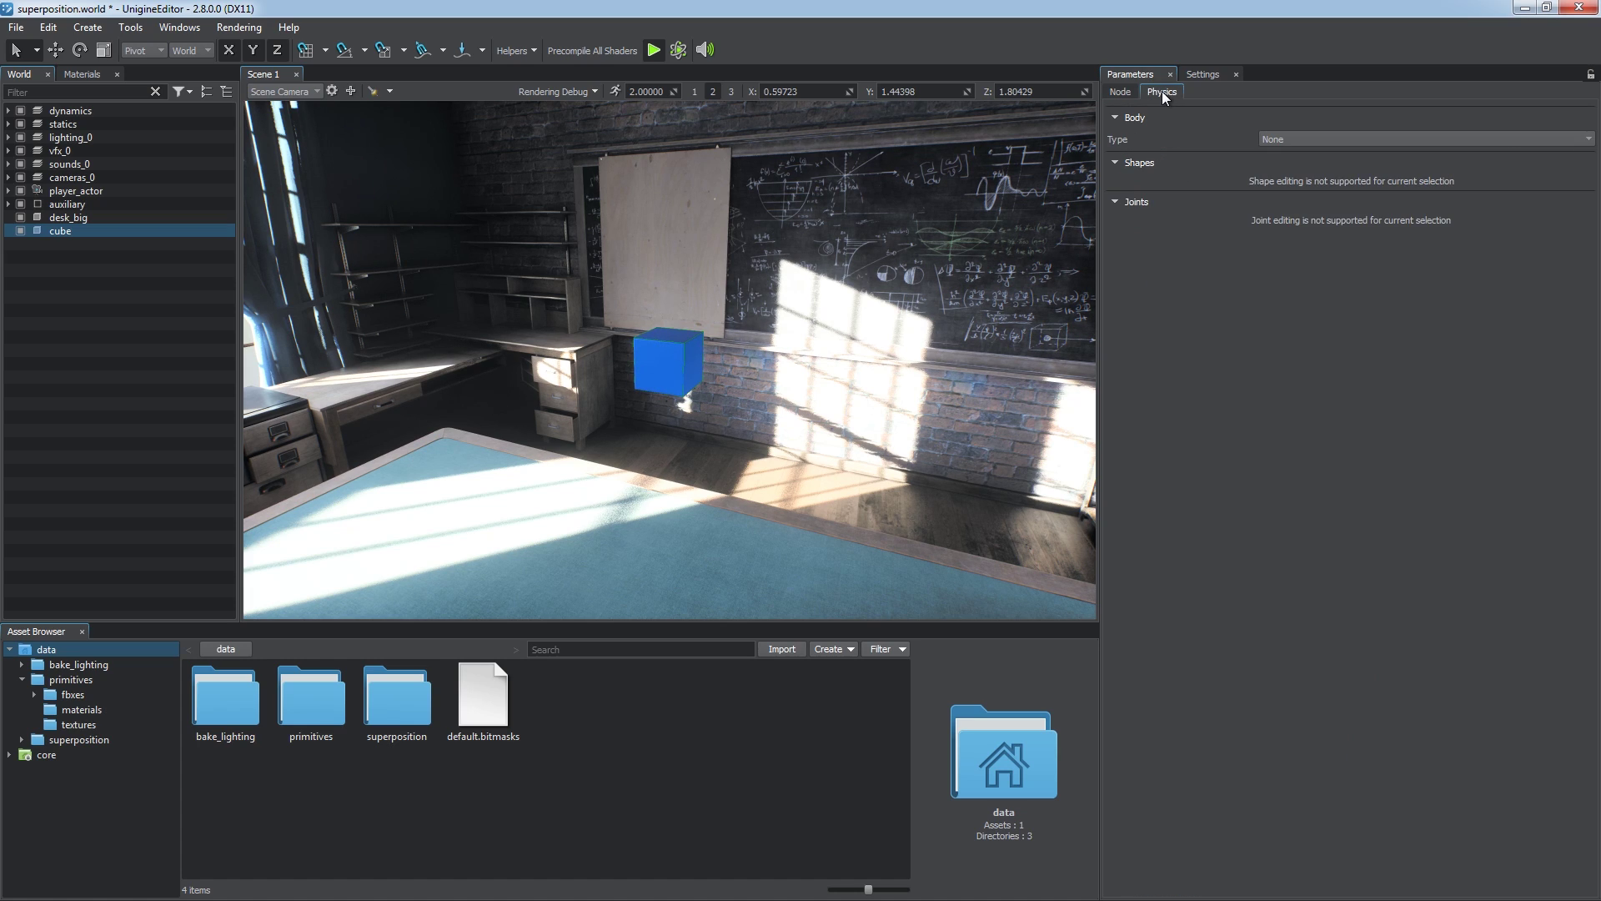
click(1318, 142)
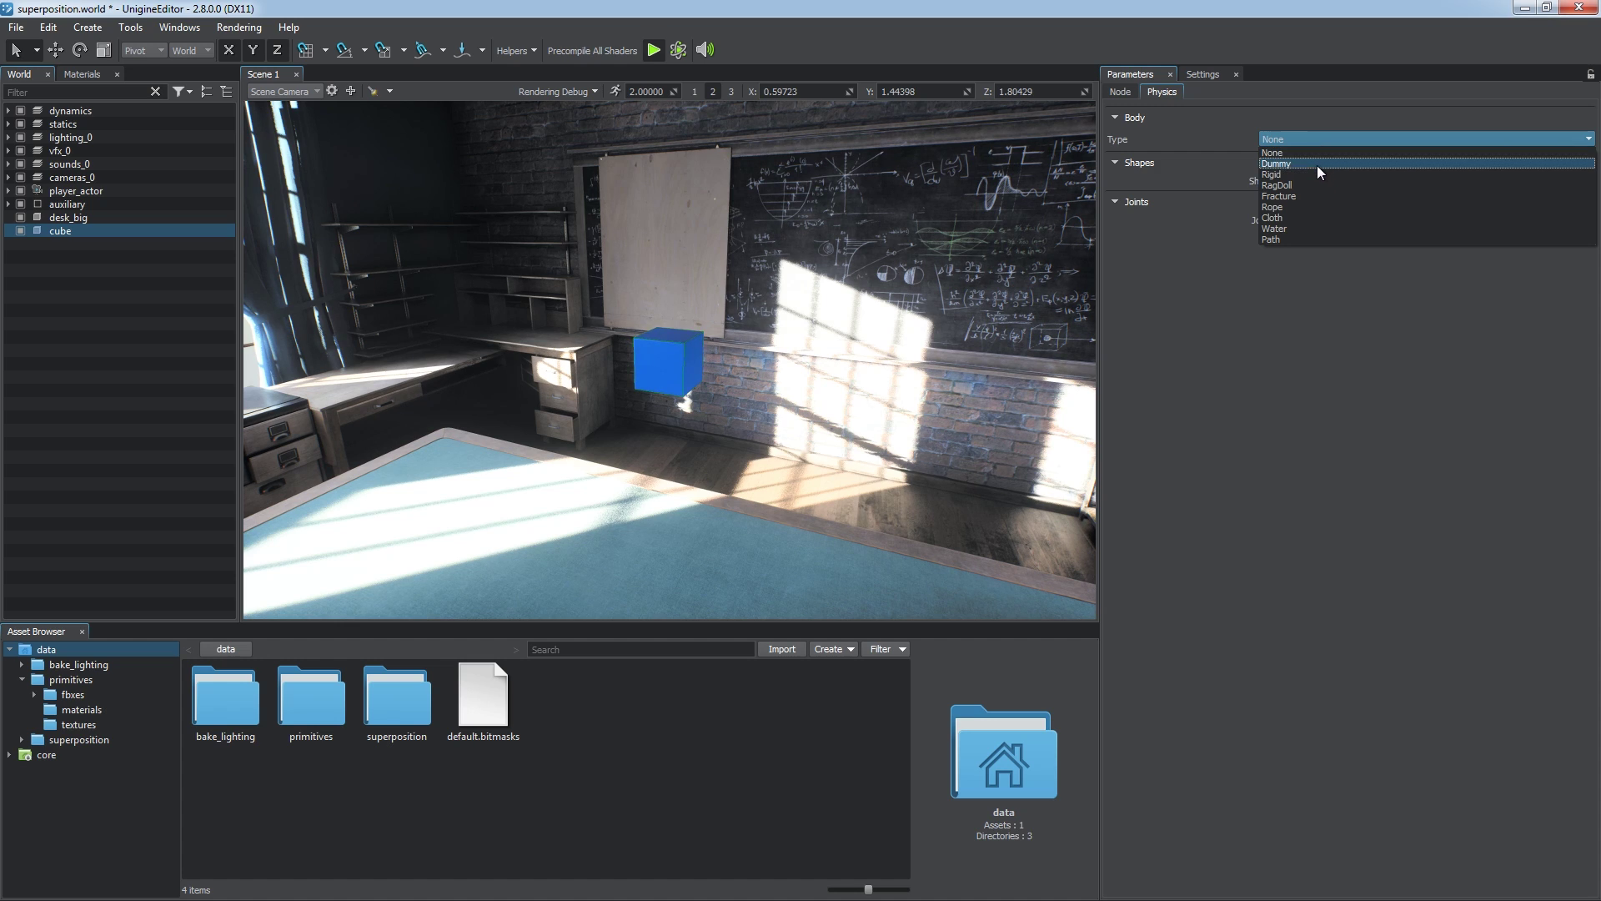
click(1316, 175)
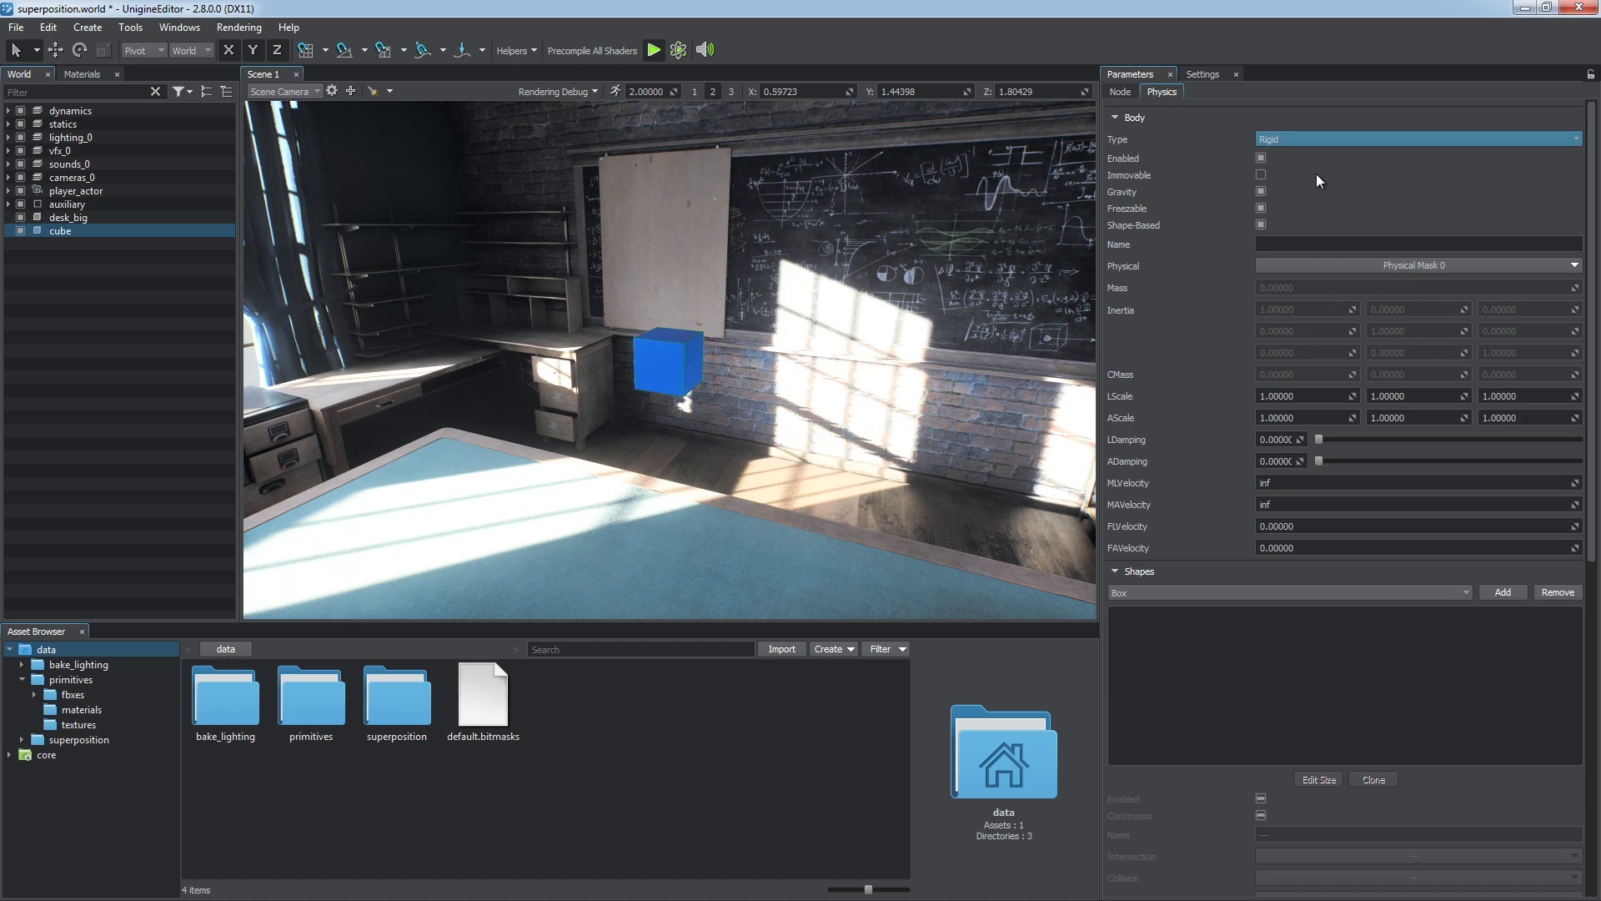
click(1260, 223)
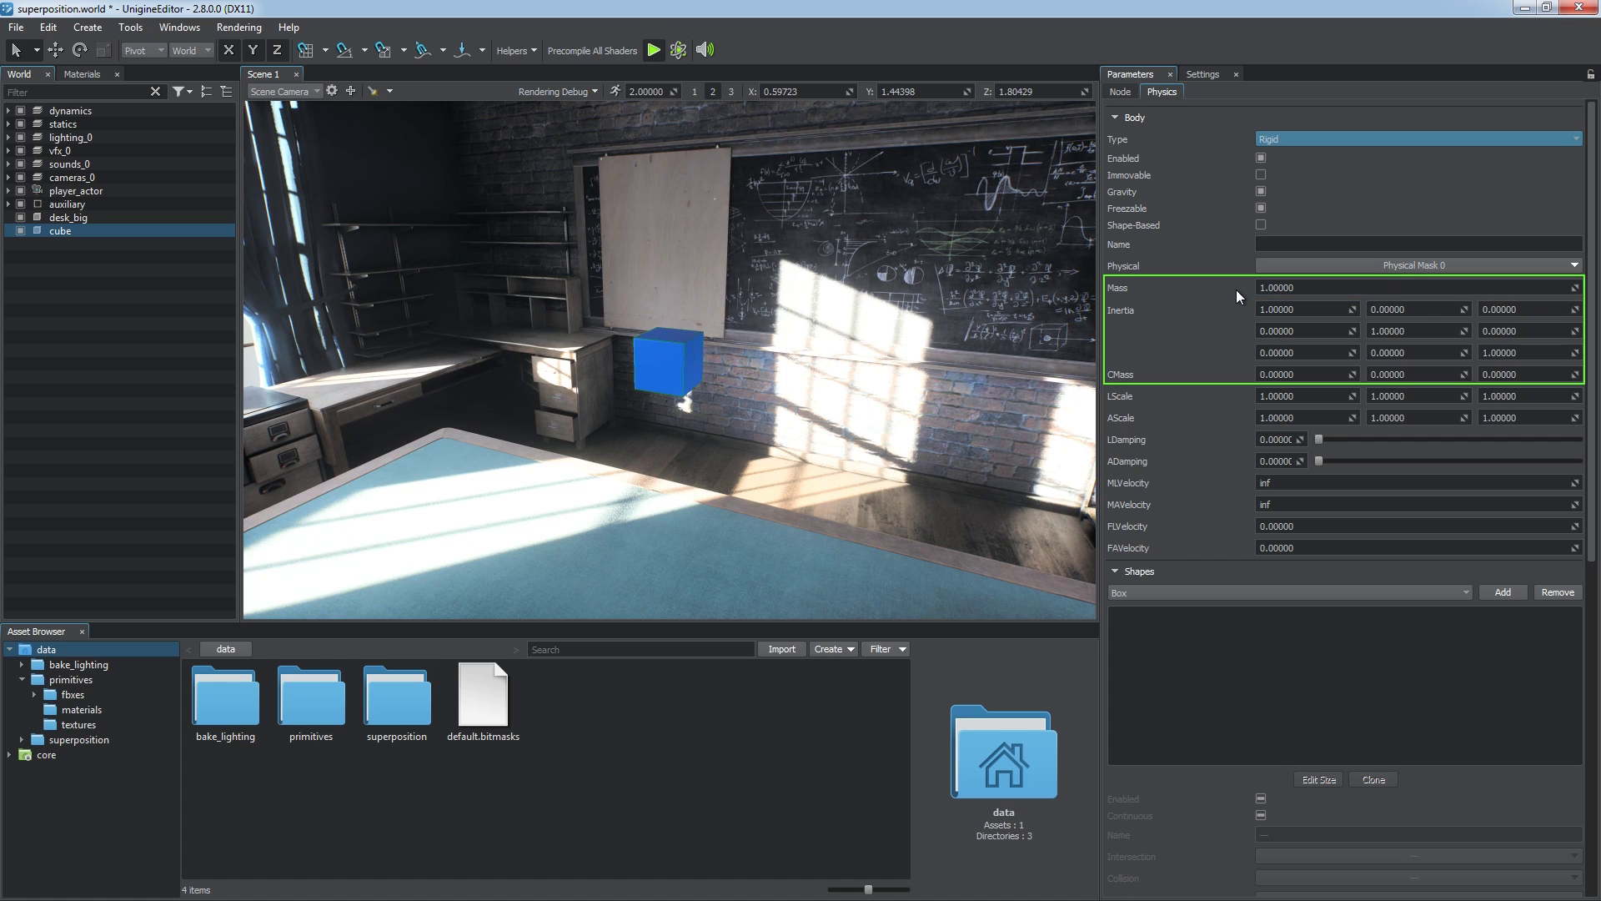
Save the world, run the physics simulation to check how the cube falls, and switch the simulation off.
key(p)
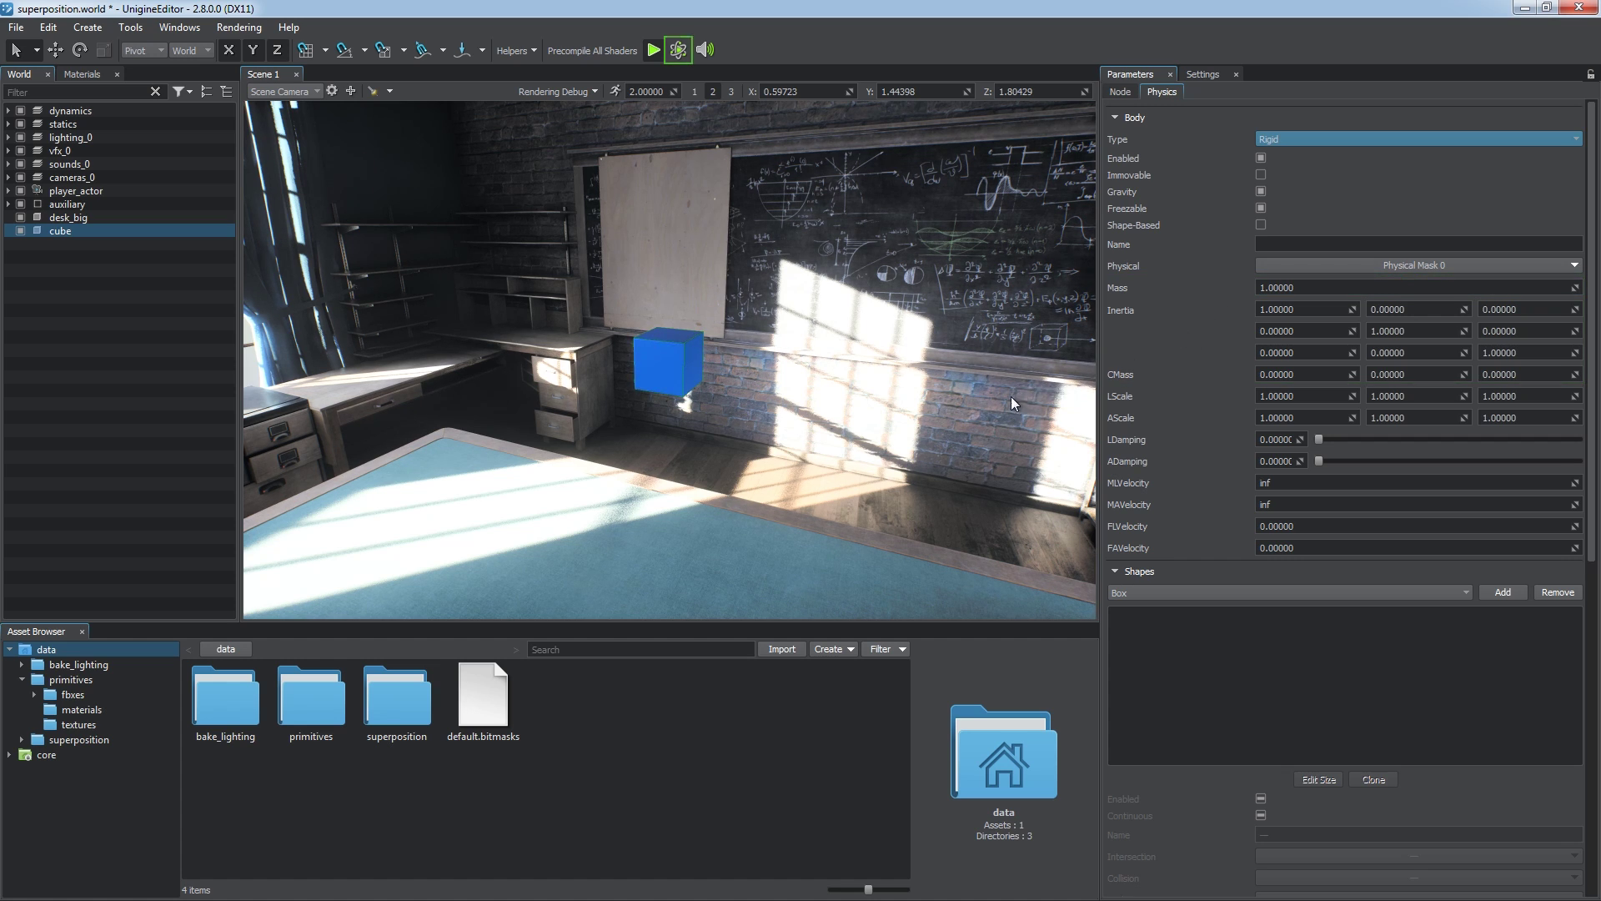
right_drag(1010, 397, 1002, 410)
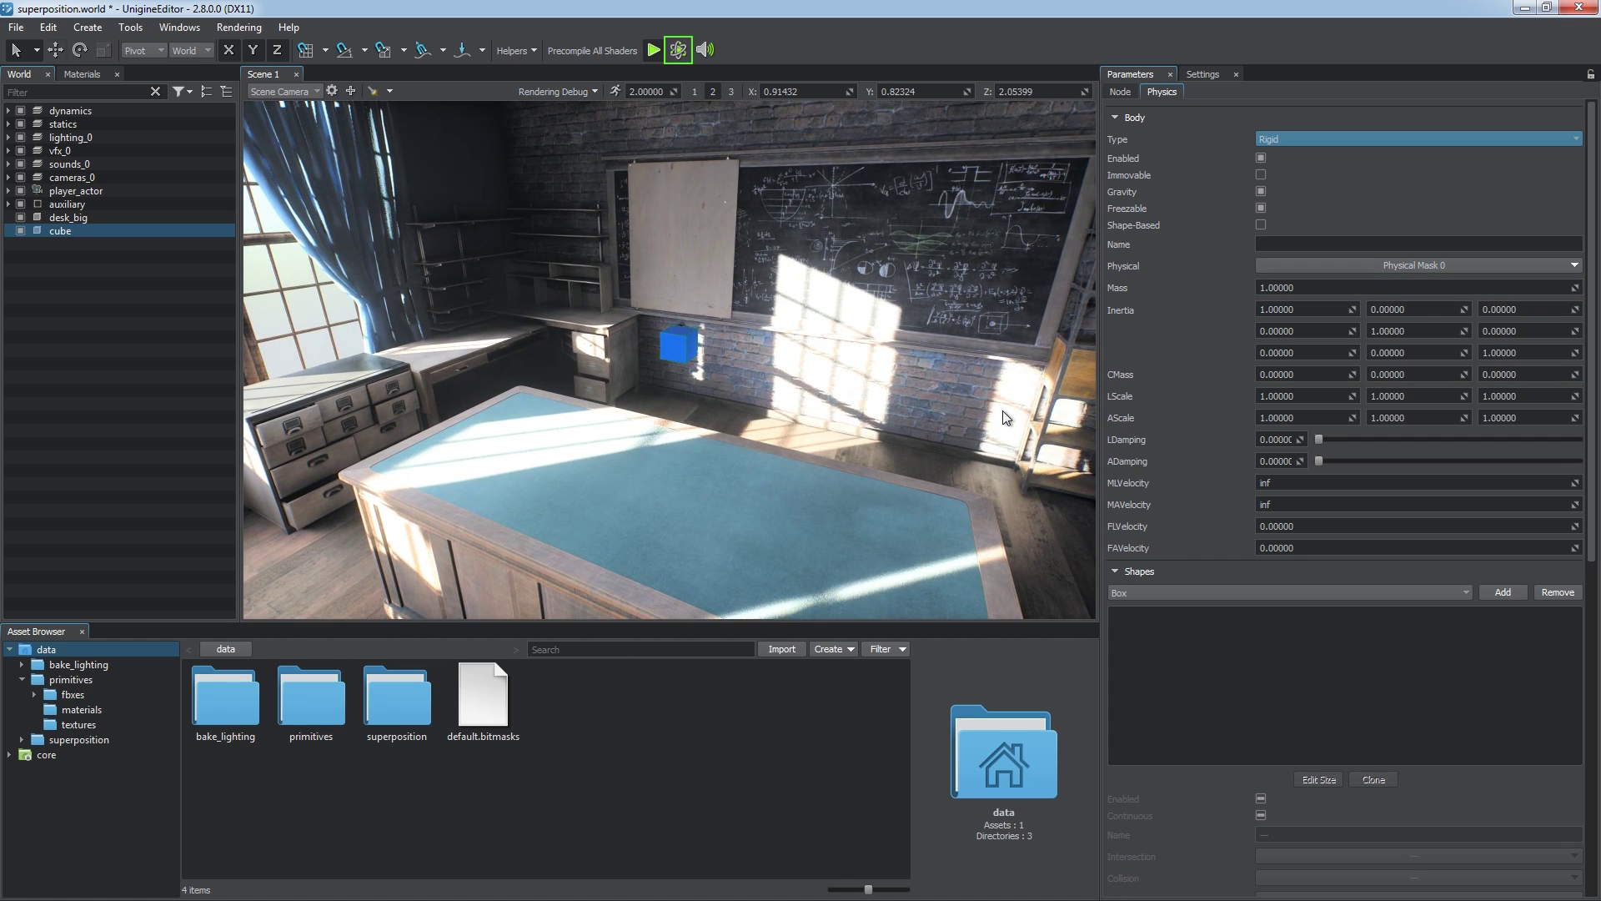
key(w)
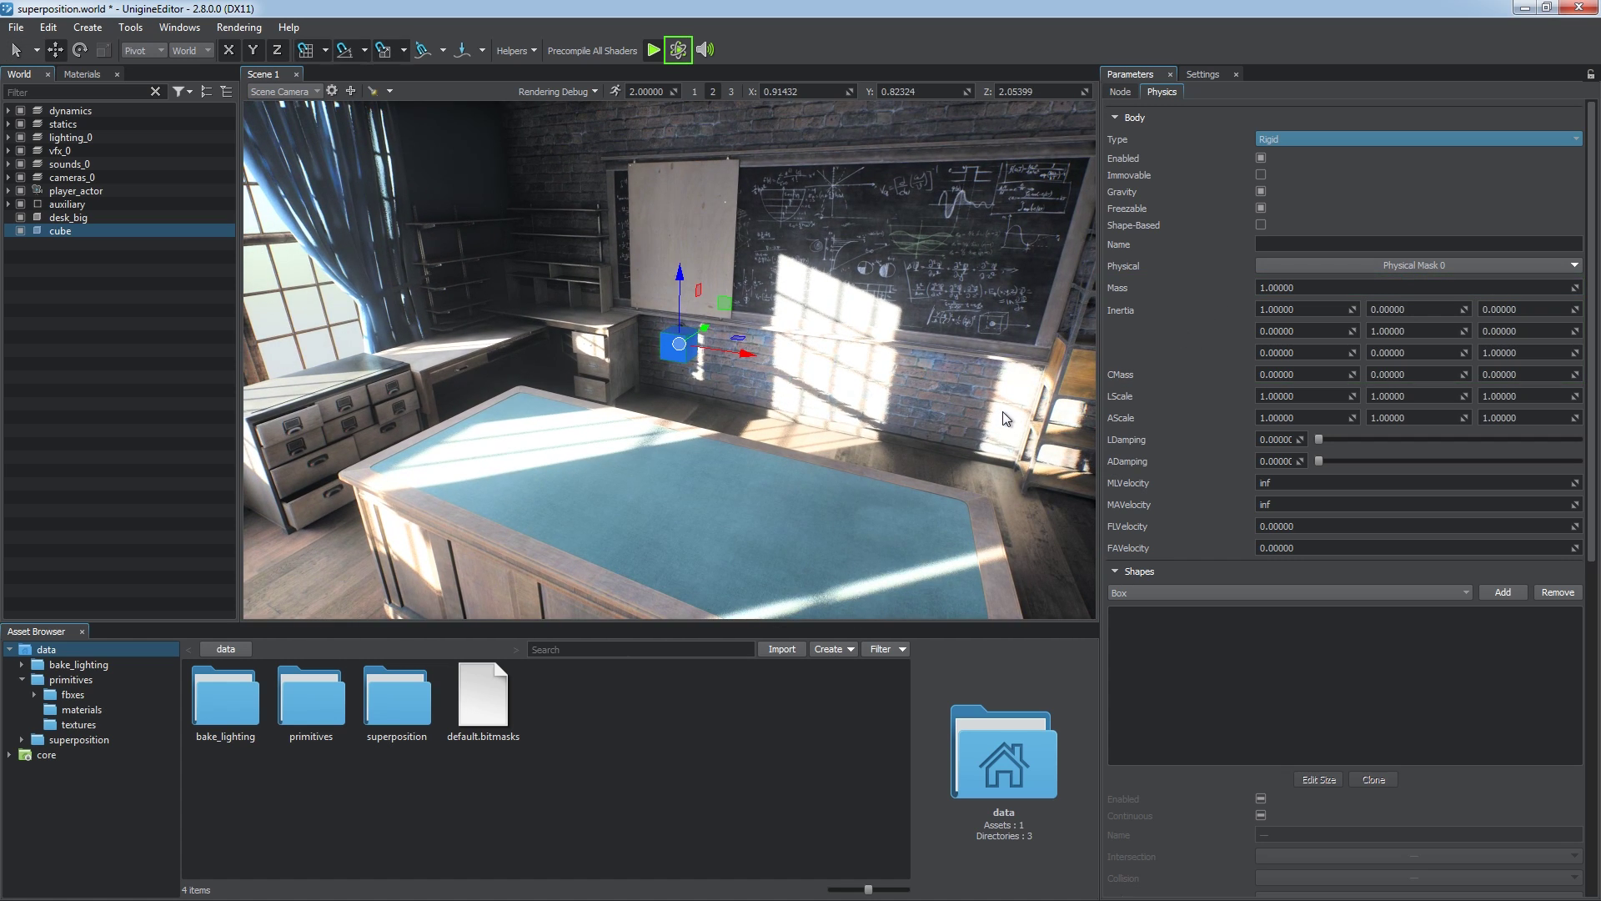
click(687, 57)
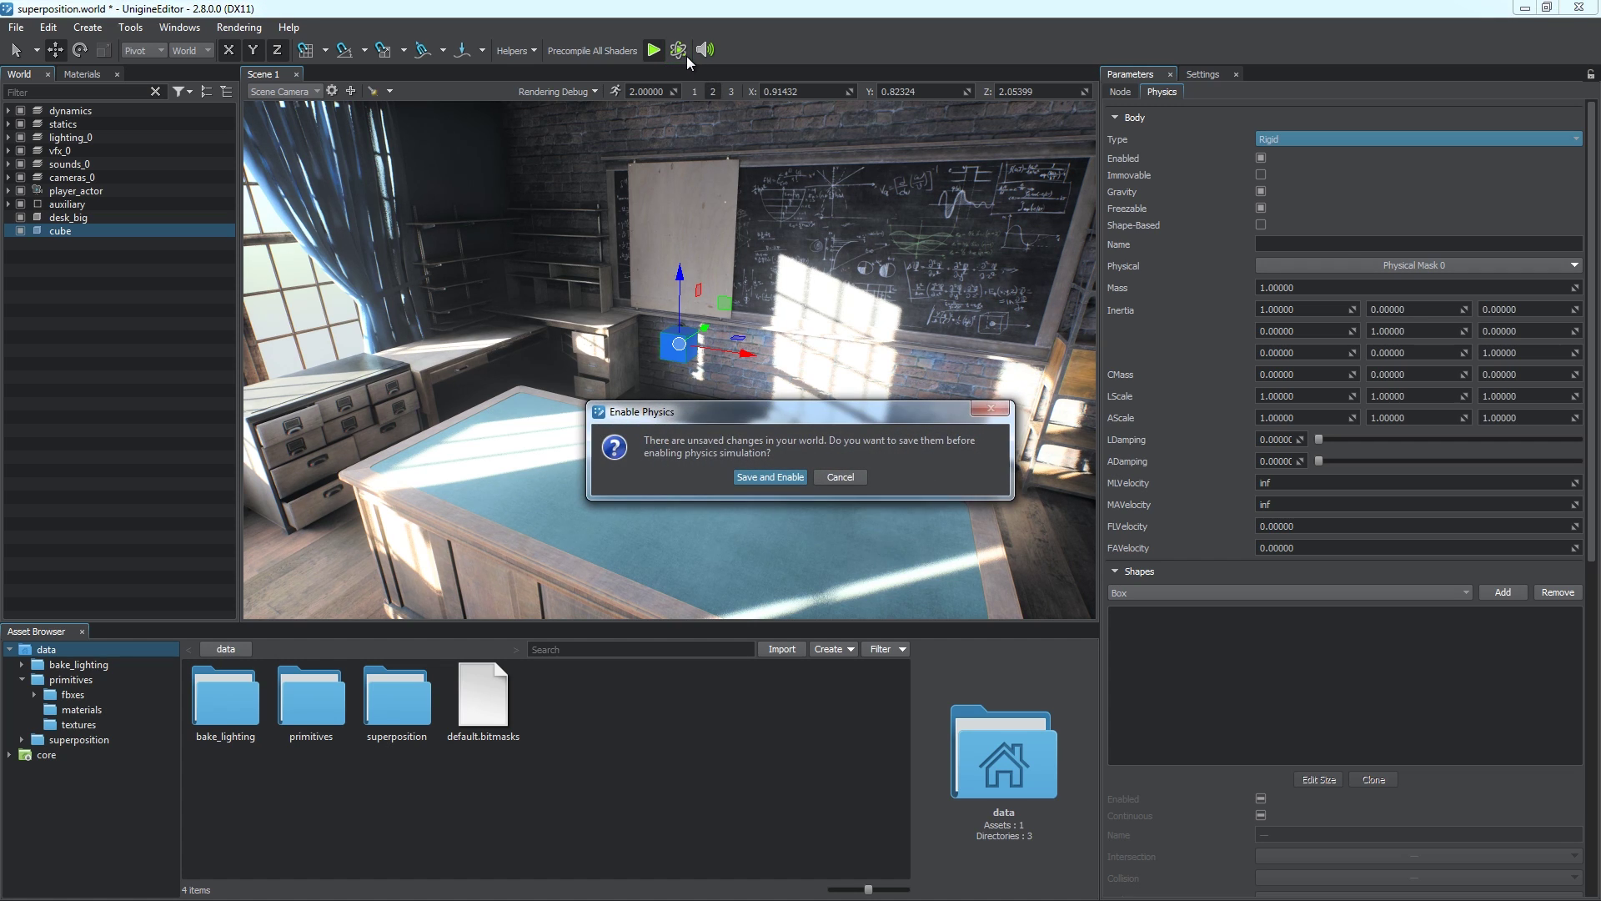
click(770, 477)
right_drag(742, 436, 757, 617)
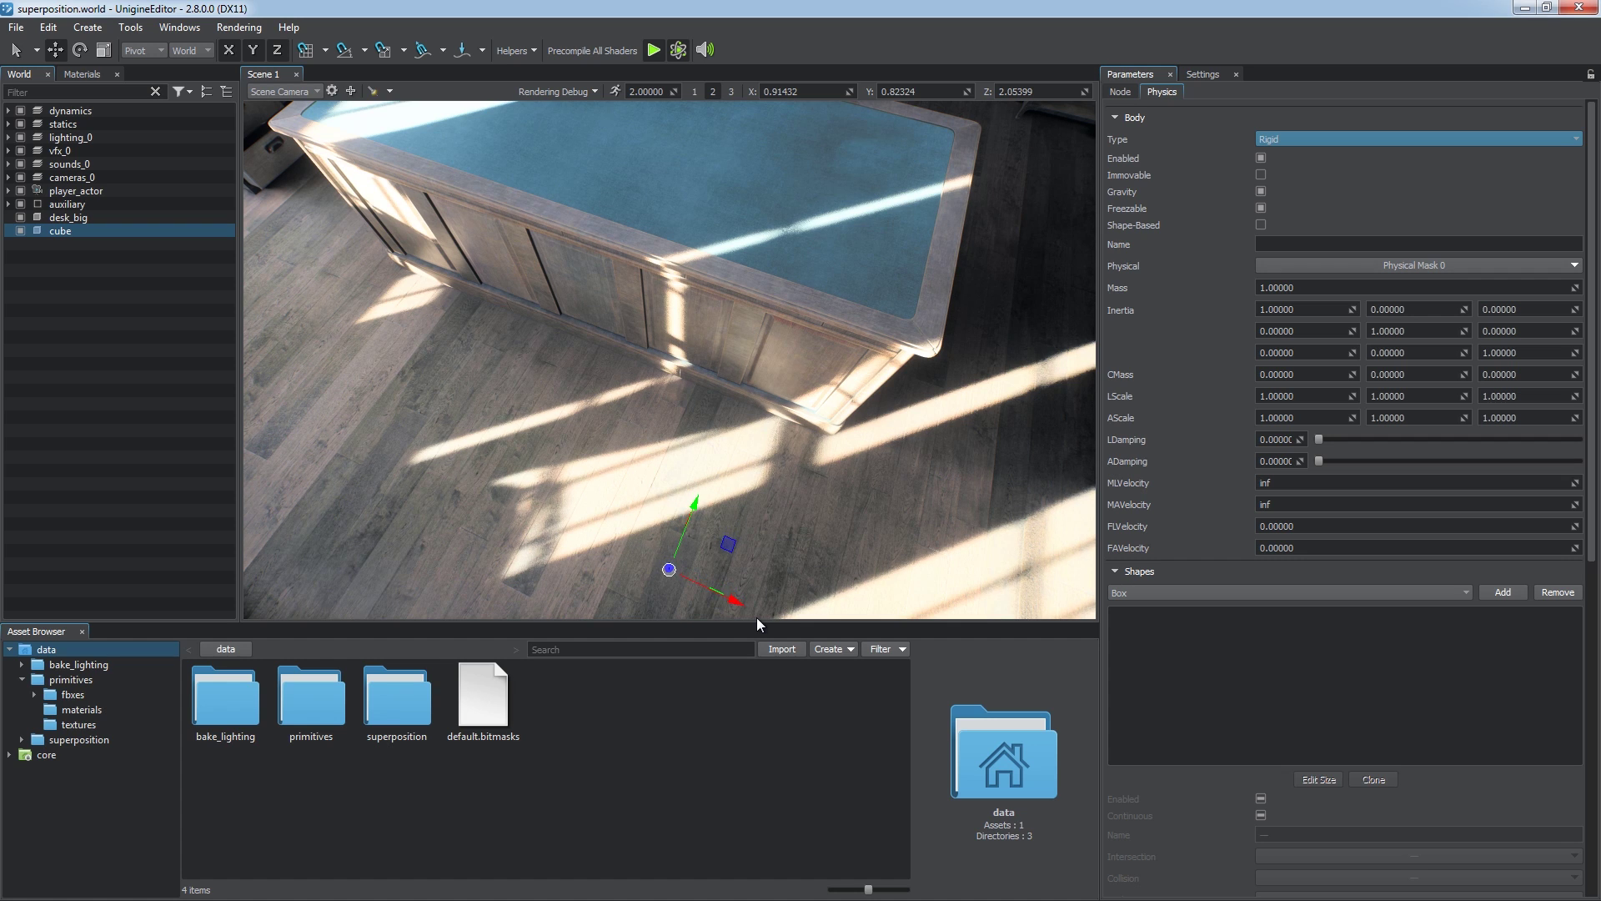
right_drag(757, 617, 765, 444)
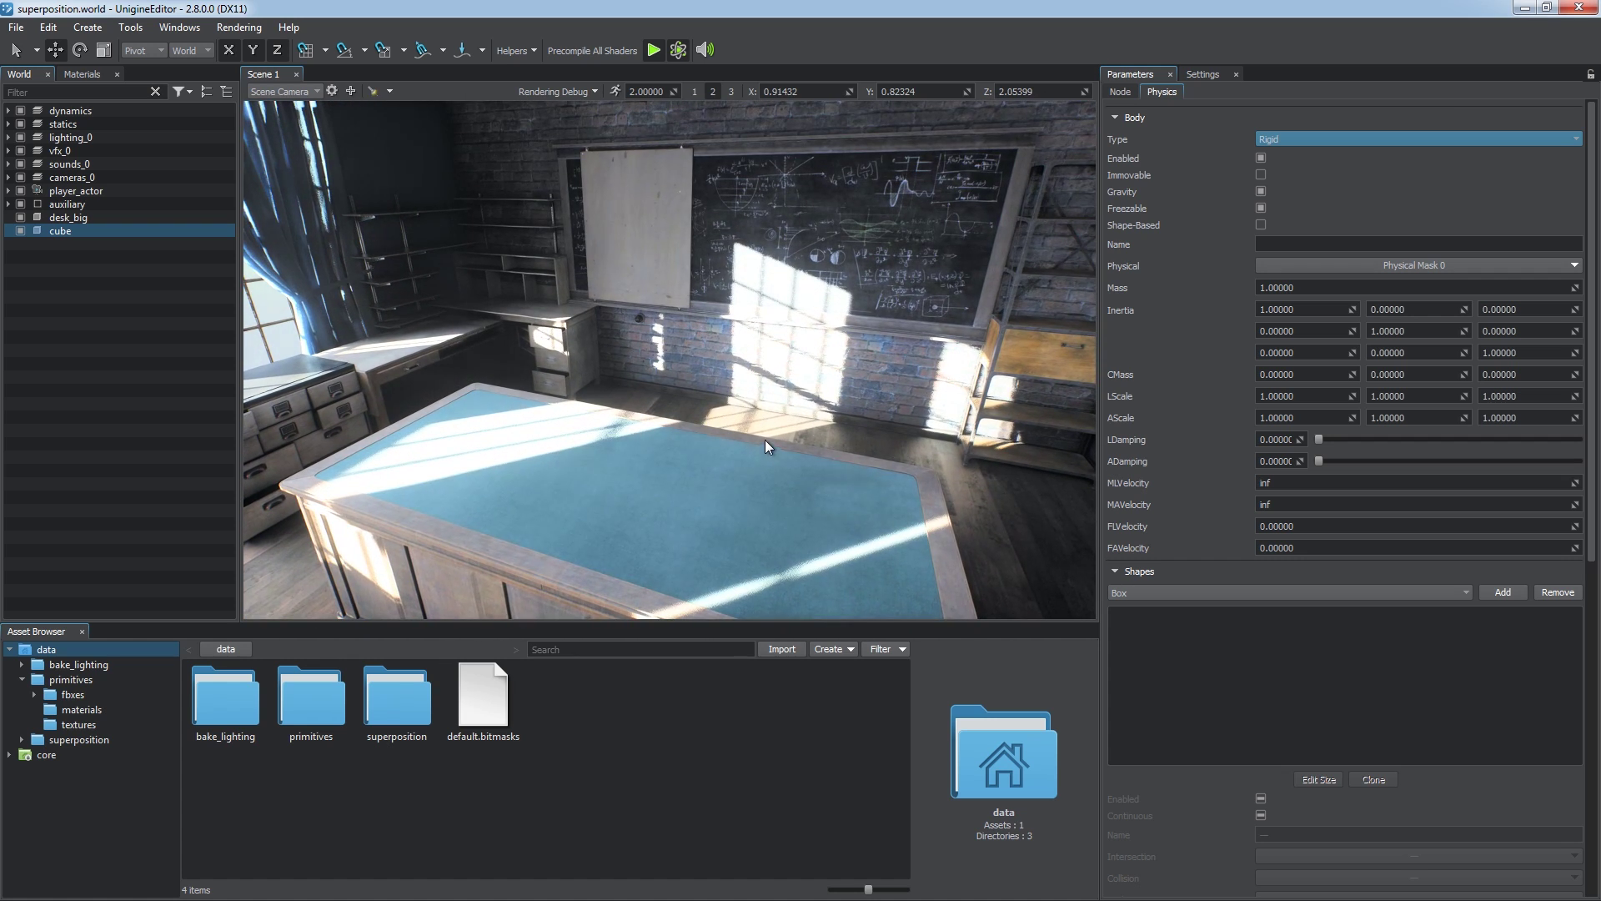
click(680, 50)
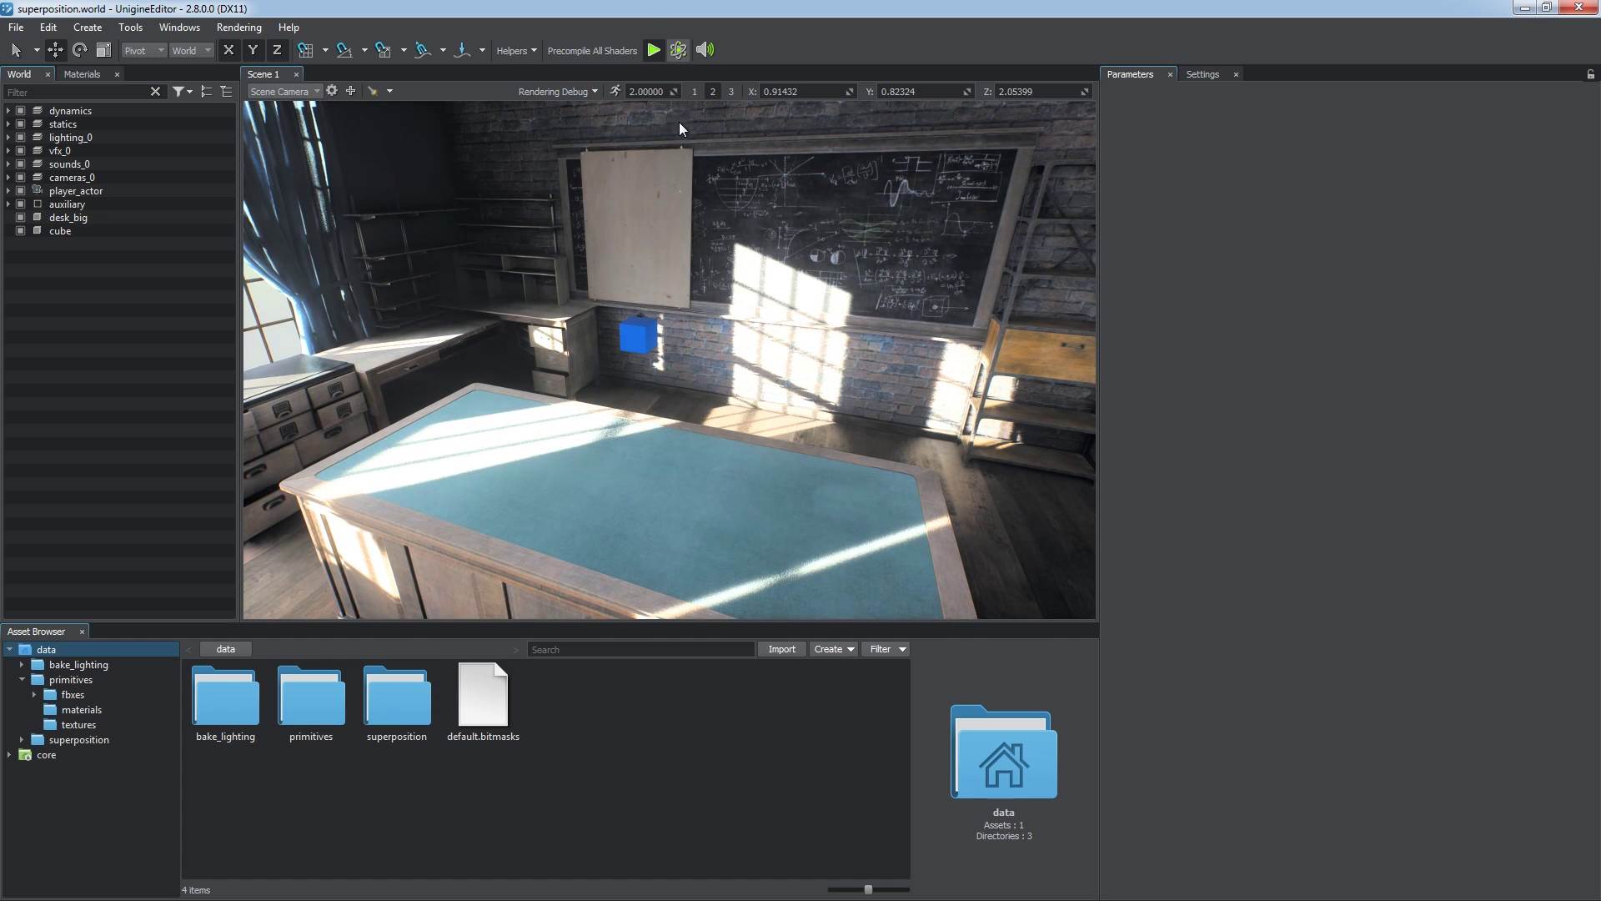
Add a Box collision shape to the blue cube and turn its Shape-Based option back on.
click(643, 336)
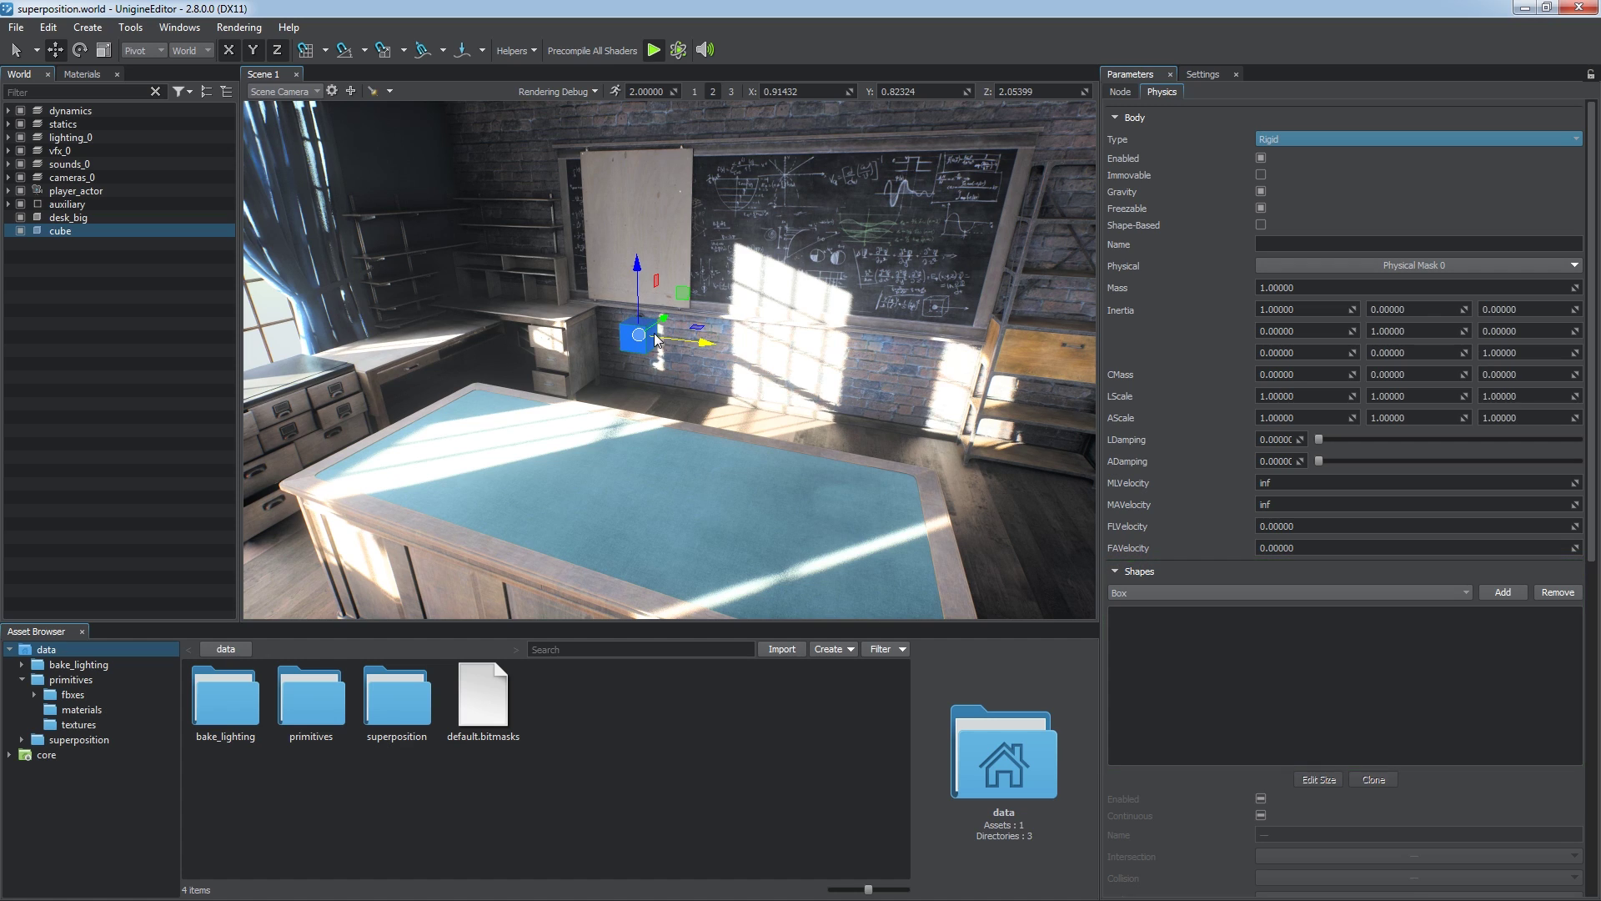
click(1197, 593)
click(1196, 638)
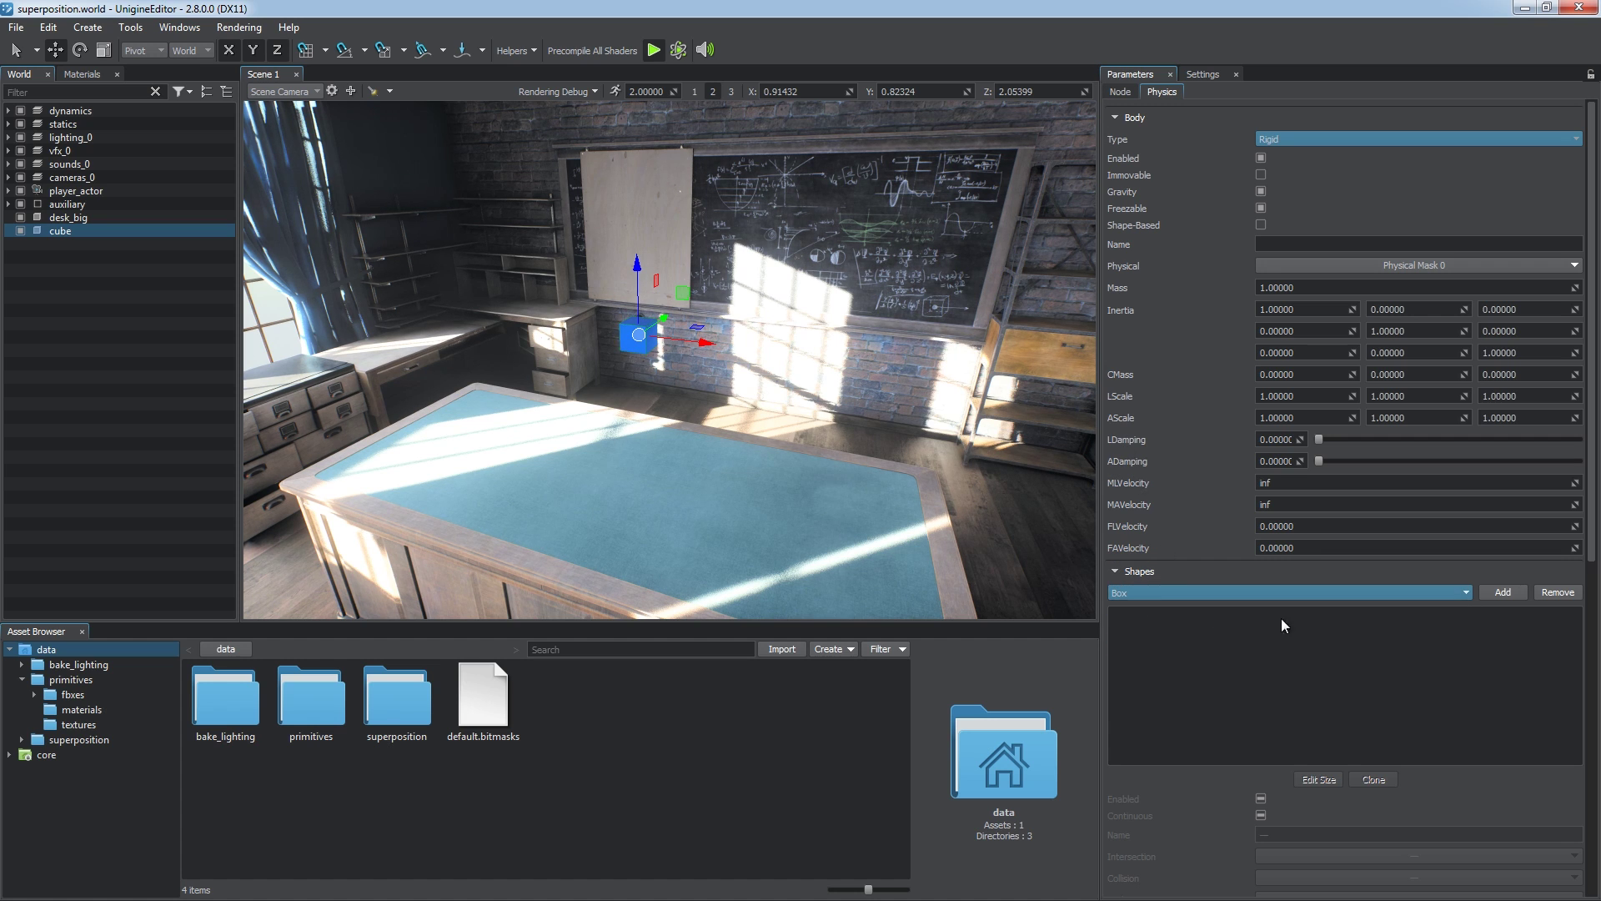
click(1499, 592)
click(1445, 615)
key(f)
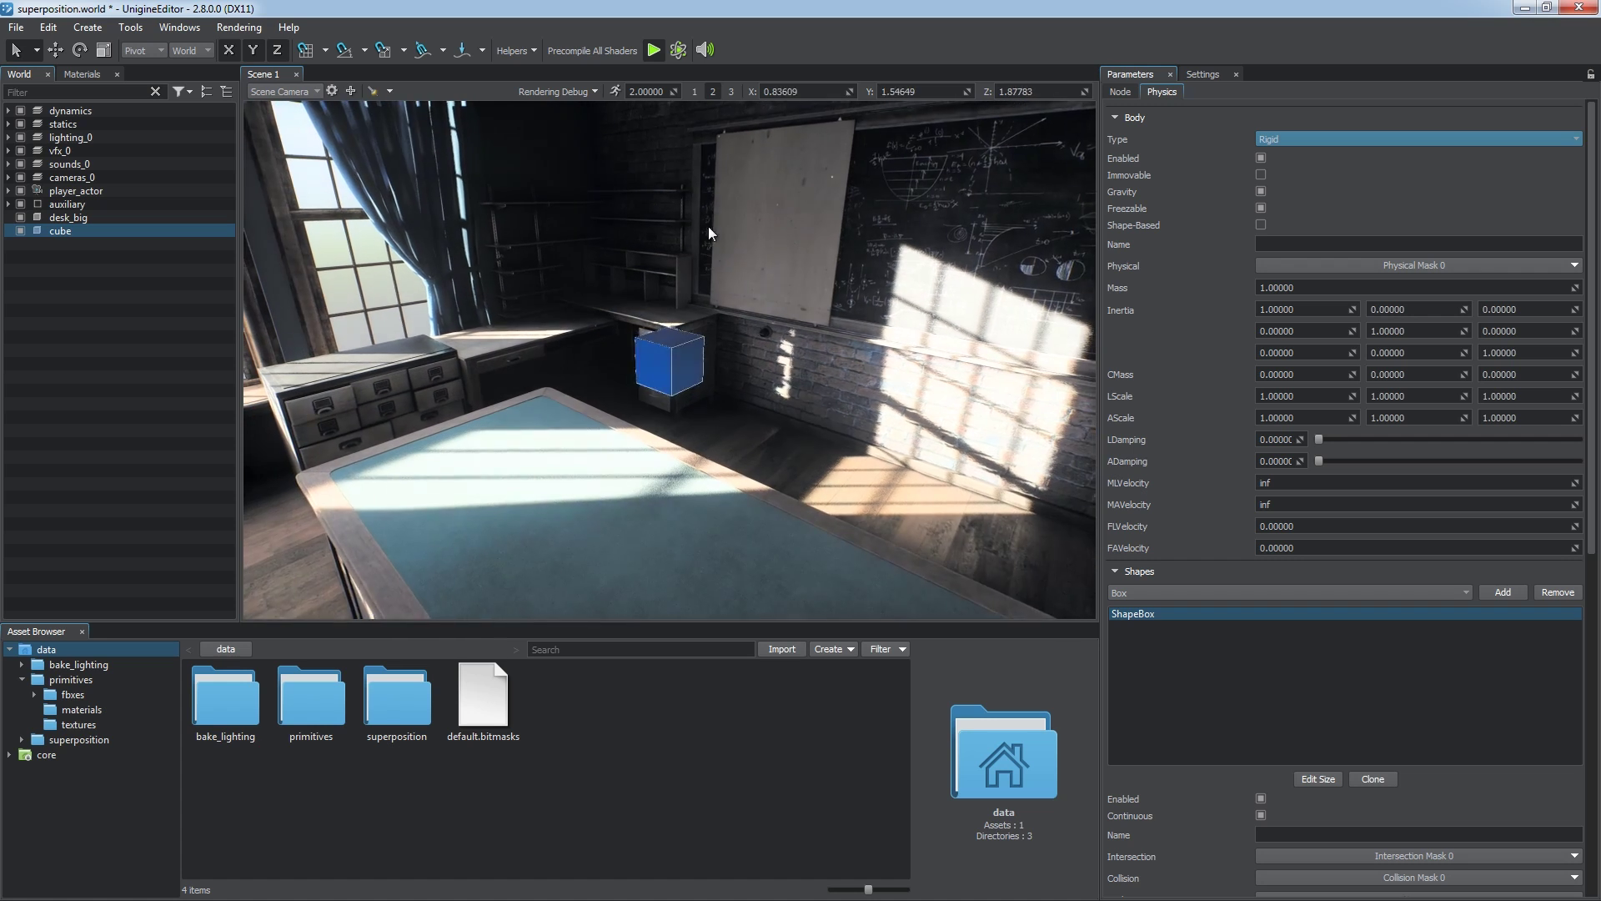
click(1261, 225)
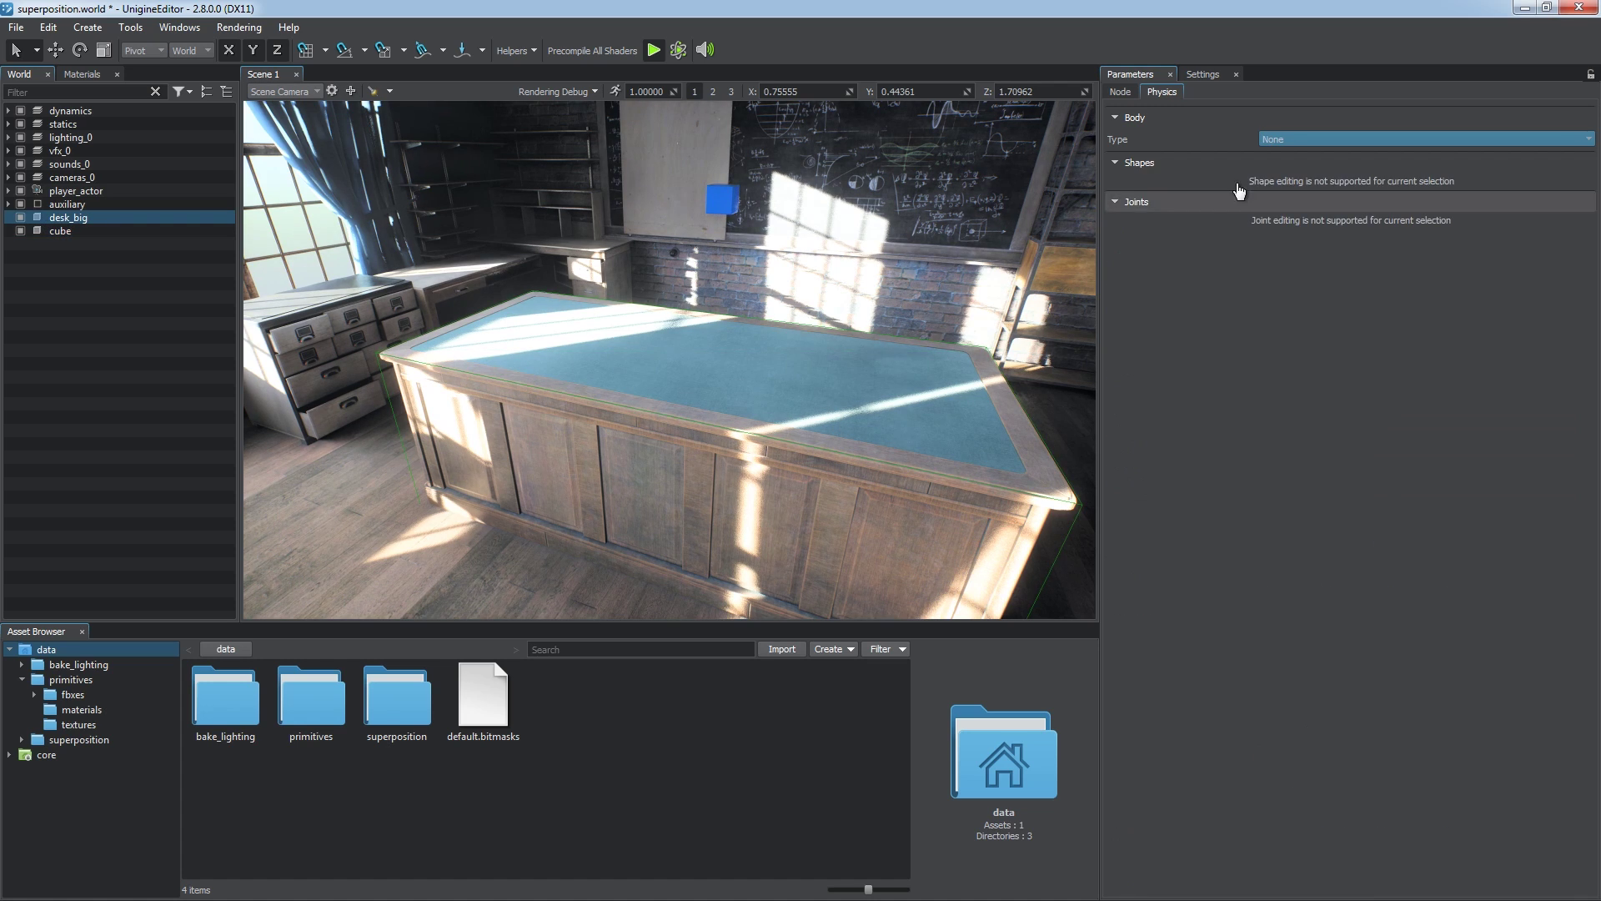
Give the large desk a Rigid body with a Box shape and make it immovable.
click(1292, 139)
click(1297, 174)
click(1503, 592)
click(1441, 614)
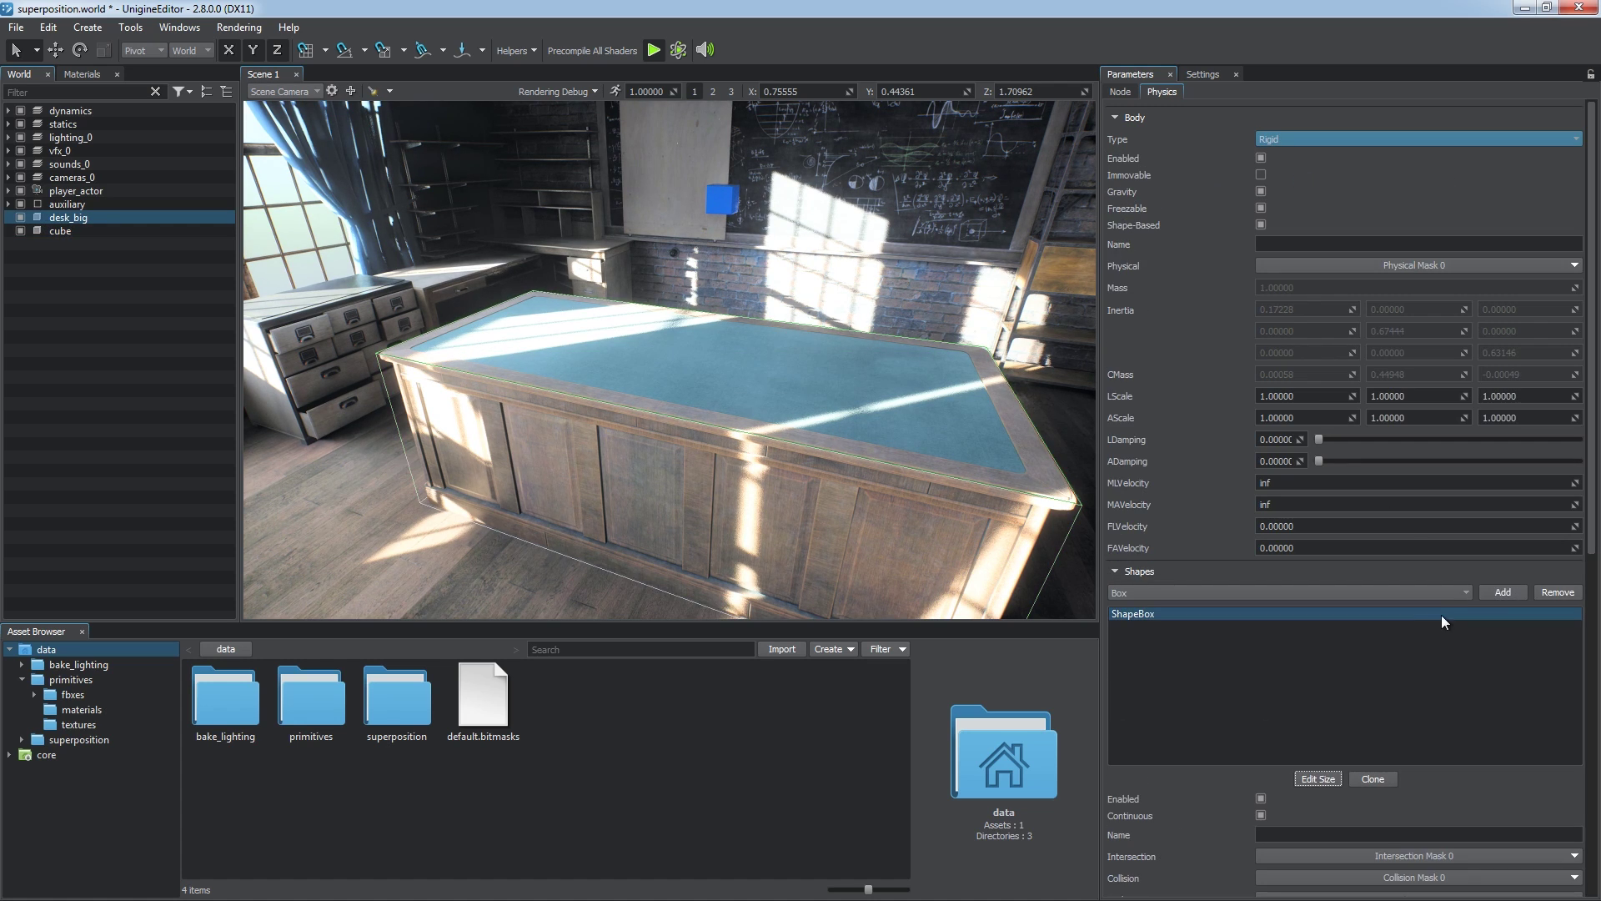
click(1261, 175)
Run the physics simulation and show the physics Shapes and Contacts helpers for the cube and desk.
scroll(870, 312, up, 5)
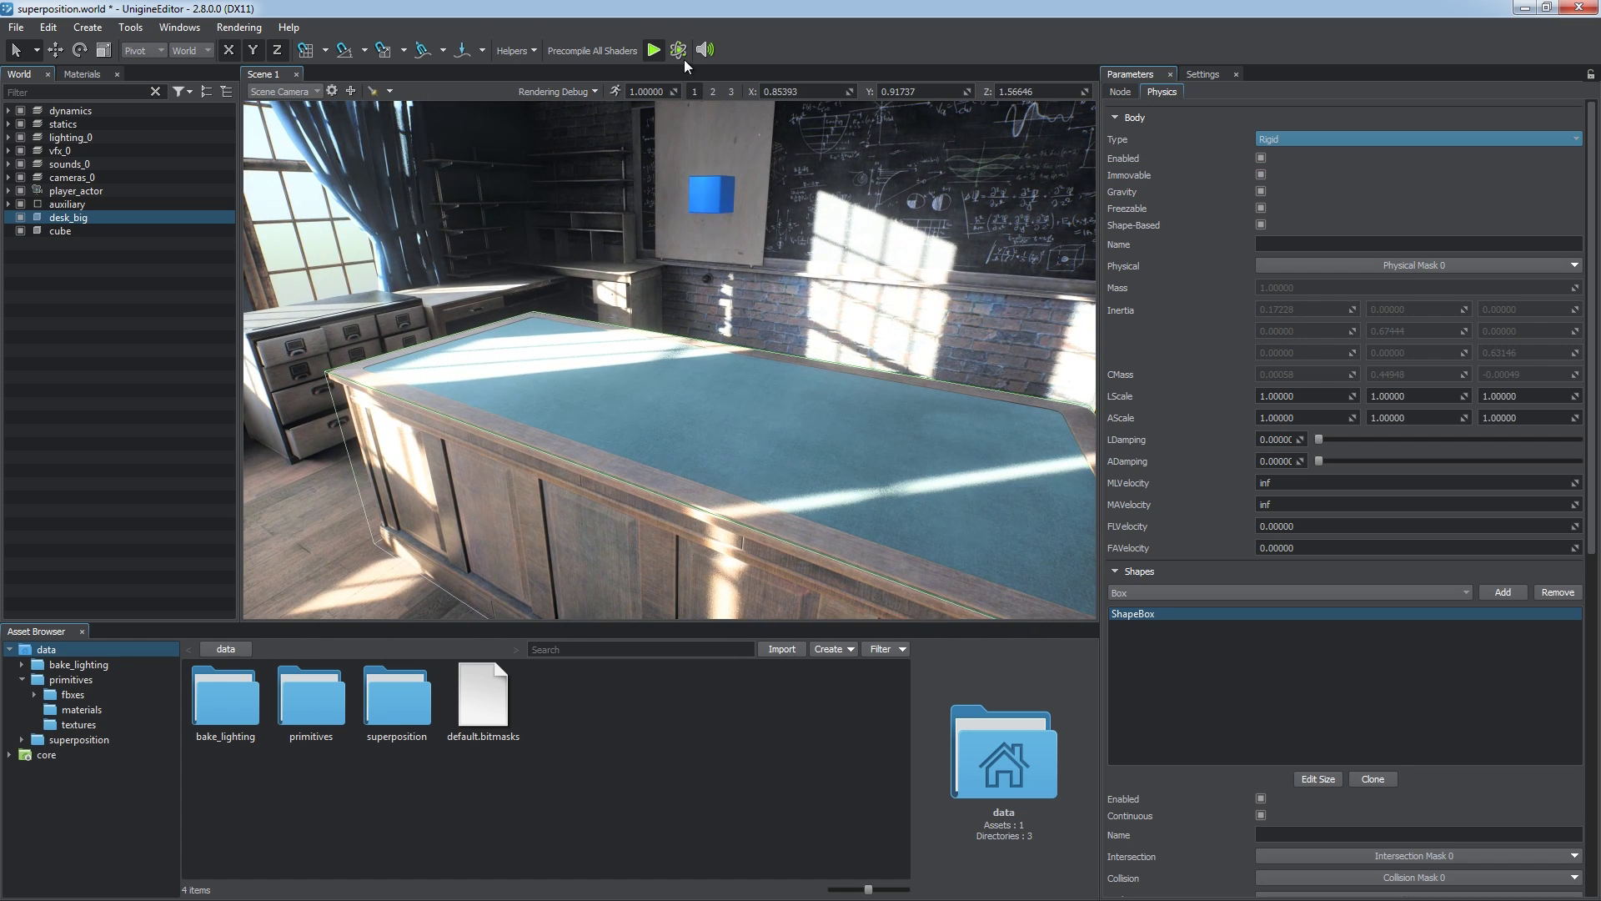
click(680, 51)
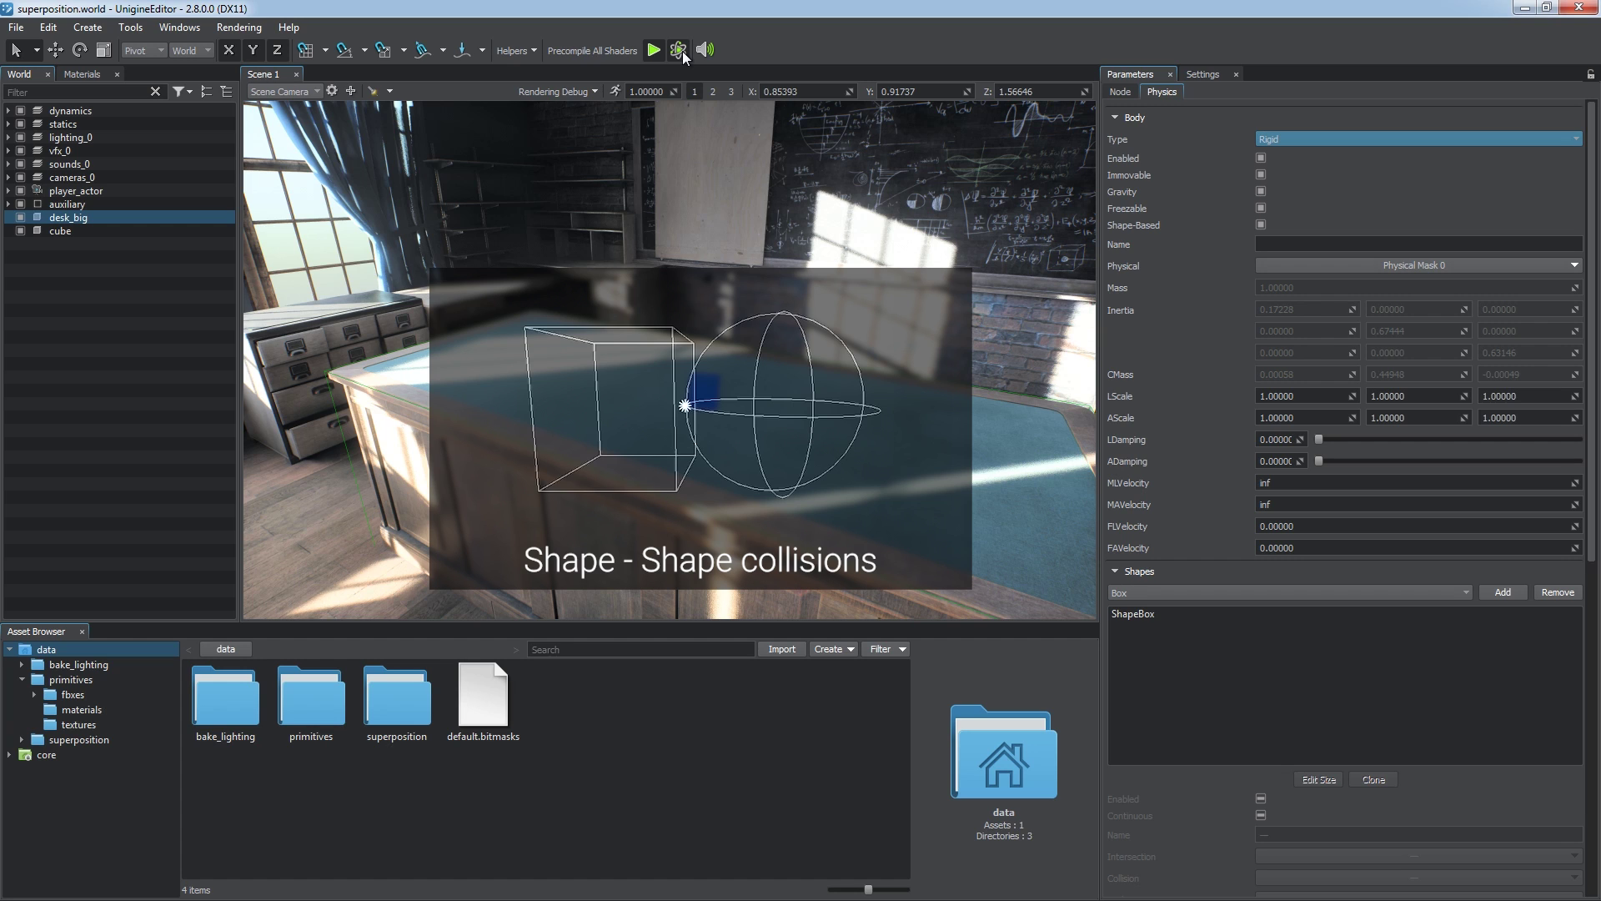
click(527, 53)
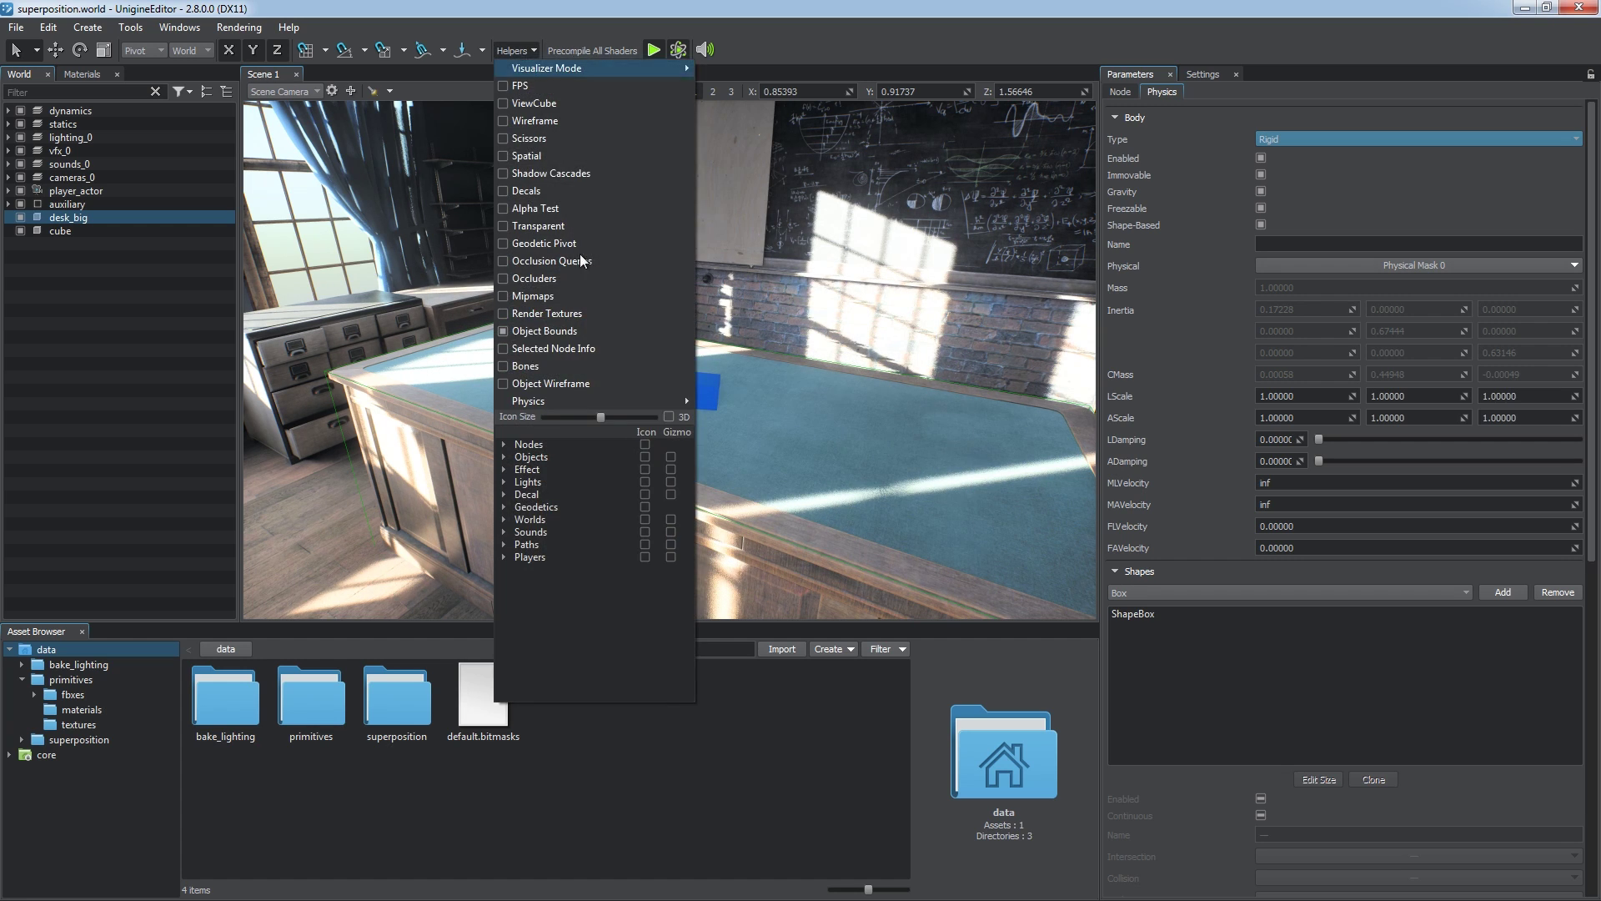
mouse_move(619, 404)
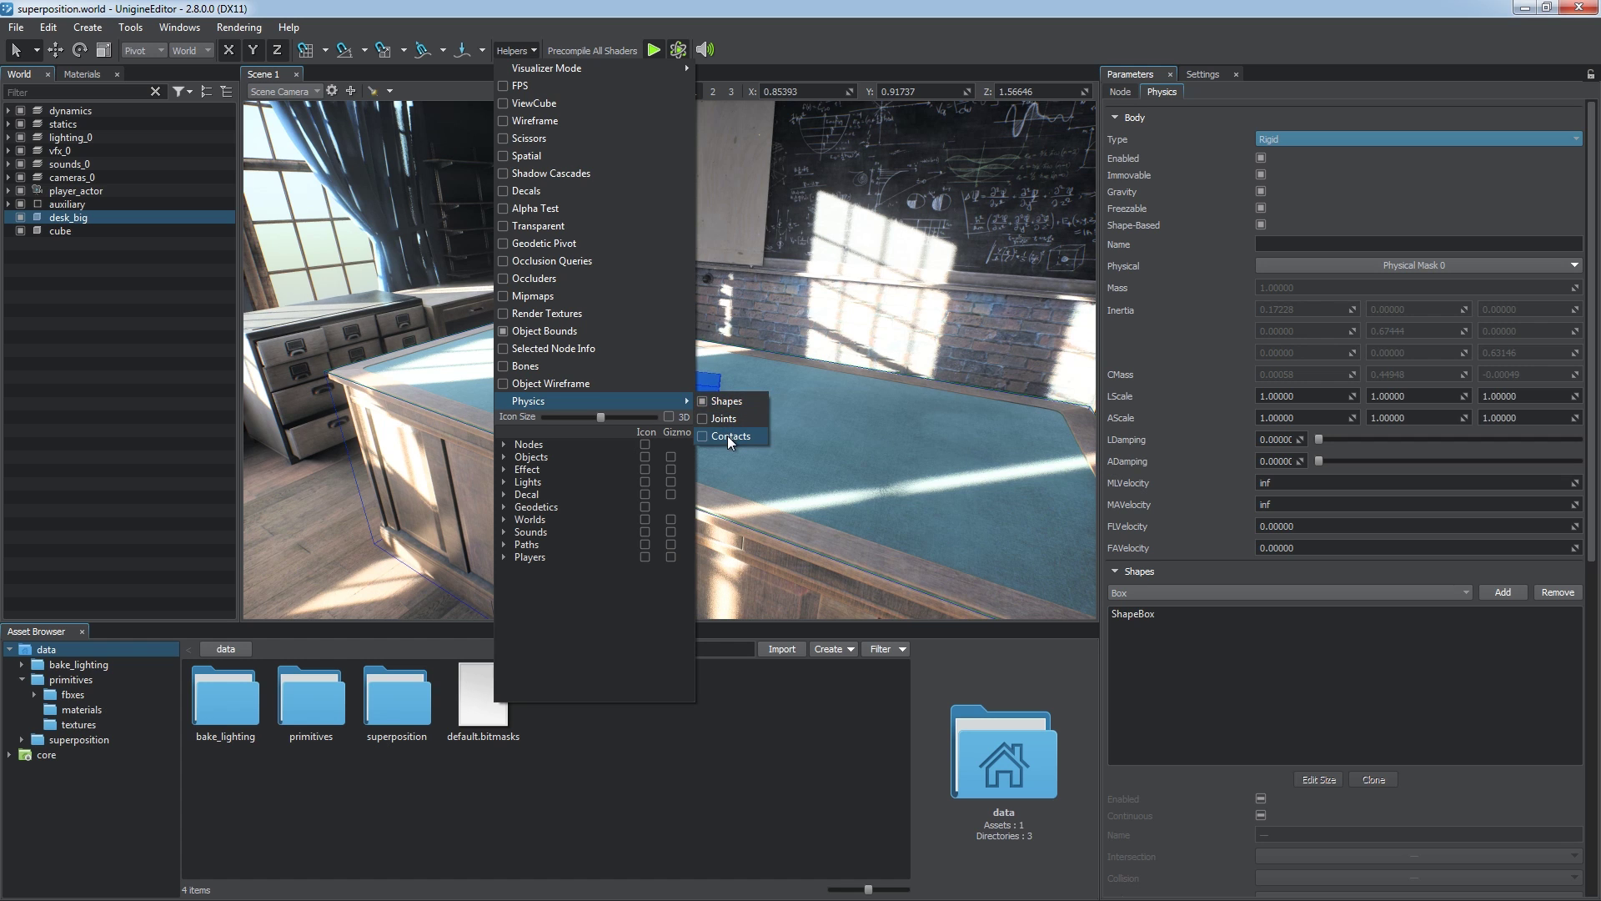
click(788, 87)
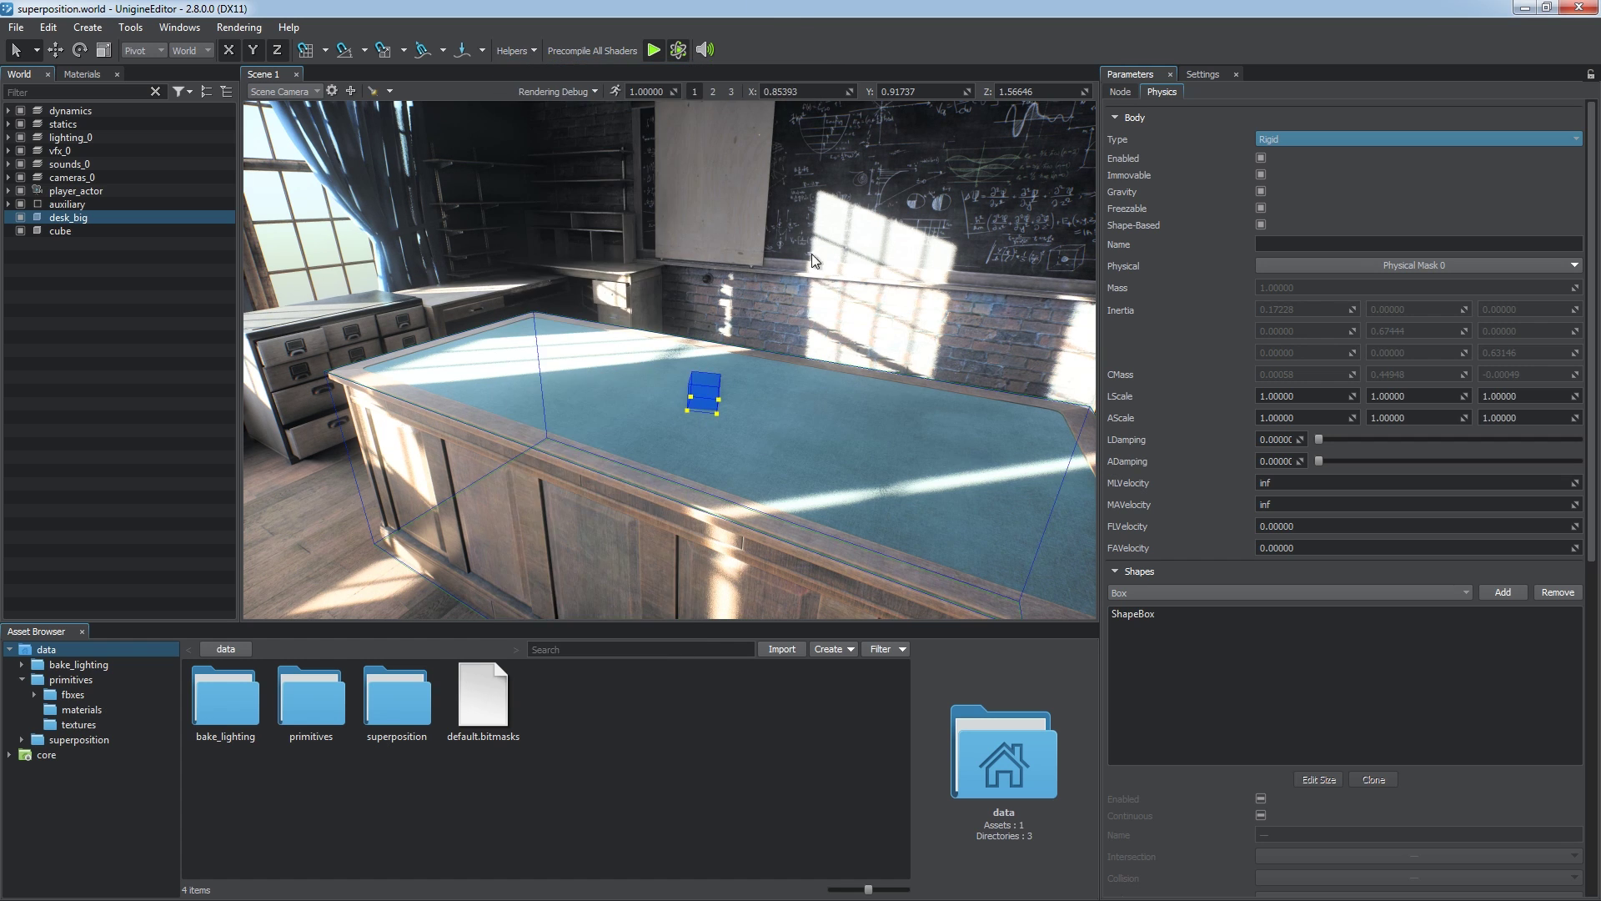
key(w)
right_drag(813, 254, 832, 427)
key(s)
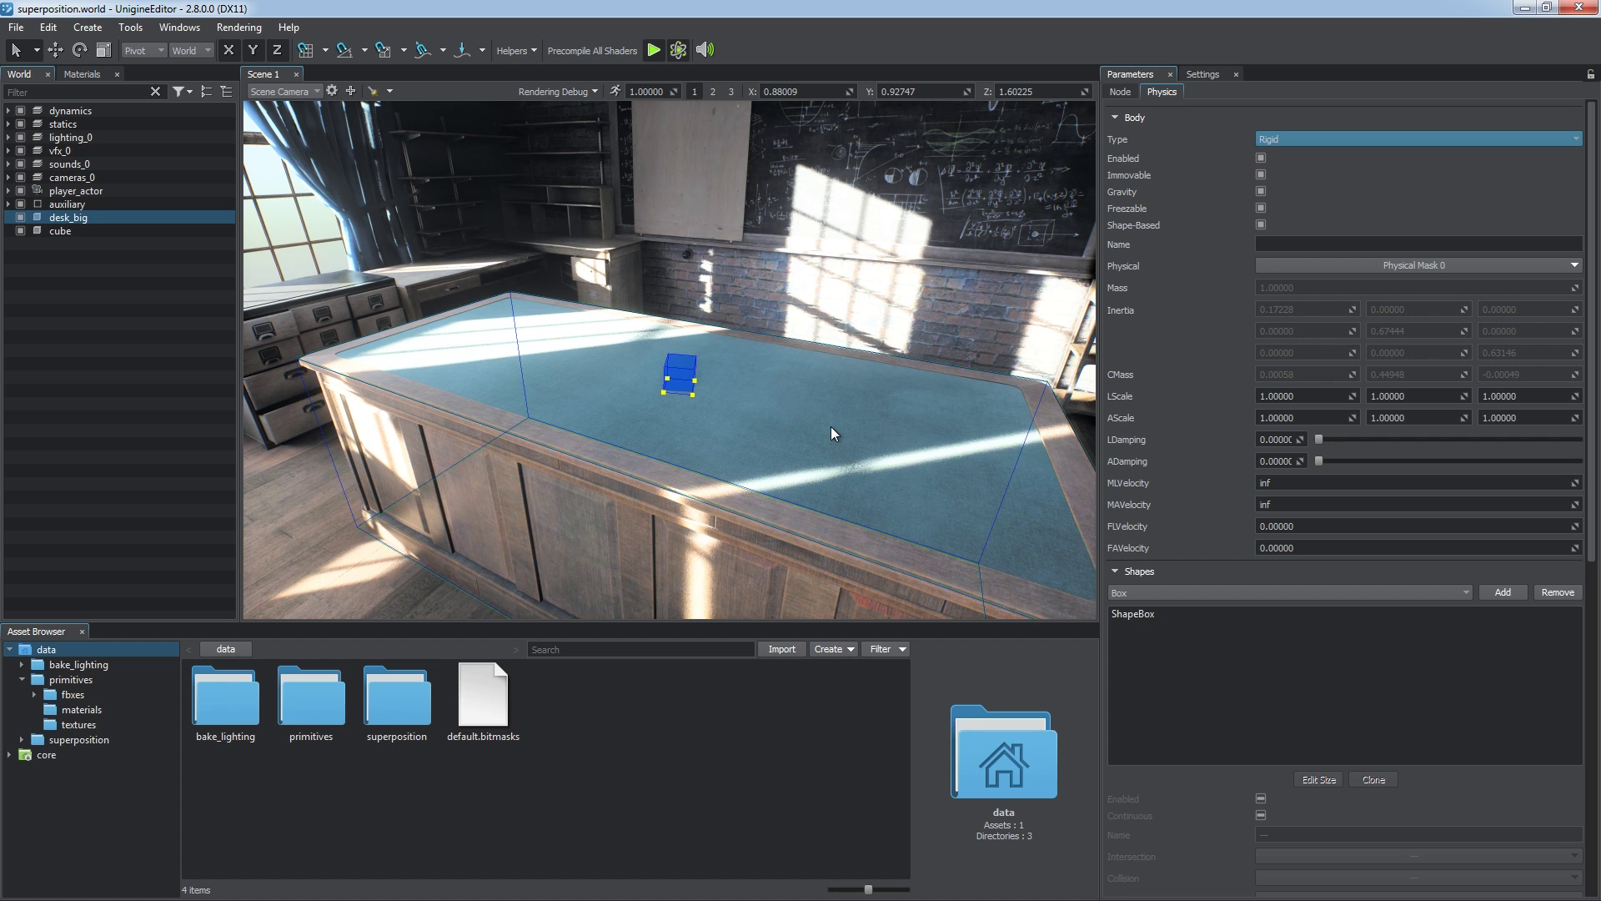
Stop the physics simulation and play the world to check how the cube lands on the desk.
click(654, 50)
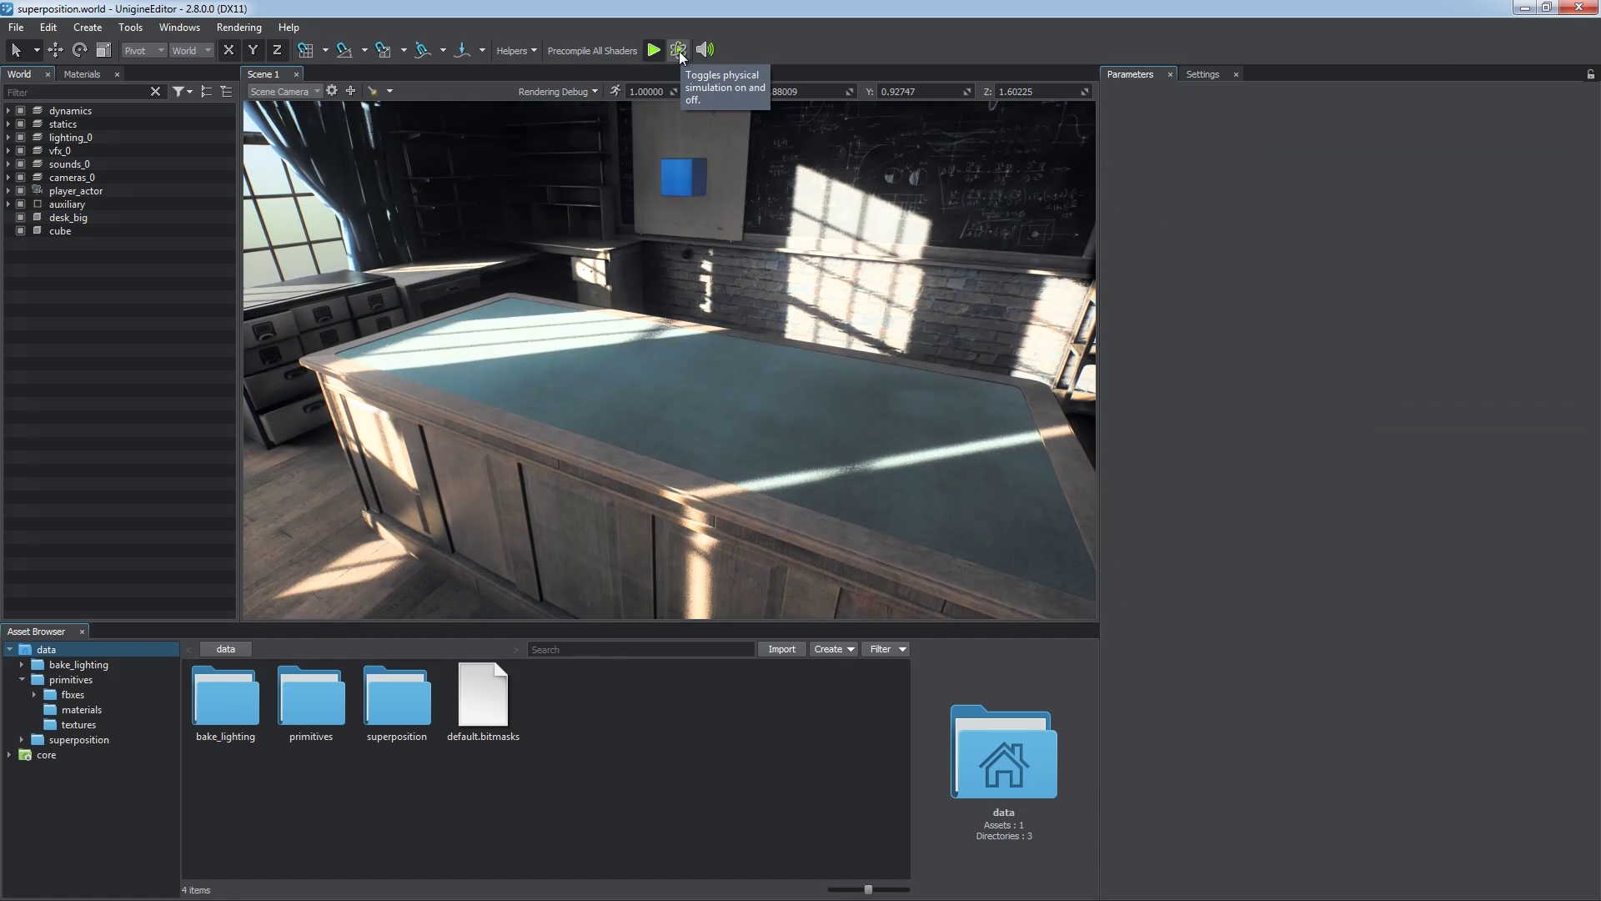
key(w)
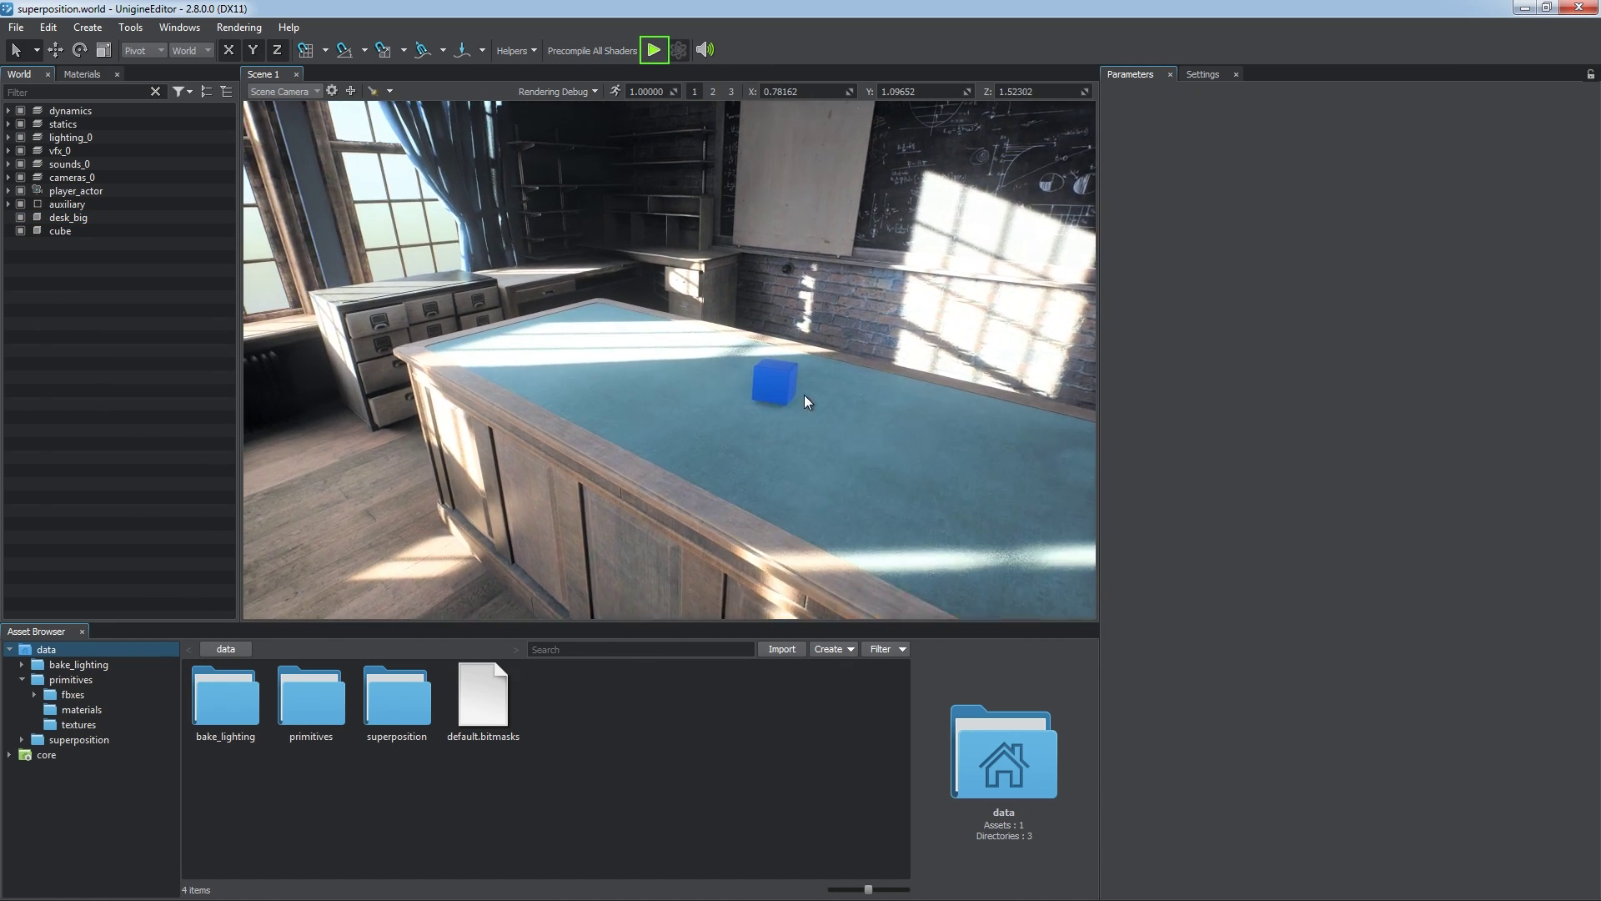
click(16, 27)
click(54, 92)
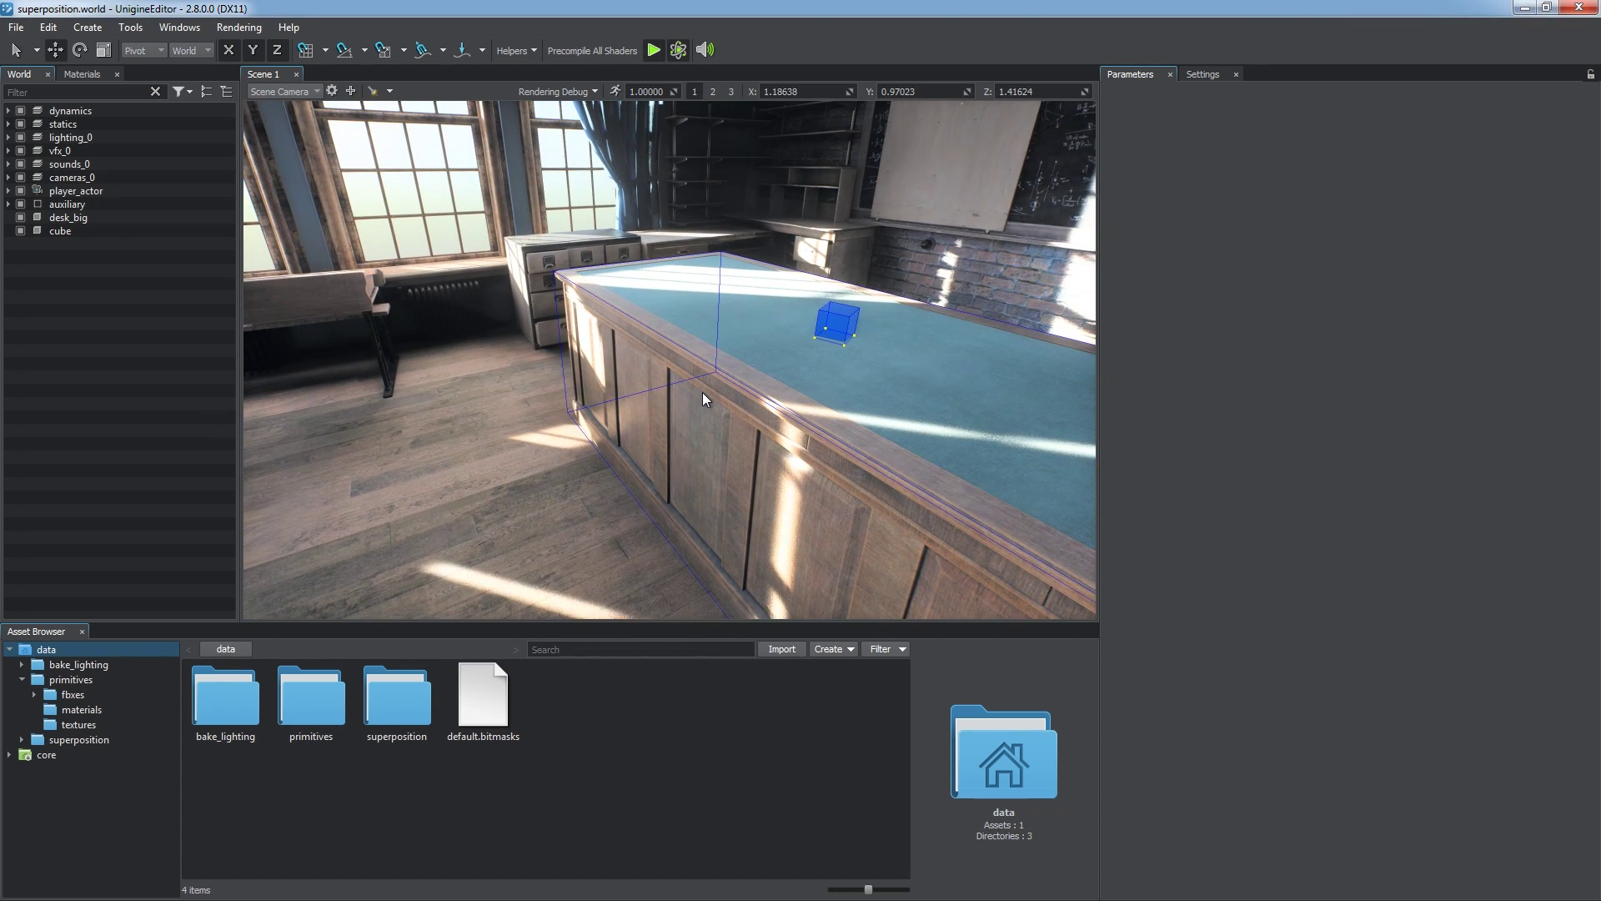
Move the cube freely off the desk towards the floor while the physics simulation runs.
click(836, 323)
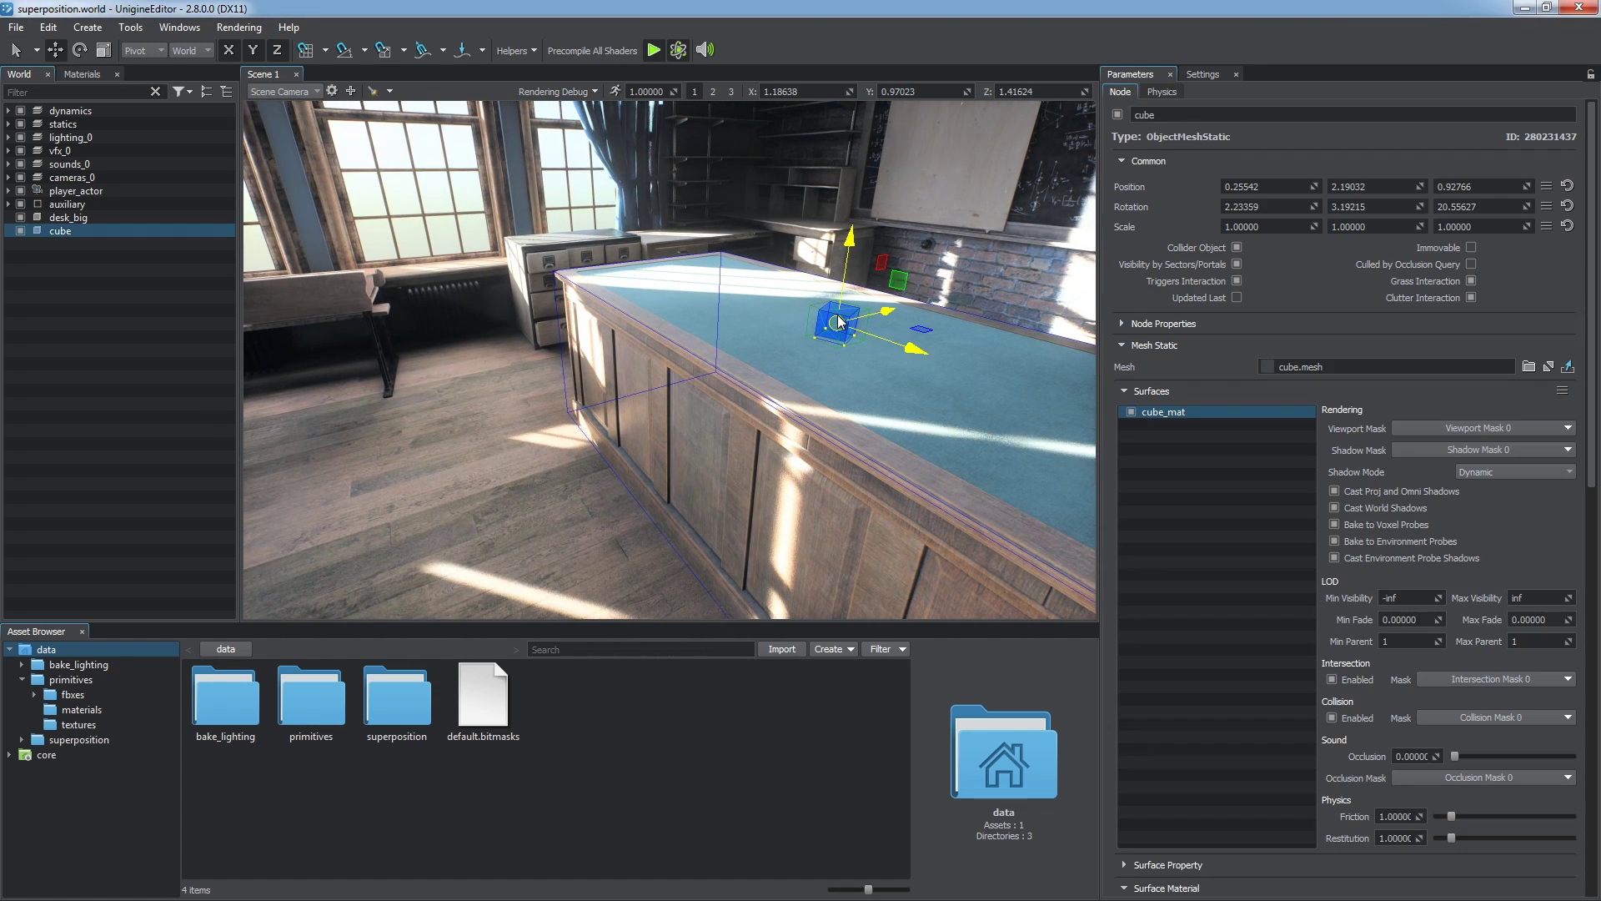
drag(838, 326, 523, 524)
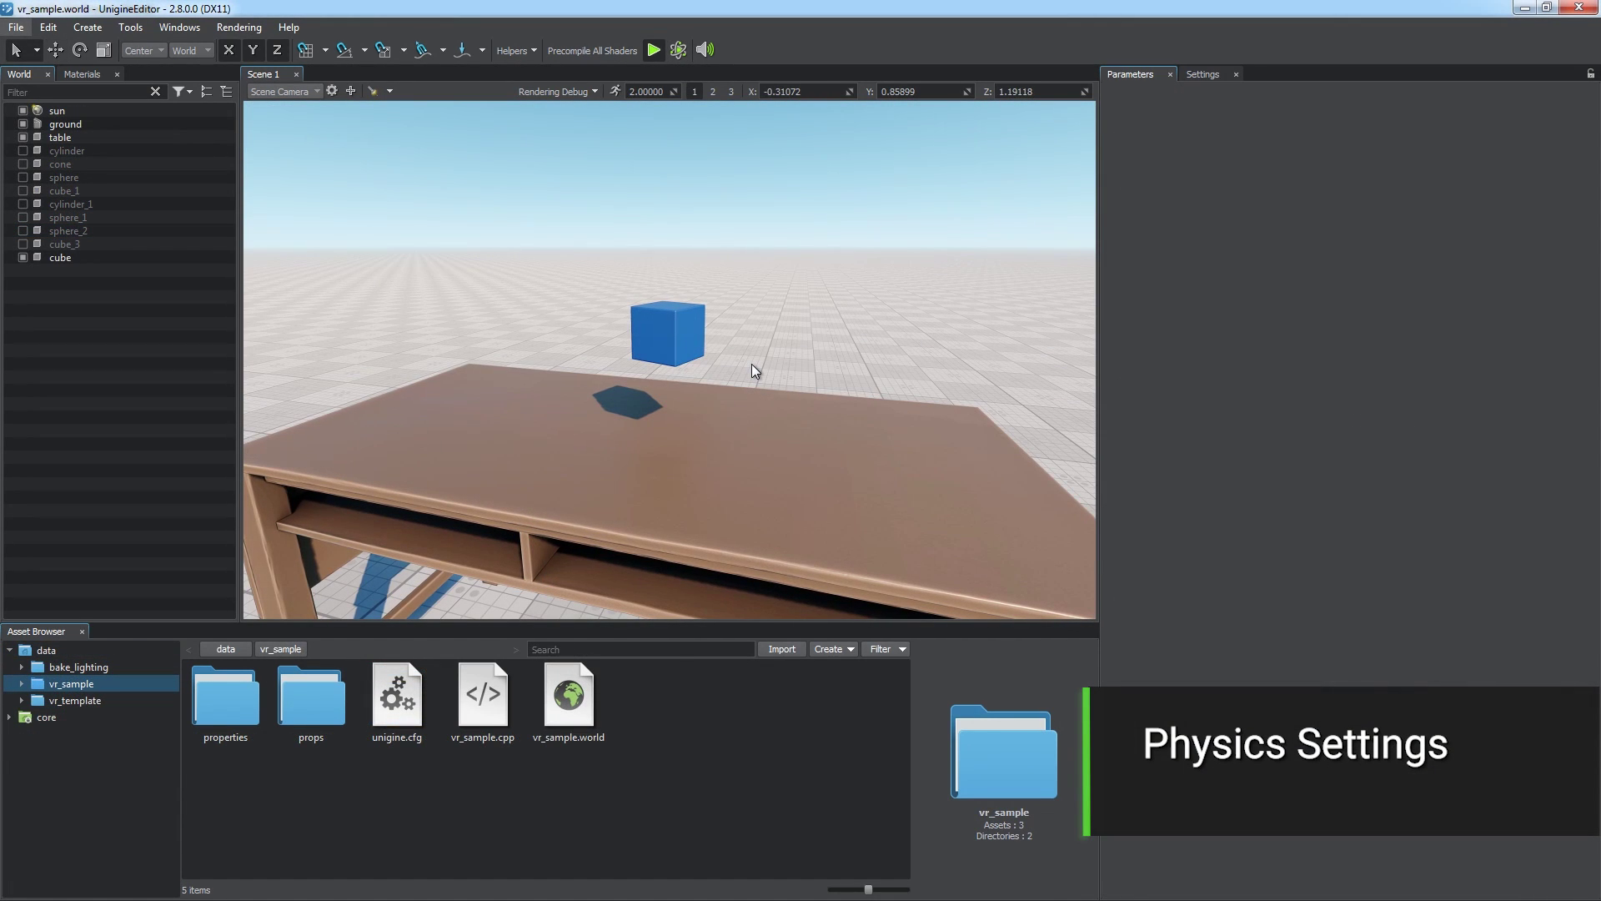
Try scaling the blue cube above the table uniformly to a slightly larger size.
click(677, 353)
key(r)
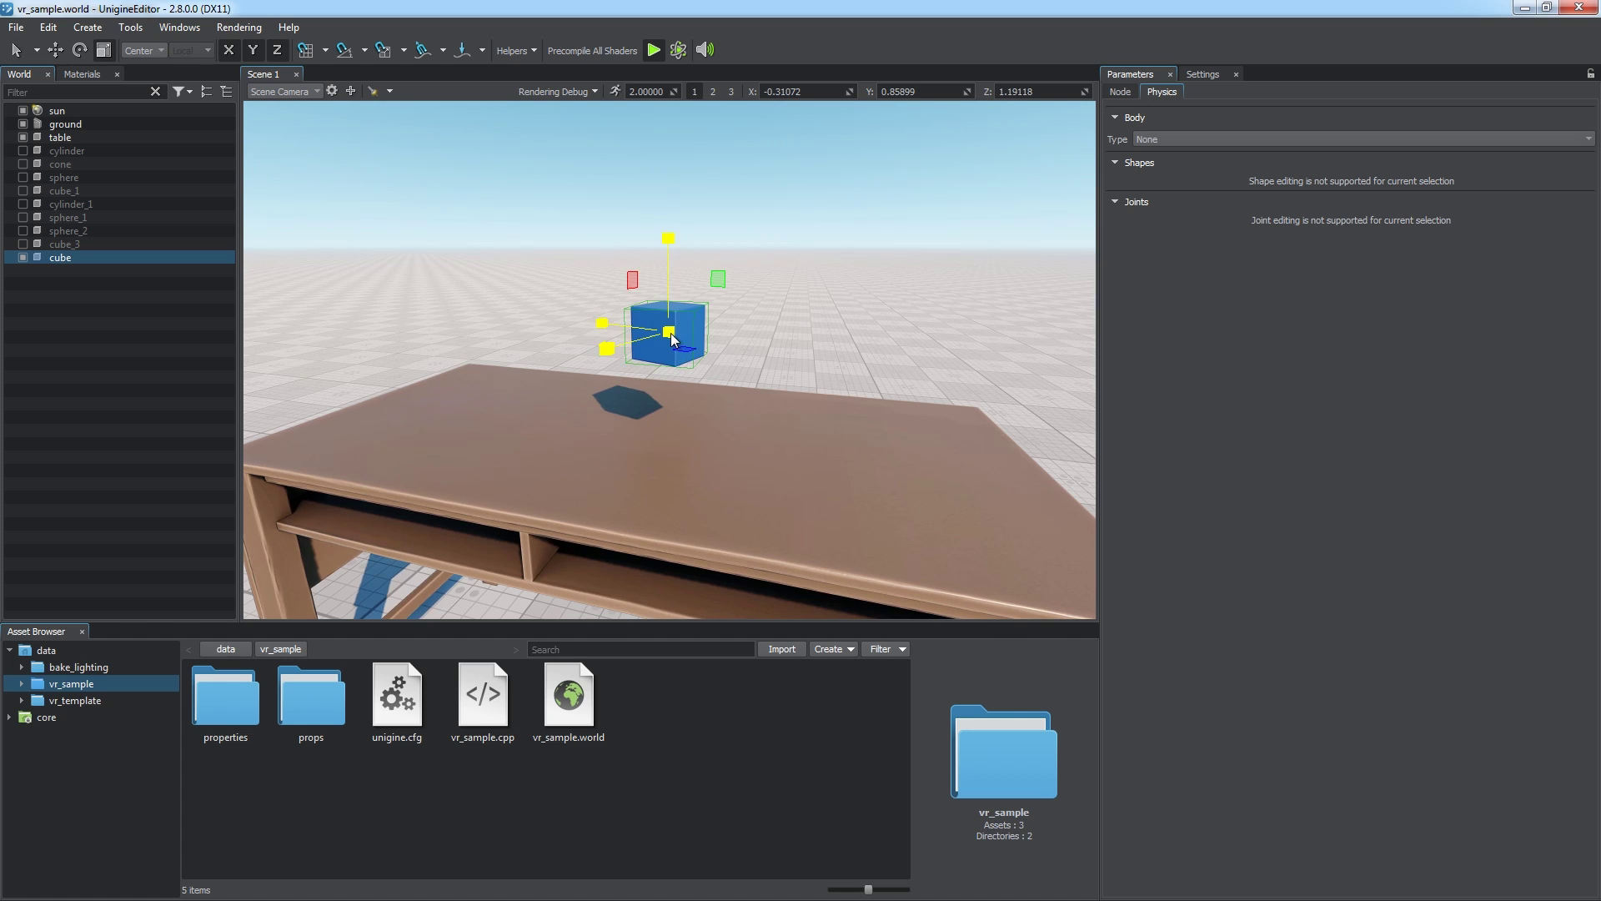
mouse_move(667, 330)
mouse_down()
mouse_move(672, 257)
mouse_move(665, 321)
mouse_up()
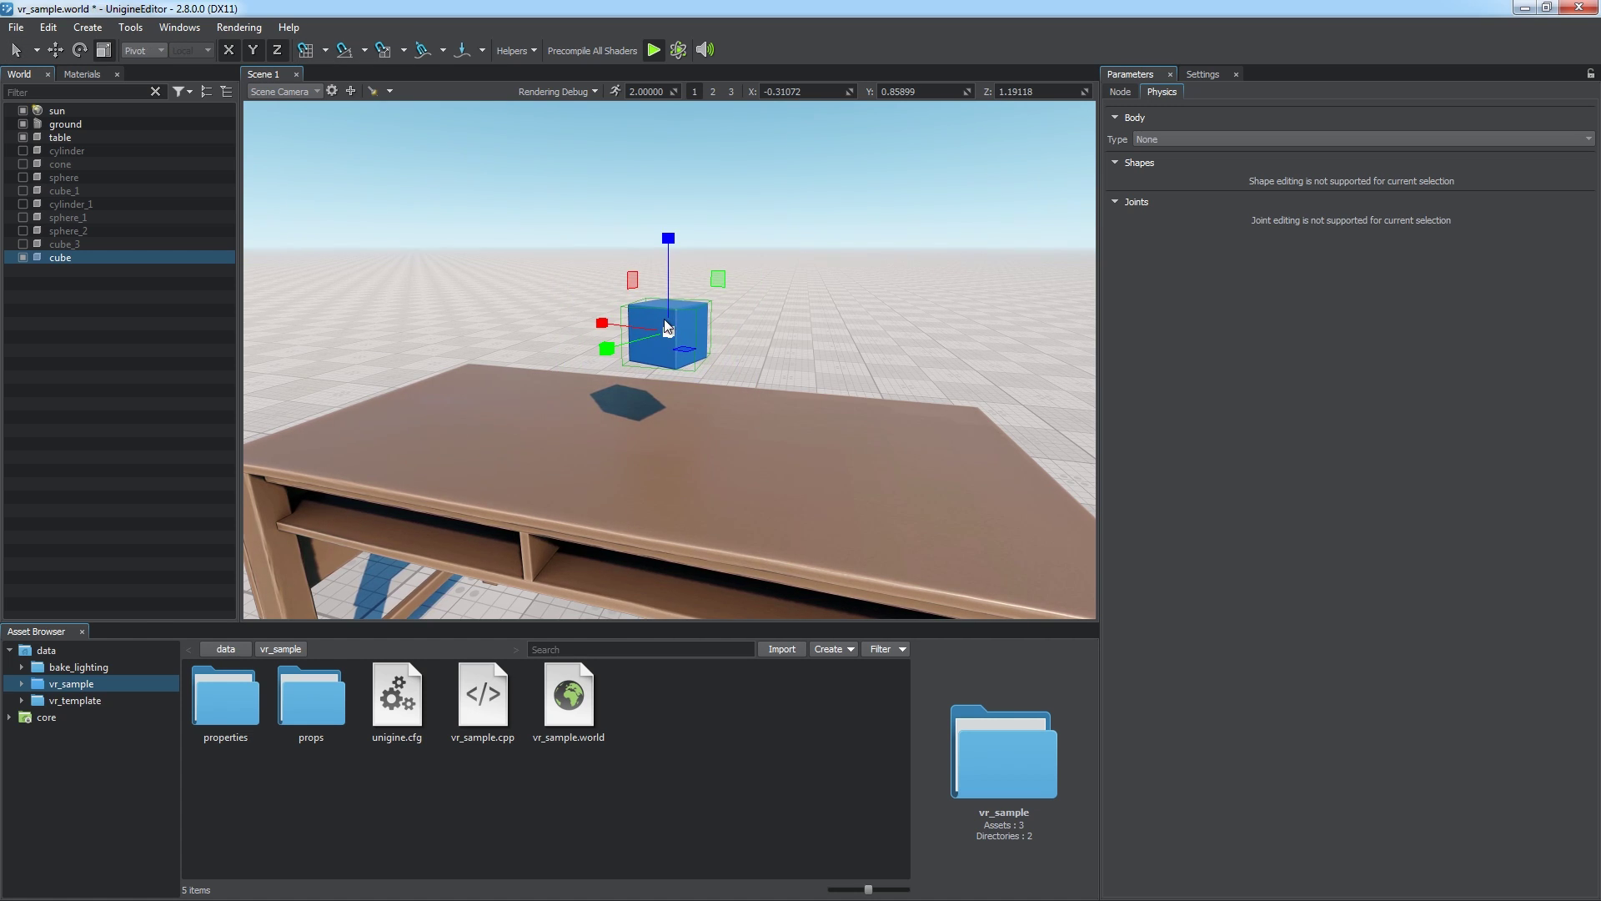
Try the Rigid body type on the cube above the table and set it back to None.
click(1164, 139)
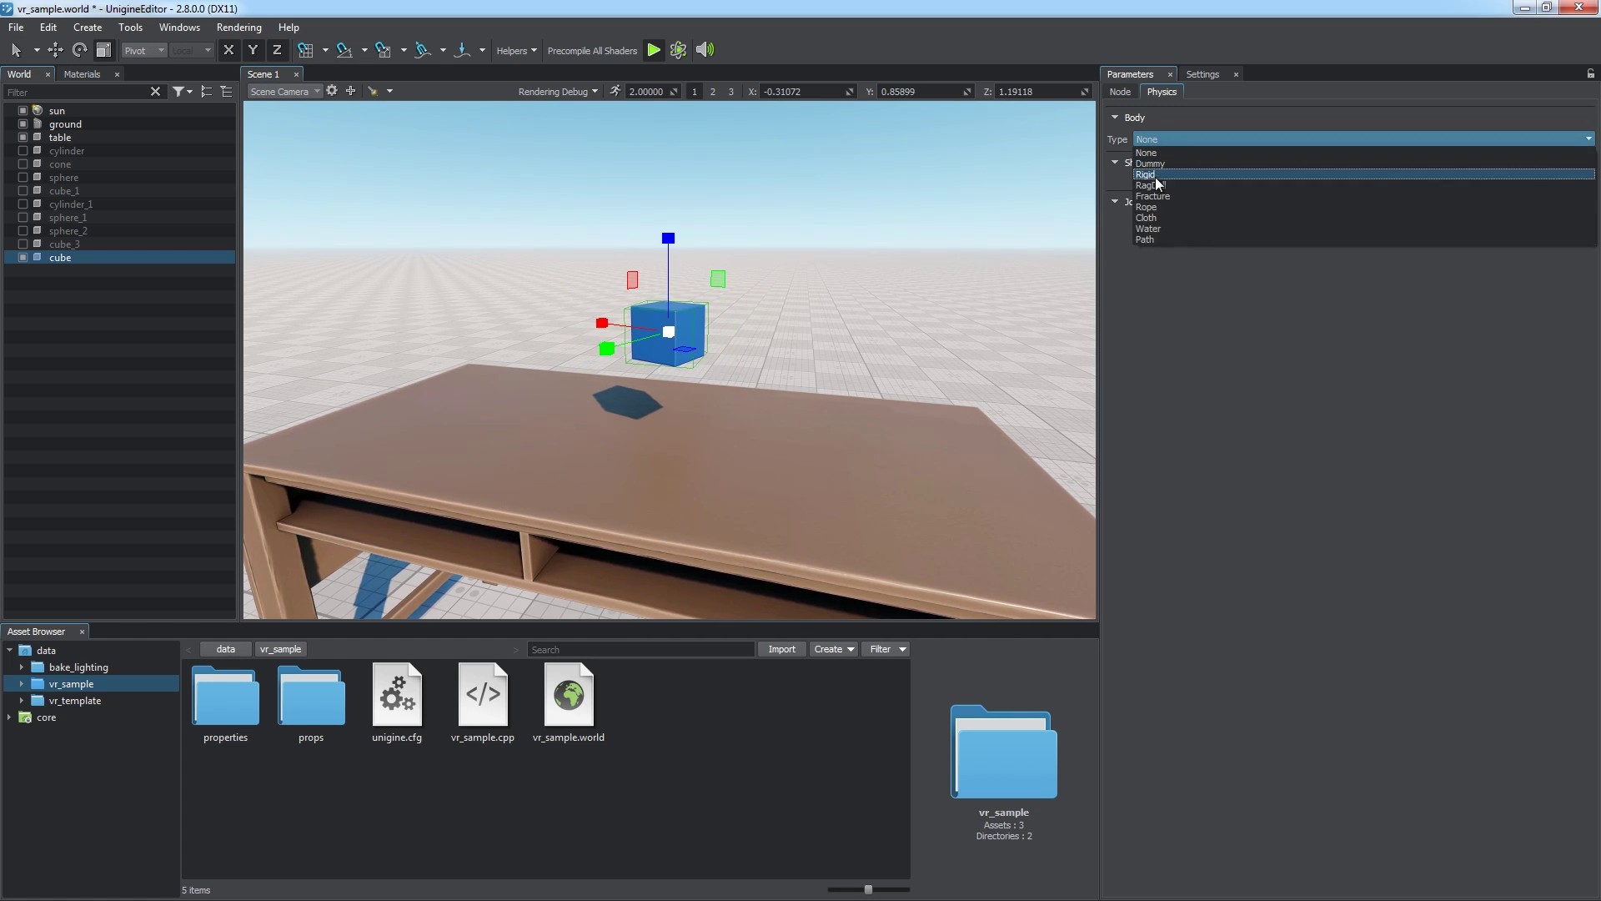
click(1154, 175)
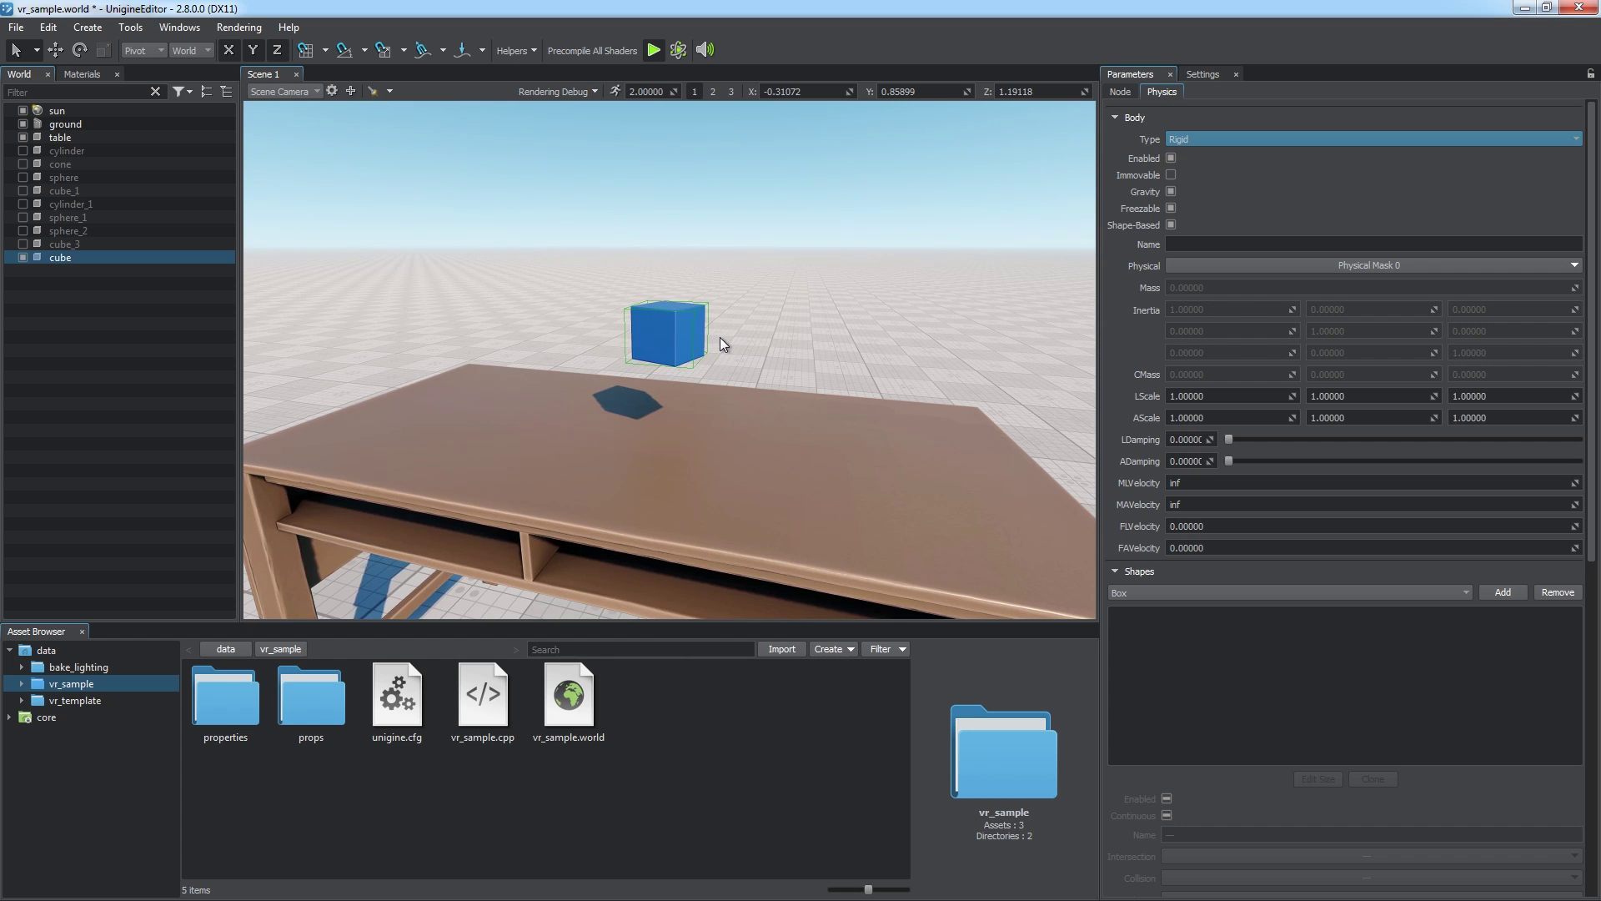
click(1200, 142)
click(1167, 141)
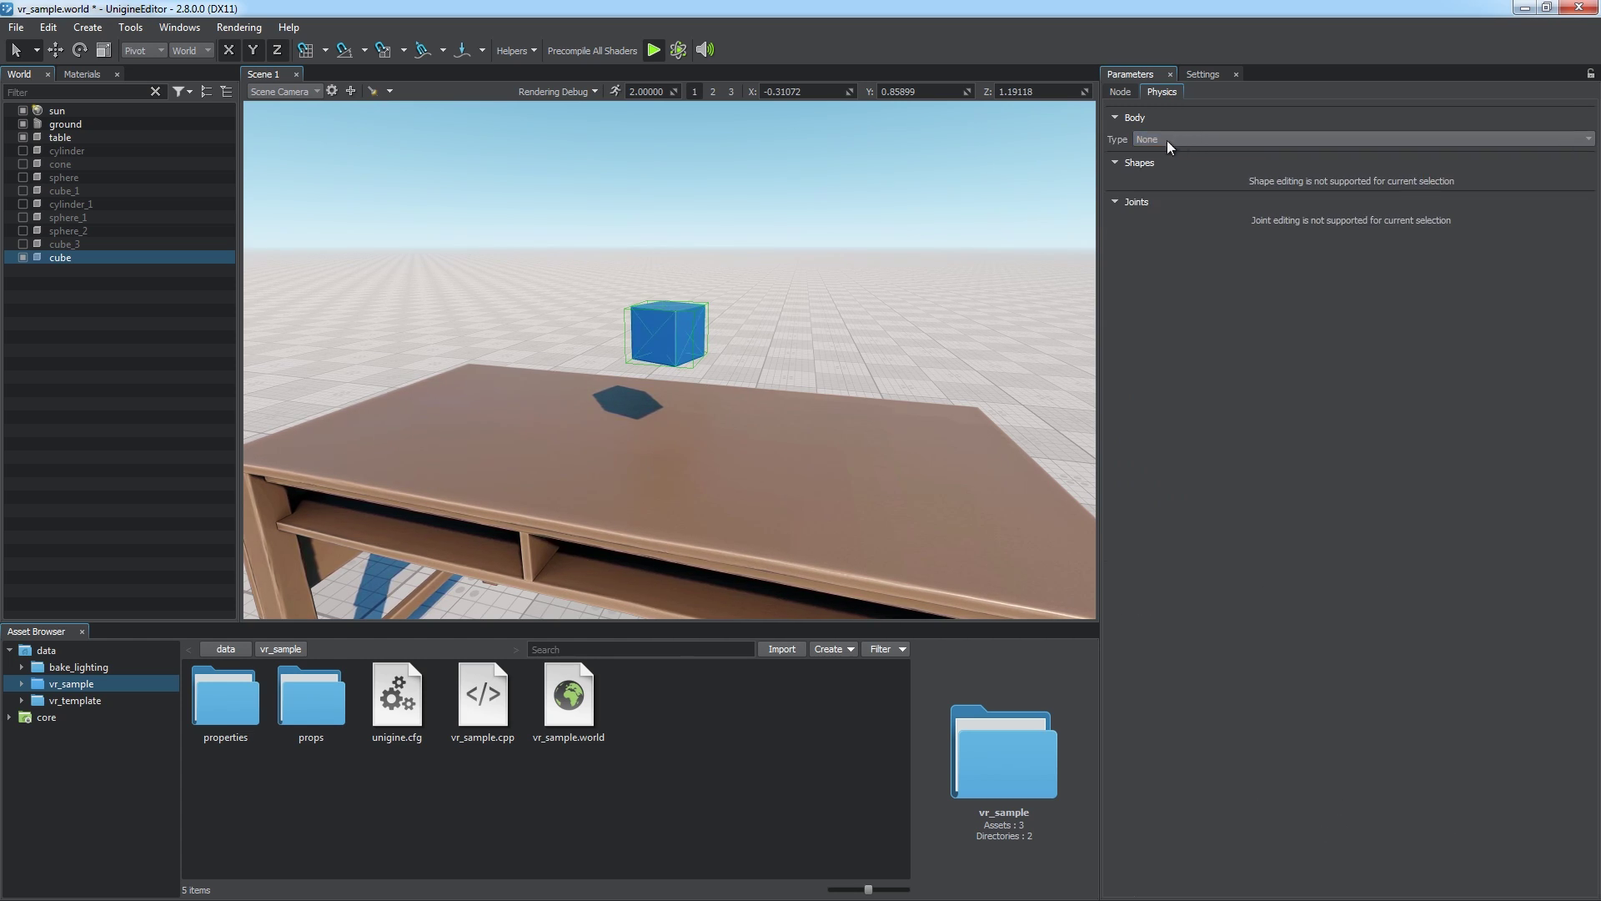
Give the cube above the table a Rigid body and review the other available body types.
click(1121, 92)
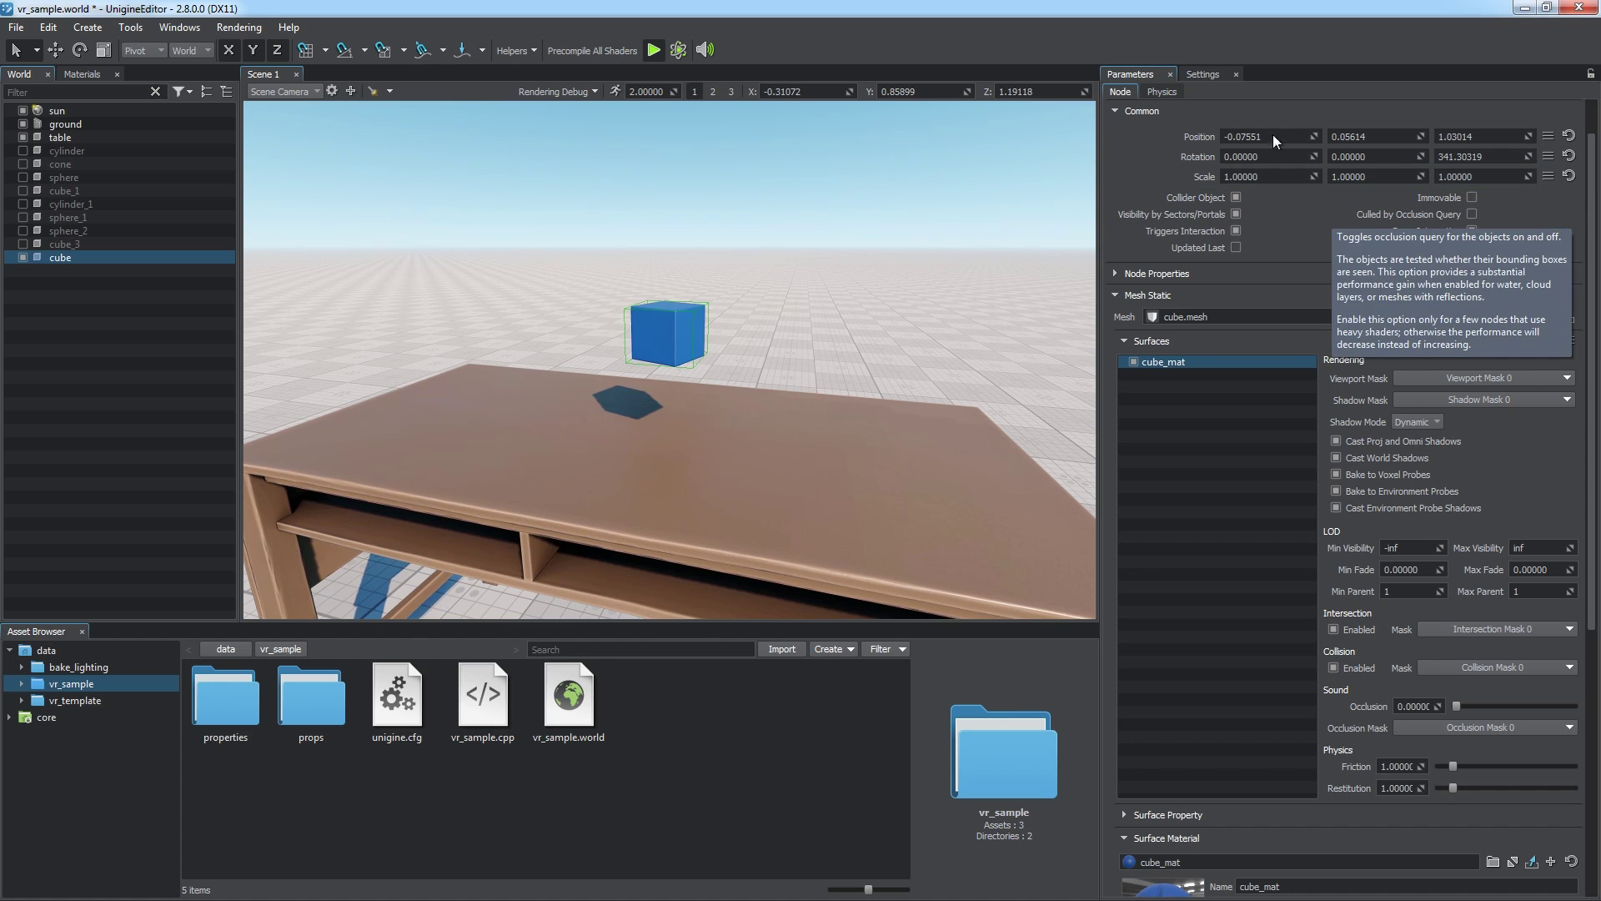
click(1162, 92)
scroll(1193, 138, down, 2)
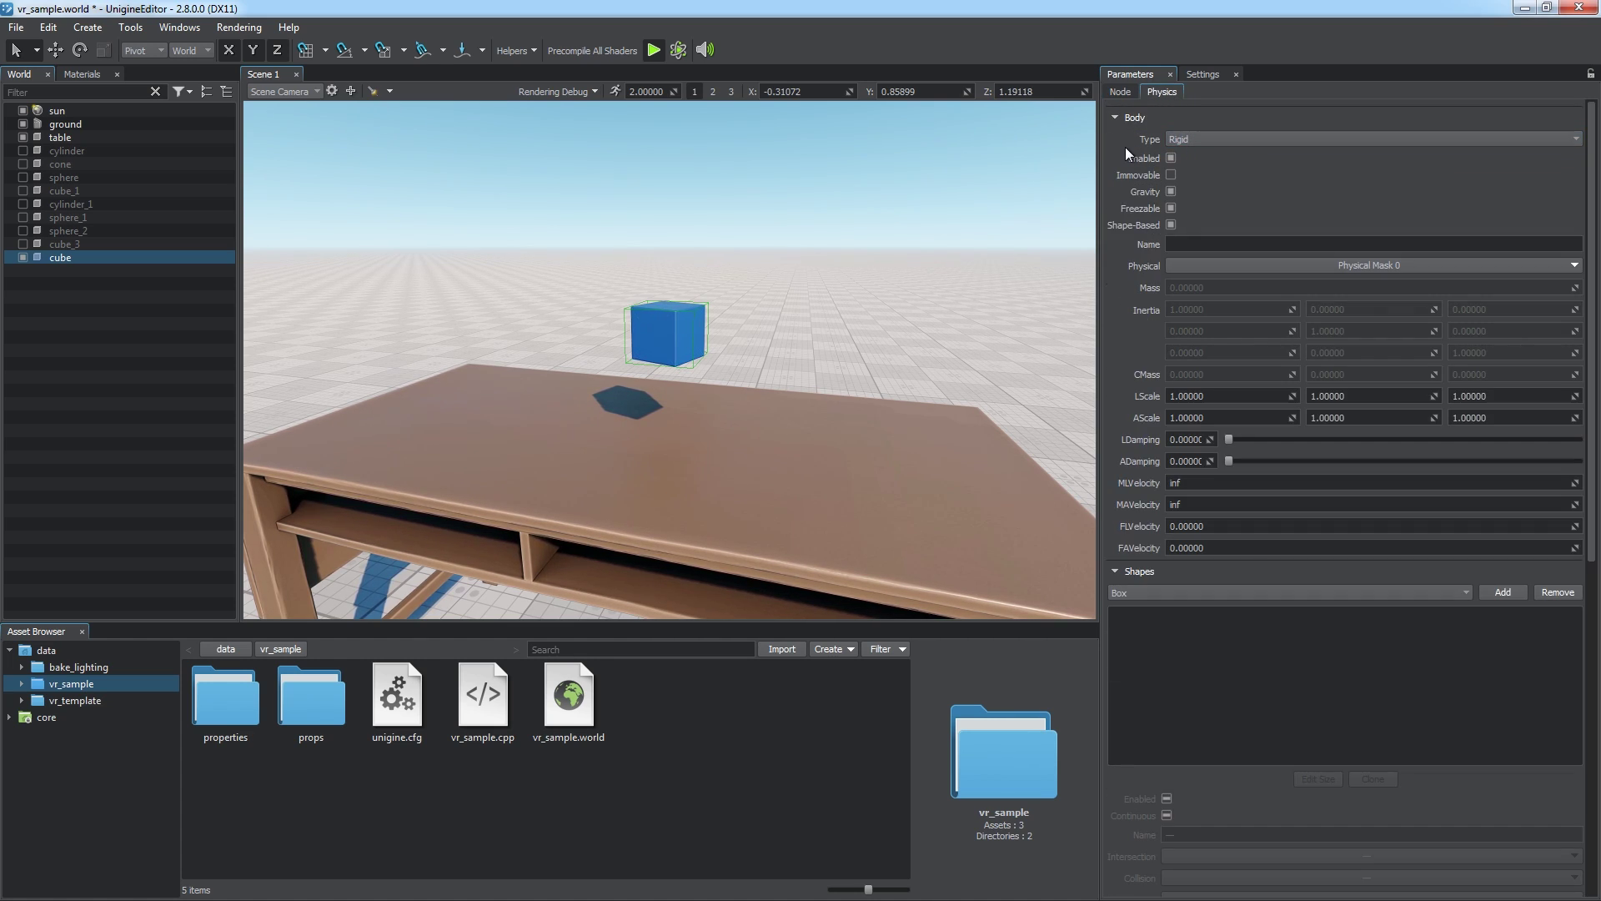
click(1363, 138)
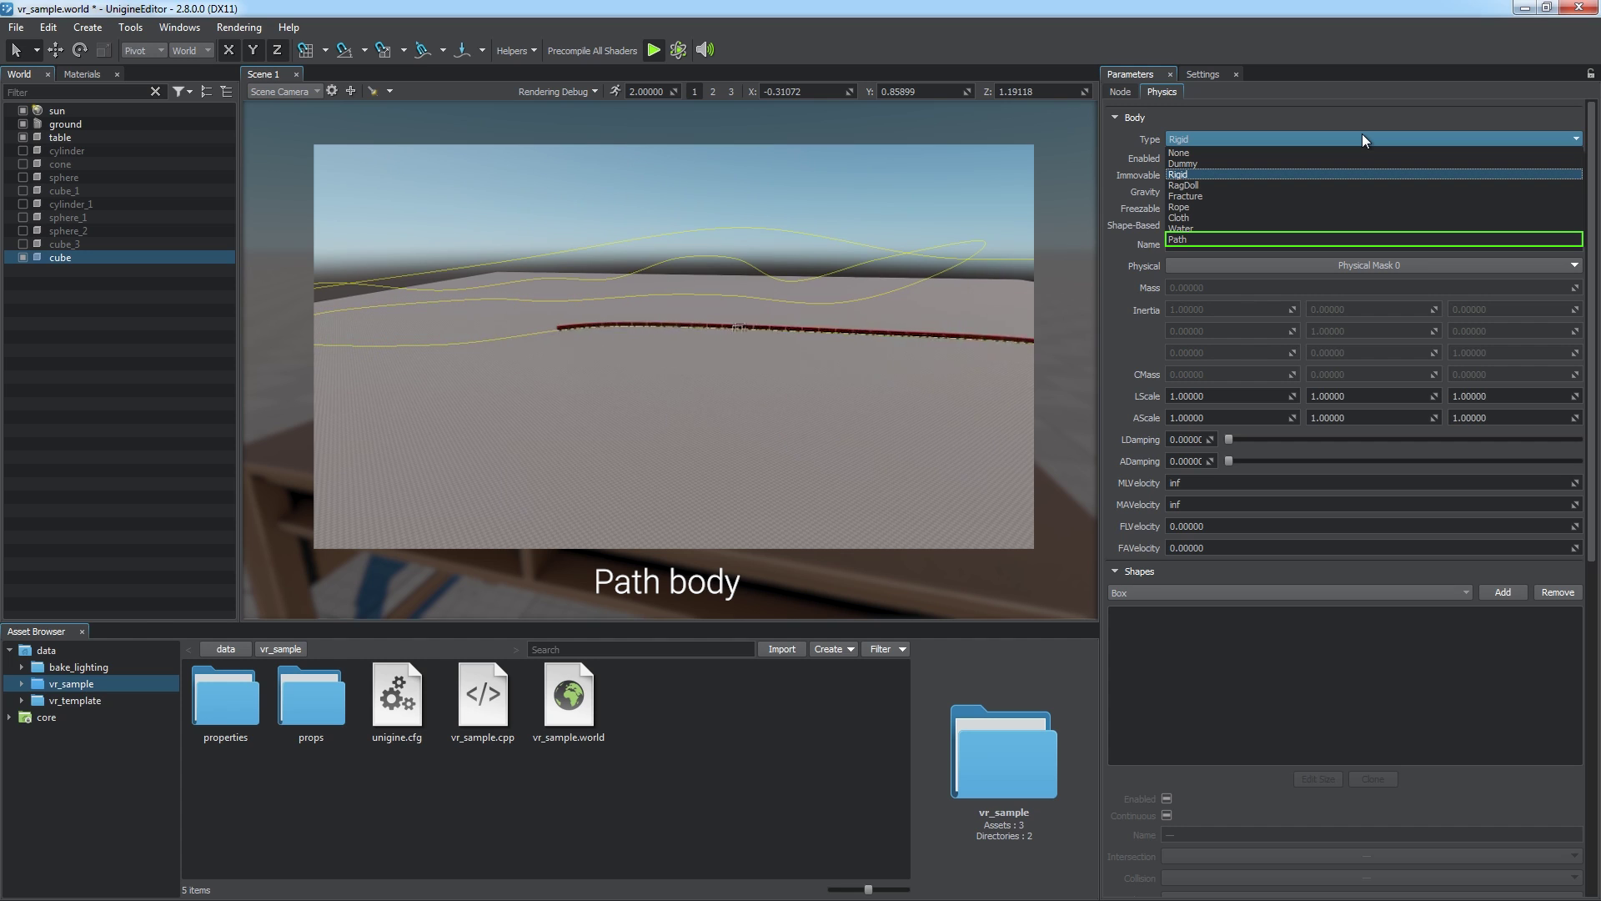
click(1363, 139)
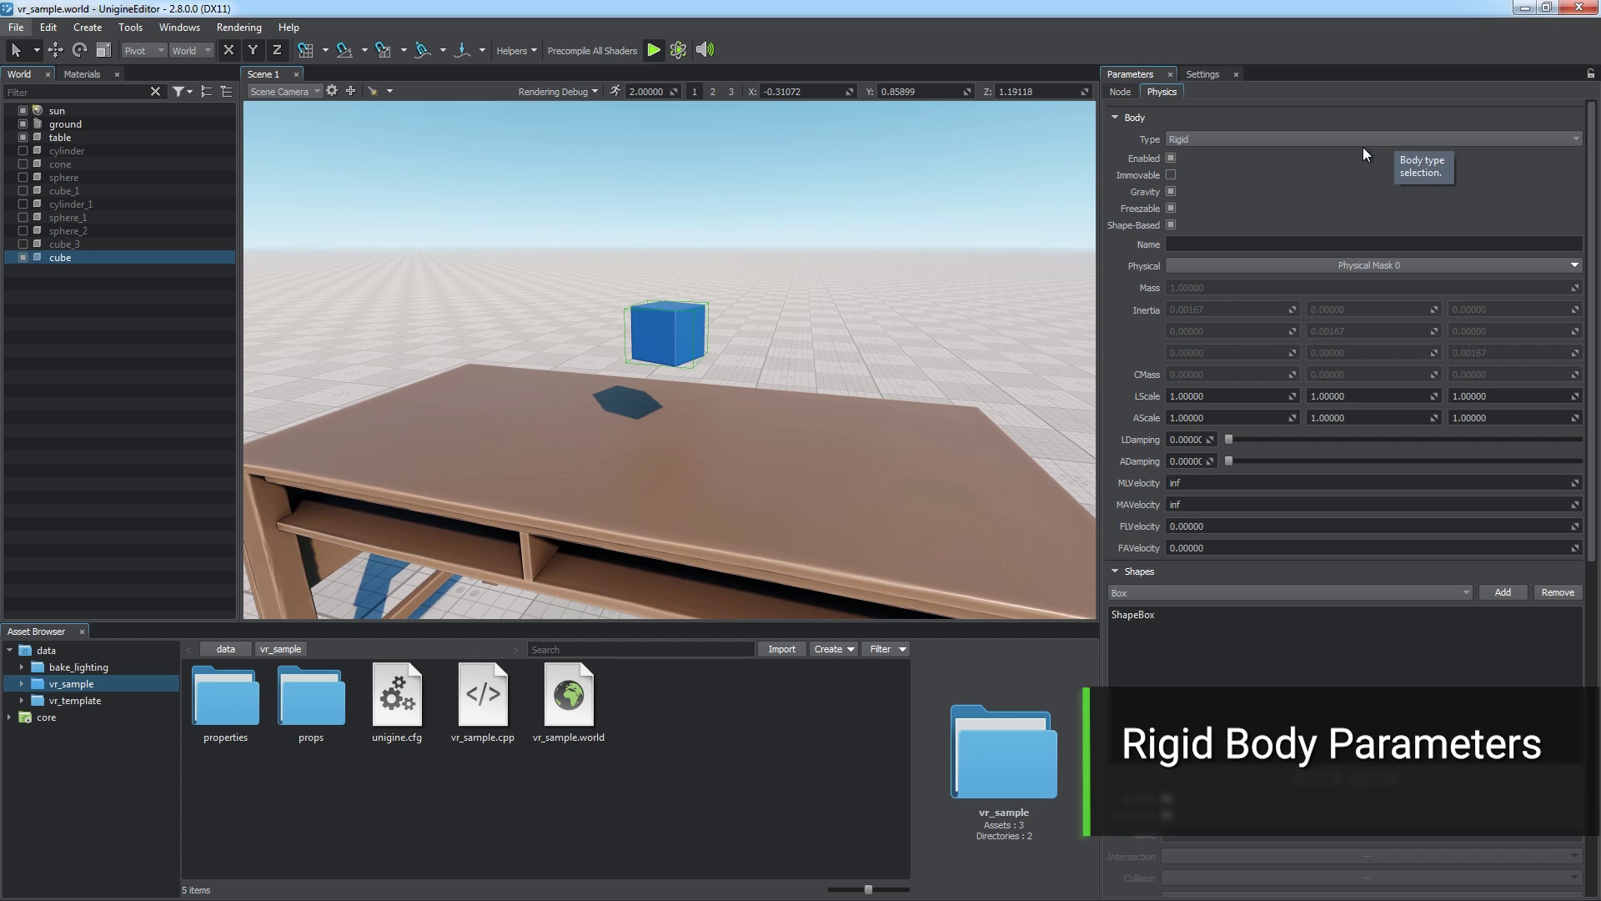
Switch the cube's rigid body off and on again, and raise the Immovable cube well above the desk.
click(1173, 159)
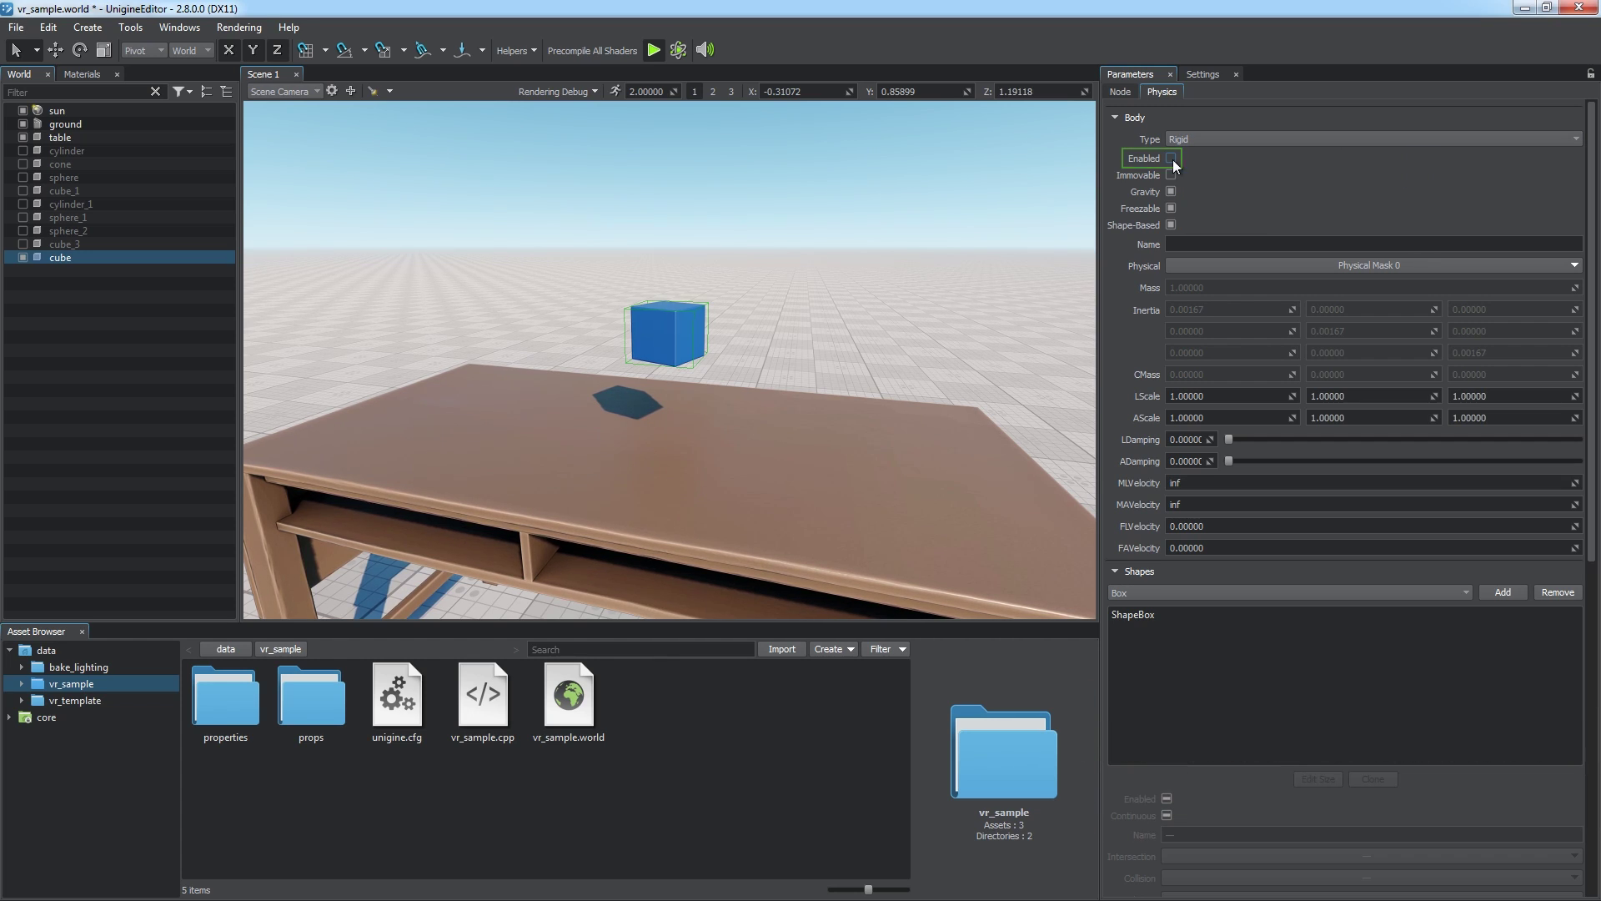
click(1172, 158)
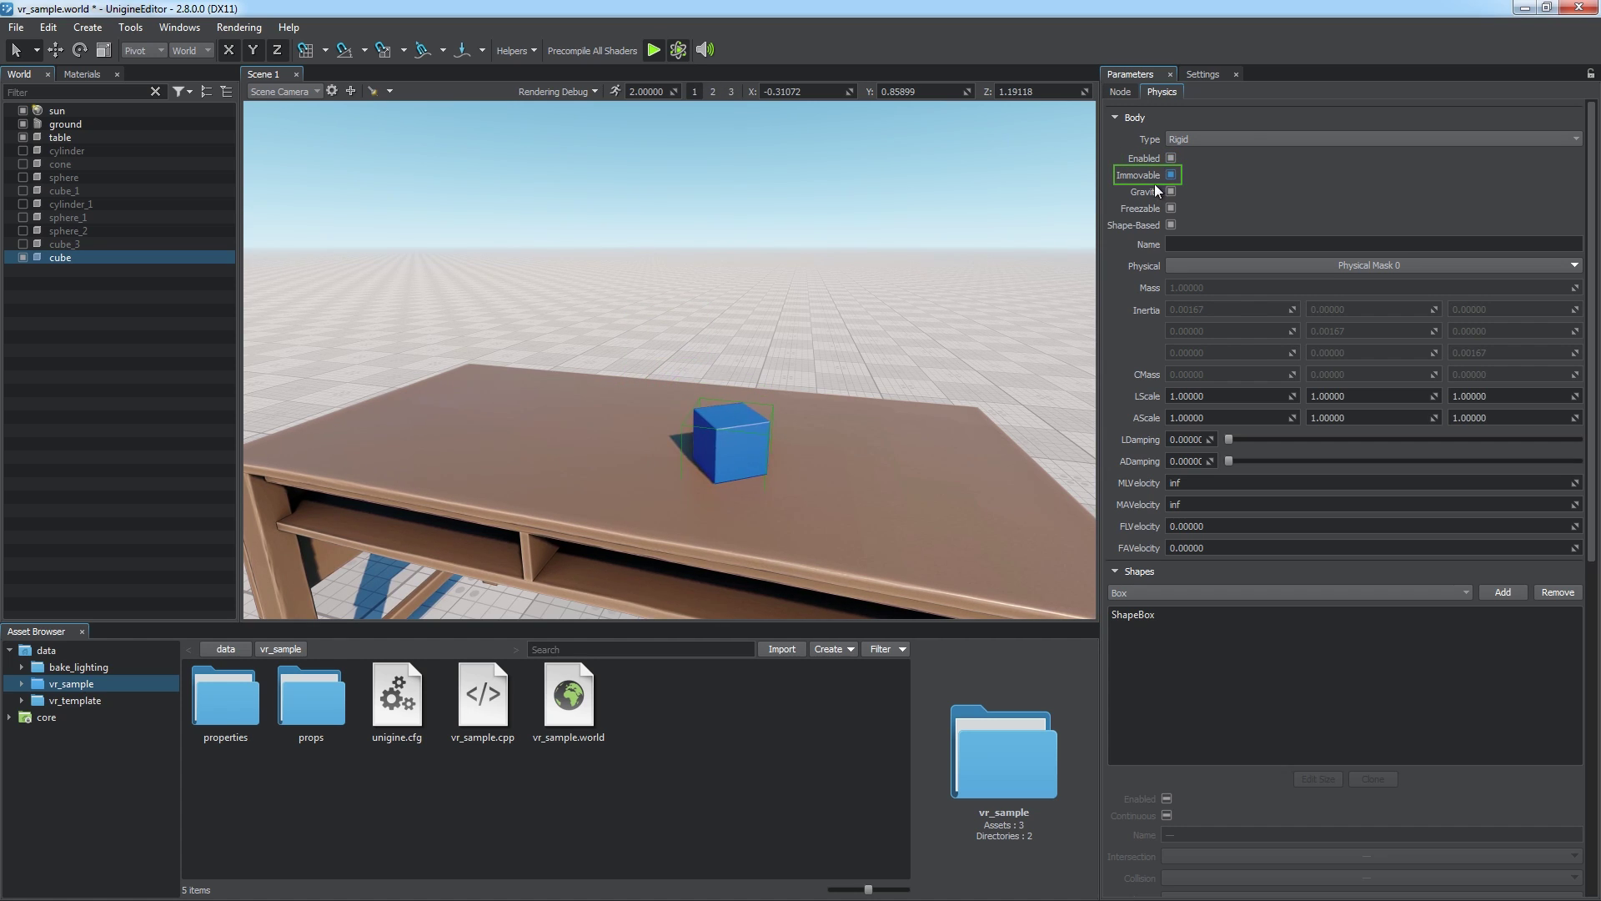
key(w)
drag(734, 371, 748, 208)
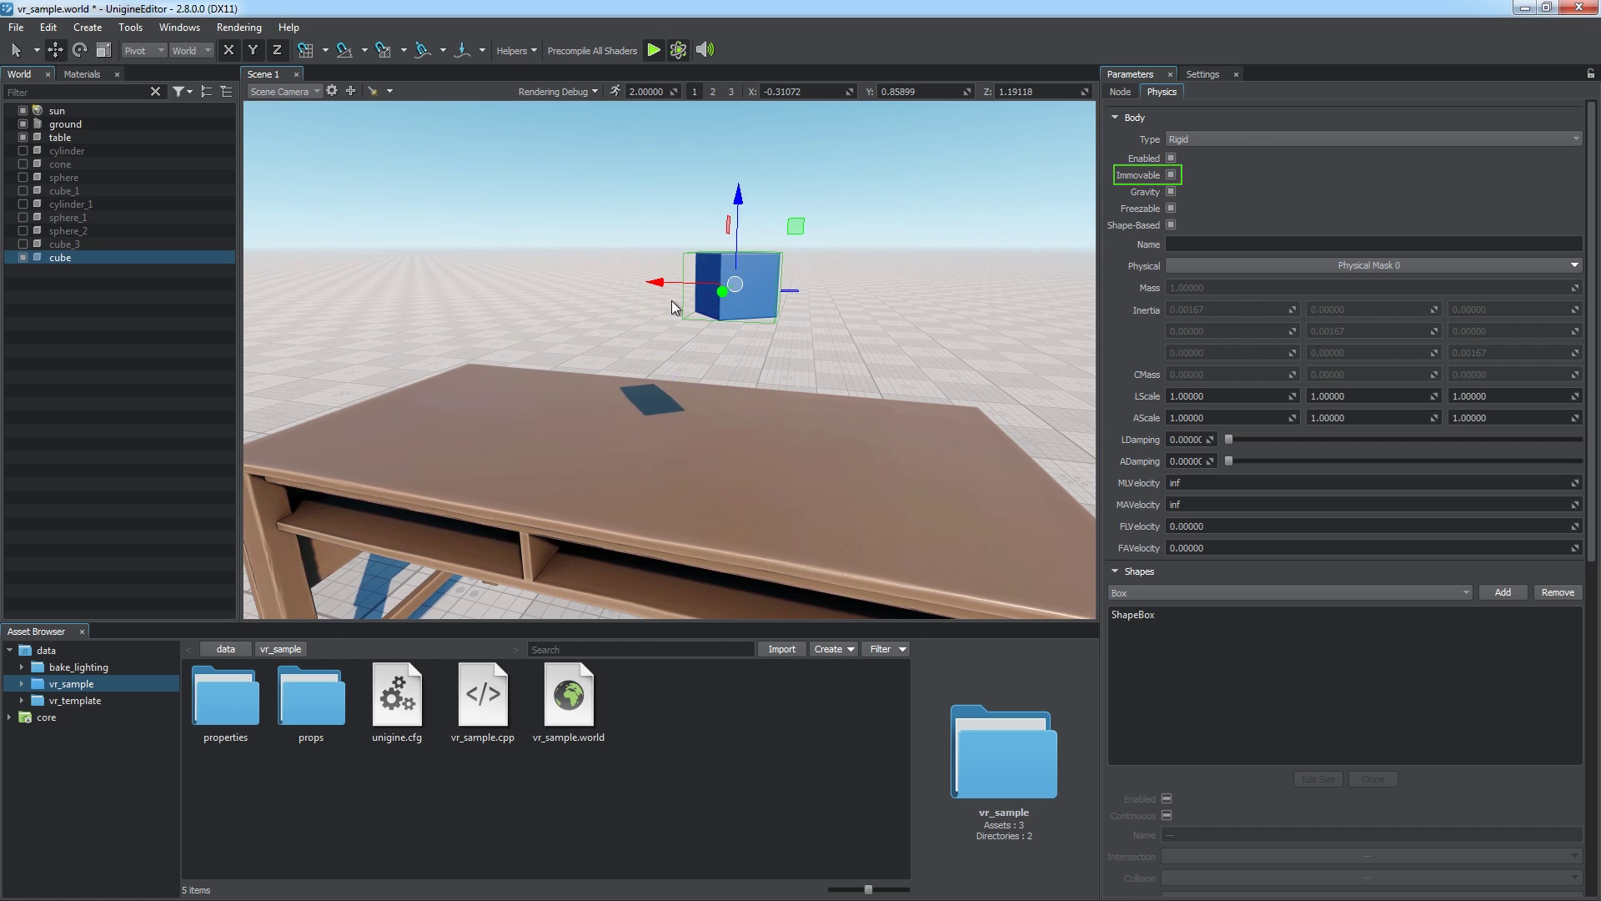
Try a duplicate of the floating cube with Immovable turned off, and delete that duplicate.
shift+drag(673, 300, 538, 279)
click(1171, 174)
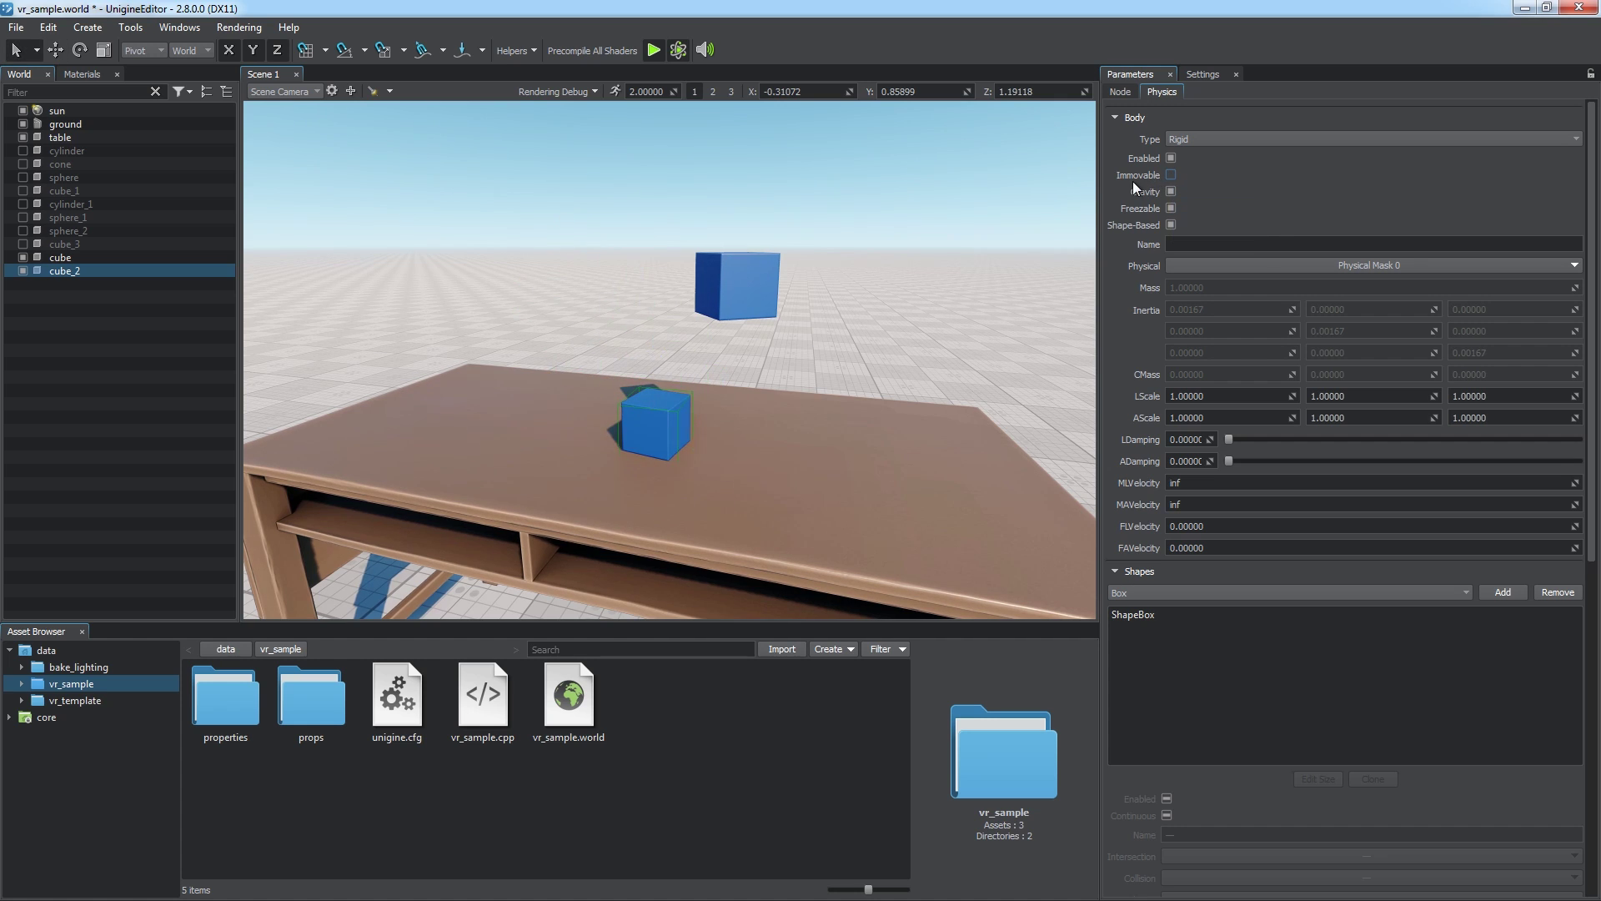
right_click(659, 421)
click(718, 607)
click(746, 294)
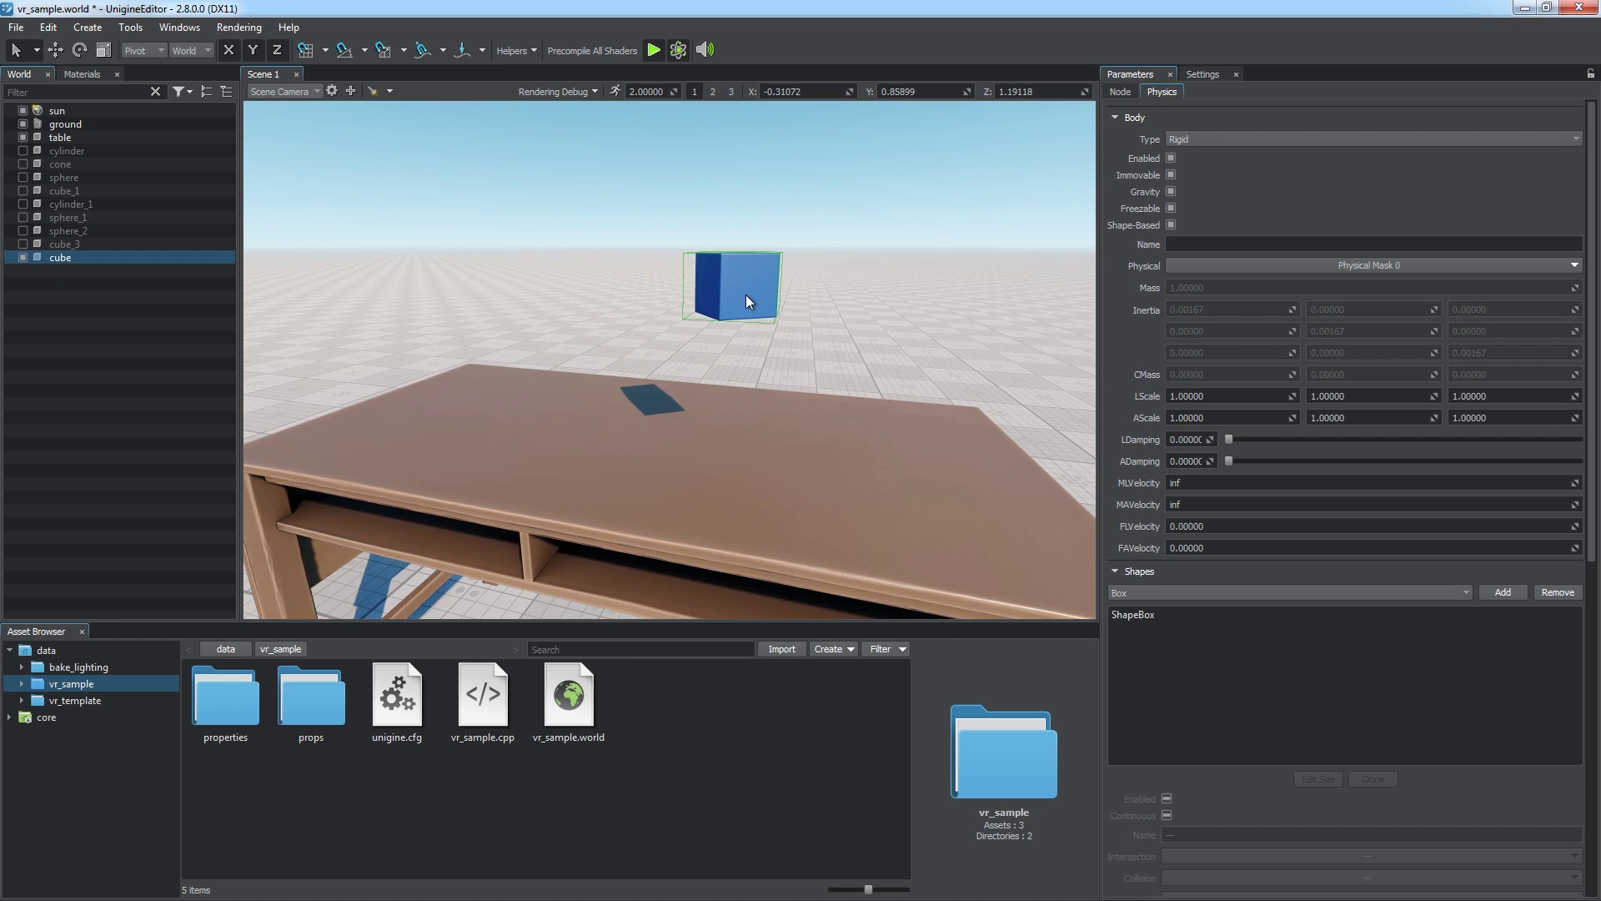
Turn off Immovable on the floating cube's body and switch its Gravity off and on again.
click(1171, 174)
click(1170, 192)
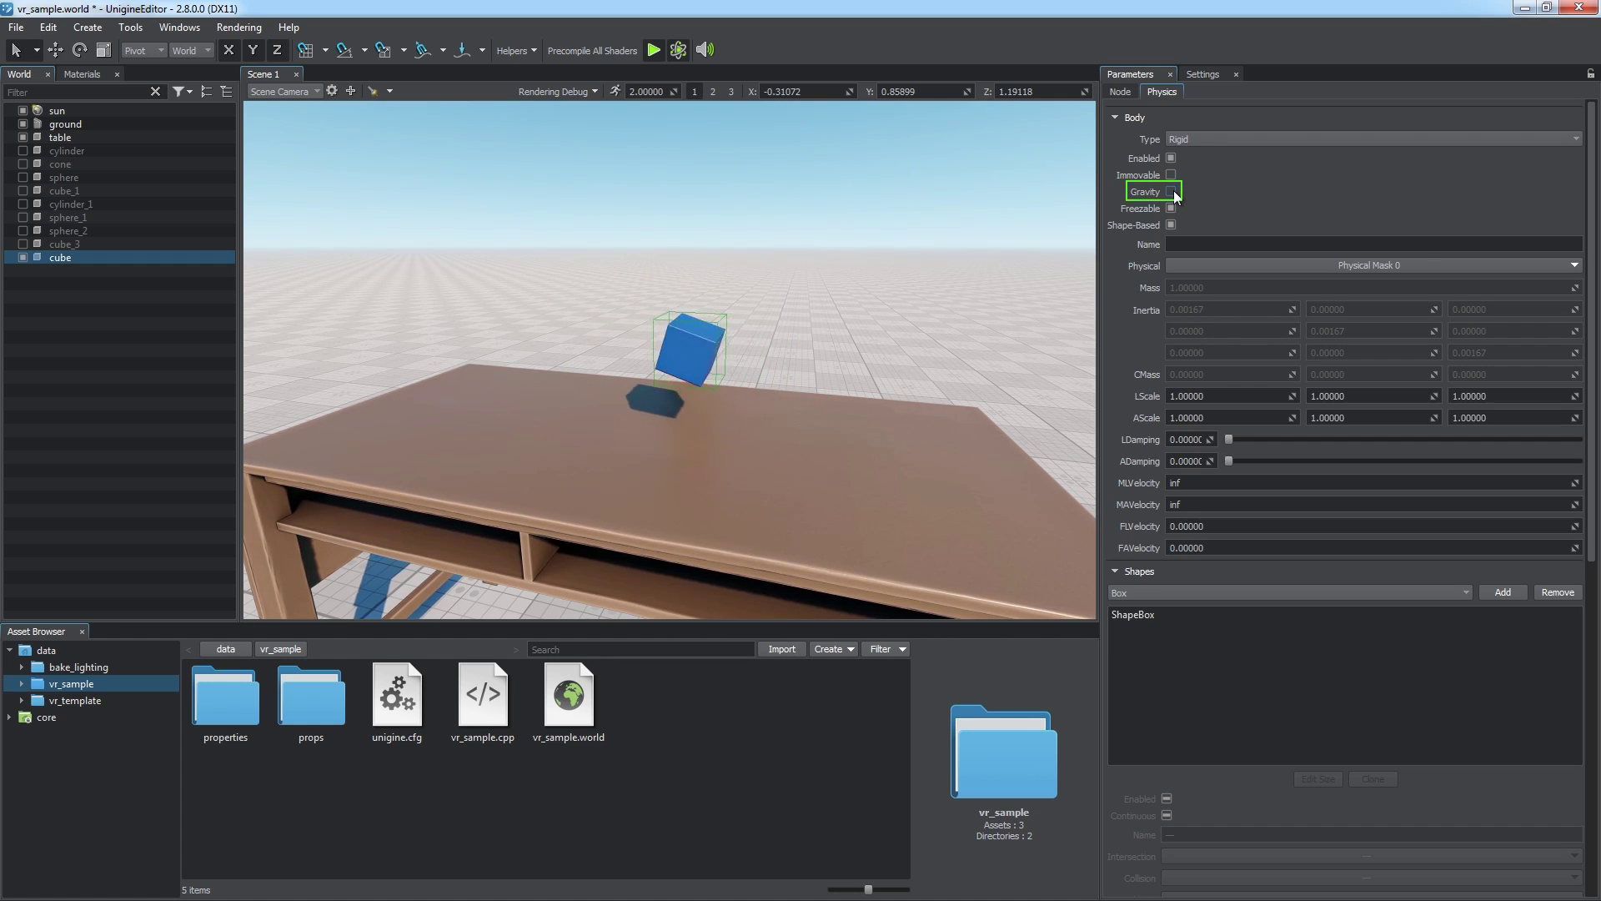
click(1171, 191)
Name the cube's rigid body box and set its first two LScale components to 0.
click(1184, 244)
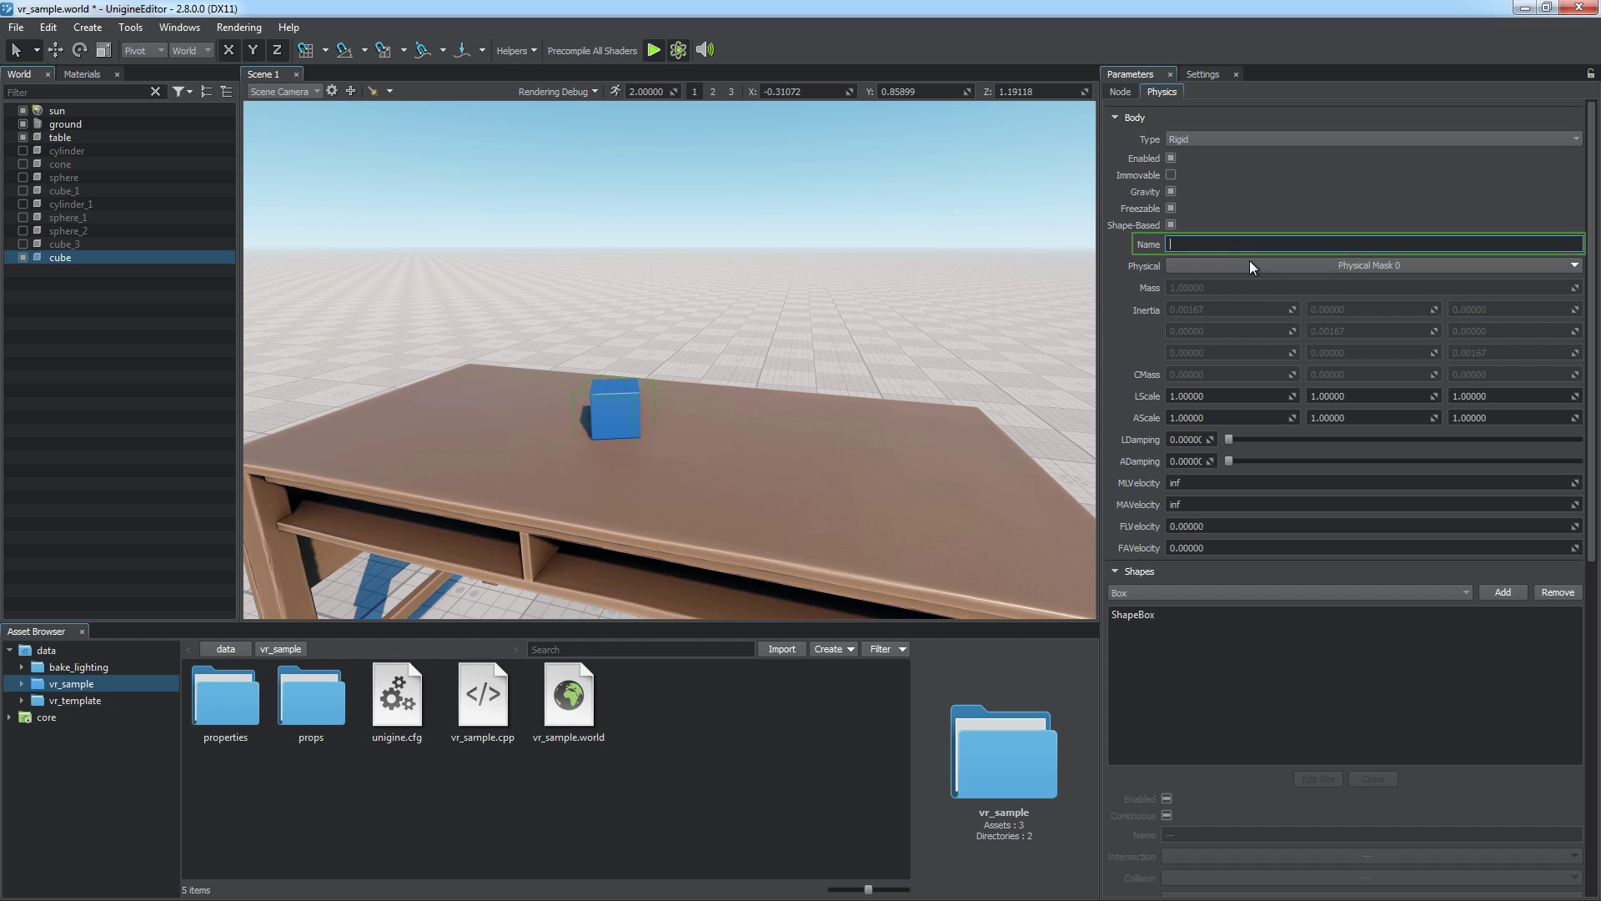
text(box)
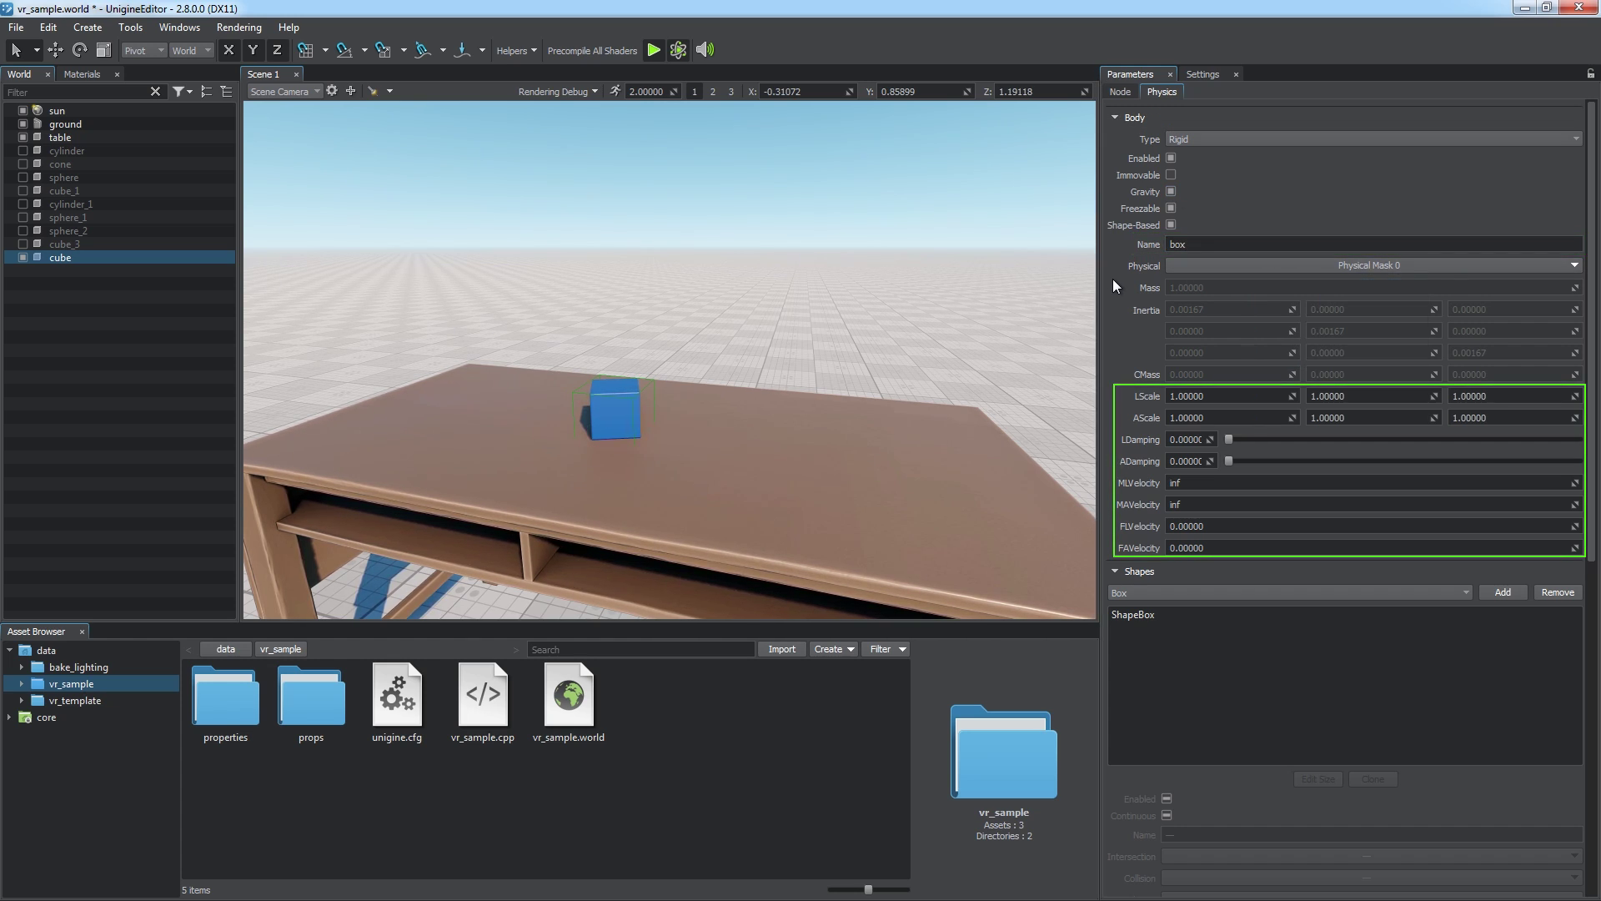
click(1176, 395)
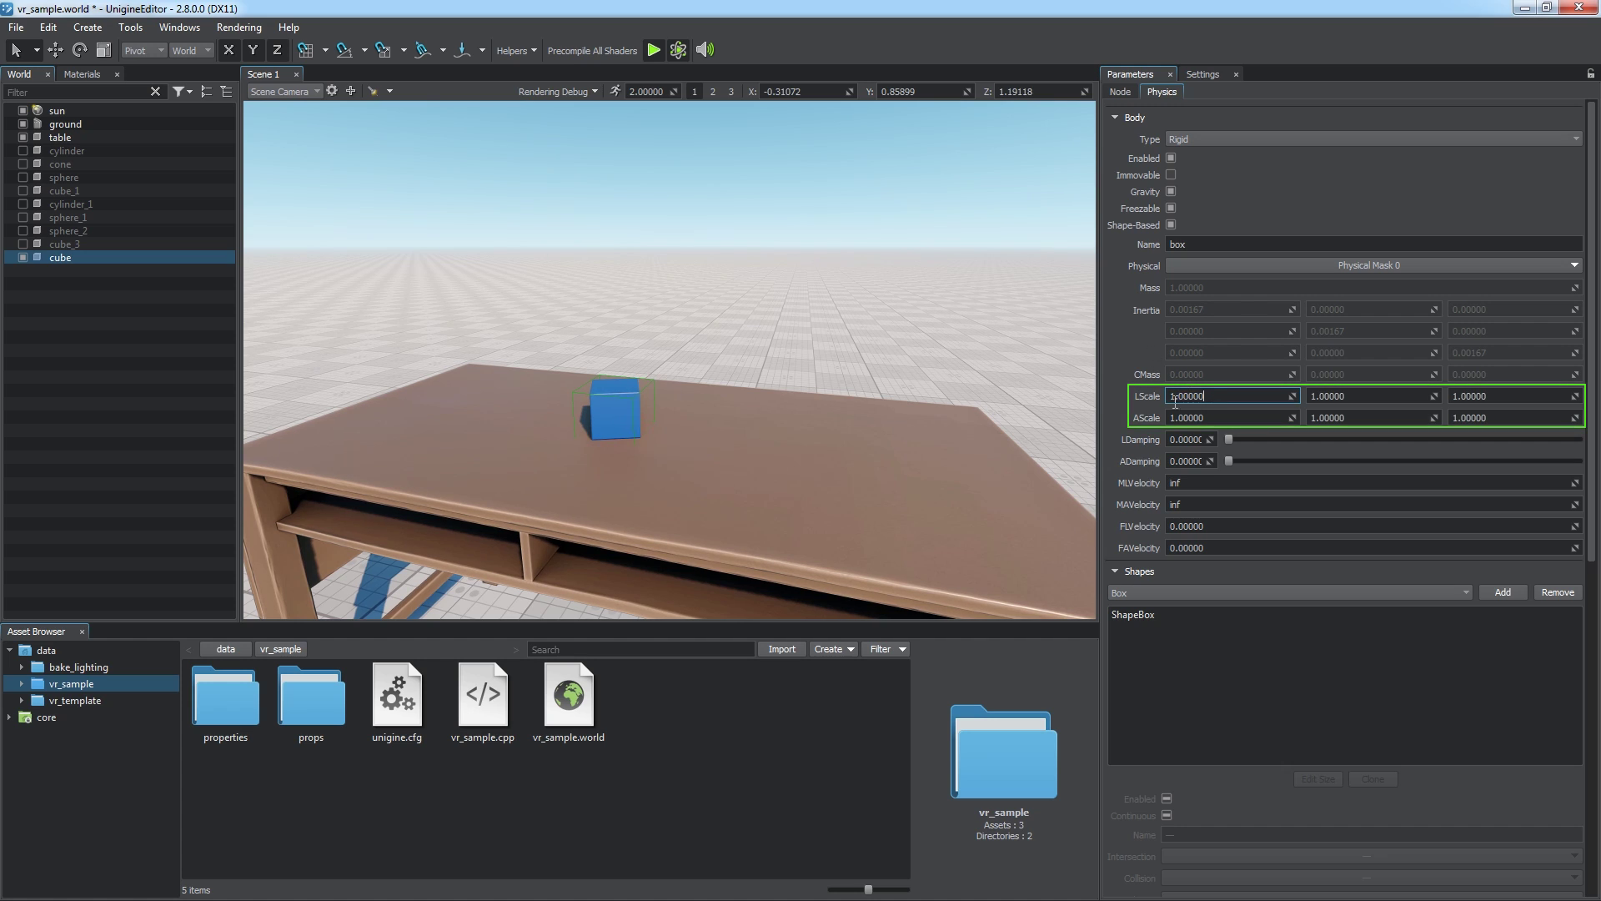
text(0)
key(Tab)
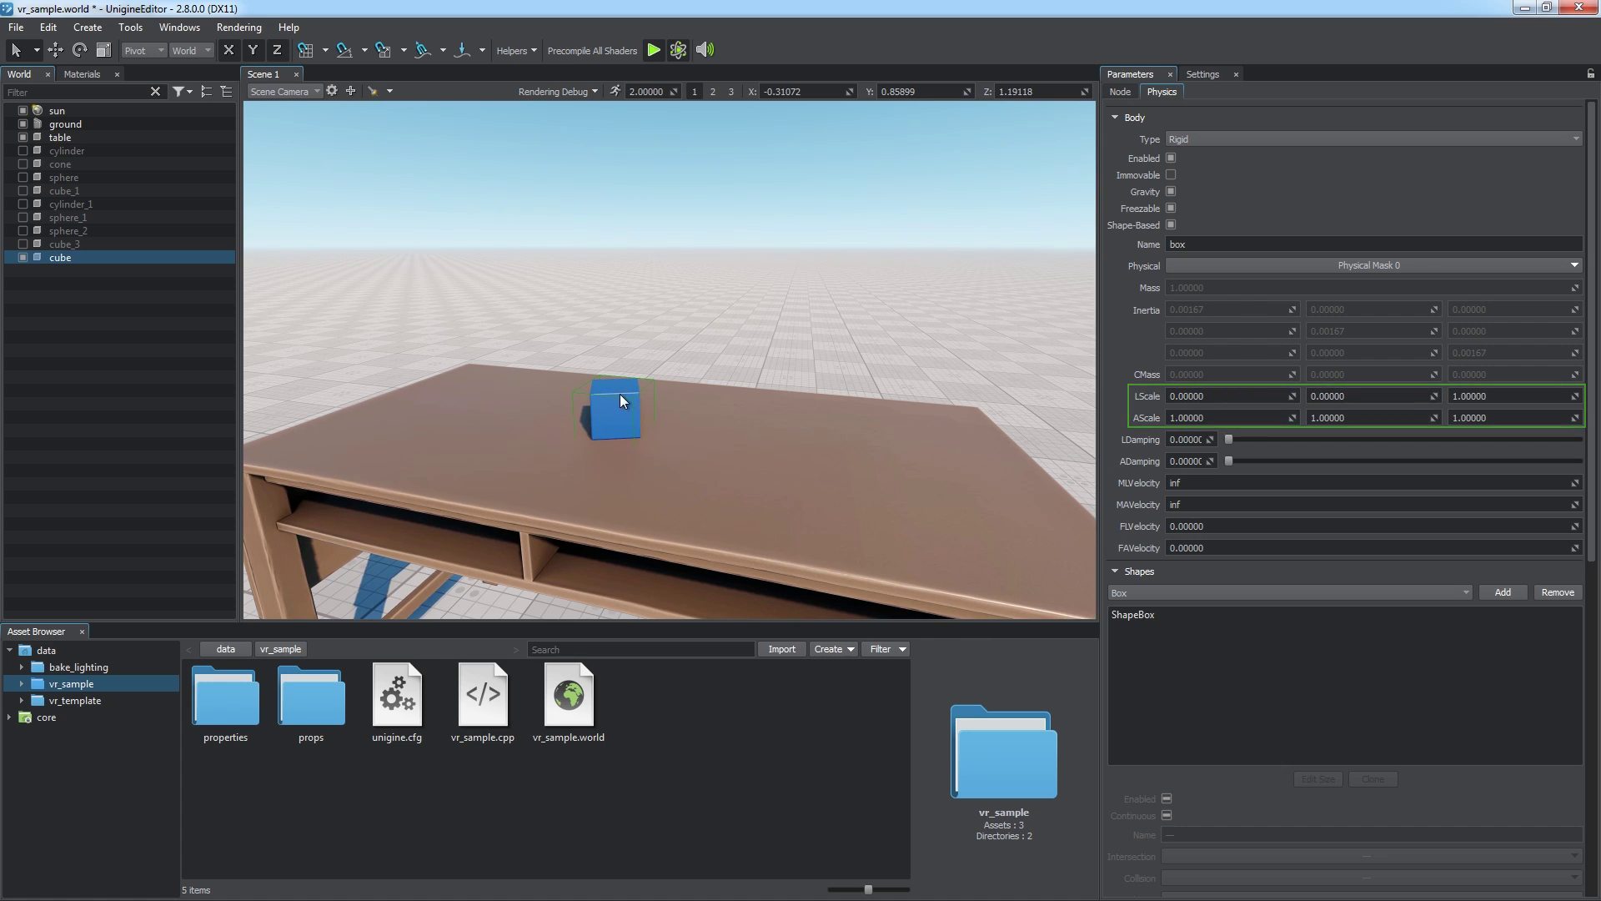
Try lifting the cube straight up off the desk and undo the move.
click(618, 394)
drag(614, 342, 613, 170)
key(ctrl+z)
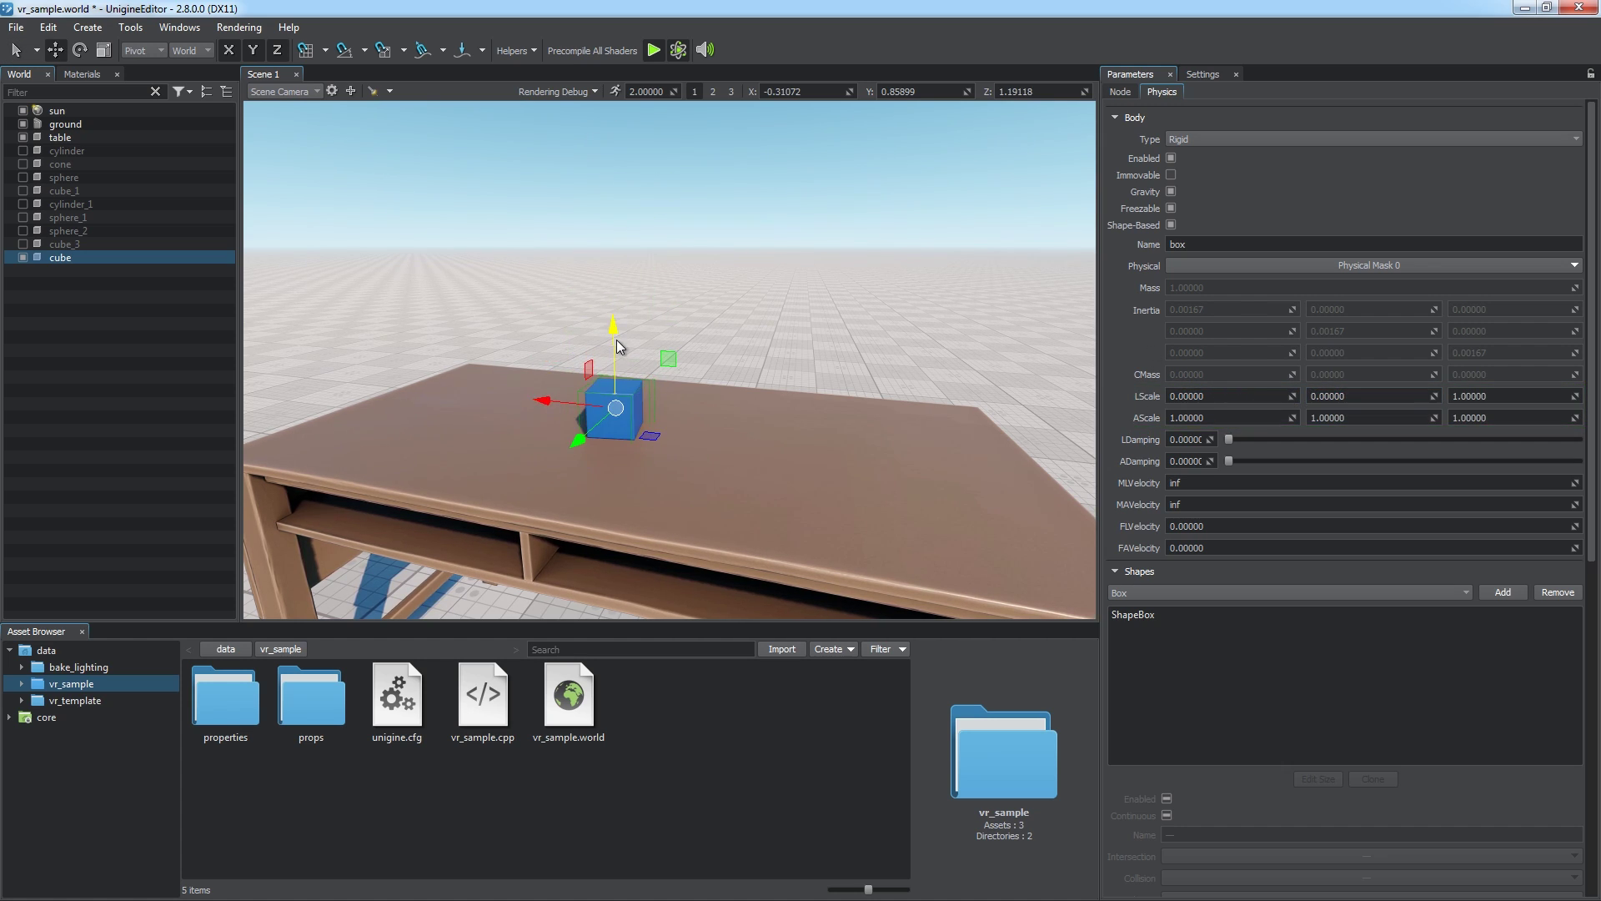
Set all three AScale components of the cube's body to 0 and lift the cube high above the desk.
click(1219, 419)
text(0)
key(Tab)
text(0)
key(Tab)
text(0)
key(Return)
drag(614, 350, 612, 140)
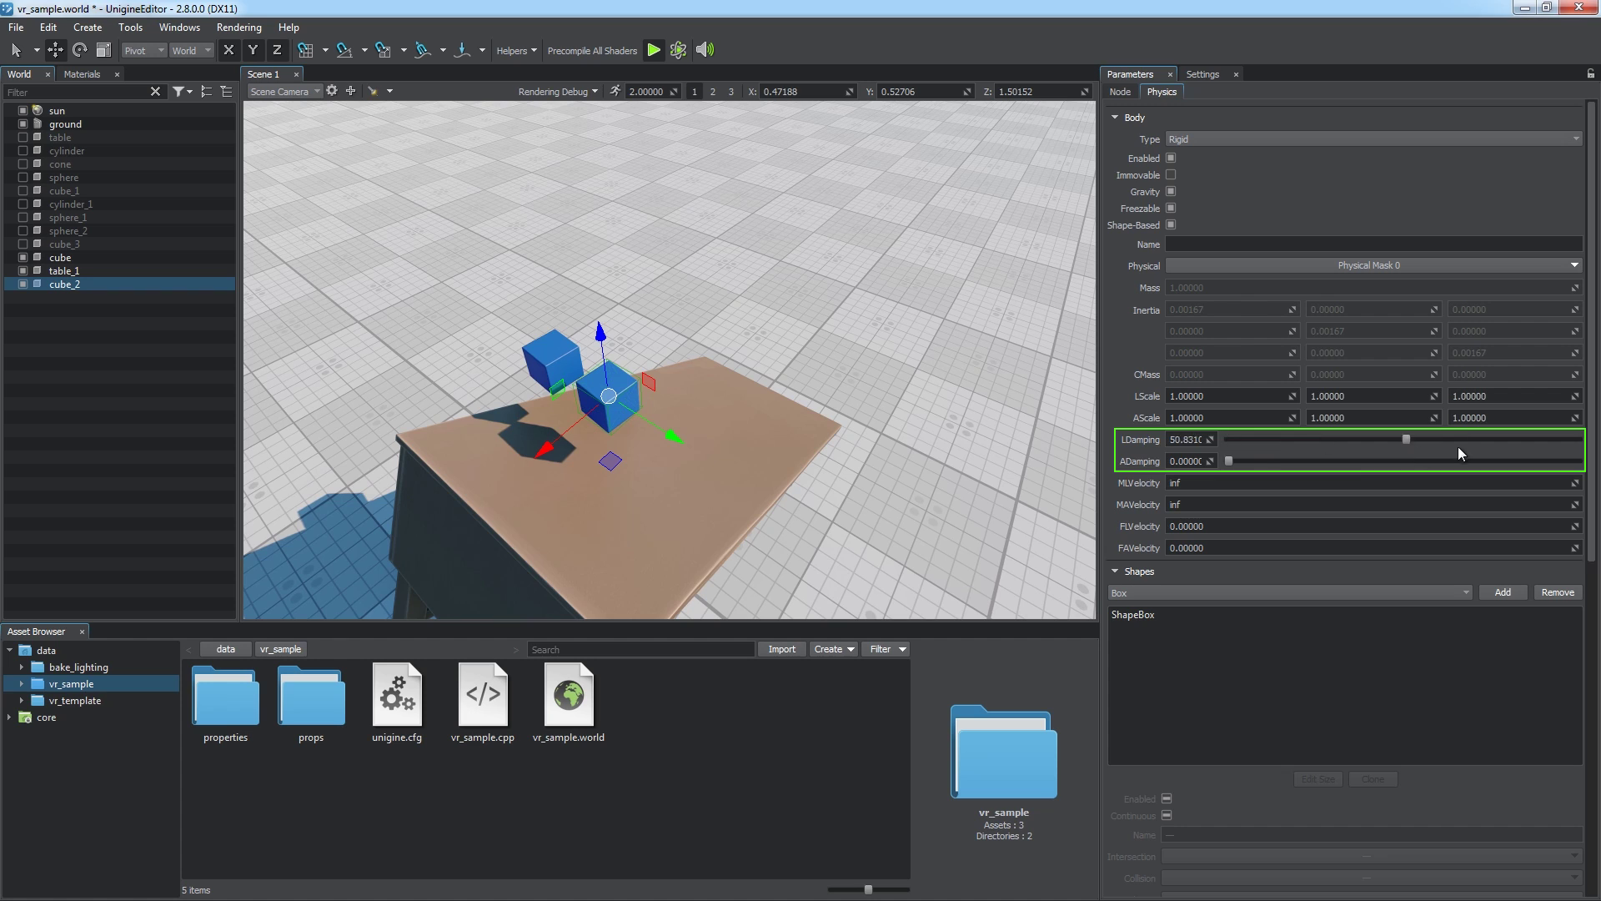
Set LDamping to about 8.55 and ADamping to about 9.26 on cube_2, and try both dampings past the middle of their range.
drag(1406, 440, 1257, 463)
click(1260, 461)
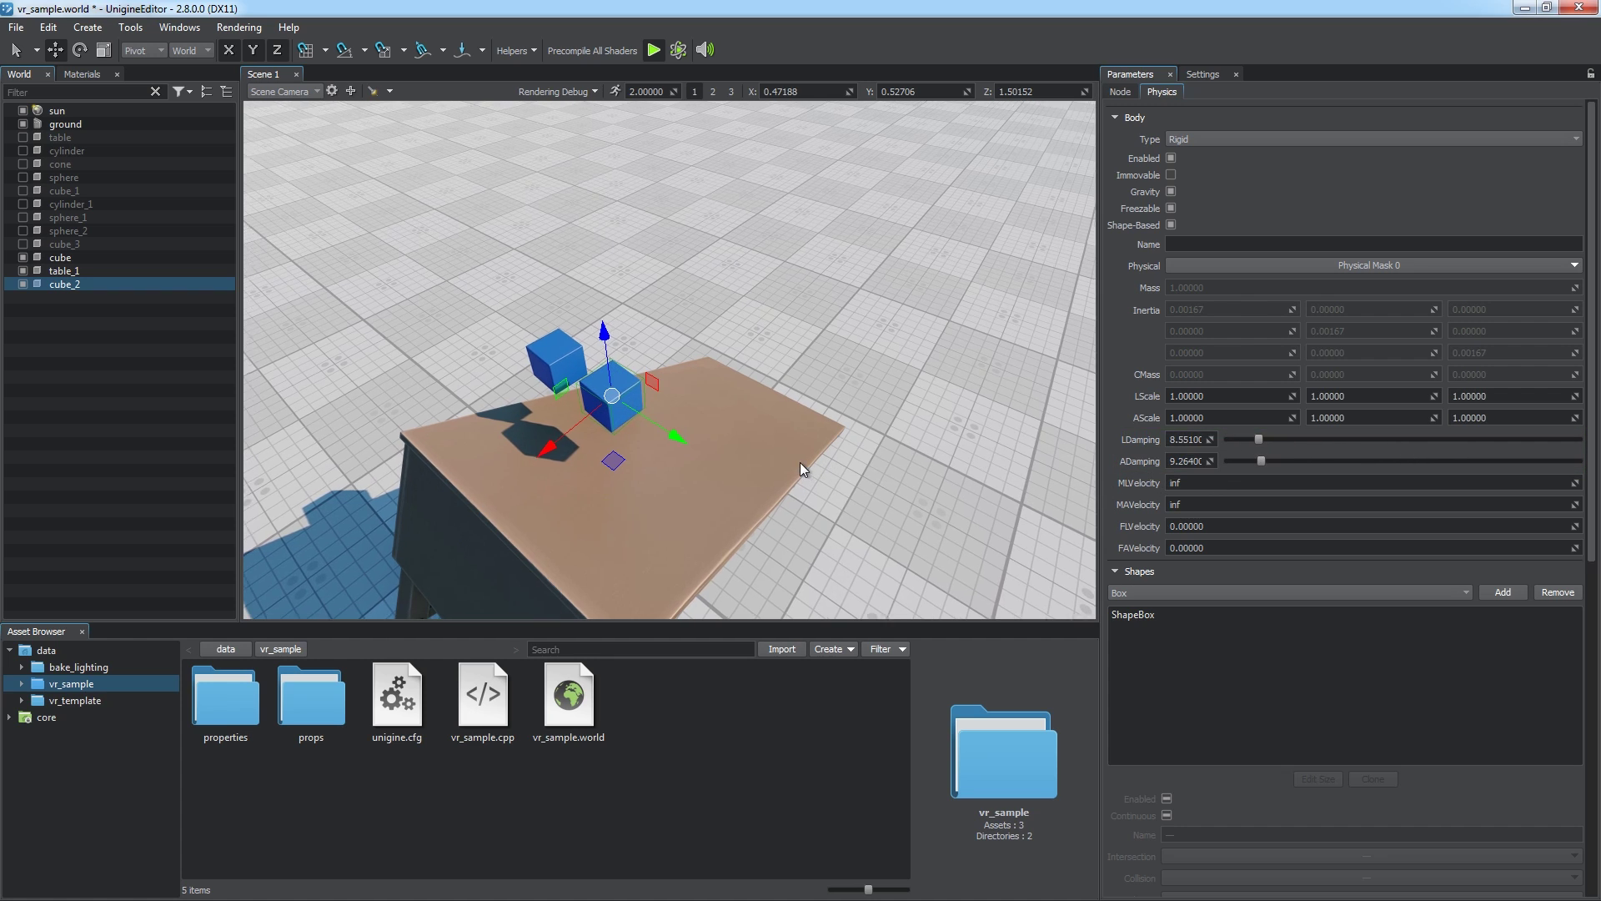
click(1424, 440)
click(1434, 460)
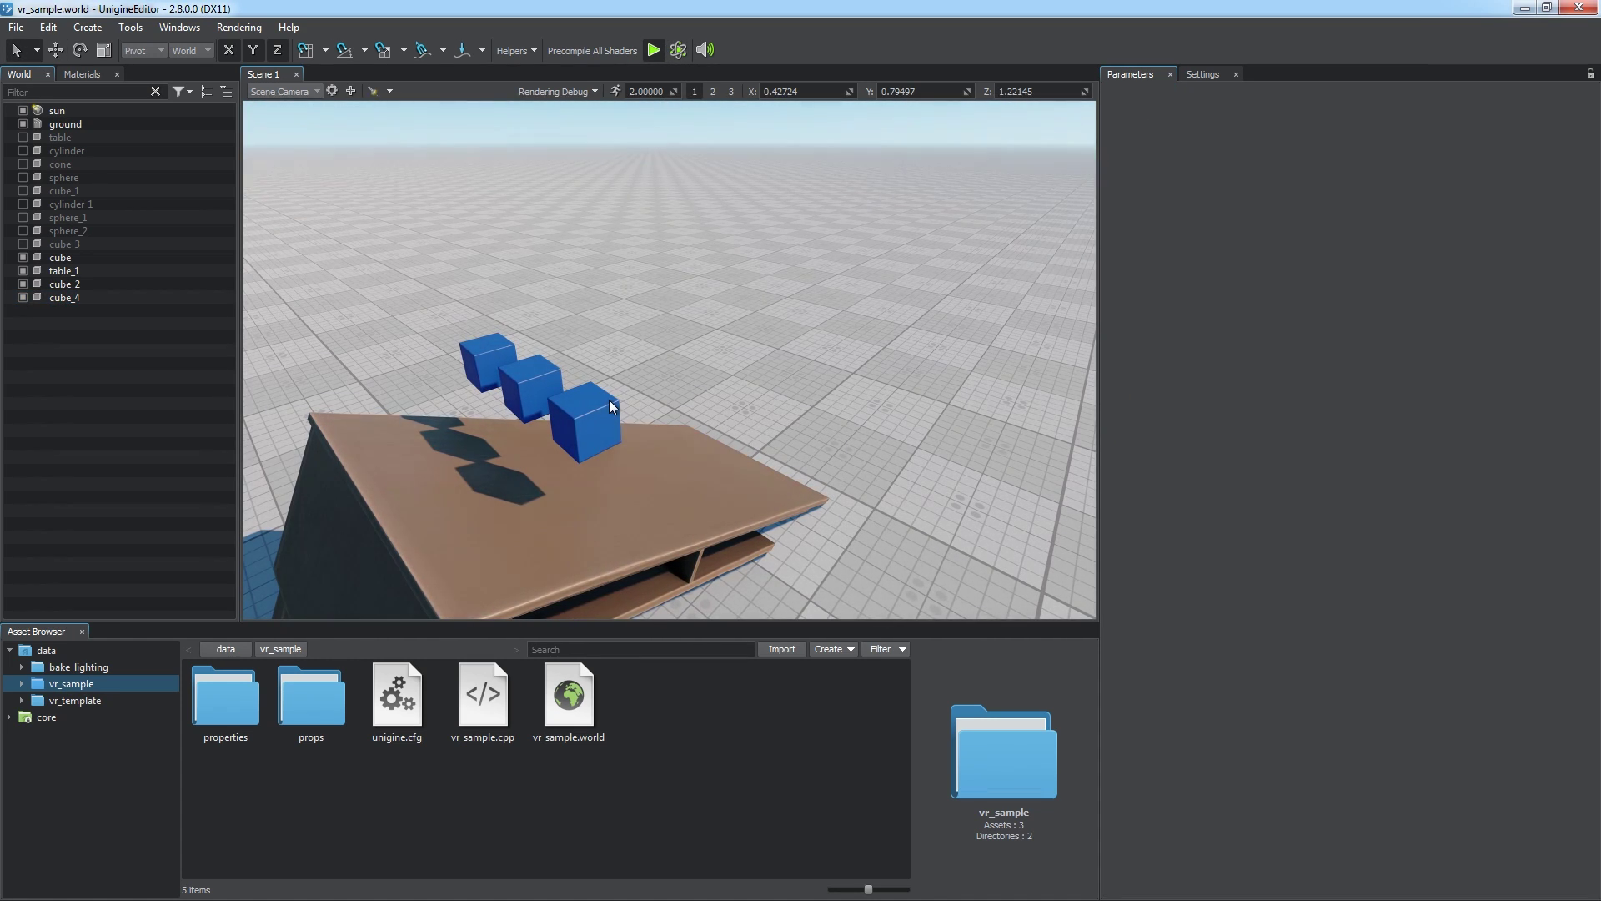
Review Max Linear Velocity and Max Angular Velocity in the world's physics settings, and select the farthest of the three cubes.
click(1197, 75)
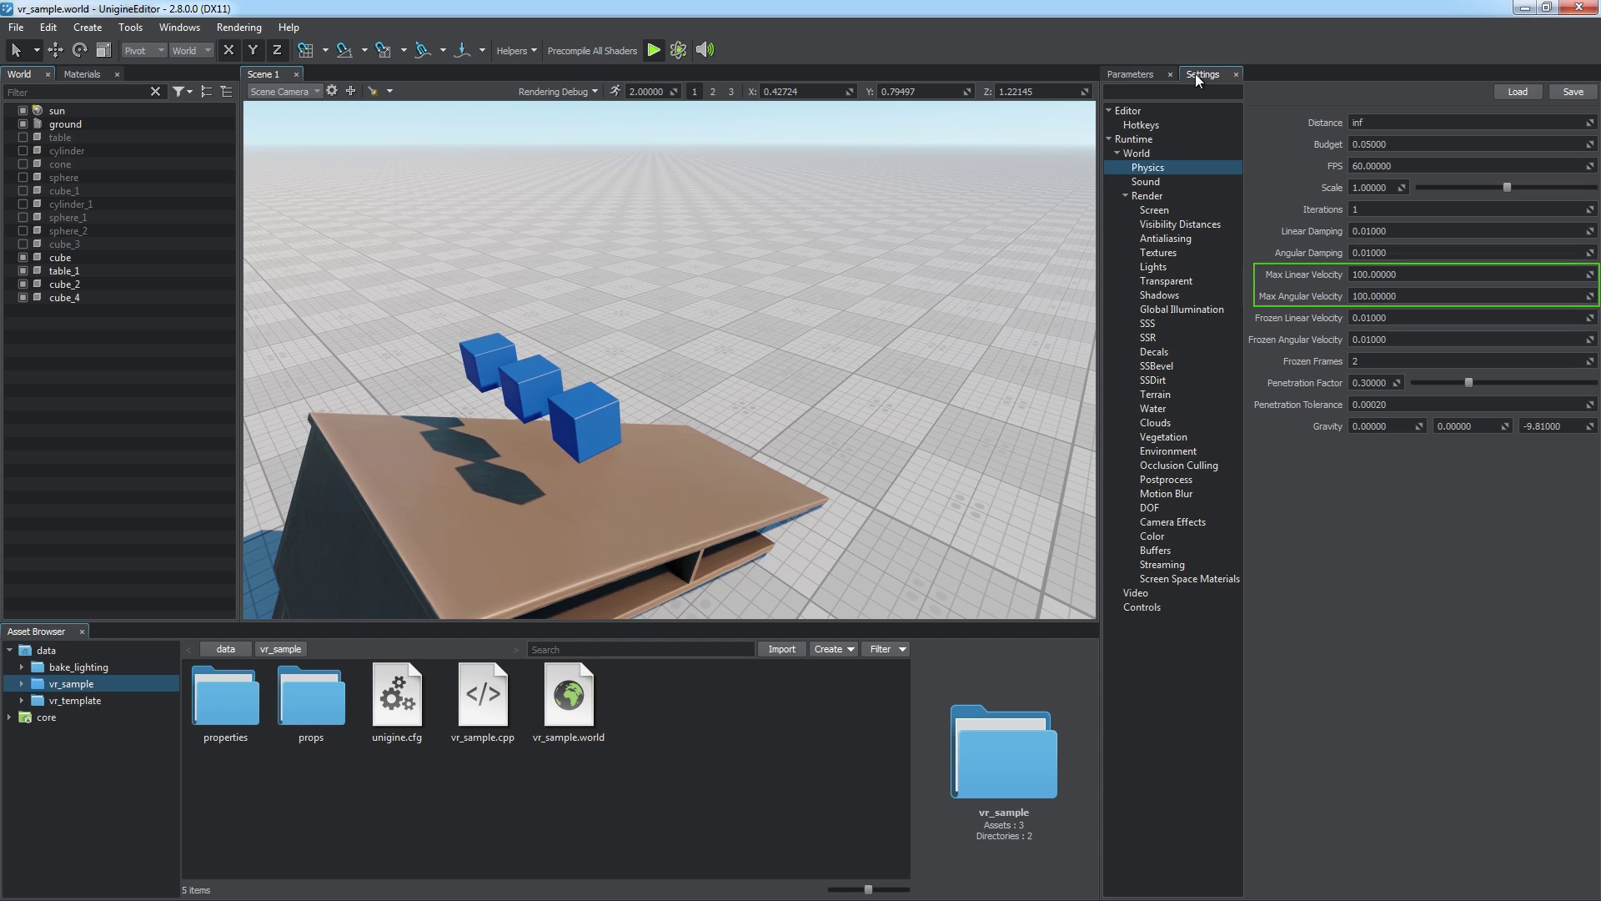
click(1137, 73)
click(488, 367)
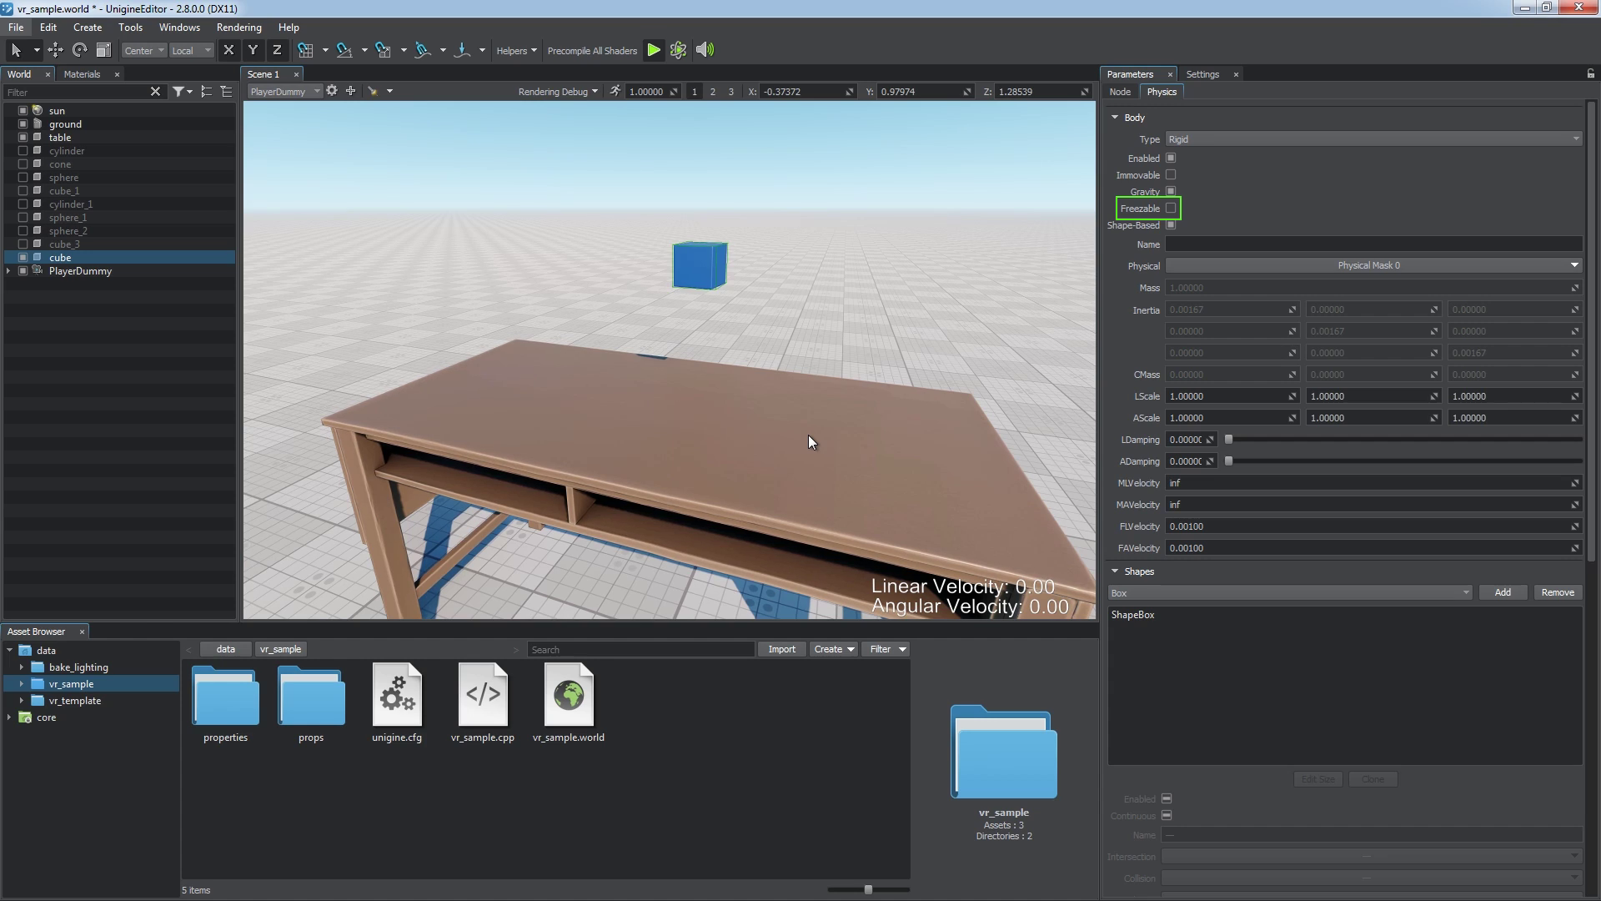
Turn on Freezable for the cube's body and run the physics simulation to drop it on the table.
click(1171, 209)
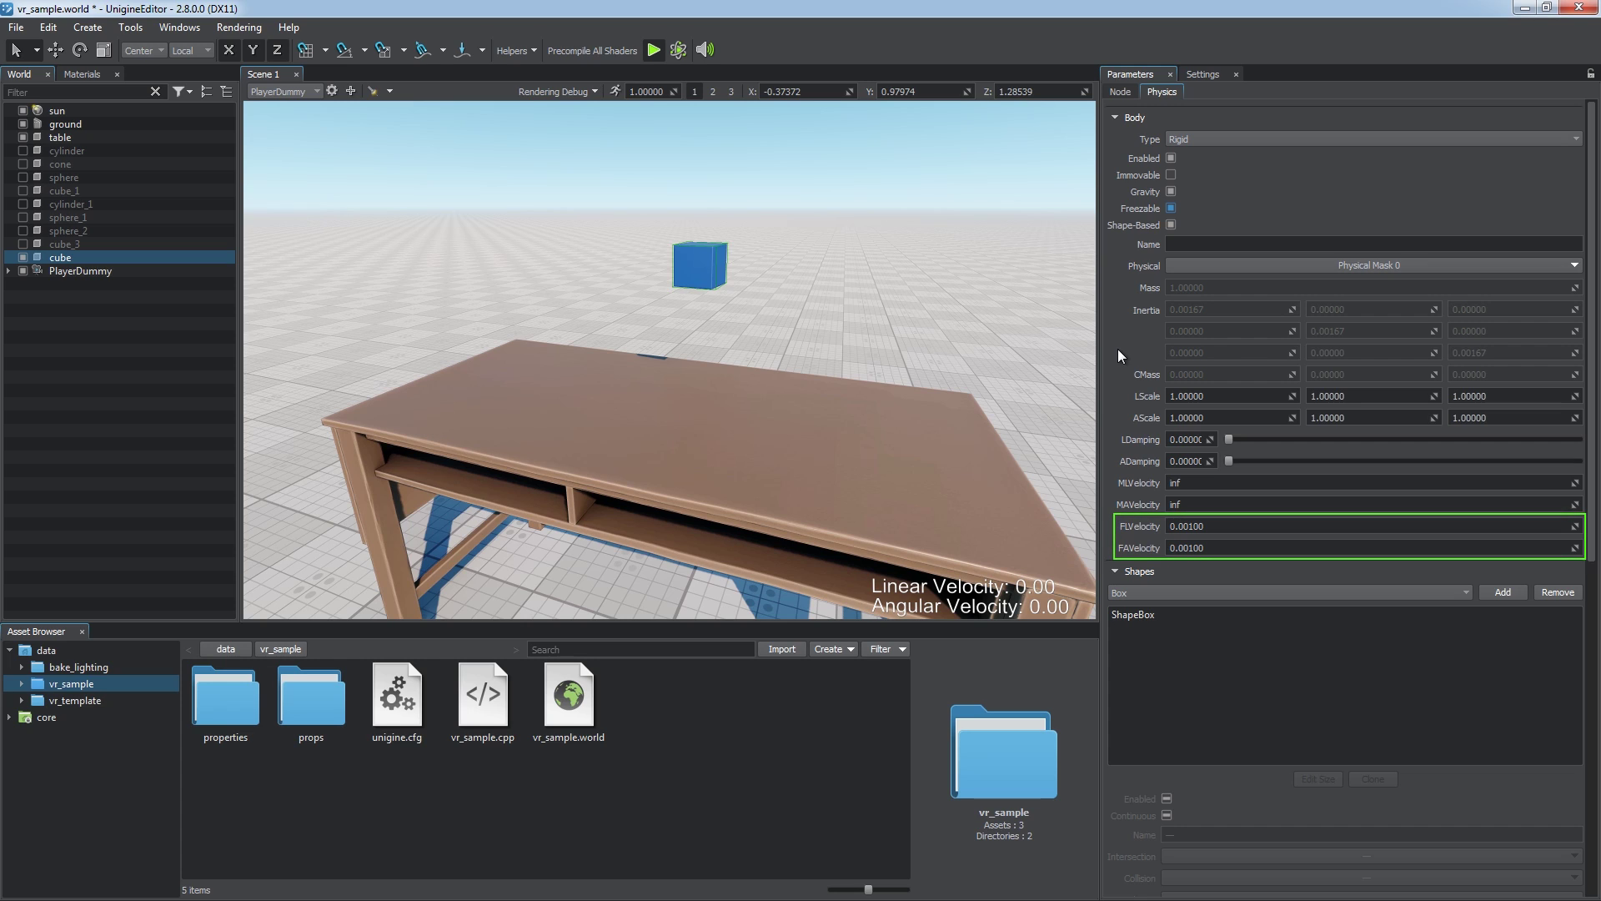
click(680, 51)
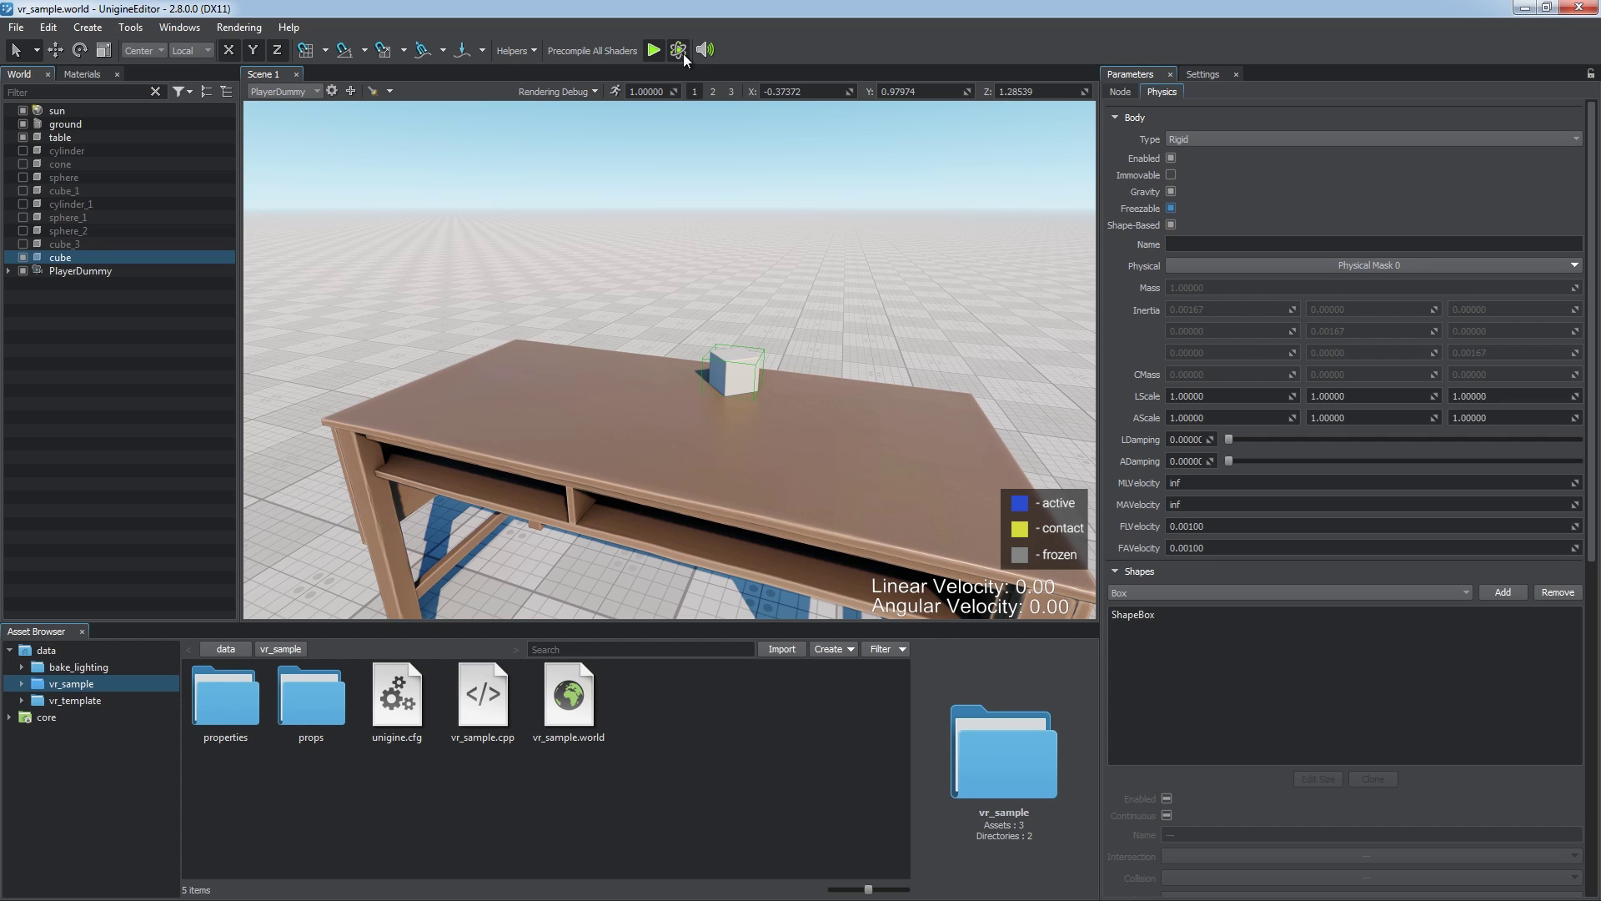
Disable the table underneath the frozen cube and focus on the cube.
right_drag(747, 222, 744, 272)
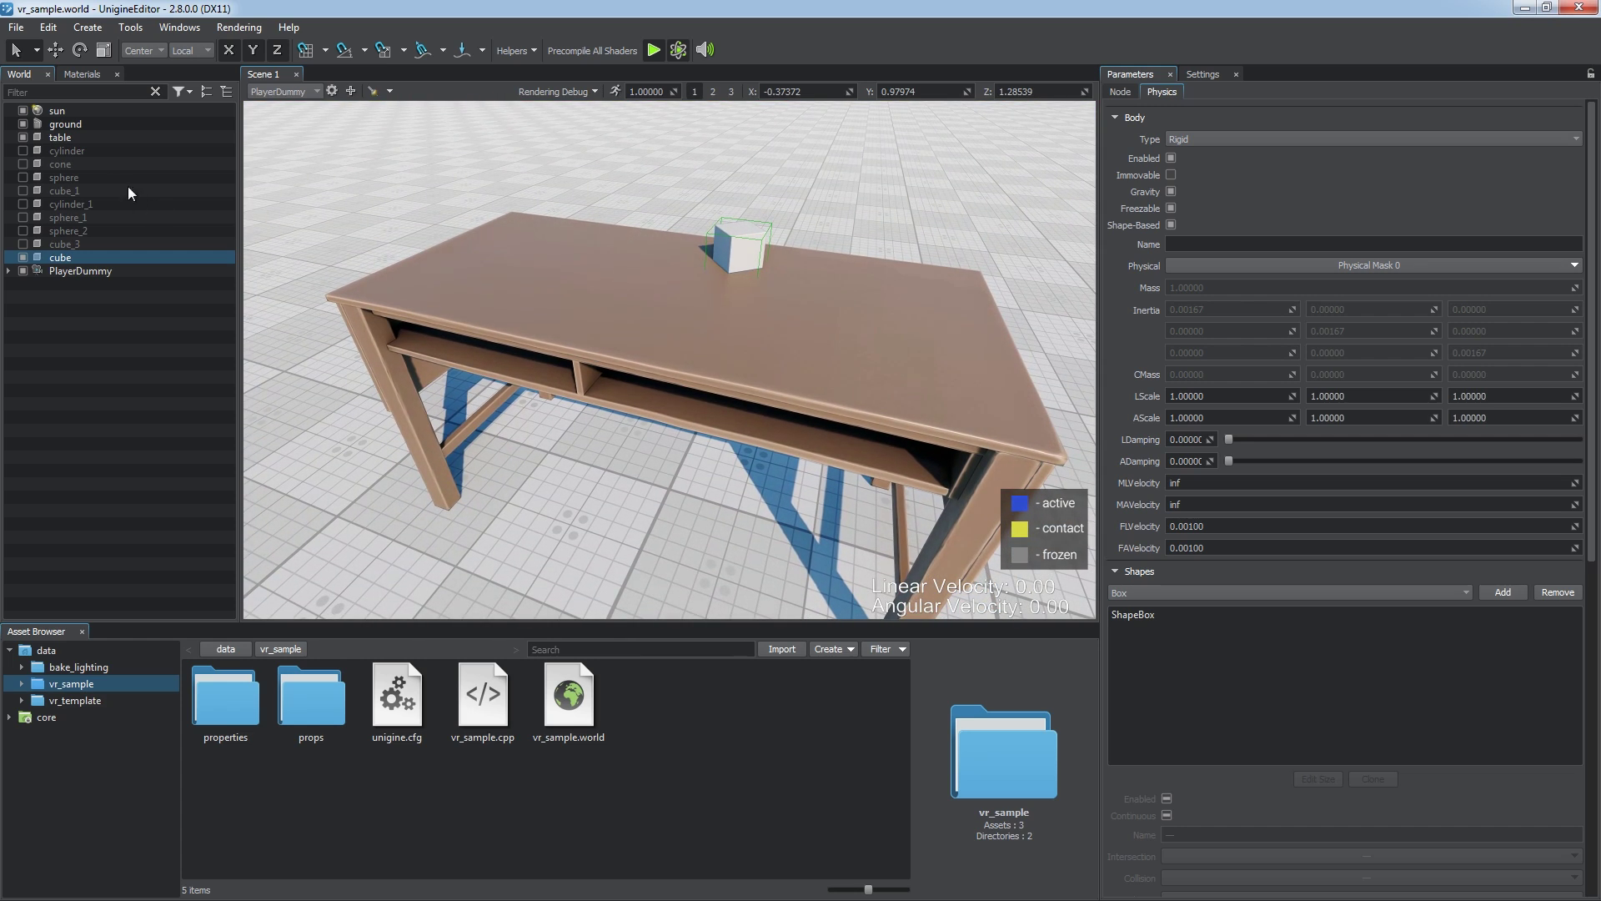
click(22, 137)
right_drag(353, 290, 355, 350)
key(f)
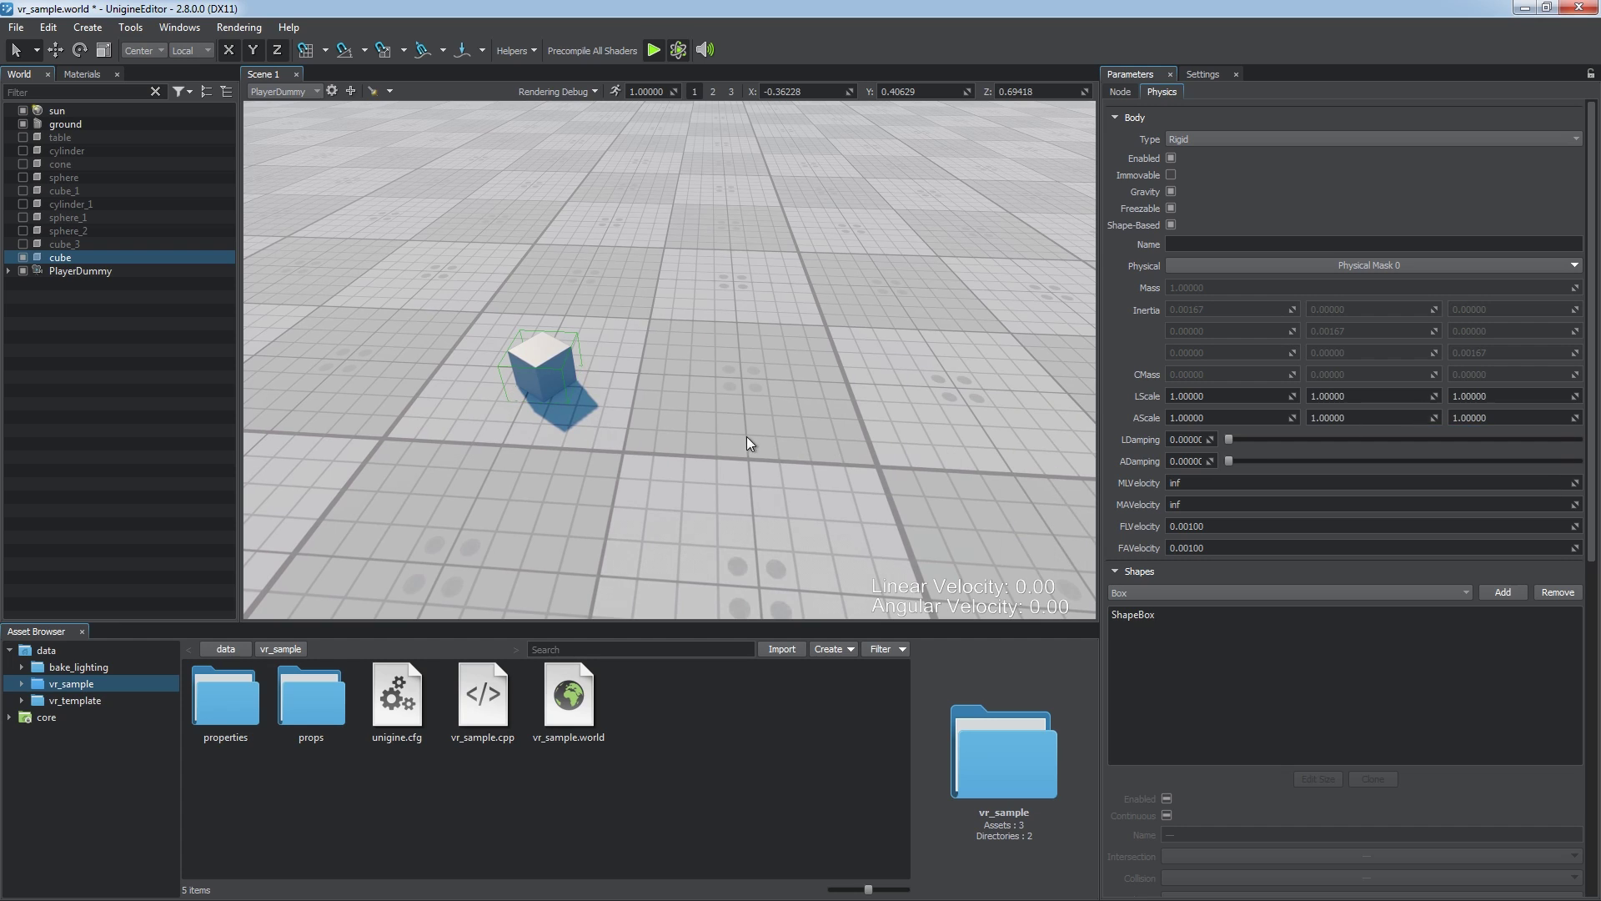
Review the frozen linear and angular velocity in the world's physics settings, and turn on Shape-Based for the cube's body.
click(1212, 75)
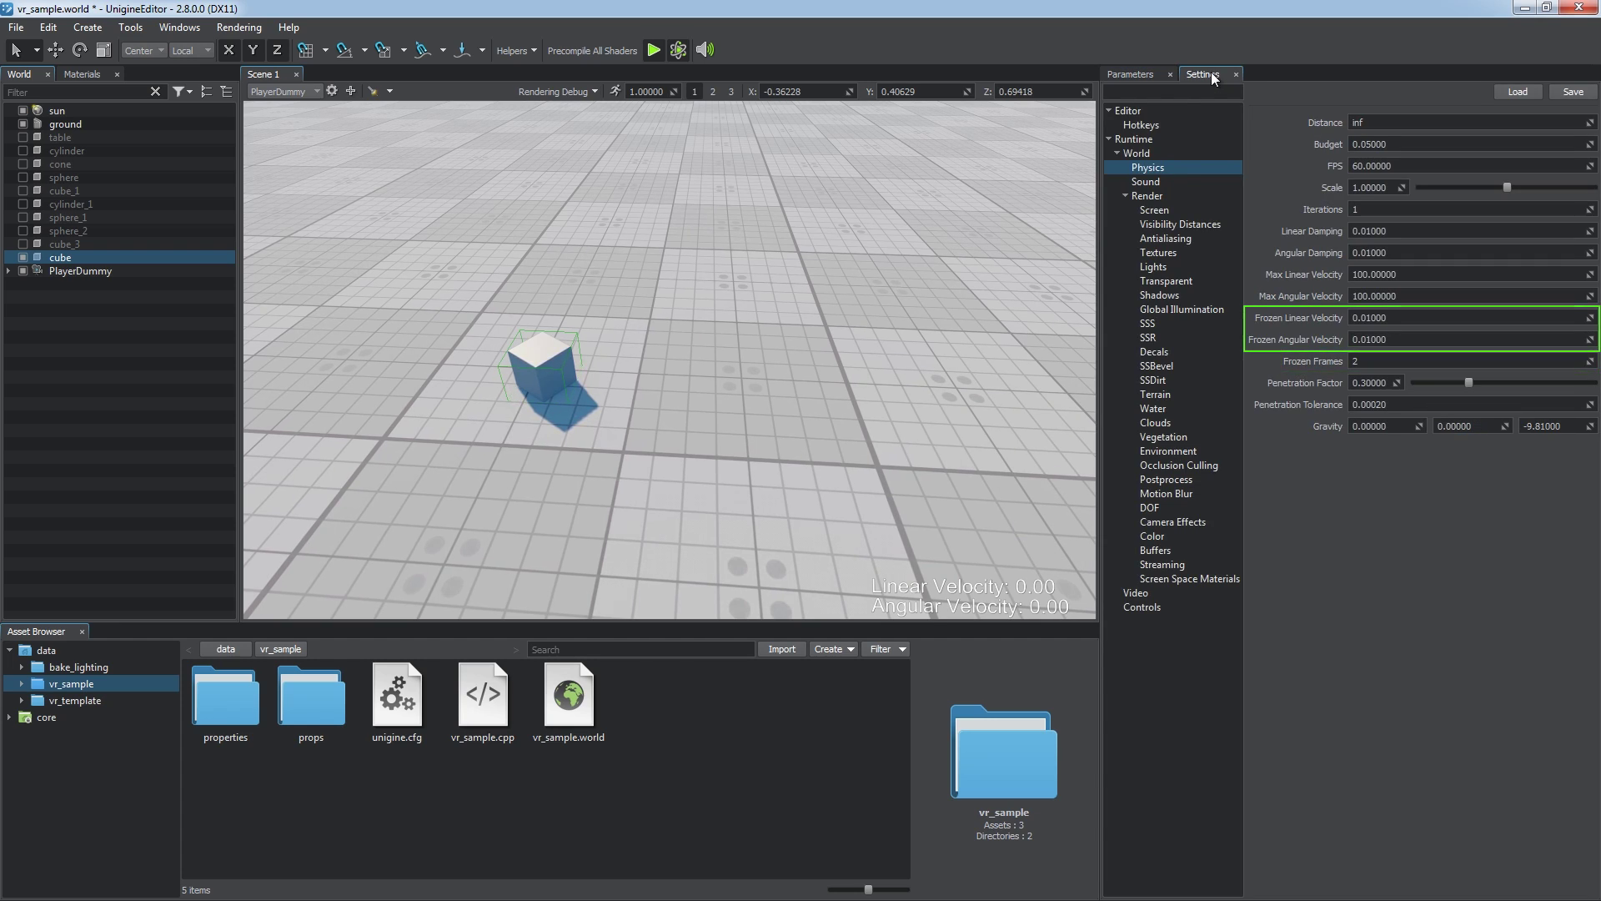
click(1126, 75)
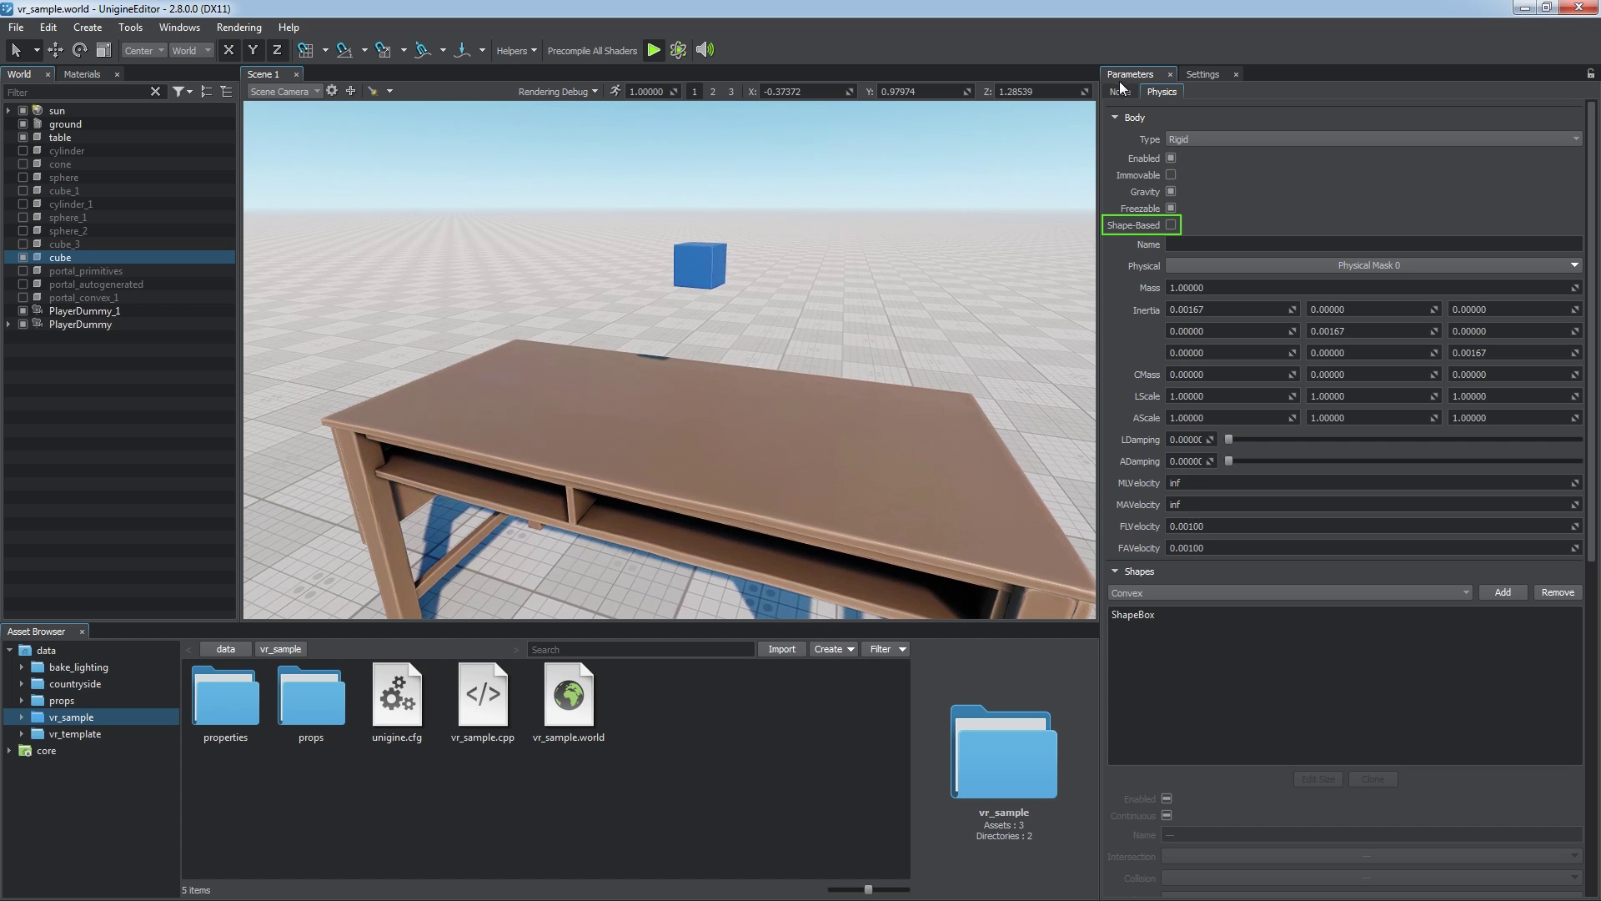
click(1171, 225)
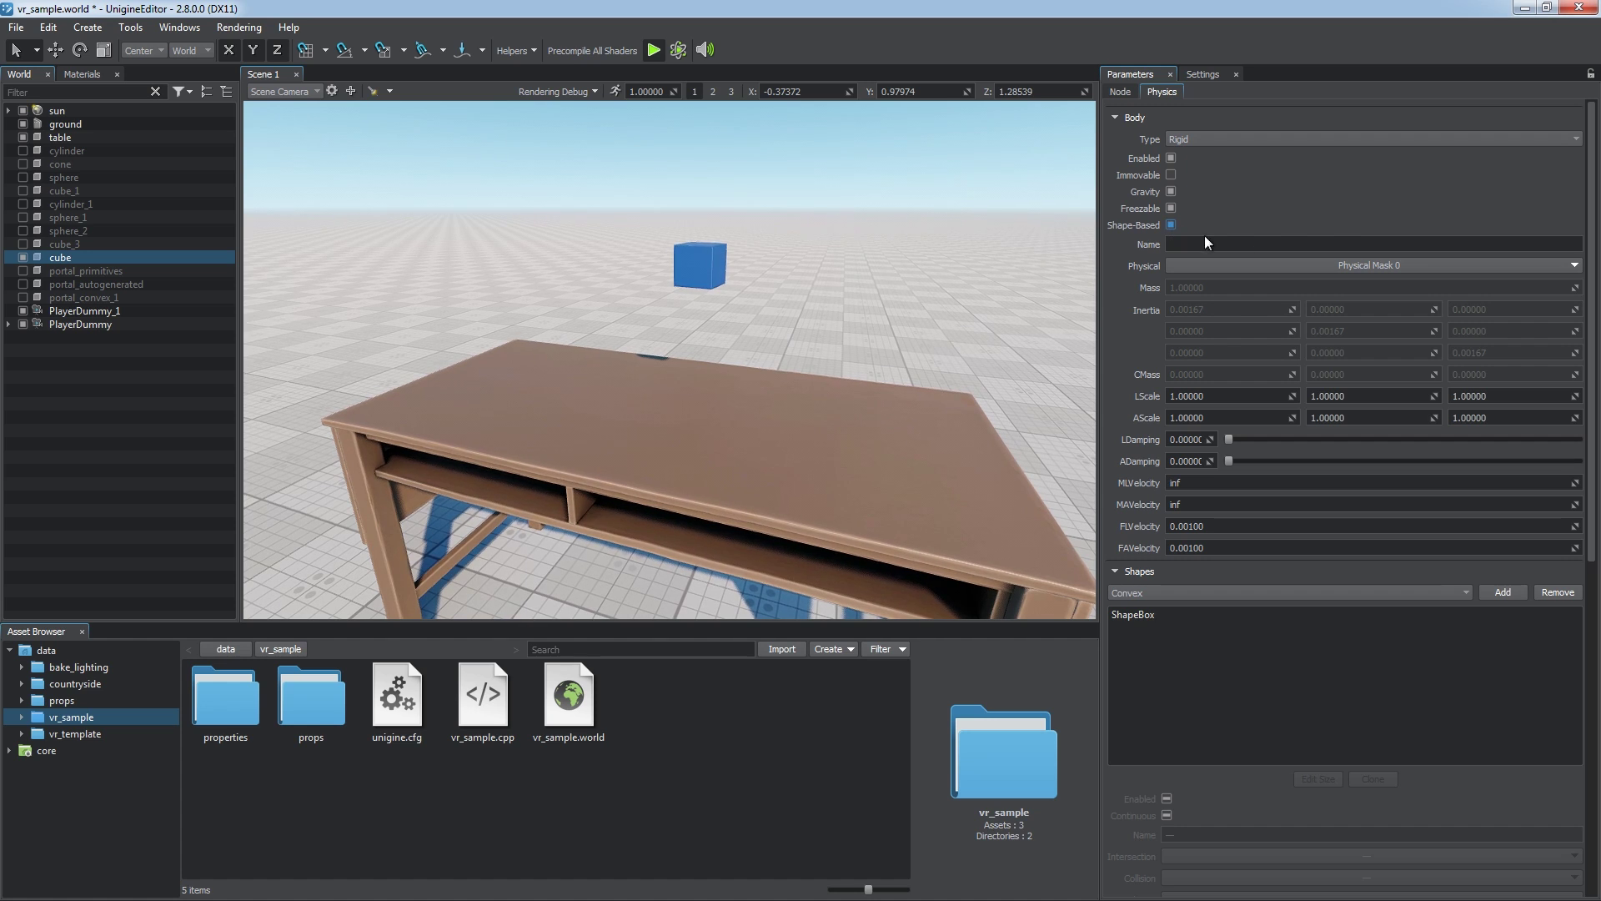
Try a Convex collision shape with a slightly raised Approximation Error on portal_convex_1, and delete that shape.
drag(1589, 292, 1587, 450)
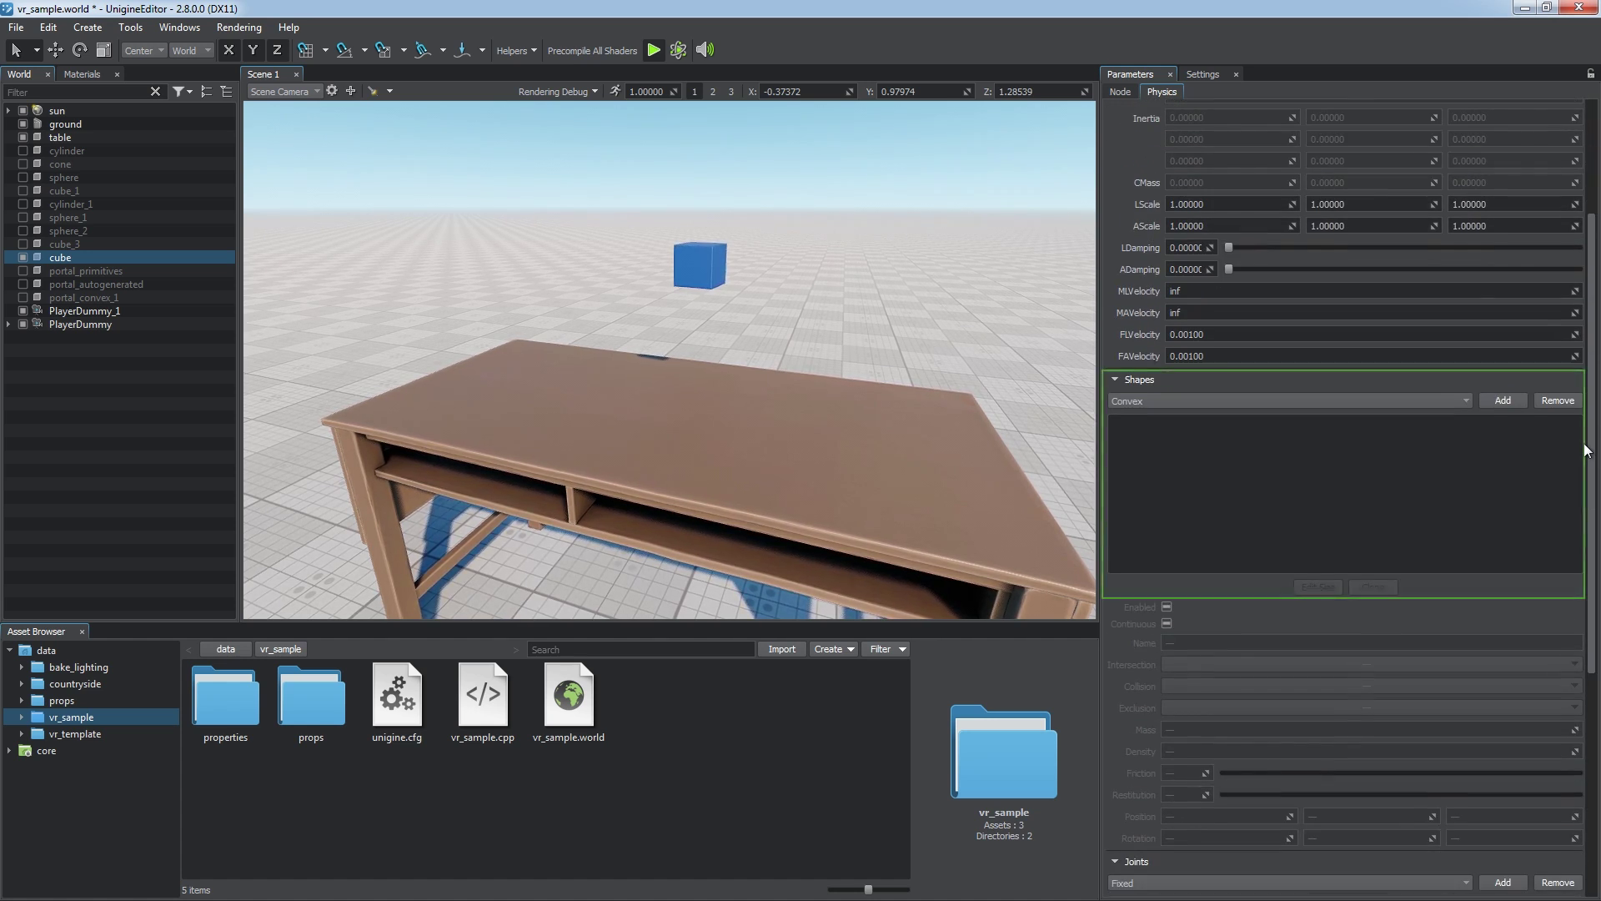
click(1451, 402)
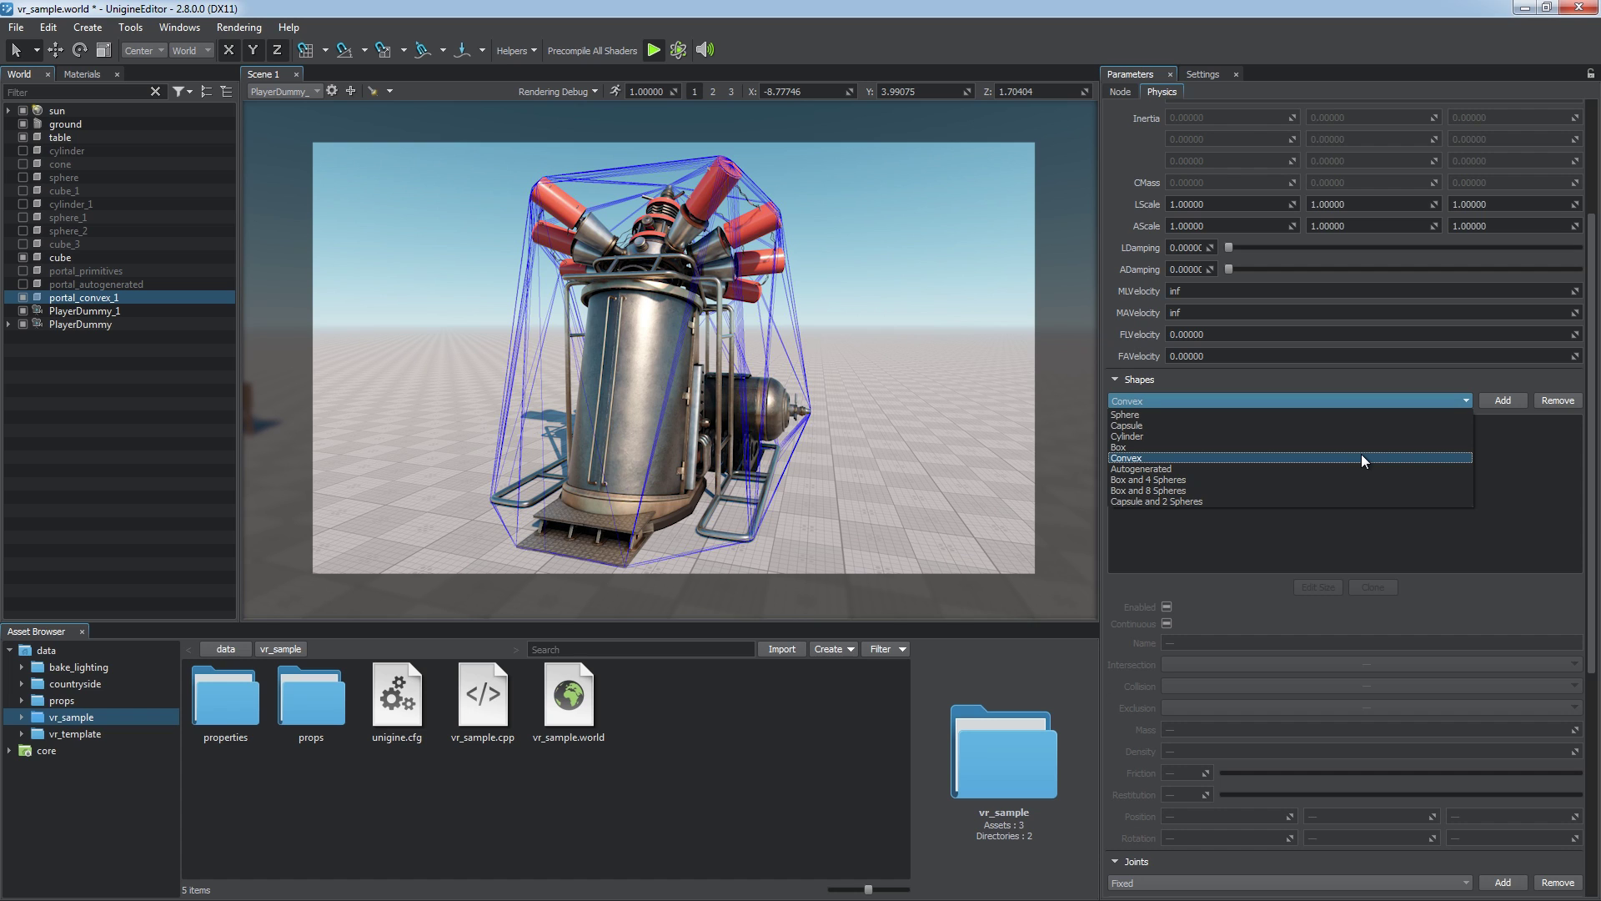
click(1361, 458)
click(1482, 401)
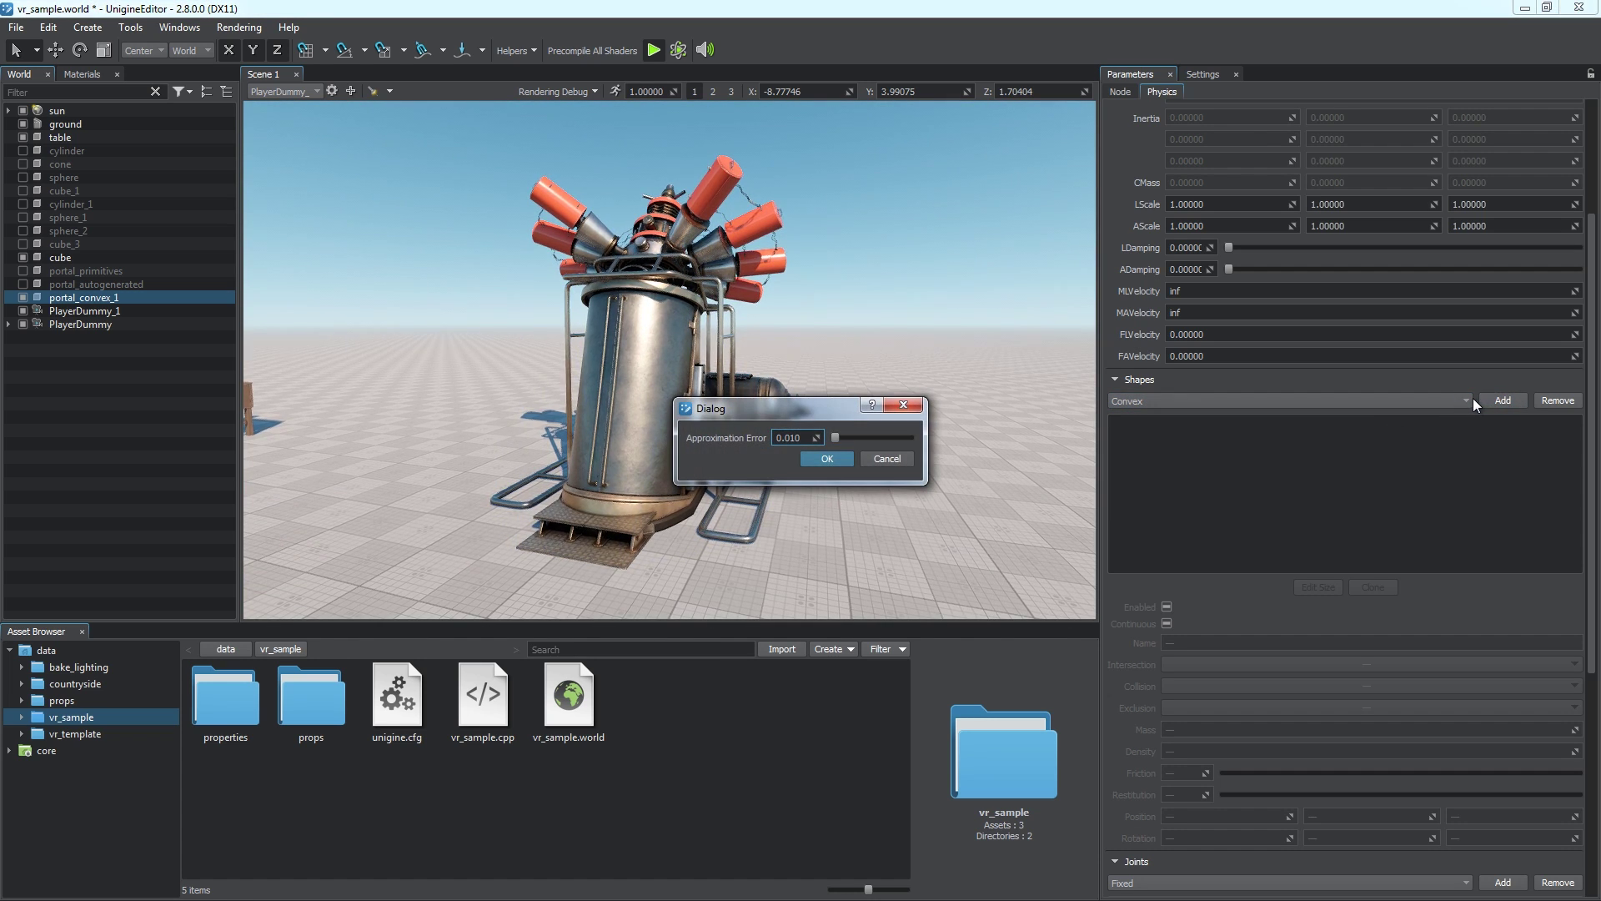
drag(834, 438, 845, 441)
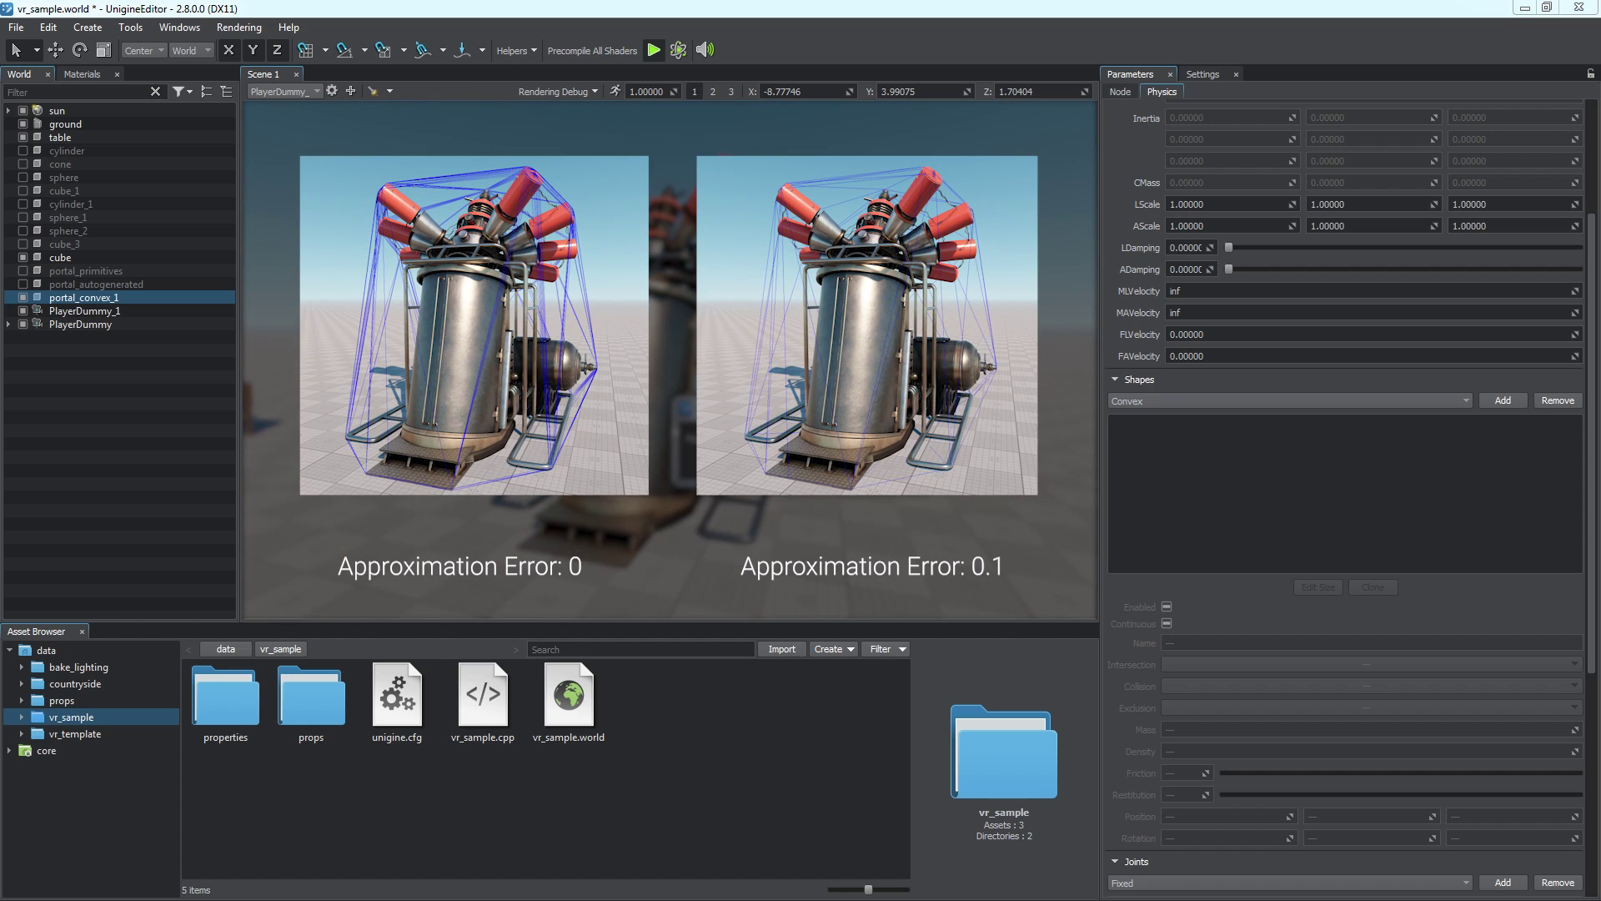
click(852, 456)
click(1159, 420)
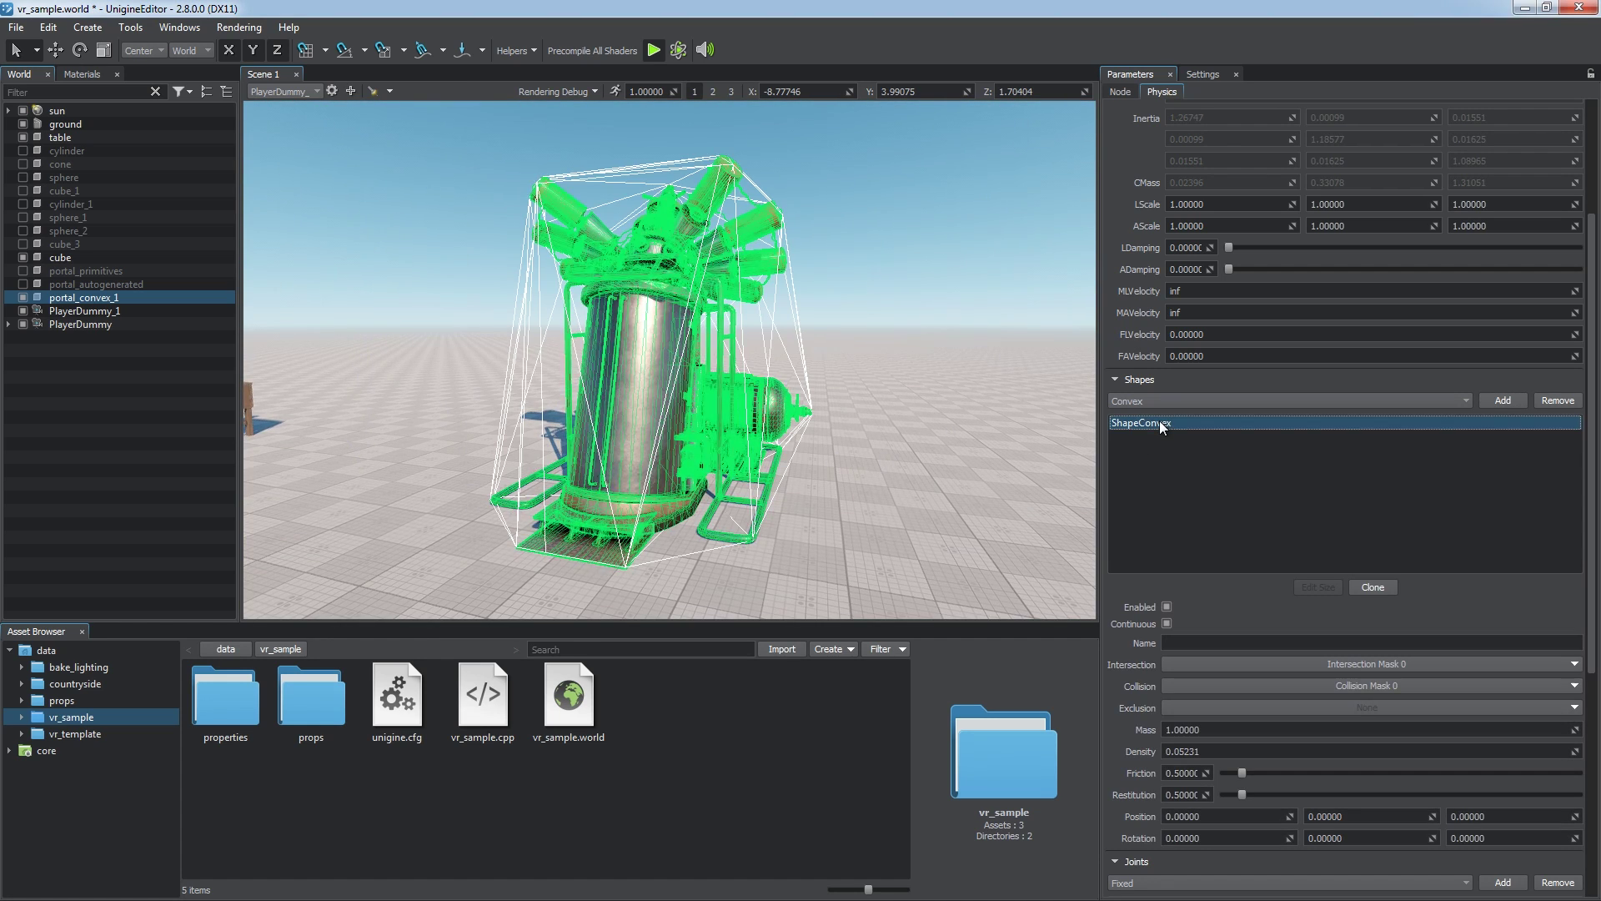
key(Delete)
Add Autogenerated collision shapes to portal_convex_1 with Recursion Depth 6 and Merging Threshold 0.000, and select all the generated shapes.
click(1443, 403)
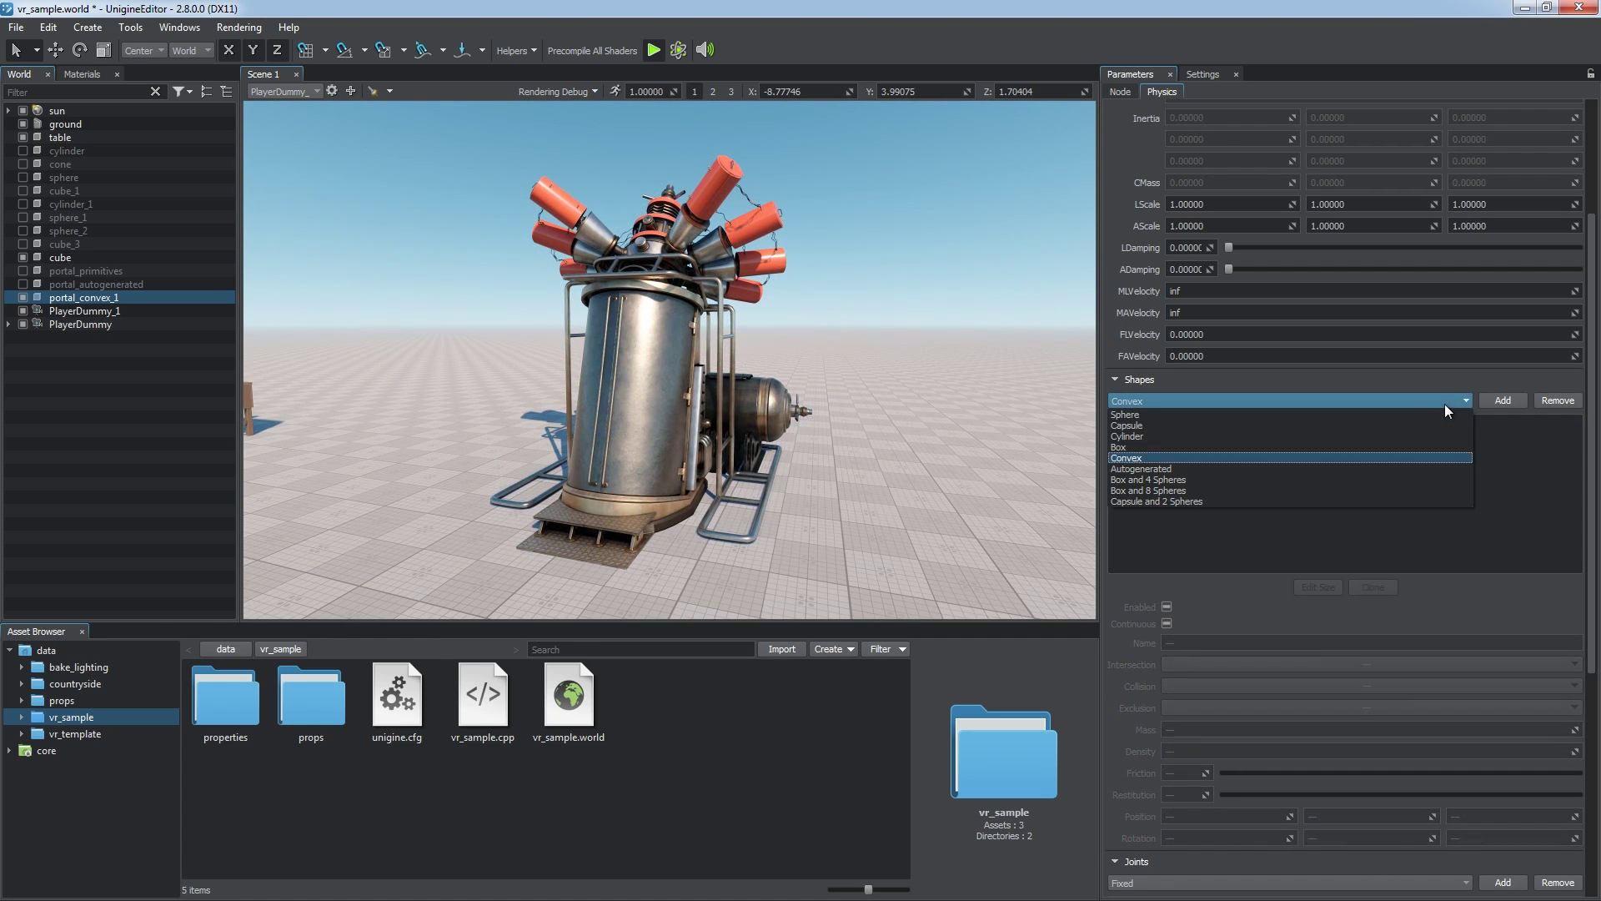
click(1429, 469)
click(1503, 401)
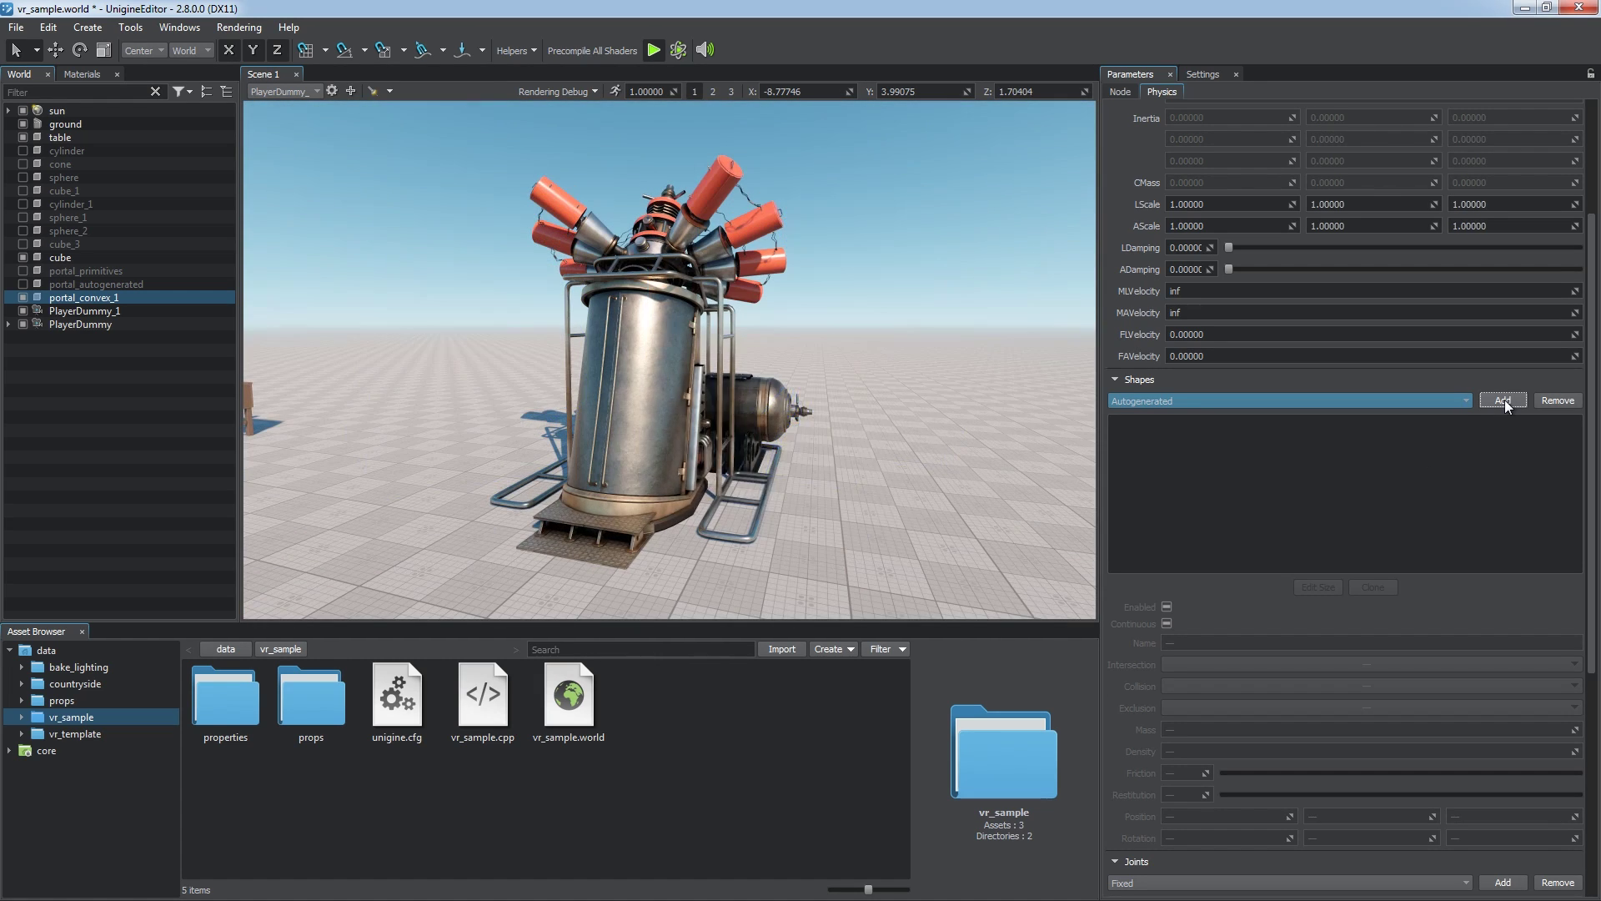
click(906, 412)
click(905, 412)
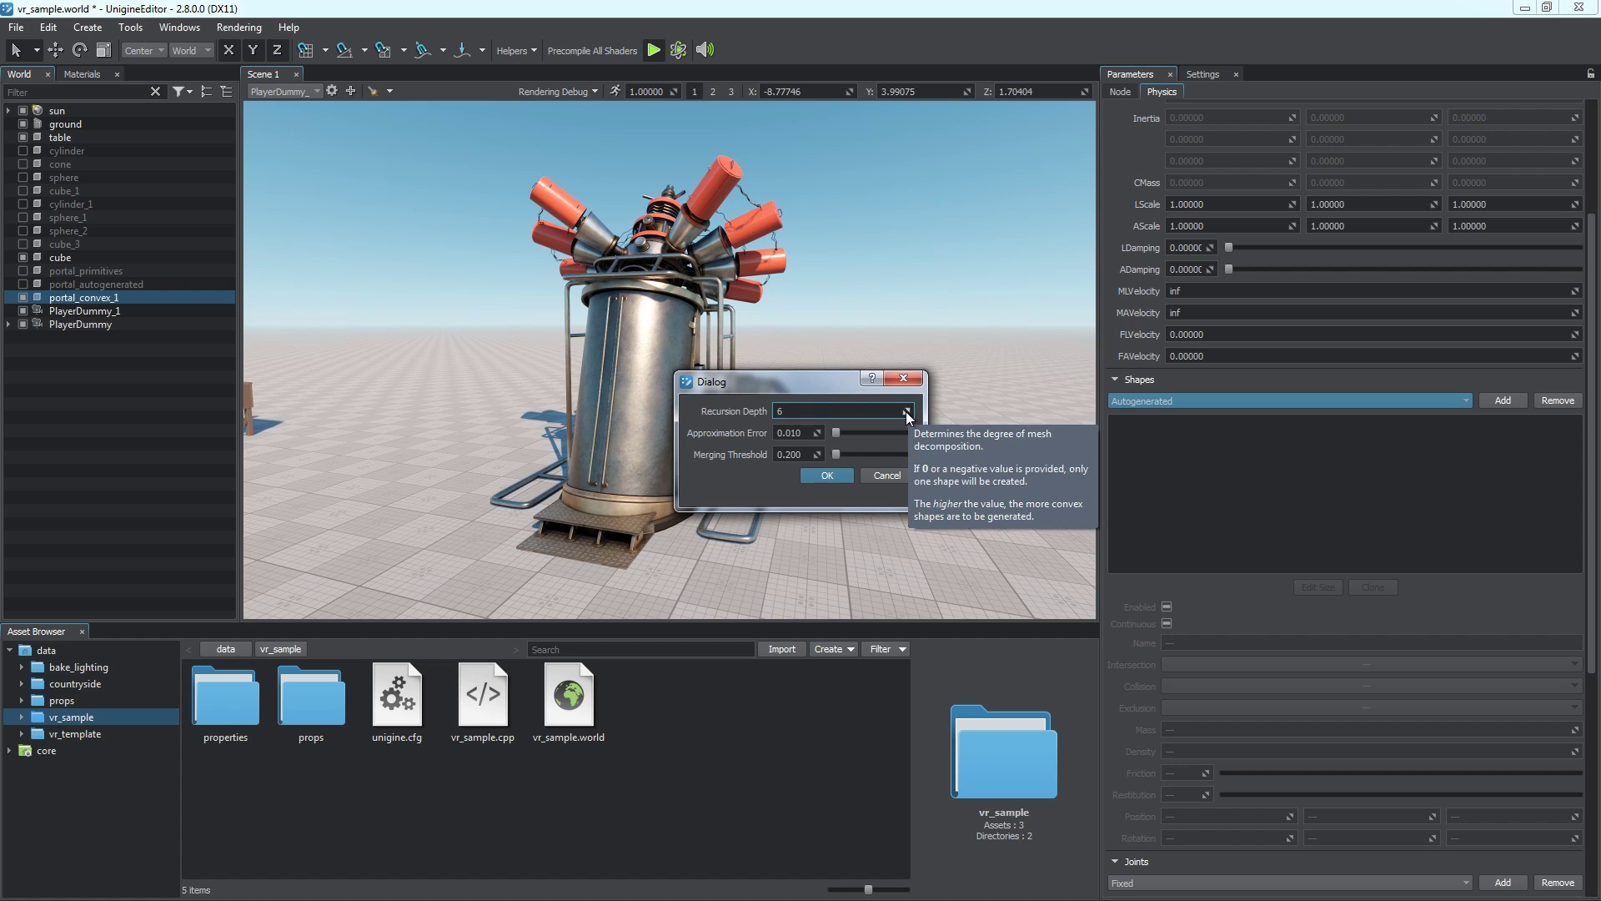
drag(837, 454, 848, 455)
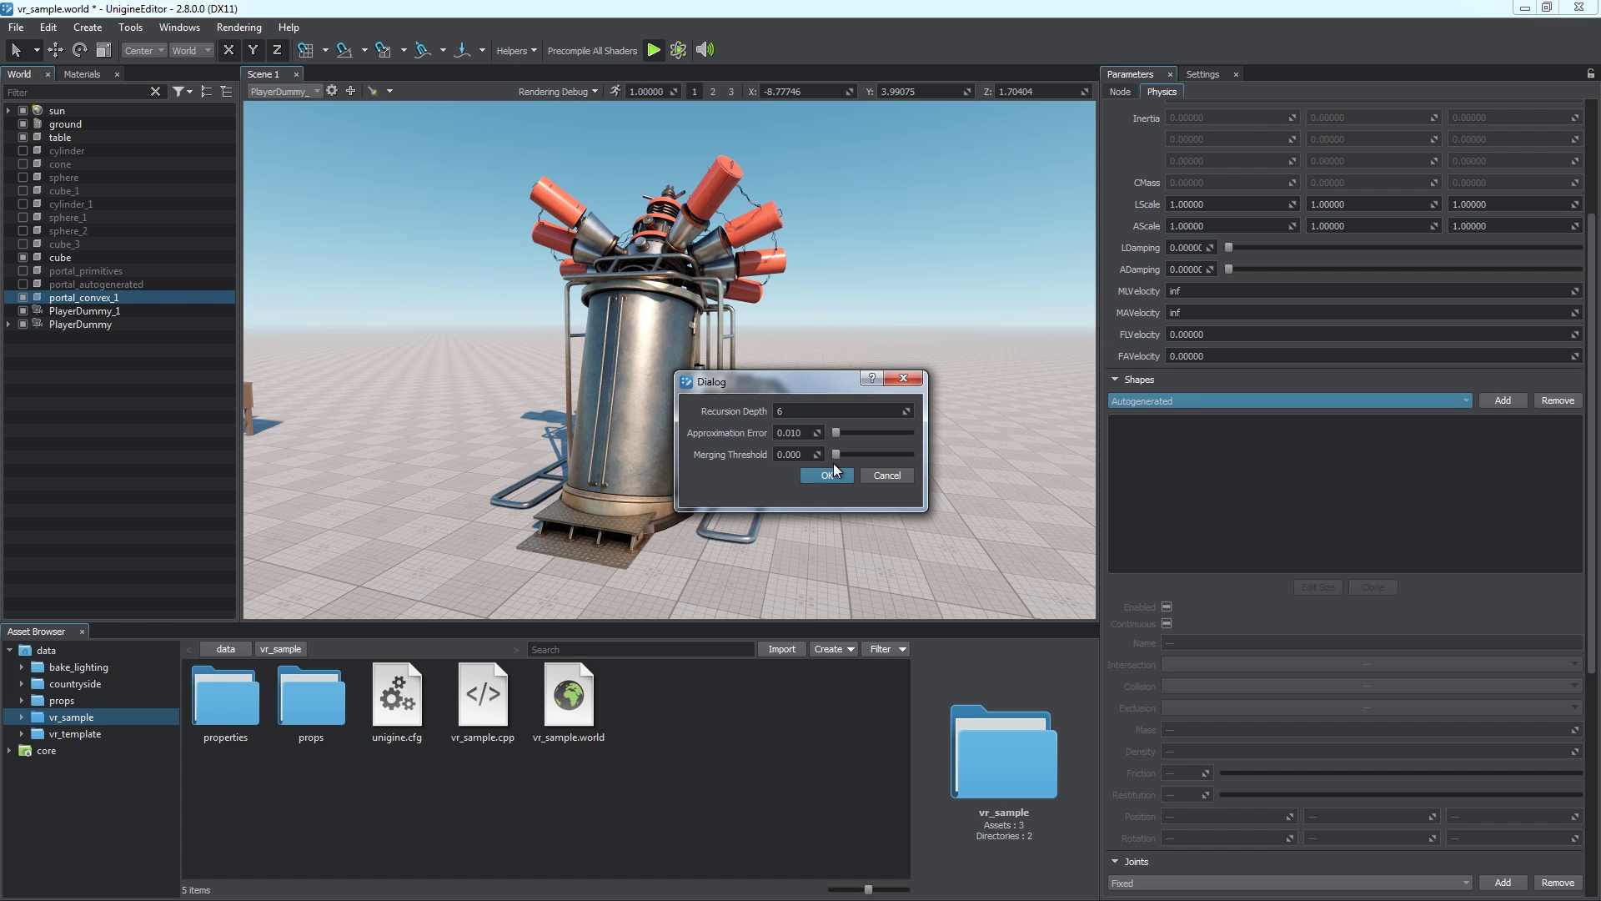
click(828, 474)
shift+click(1544, 565)
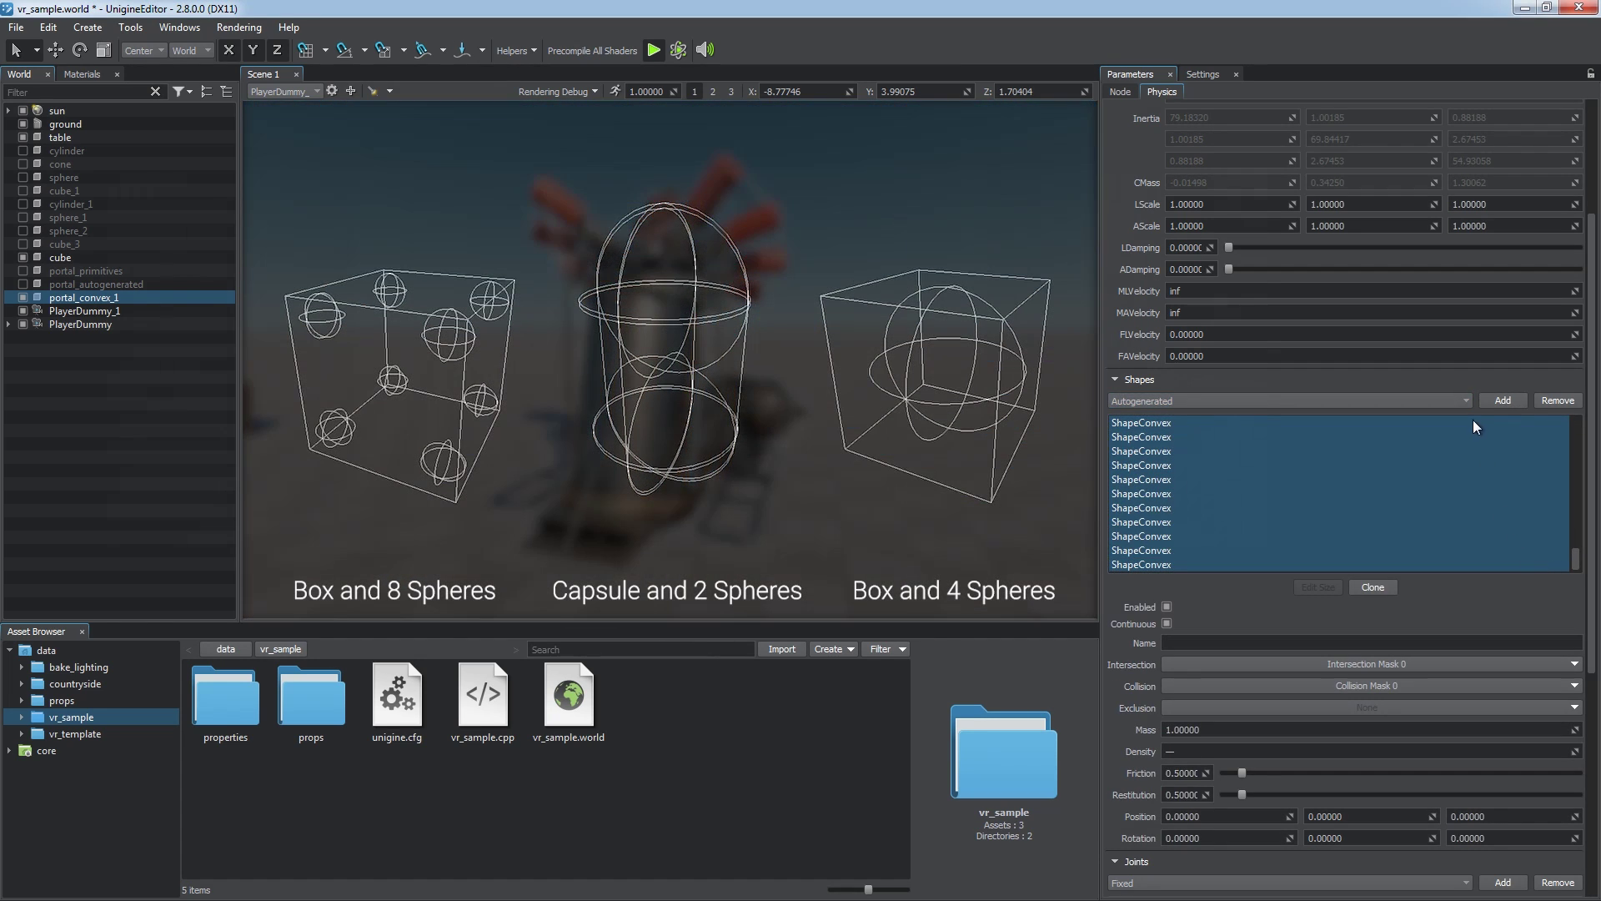
Check the list of available shape types and inspect the autogenerated shapes around the portal from another side.
click(1466, 402)
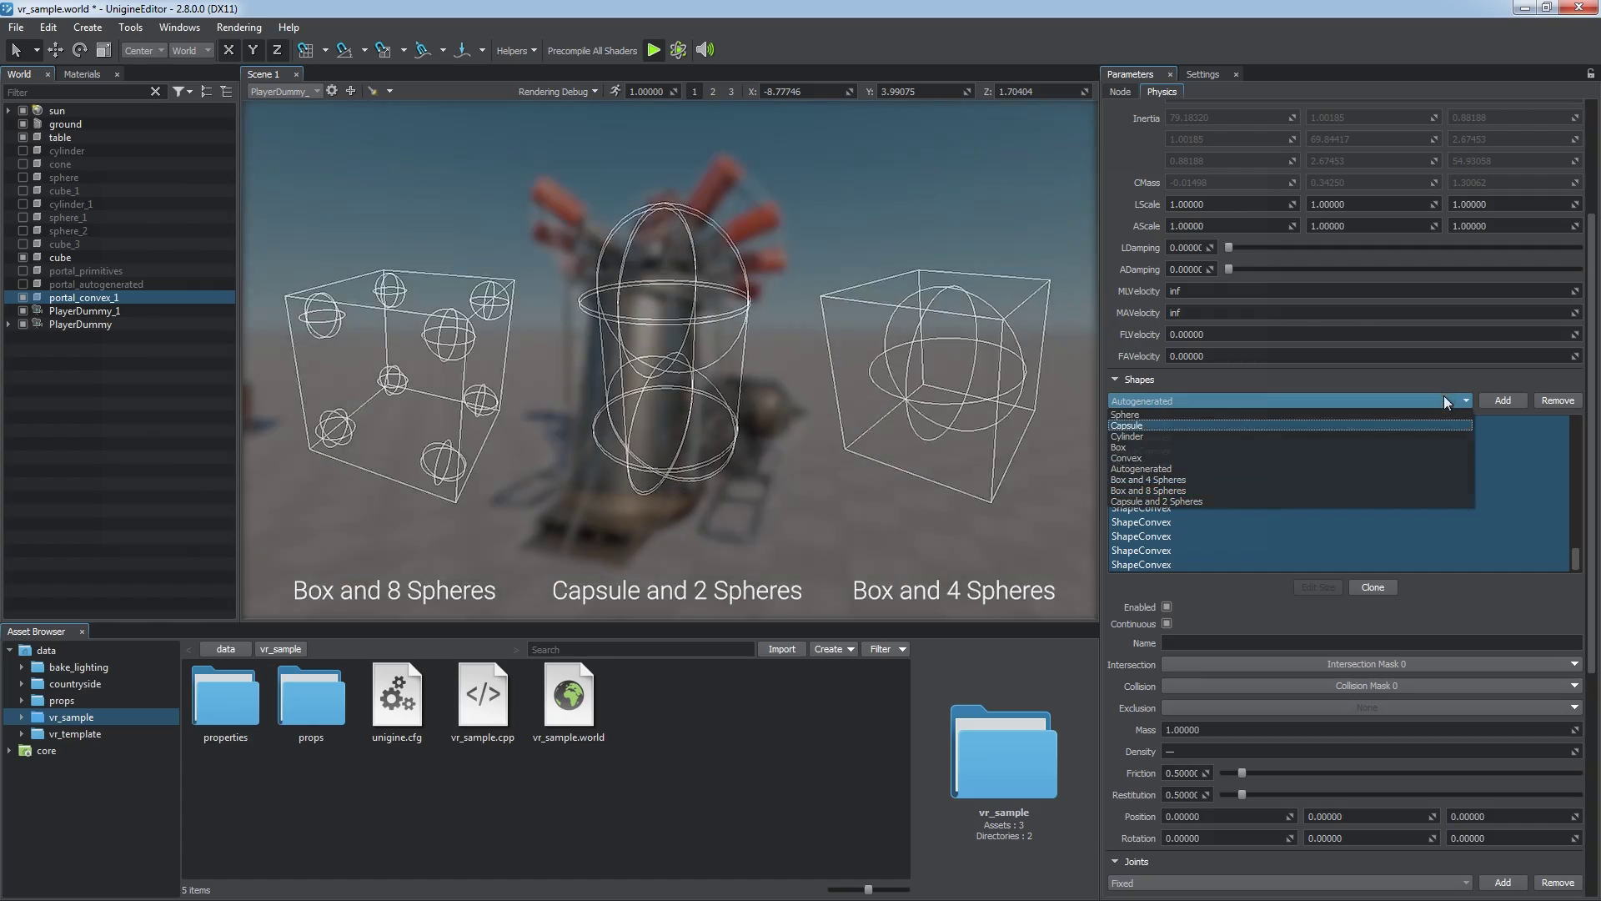
click(1443, 397)
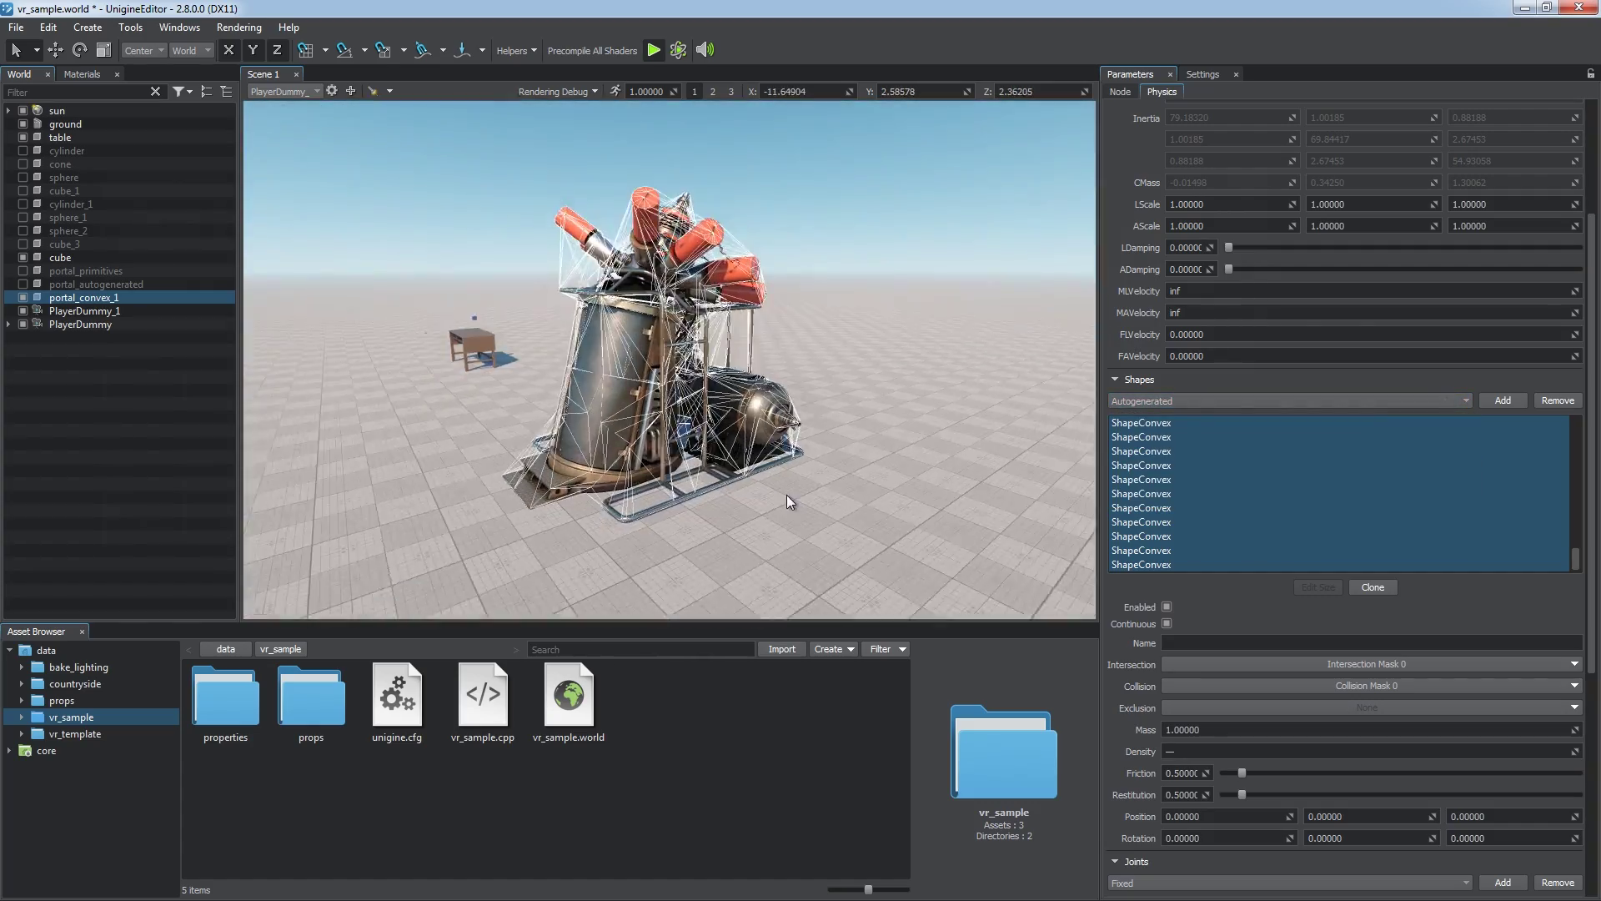
middle_drag(734, 499, 1382, 504)
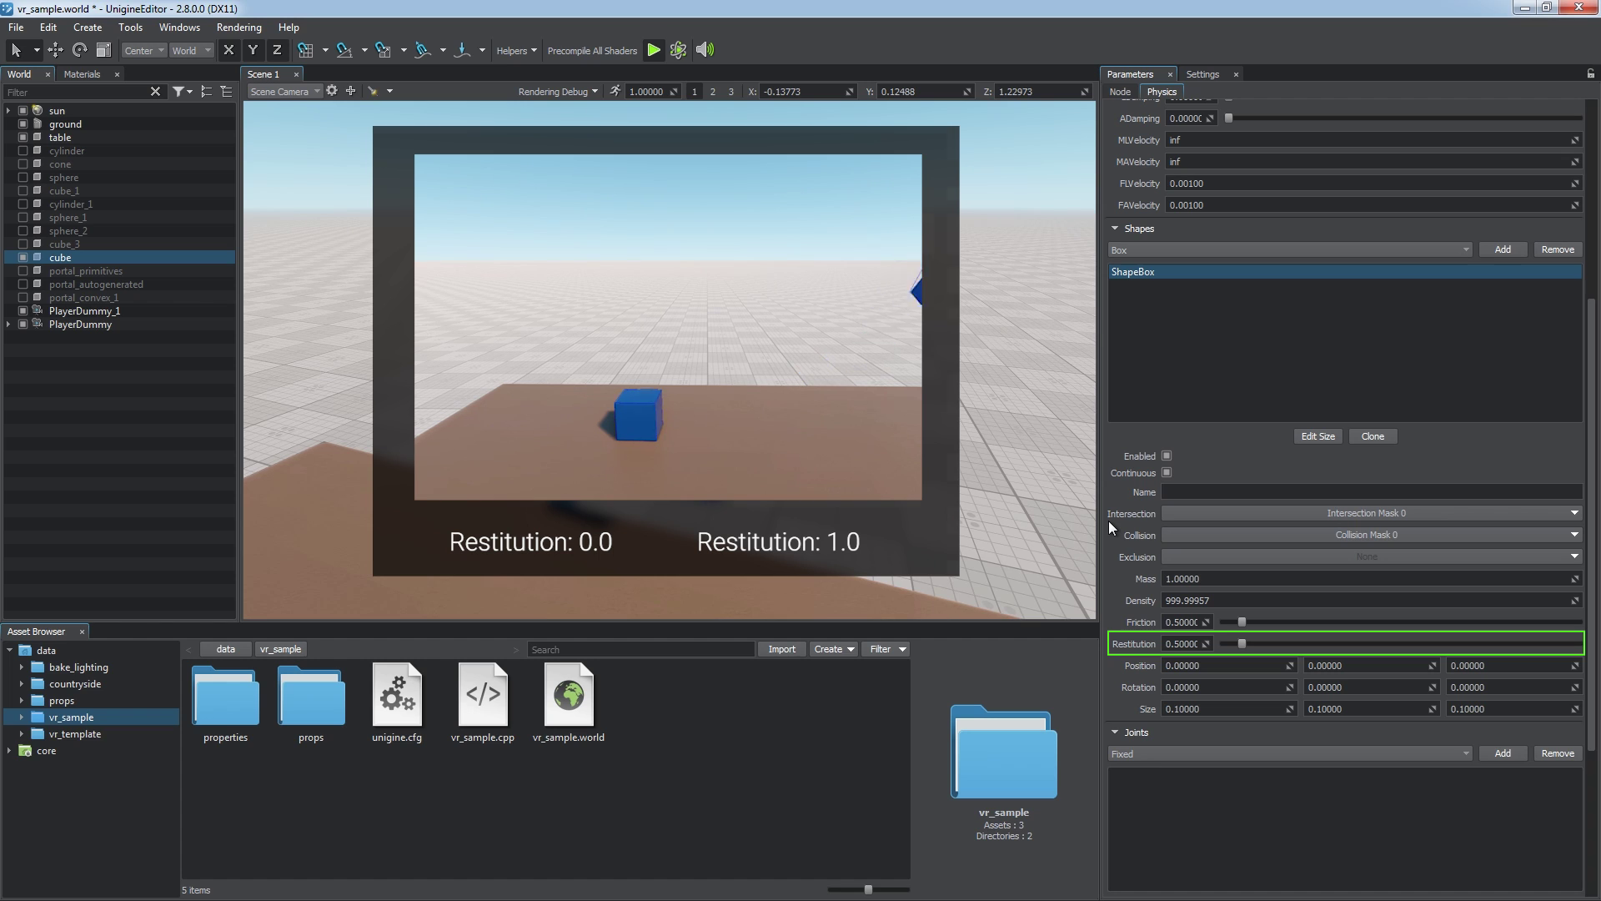
Enlarge the cube's box shape with its size handles to about 0.154 × 0.100 × 0.167.
mouse_move(1294, 668)
mouse_down()
mouse_move(1329, 633)
mouse_move(1279, 692)
mouse_up()
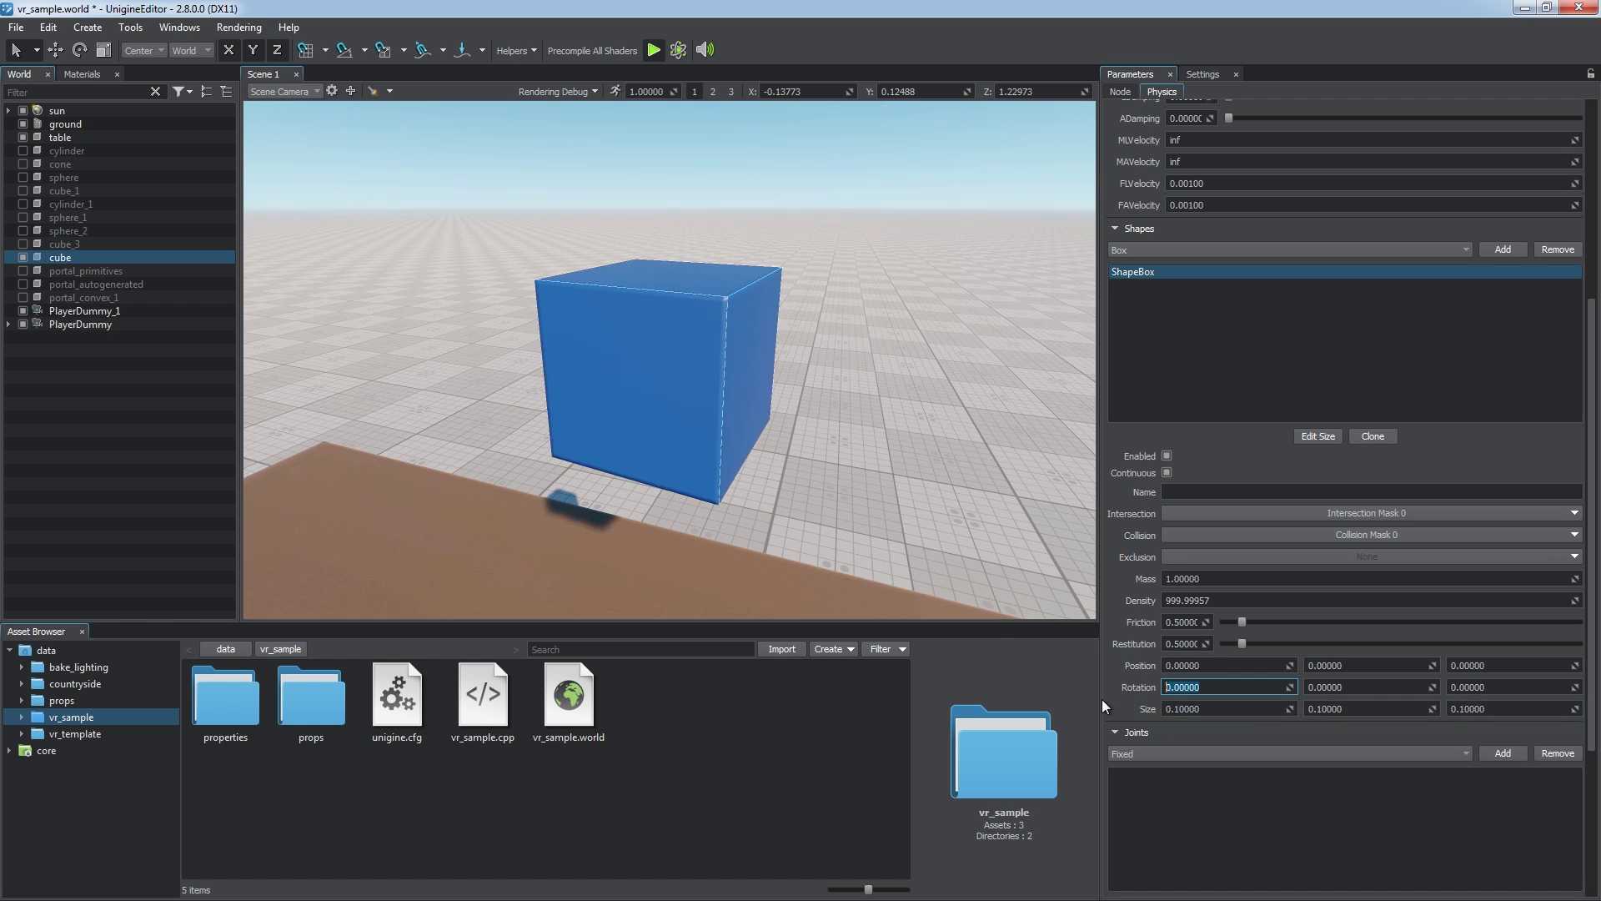
click(1306, 439)
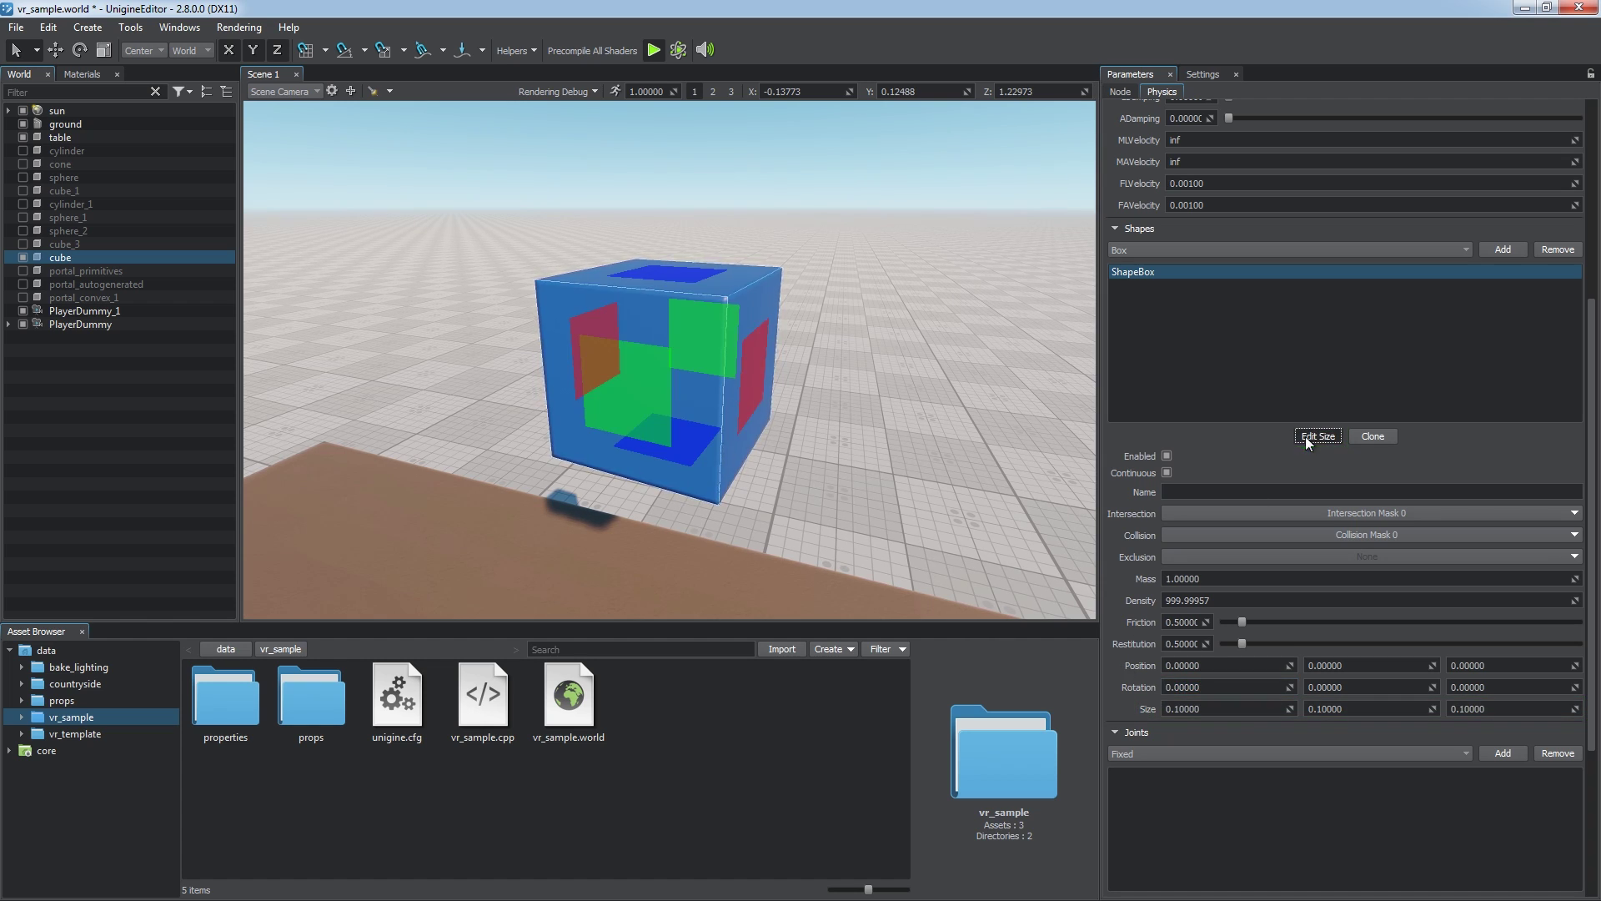
drag(758, 386, 869, 394)
drag(758, 289, 783, 222)
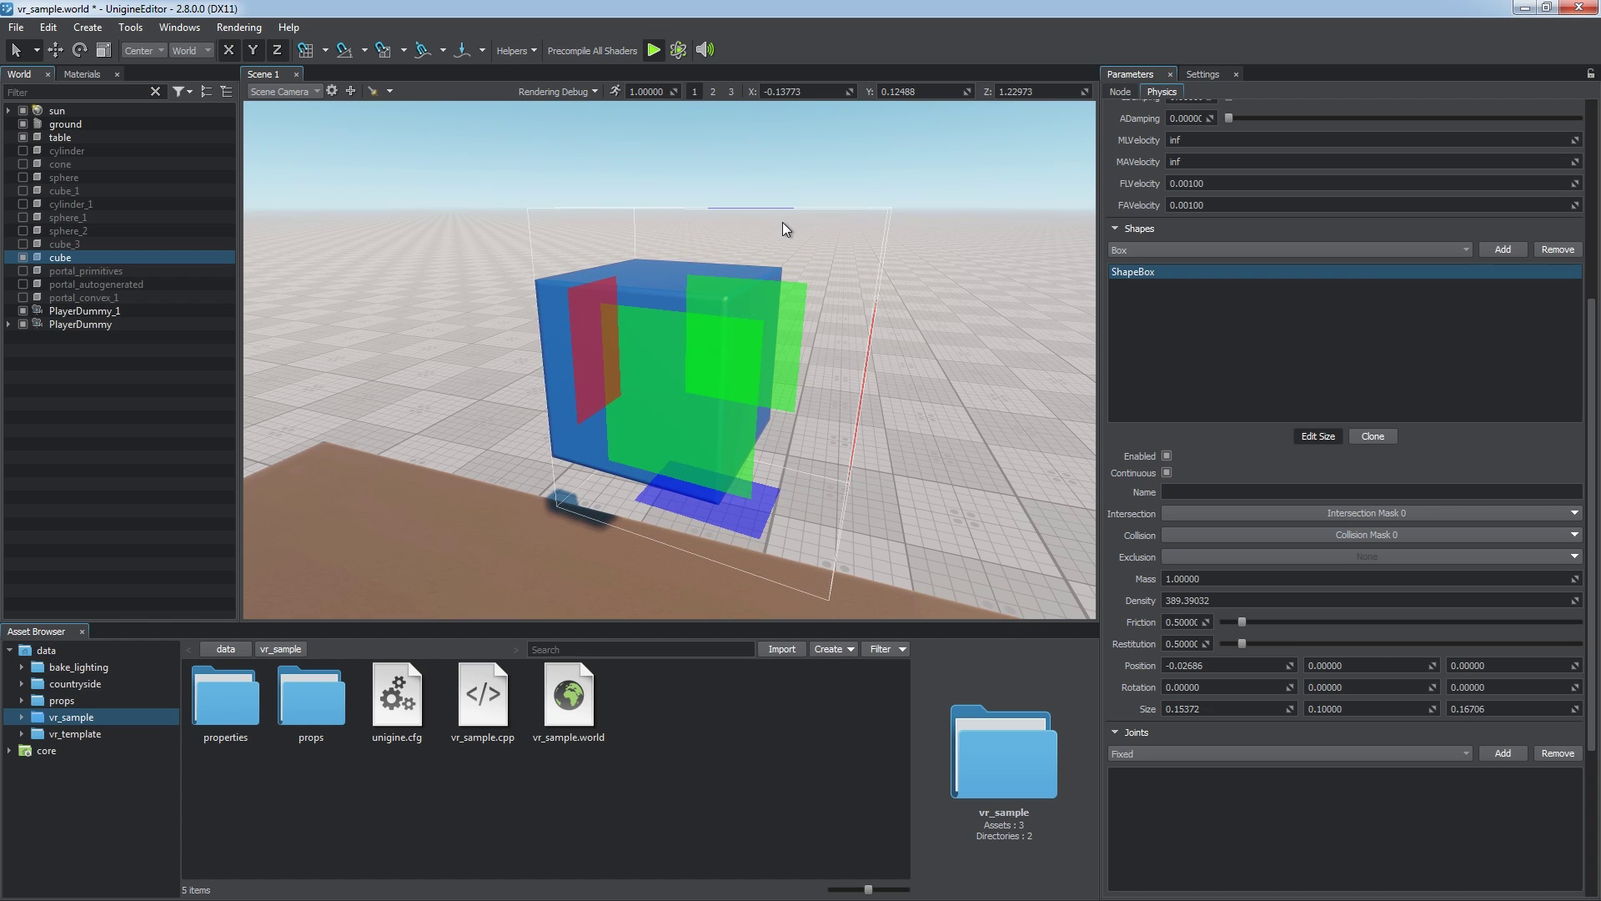
click(1313, 437)
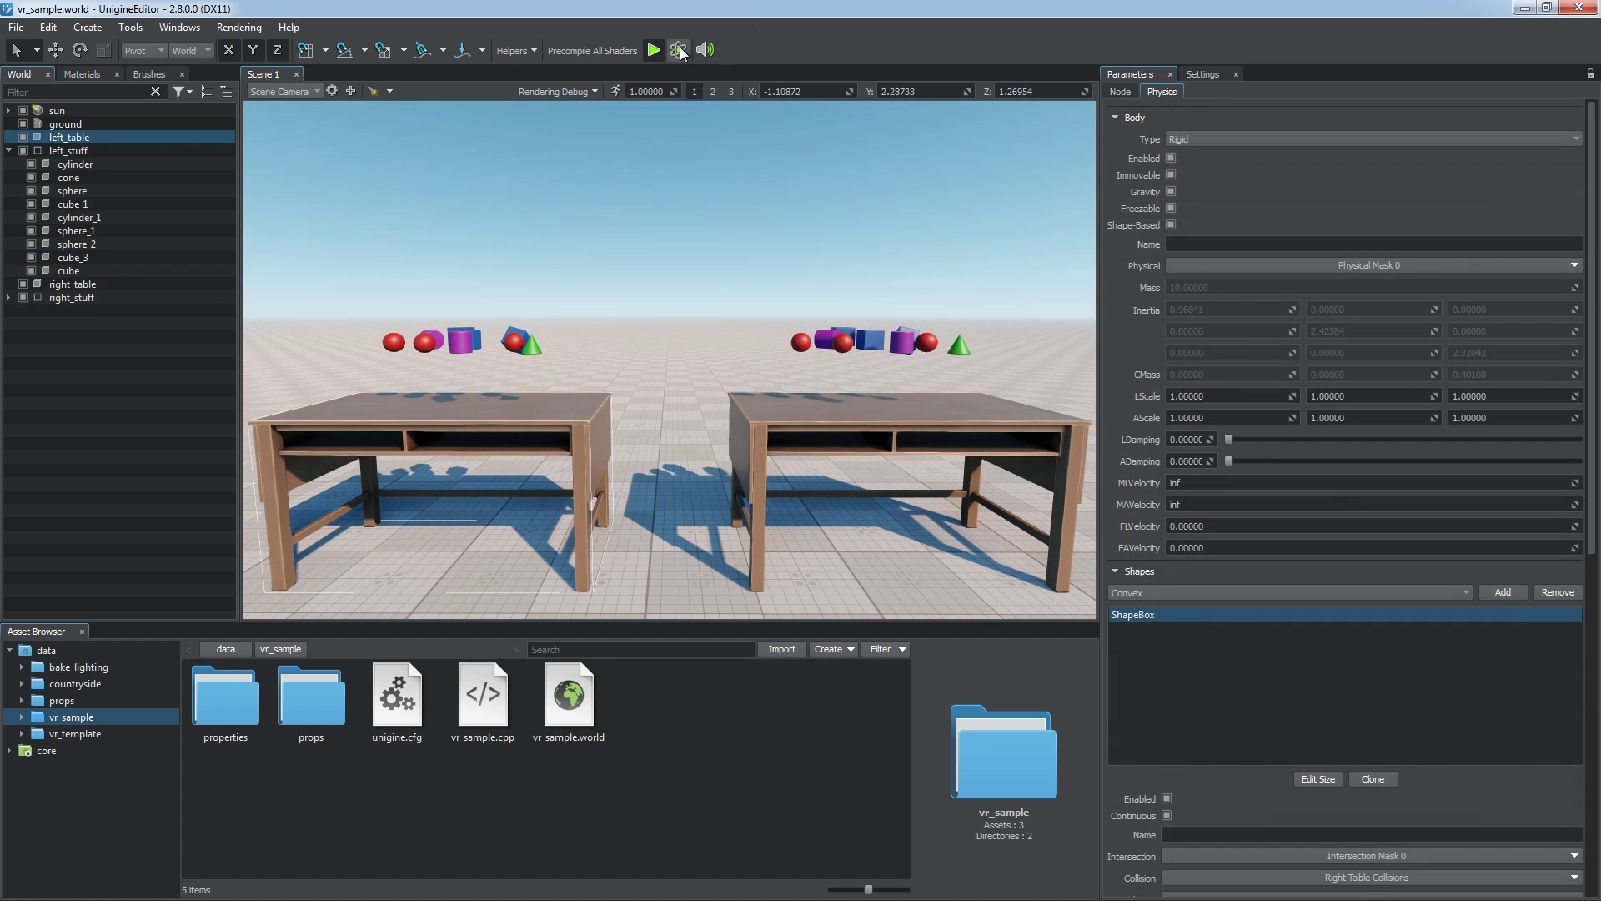
Run and stop the physics simulation to drop the objects onto both tables.
click(678, 50)
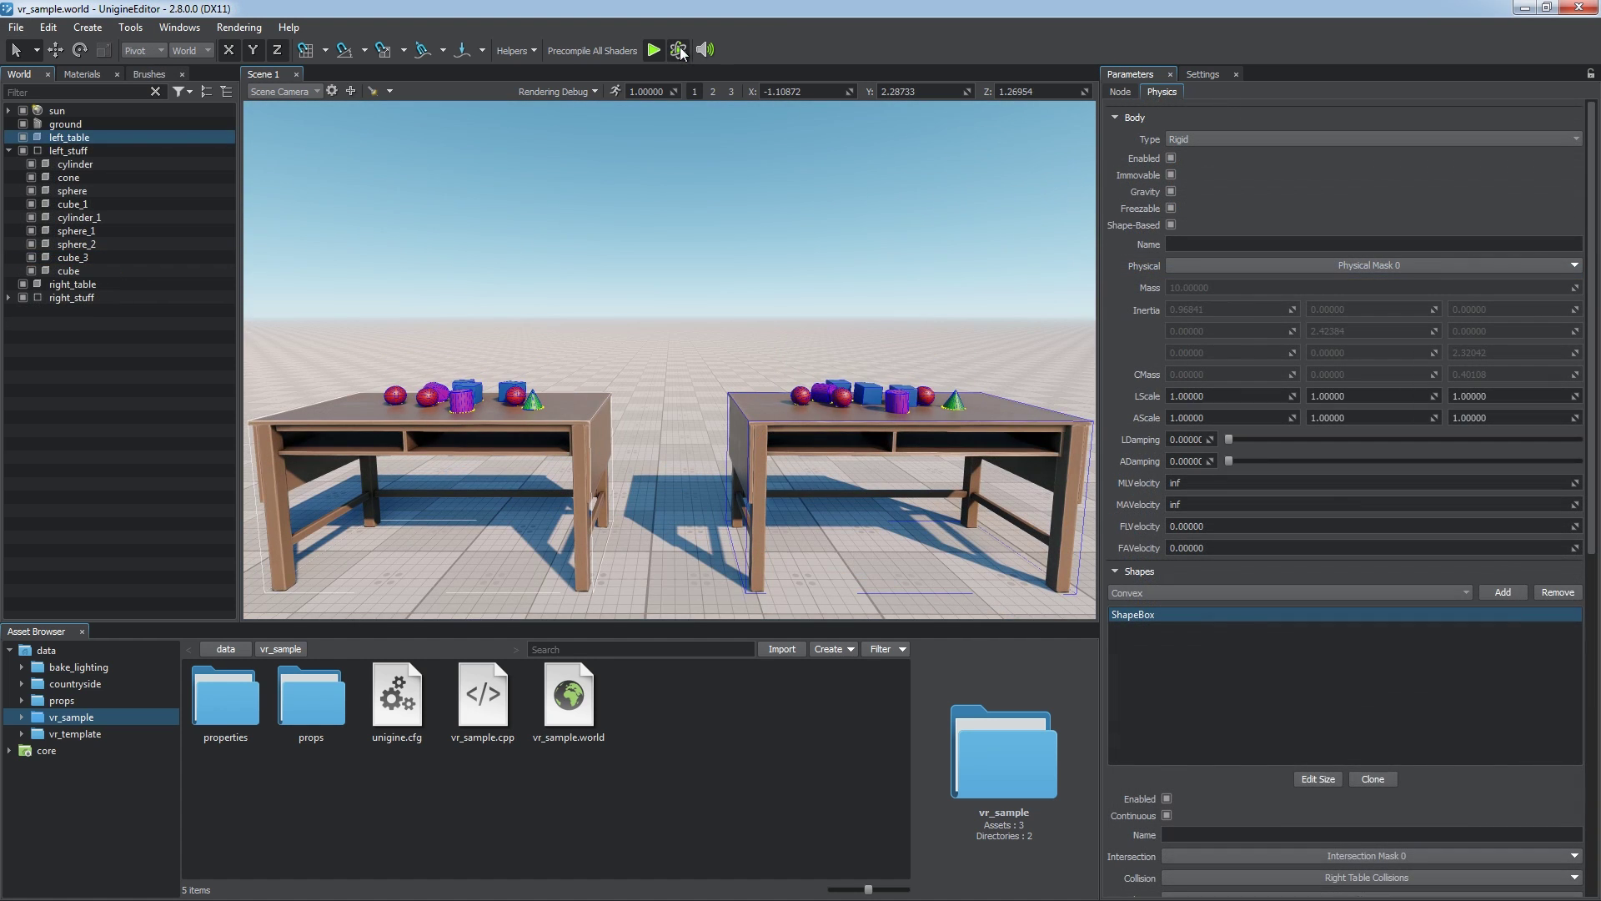
click(678, 50)
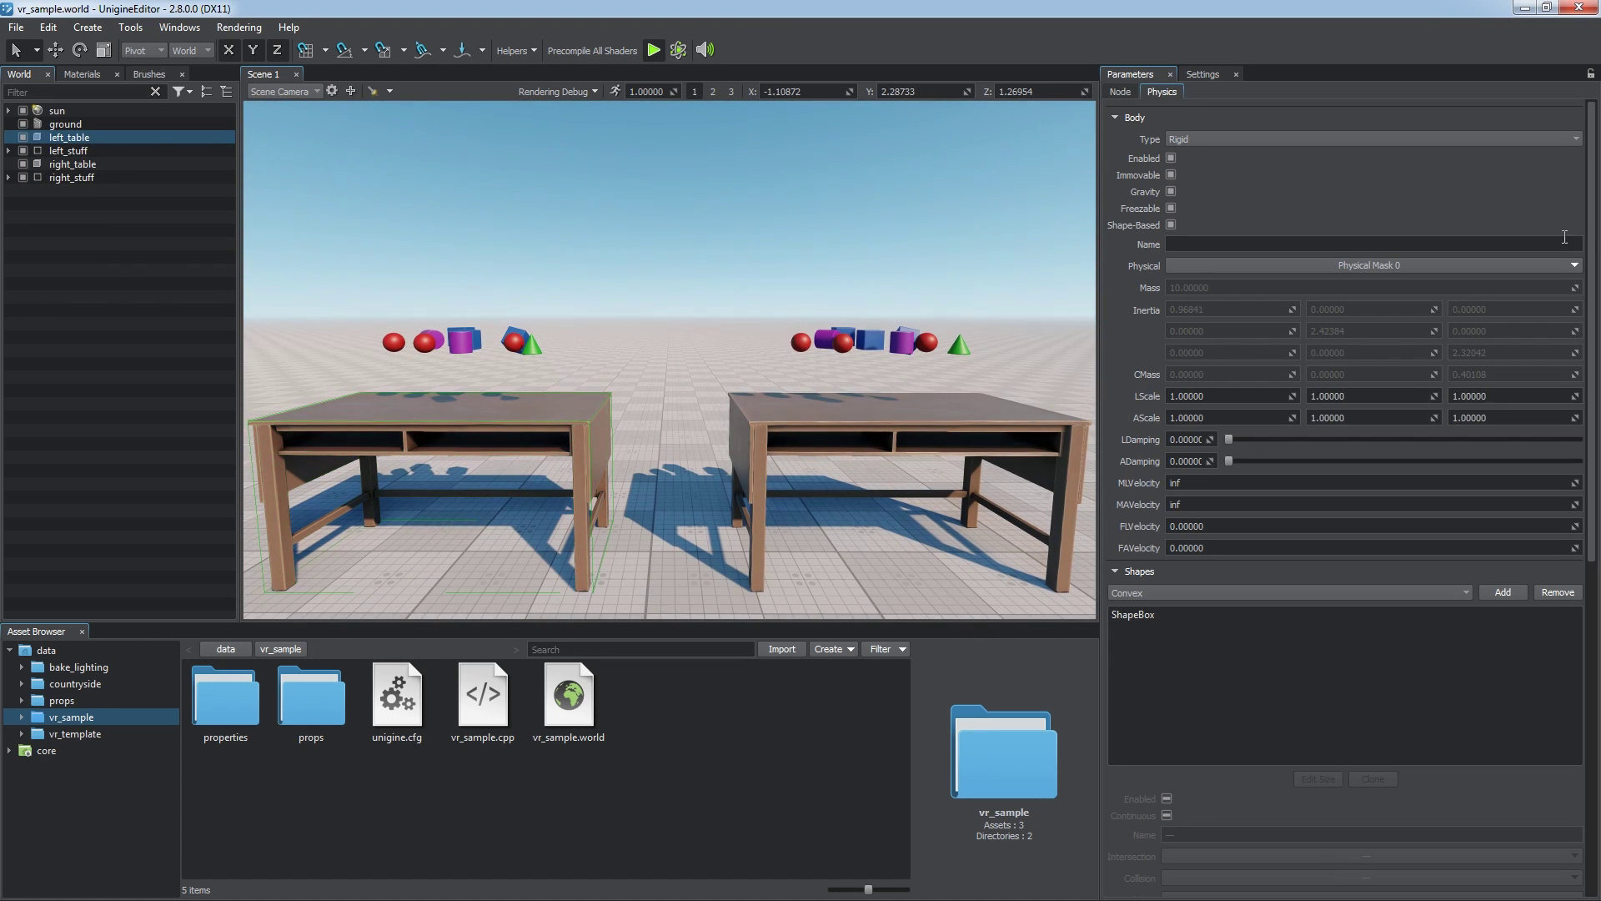
Switch the left table's box shape to collision mask 1 only, name that mask Left Table Collisions, and test the physics simulation.
scroll(1461, 273, down, 3)
click(1449, 258)
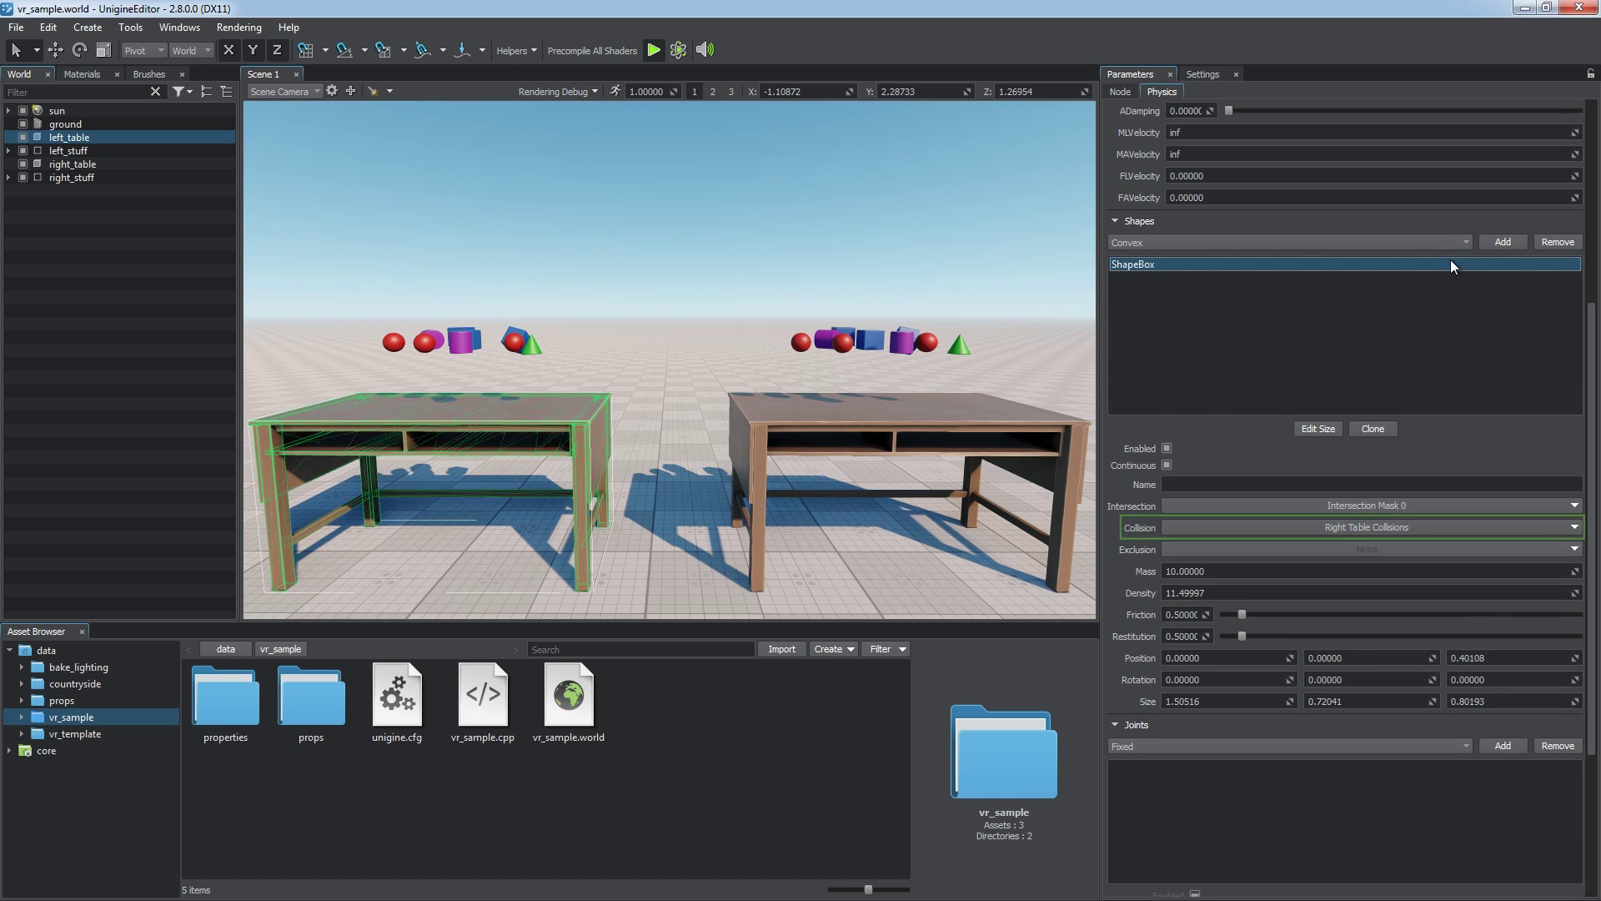
click(1337, 527)
click(1176, 162)
click(1177, 182)
key(Tab)
text(Lef)
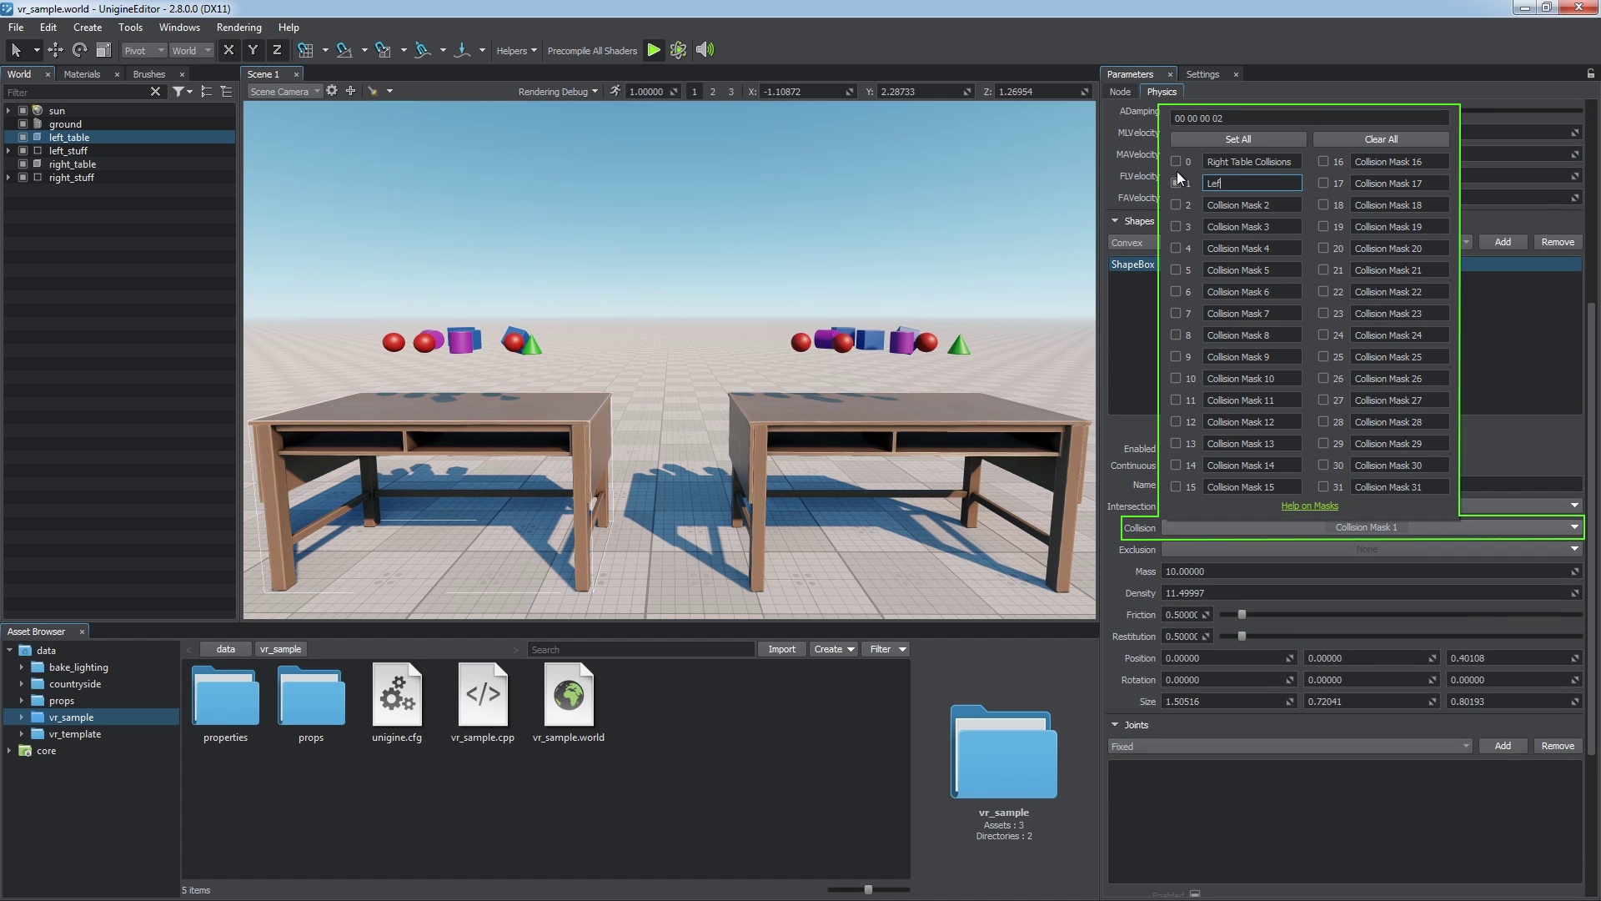
text(t Table Collisions)
click(1329, 519)
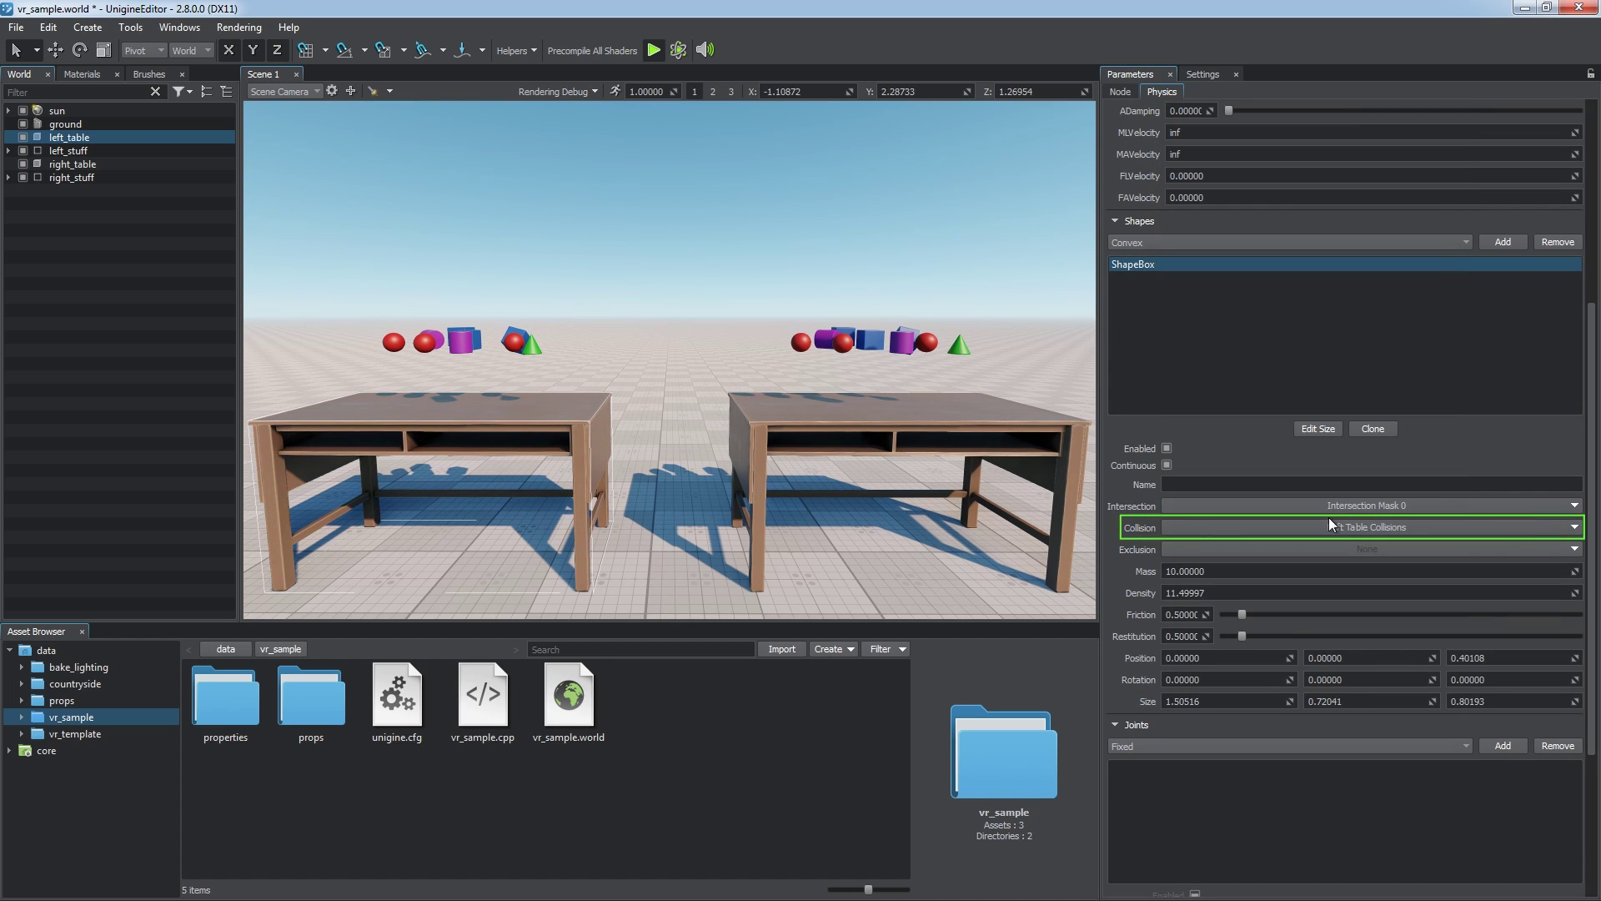
click(678, 49)
click(678, 50)
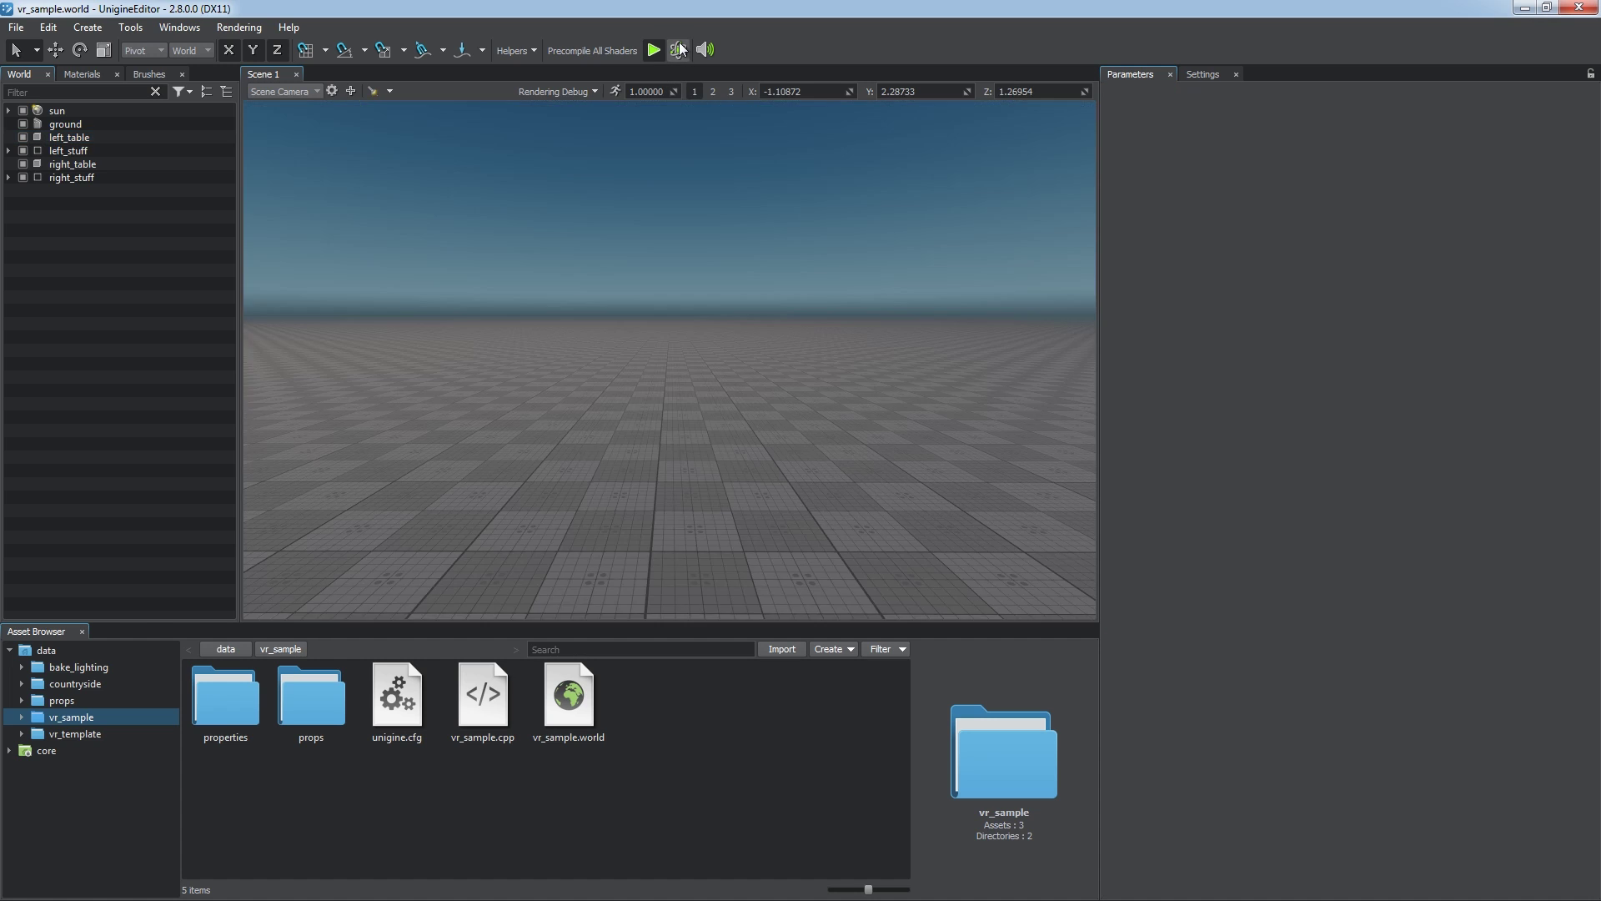
Assign the Left Table Collisions mask to the convex shapes of all left_stuff children and test the physics simulation.
right_click(98, 151)
click(142, 208)
click(1162, 91)
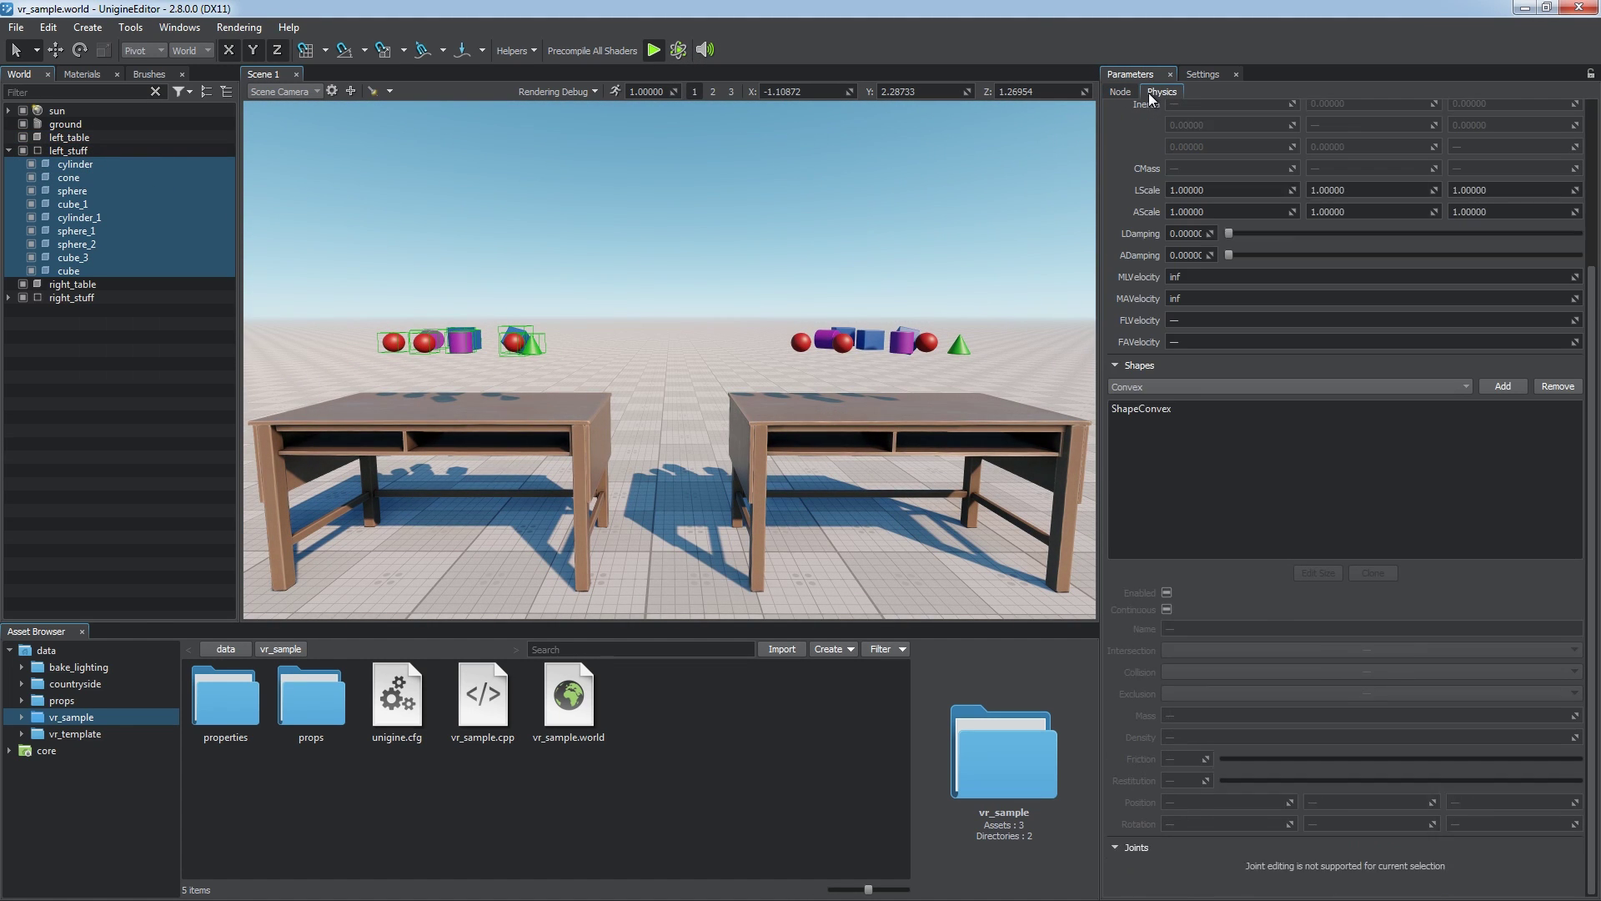
click(1168, 433)
click(1368, 693)
click(1176, 349)
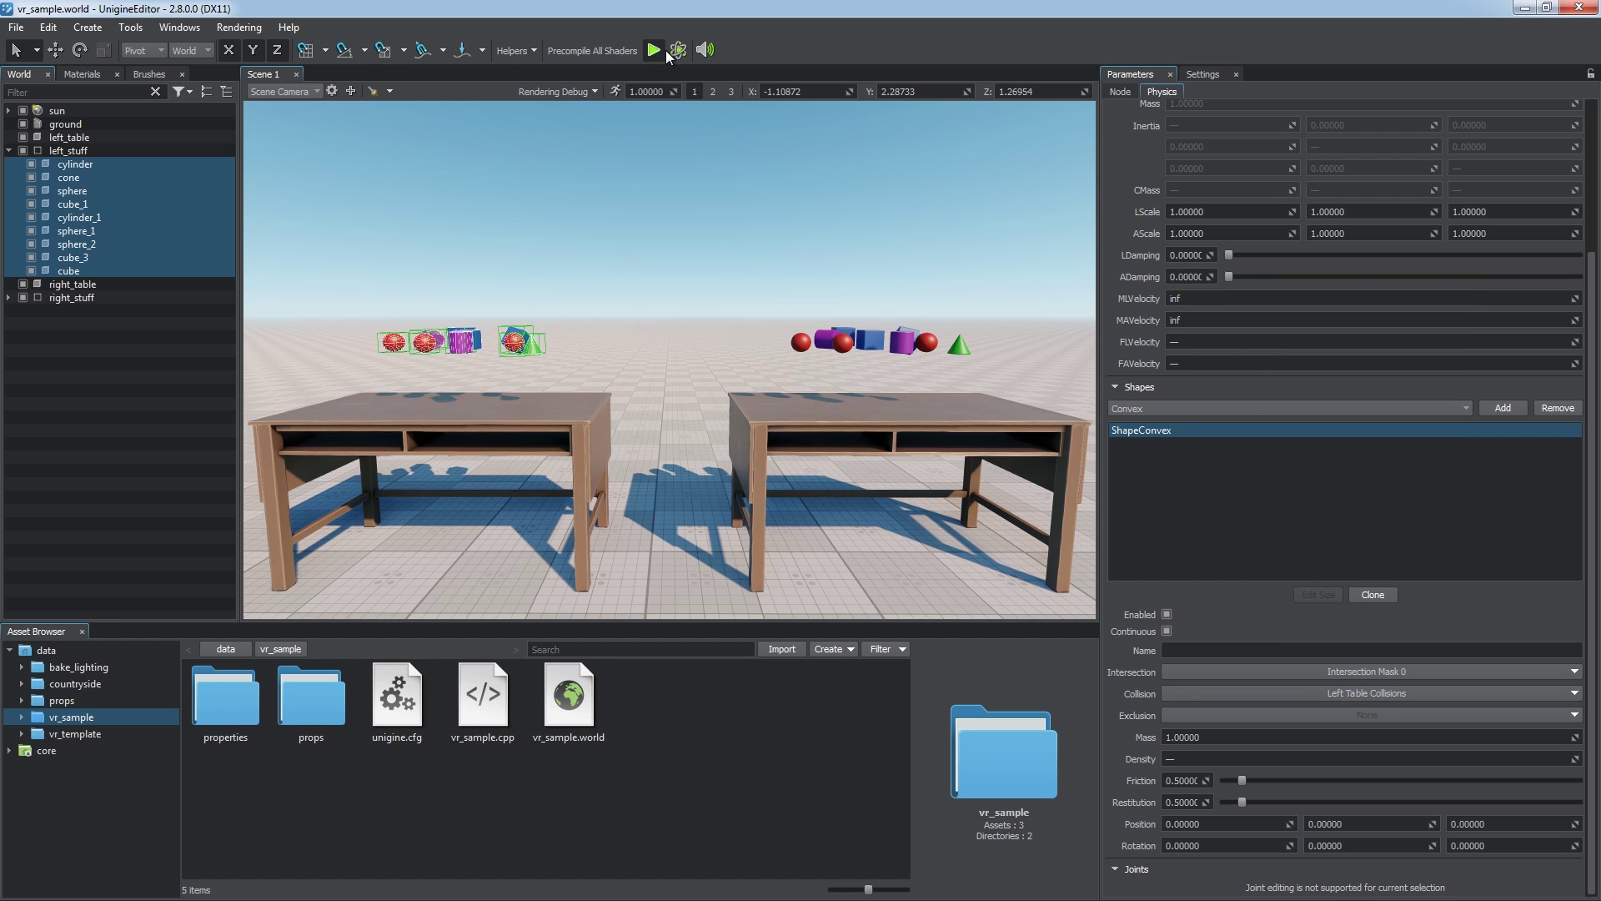
click(678, 50)
click(678, 49)
Select the left table's box shape and open its exclusion mask.
click(433, 417)
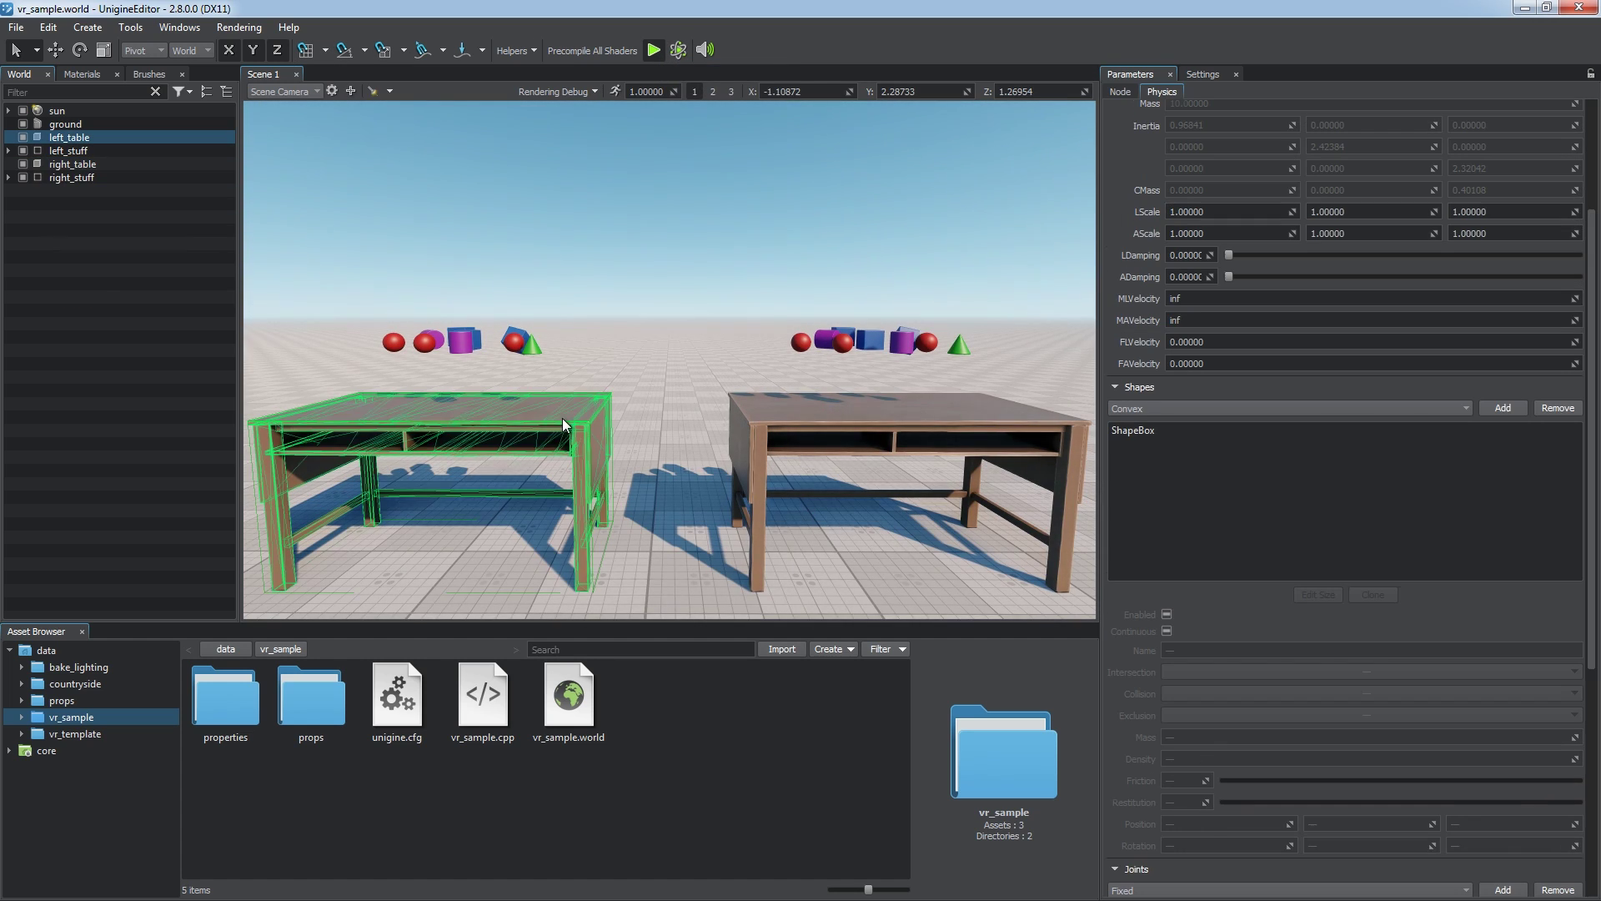
click(1177, 435)
click(1324, 715)
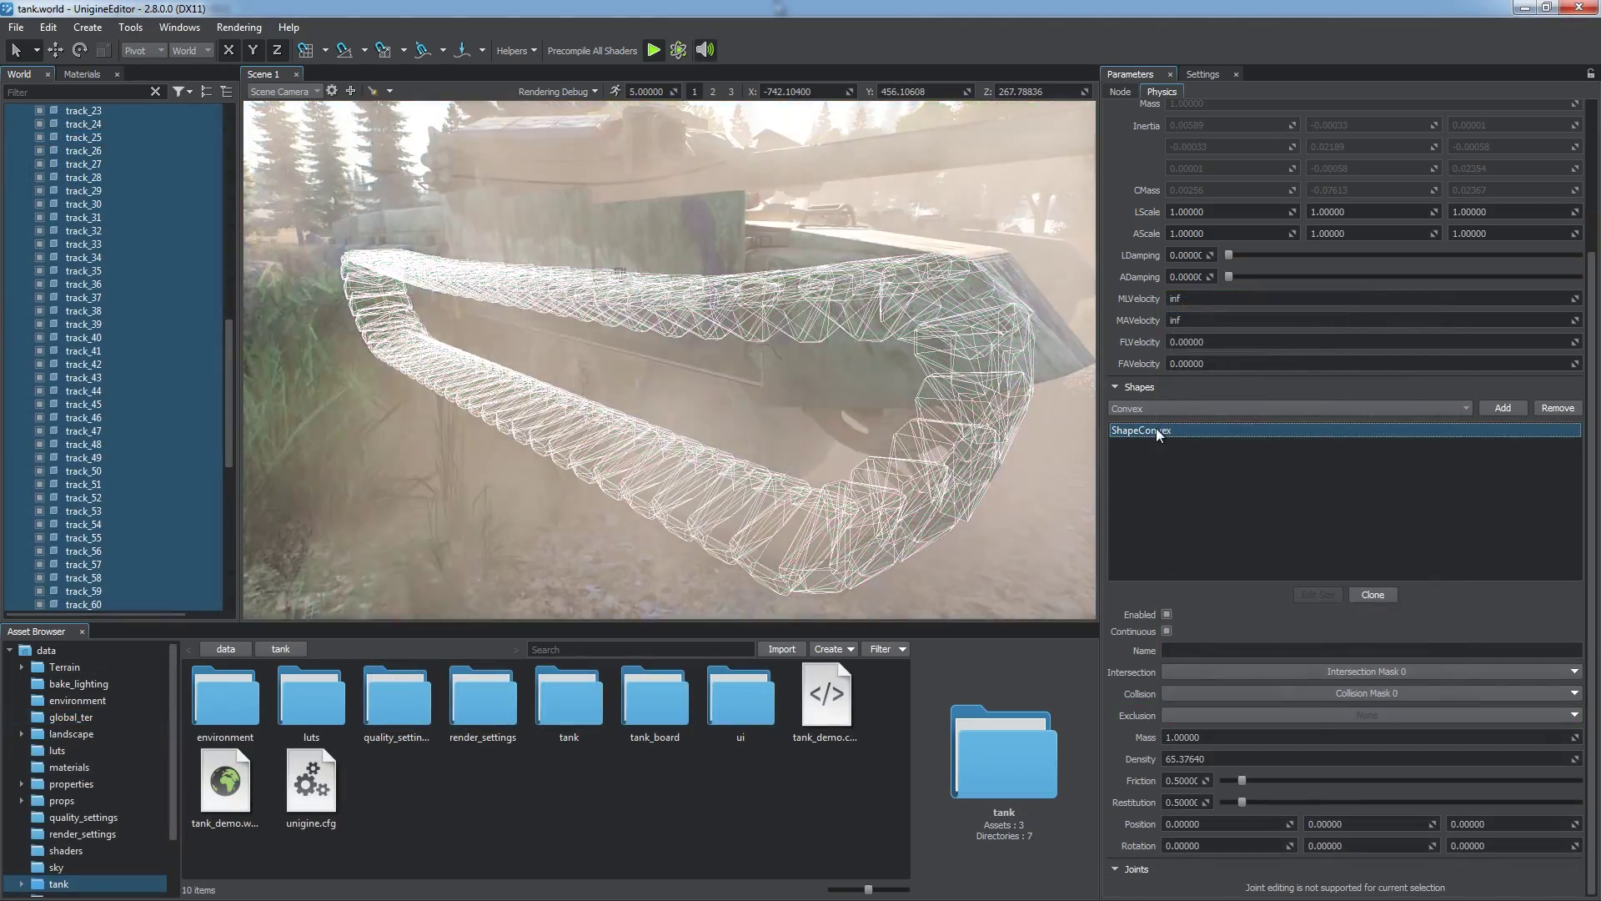
Set the exclusion mask of the selected tank tracks' convex shapes to Tank Vehicle.
click(1368, 716)
click(1177, 350)
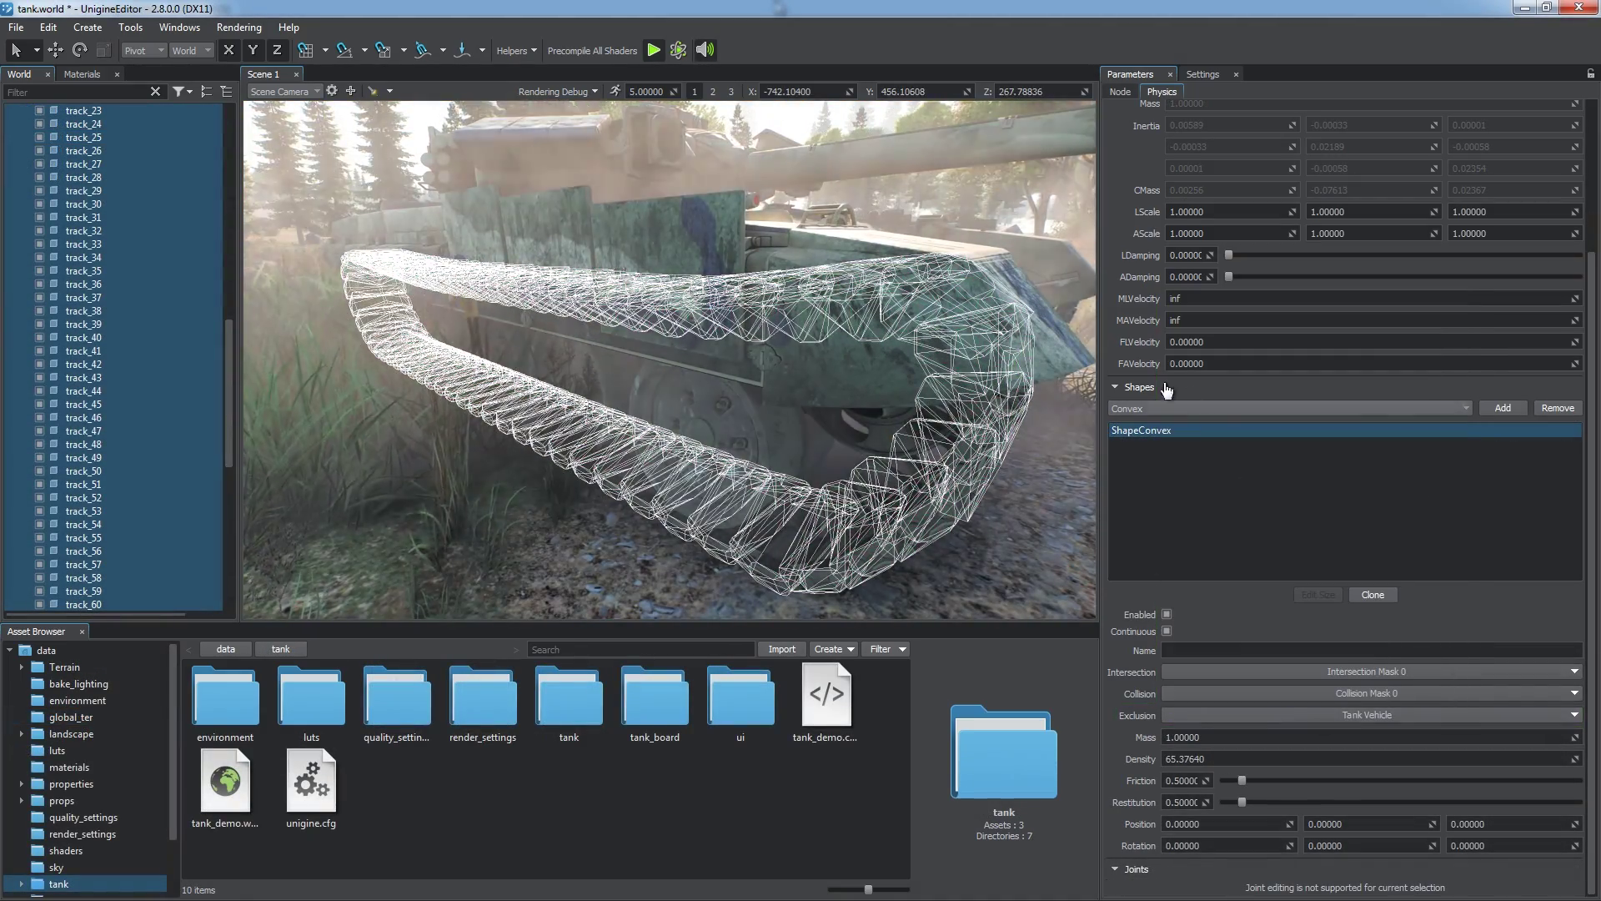
Check the exclusion mask on the tank body's convex shape.
click(821, 331)
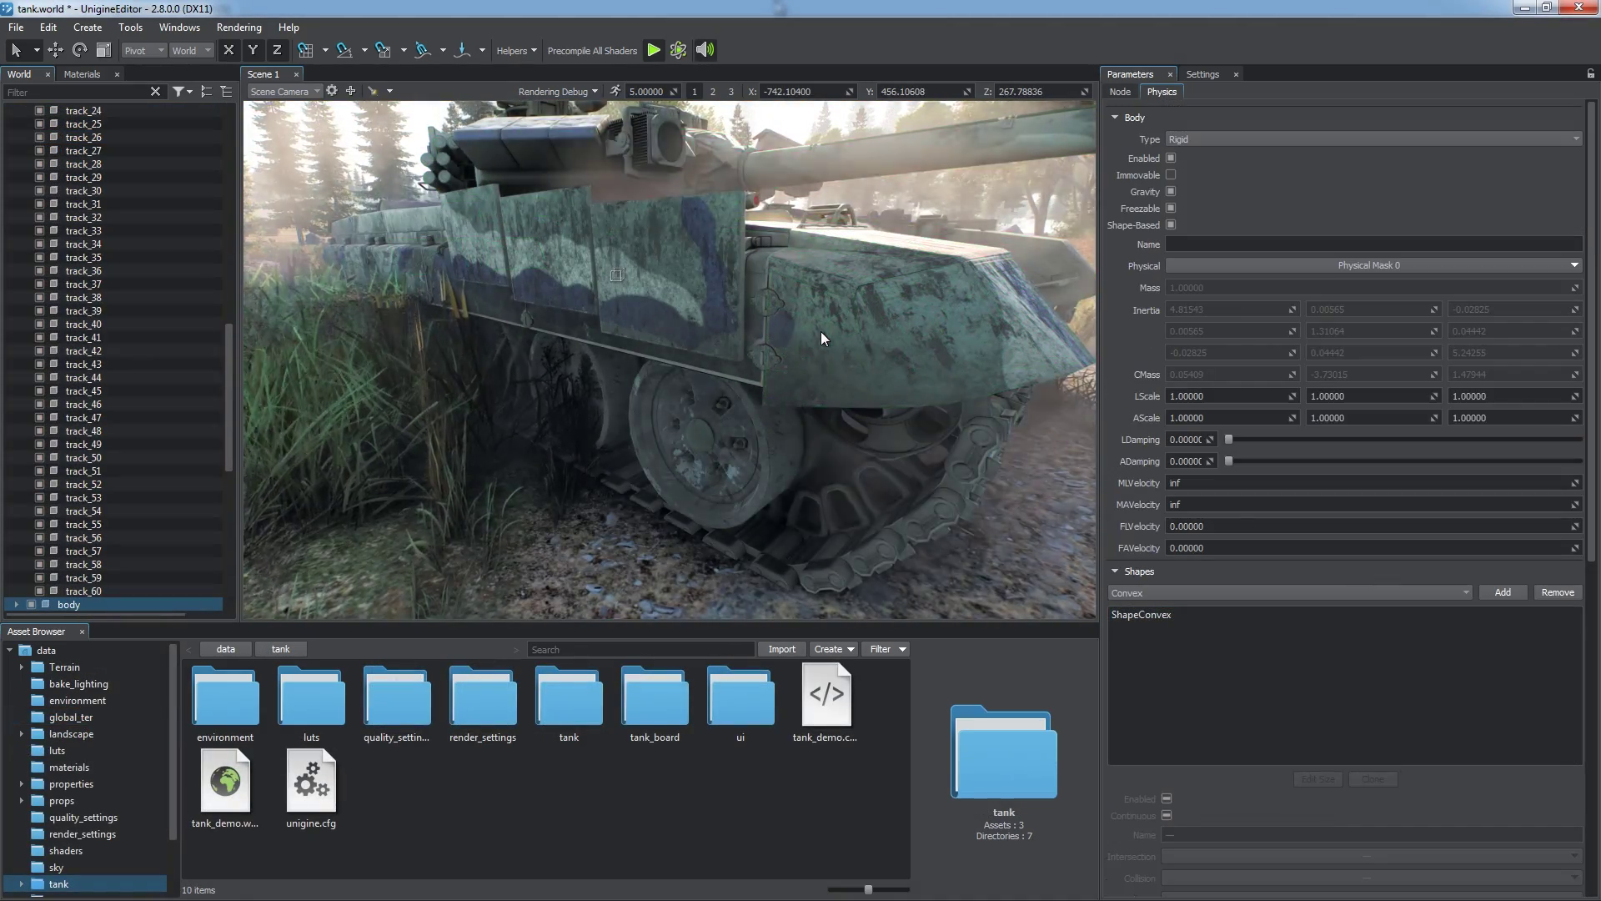
click(1168, 614)
scroll(1186, 635, down, 3)
click(1249, 749)
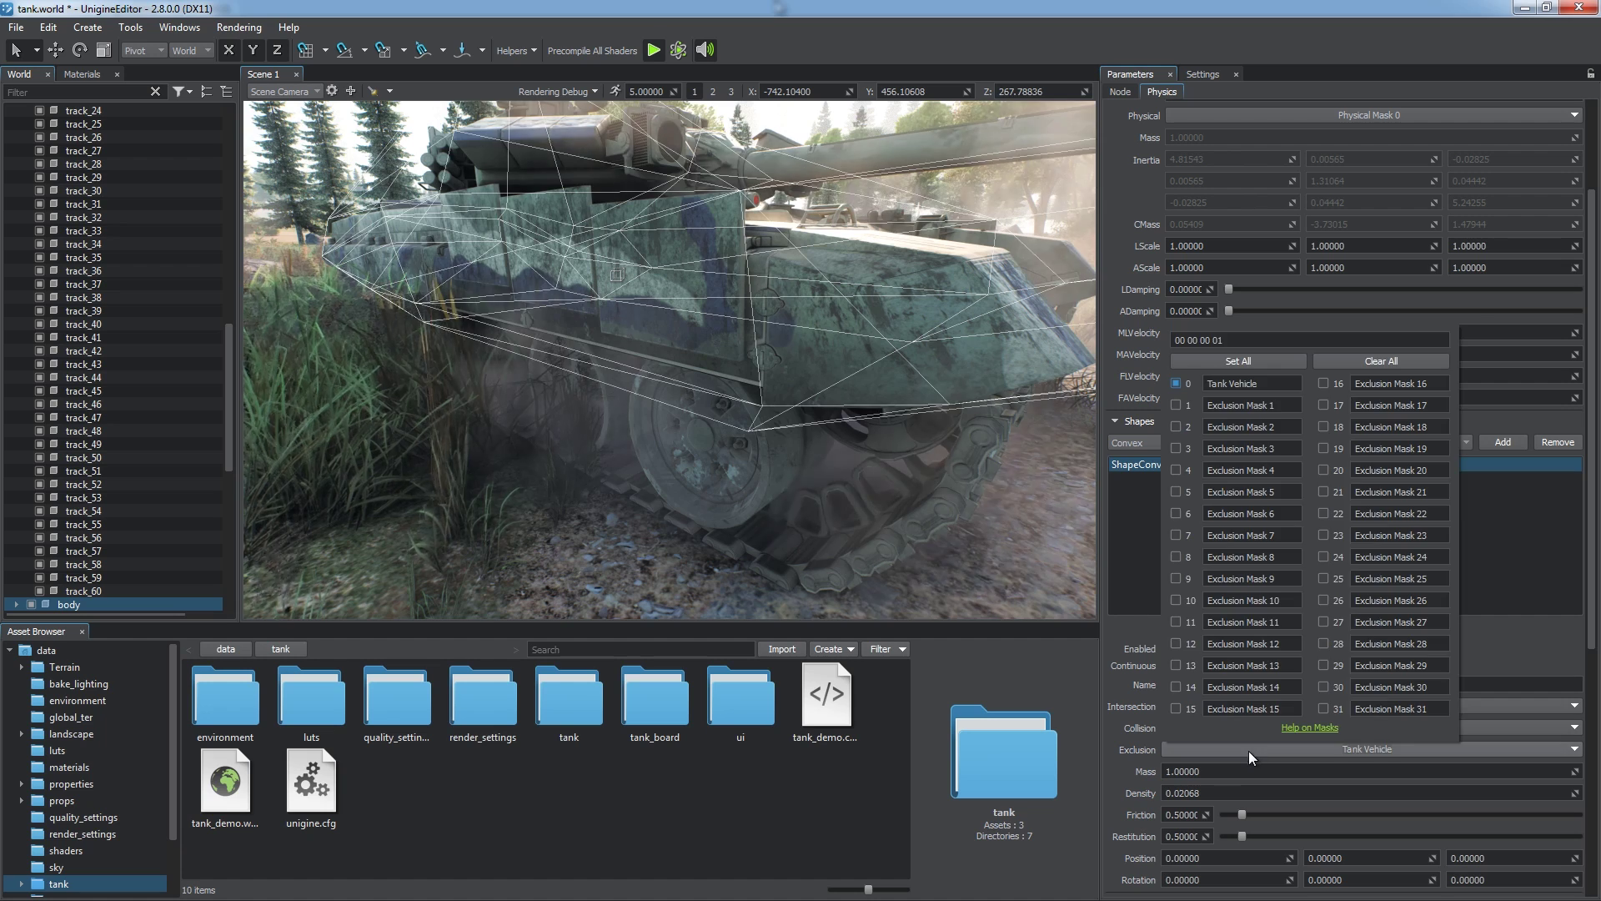
click(1248, 750)
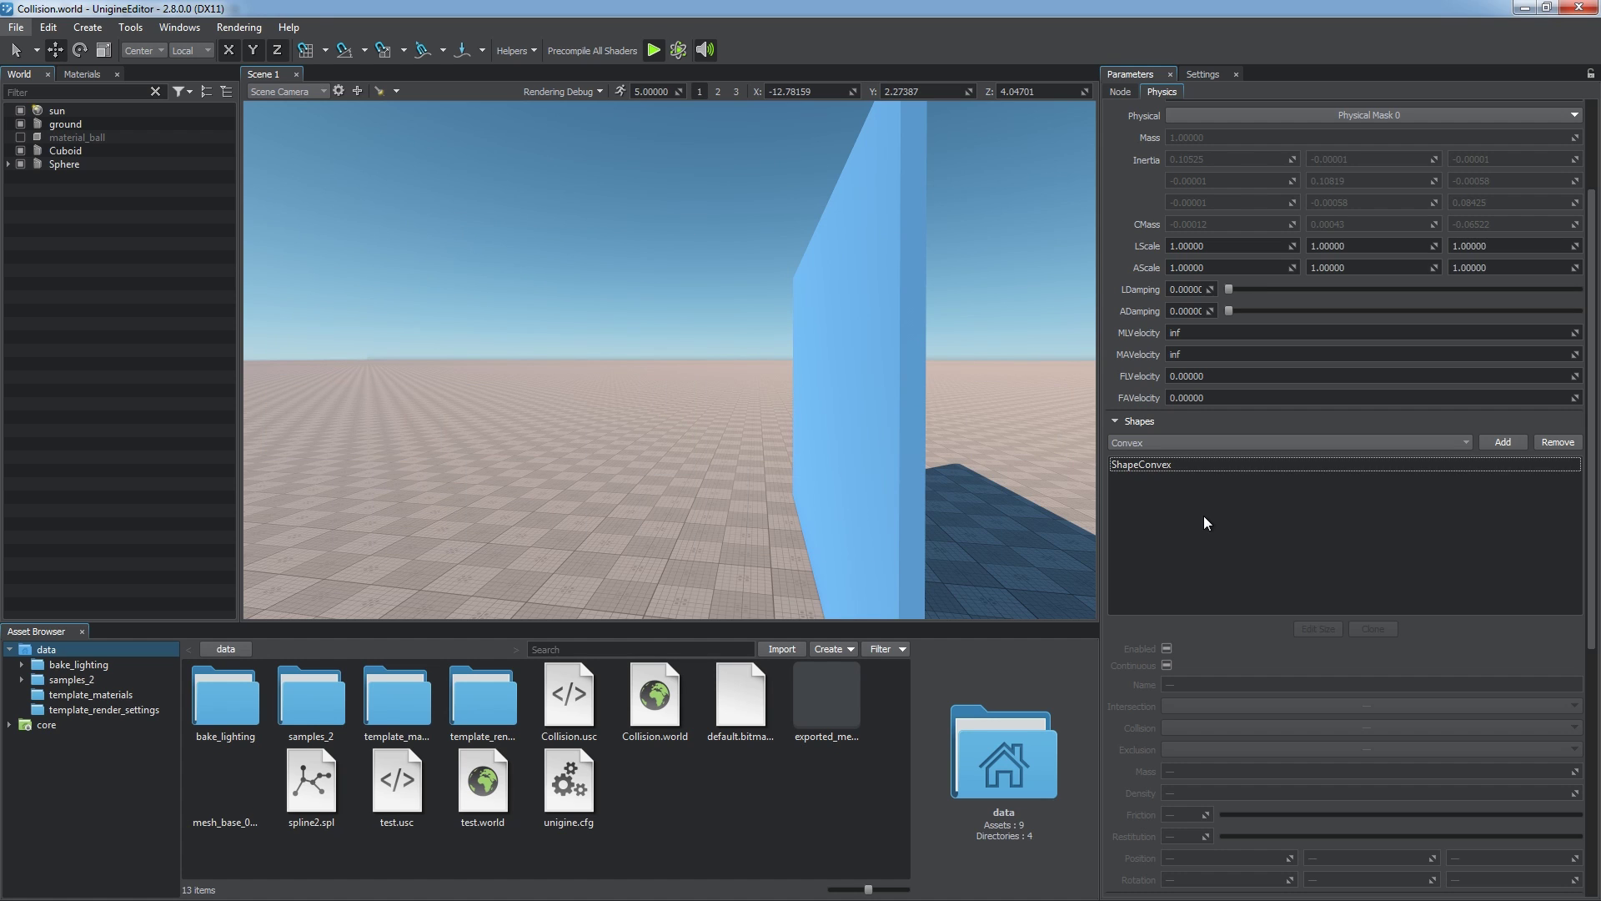
Review the Sphere's shape types and the parameters of its ShapeSphere, including the Continuous option.
click(1197, 75)
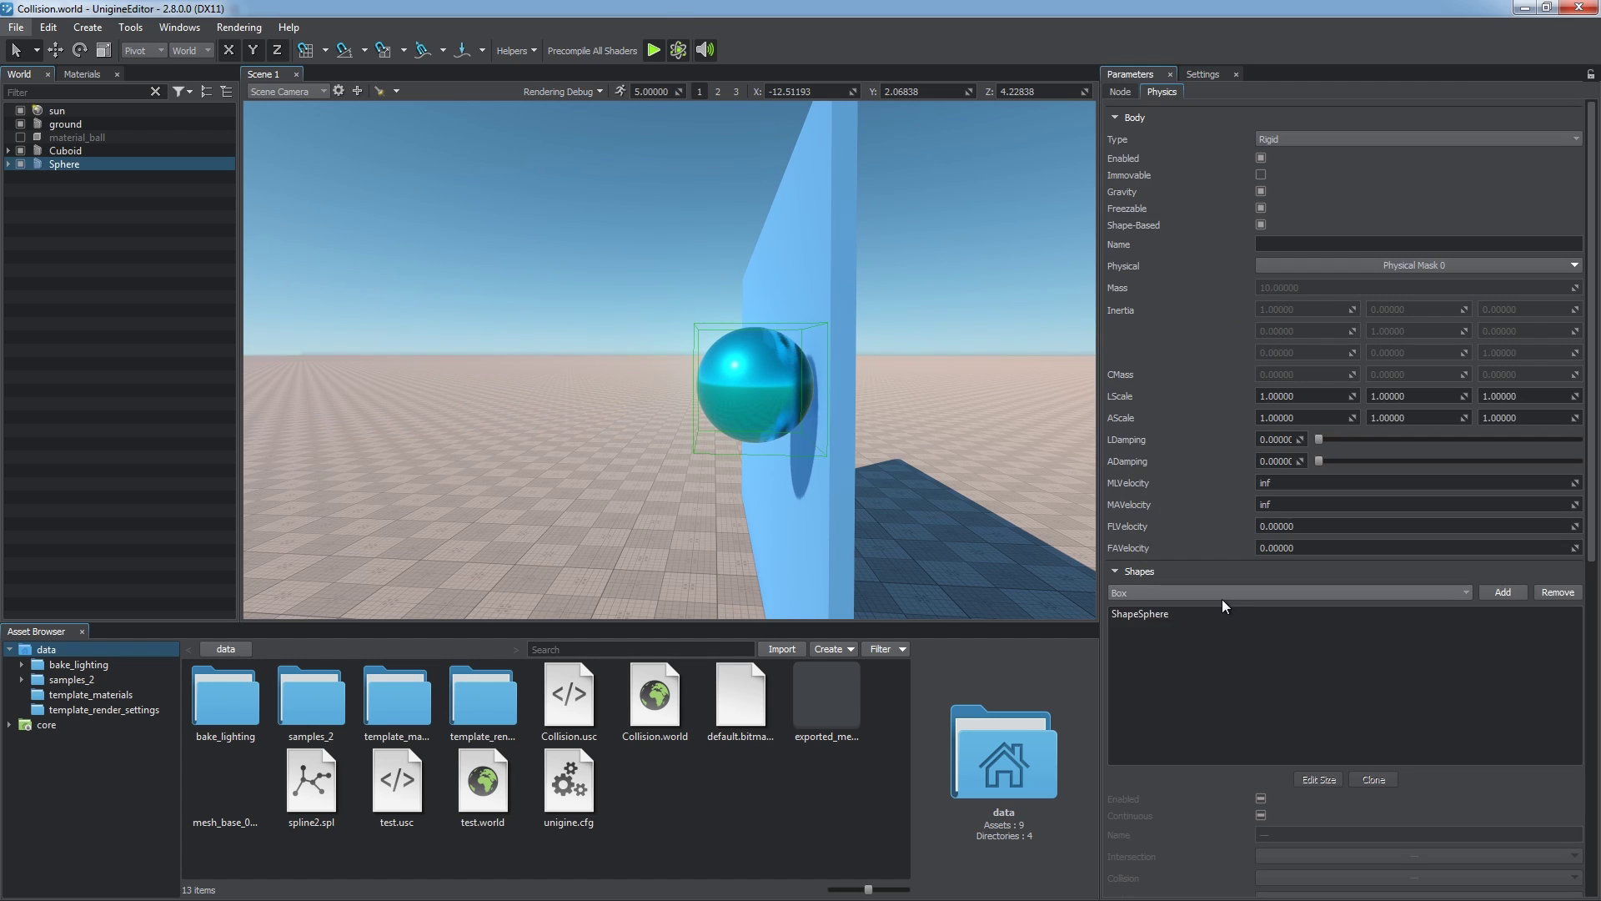
click(1223, 596)
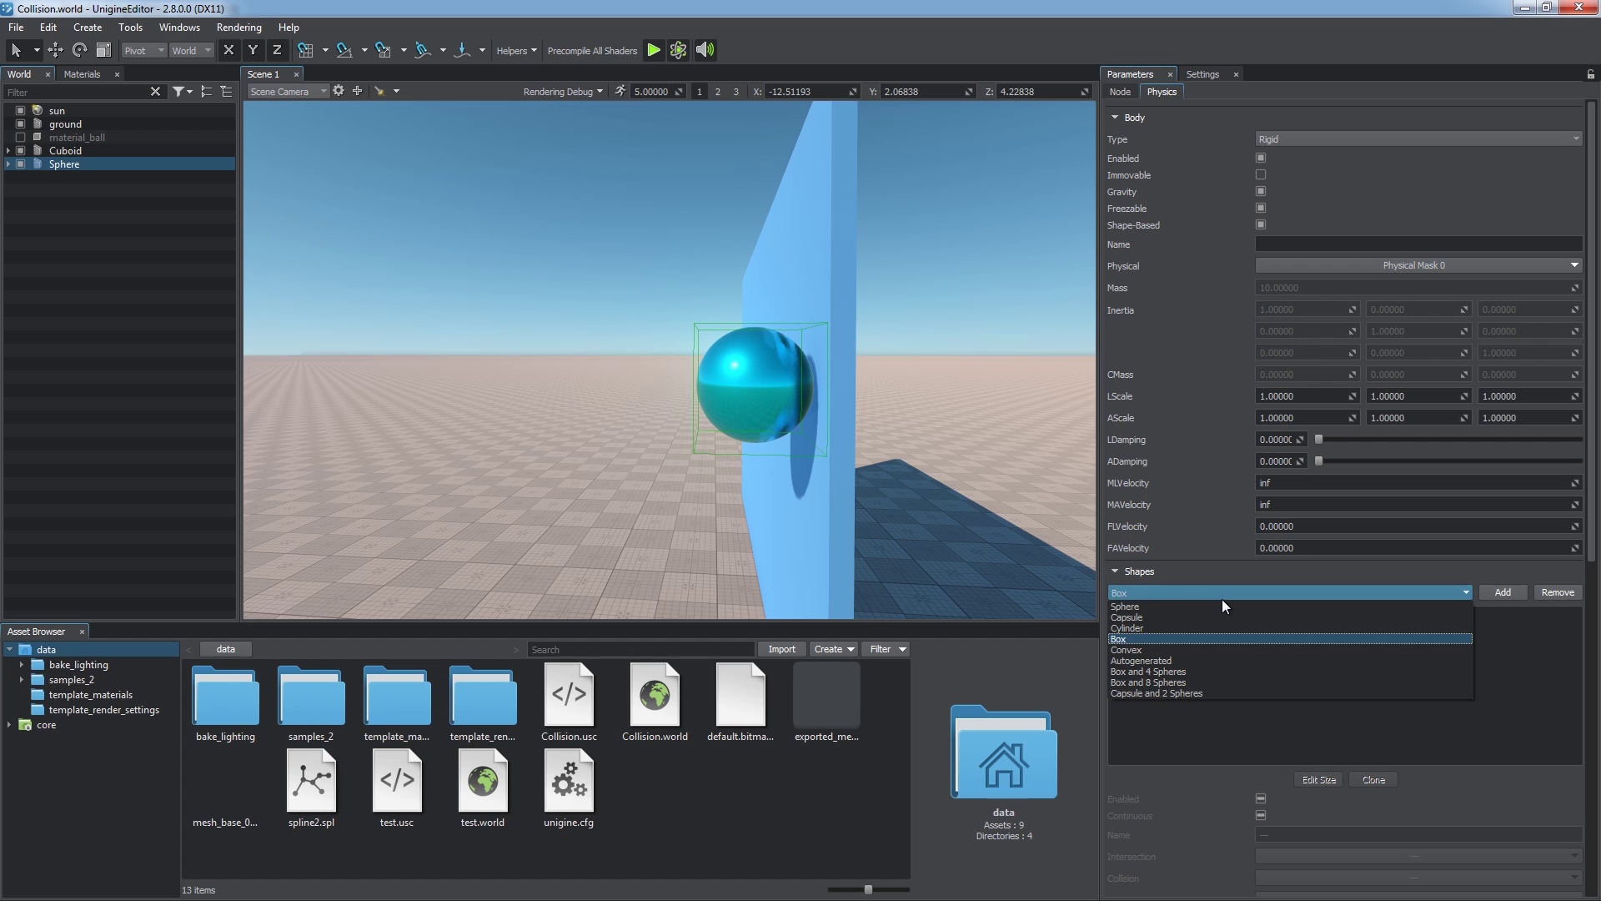
click(1223, 599)
click(1144, 614)
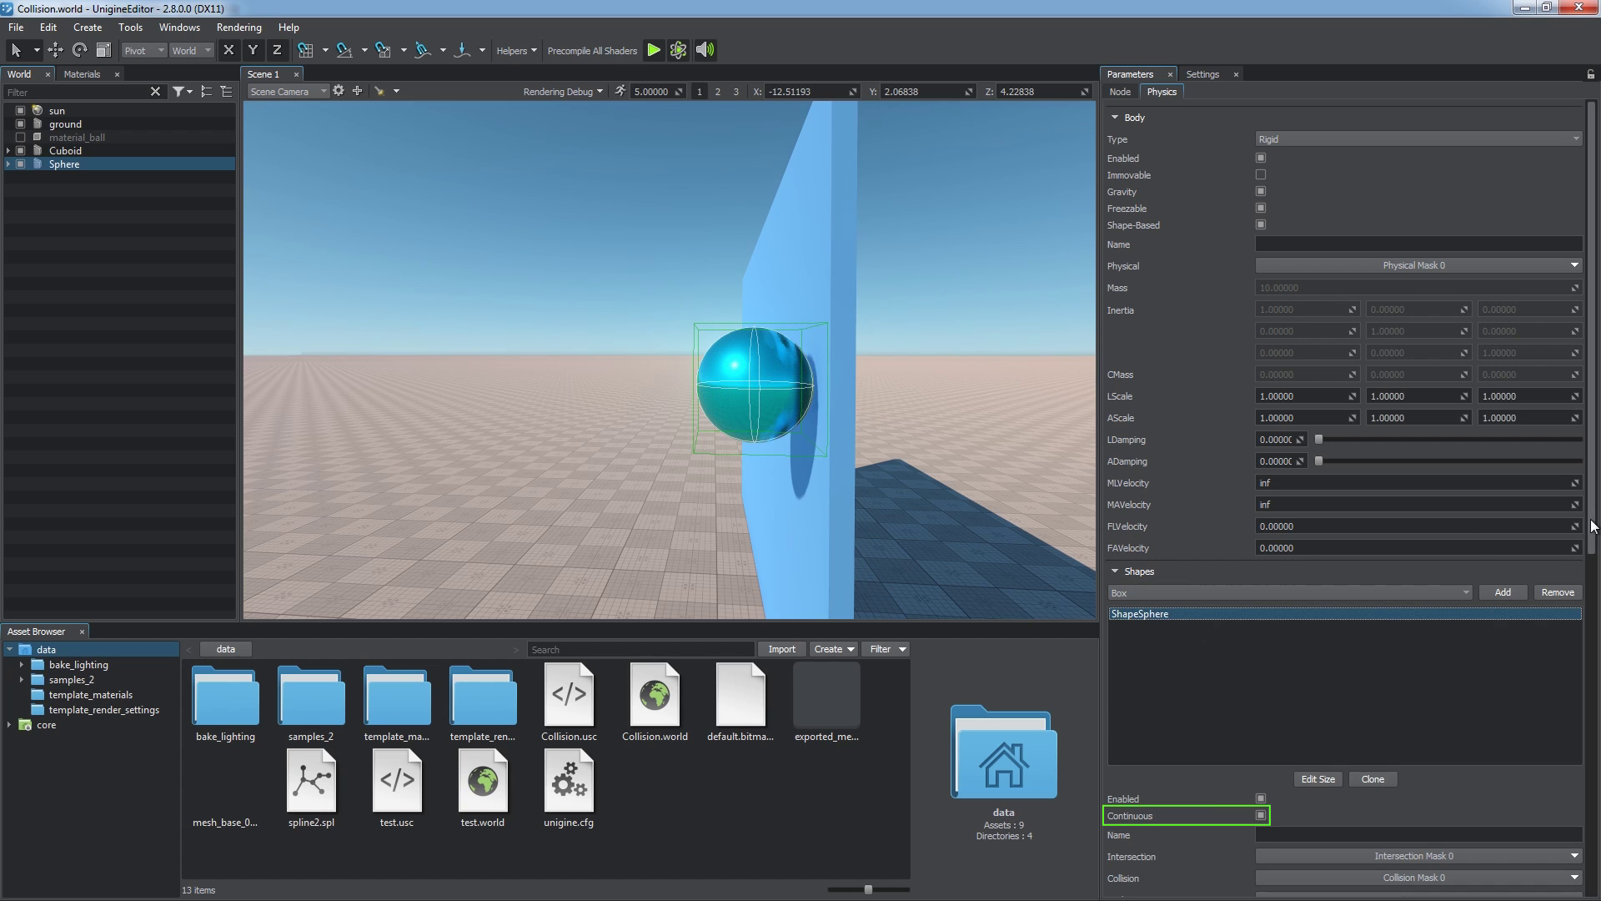
drag(1594, 526, 1593, 617)
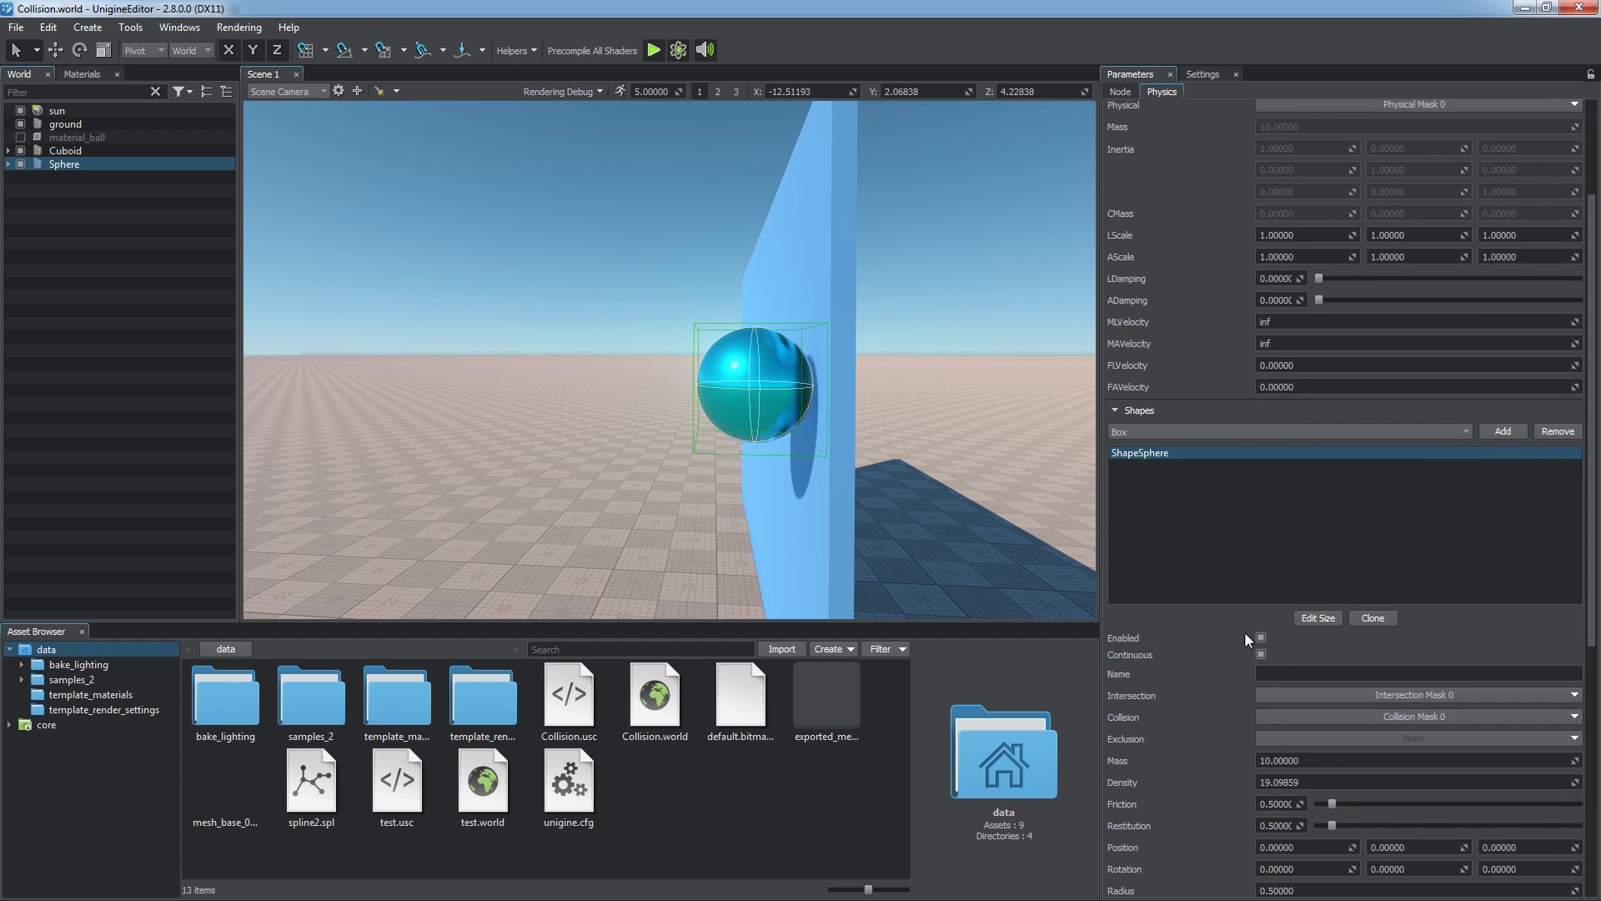
click(1223, 432)
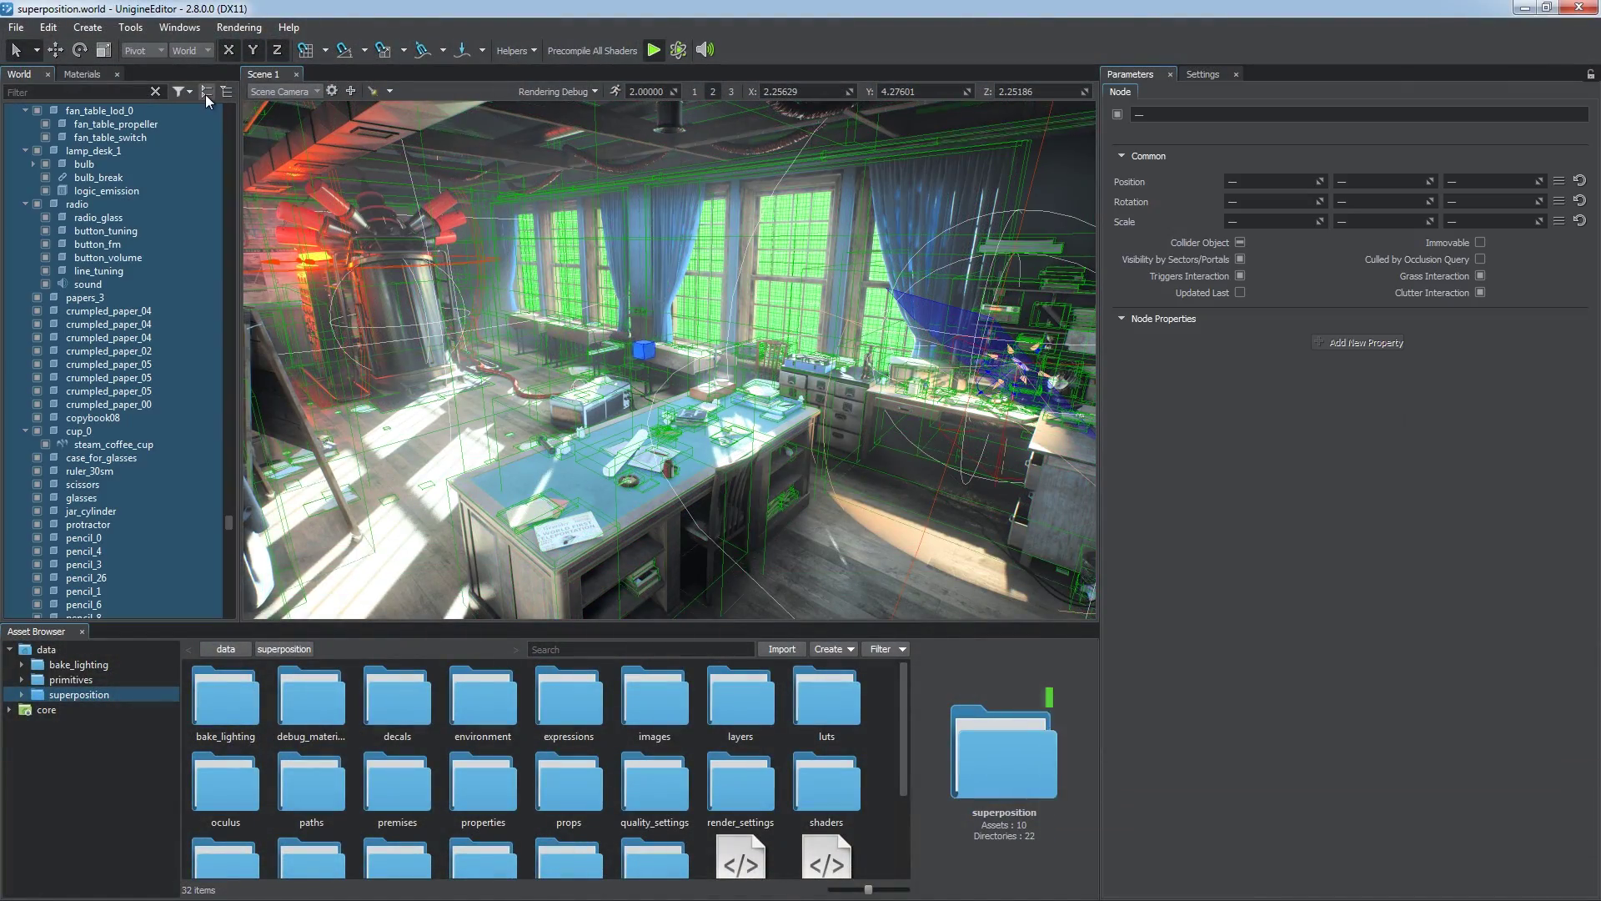
Collapse the world hierarchy, focus on dynamic_cube, and review its physics body and shapes.
click(206, 92)
click(129, 357)
click(643, 353)
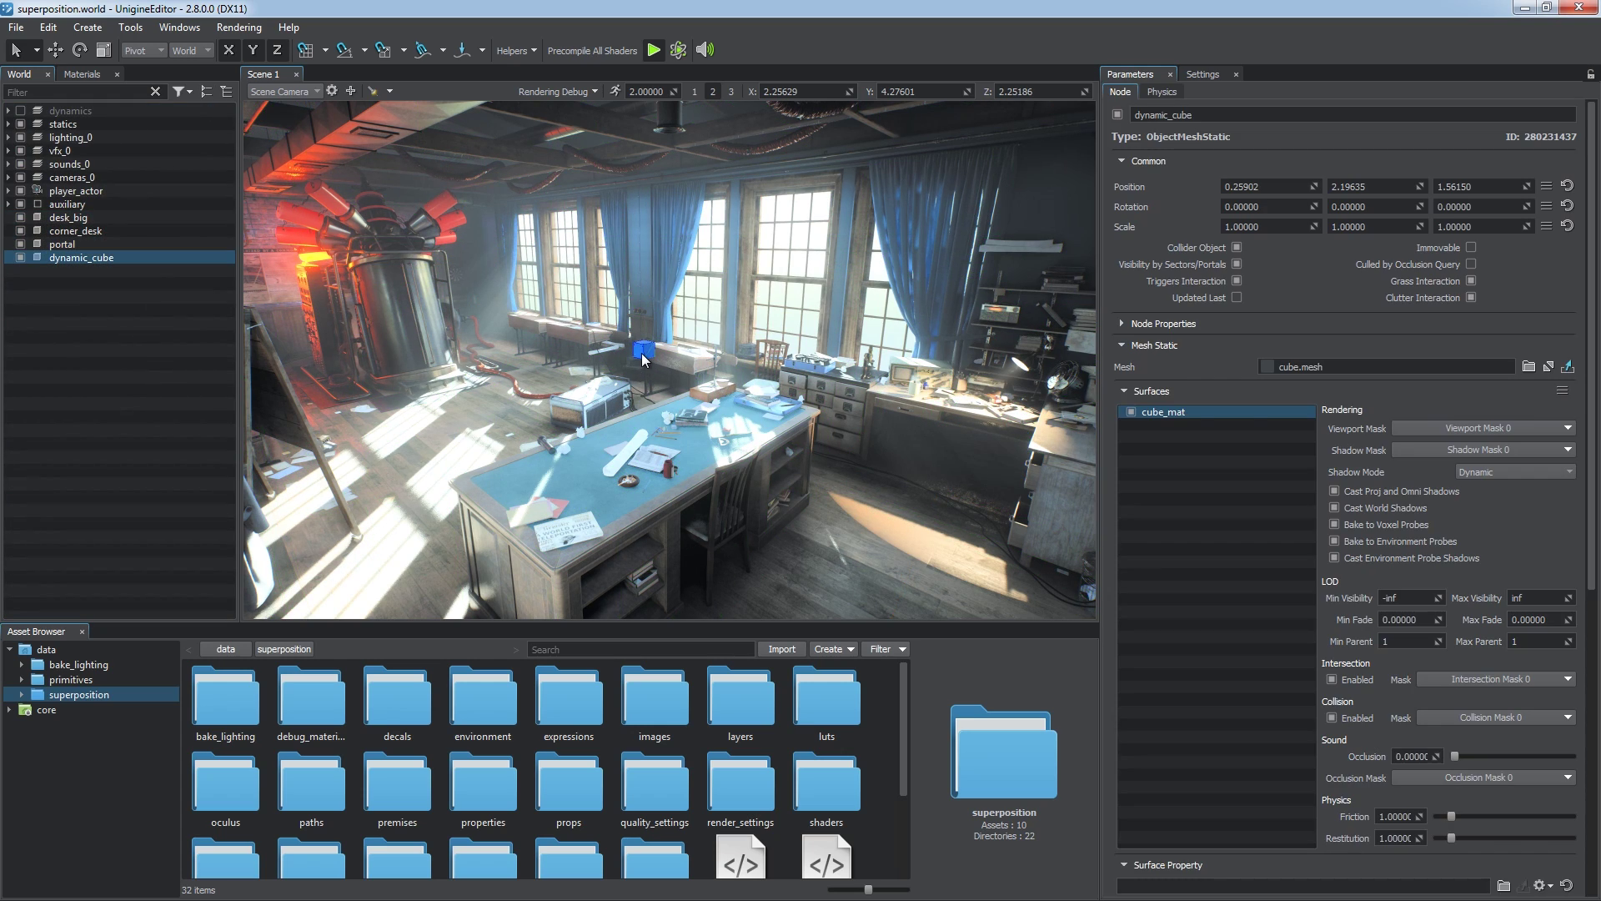
key(f)
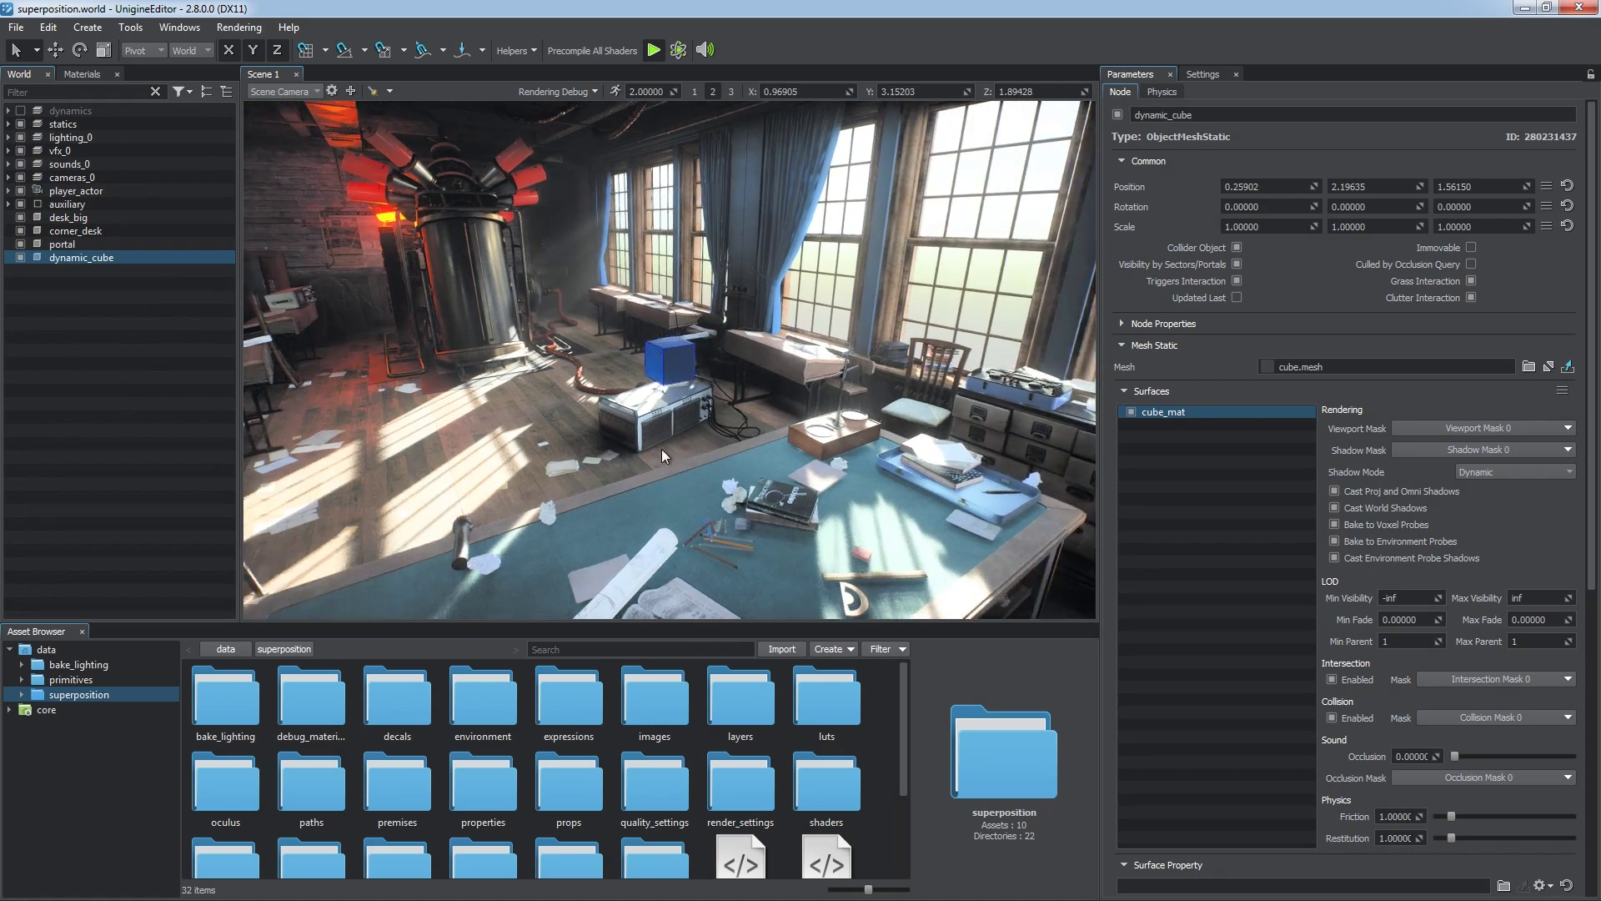
click(1161, 91)
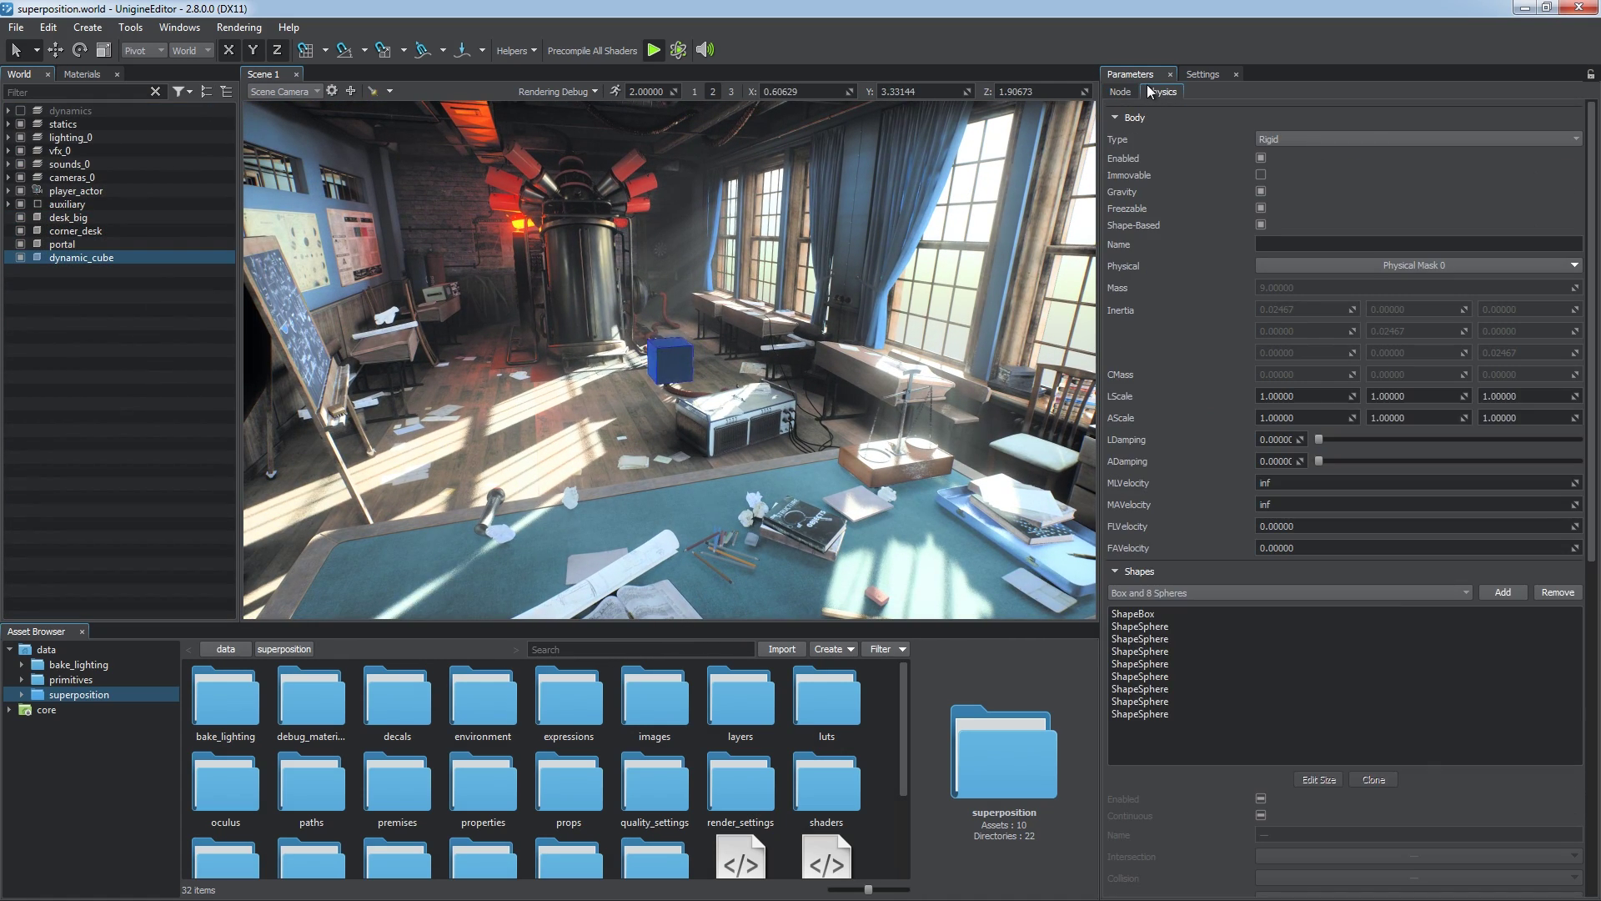
Select the top surface of desk_big and check its Collider Object and Collision options.
click(1118, 91)
right_drag(822, 382, 823, 382)
click(744, 438)
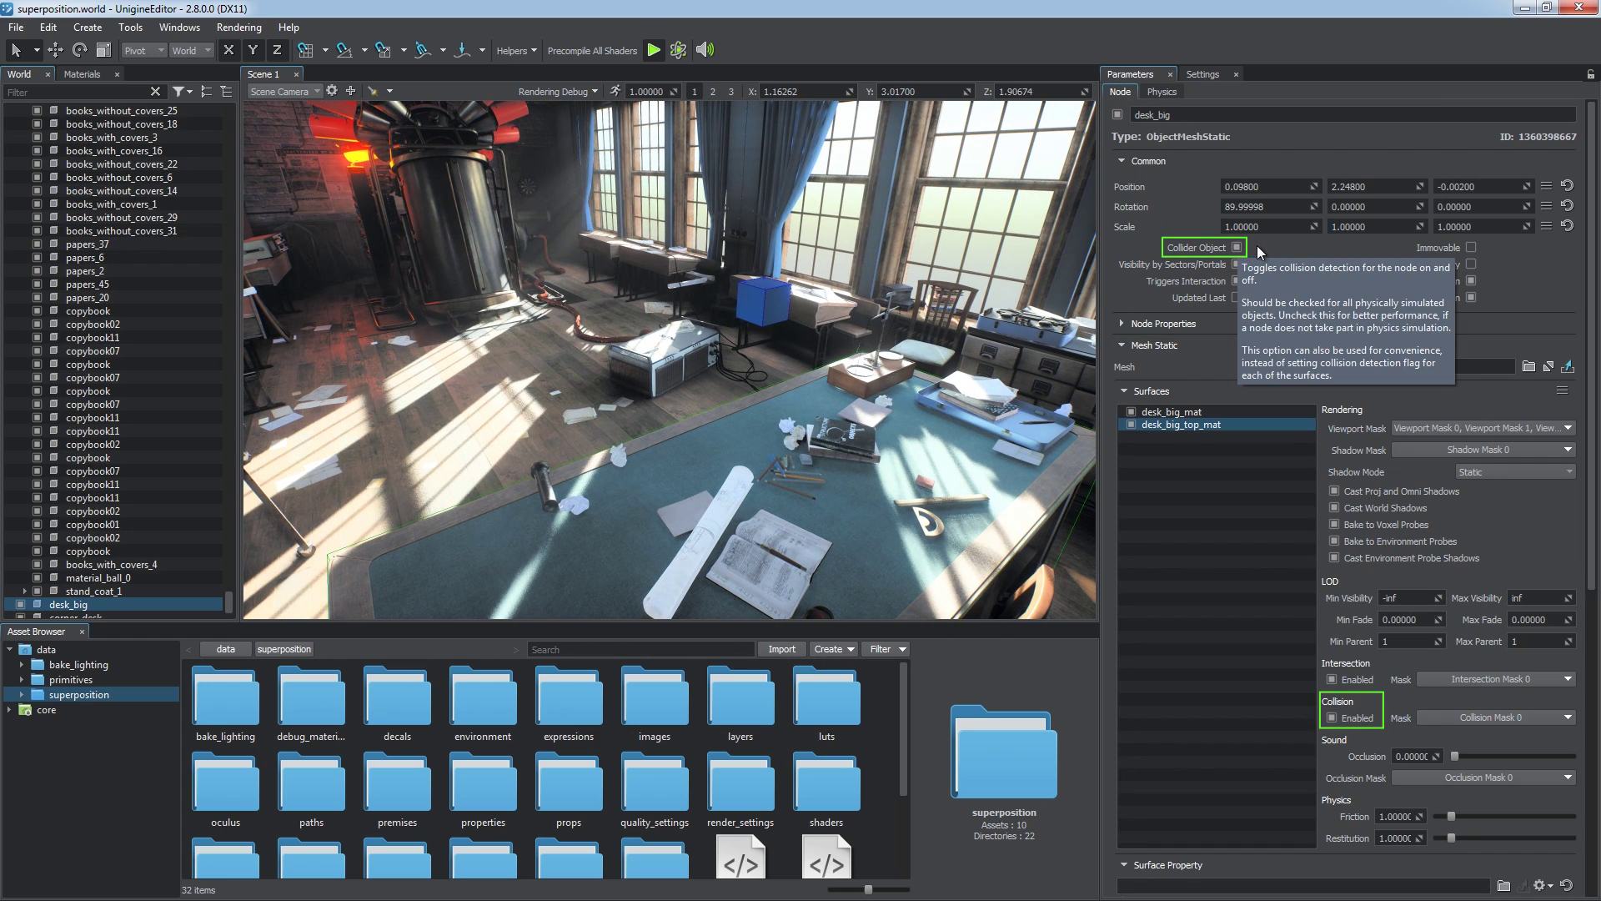
Toggle the Collision option of desk_big's top surface and view the desk and surrounding floor from another angle.
click(1332, 718)
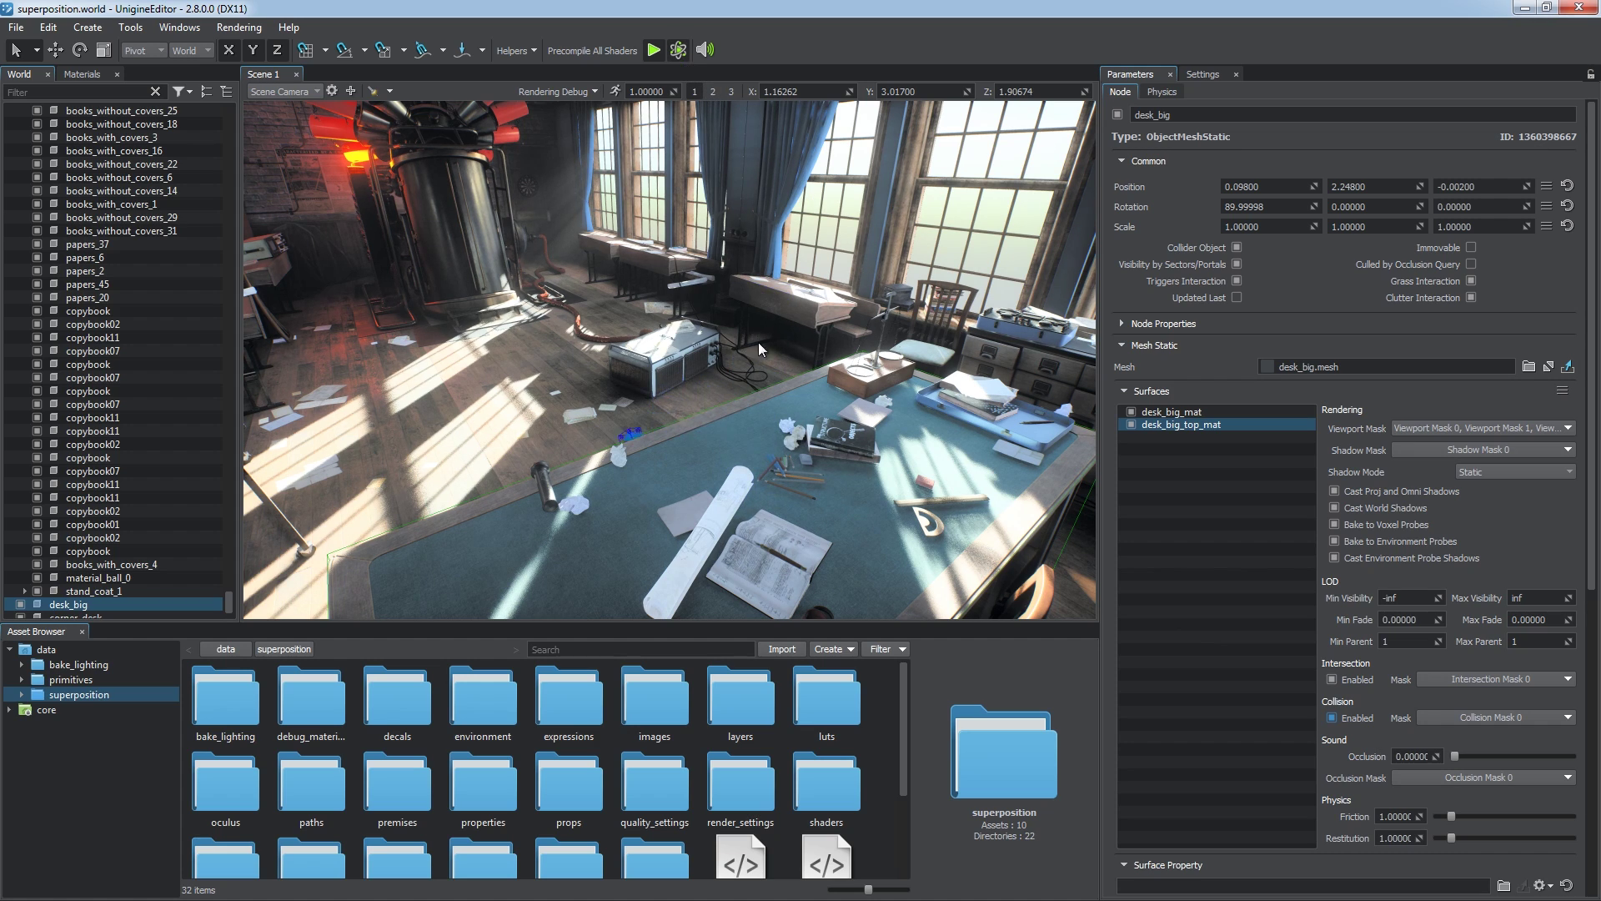
key(a)
right_drag(758, 342, 876, 345)
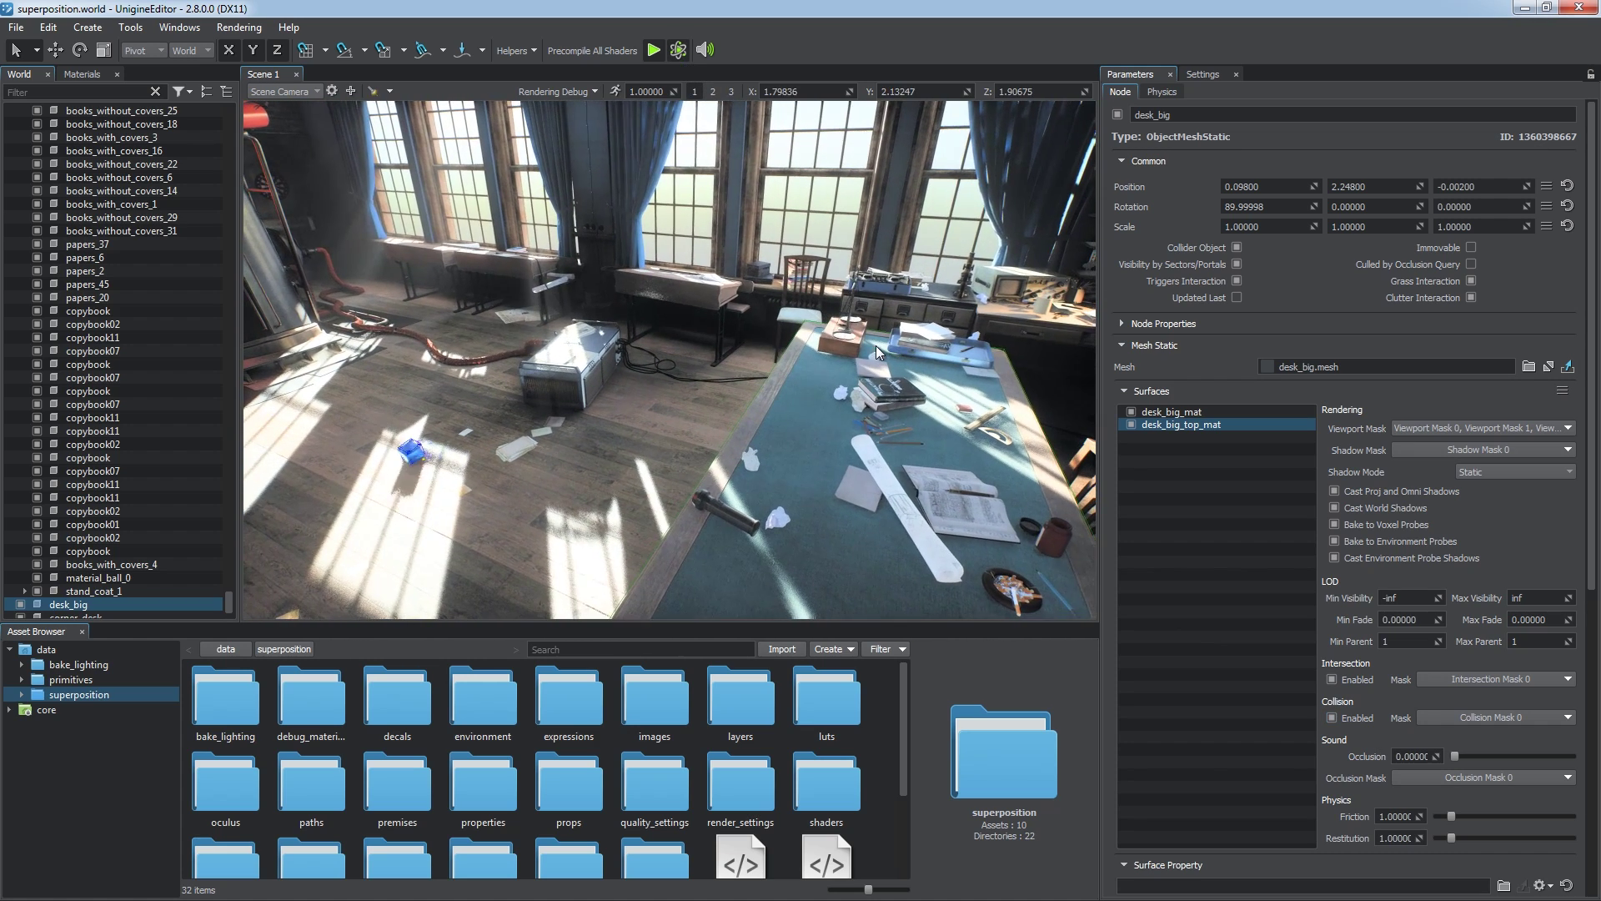
Switch the physics simulation on for the cube above the desk, then select the desk and review its parameters.
click(677, 50)
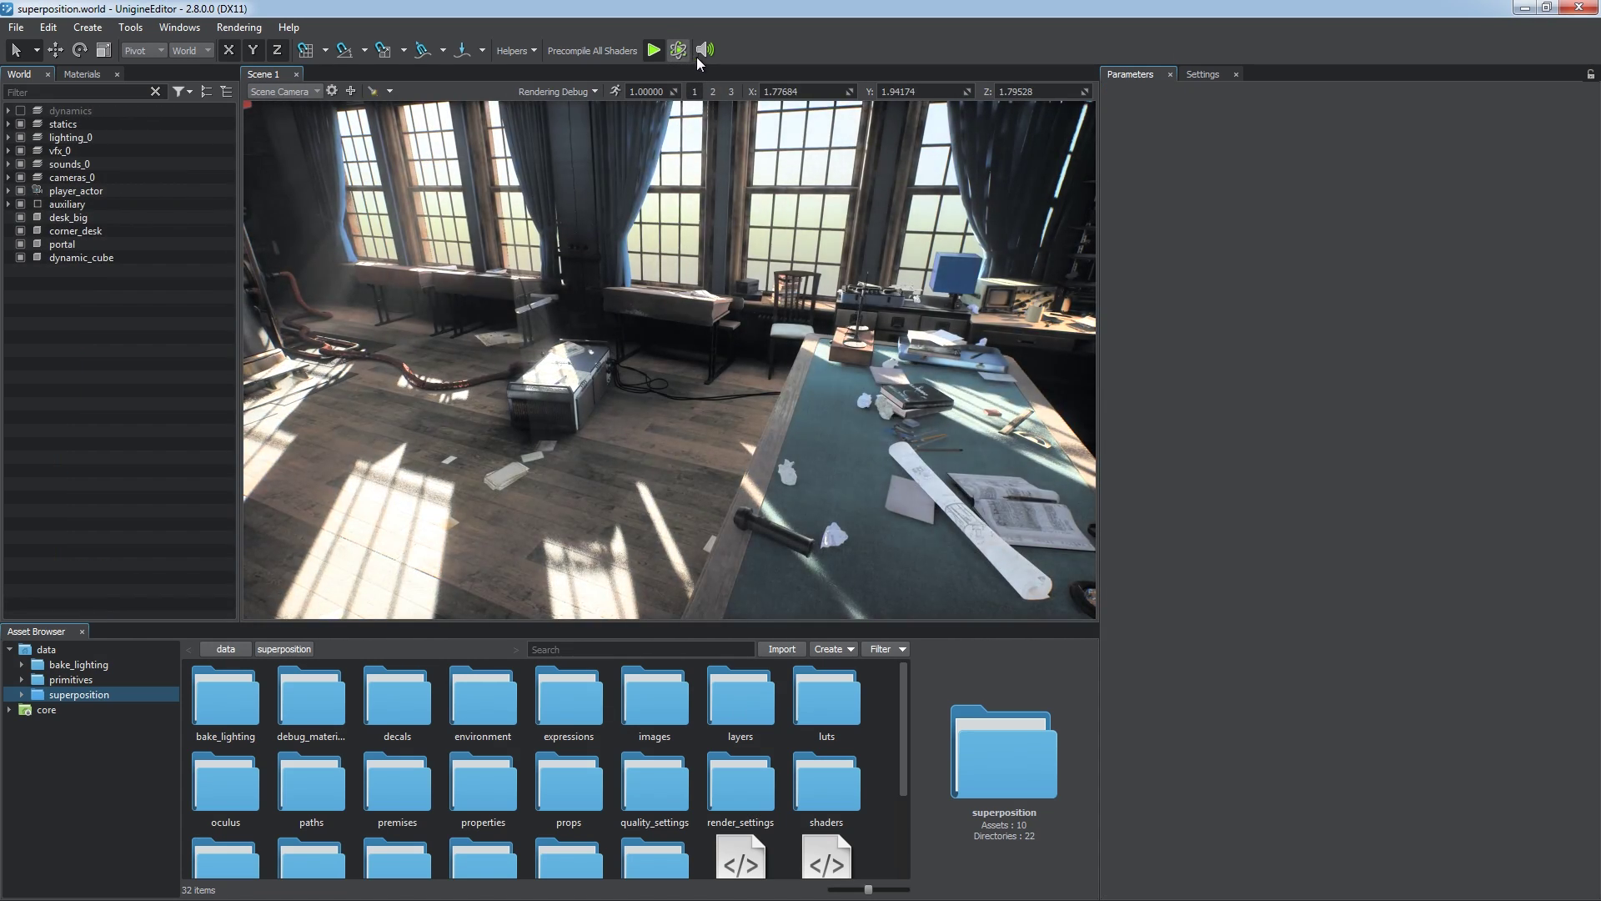
click(831, 479)
drag(1588, 313, 1585, 447)
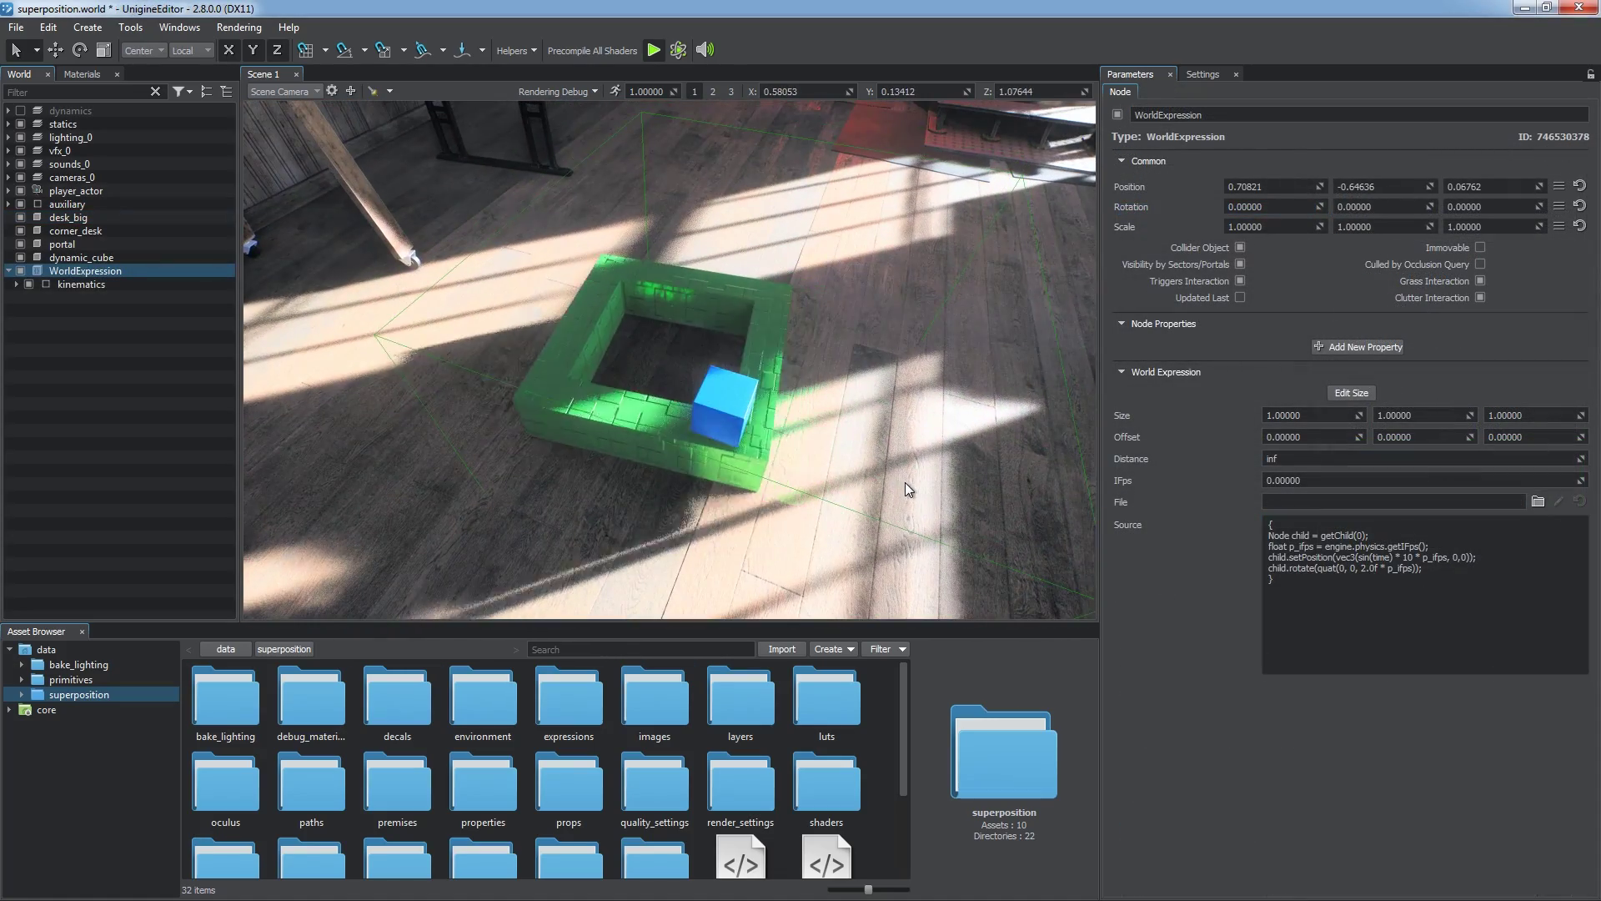
Select dynamic_cube at the green kinematic frame, simulate its physics, and look through the helper display options.
click(738, 400)
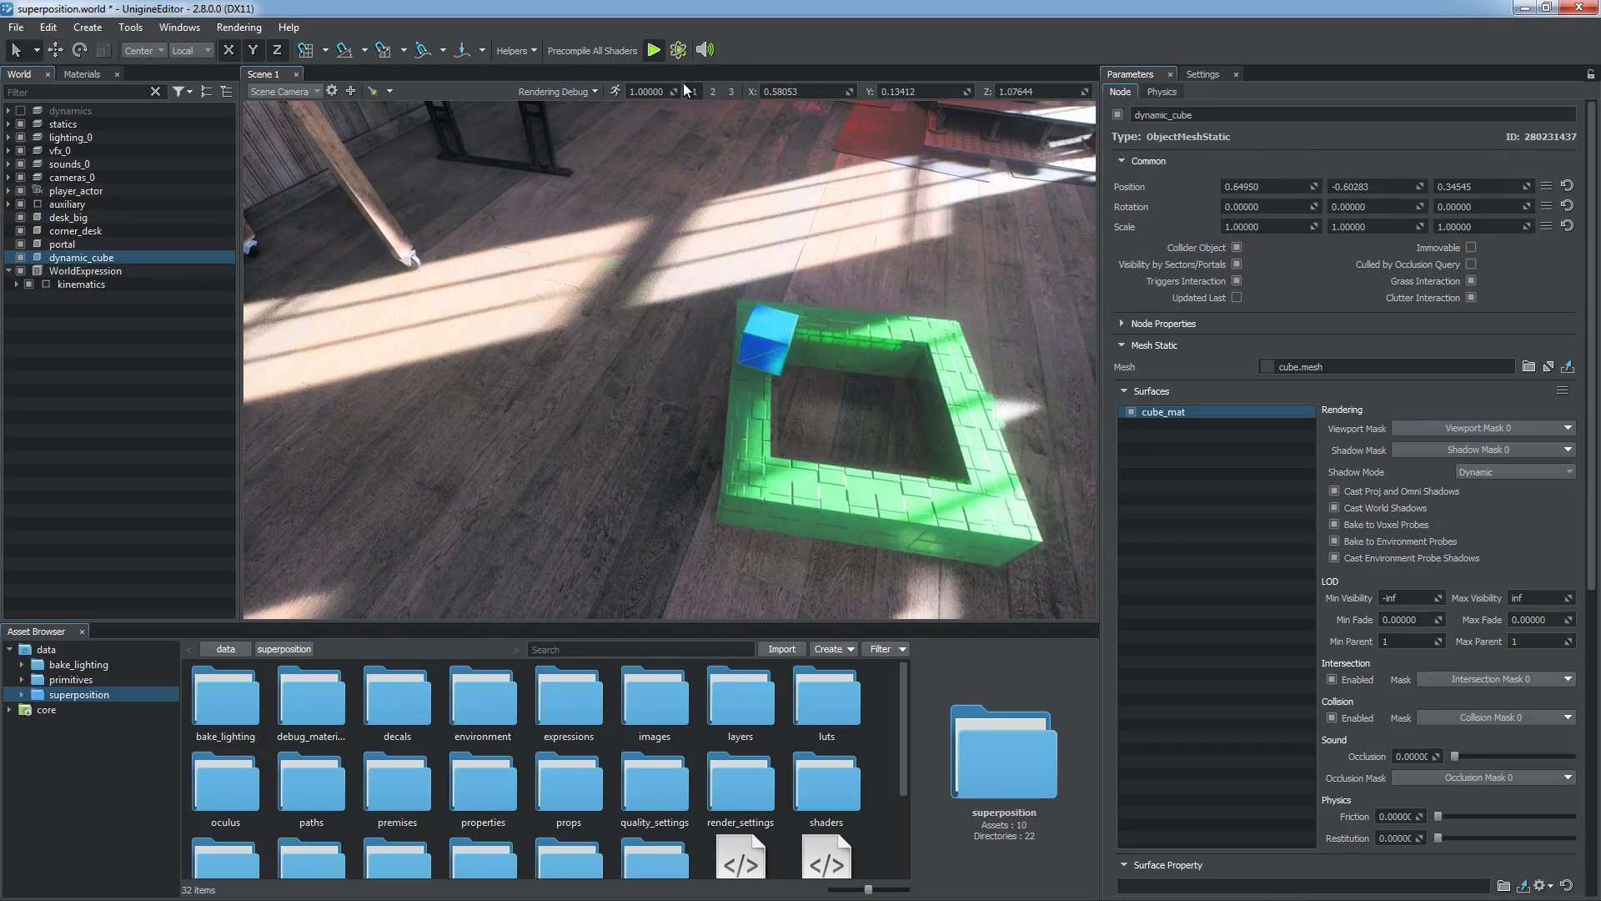
click(678, 49)
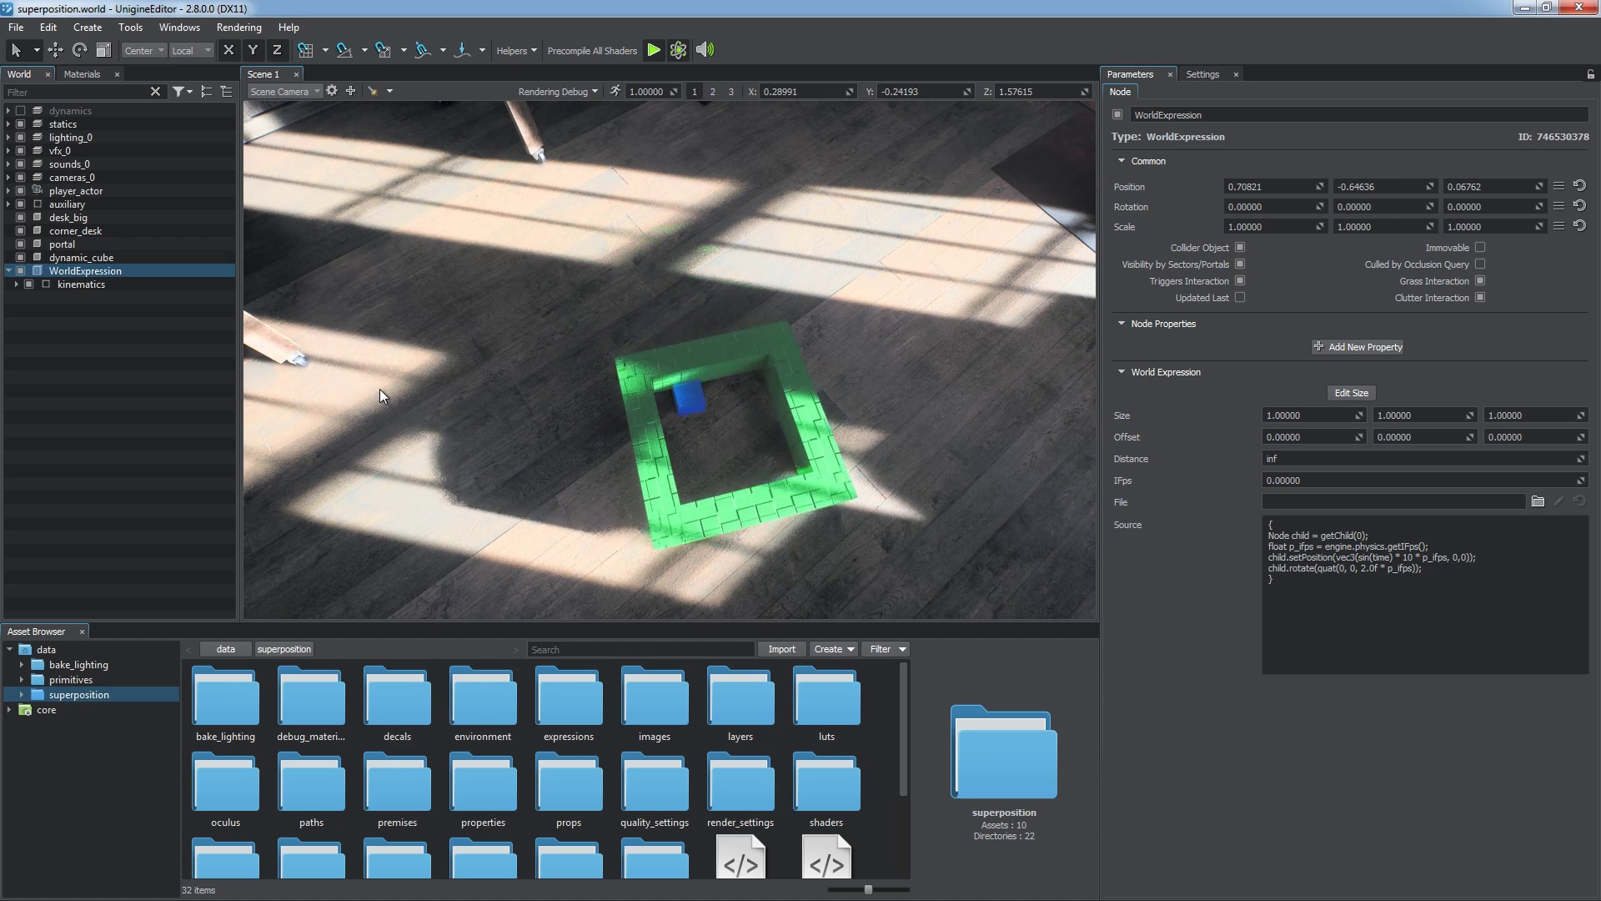
click(516, 50)
click(722, 436)
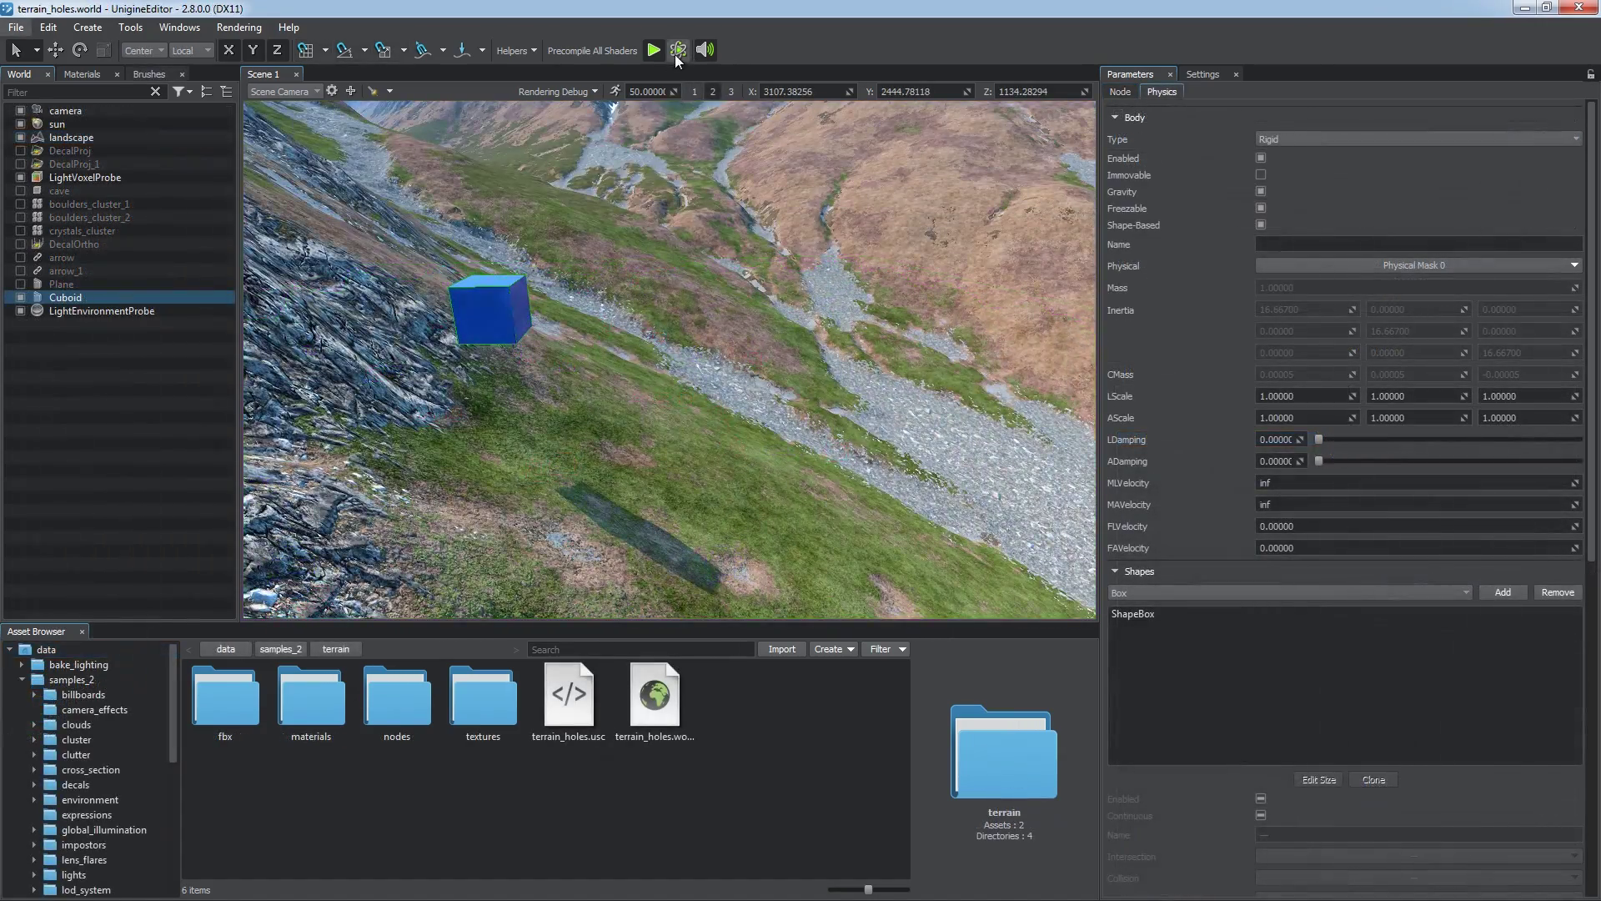
Simulate the Cuboid falling onto the terrain and check the Collidable option of the landscape's height LODs 1 to 9.
click(675, 52)
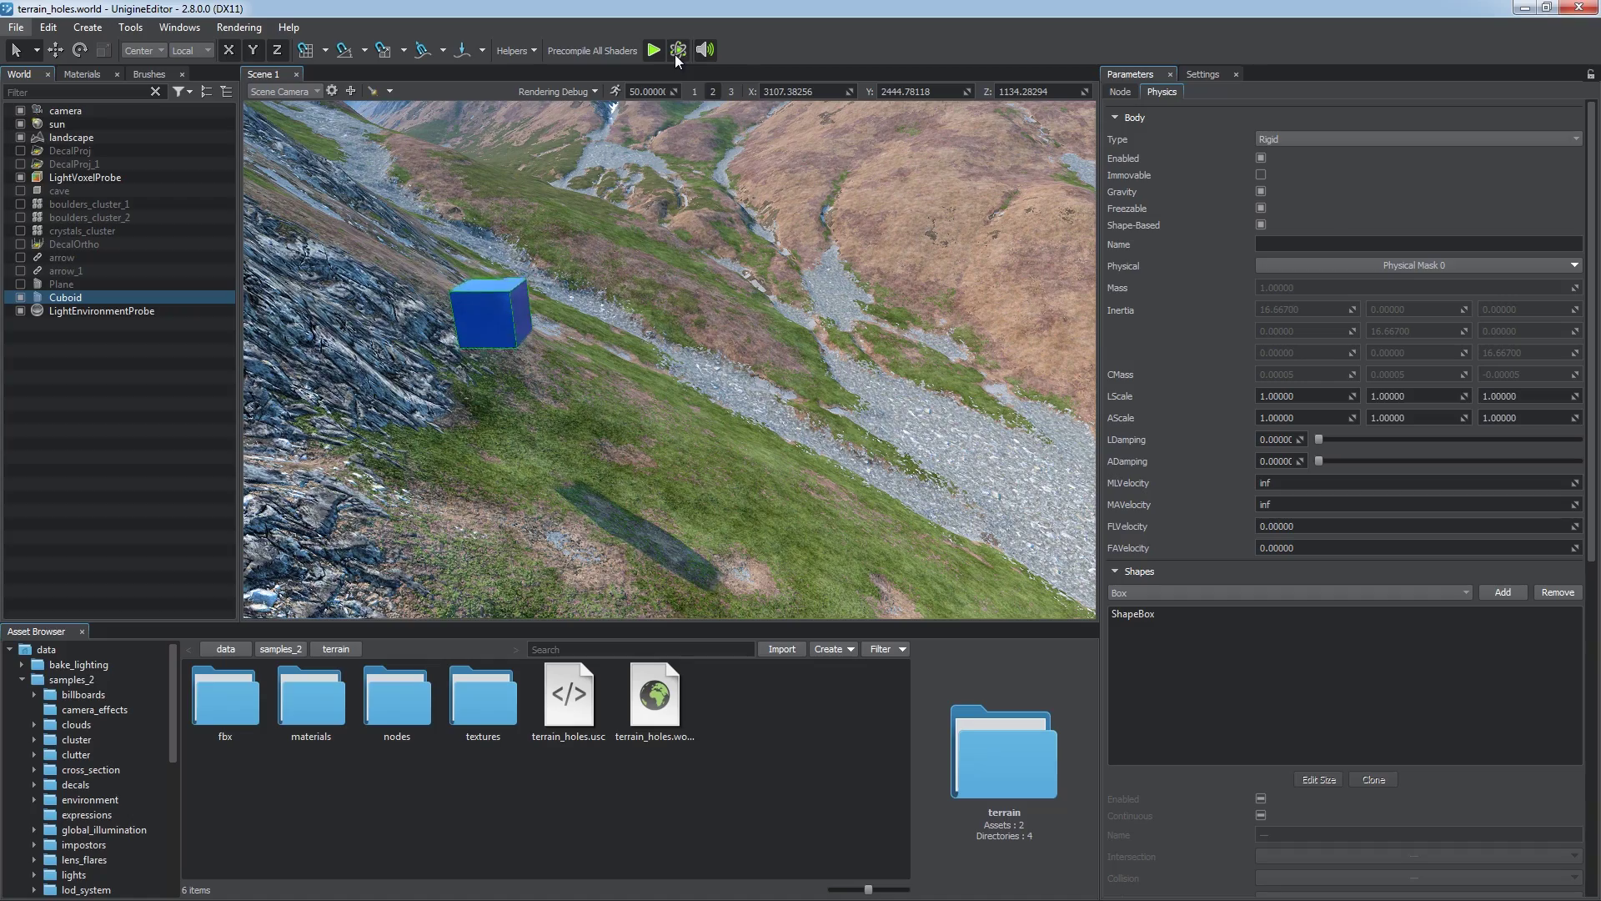
click(456, 472)
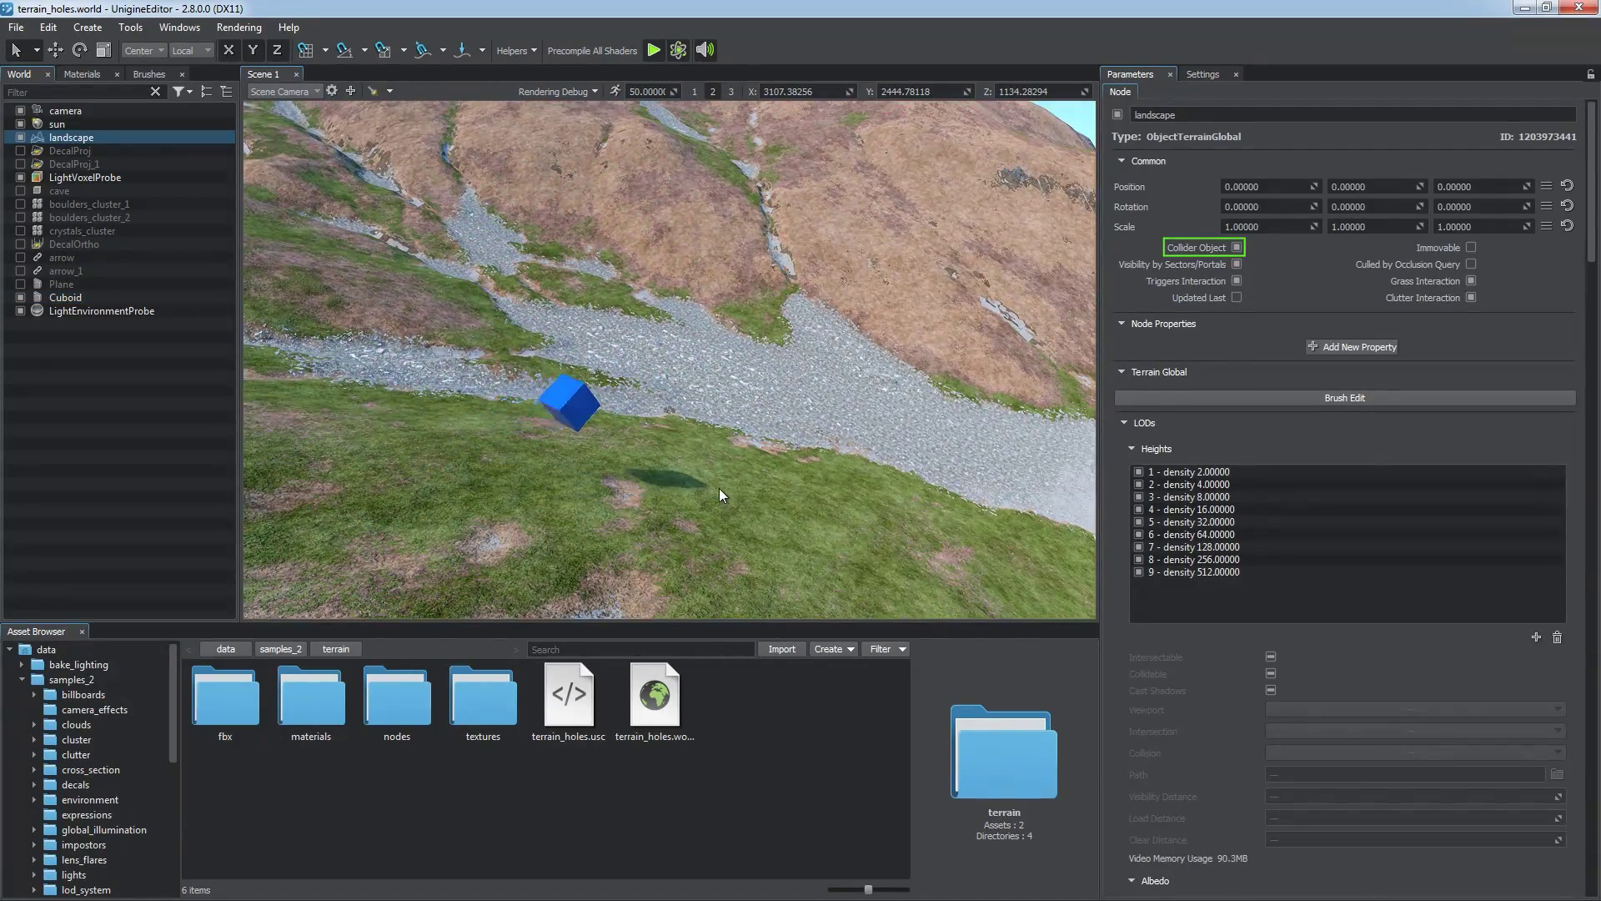
click(1169, 472)
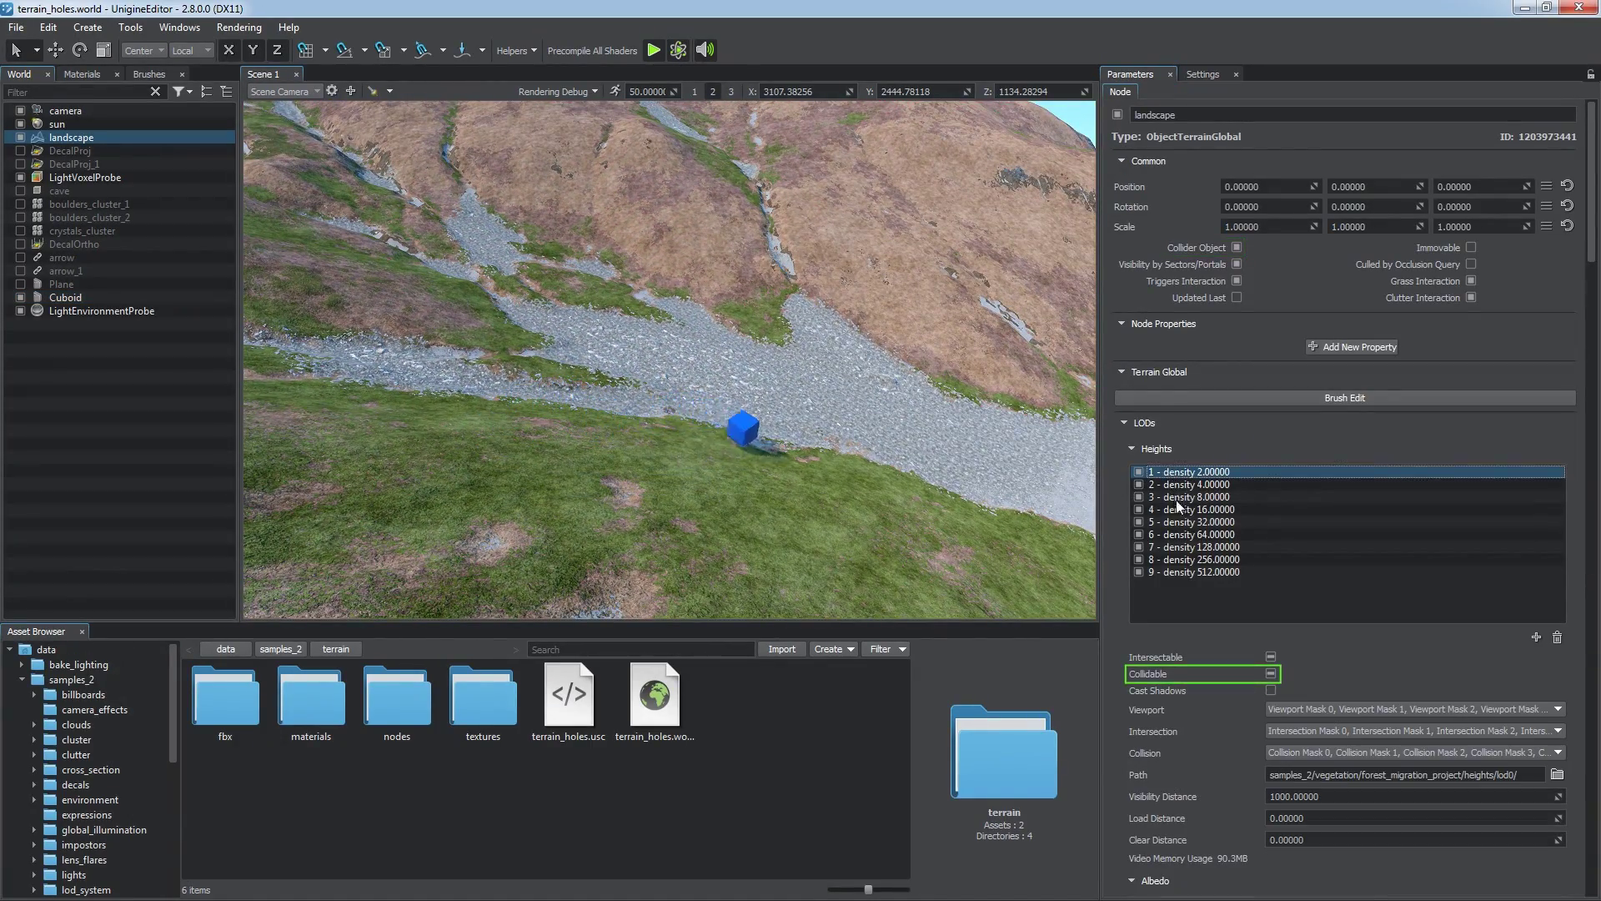
shift+click(1208, 572)
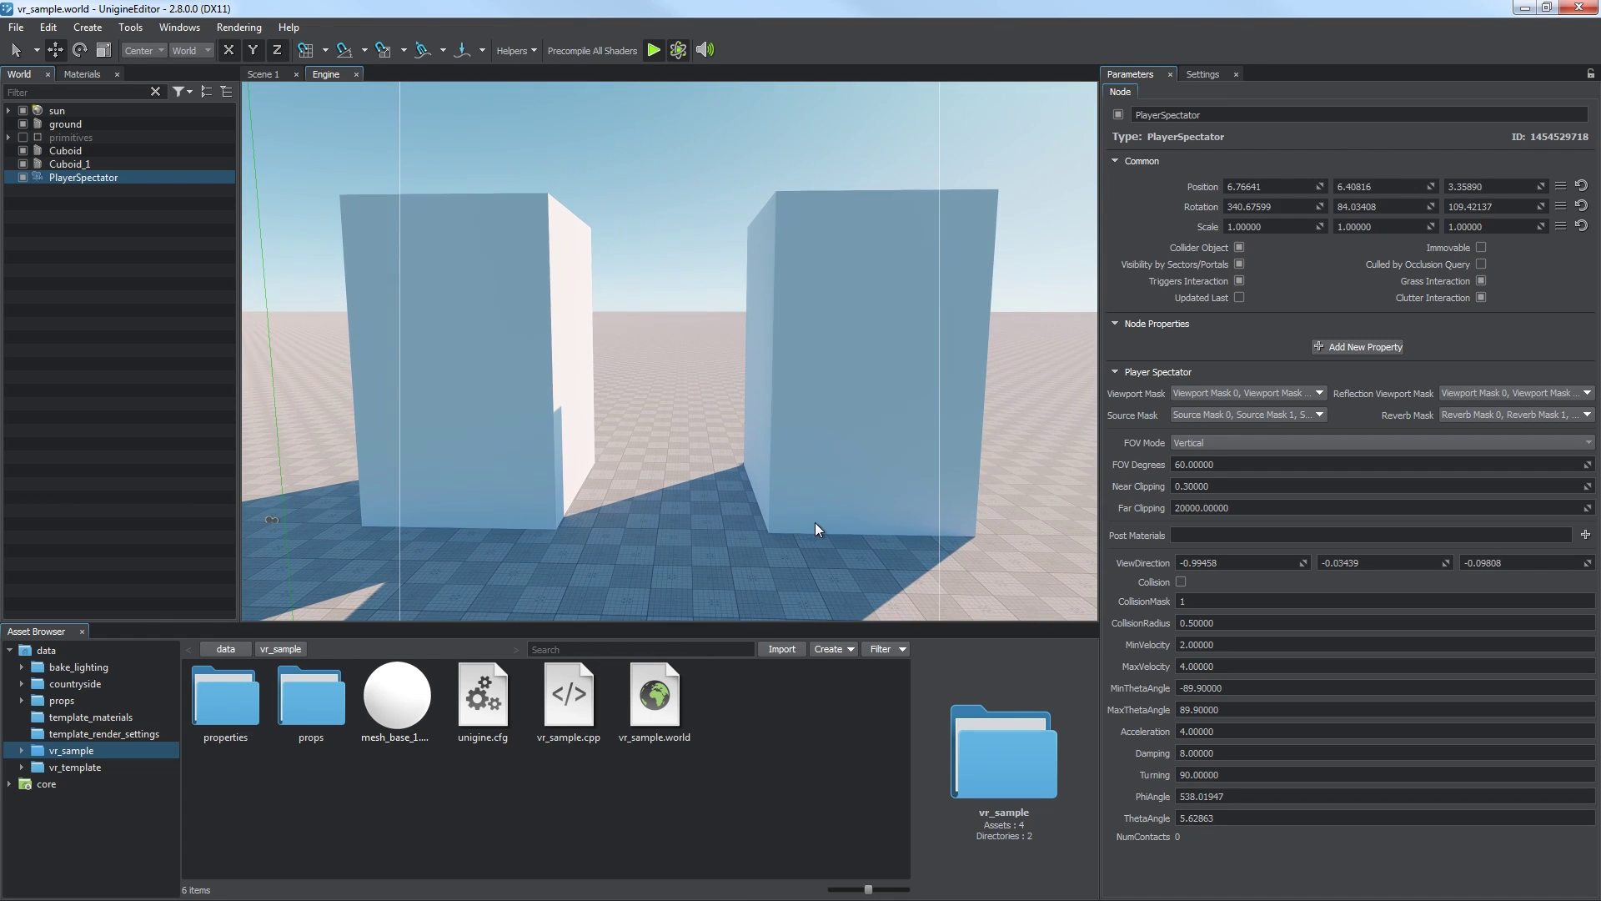
Look over the camera node types and enable Collision on the PlayerSpectator.
click(88, 27)
mouse_move(146, 353)
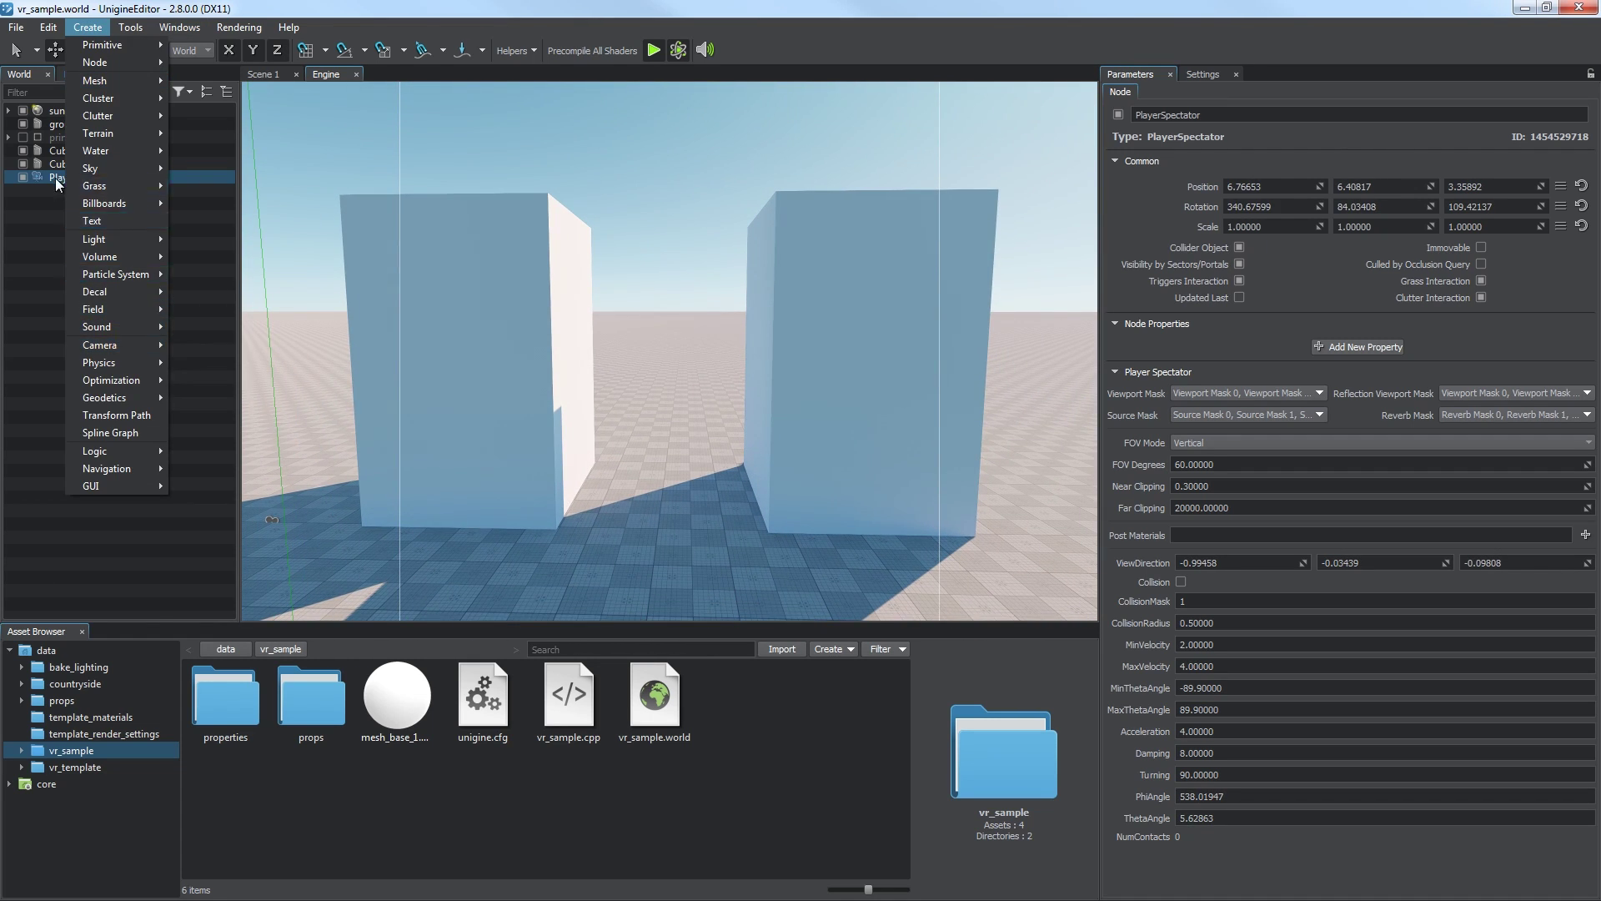
click(490, 386)
click(1180, 582)
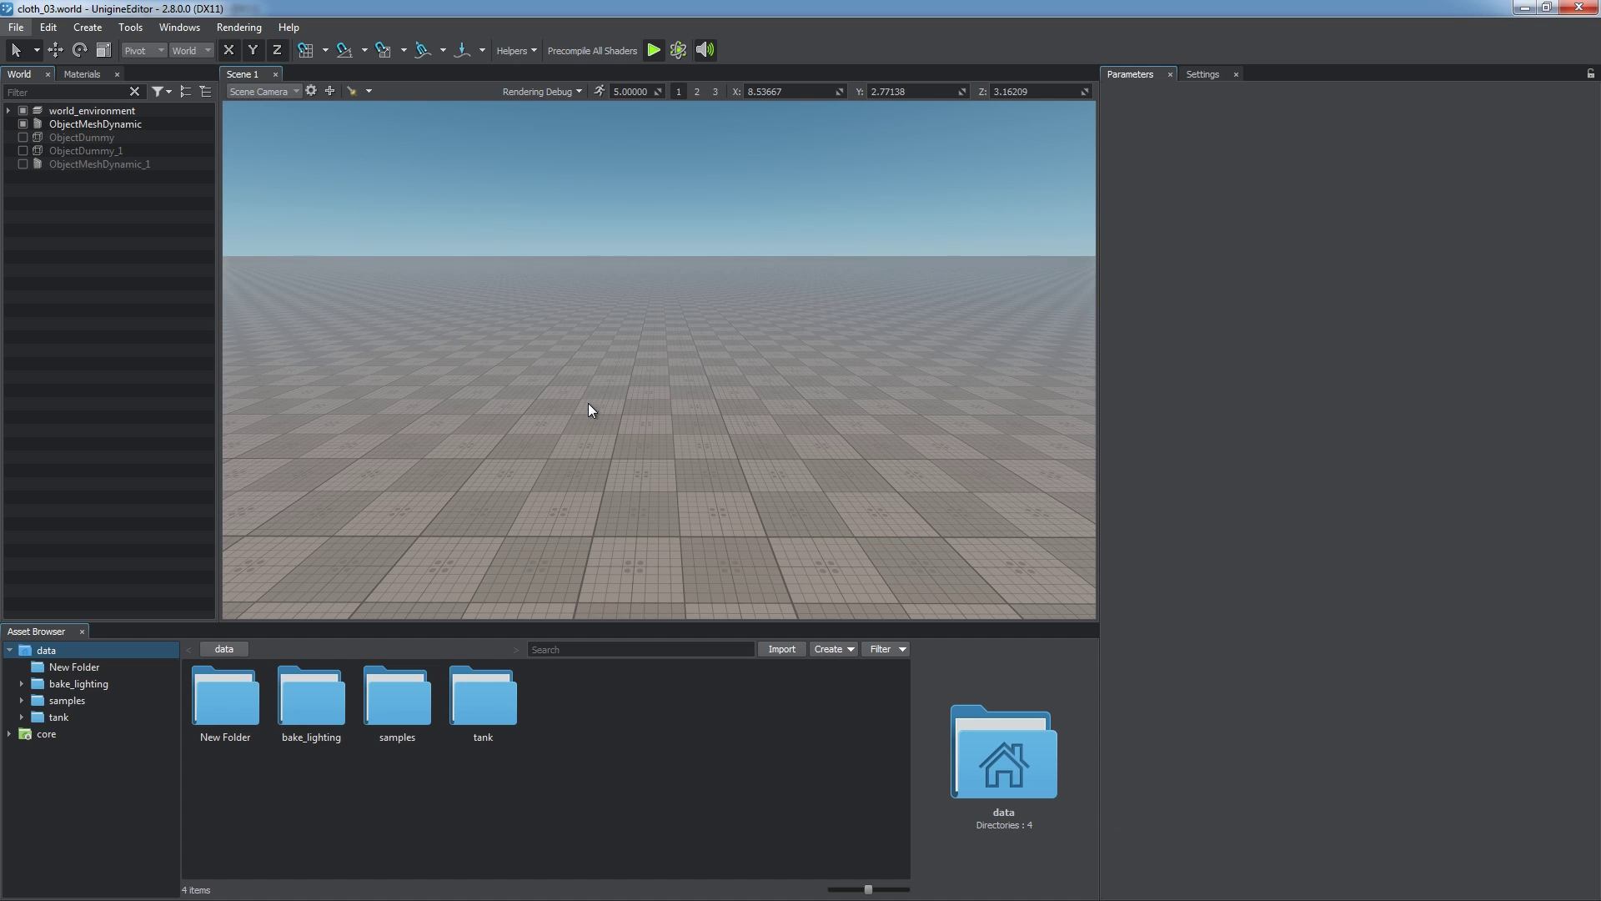
Create an Object Dummy on the ground plane and assign it a Dummy physics body.
click(87, 27)
mouse_move(121, 360)
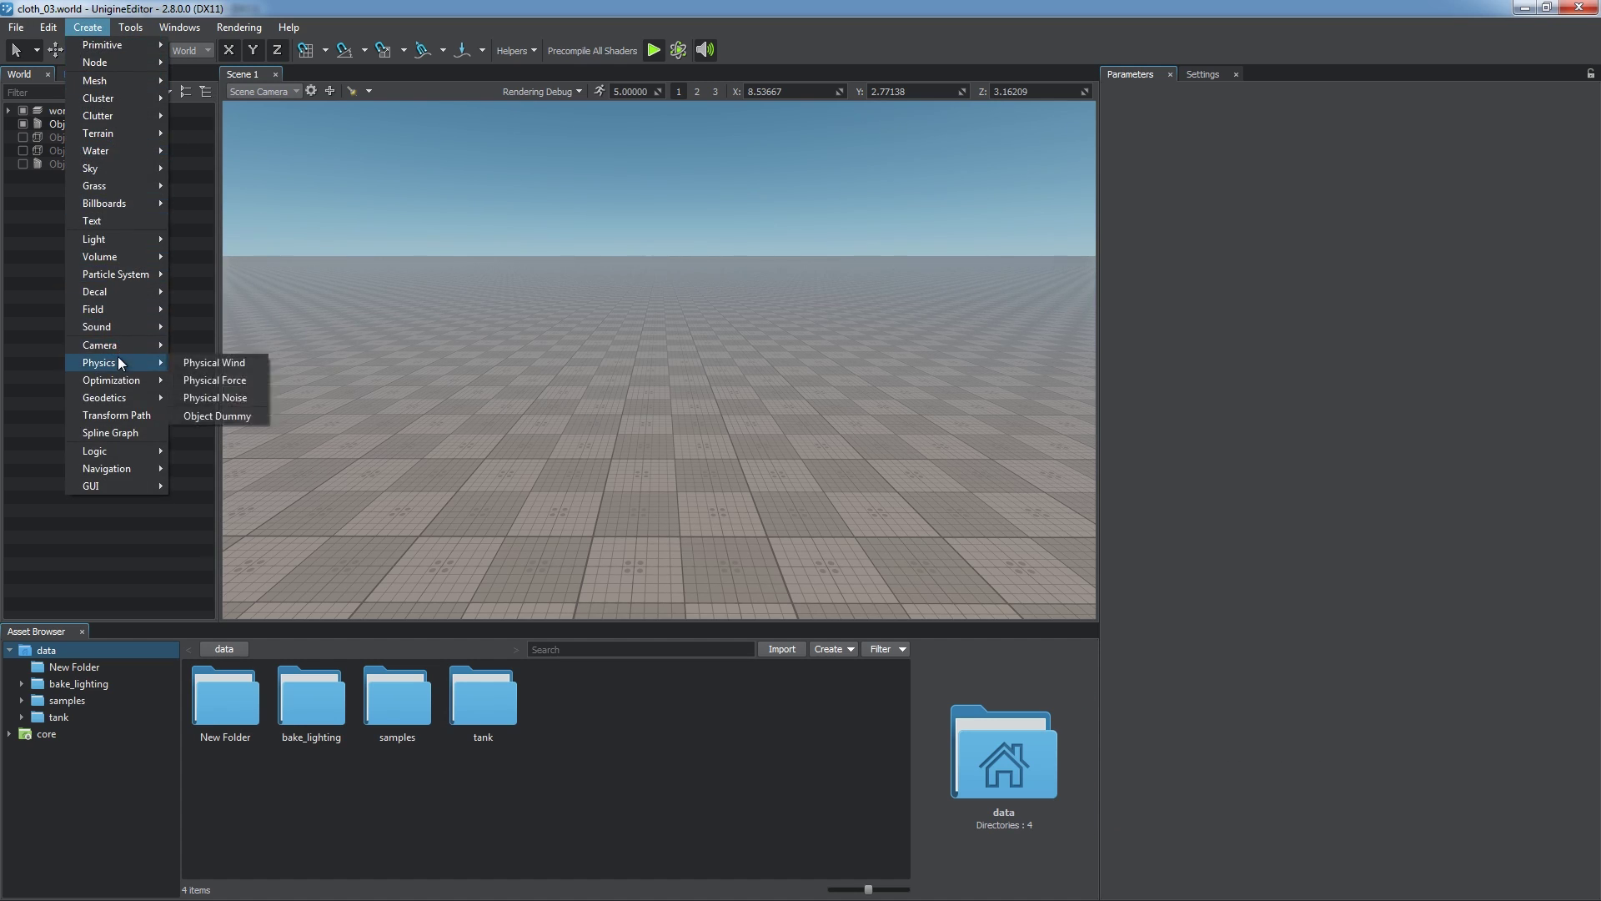
click(207, 418)
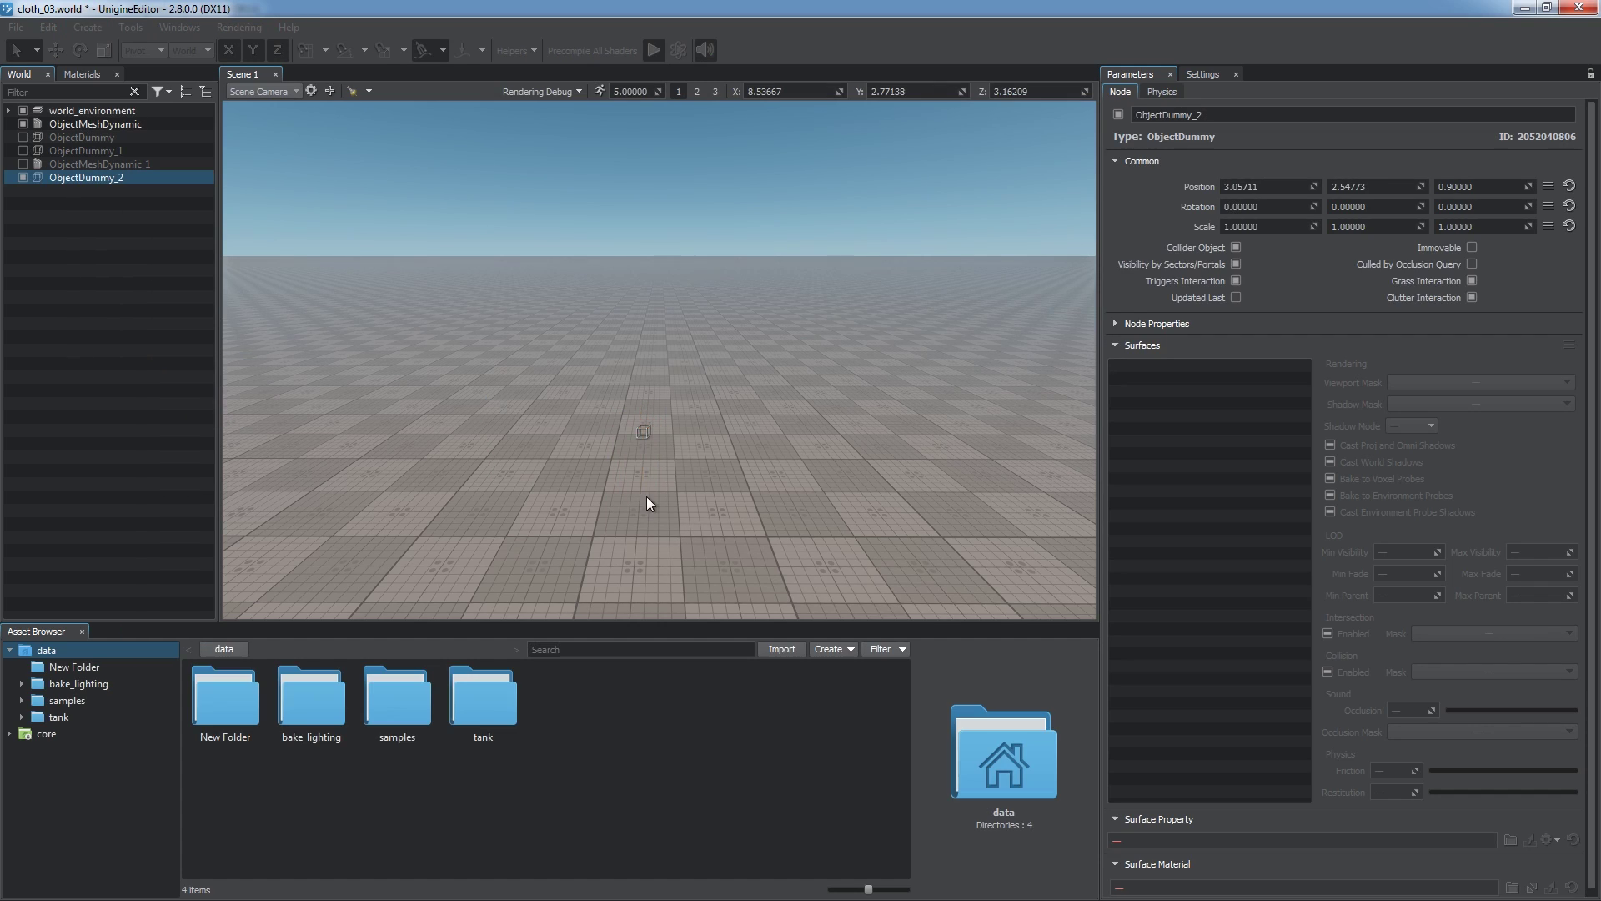
click(1158, 92)
click(1159, 138)
click(1150, 163)
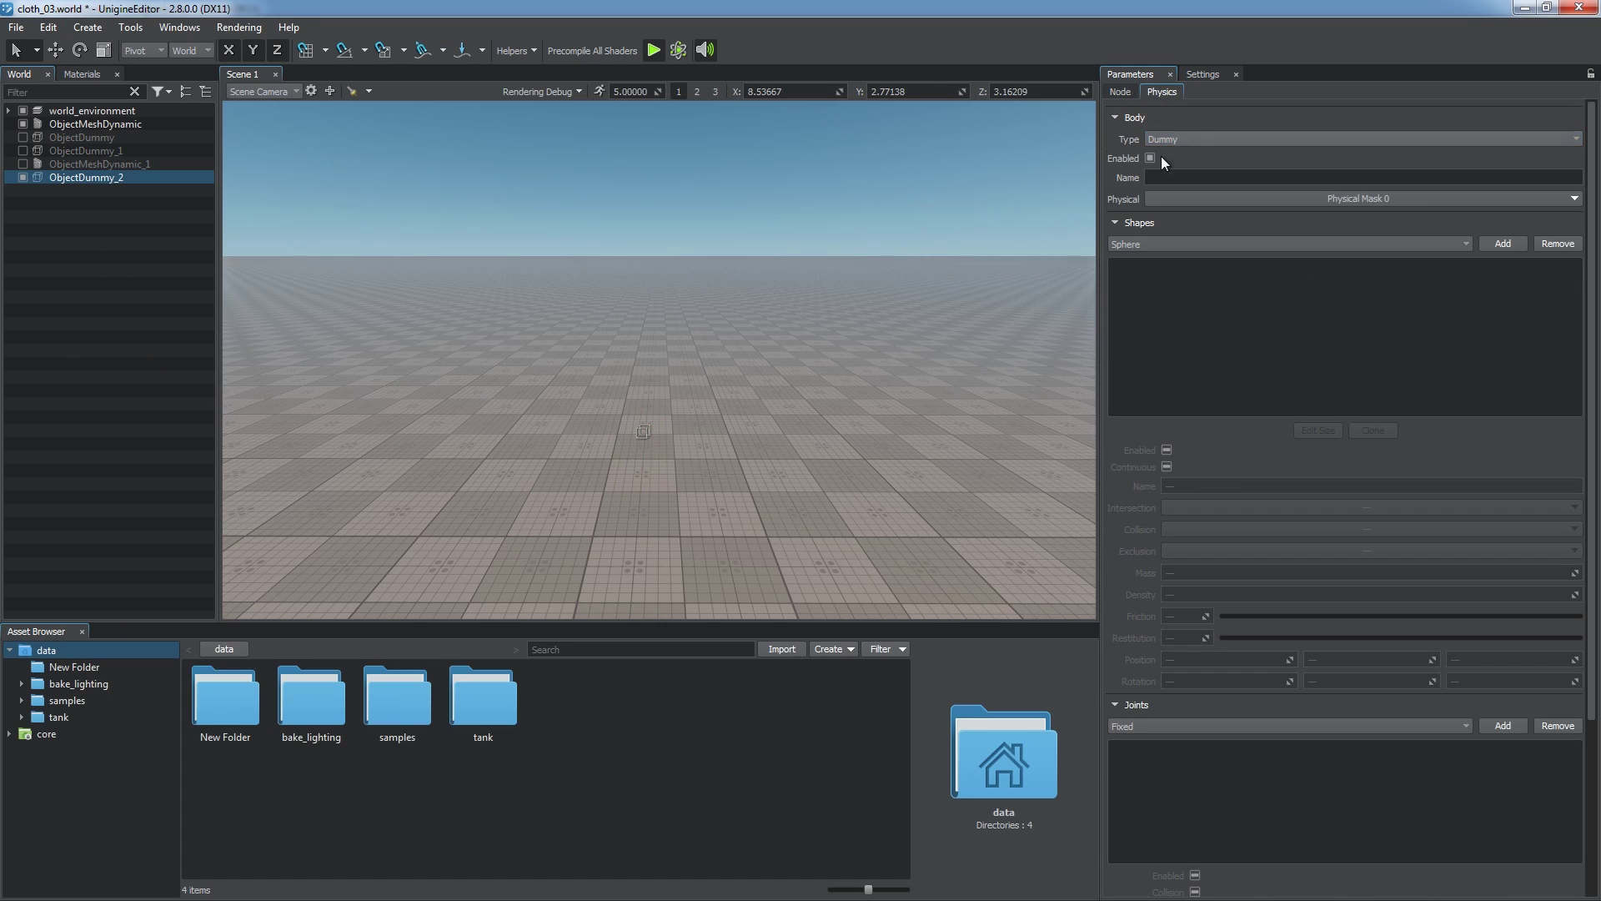
Add a Box shape to the dummy body and resize it to about 9.85 × 9.71 × 2.06.
click(1159, 244)
click(1158, 292)
click(1503, 243)
click(1364, 266)
click(1318, 409)
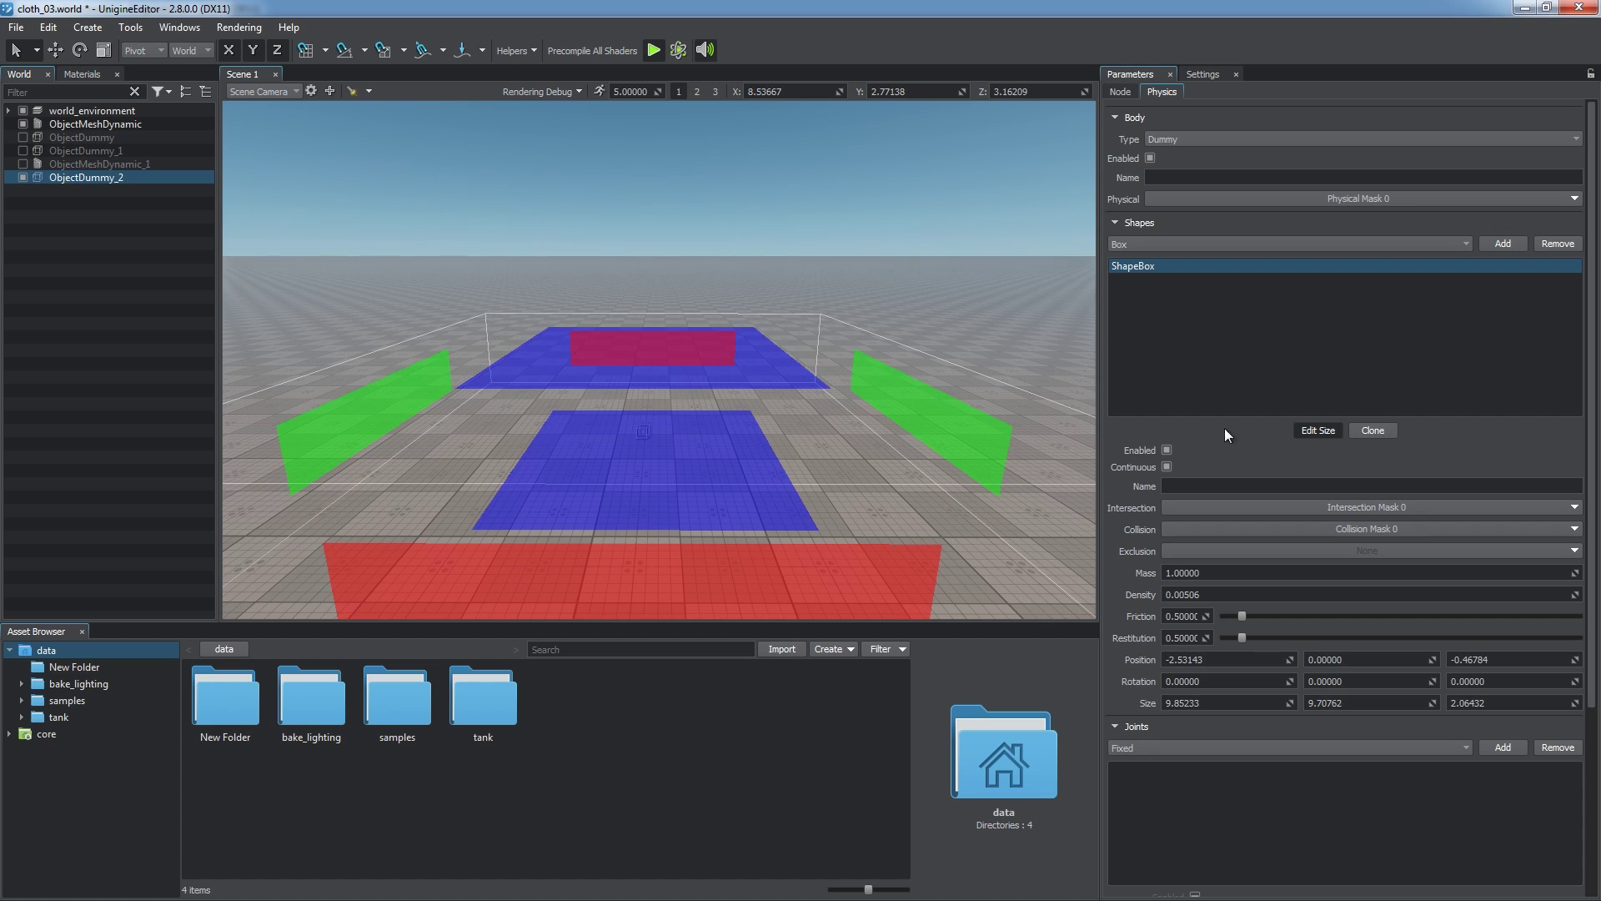
click(1319, 431)
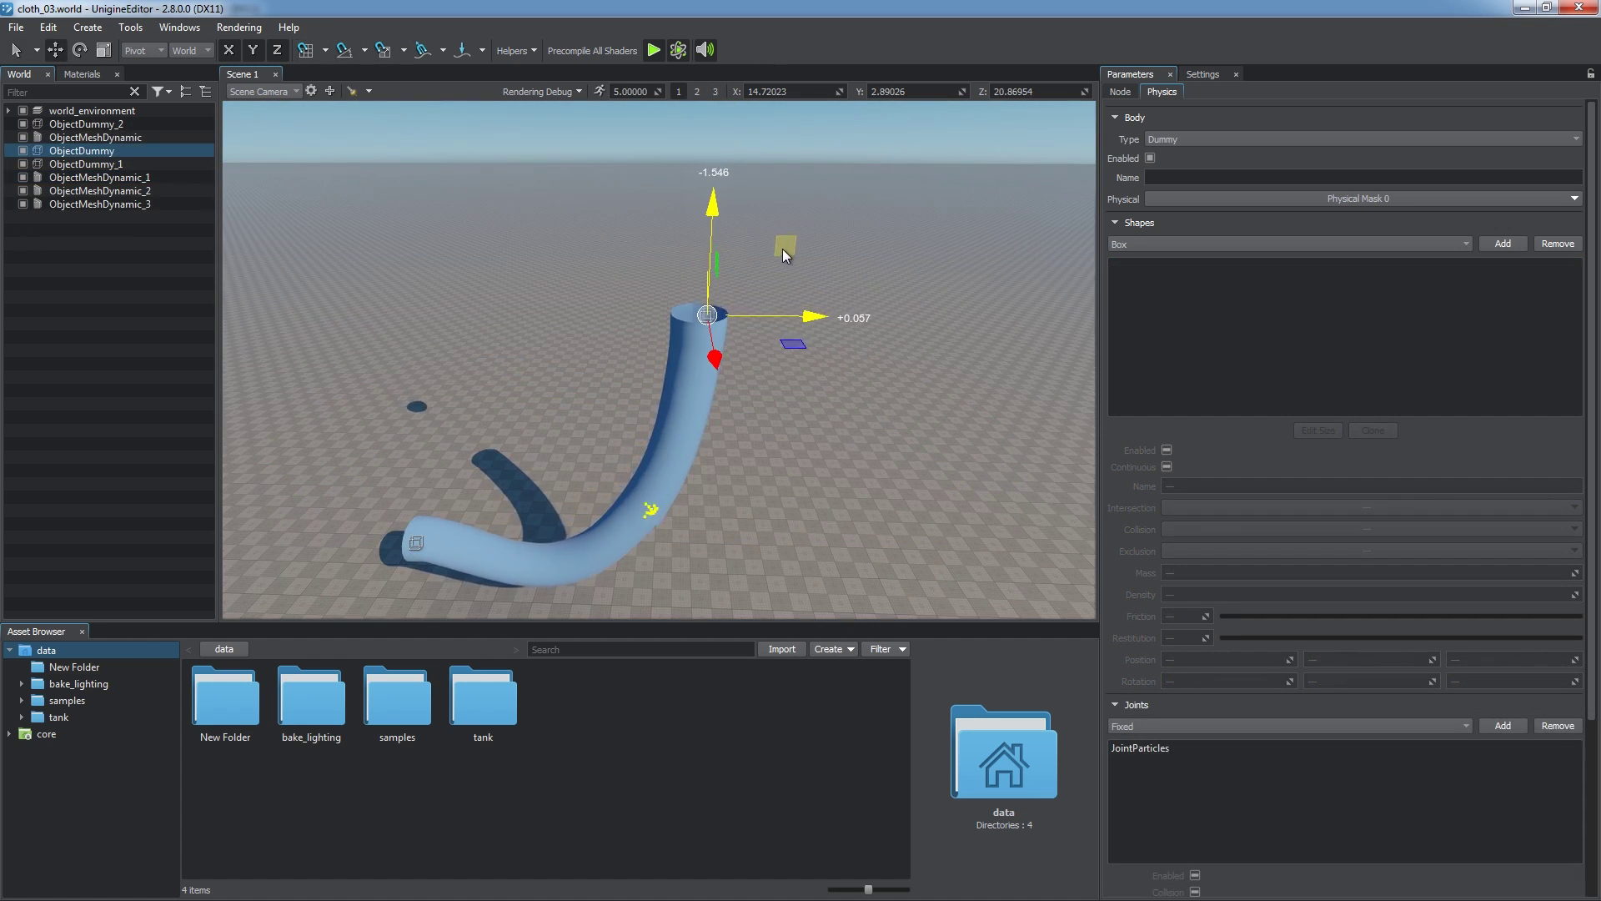
Move ObjectDummy at the upper end of the blue tube to pull the attached tube along.
drag(773, 281, 806, 313)
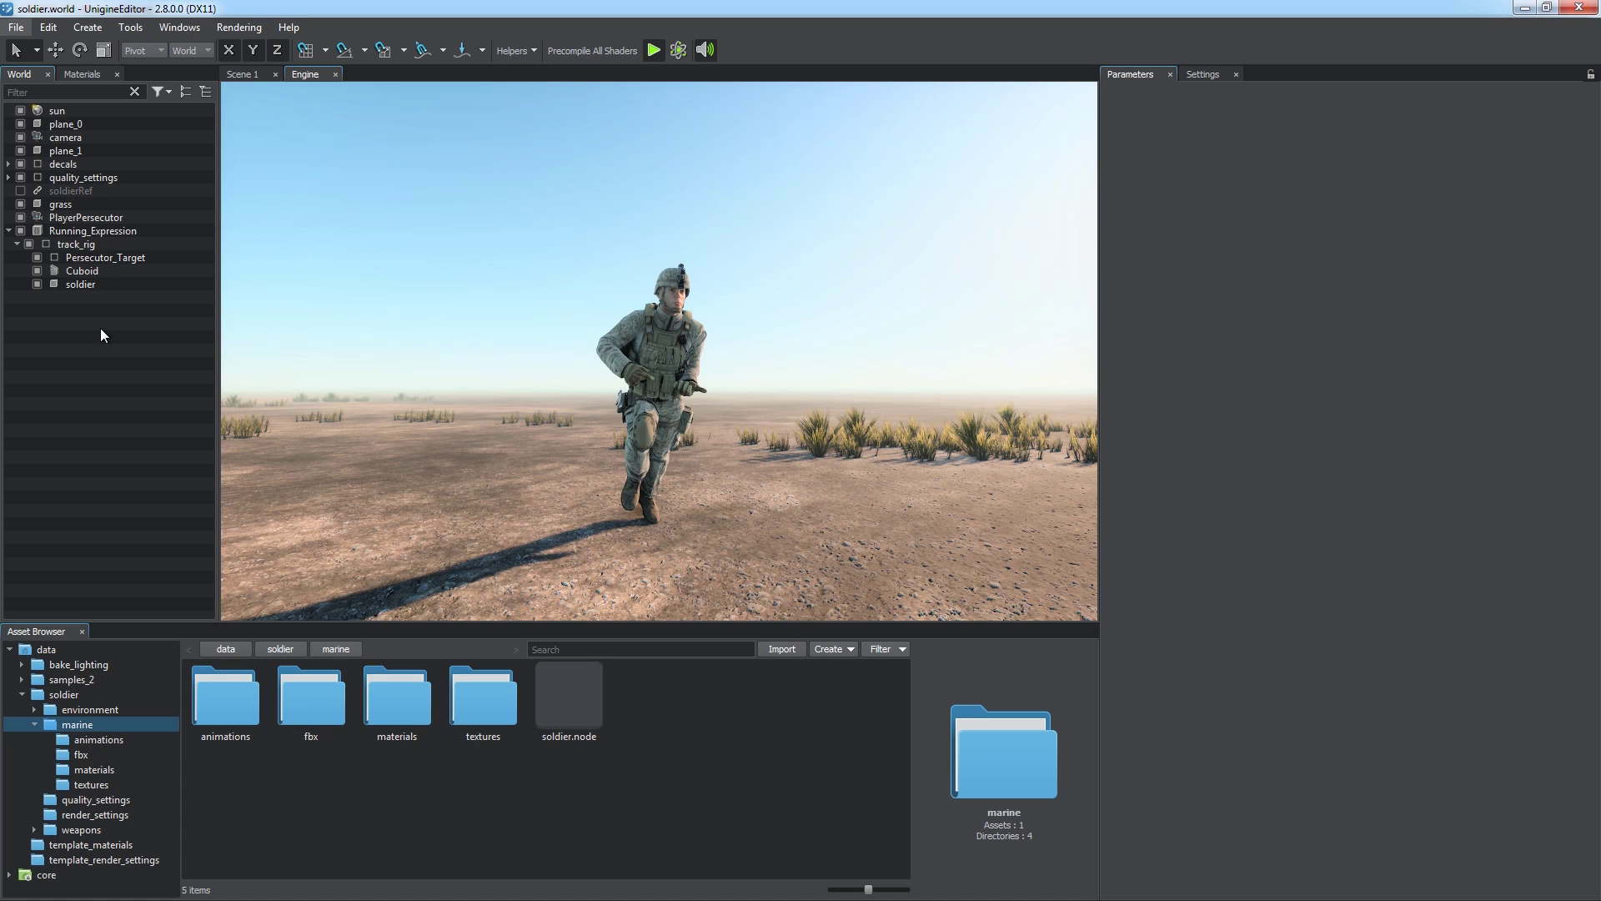
Select the soldier under track_rig and set its physics body type to RagDoll.
click(118, 284)
click(1159, 93)
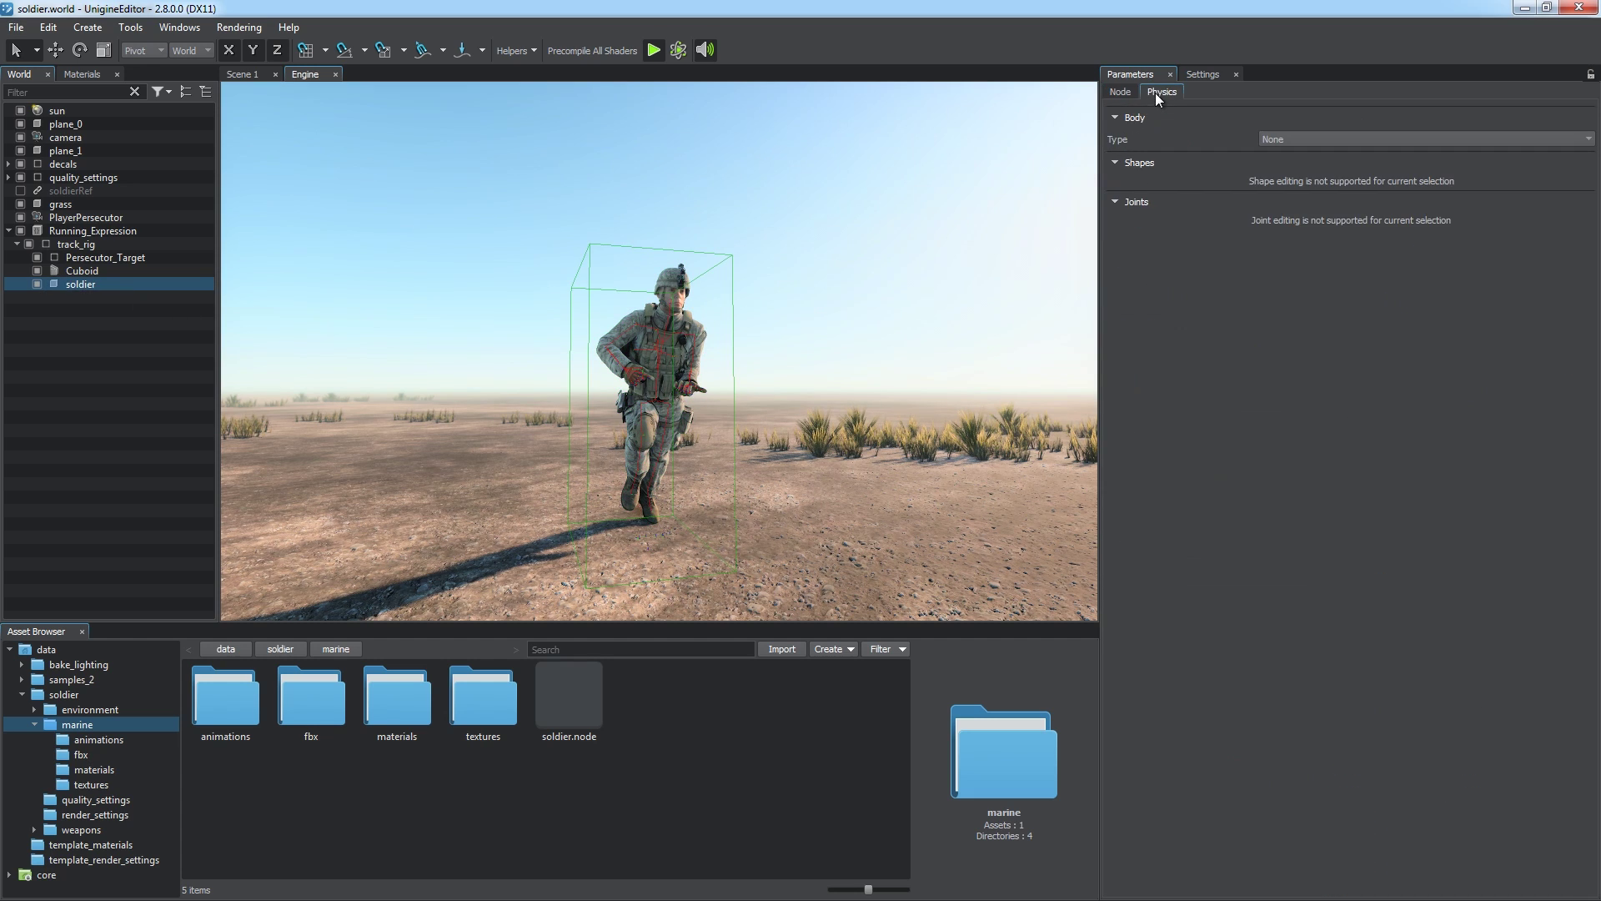
click(1292, 137)
click(1304, 181)
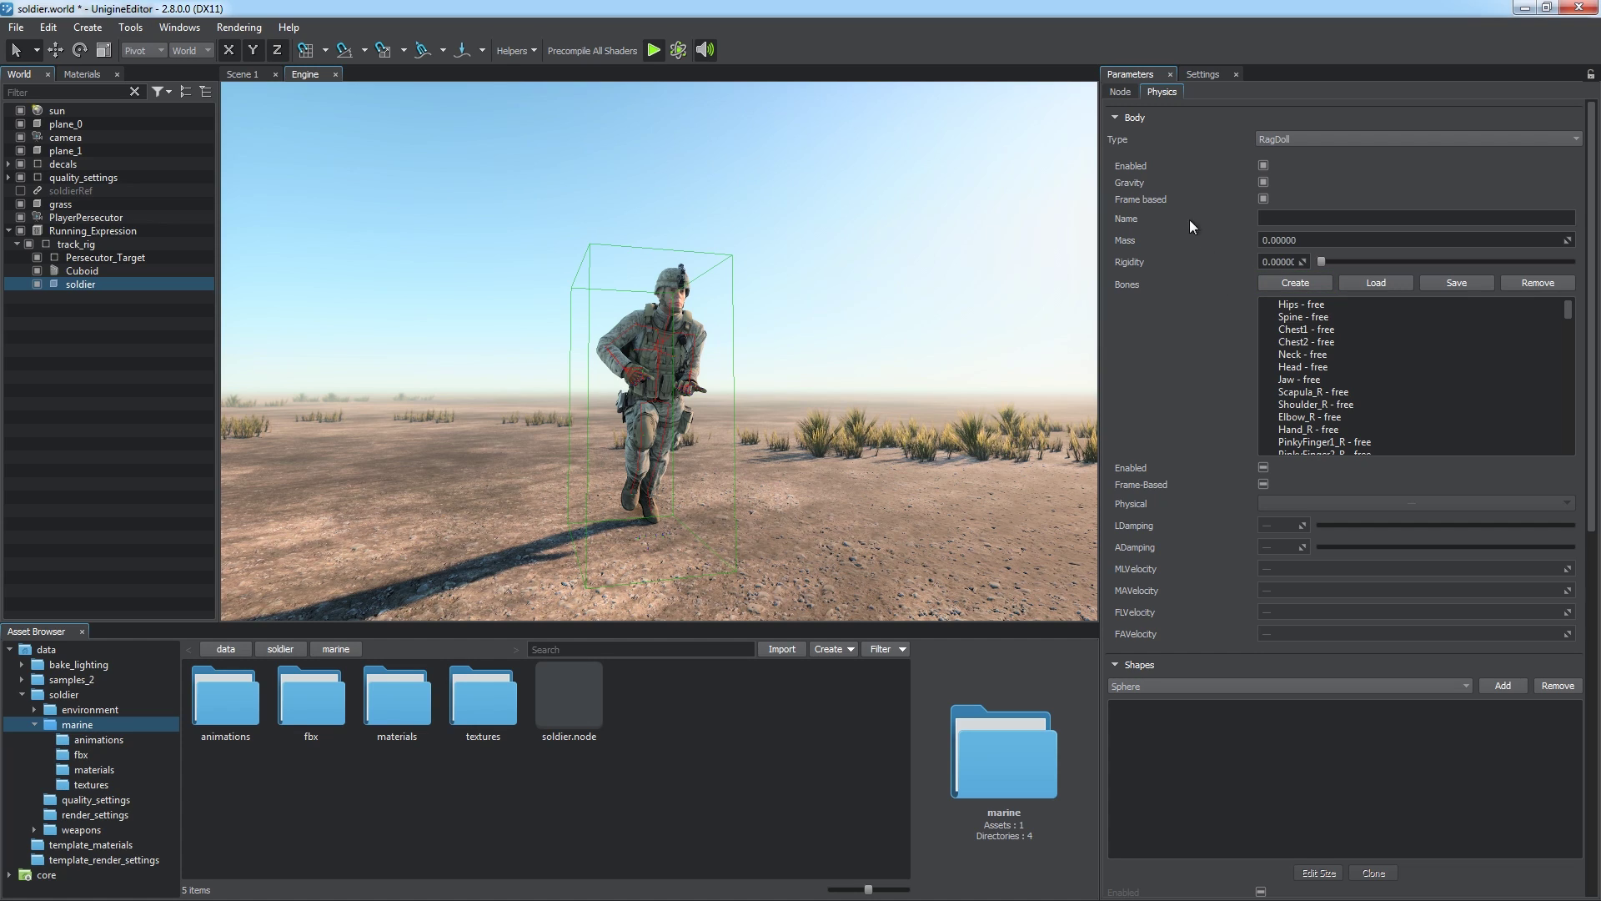
Assign reference_pose.anim as the soldier's preview animation and play it.
click(1117, 91)
click(125, 739)
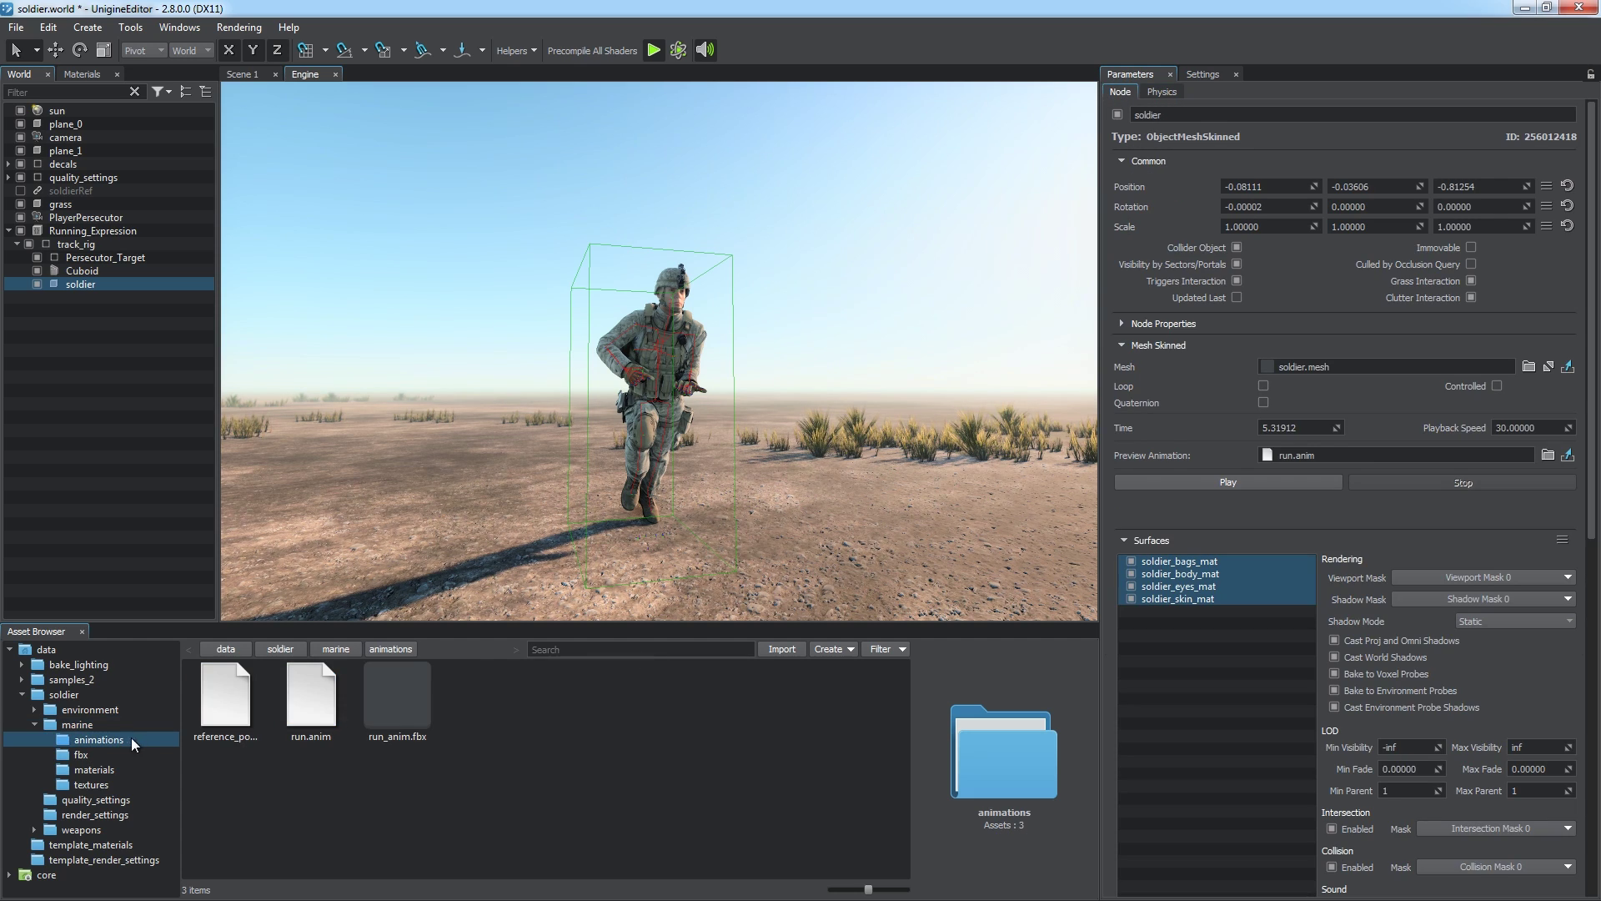
drag(225, 697, 1306, 459)
click(1302, 481)
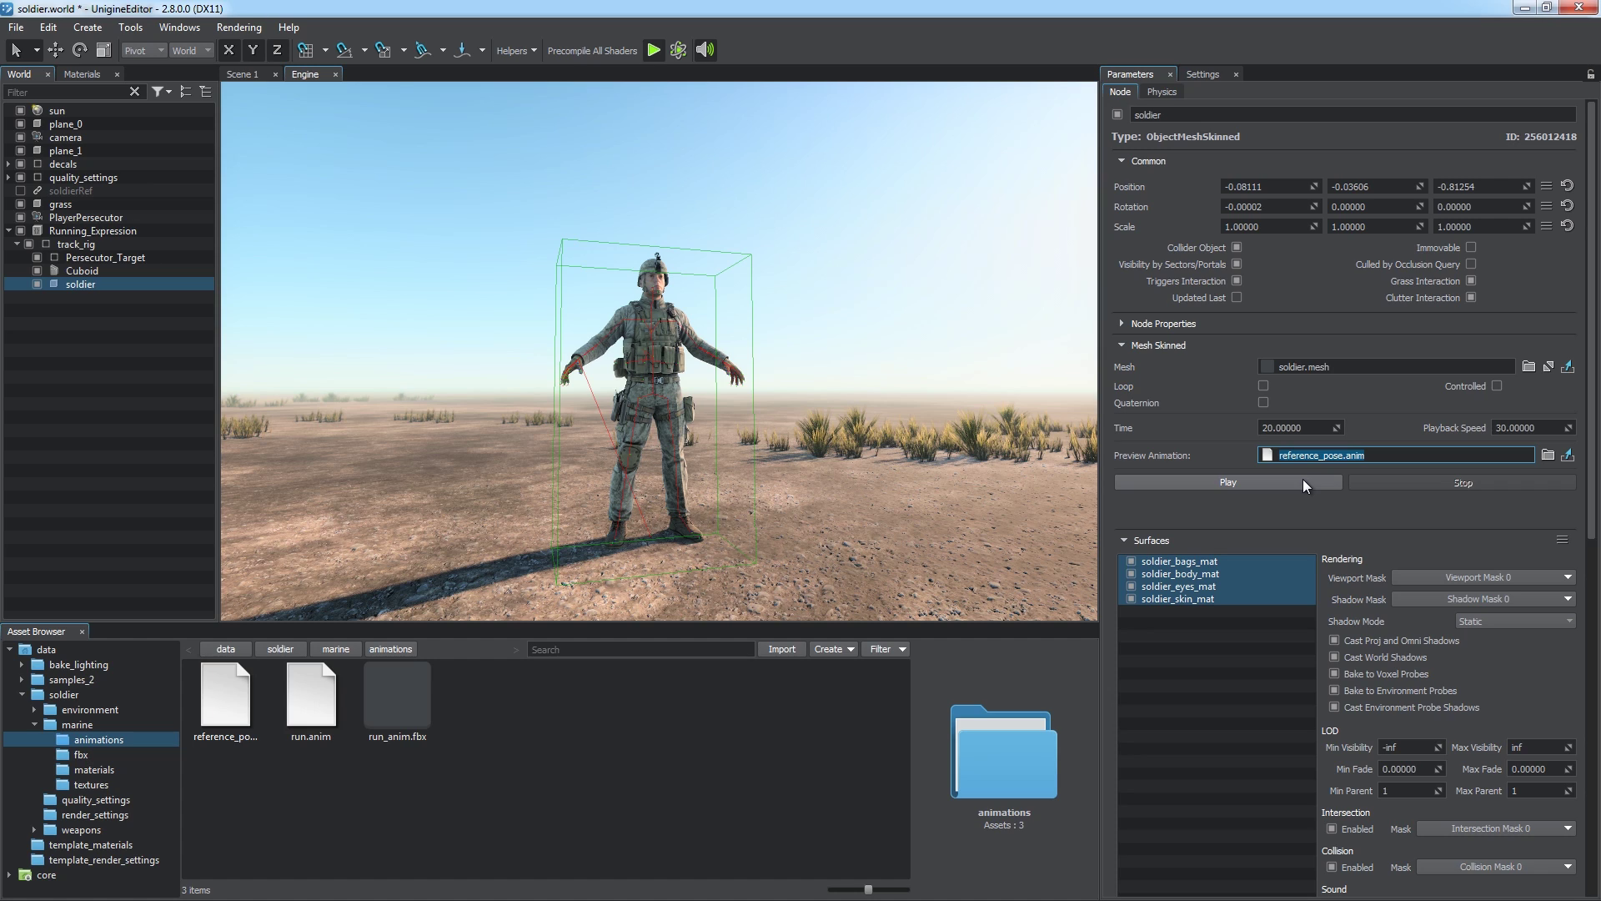
Generate the soldier's ragdoll bones with a total mass of 80, leaving Capsule Shape off.
click(1162, 90)
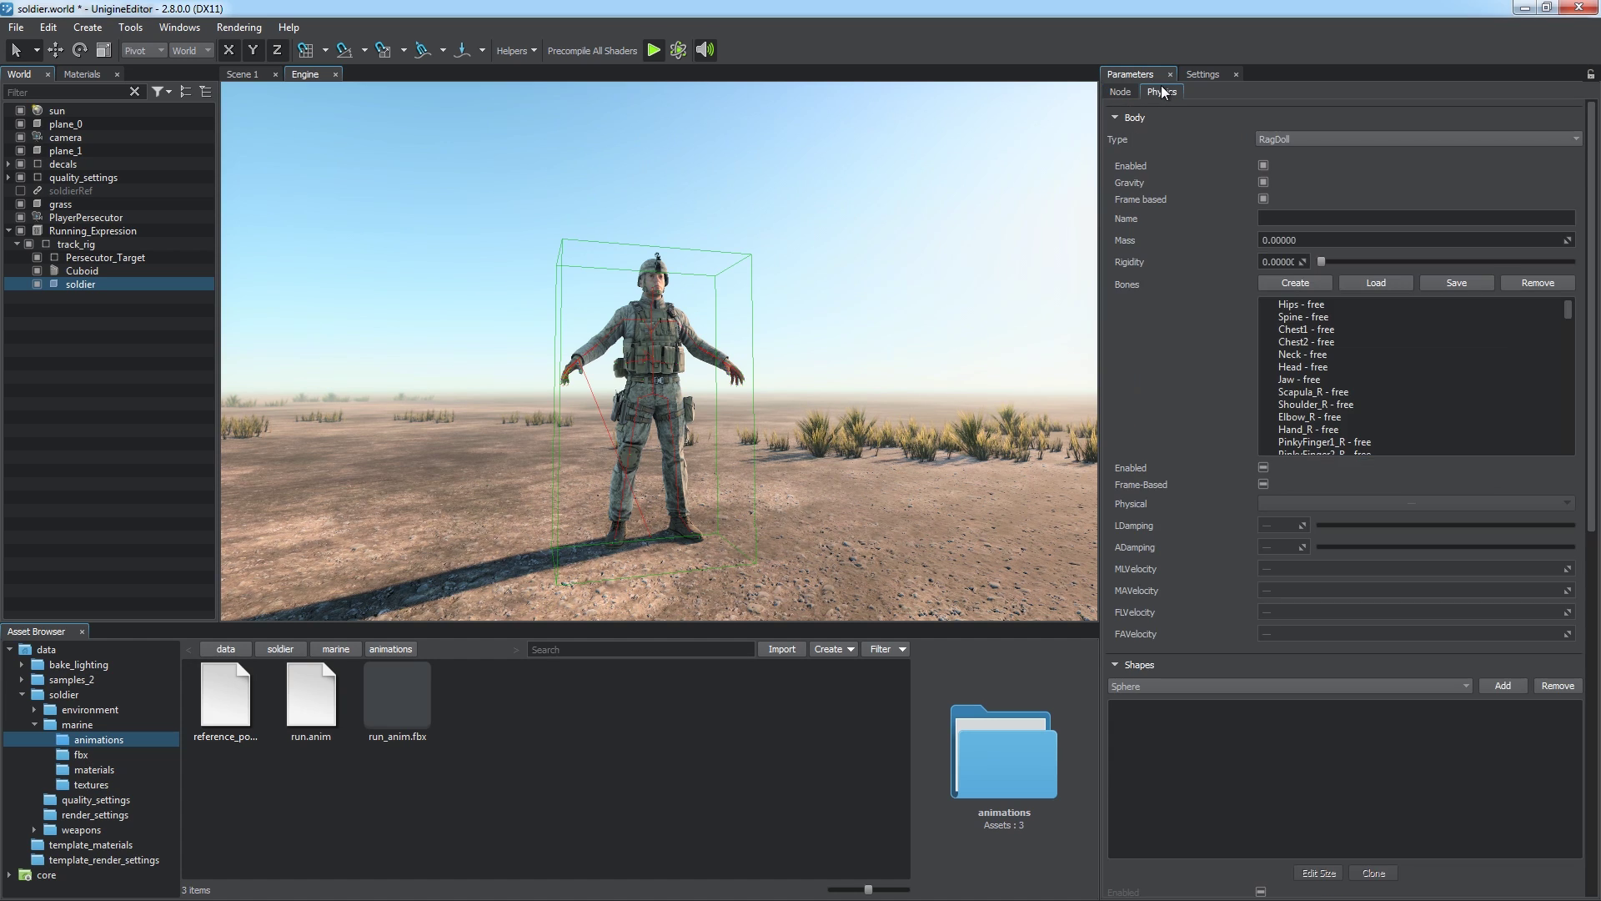
click(1288, 282)
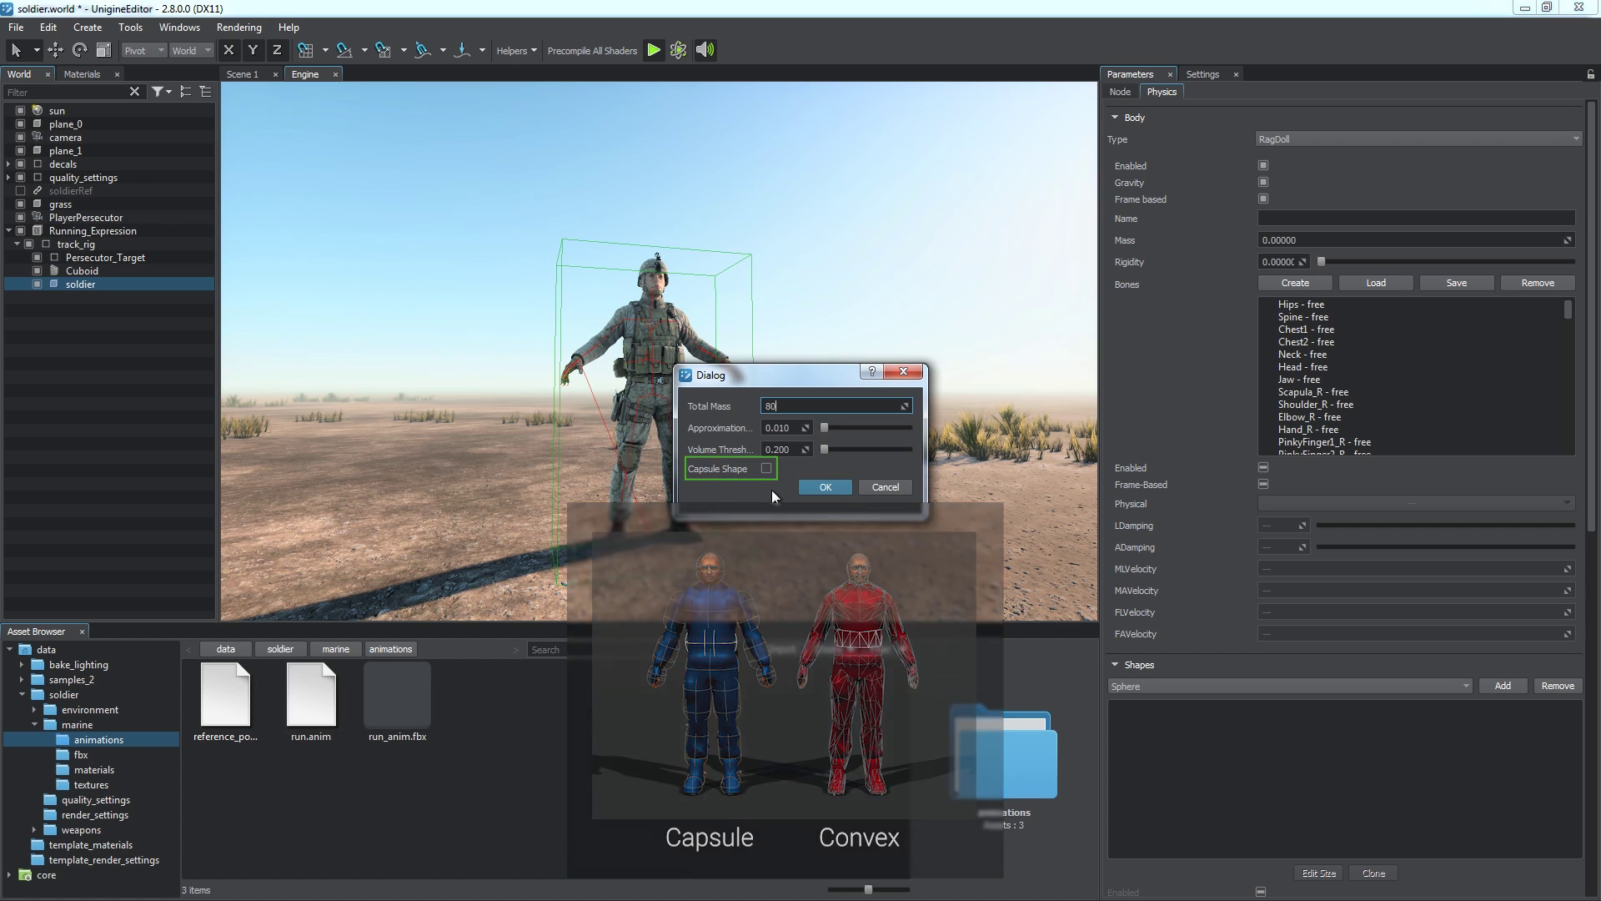
click(823, 487)
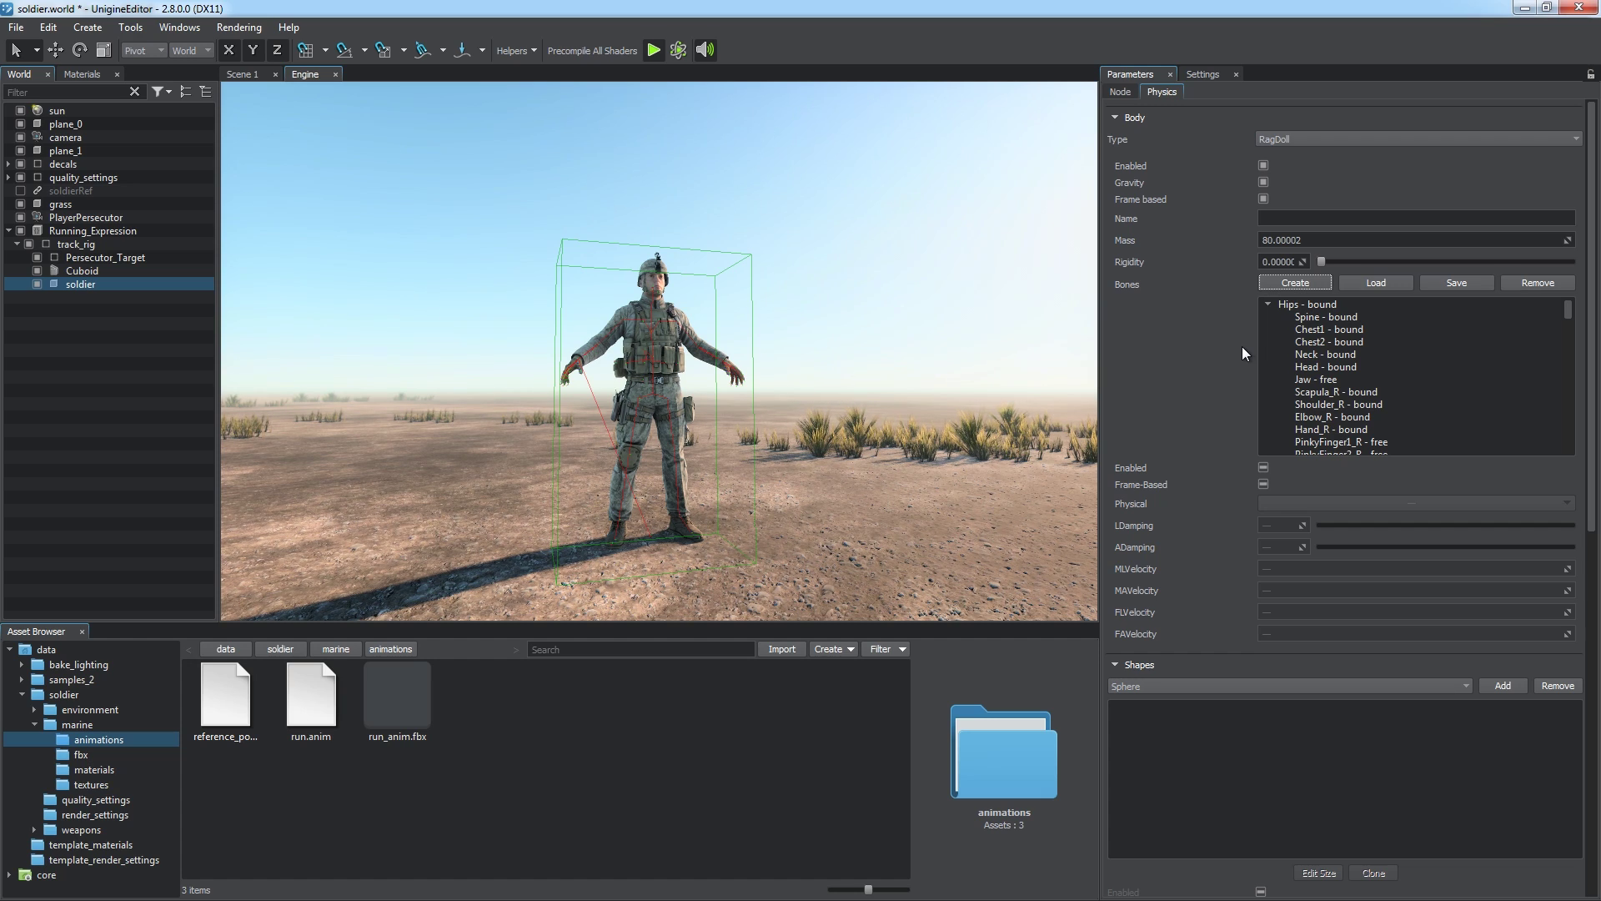
Assign run.anim as the soldier's preview animation, enable Loop, and play it.
click(1128, 95)
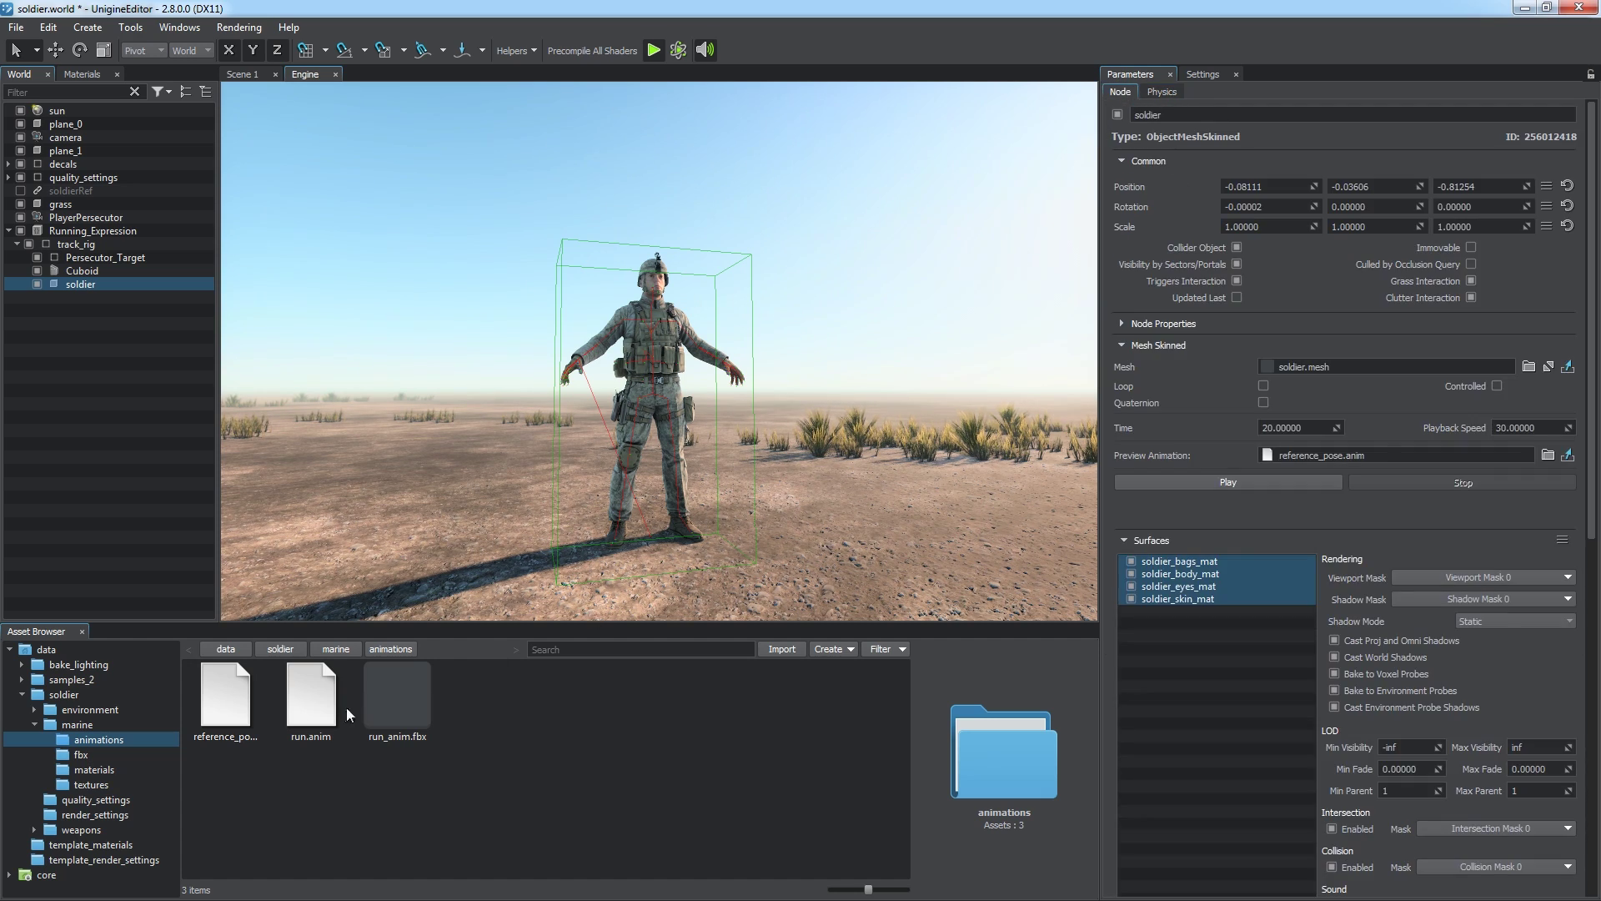
drag(998, 579, 1349, 457)
click(1263, 385)
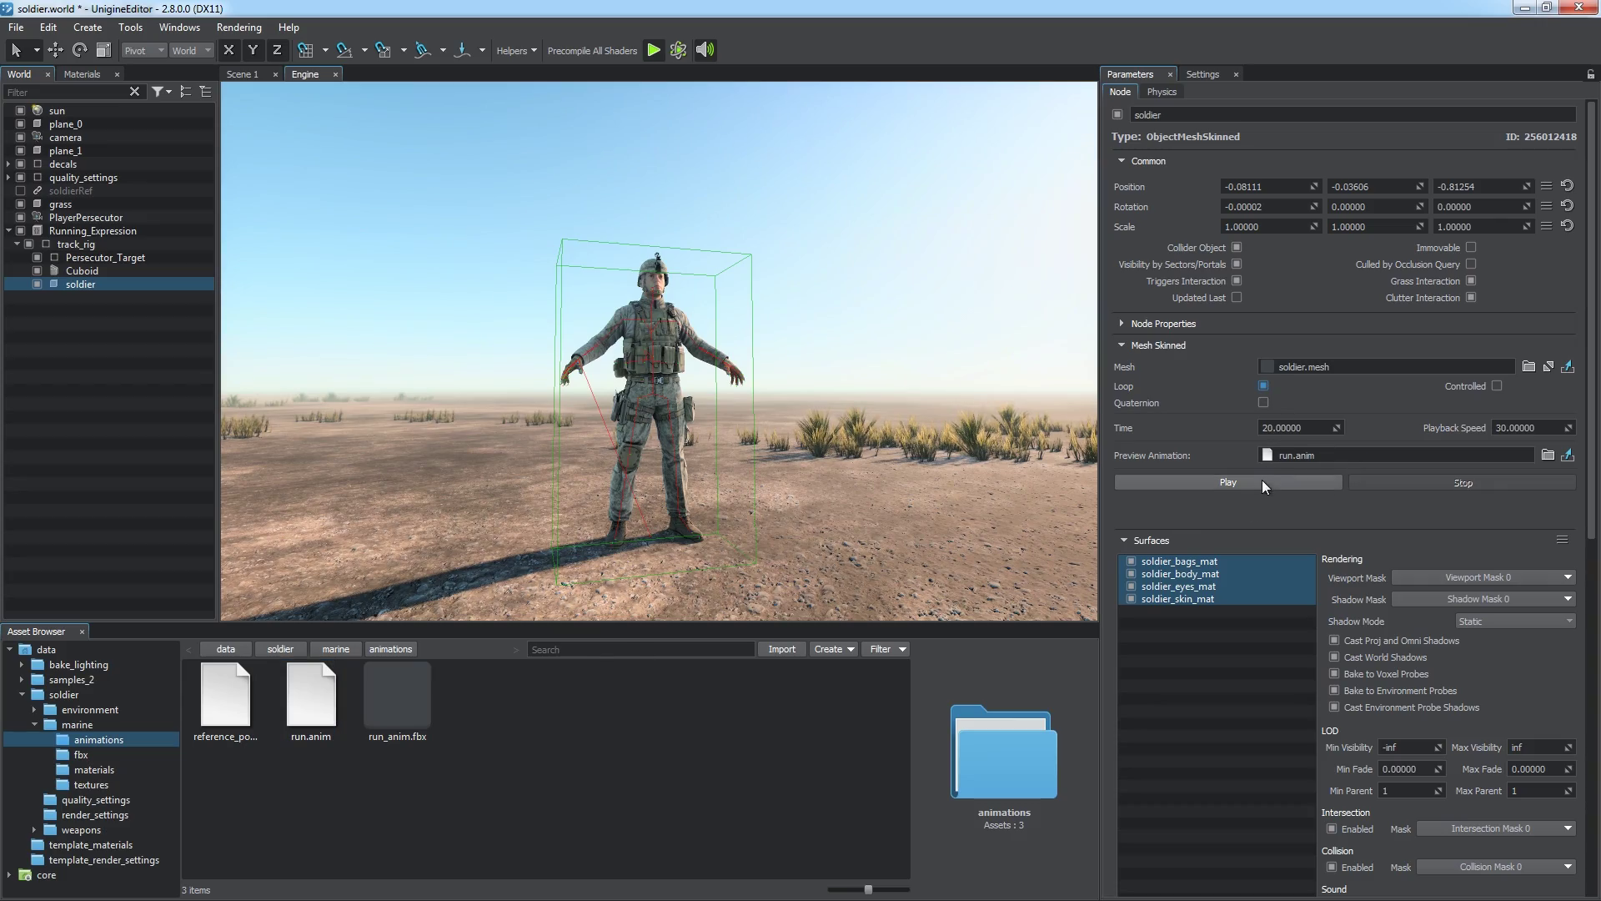
click(1262, 482)
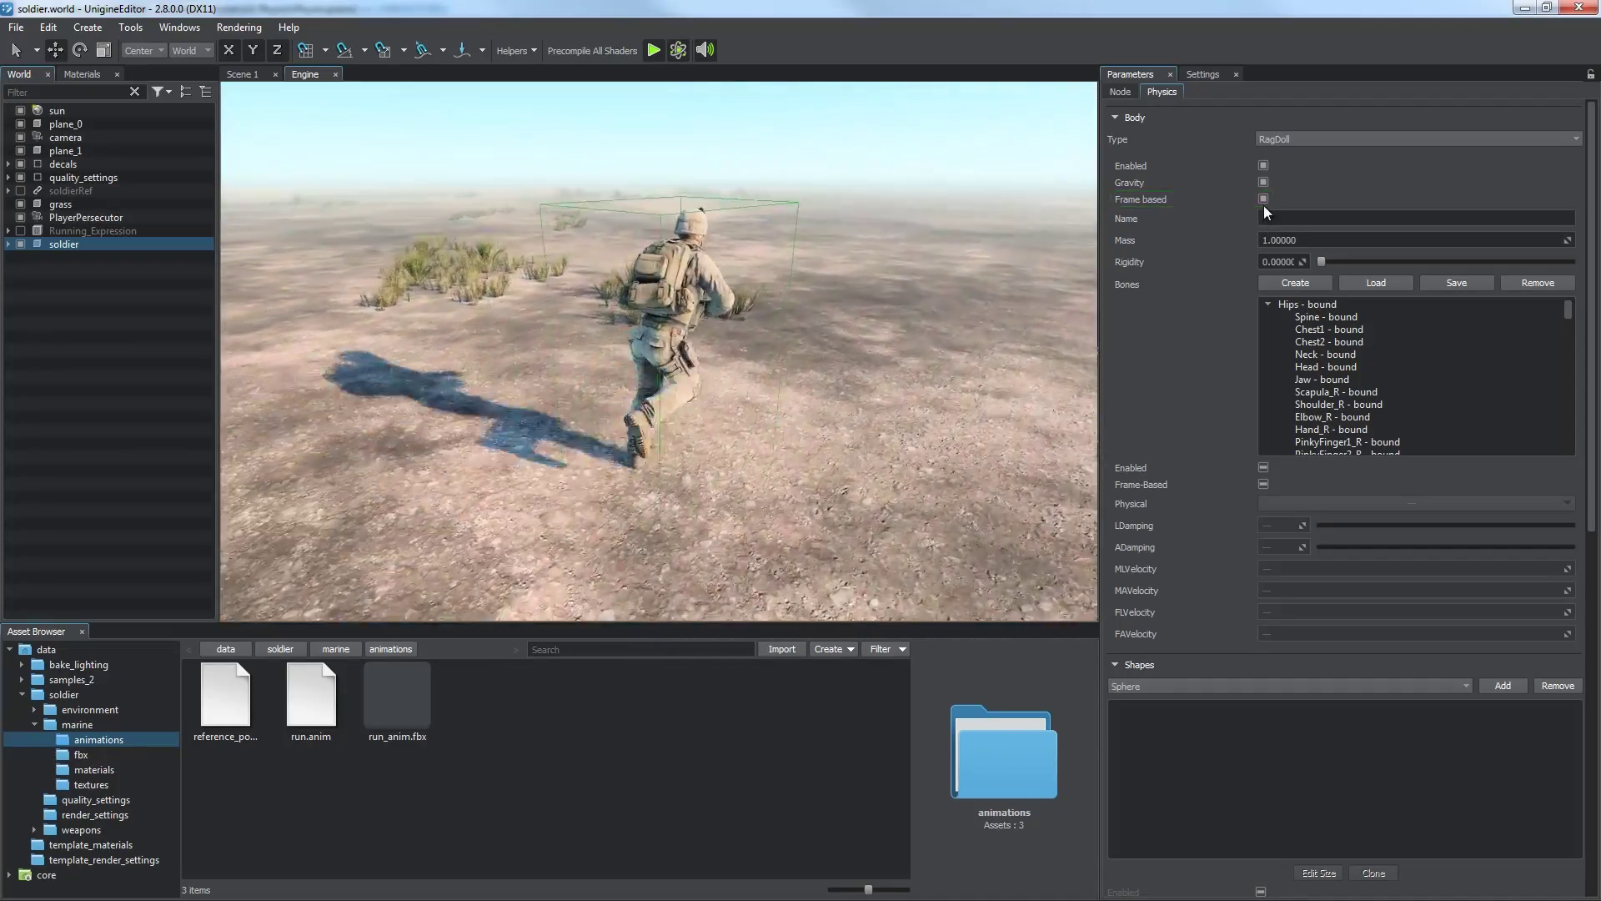
Toggle the soldier ragdoll's overall Frame based option and the Frame-Based option of its Neck, Head and Jaw bones.
click(1262, 198)
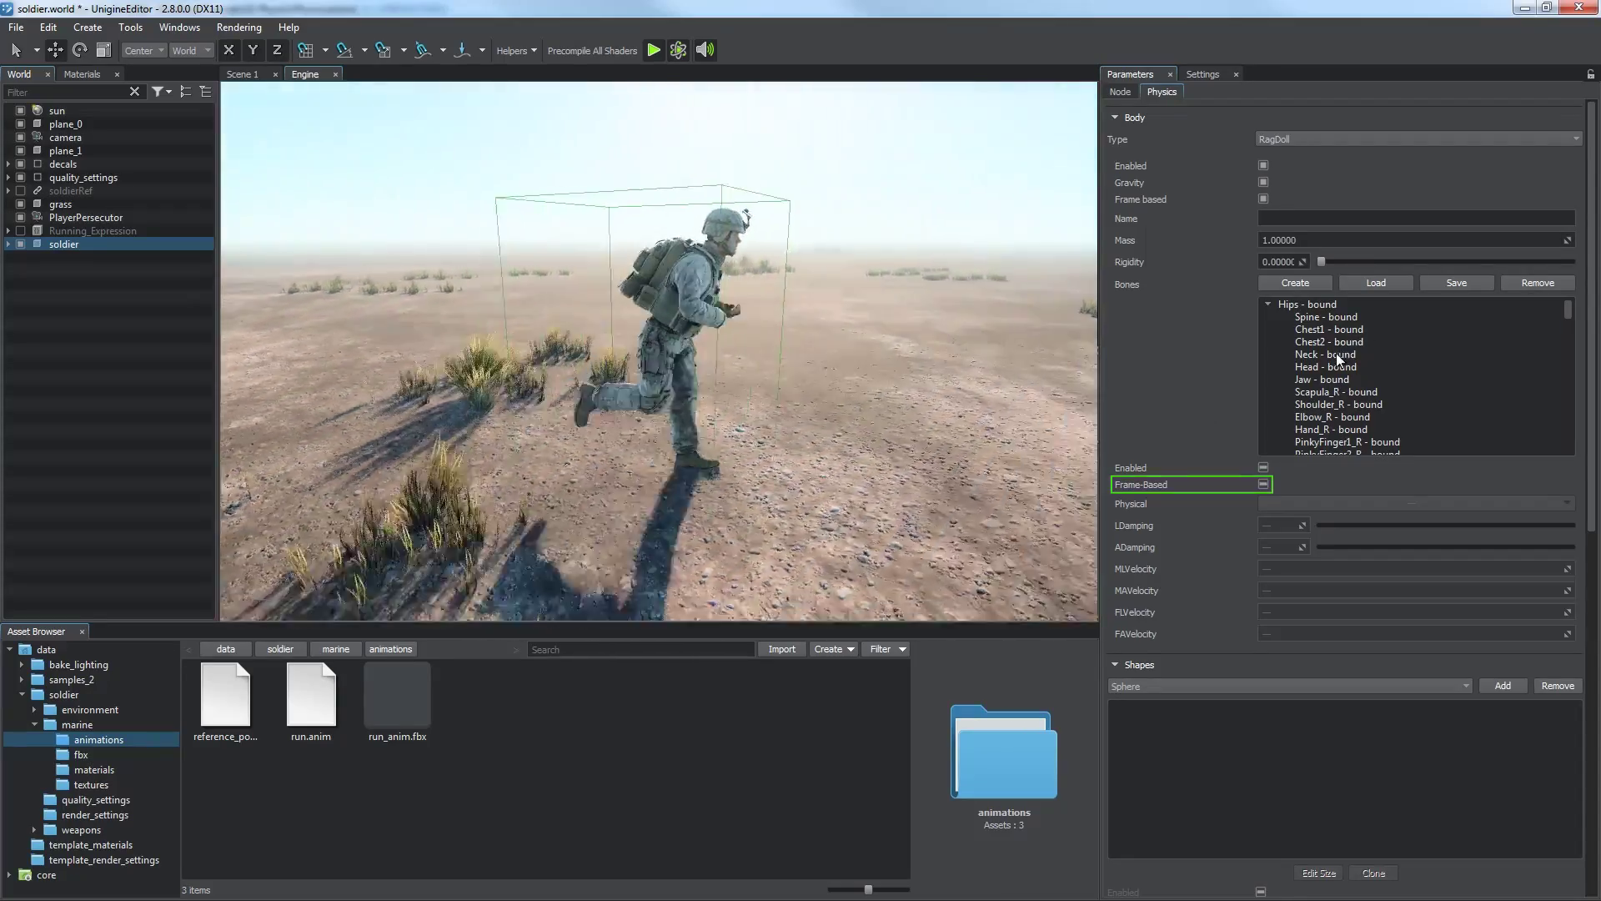
click(1334, 353)
shift+click(1312, 380)
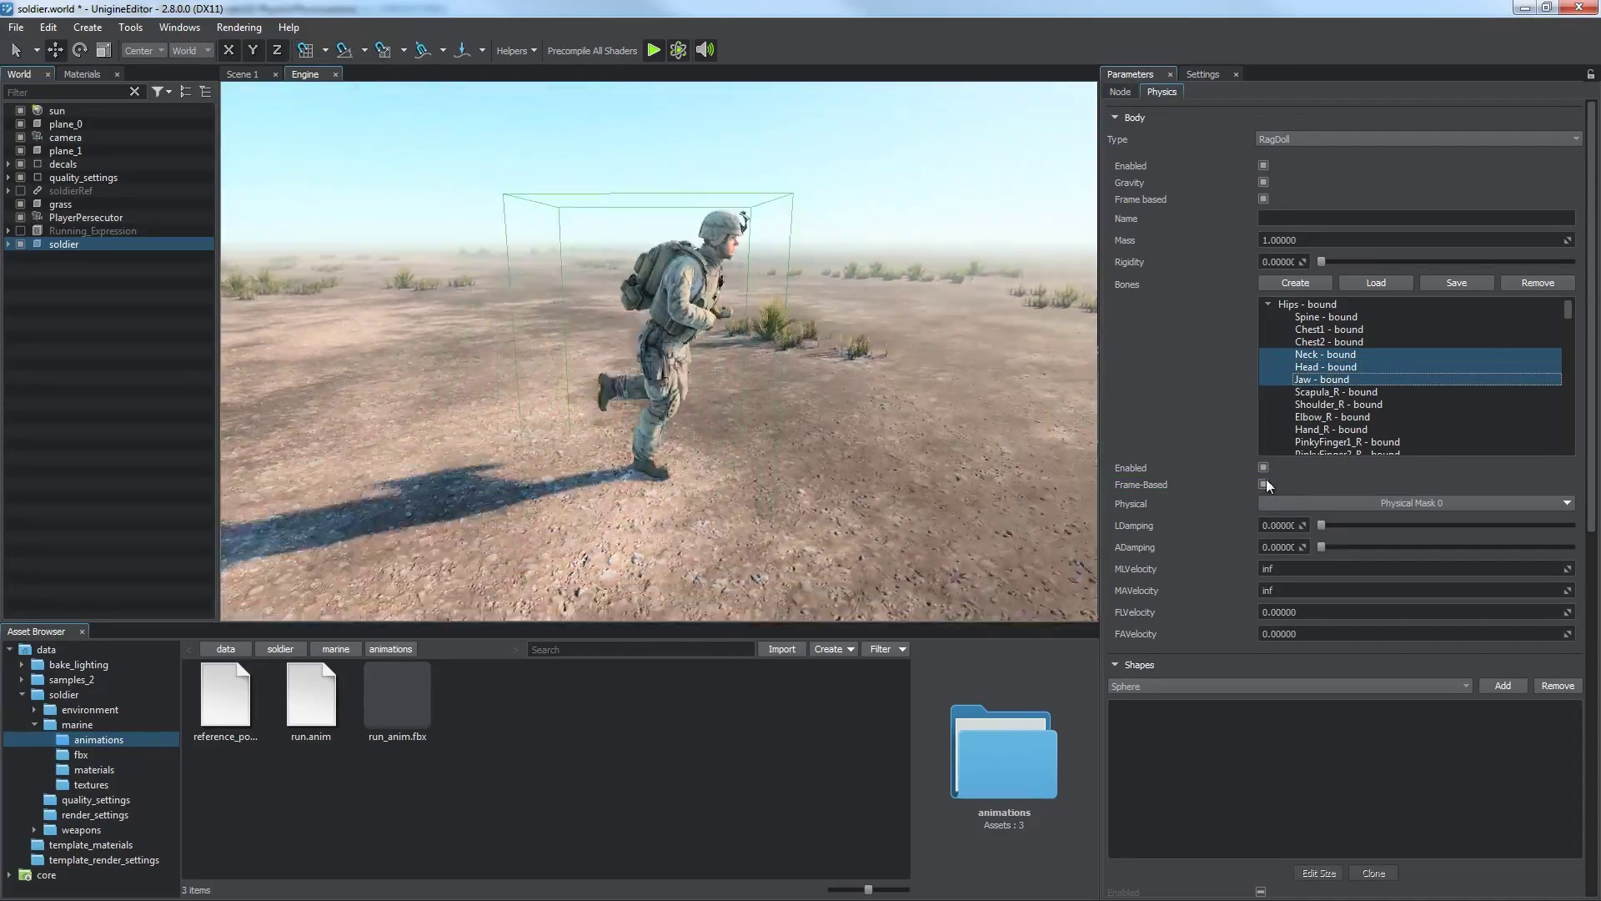
click(1263, 484)
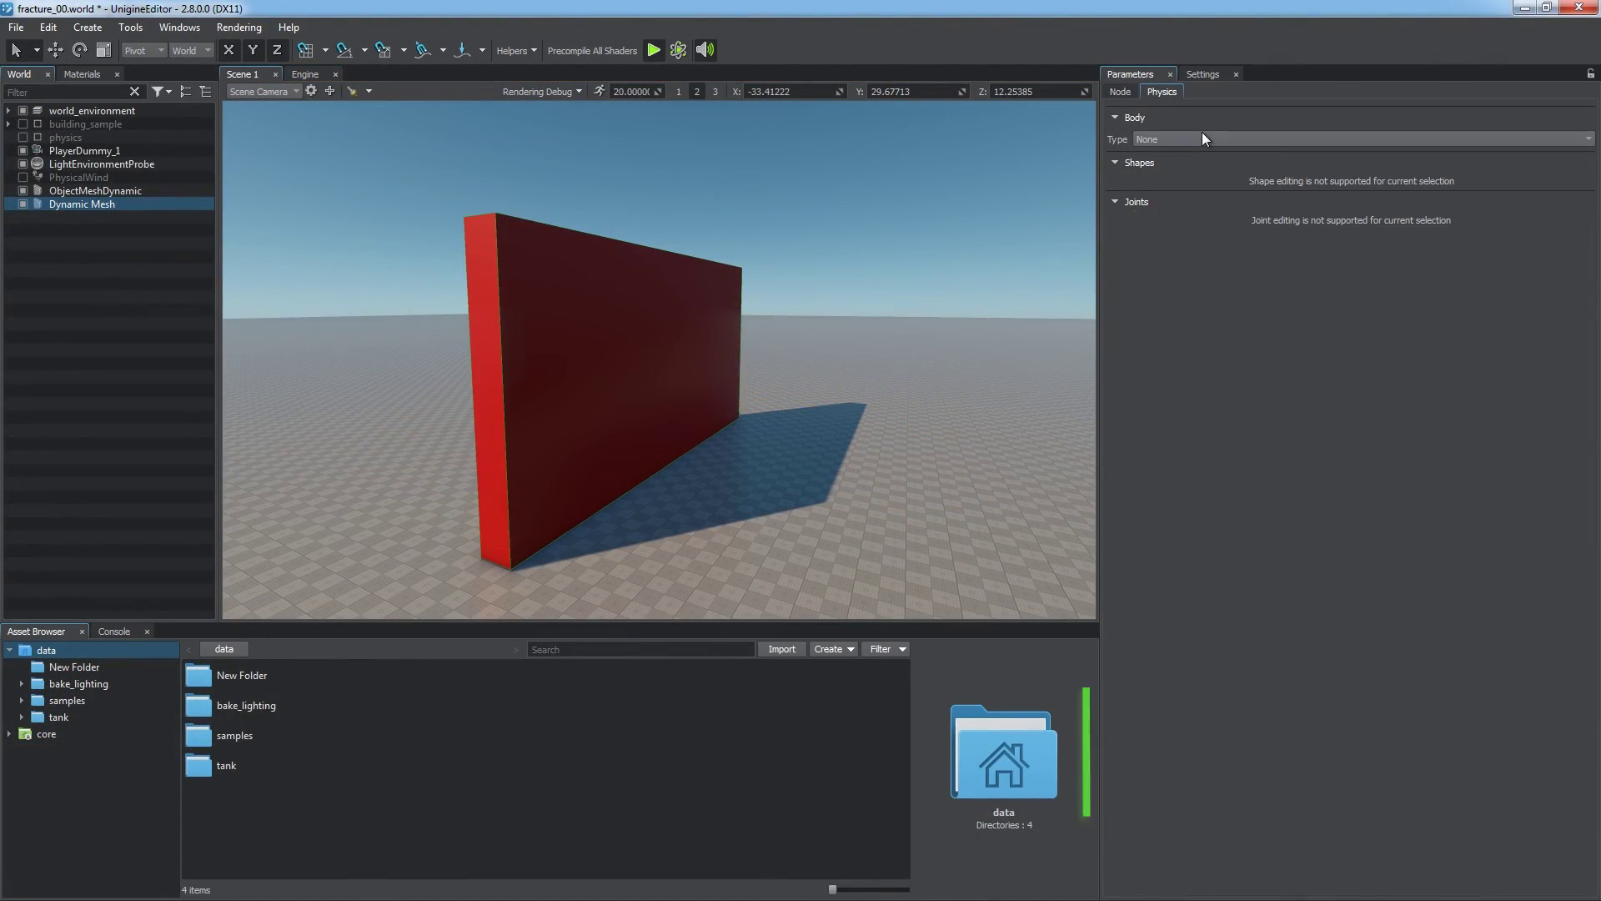
Assign a Fracture body to the Dynamic Mesh wall and toggle its Broken option.
click(1203, 137)
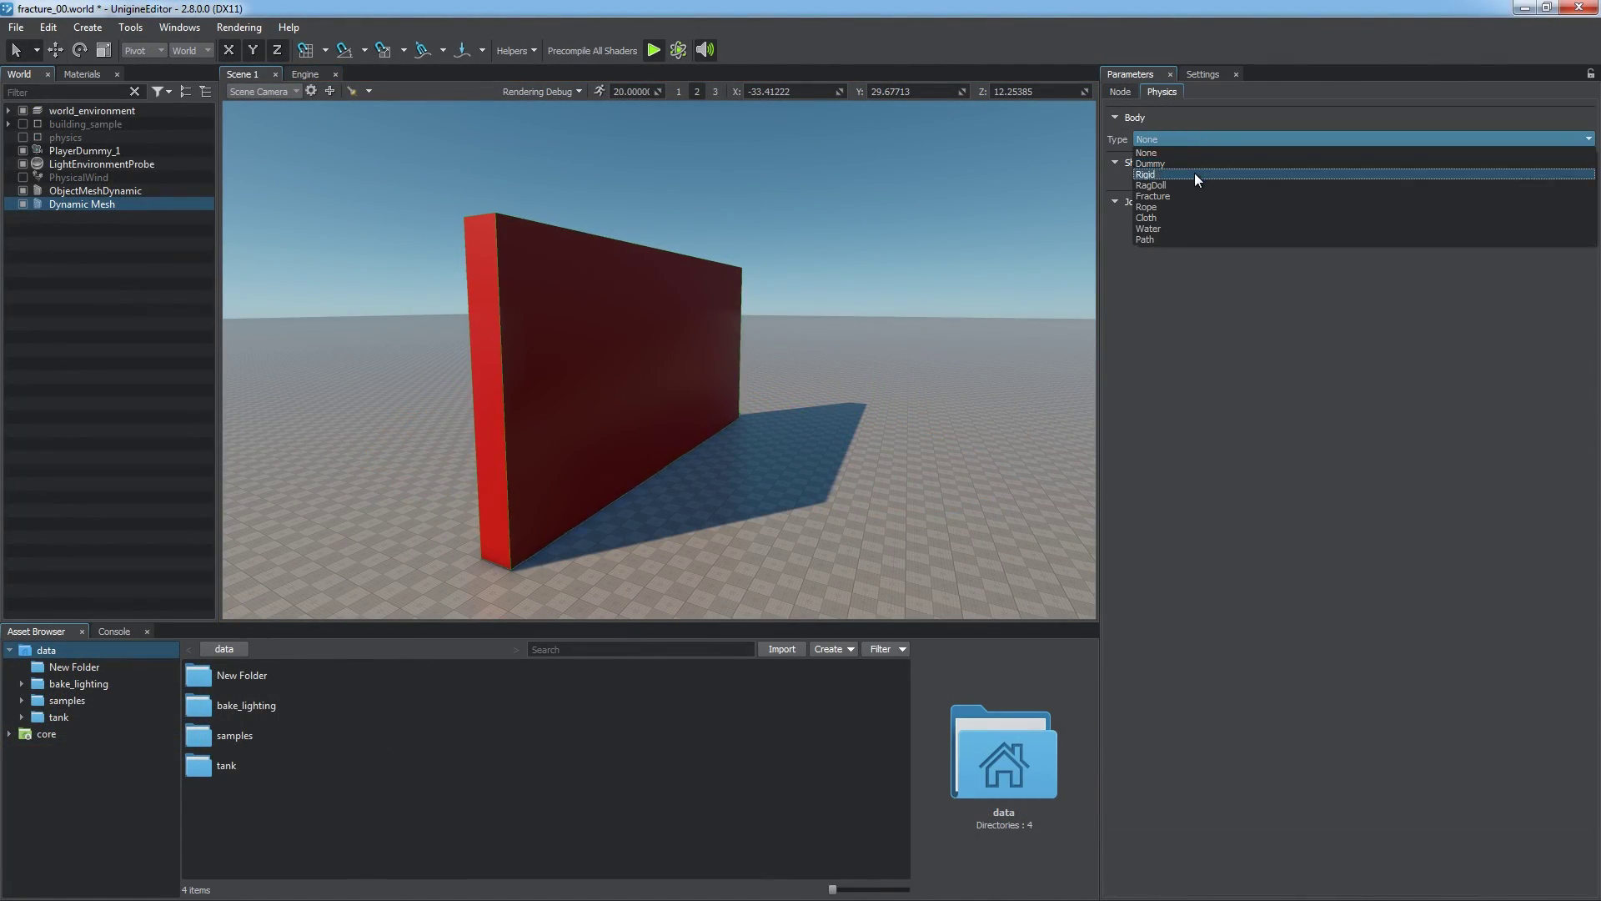
click(1185, 194)
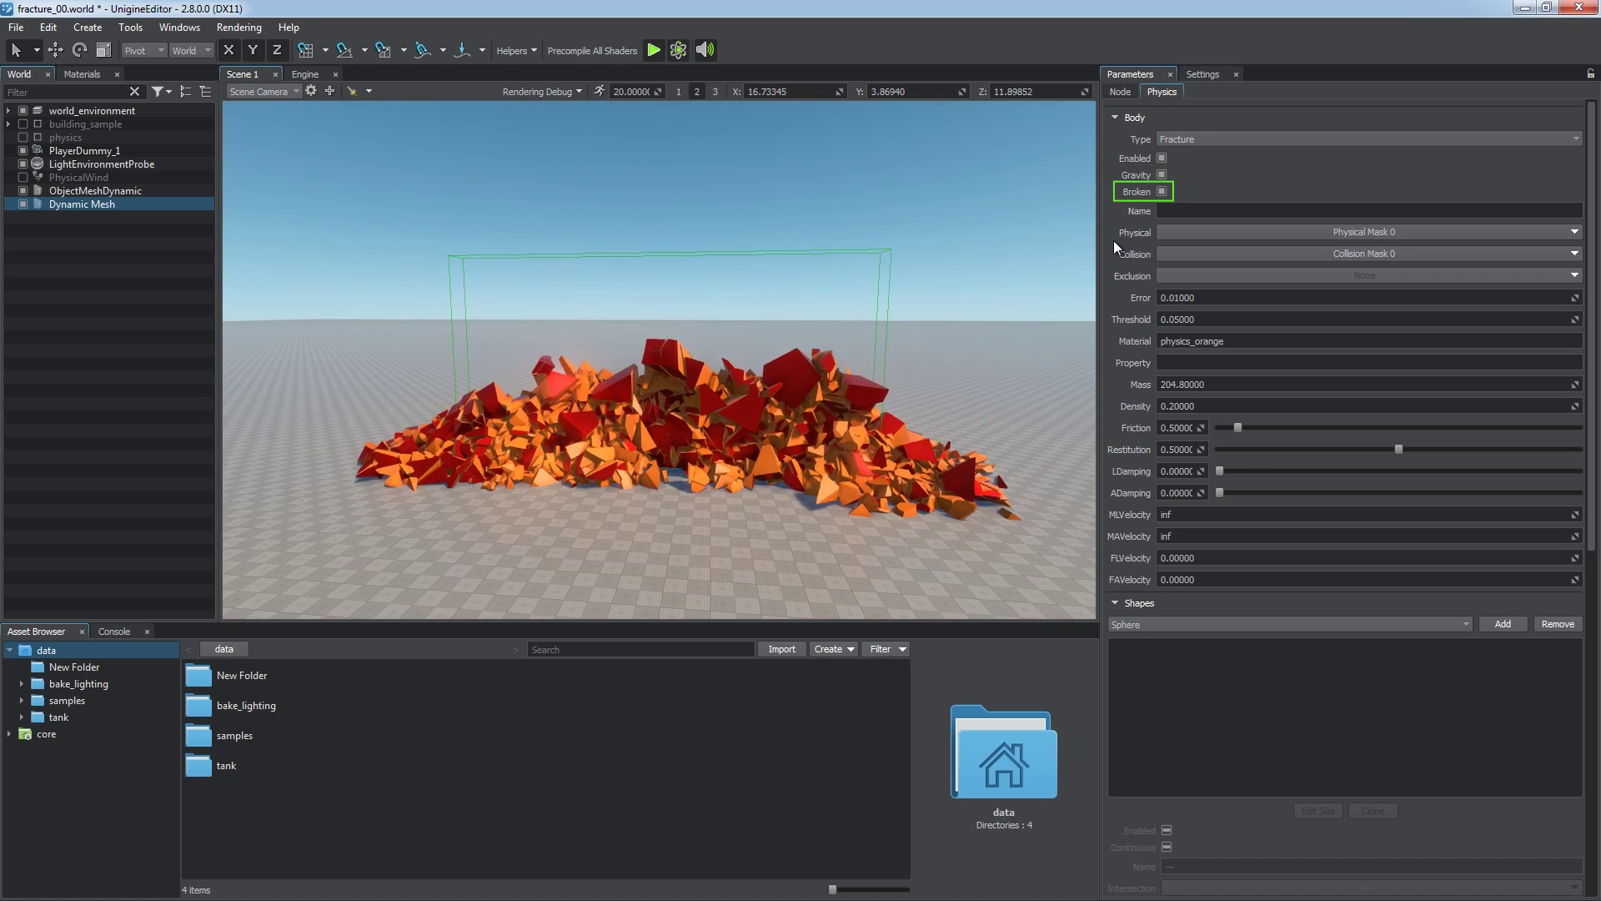
click(1159, 192)
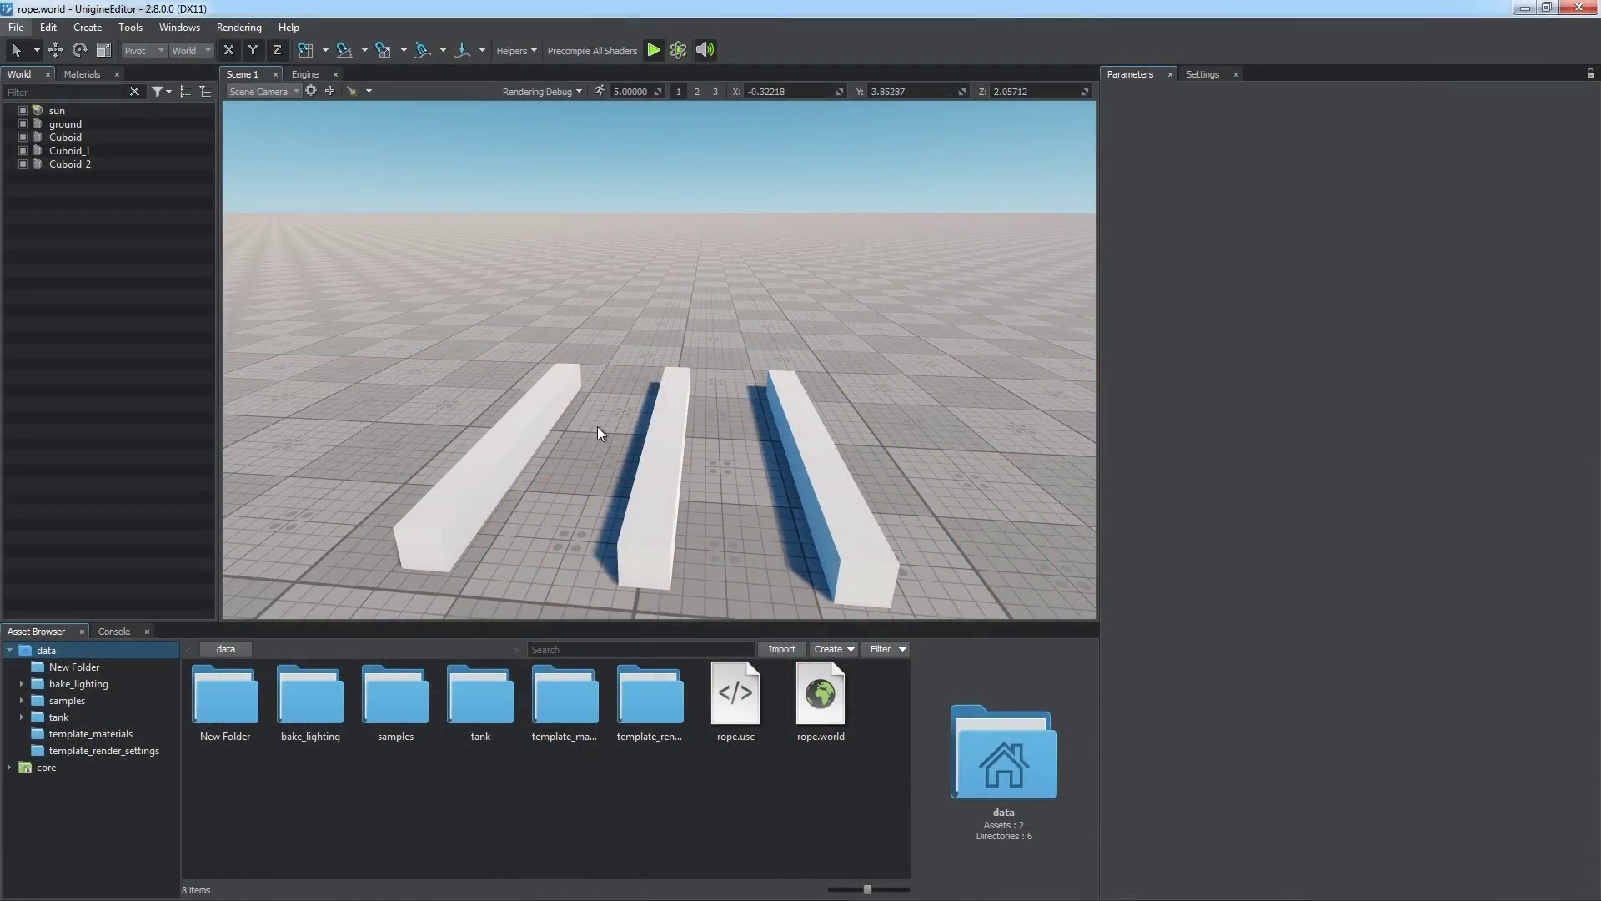
Create a cylinder with diameter 0.040, height 4.000, 96 stacks and 32 slices above the three cuboids.
right_click(615, 326)
mouse_move(657, 339)
click(778, 387)
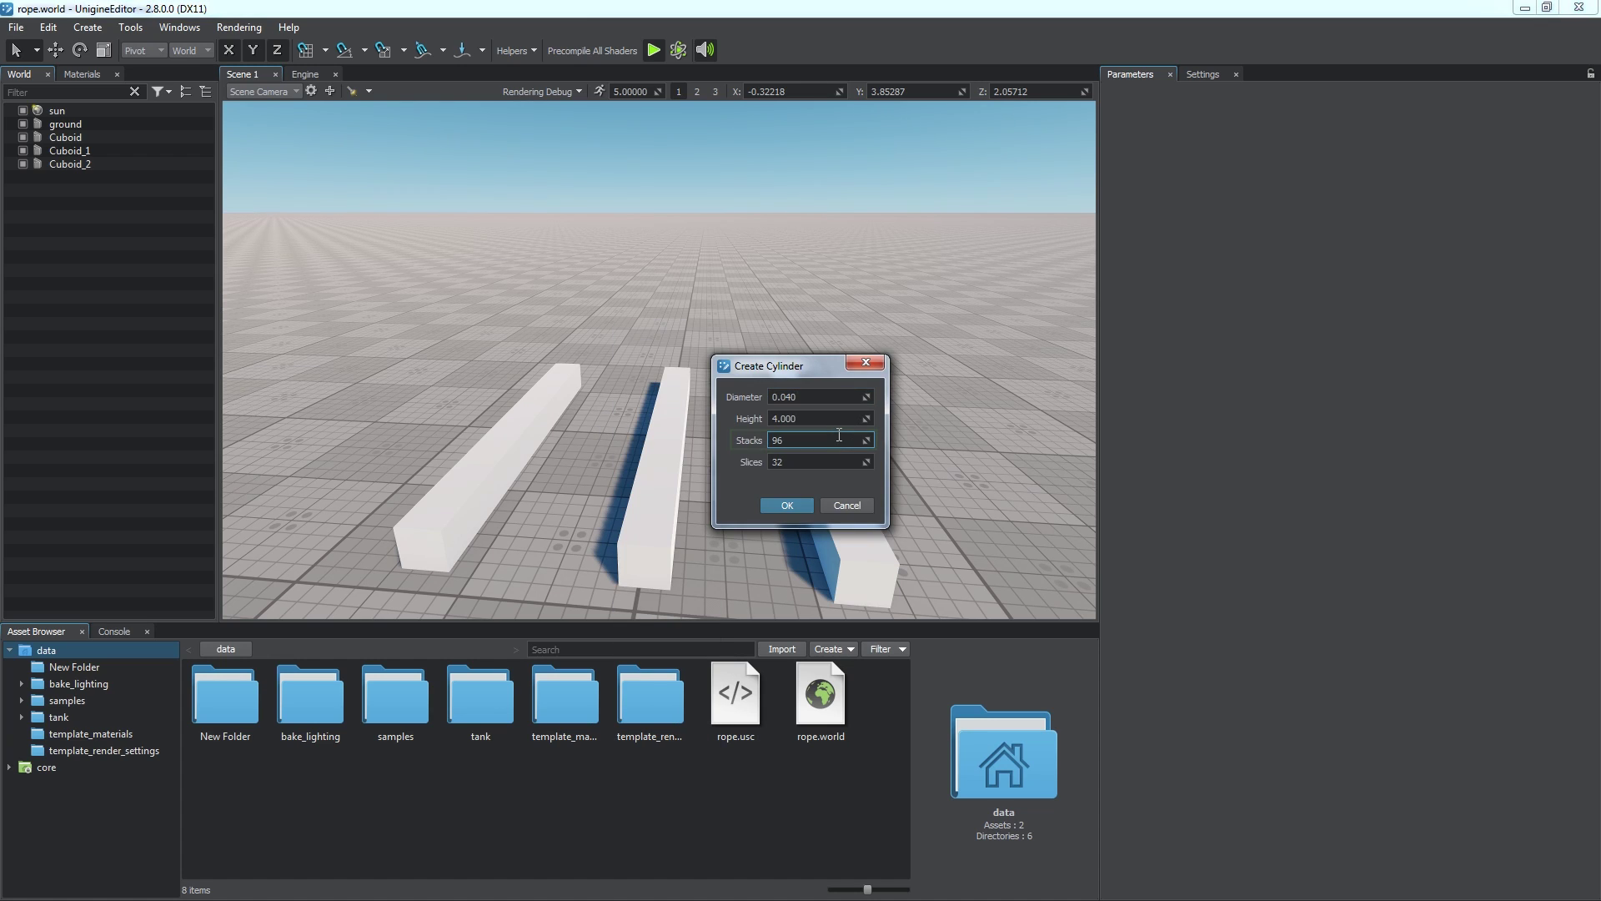
click(786, 506)
Assign a Rope body to the Cylinder and set its Radius to 0.05.
click(1171, 139)
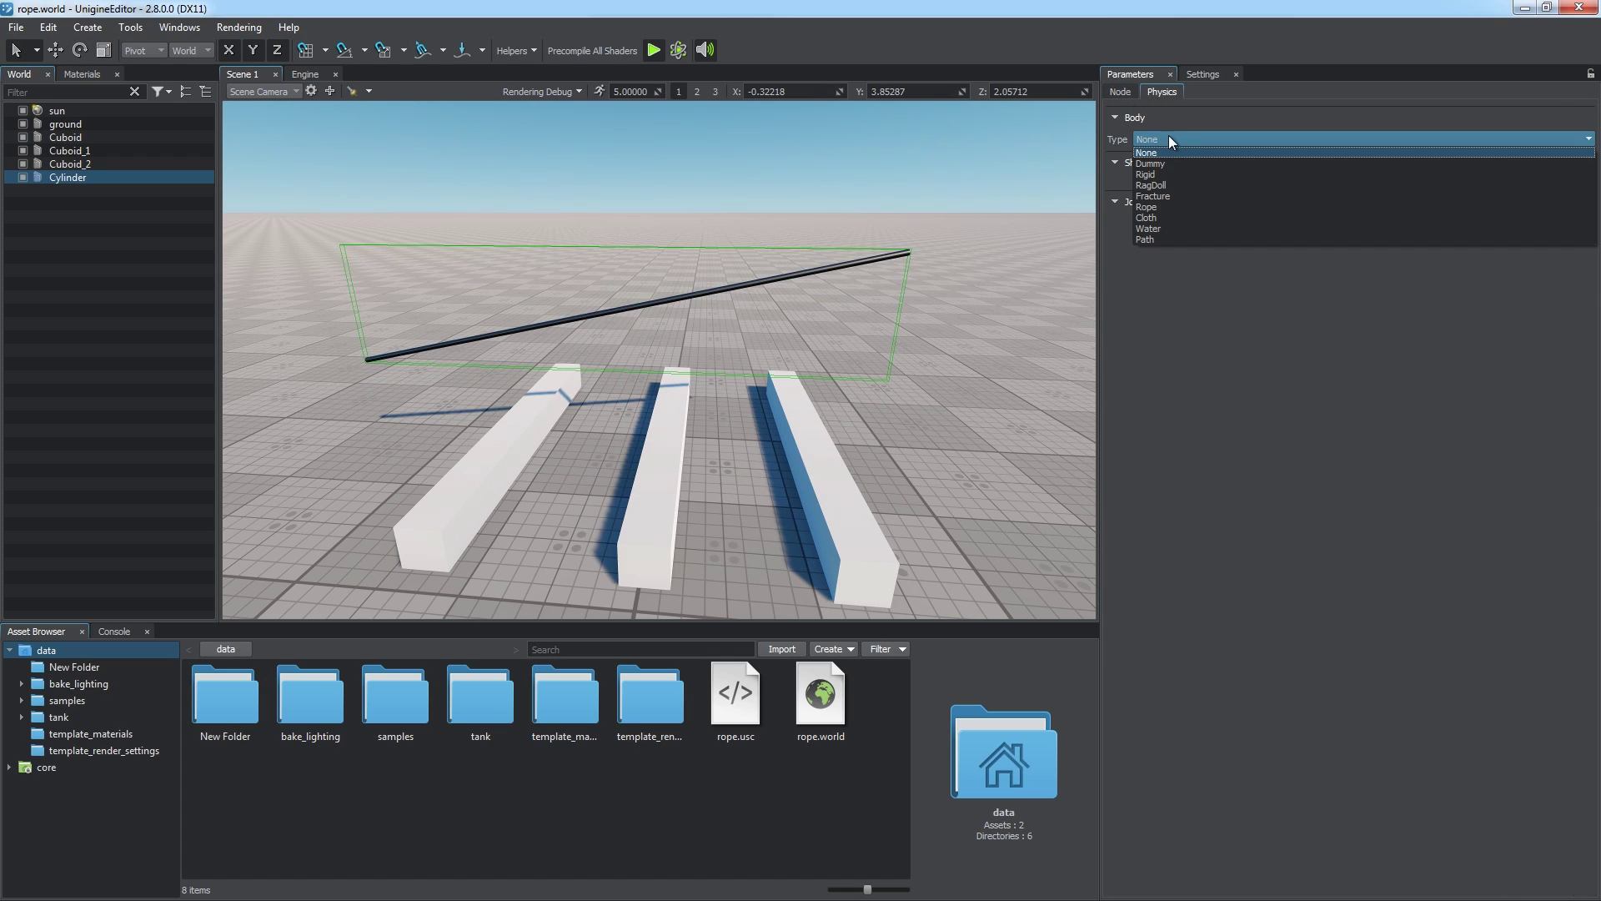
click(1169, 204)
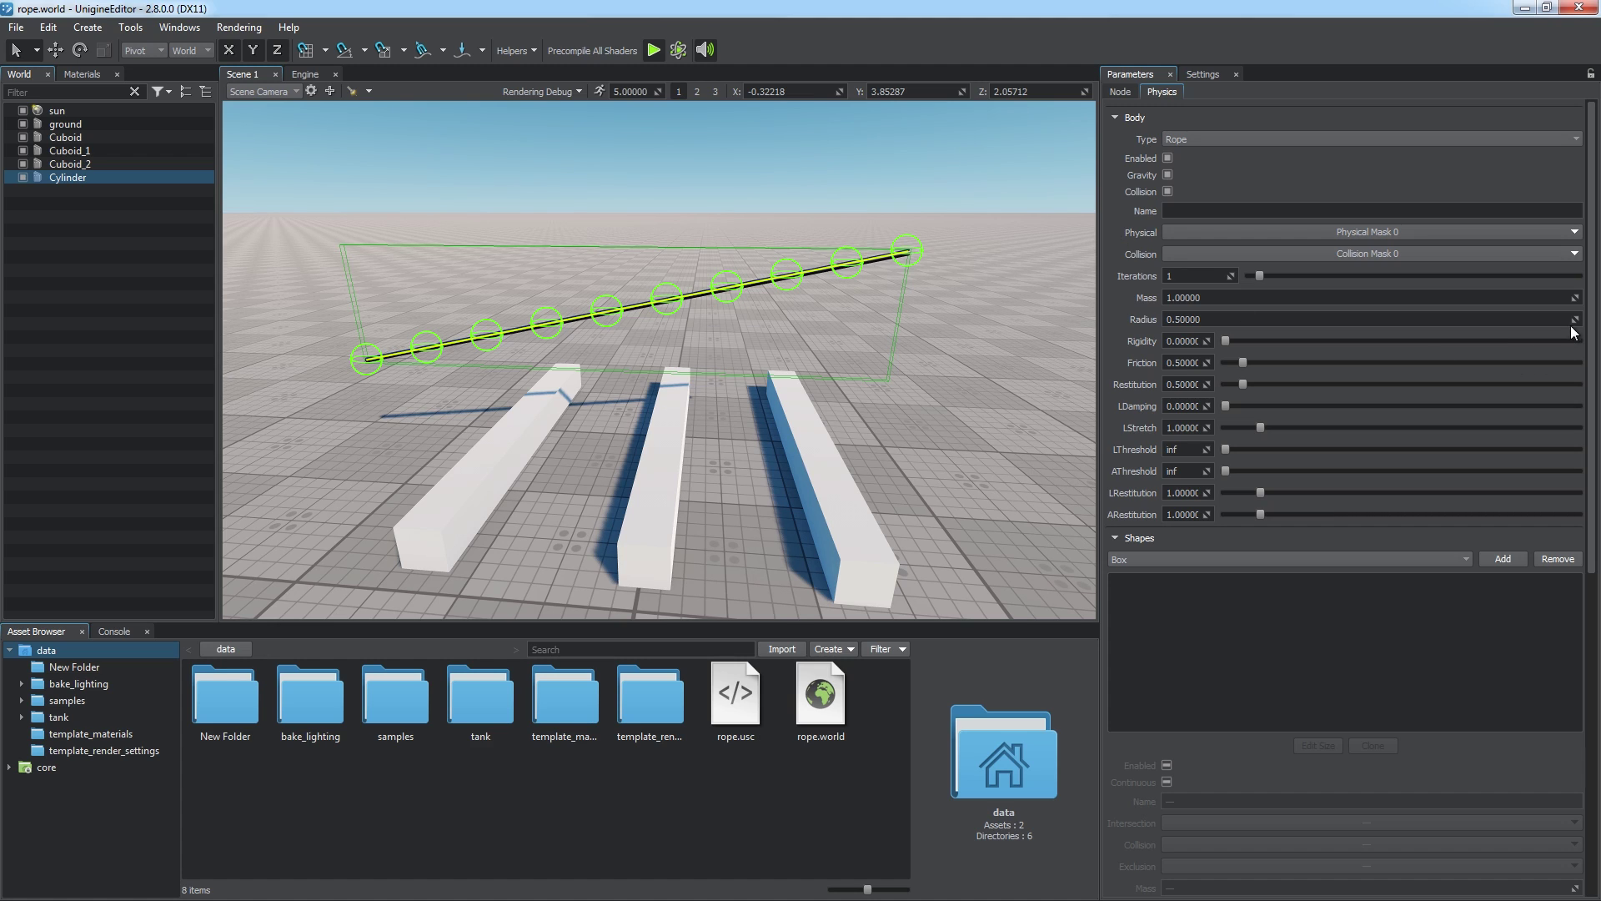
drag(1574, 320, 1564, 340)
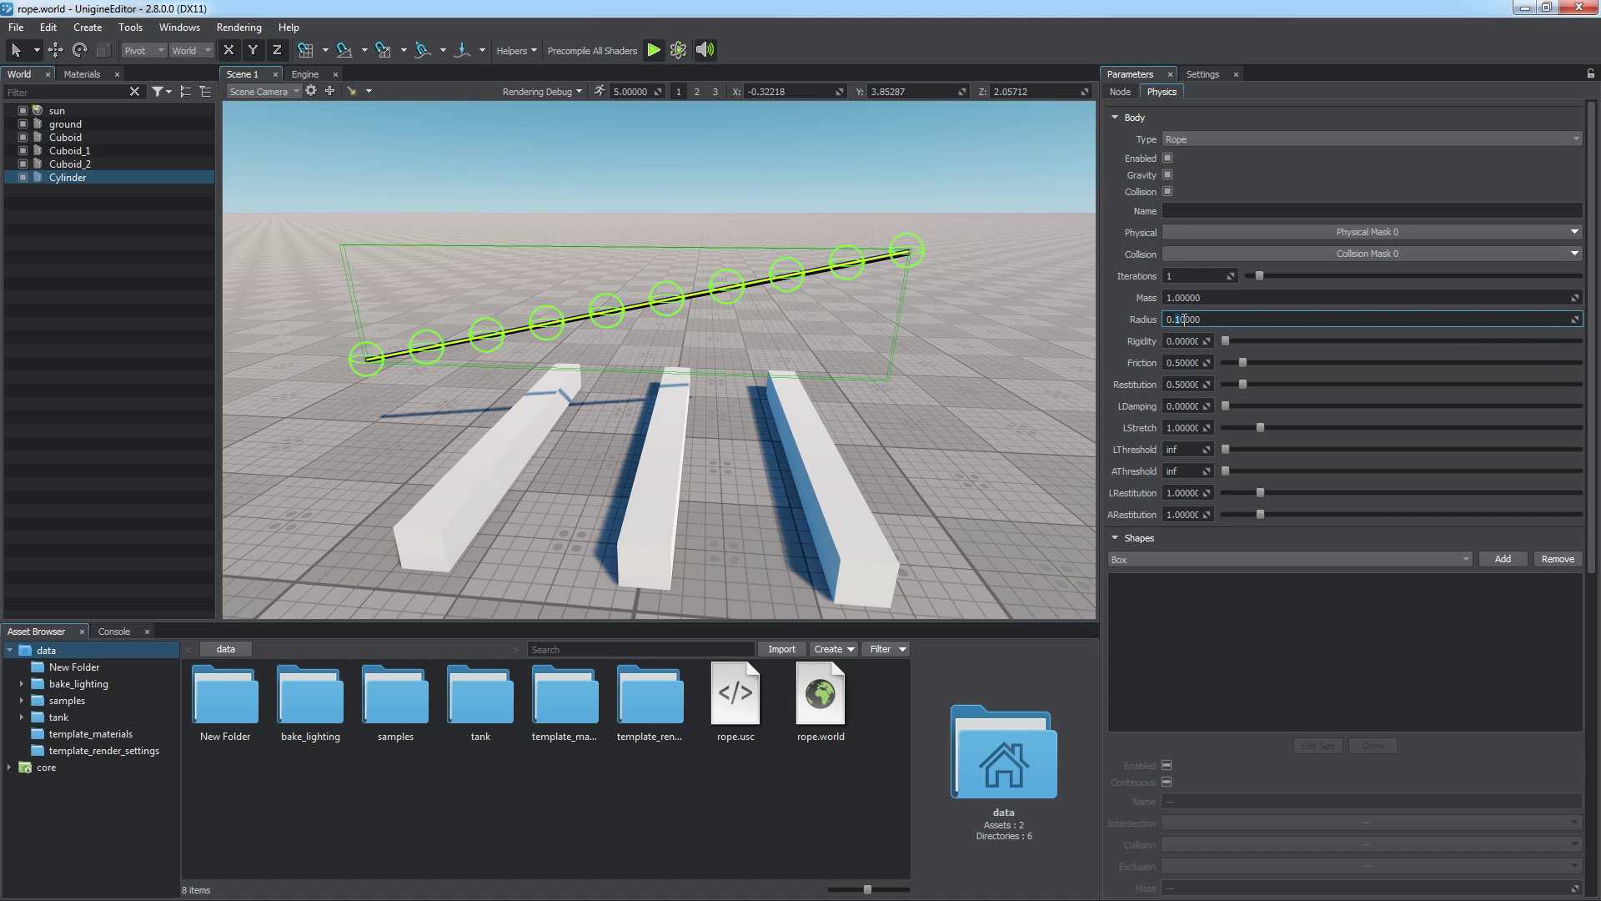
key(ctrl+a)
text(0.05)
click(1123, 325)
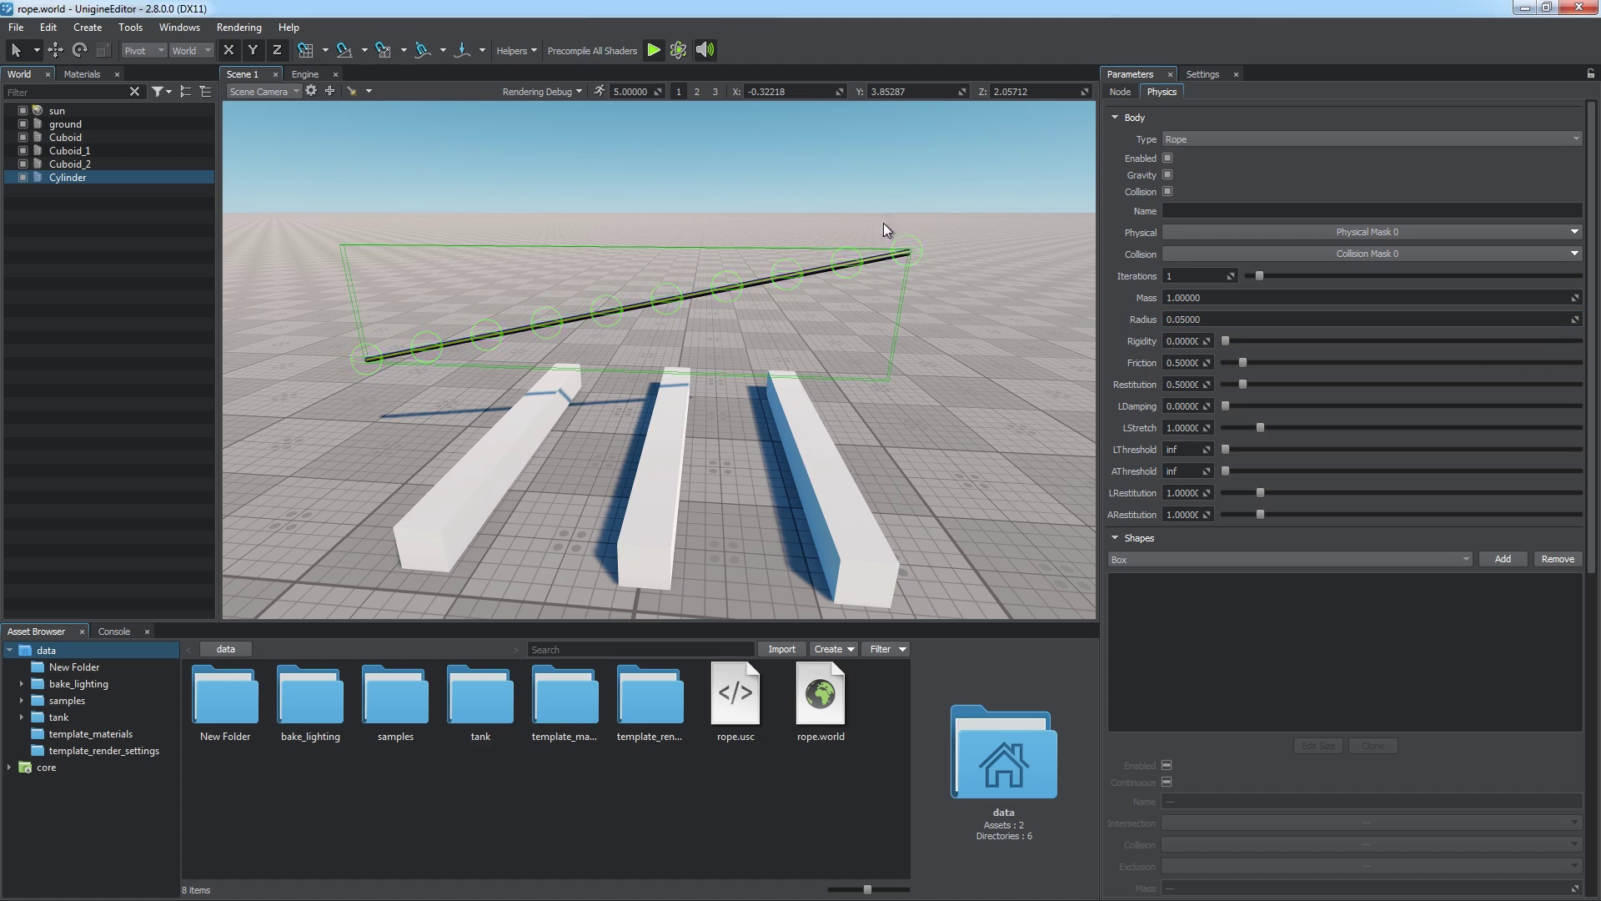
Set the rope's Rigidity to 1.0, simulate its fall before and after the change, and increase its LStretch.
click(678, 51)
click(678, 50)
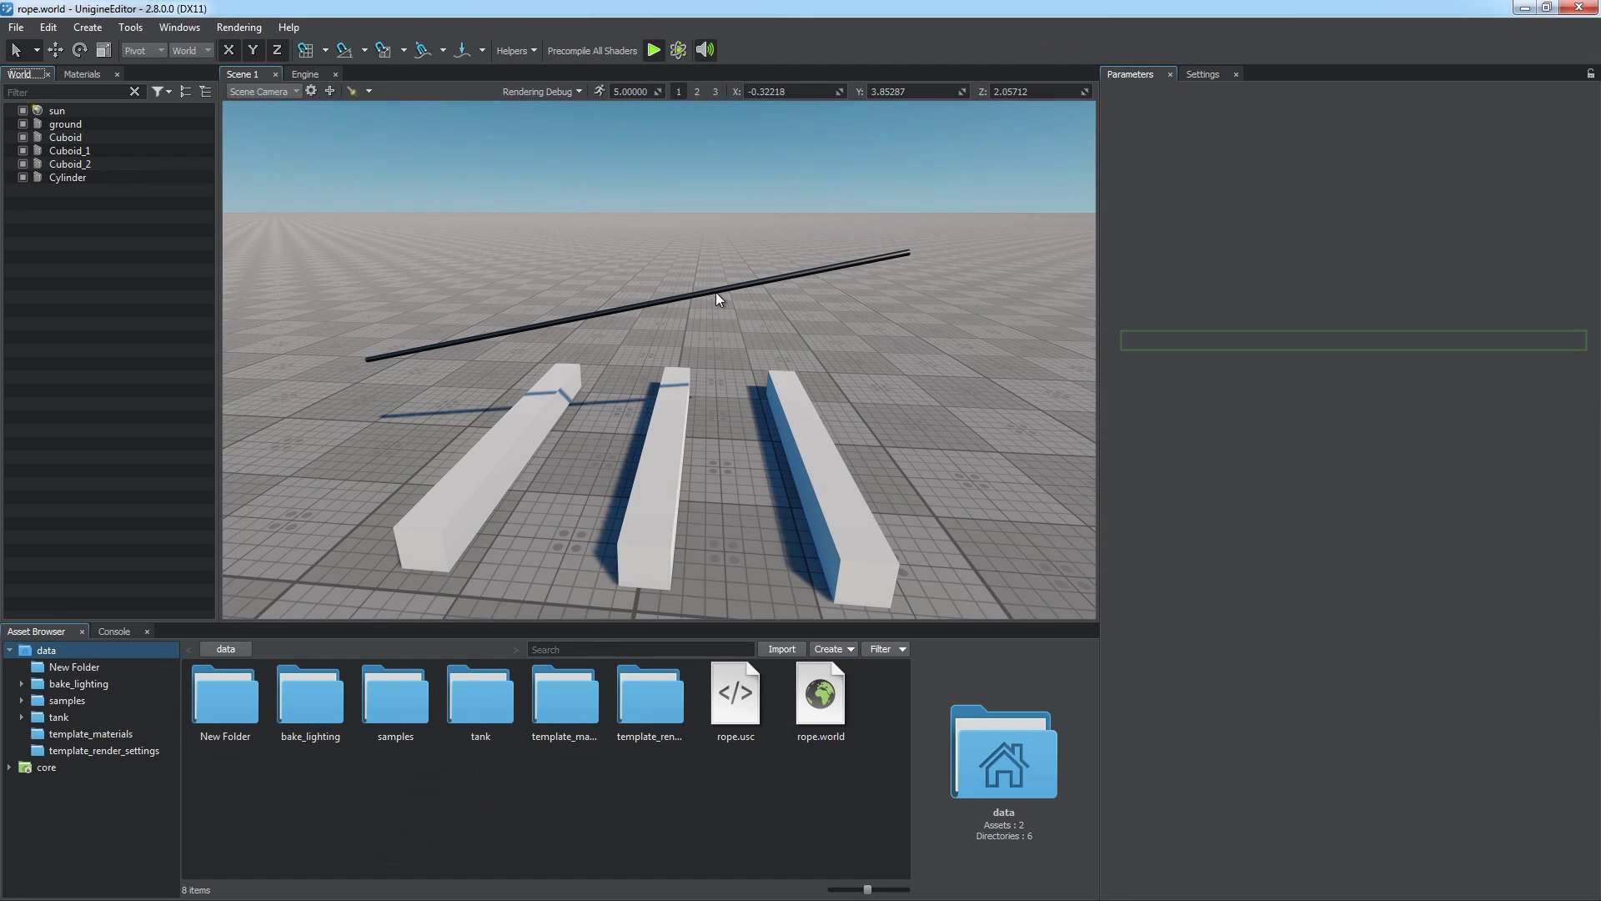
drag(1224, 343, 1260, 342)
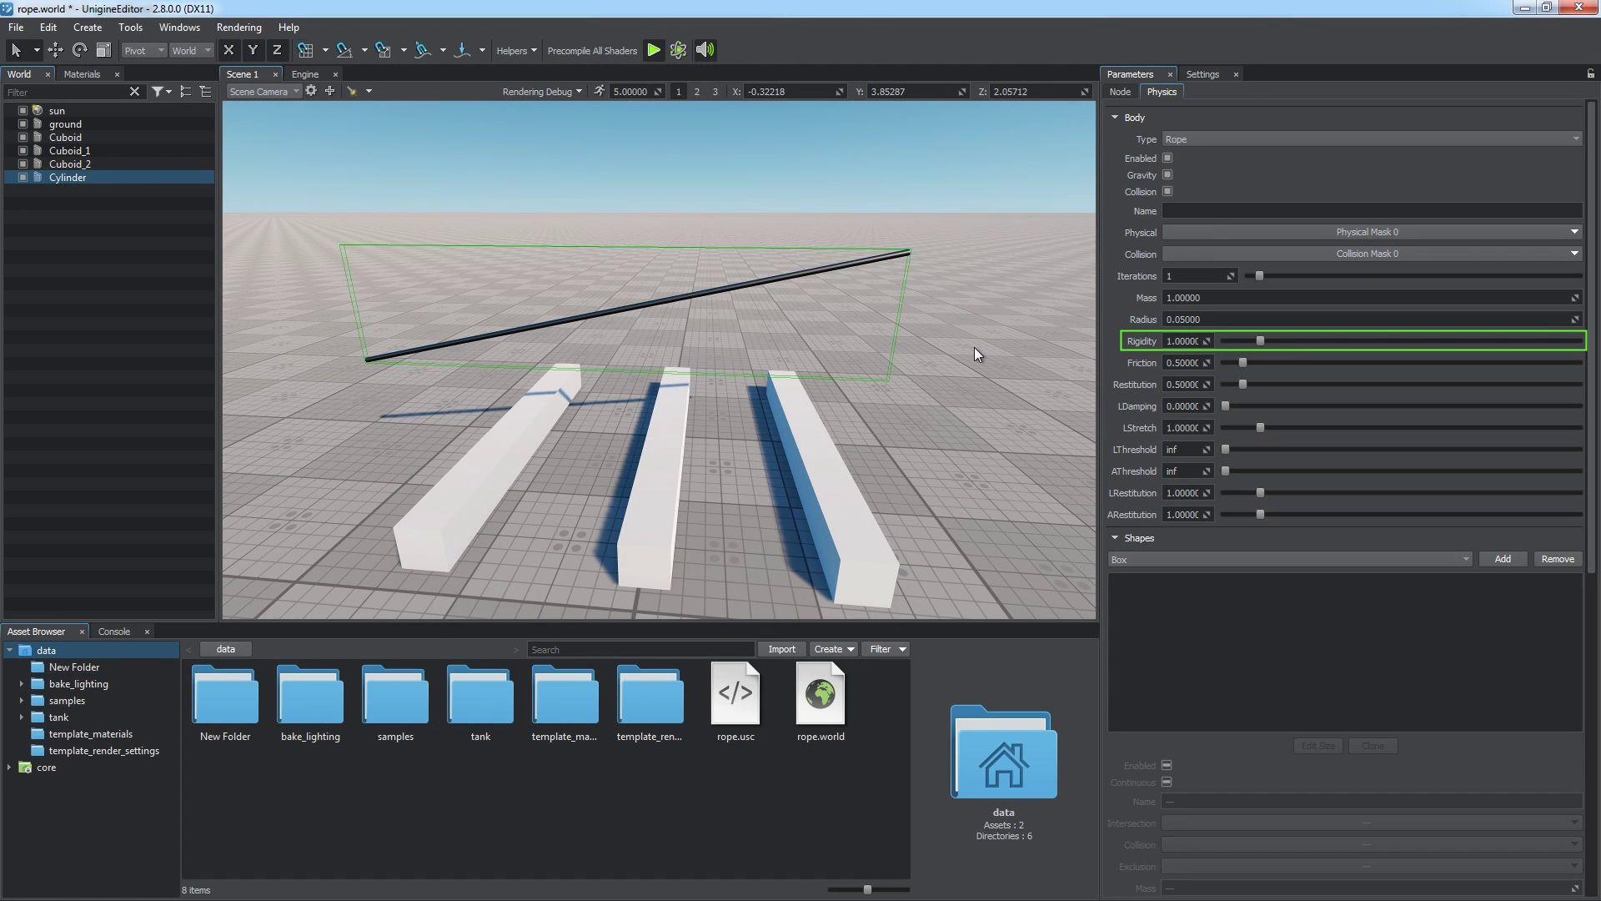
click(684, 52)
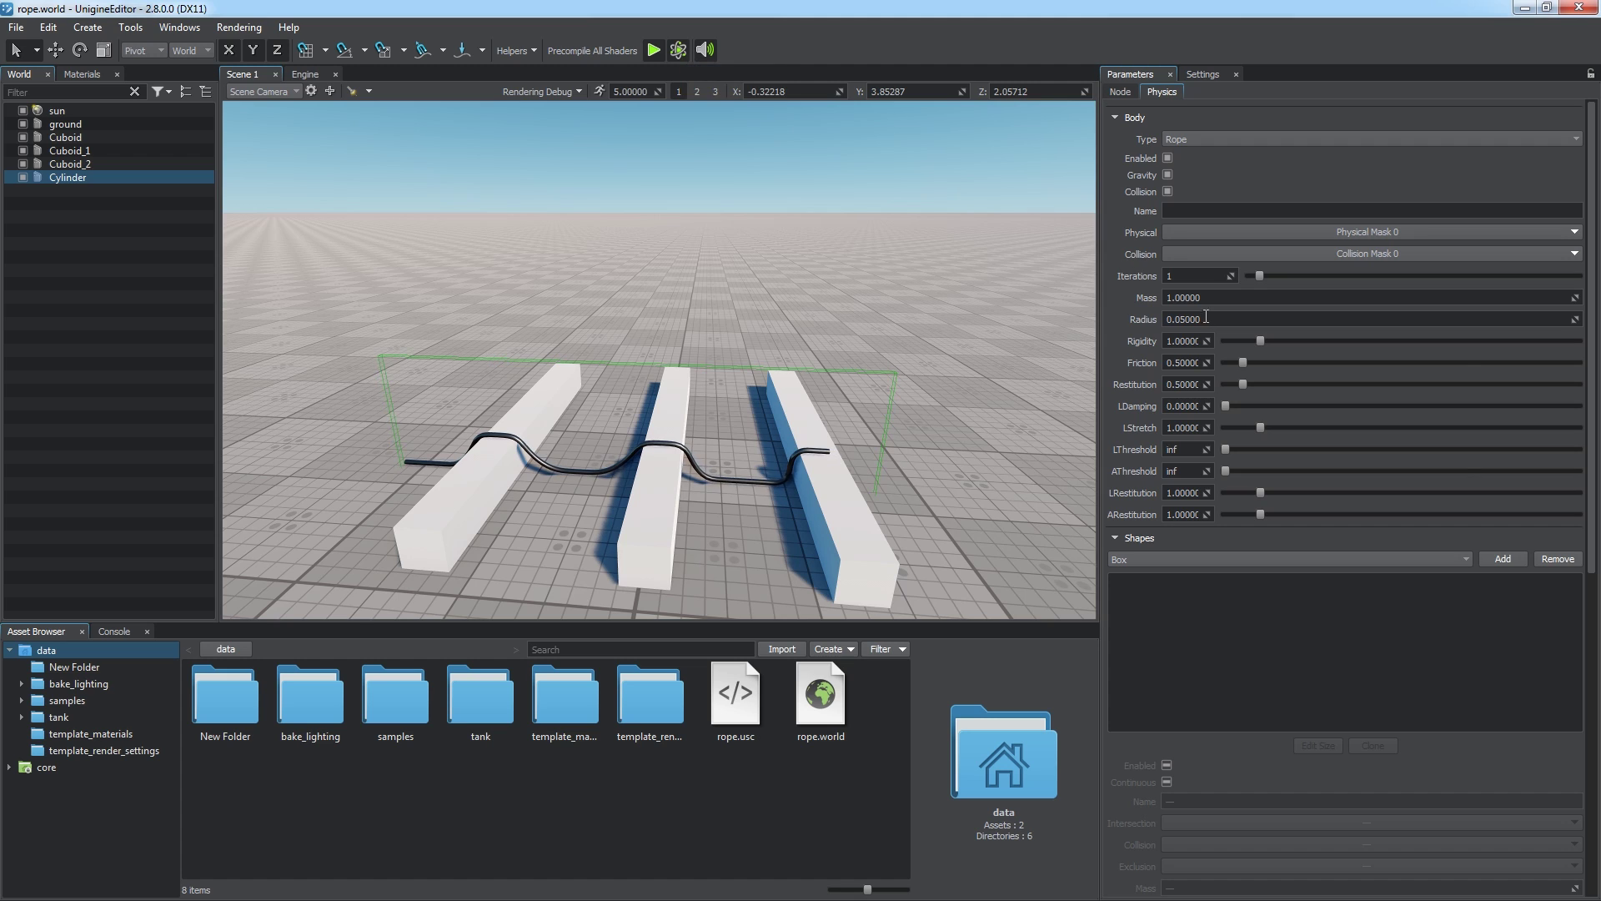
drag(1260, 428, 1303, 429)
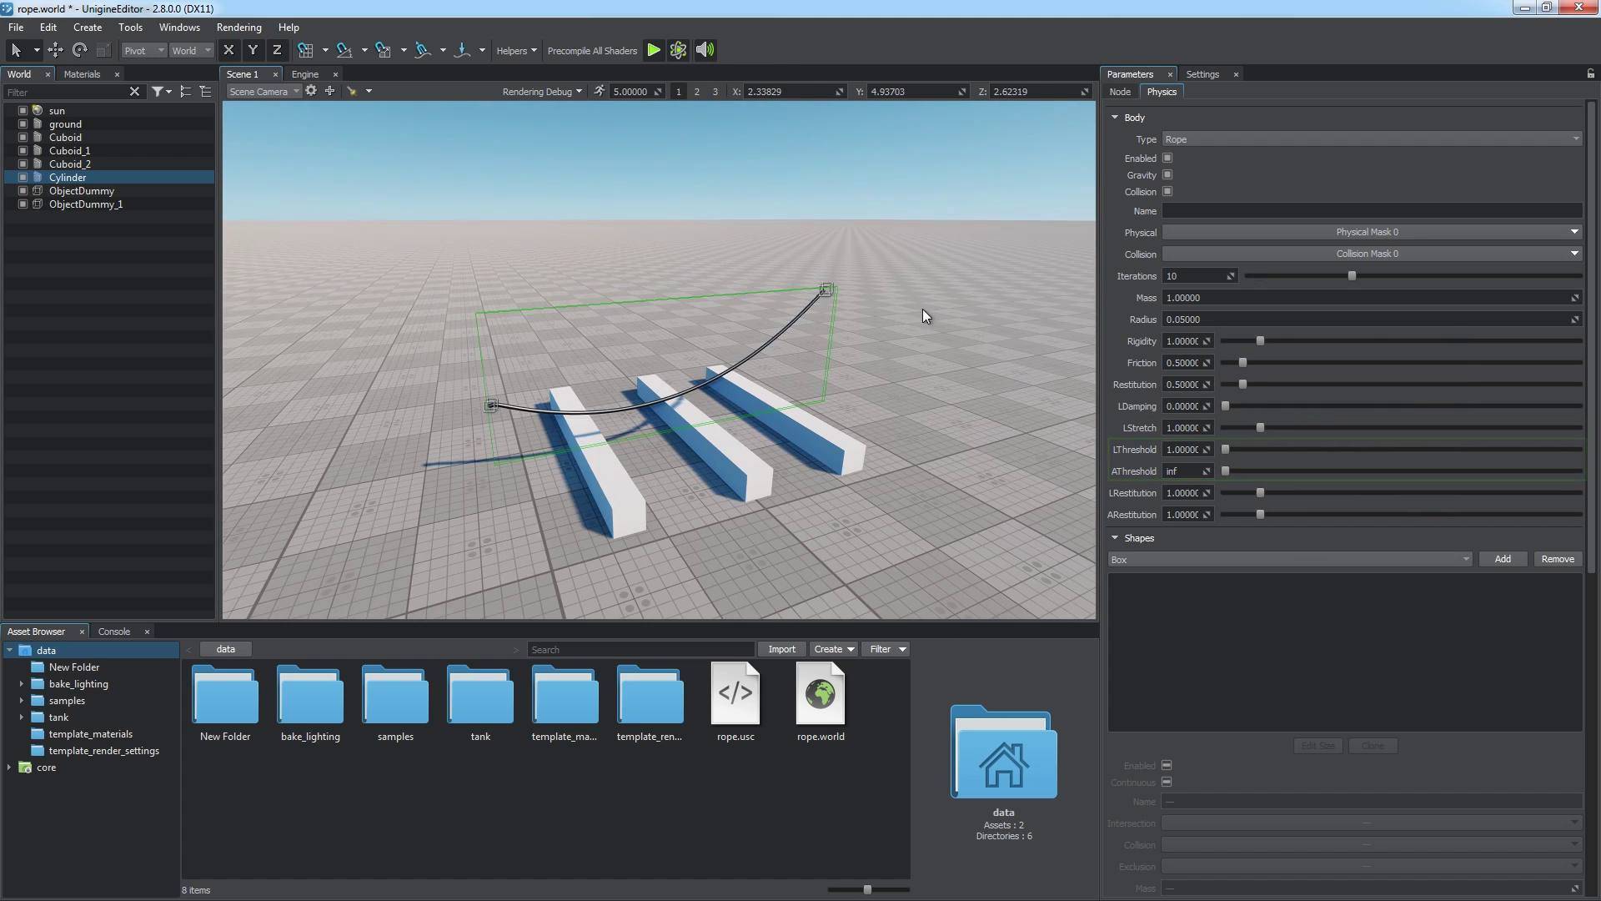
Move the dummy objects holding the two rope ends away from the rope.
key(w)
click(831, 291)
drag(769, 225, 858, 203)
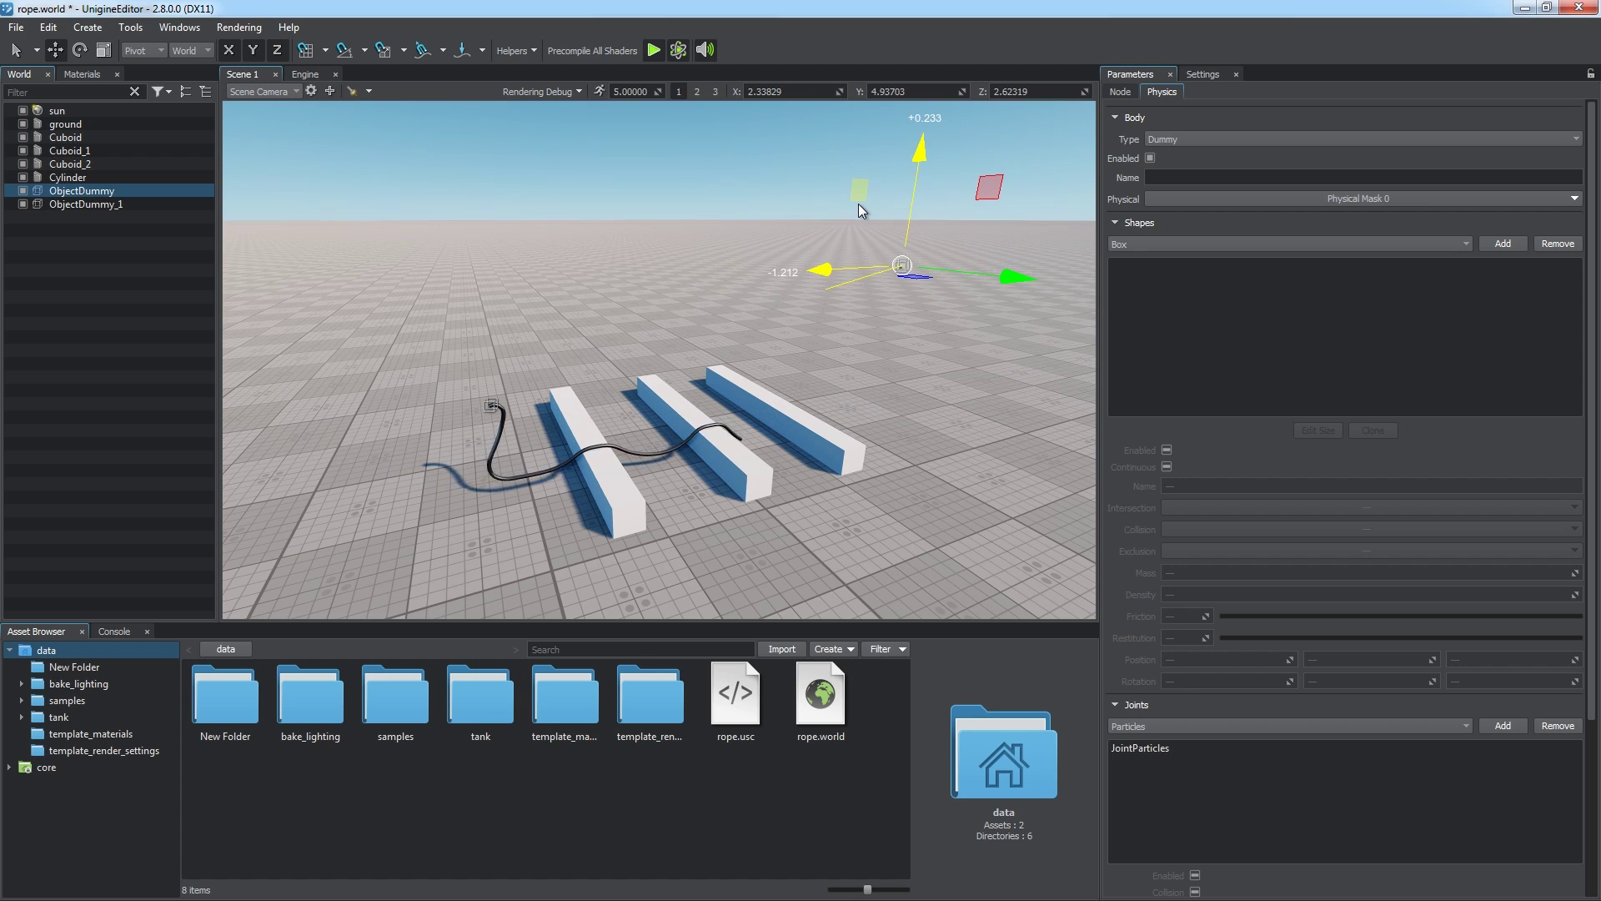
right_drag(854, 214, 353, 359)
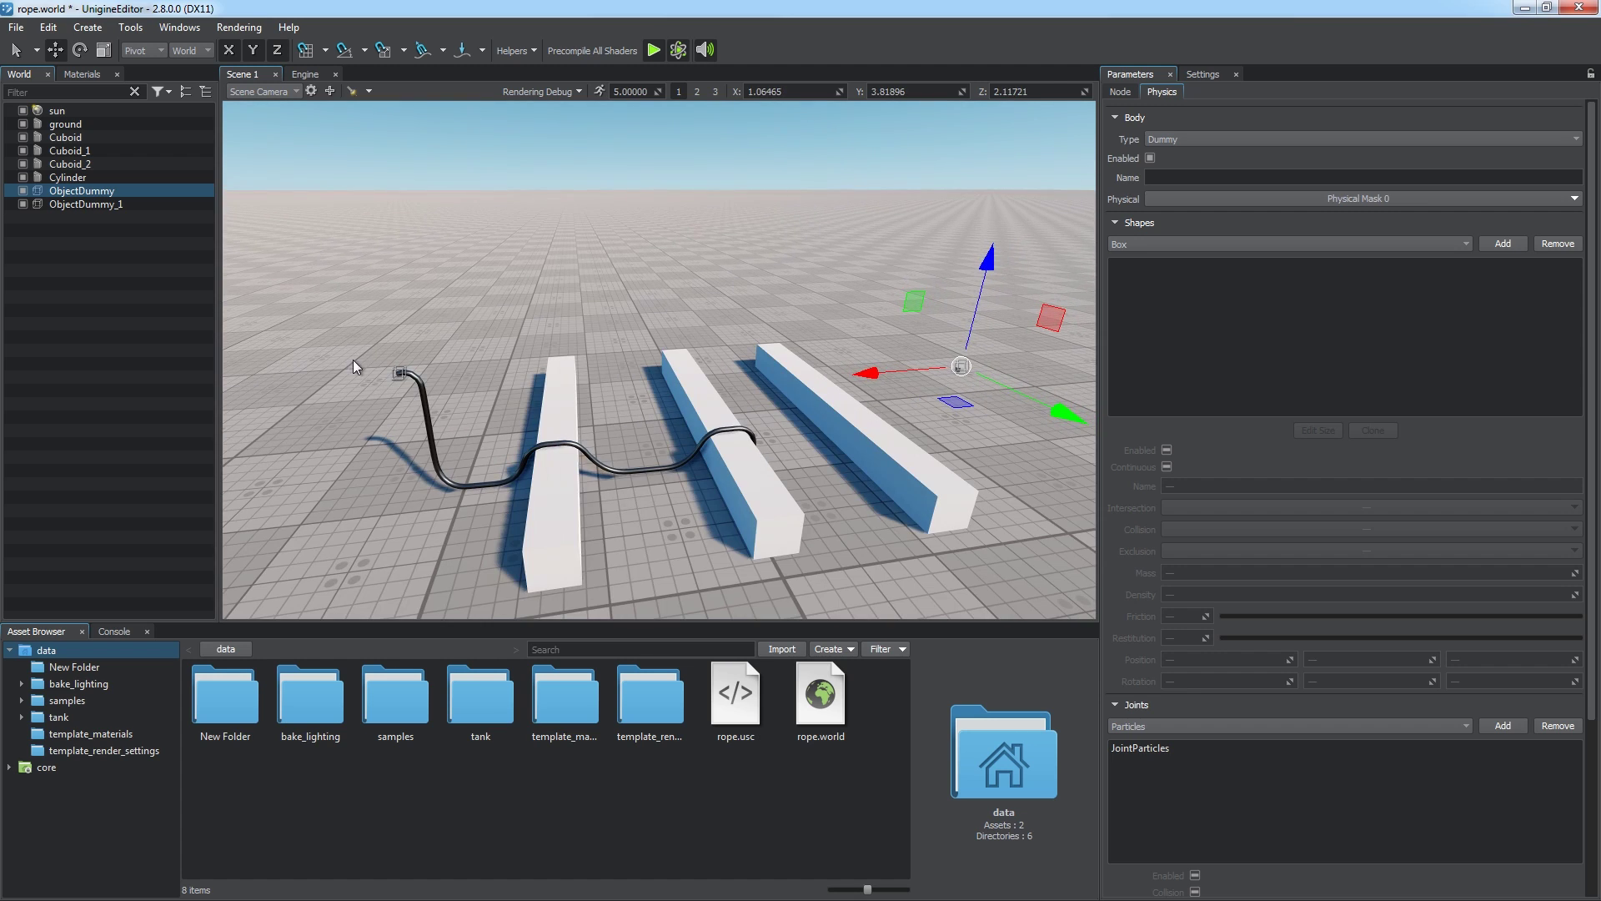
click(397, 373)
drag(337, 254, 37, 236)
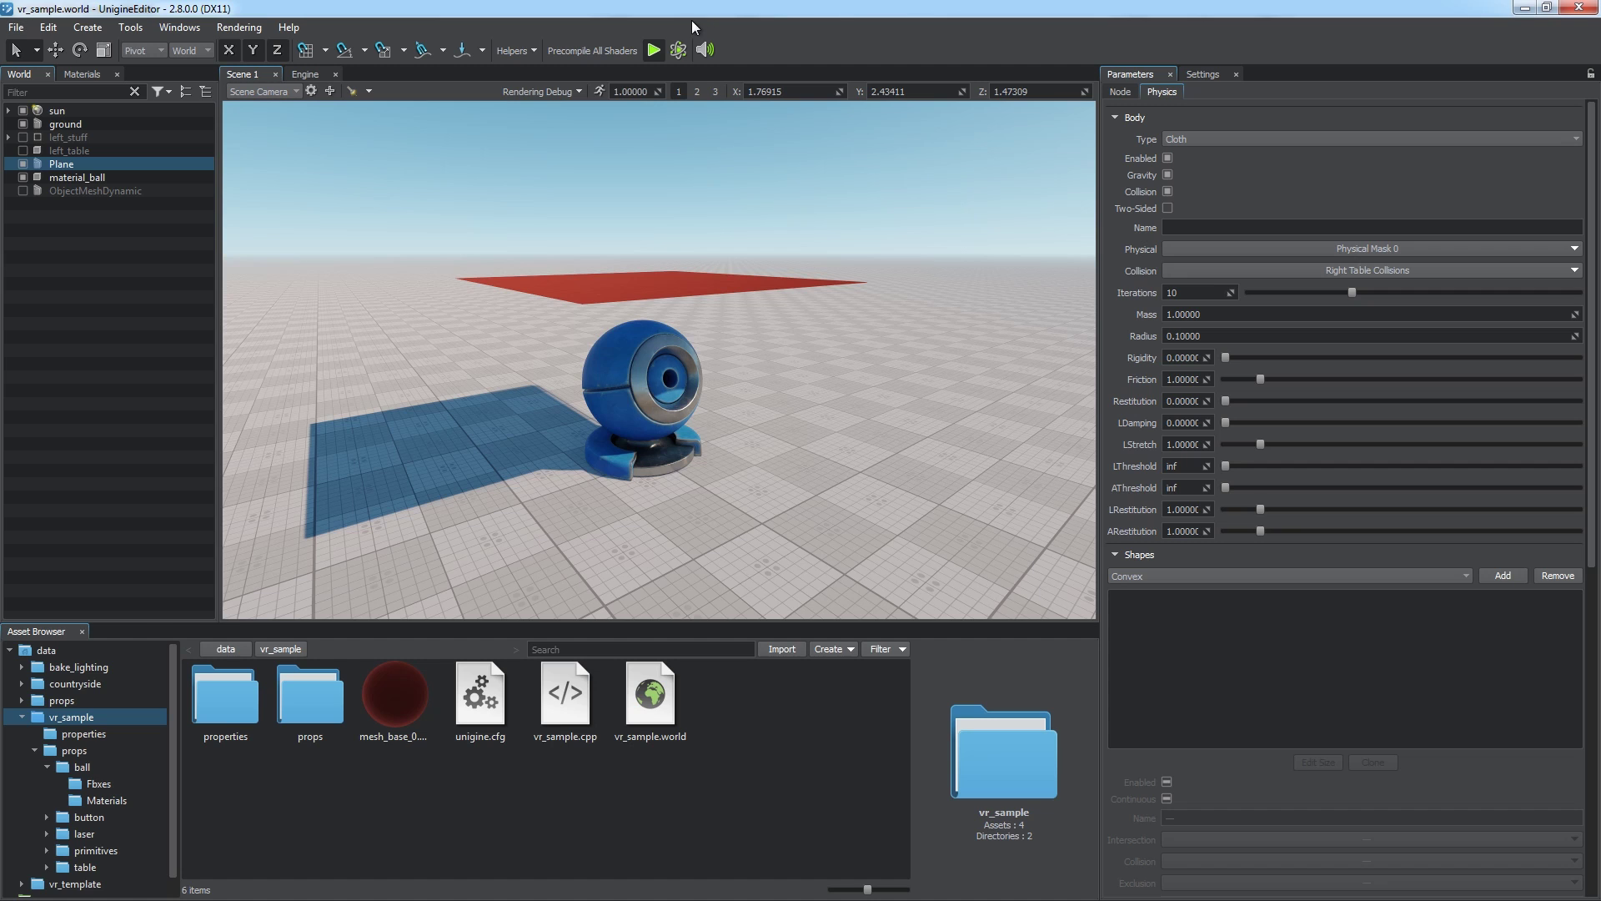
Simulate the cloth plane above the material ball and assign a Cloth body to the Plane above the table.
click(678, 50)
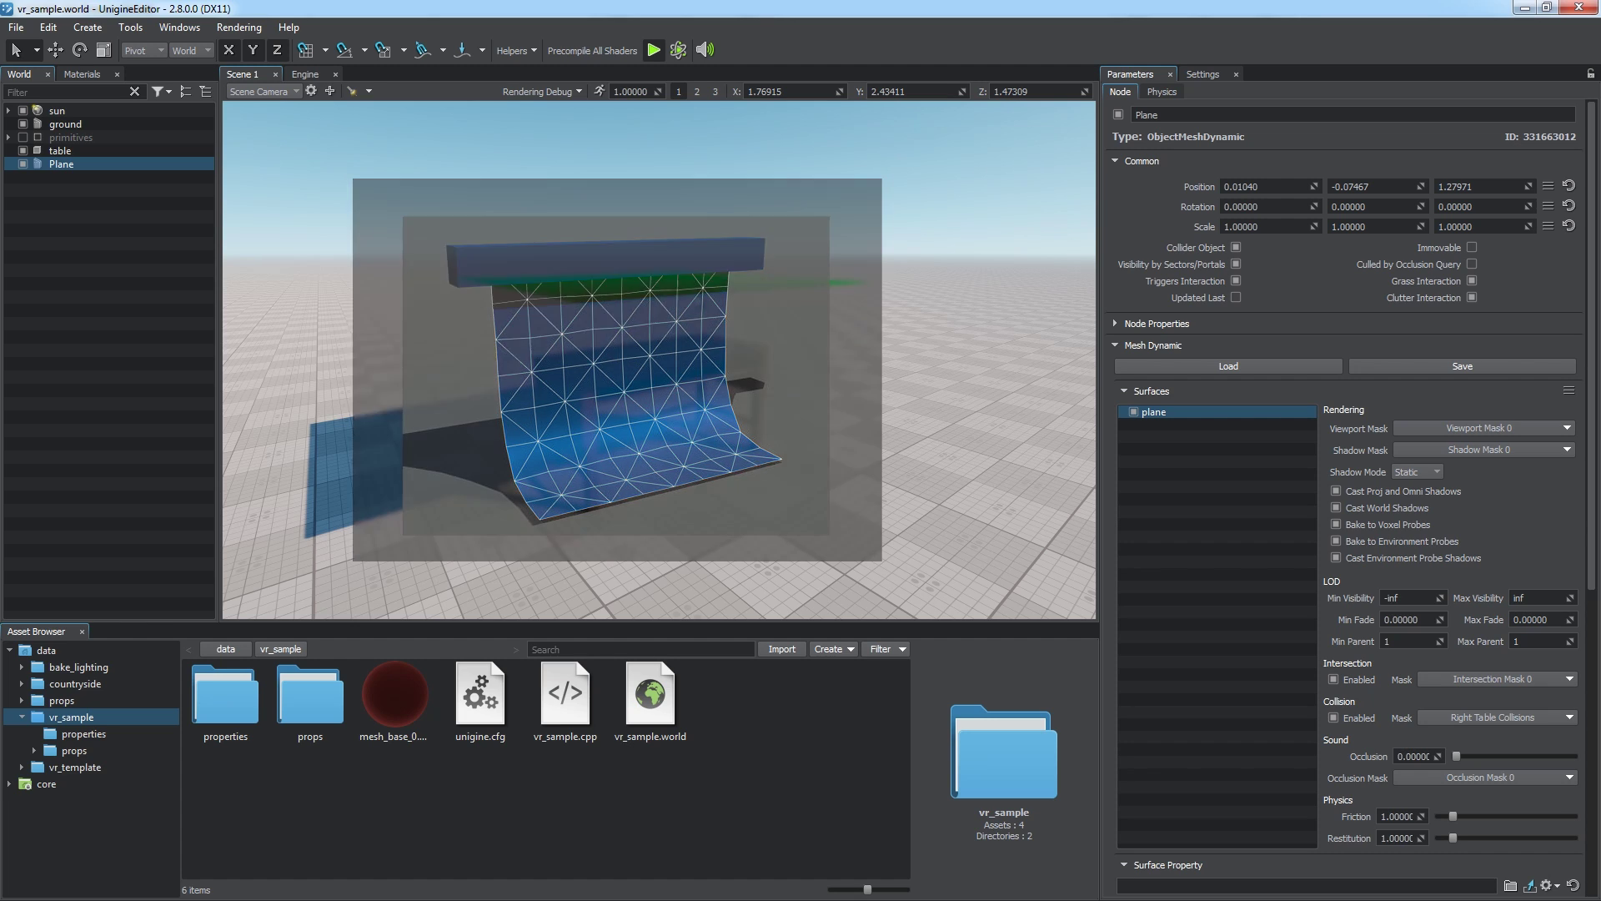
click(1160, 92)
click(1204, 139)
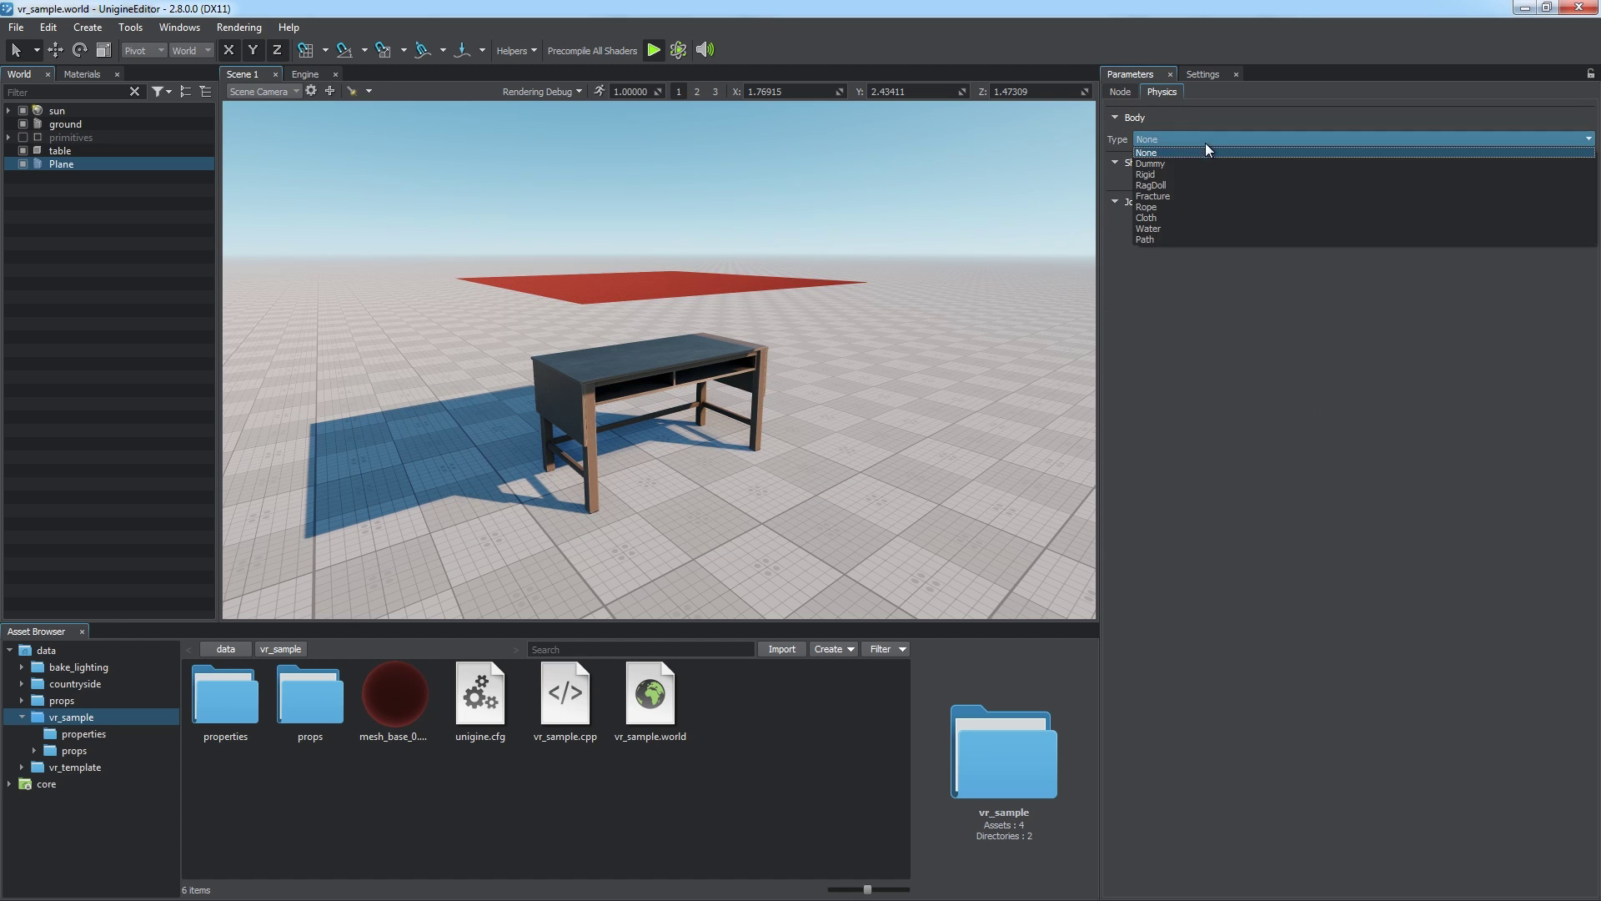
click(1192, 217)
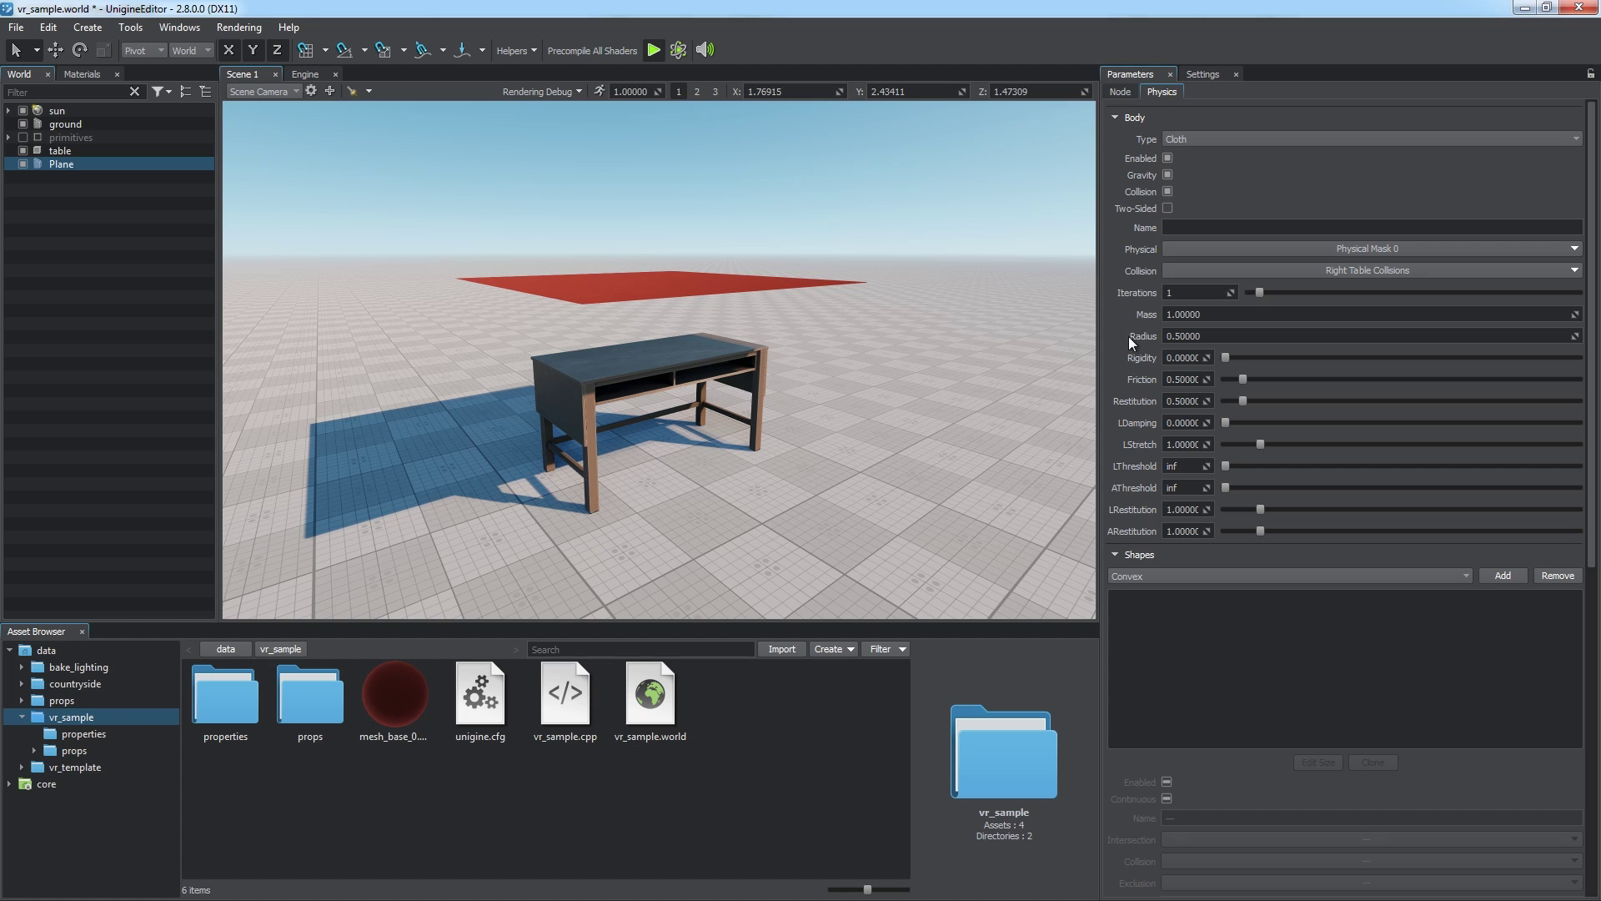
Set the cloth's Radius to 0.1, Rigidity to about 0.353, Restitution to about 0.212 and Iterations to 5, and simulate it over the table.
text(1)
key(Return)
drag(1223, 357, 1232, 403)
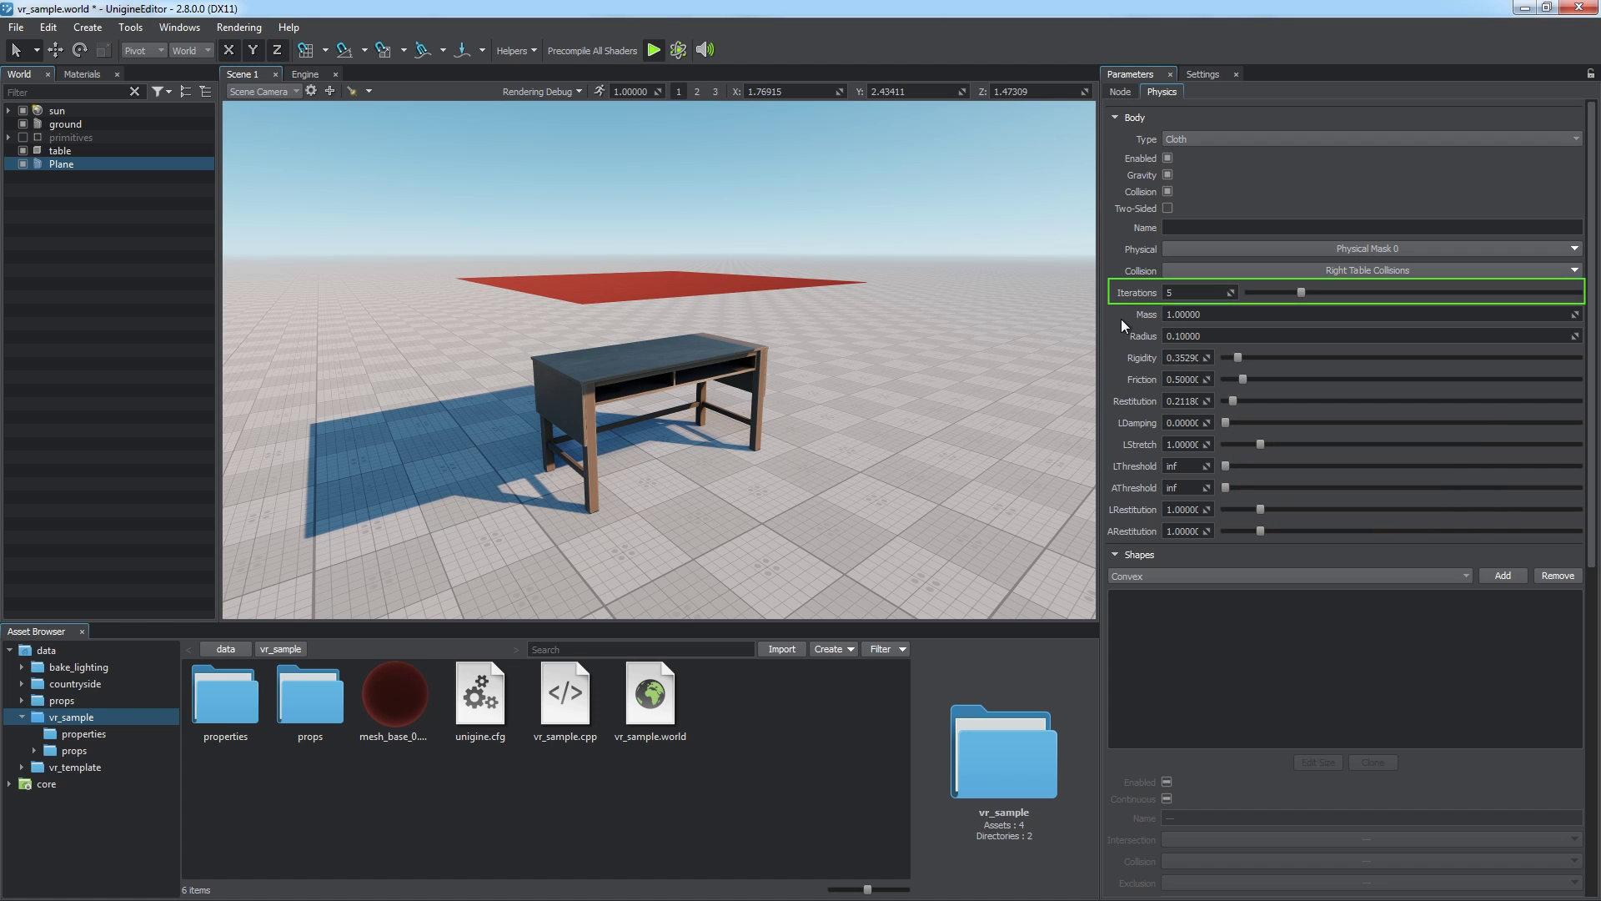
click(679, 50)
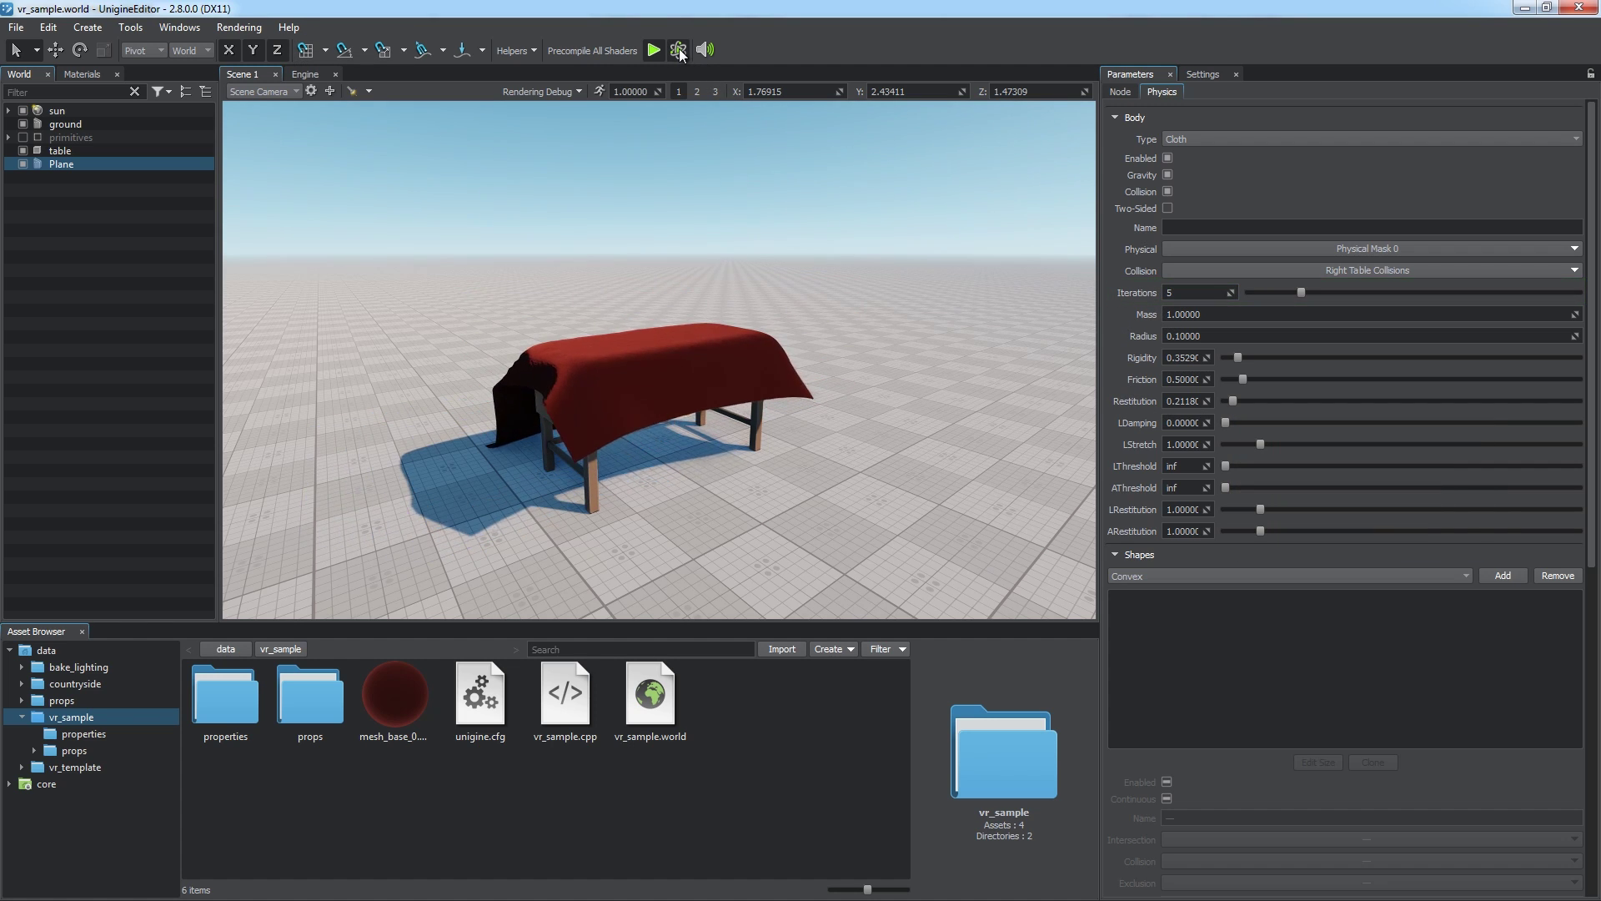
Create a mesh asset from the cloth draped over the table.
right_drag(451, 339, 1078, 427)
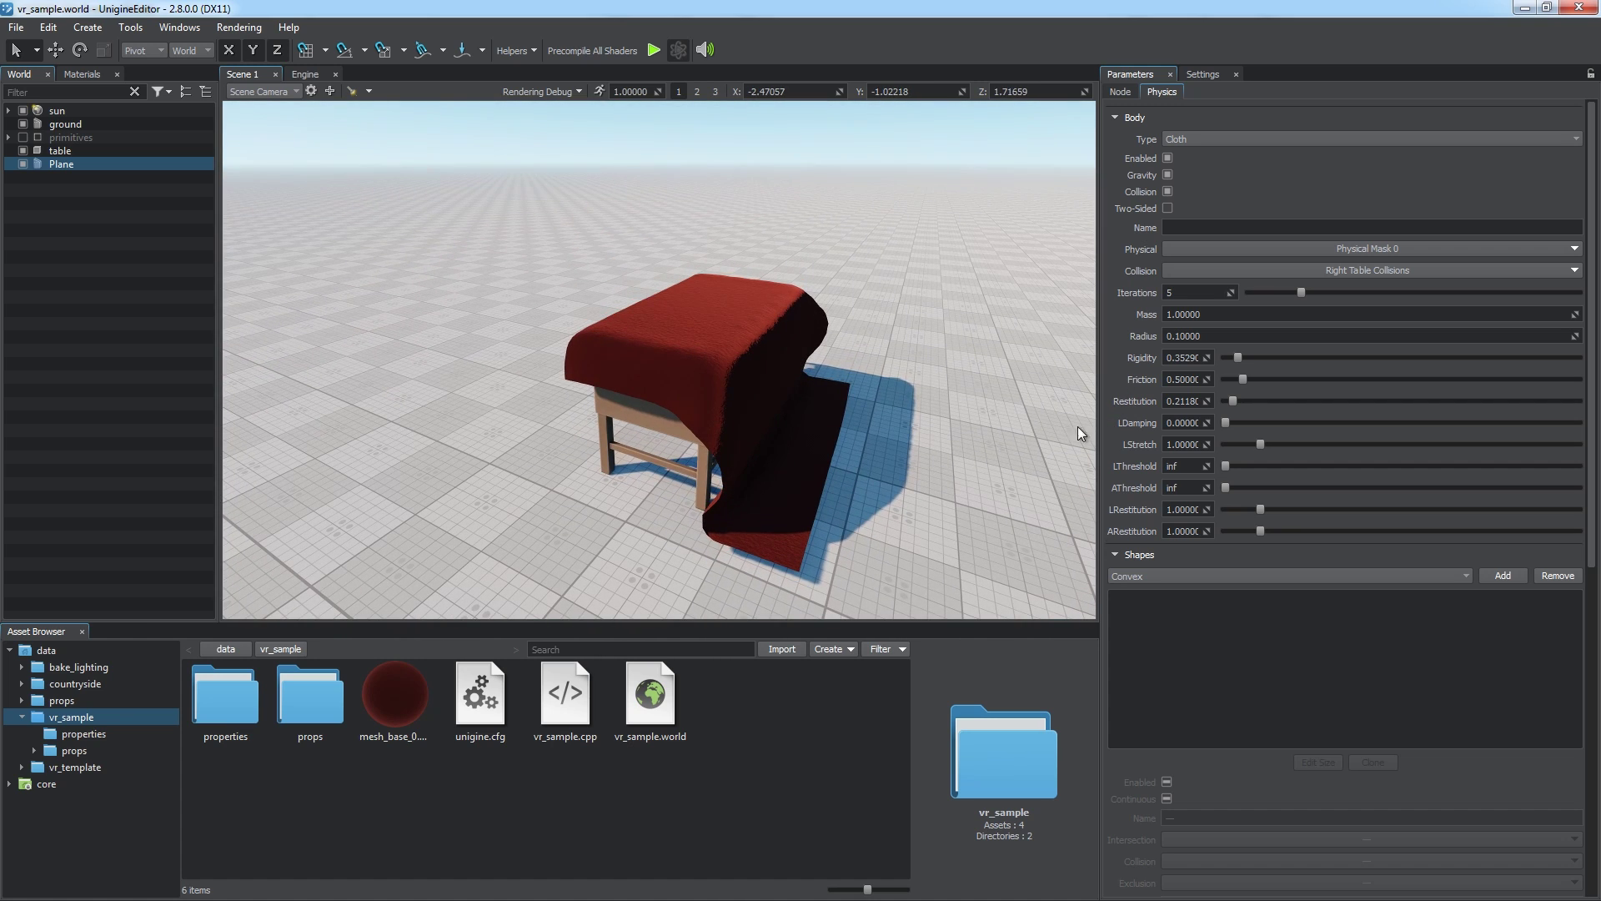
right_click(762, 337)
click(834, 418)
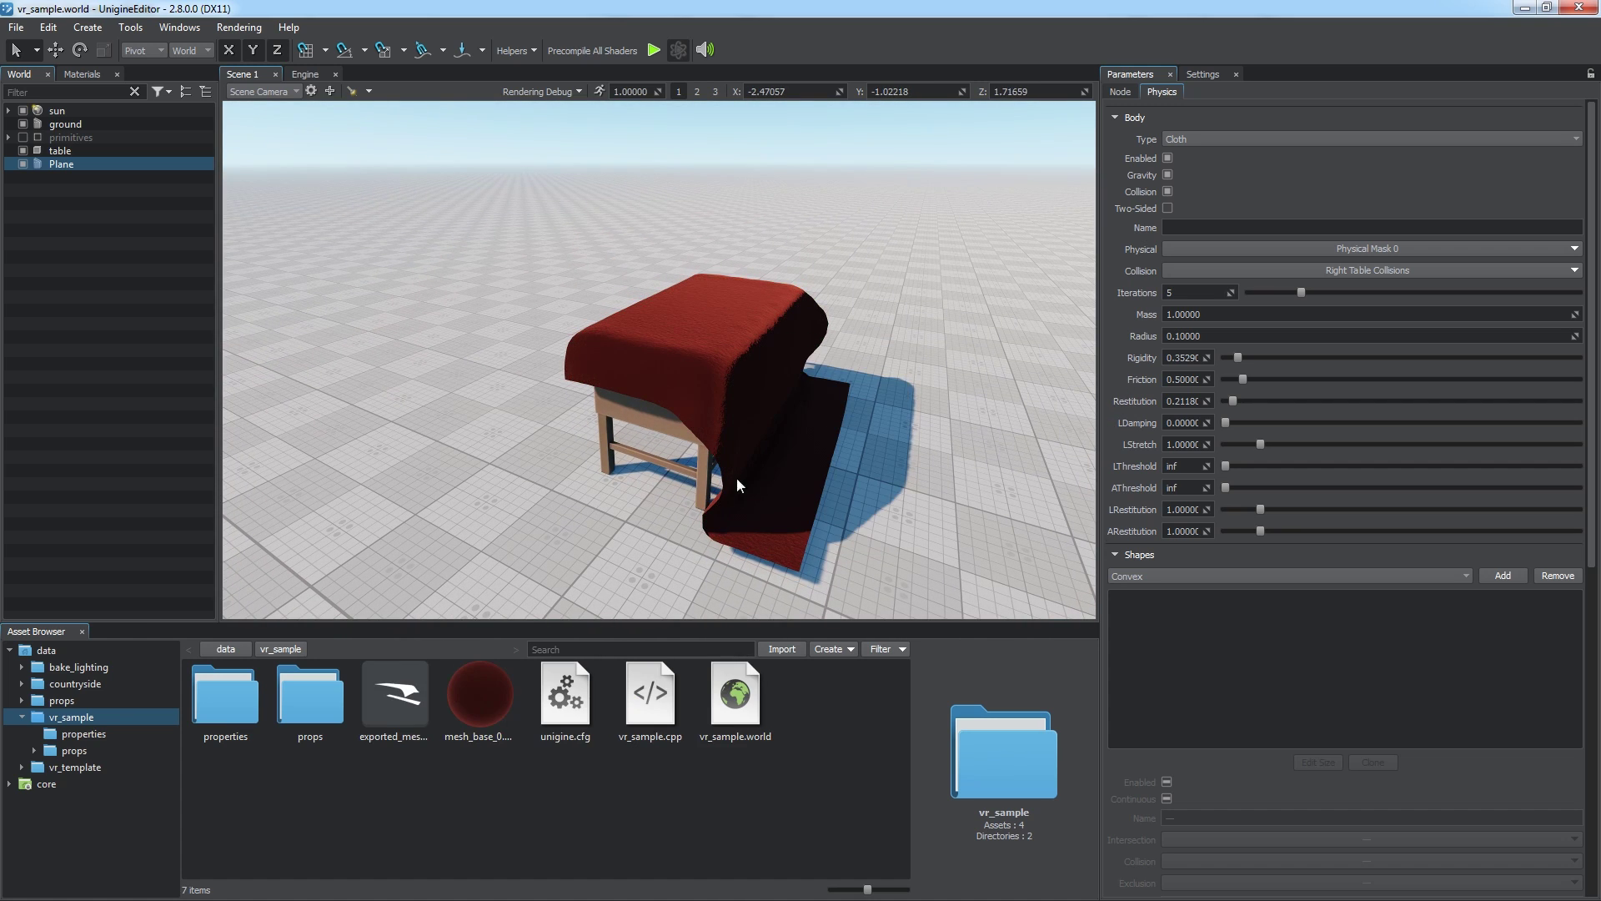
Place the exported cloth mesh beside the table and delete it from the scene.
drag(550, 440, 509, 412)
right_drag(509, 412, 693, 510)
right_click(490, 335)
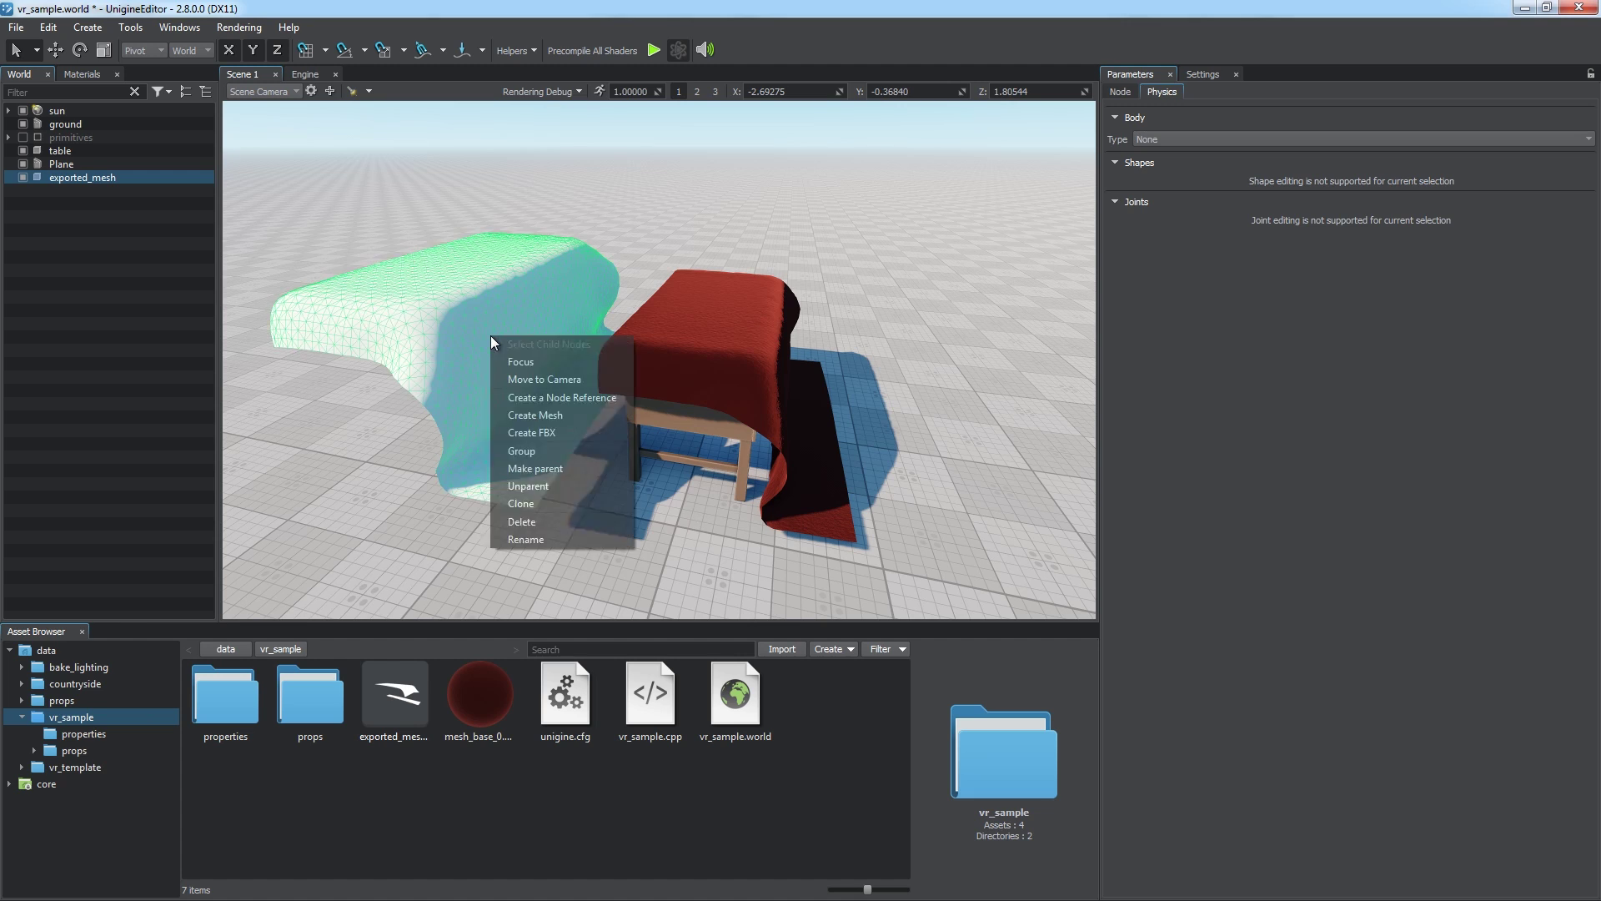
click(519, 517)
Set the draped Plane's cloth Iterations to 1.
click(699, 400)
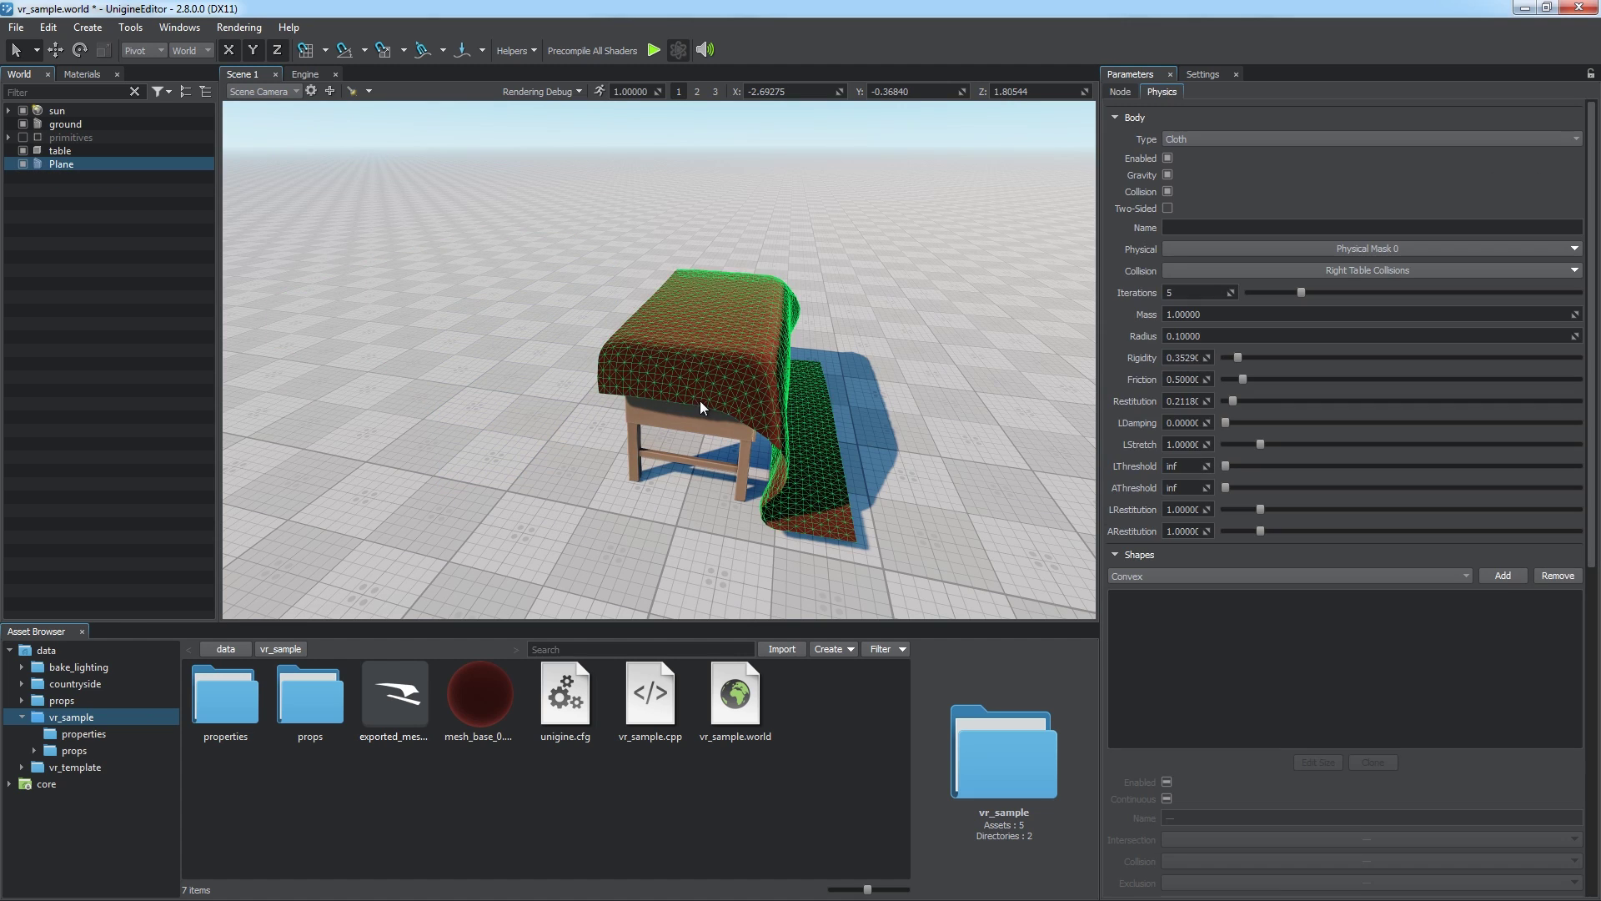
mouse_move(1188, 299)
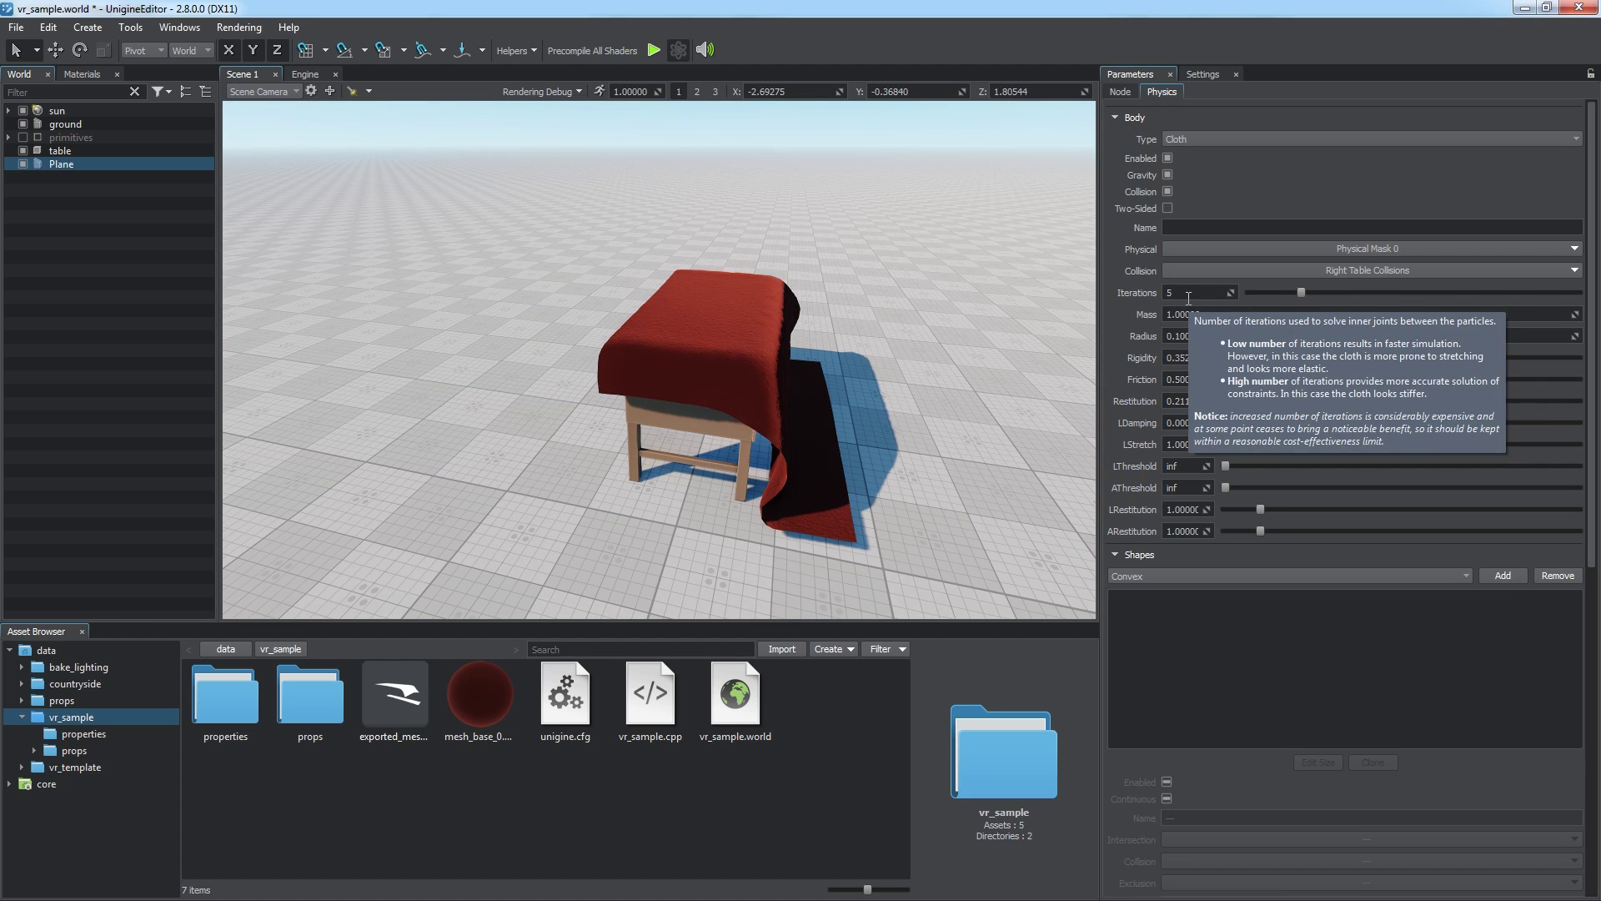
double_click(1189, 293)
text(1)
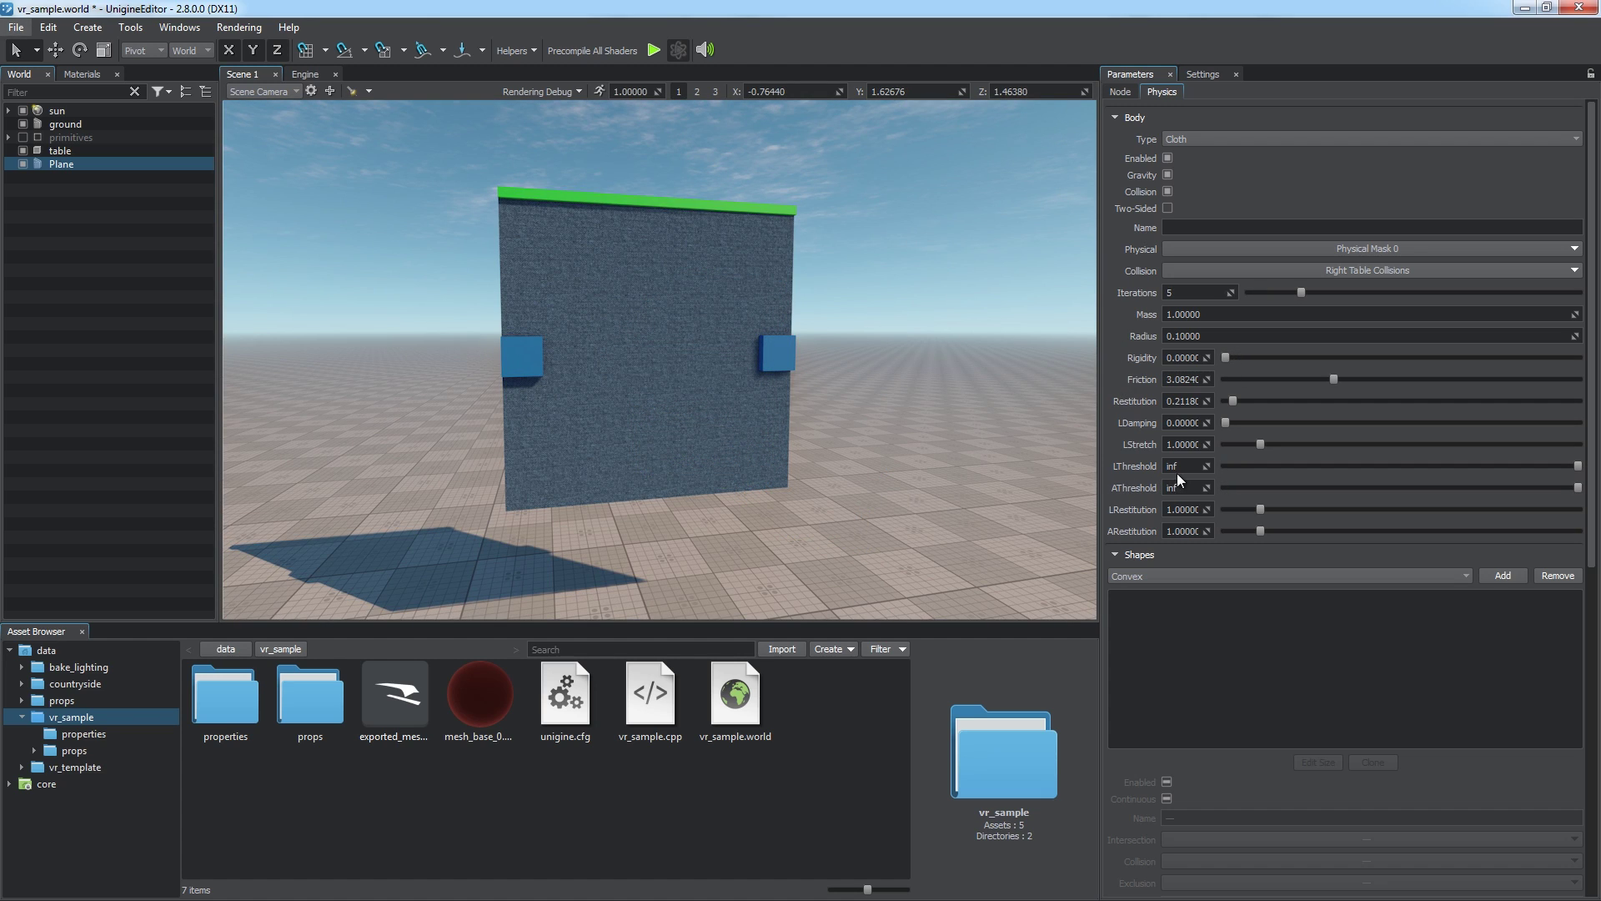
Set the hanging cloth's LThreshold to 0.05 and run the physics simulation.
double_click(1181, 465)
text(0.)
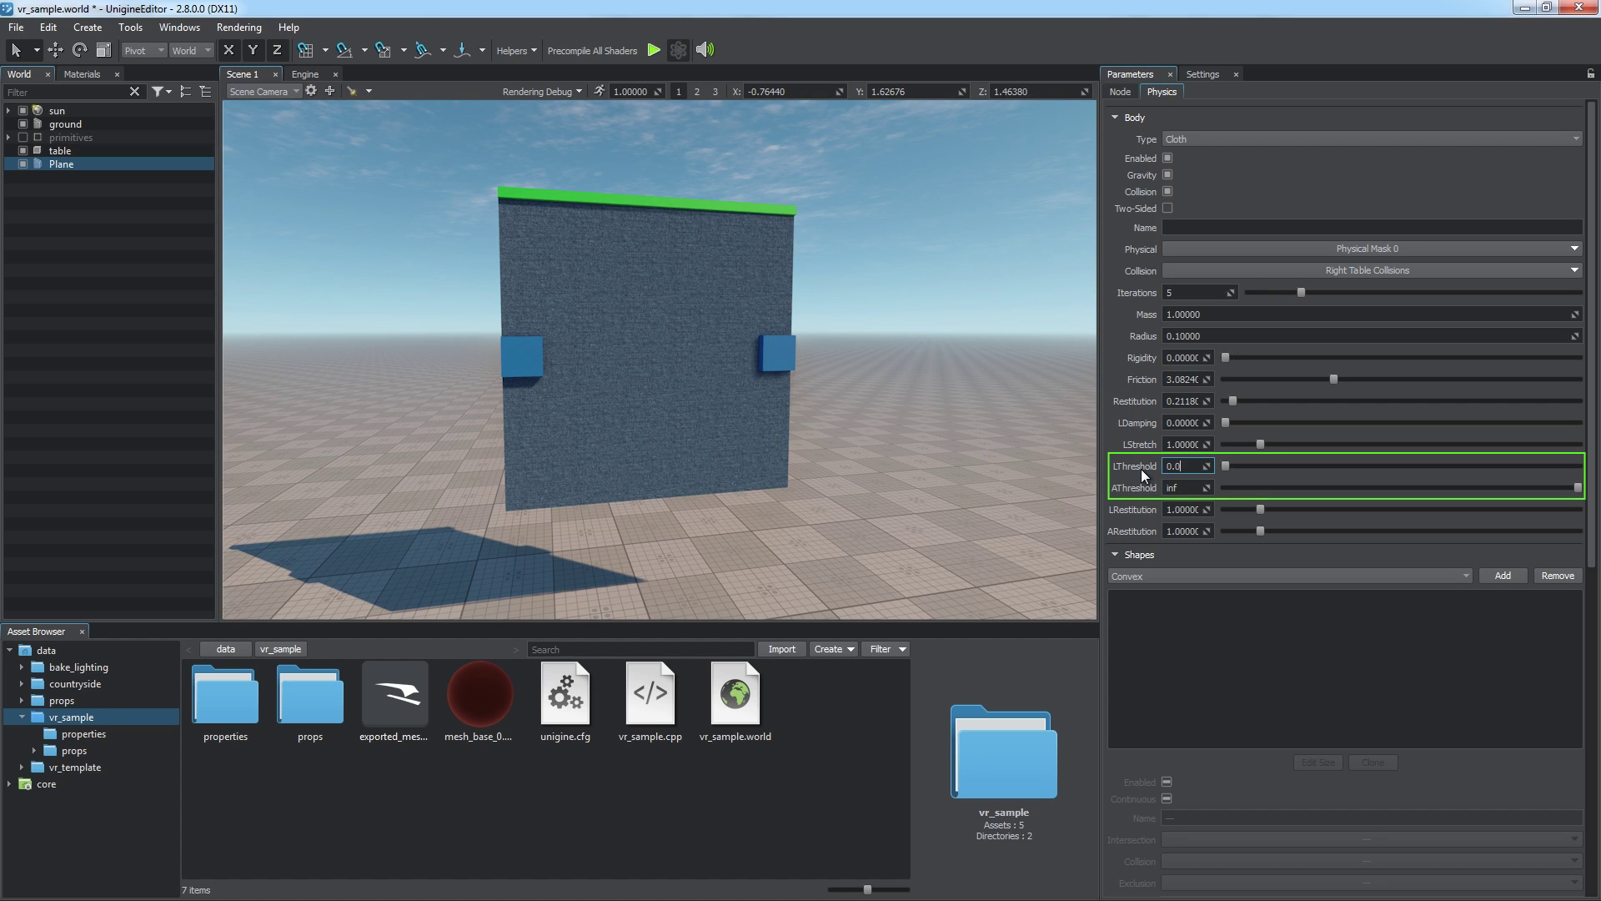
text(0500()
key(Return)
click(678, 50)
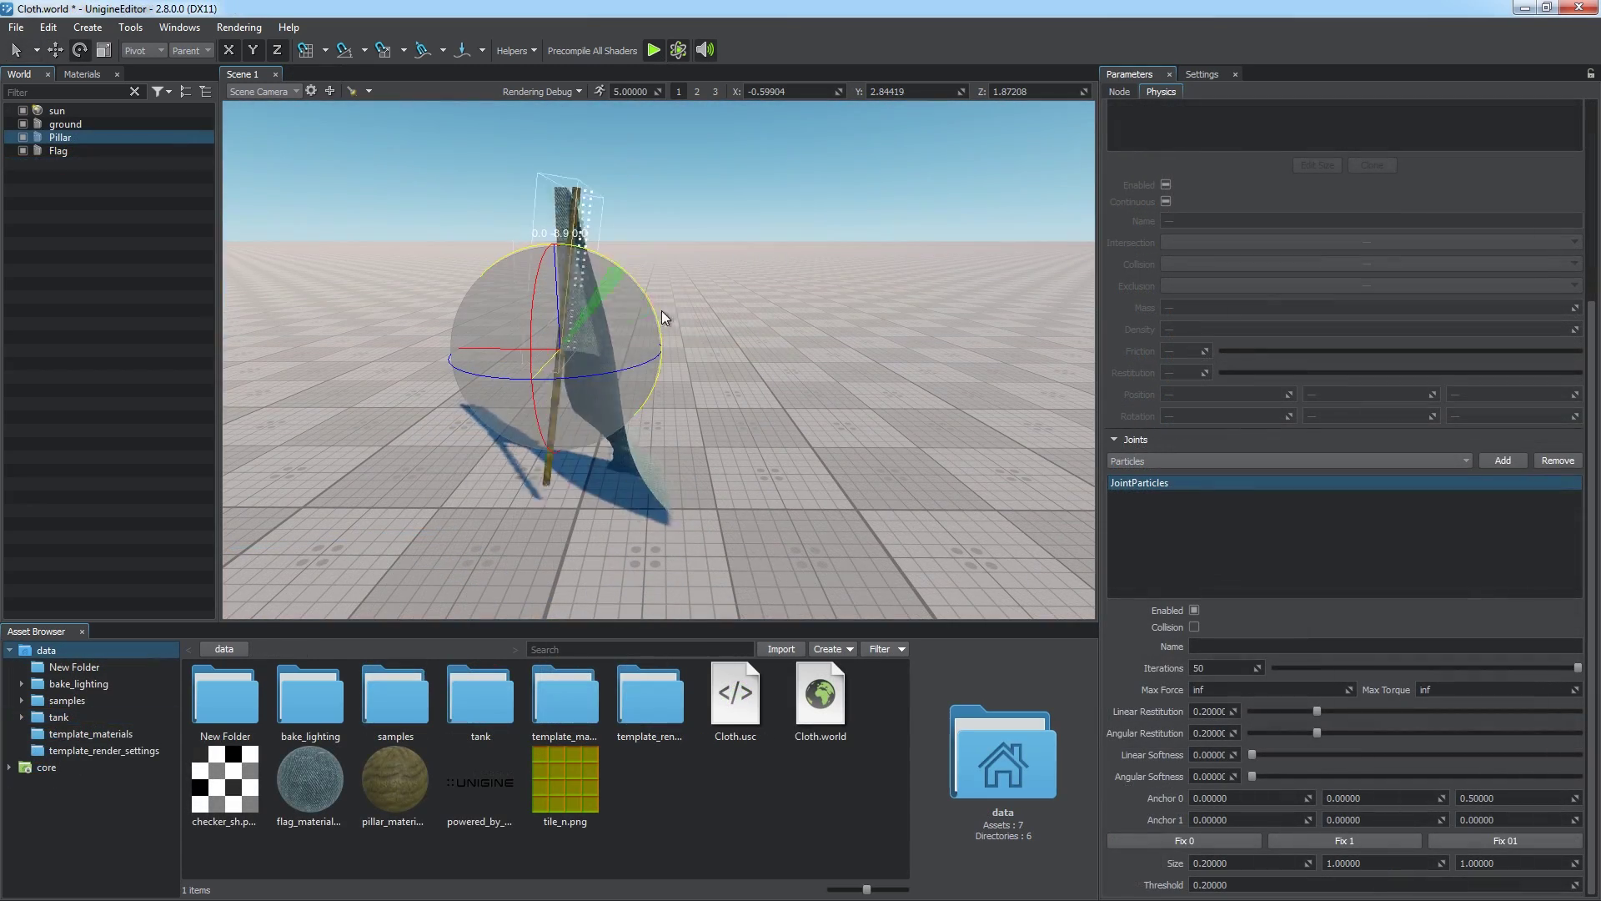
Rotate the Pillar and move it upward with the flag attached to it.
drag(662, 310, 728, 362)
key(w)
drag(626, 290, 596, 209)
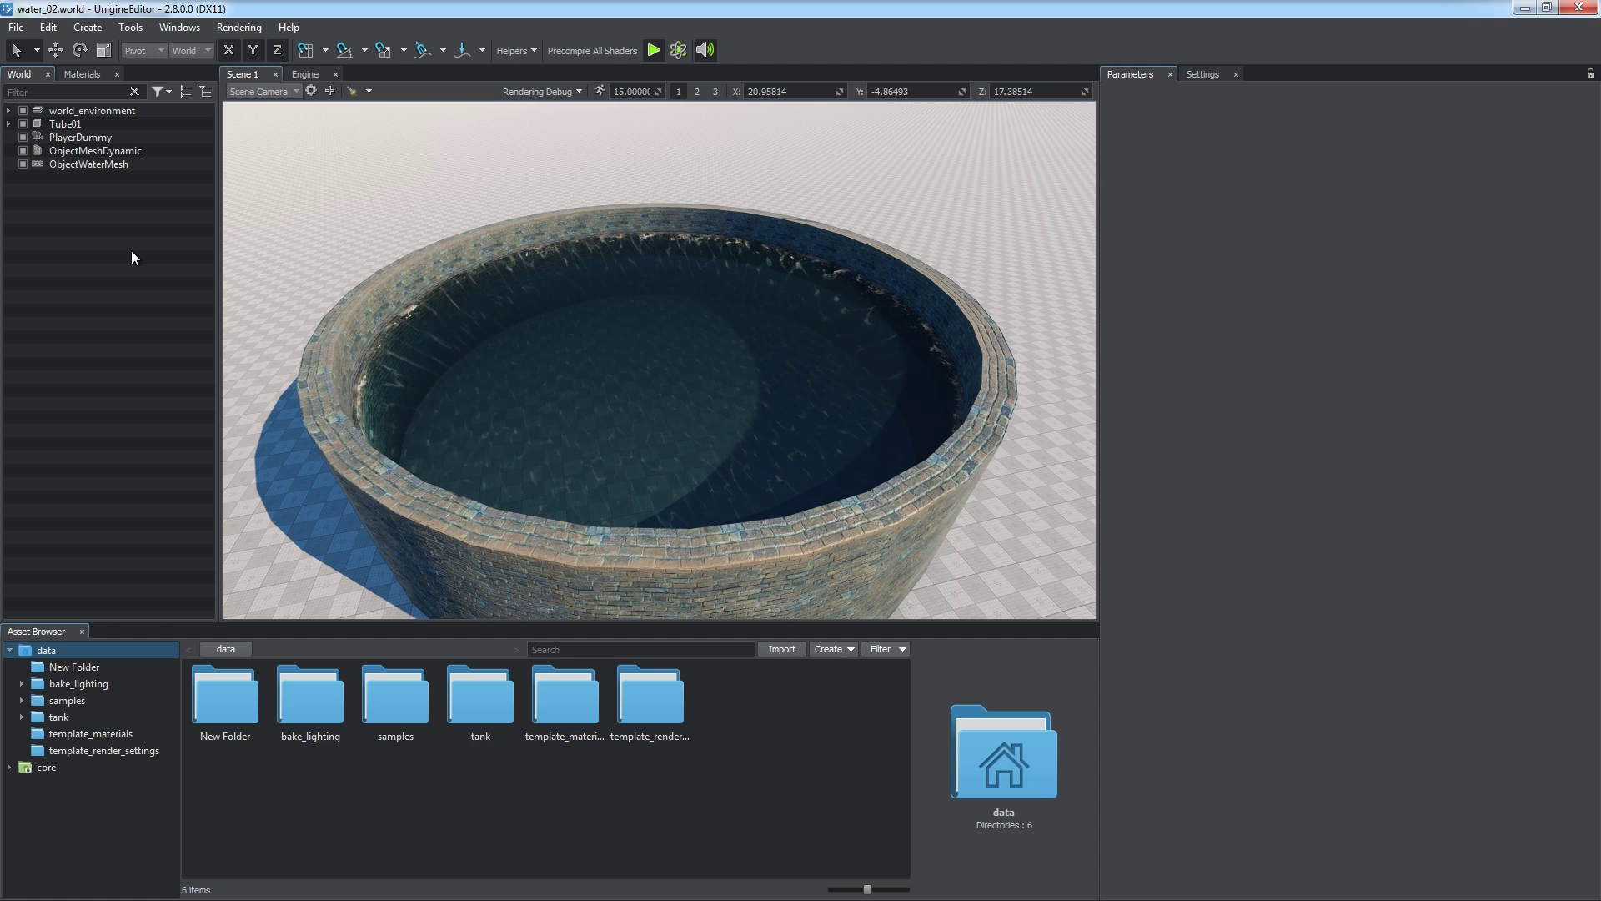
Assign a Water body to ObjectWaterMesh in the round pool and run the physics simulation.
click(117, 165)
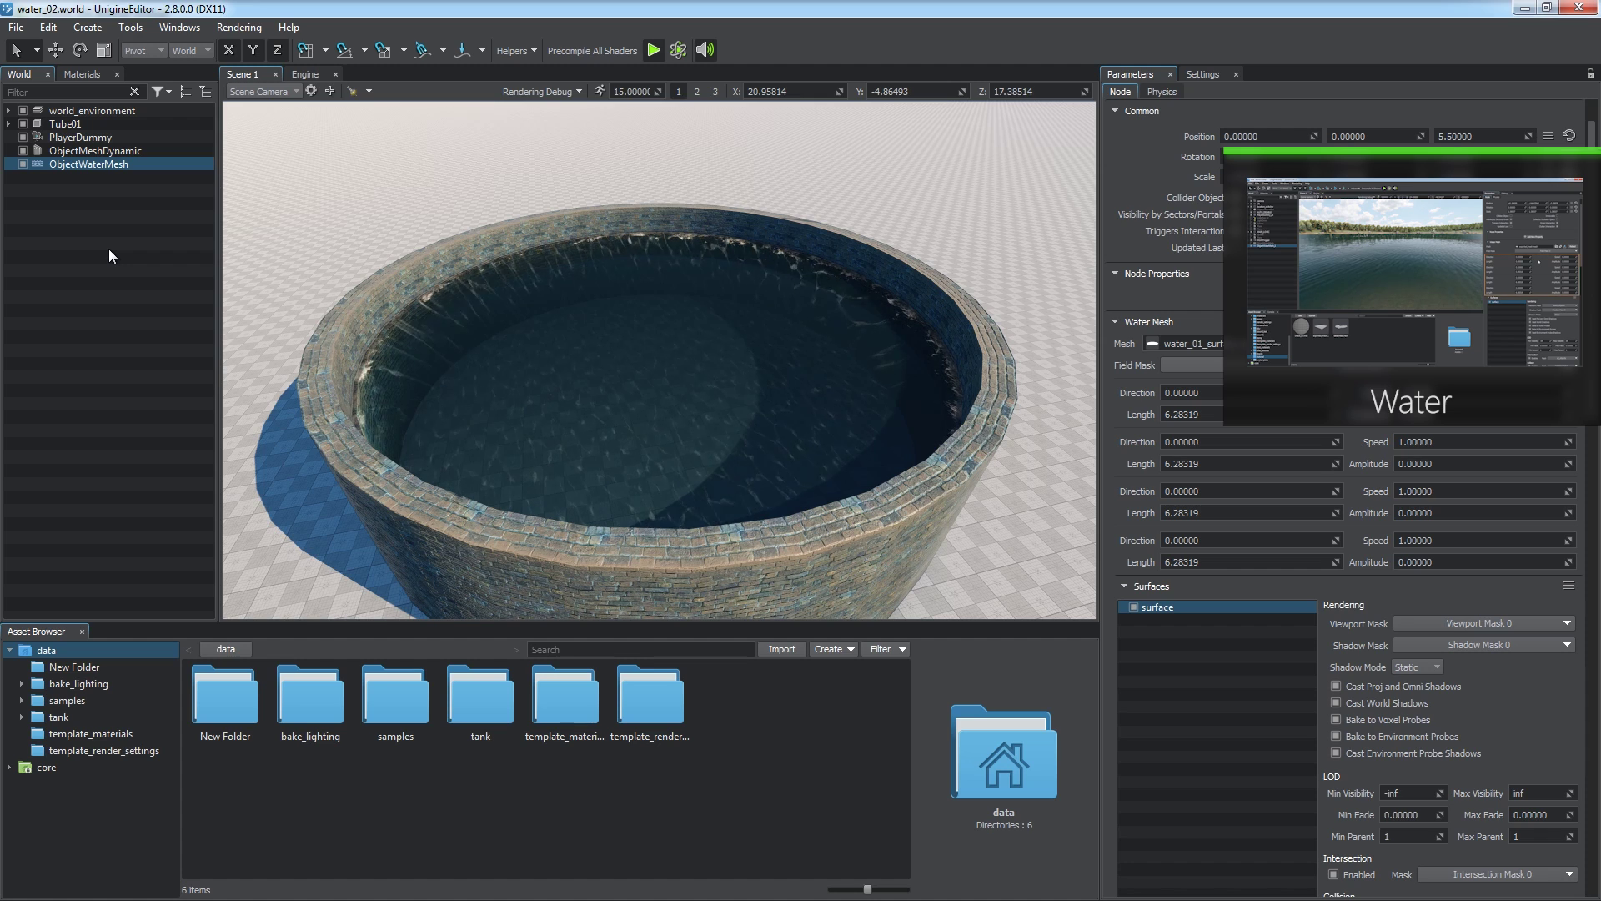
click(1162, 92)
click(1194, 138)
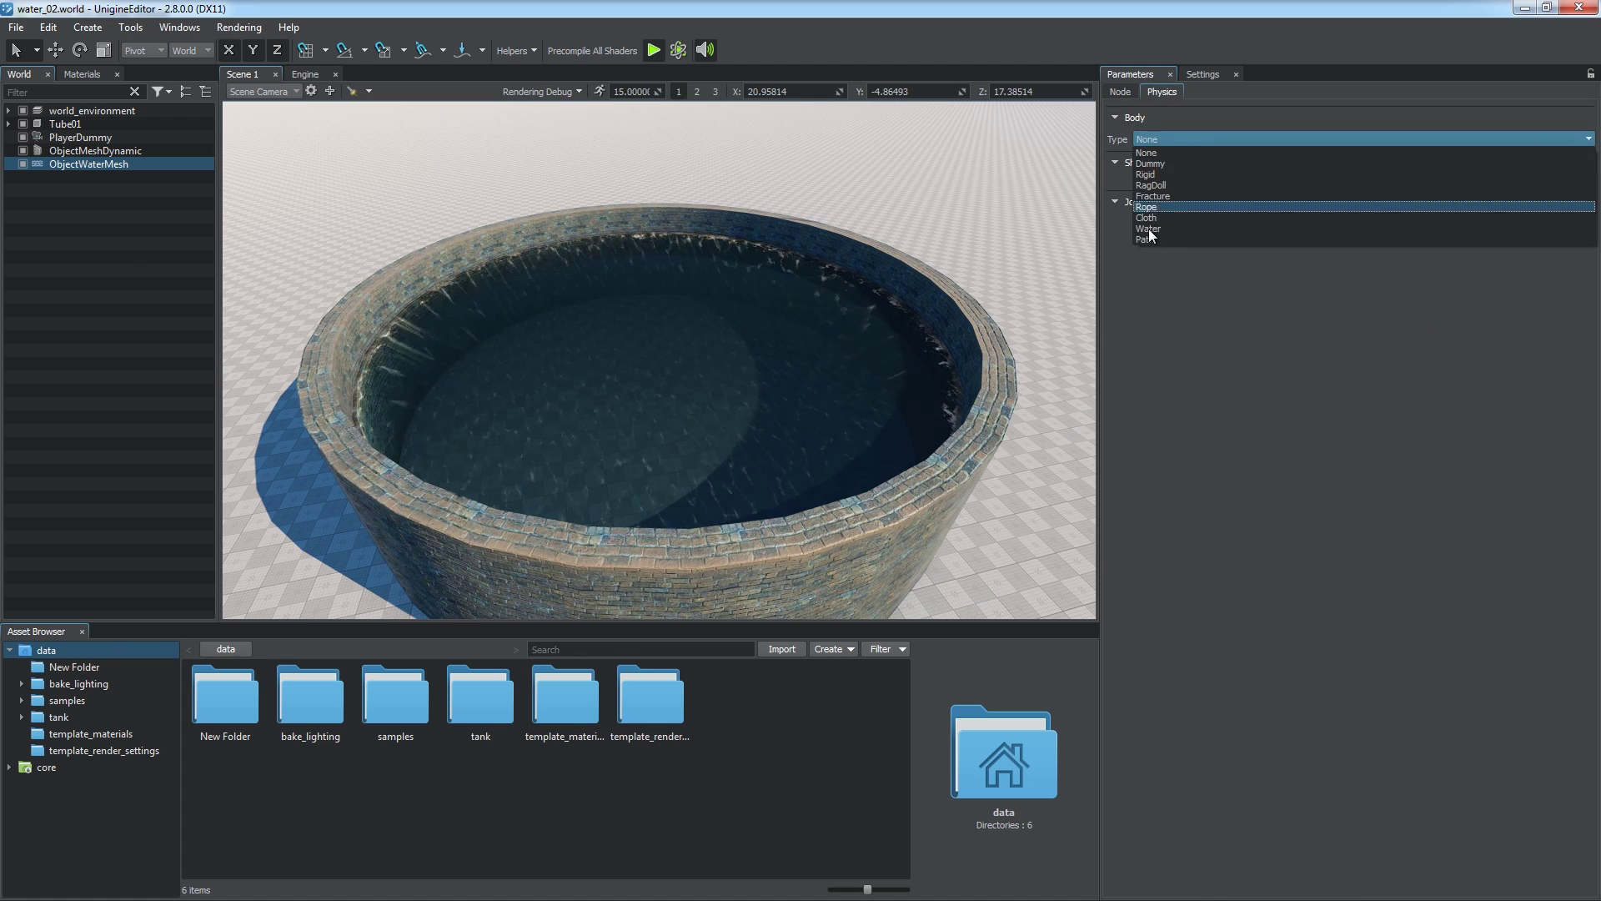
click(1149, 228)
click(680, 52)
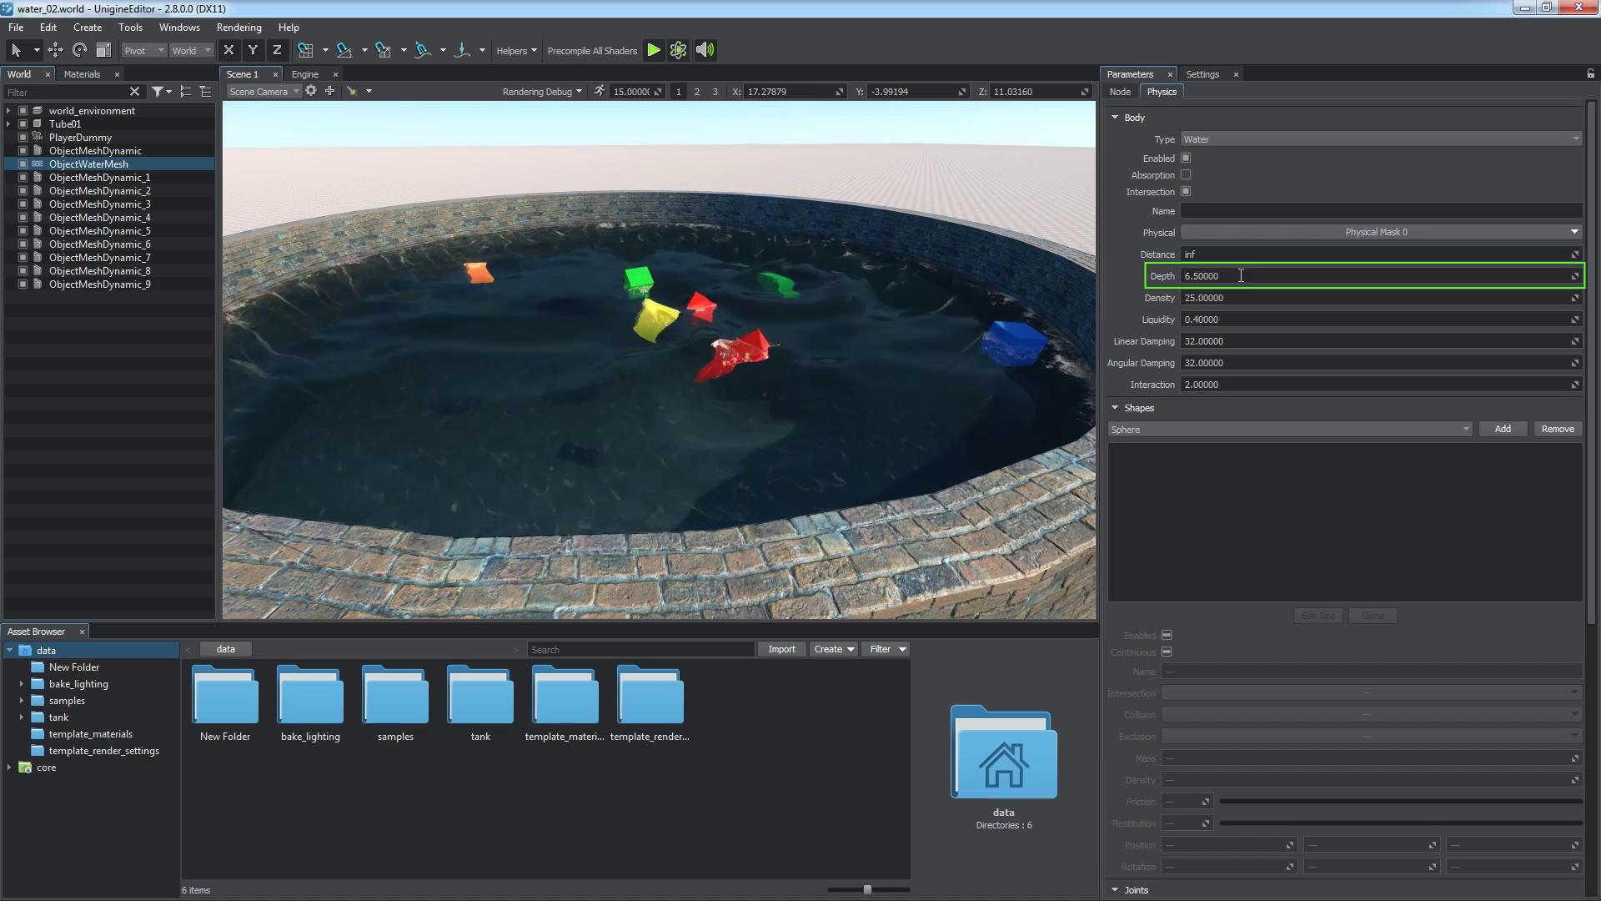
Set the Water body's Depth to 0.8.
triple_click(1241, 275)
text(0.8)
key(Return)
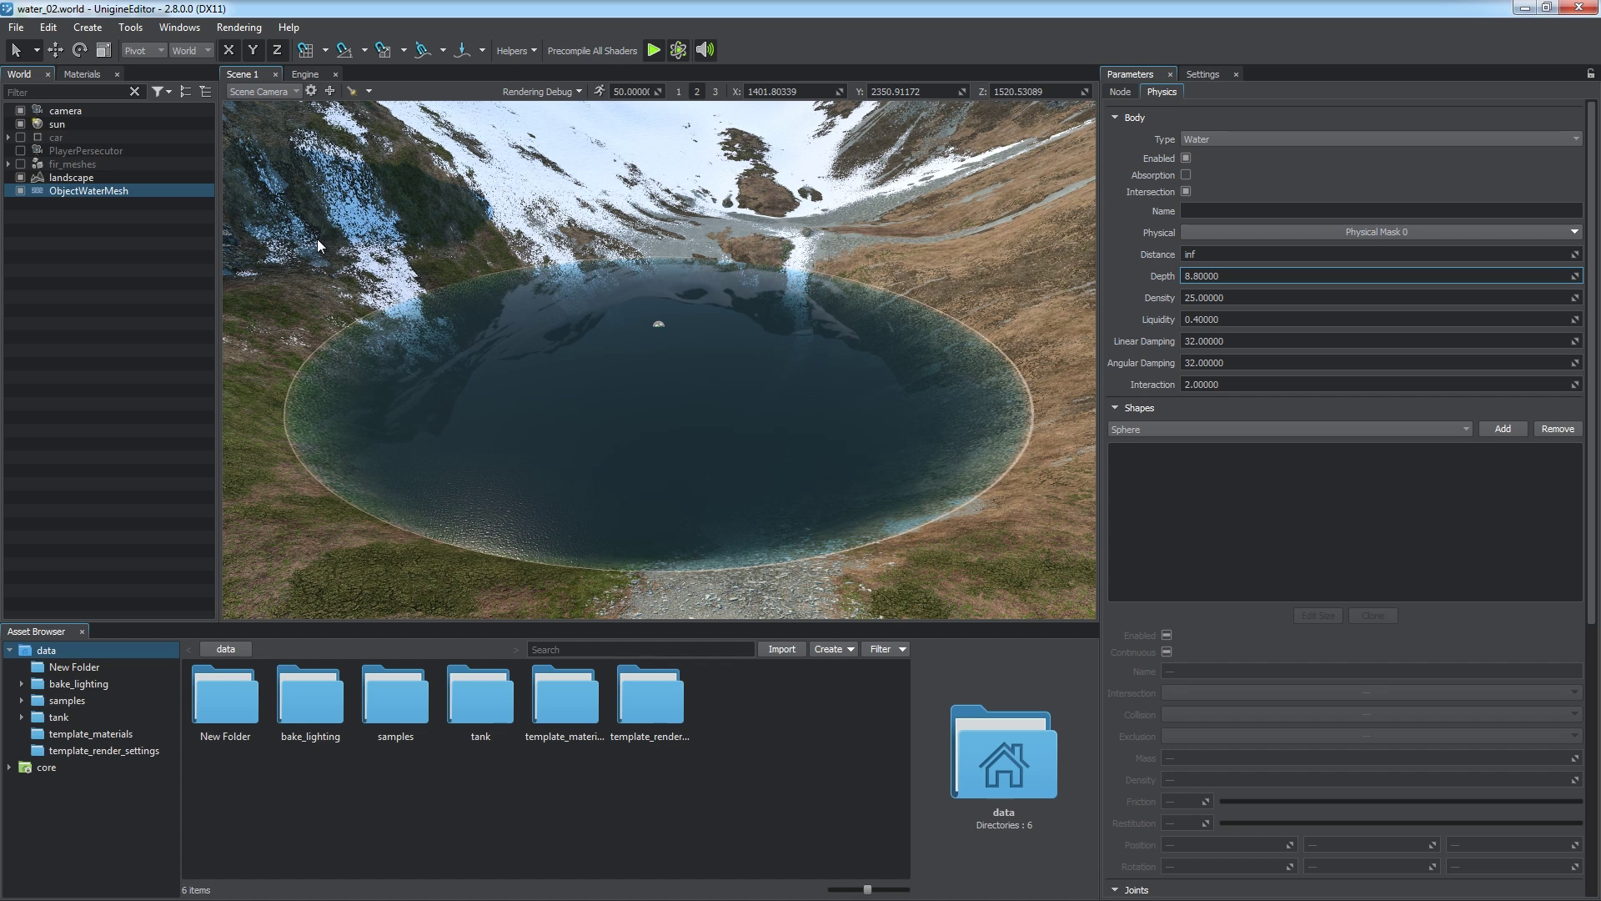
drag(130, 192, 139, 178)
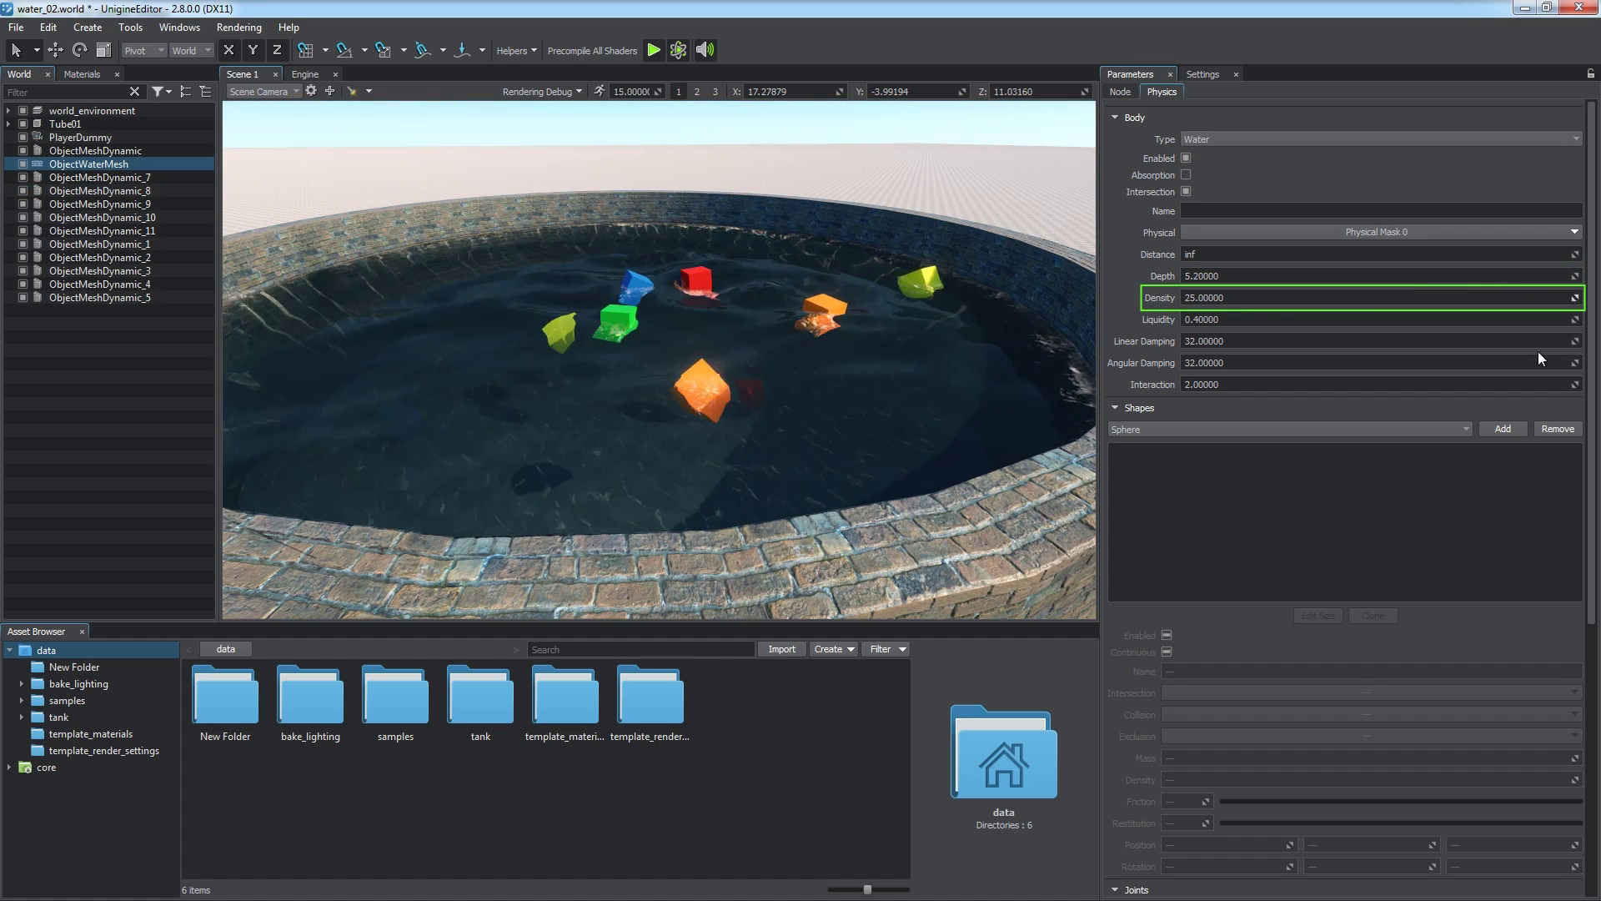
Try a low Density on the pool's Water body, raise it to 30.9, and vary the Liquidity.
drag(1538, 352, 1509, 421)
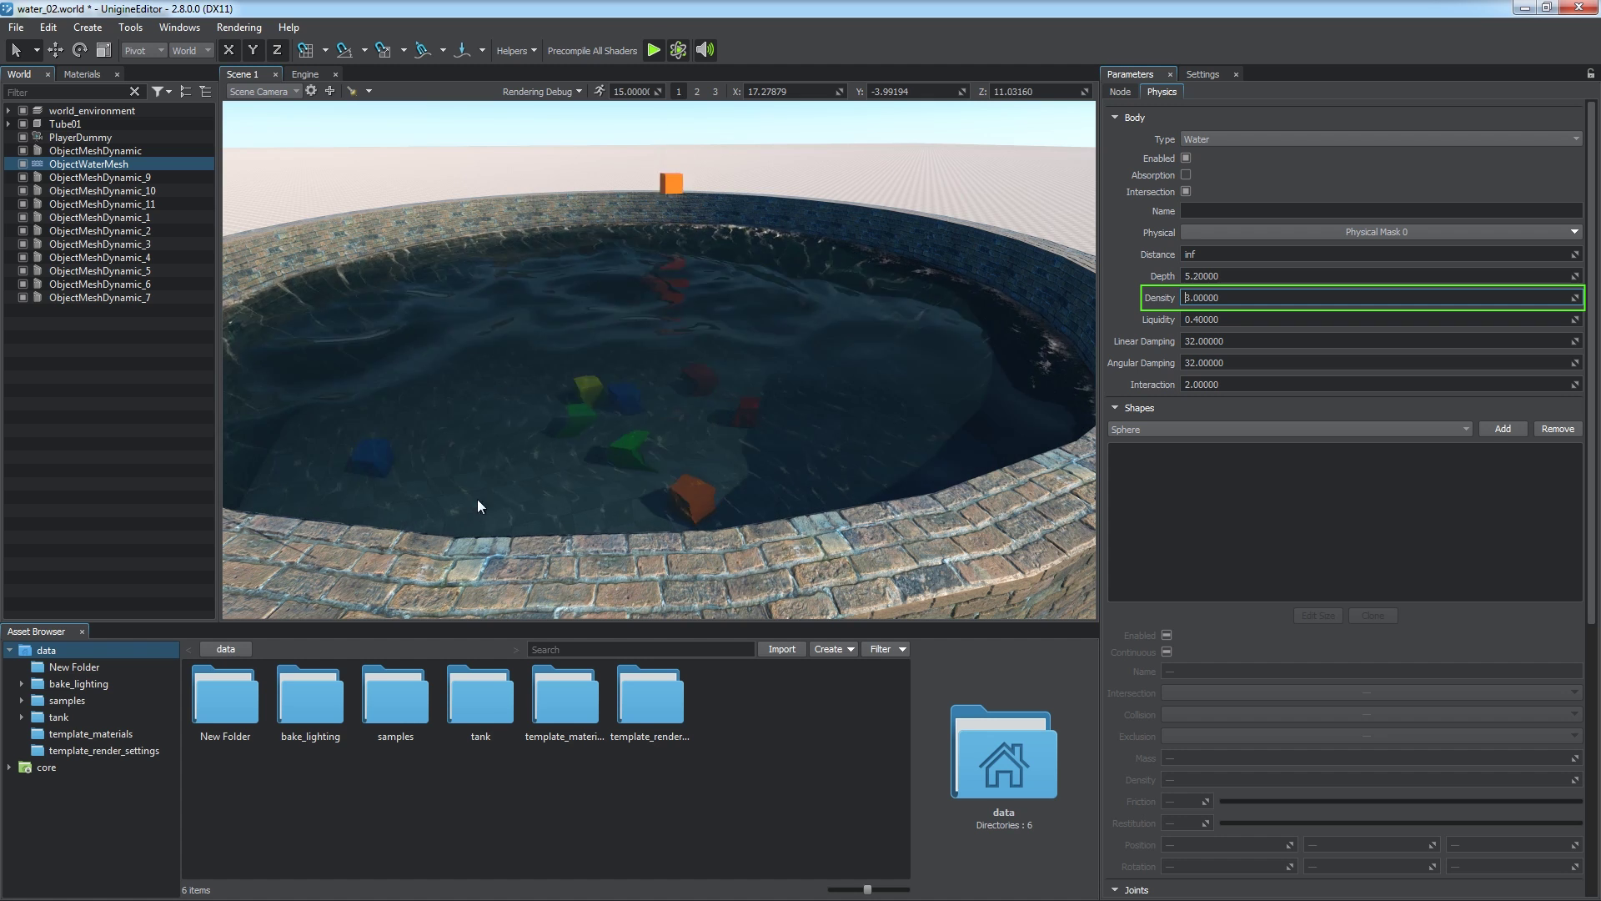
drag(477, 505, 448, 158)
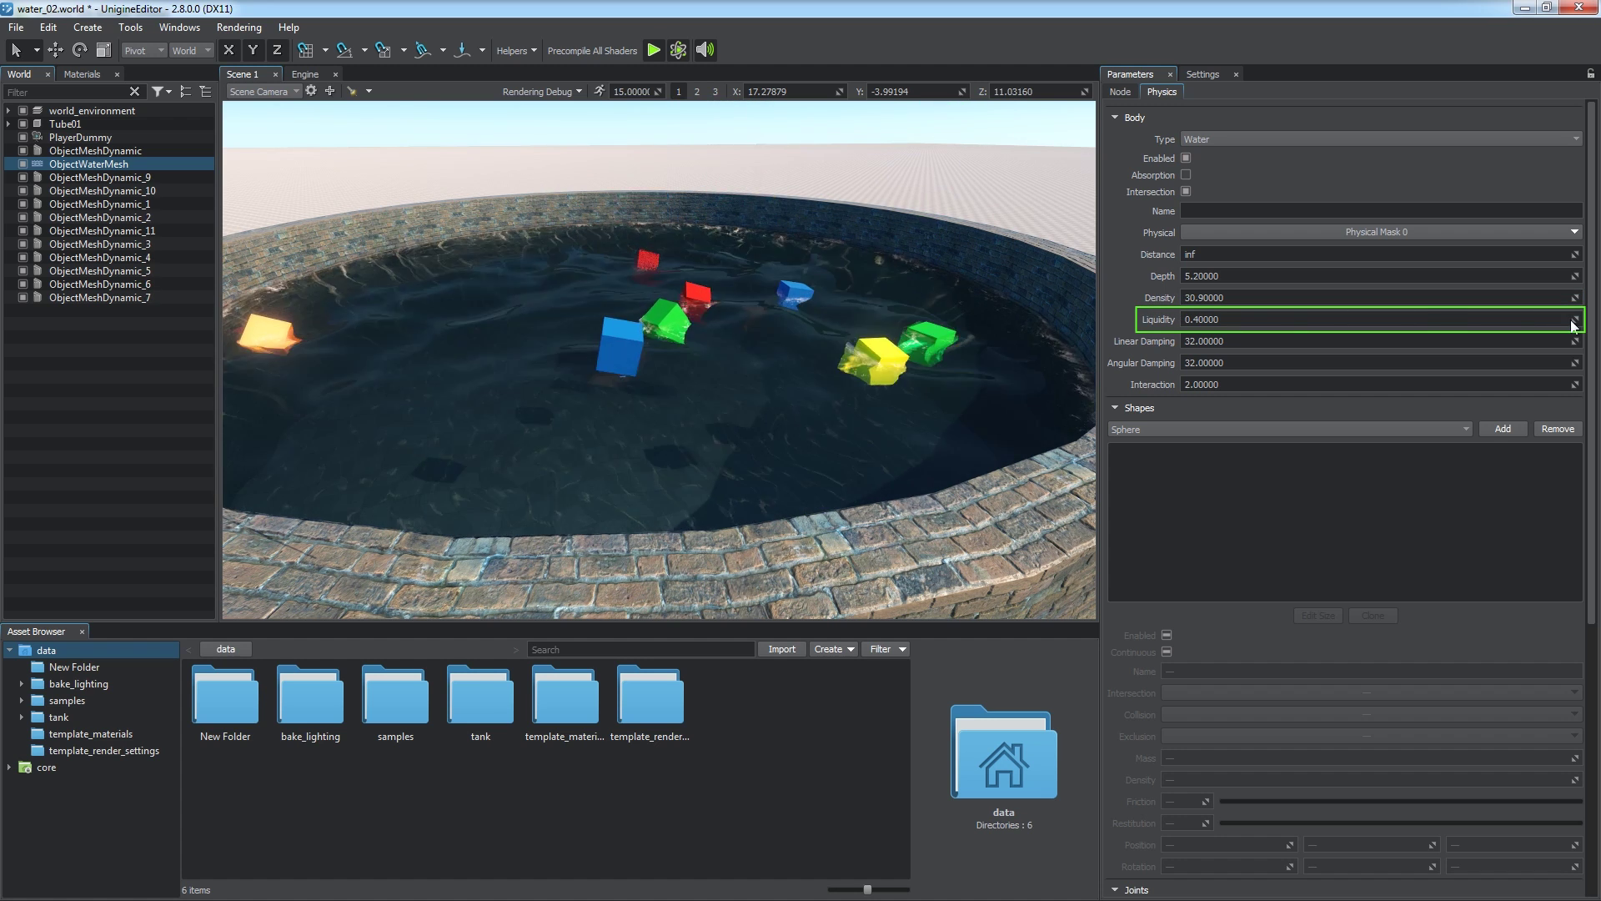
mouse_move(1575, 324)
mouse_down()
mouse_move(1597, 301)
mouse_move(14, 278)
mouse_move(27, 262)
mouse_move(1597, 292)
mouse_move(1581, 334)
mouse_up()
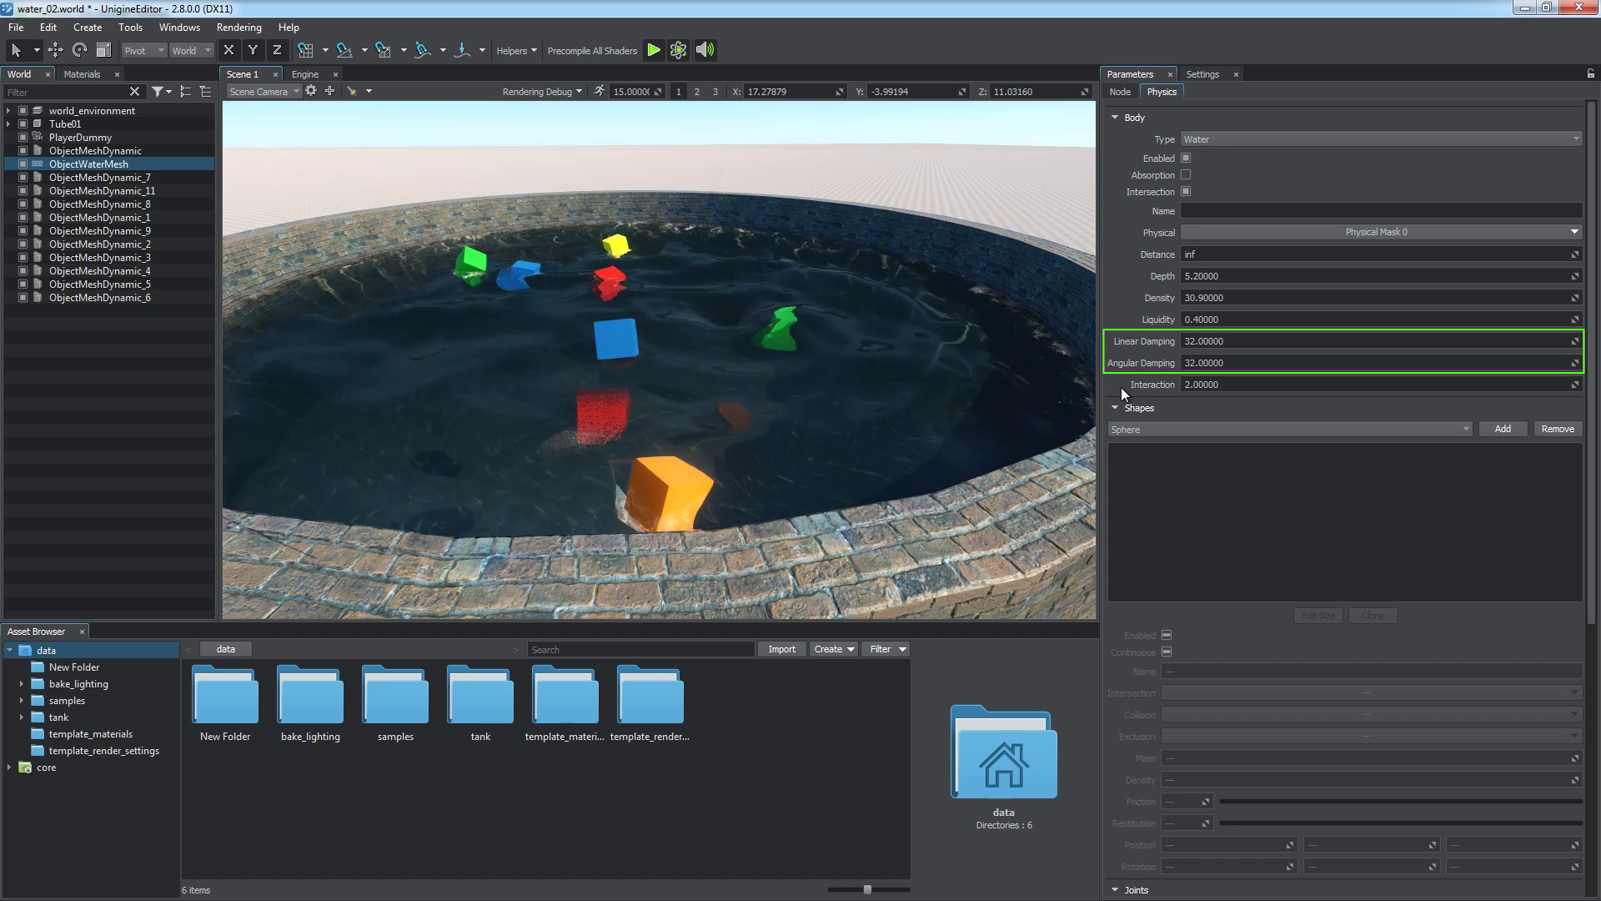
Try a Linear Damping of 300 on the pool's Water body and settle on 30.
drag(1251, 340, 1114, 338)
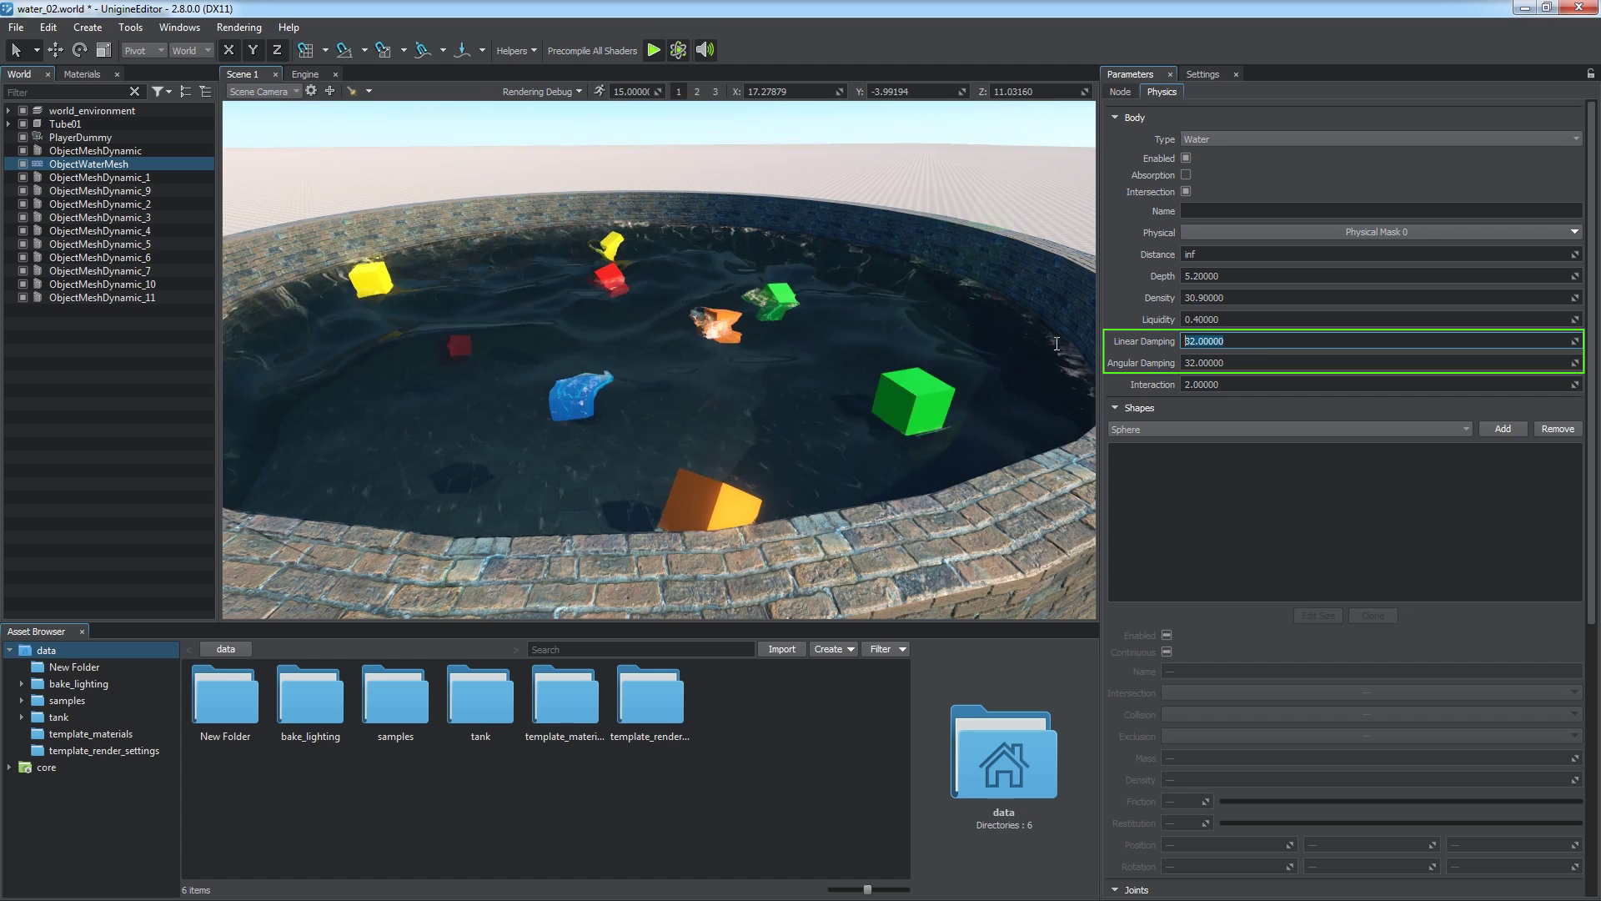
text(300)
key(Return)
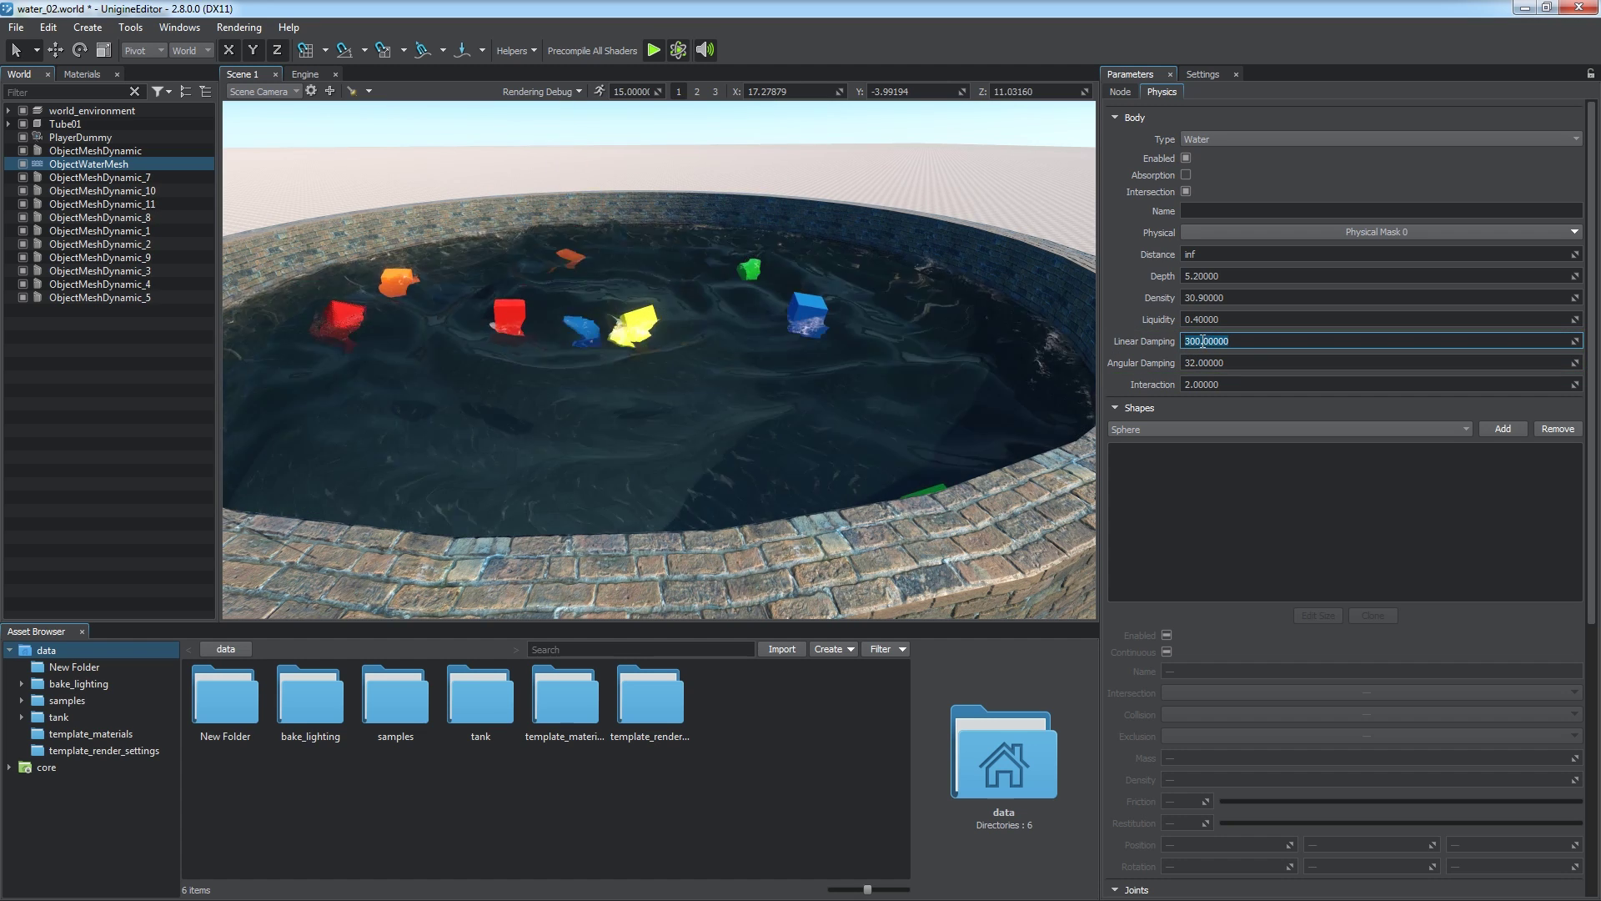
text(30)
key(Return)
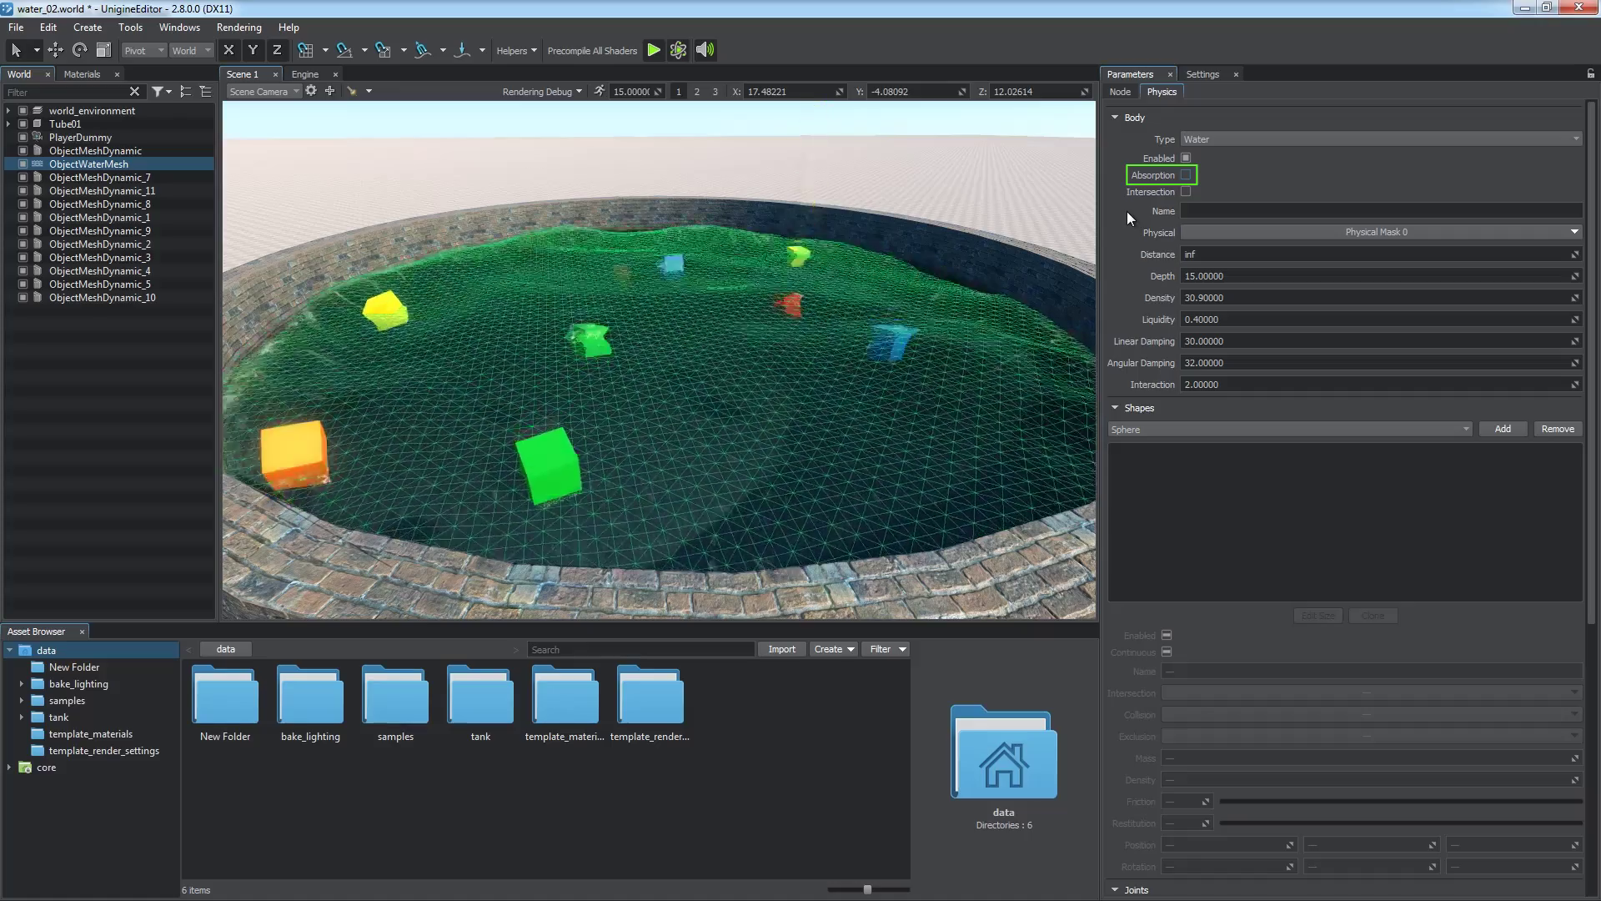
Switch Absorption on and back off for the Water body, and turn off the Object Wireframe helper.
click(1185, 175)
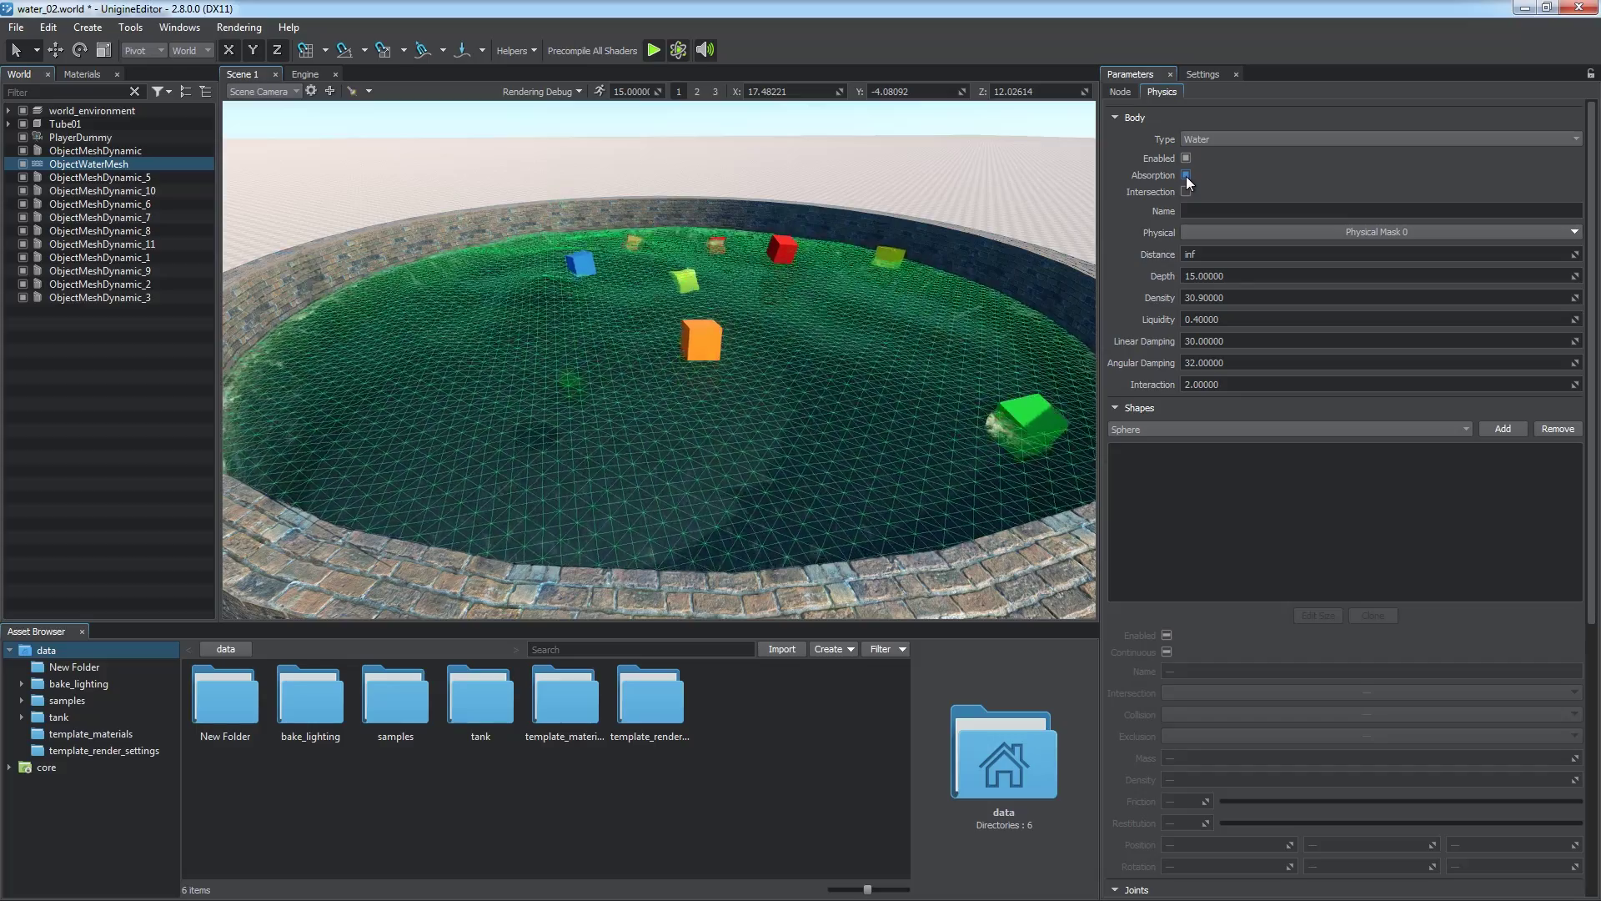
click(1185, 176)
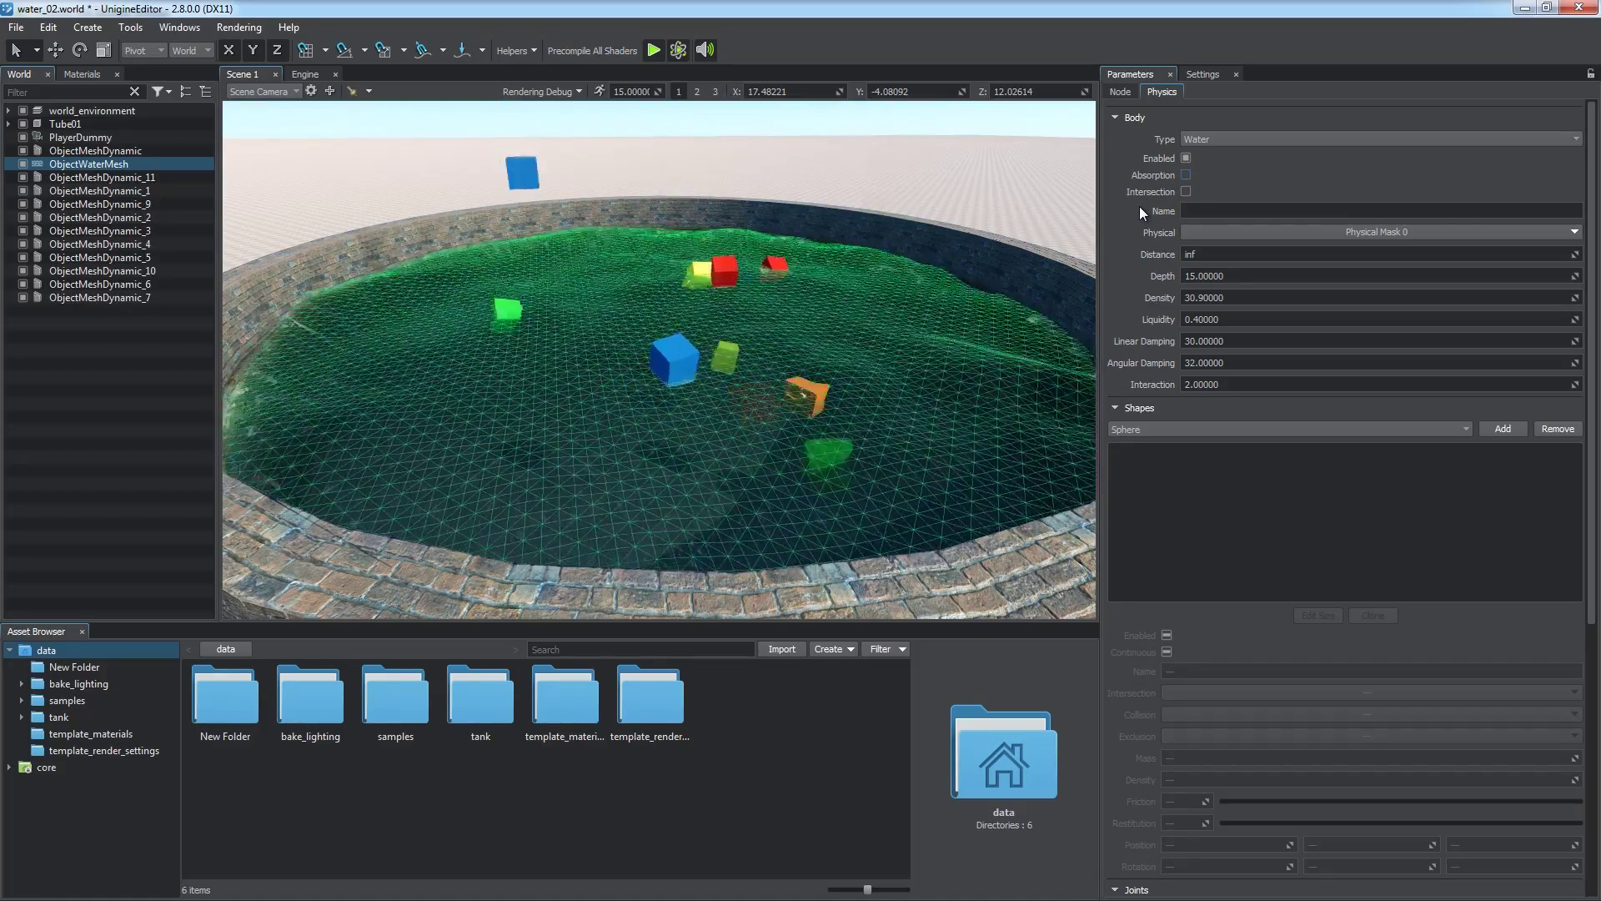
click(513, 50)
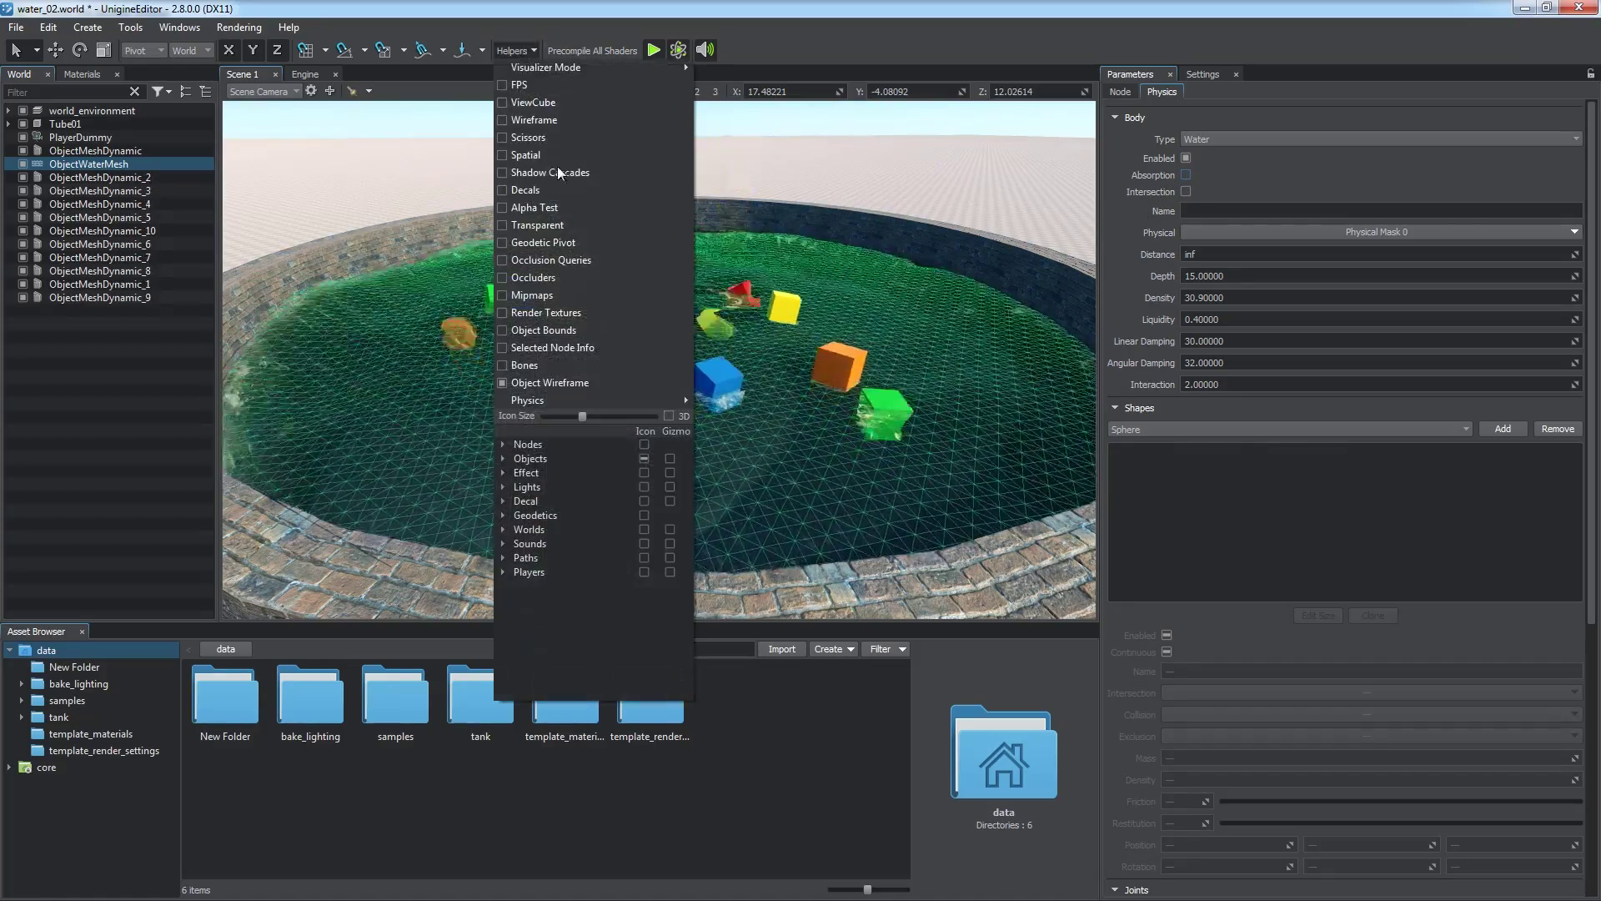
click(538, 100)
Set the Water body's Distance to 5 and check the pool's simulation from farther away.
click(1149, 258)
text(5.0000()
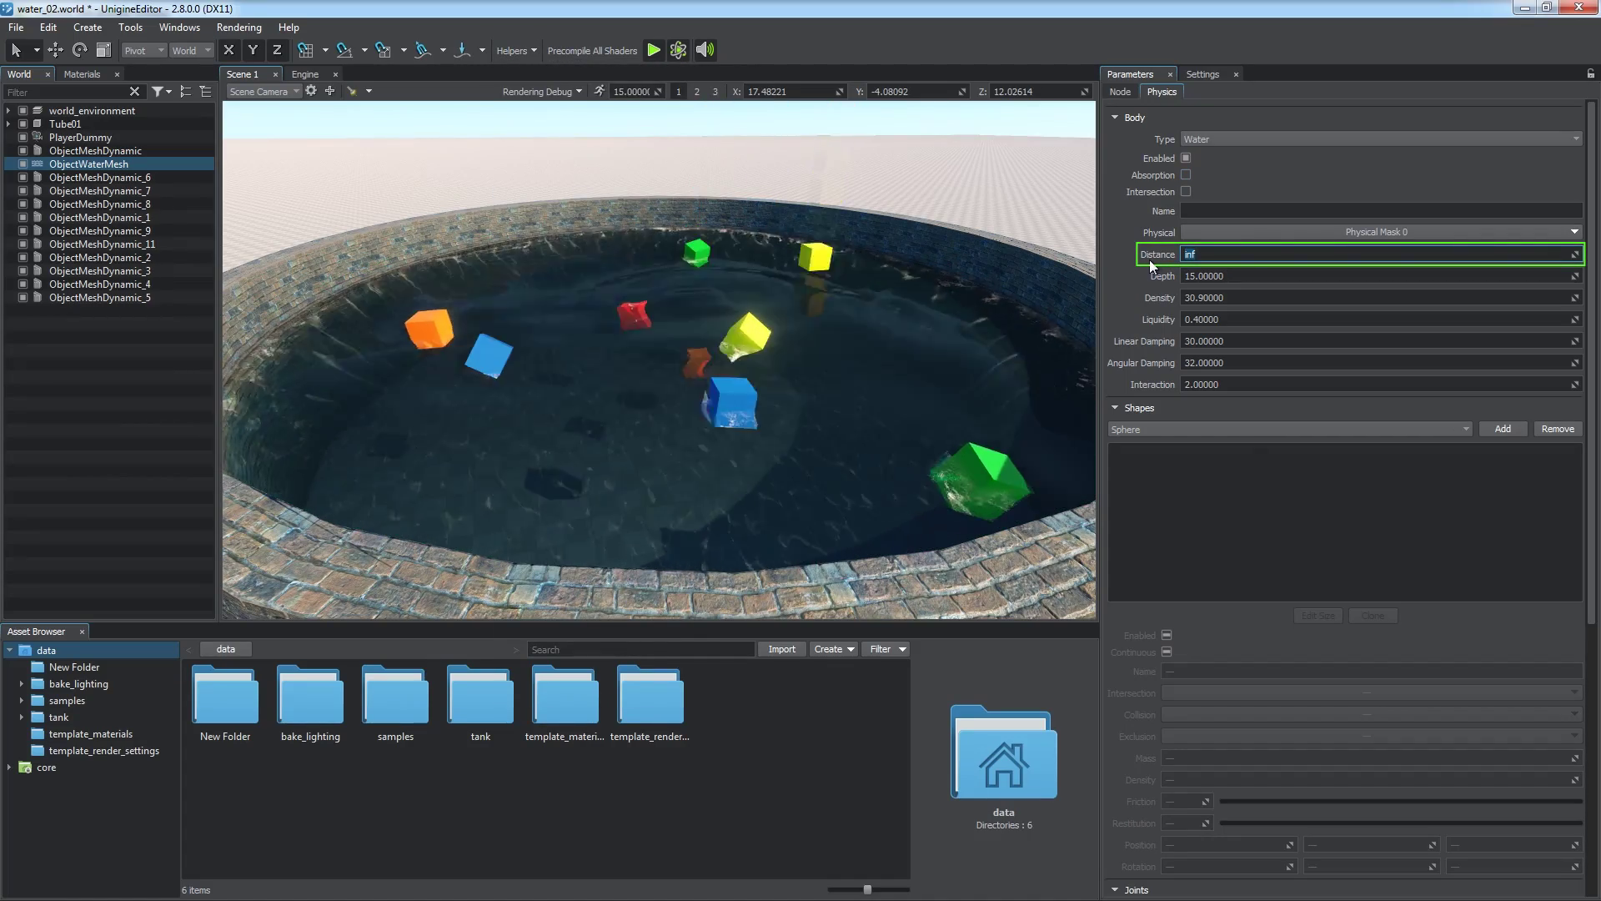
key(Return)
scroll(1067, 305, down, 5)
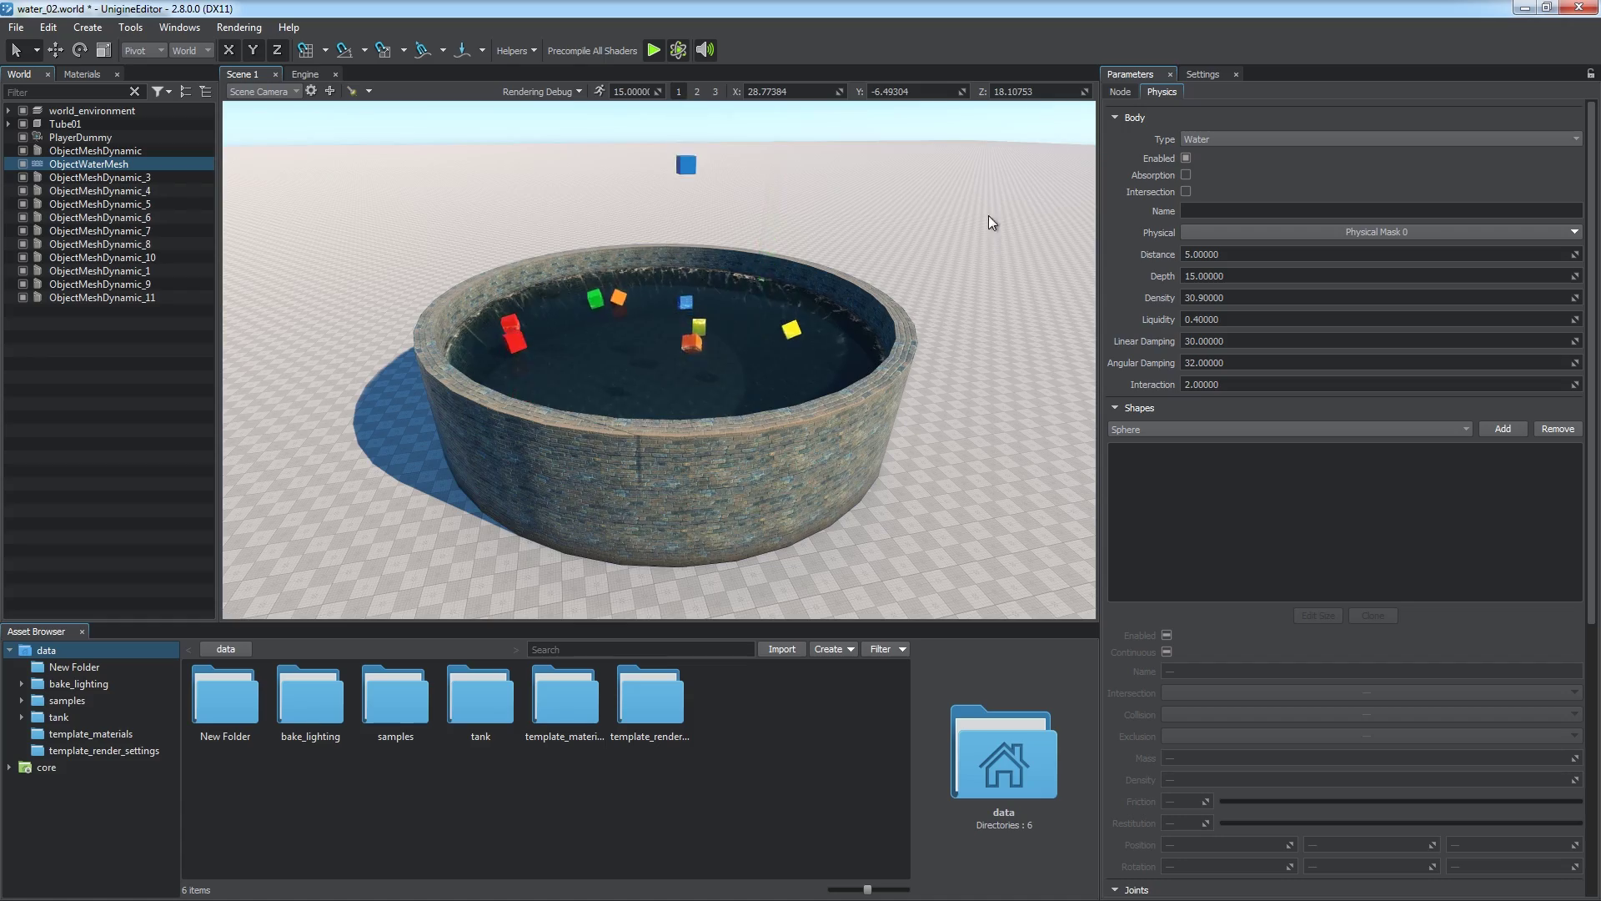
scroll(988, 215, down, 5)
alt+drag(974, 250, 997, 217)
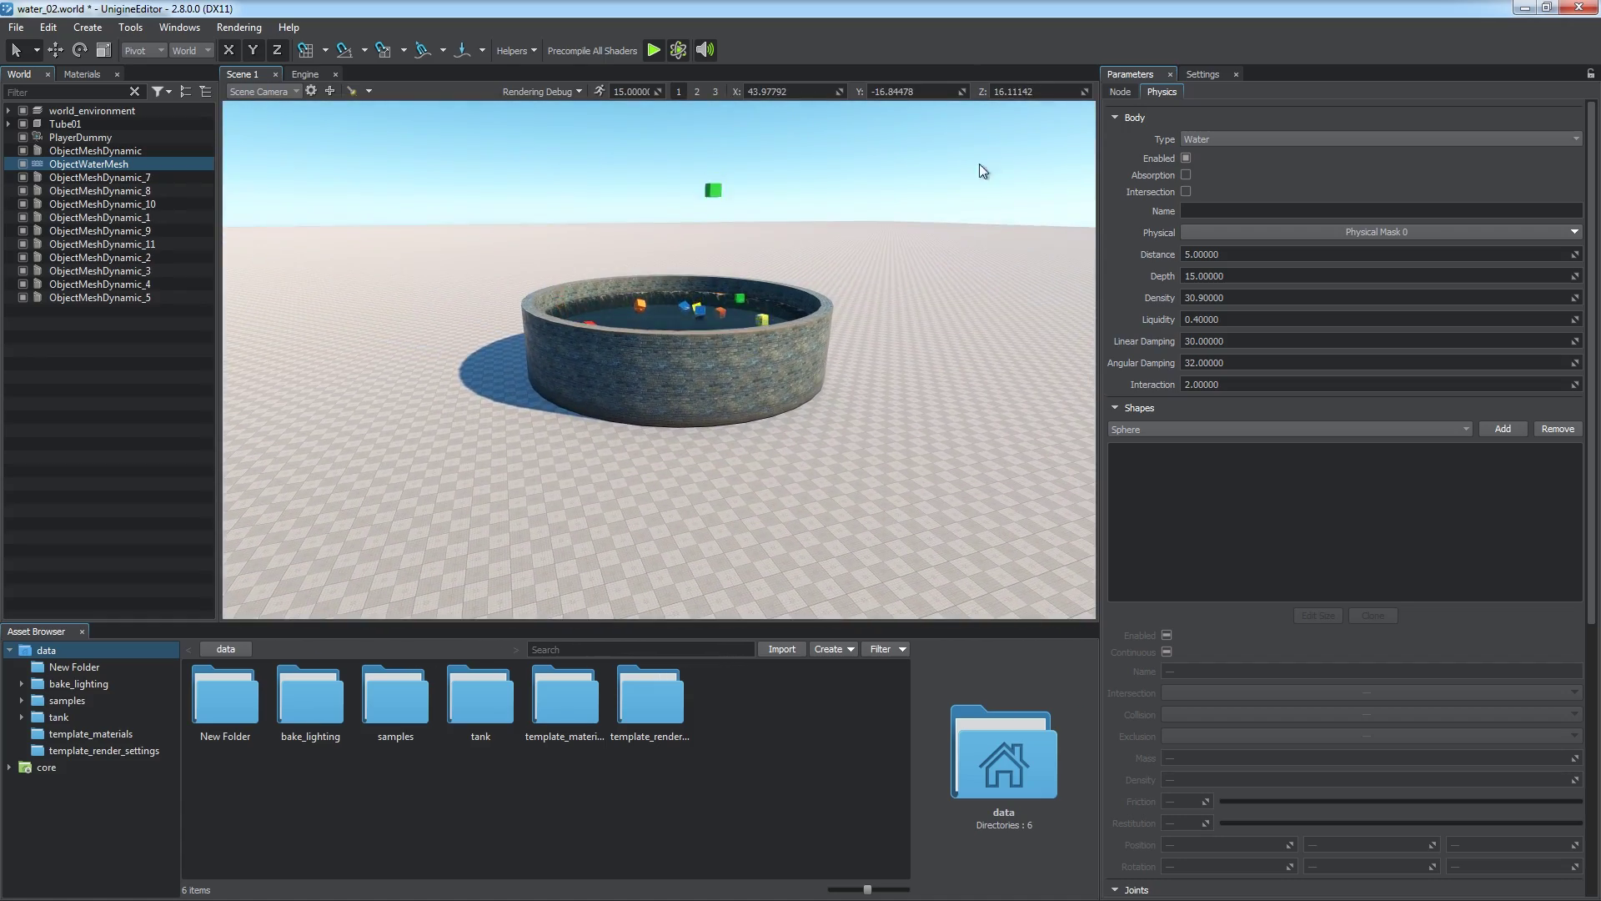
alt+right_drag(979, 163, 888, 416)
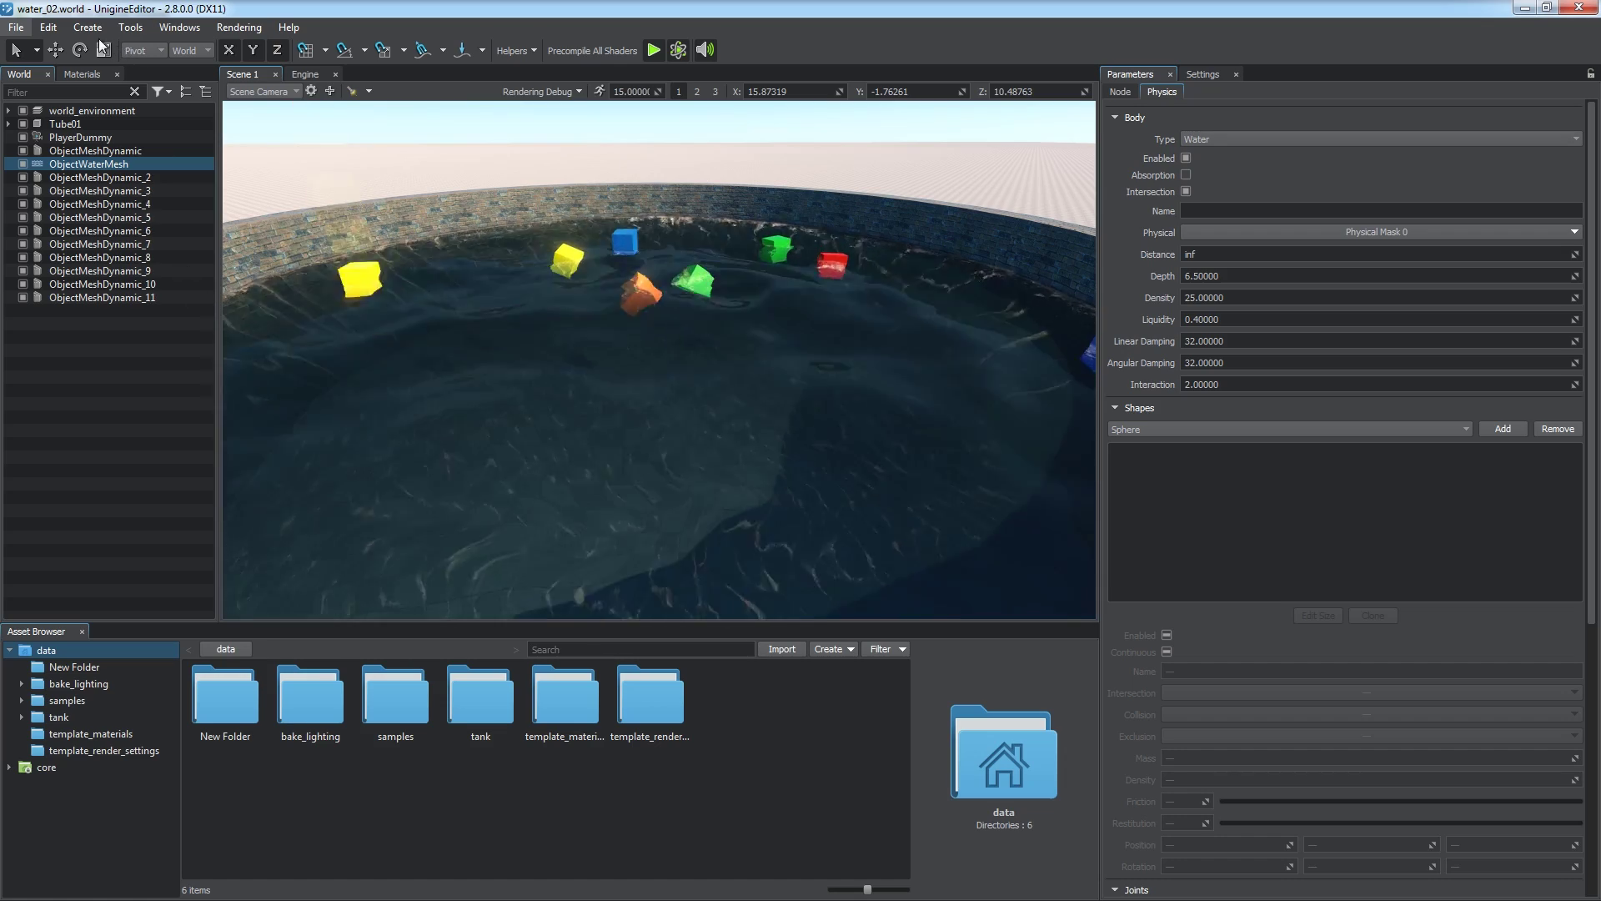
Create a Particles system above the pool's water and set its Emitter to Spark.
click(86, 28)
mouse_move(117, 273)
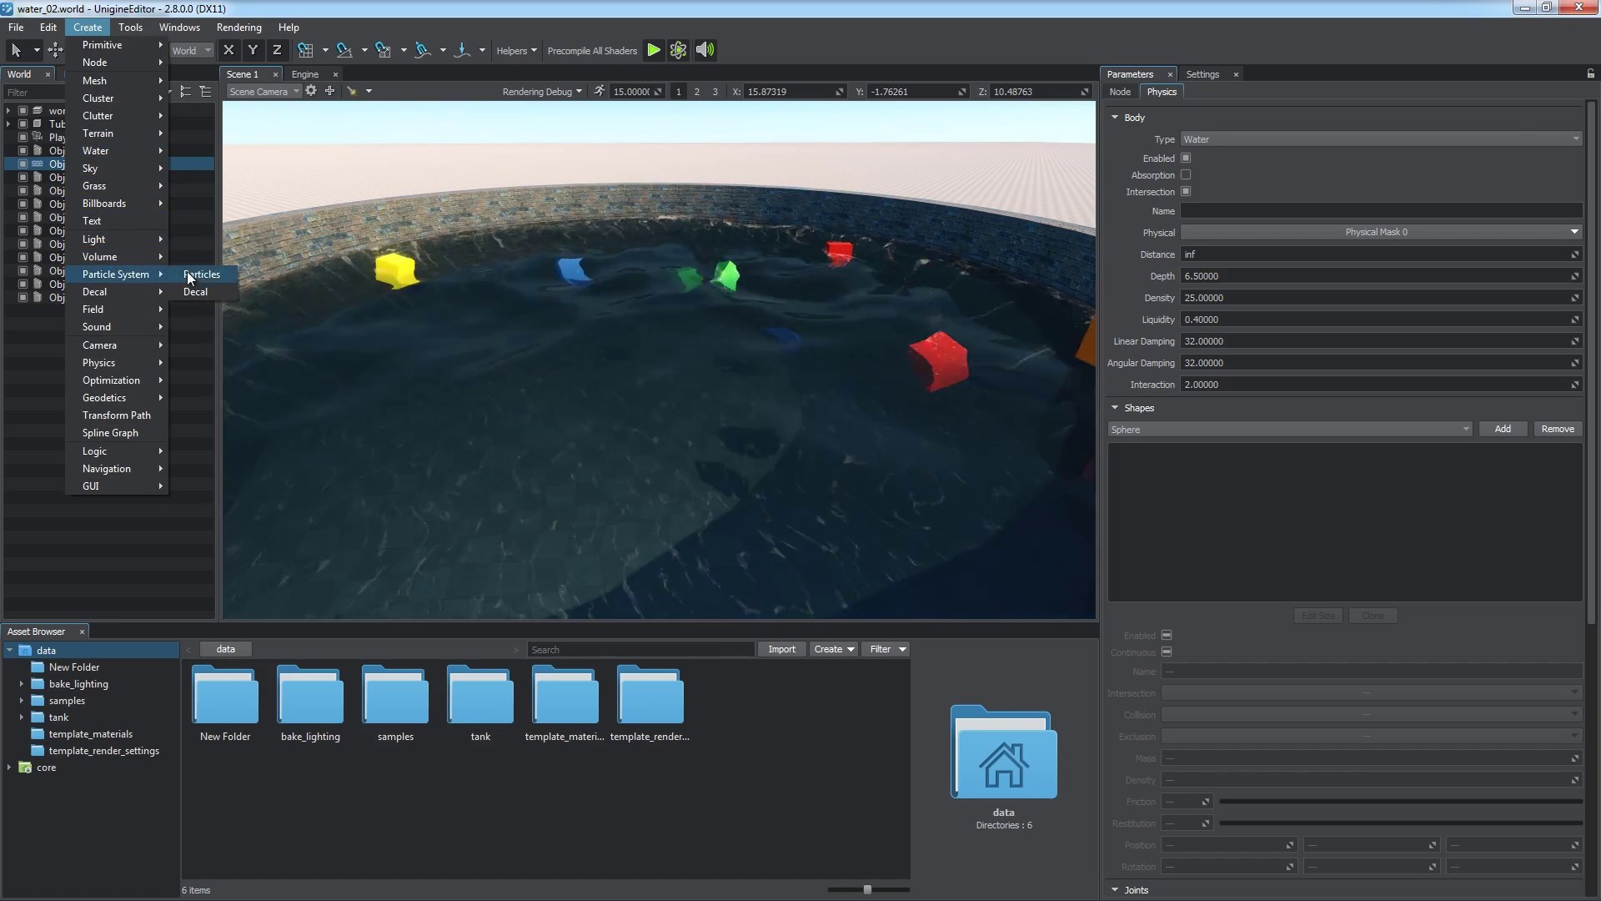
click(192, 273)
click(619, 424)
drag(639, 367, 653, 200)
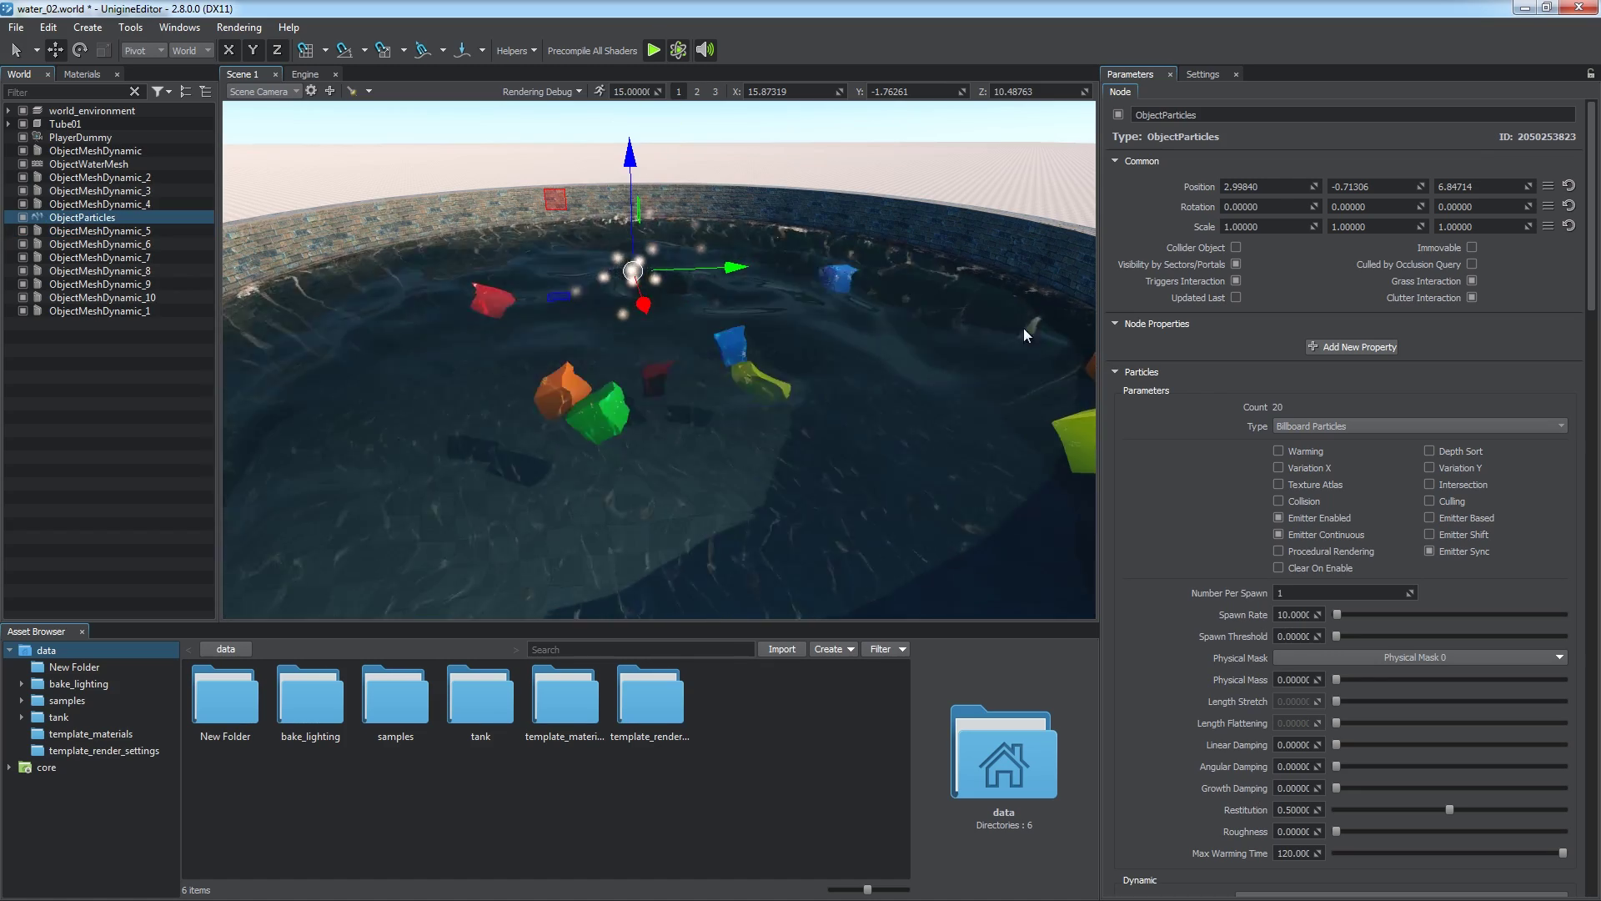
scroll(1587, 285, down, 7)
click(1458, 332)
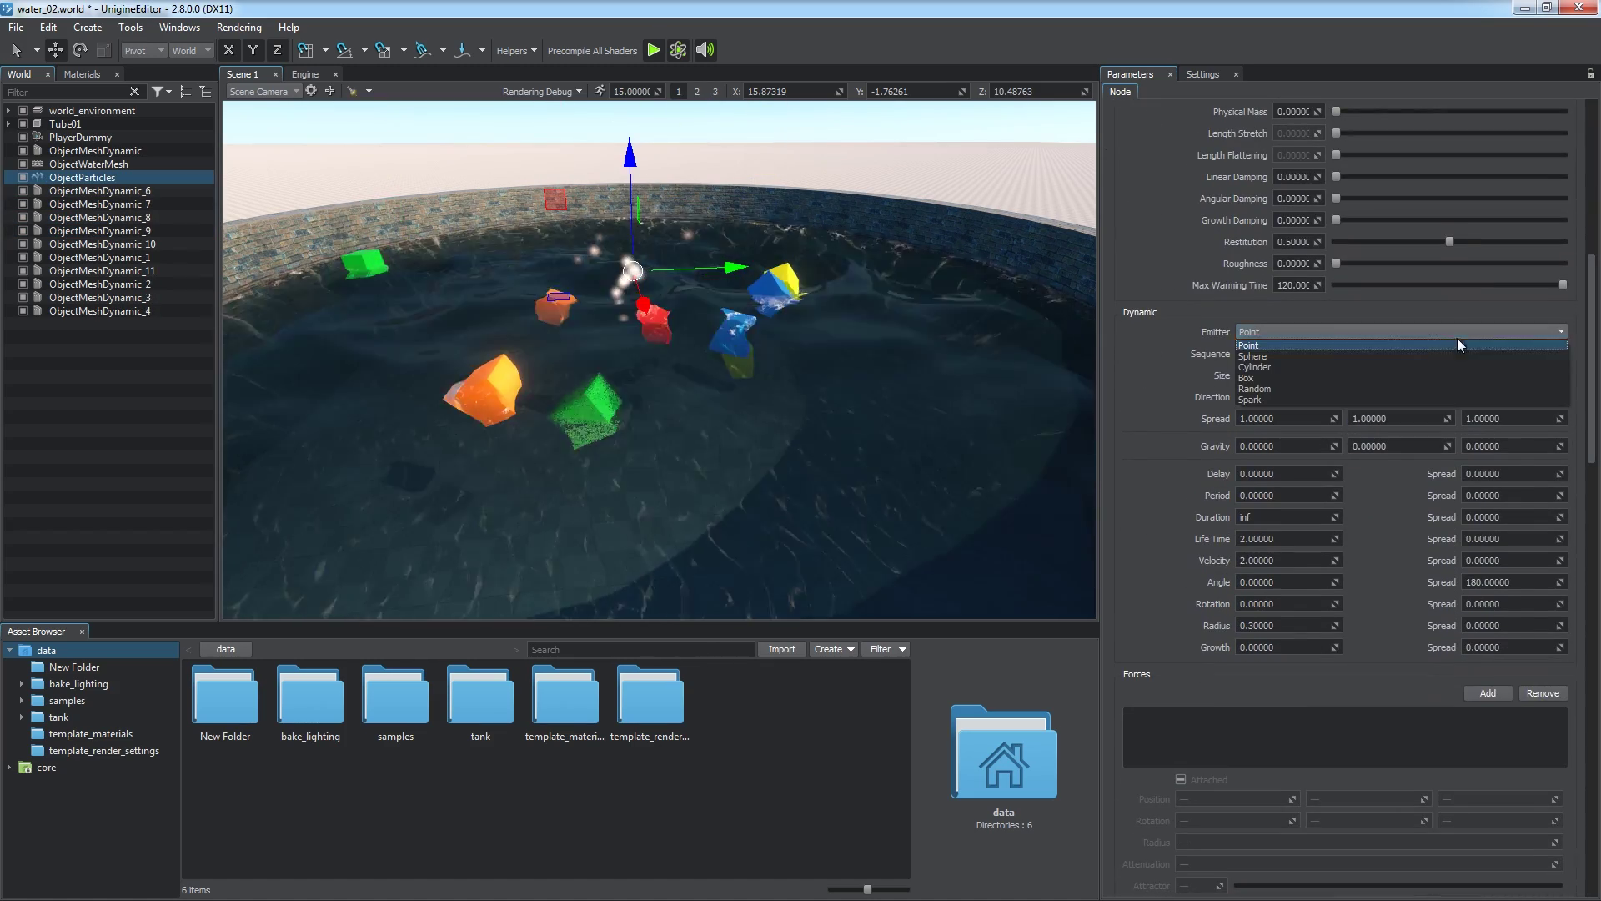
click(1373, 400)
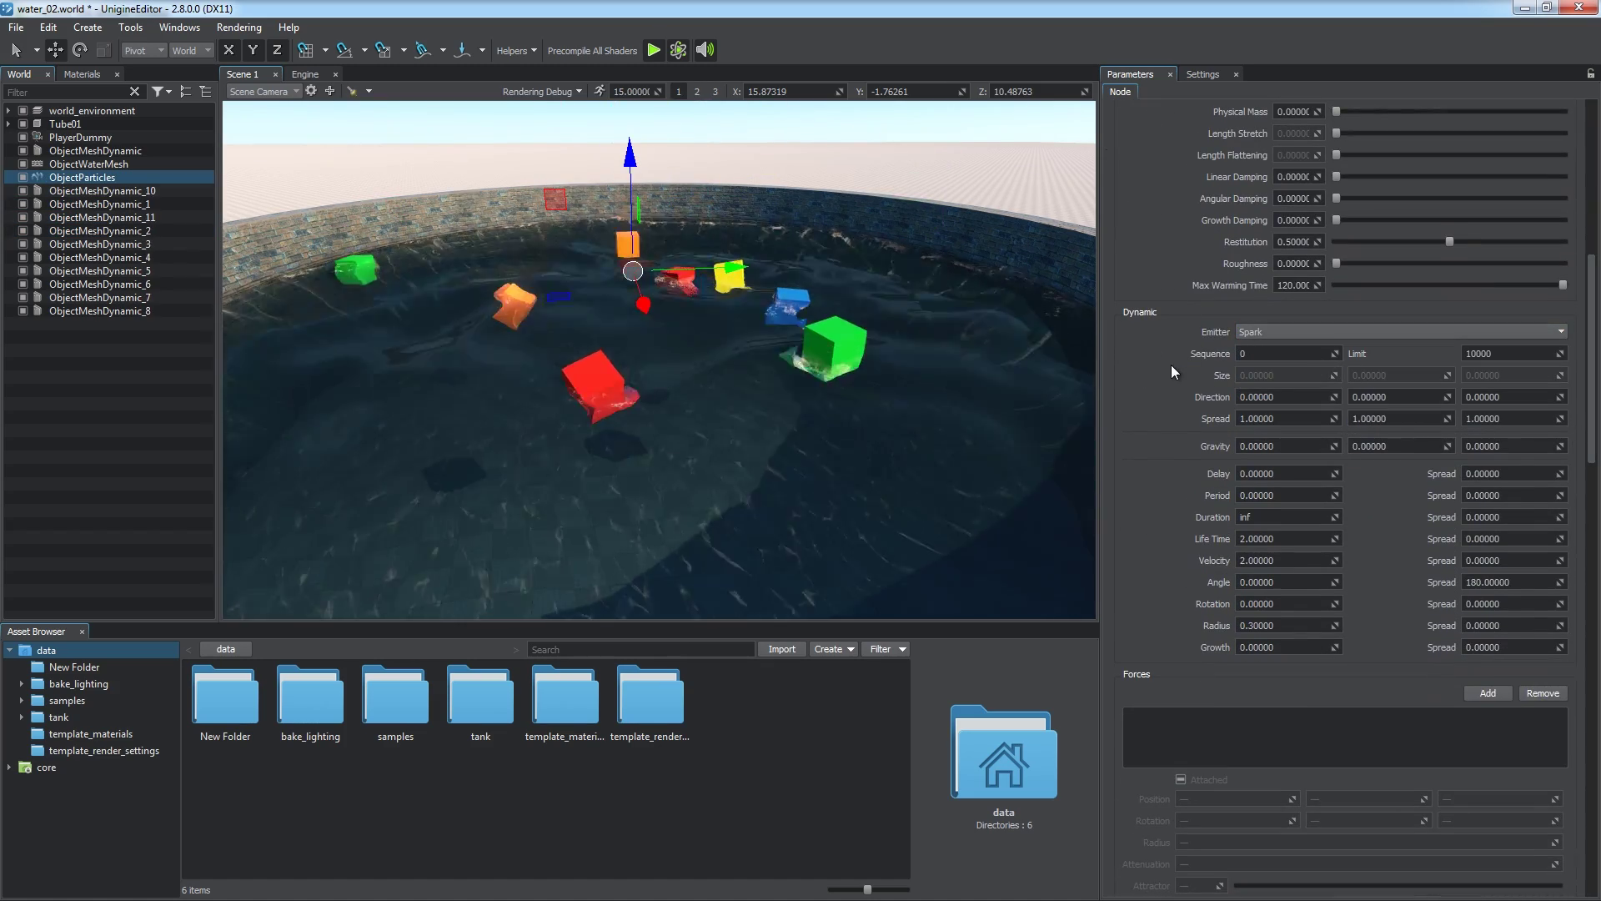
Make ObjectParticles a child of ObjectWaterMesh and raise its Spawn Threshold.
drag(60, 185, 92, 168)
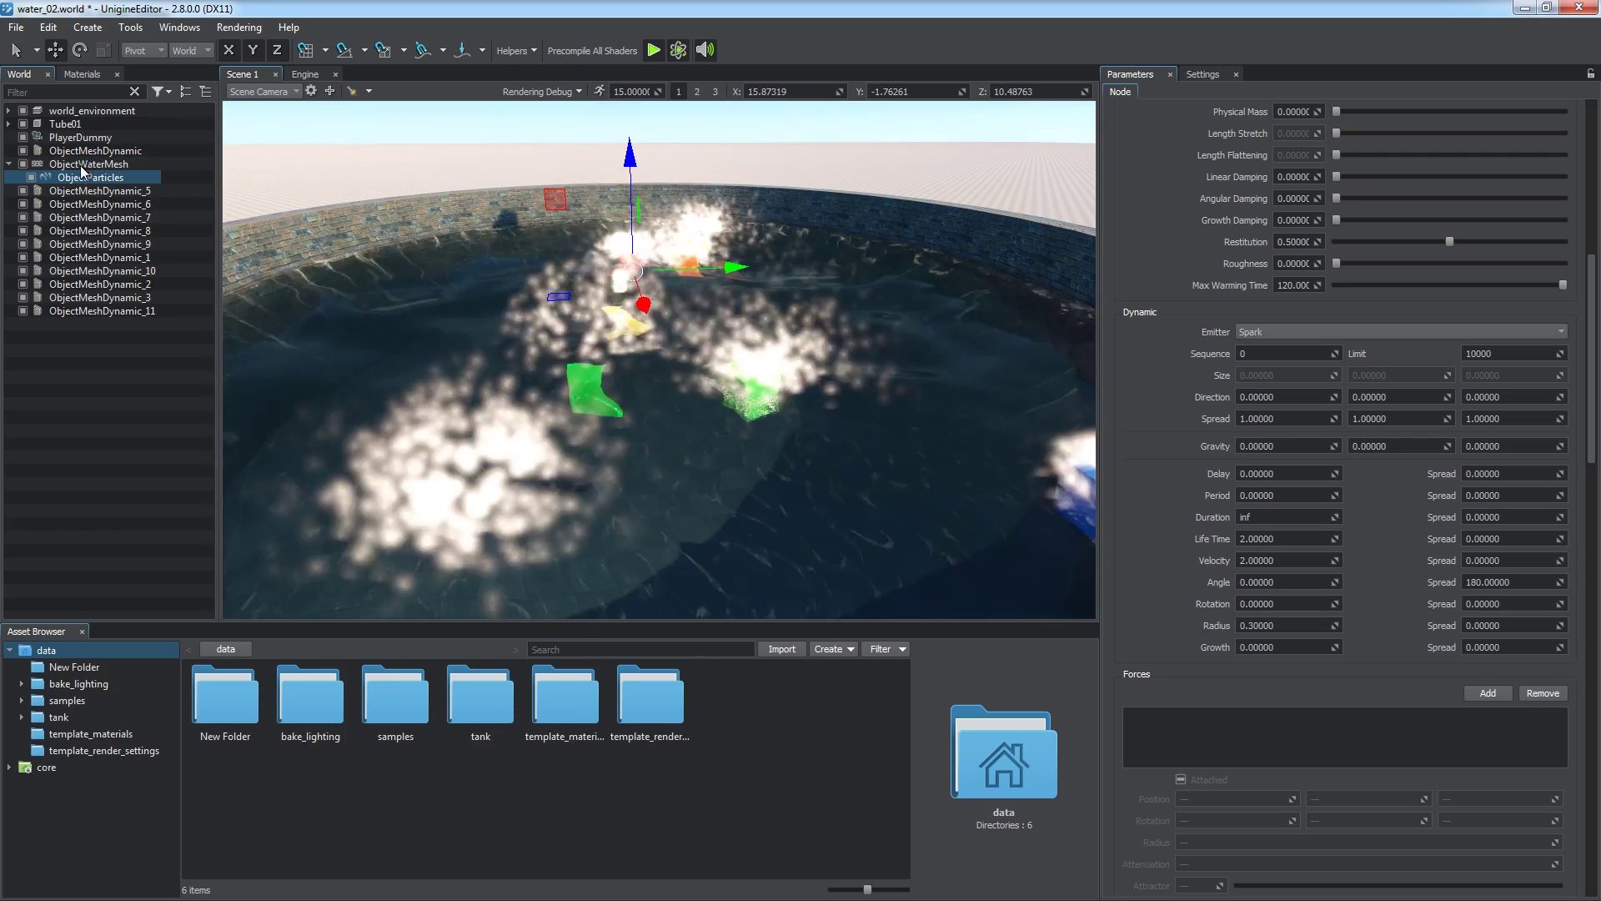
scroll(1172, 372, up, 5)
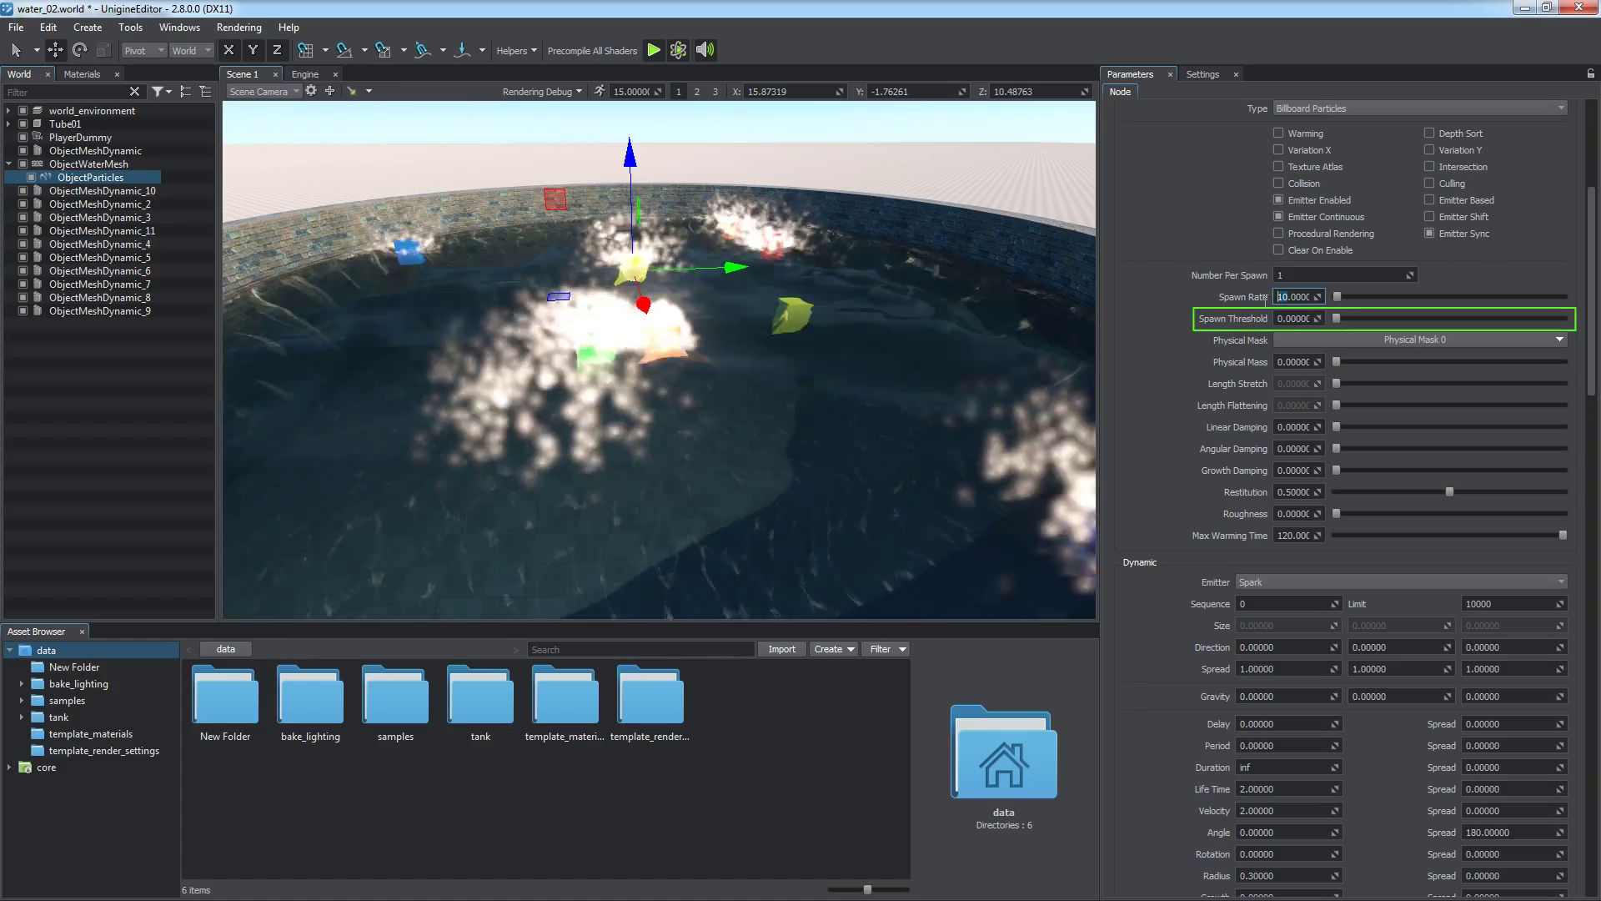
drag(1337, 317, 1400, 313)
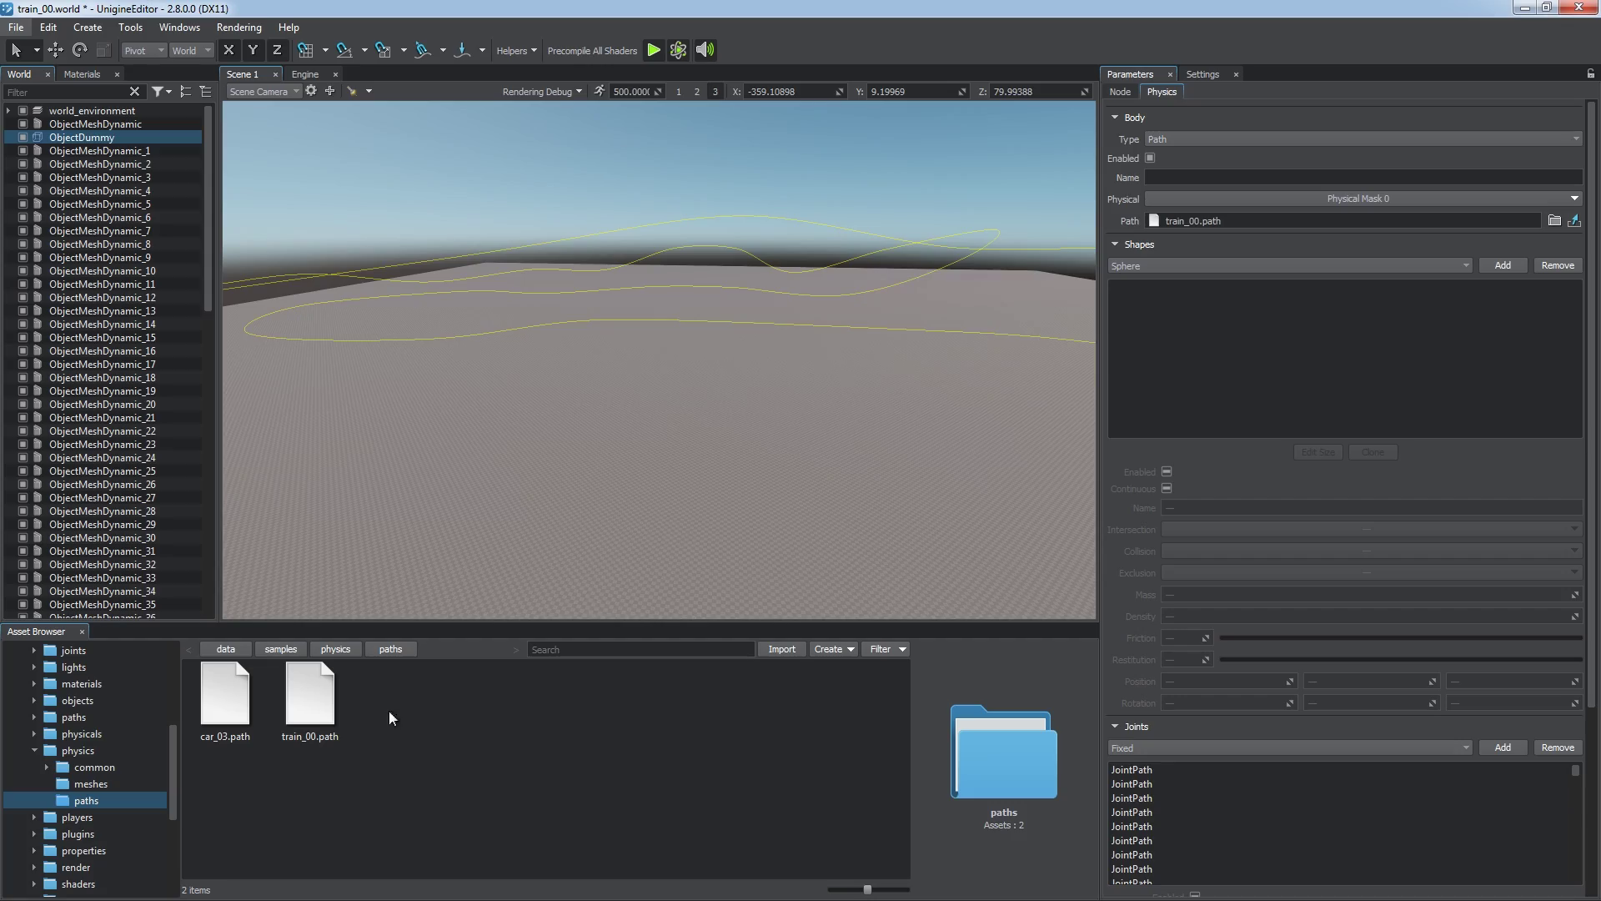
Locate the train_00.path asset used by the ObjectDummy's Path body.
click(326, 729)
click(393, 776)
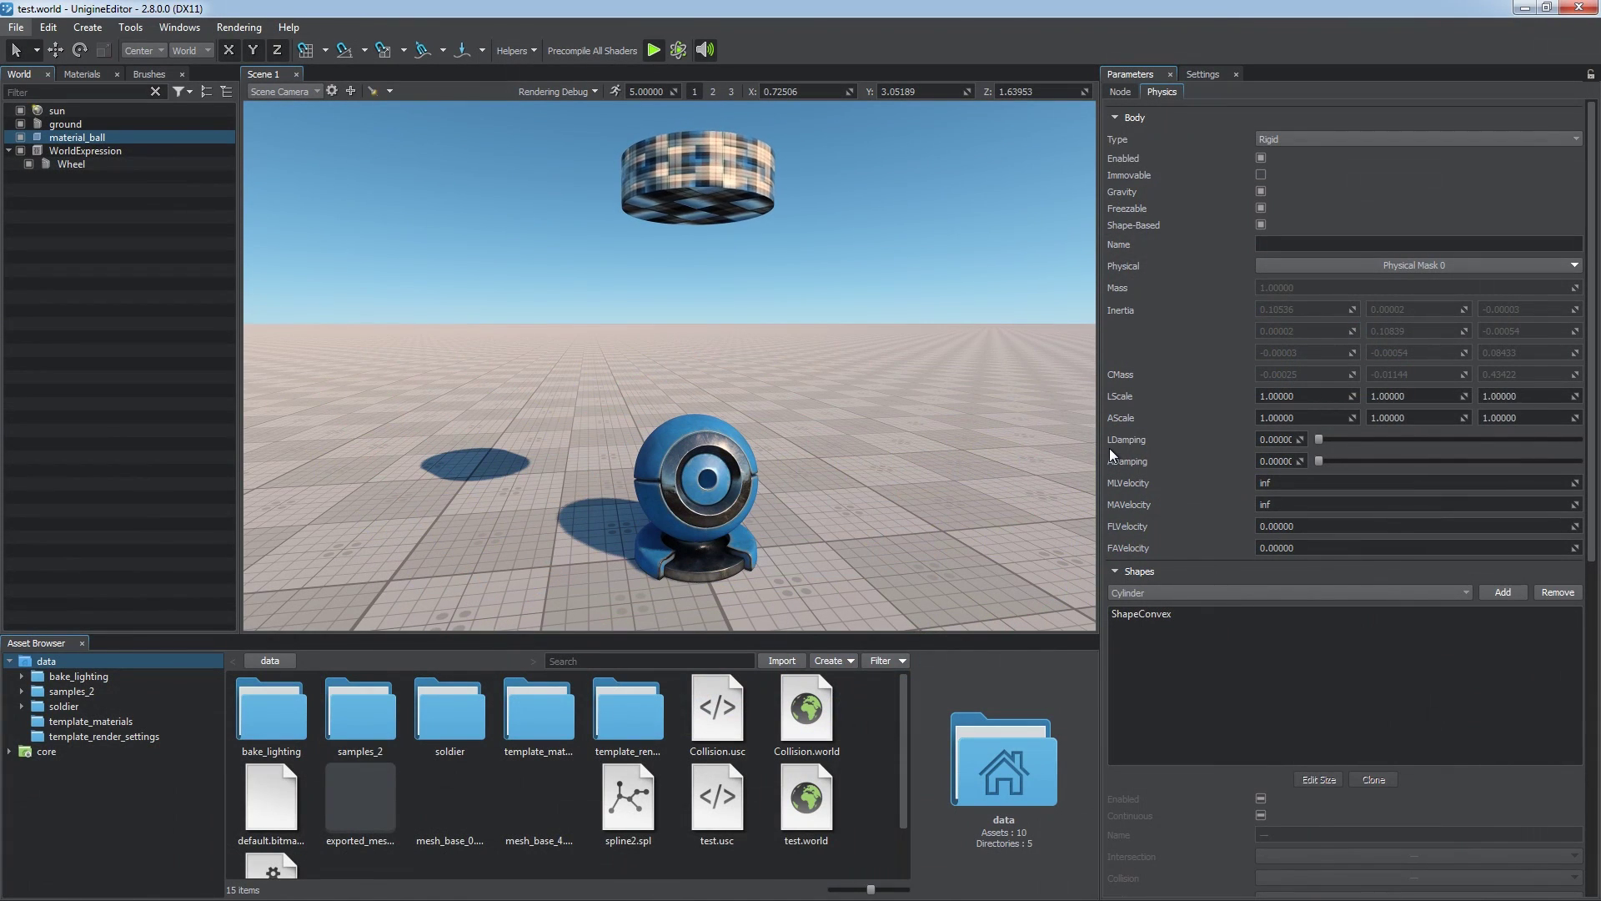
Add a Fixed joint to material_ball that connects it to the Wheel's dummy body.
scroll(1120, 448, down, 10)
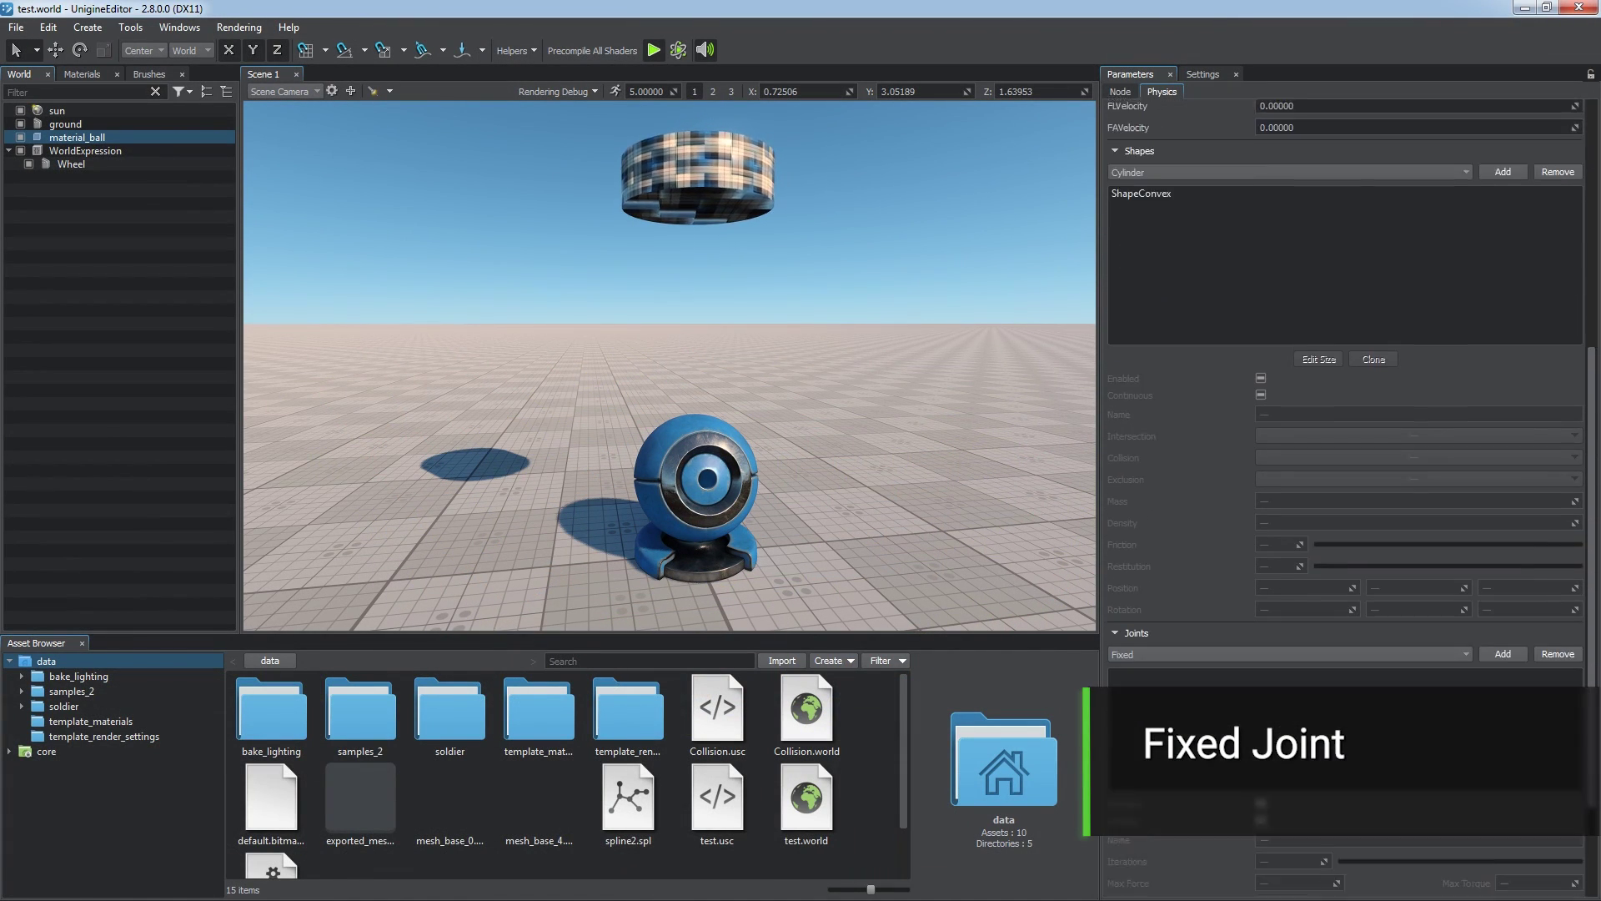
click(1451, 504)
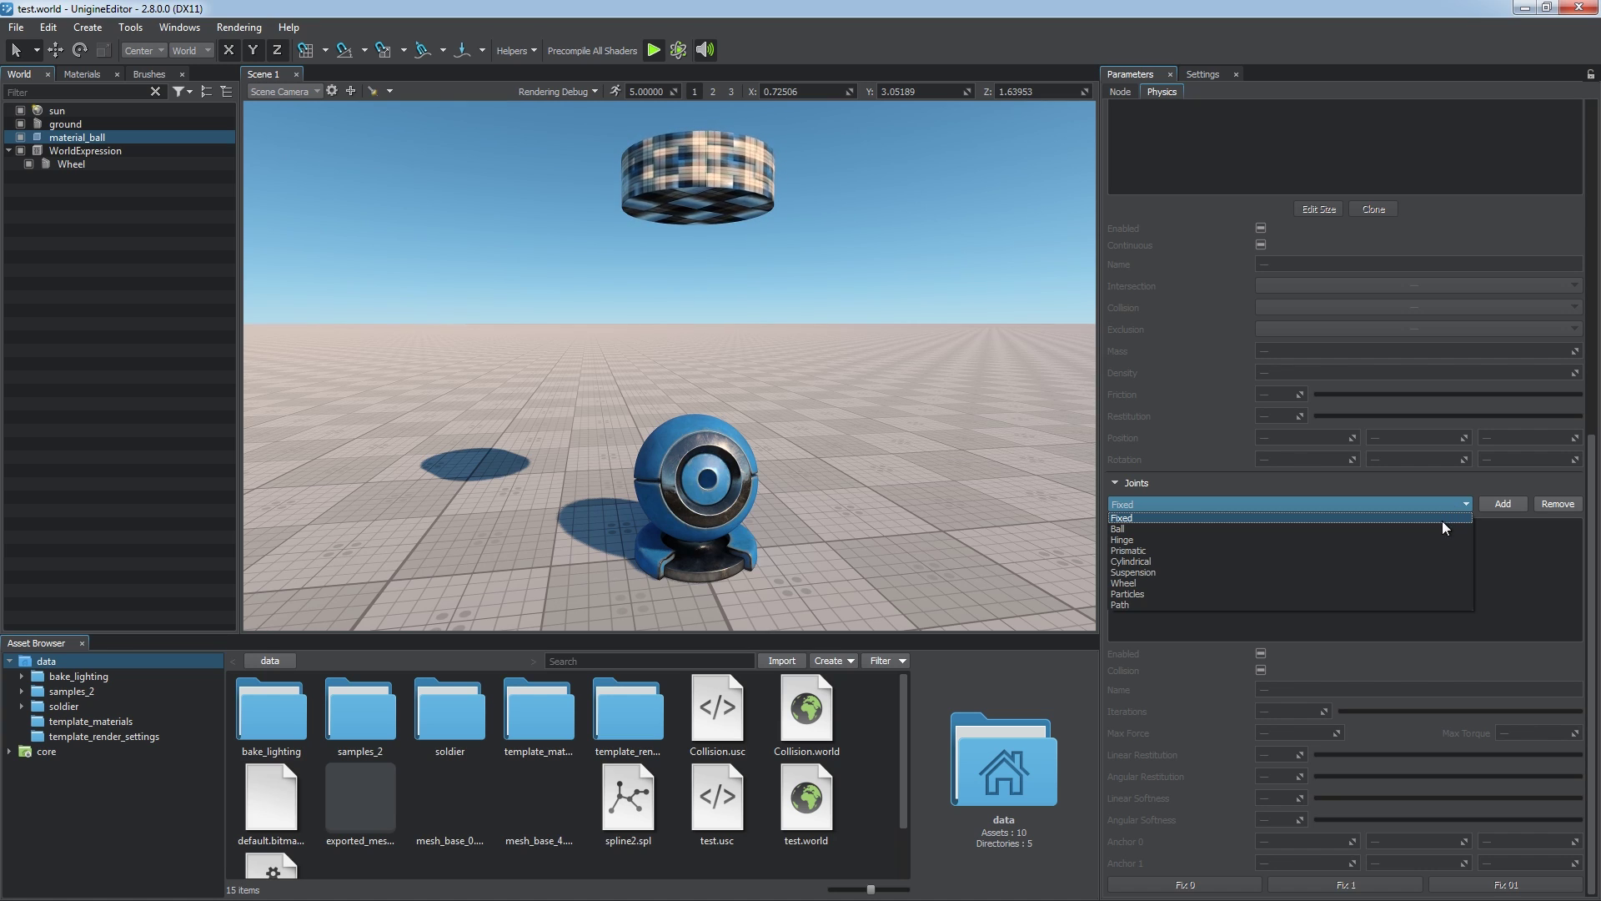
click(1442, 516)
click(1501, 502)
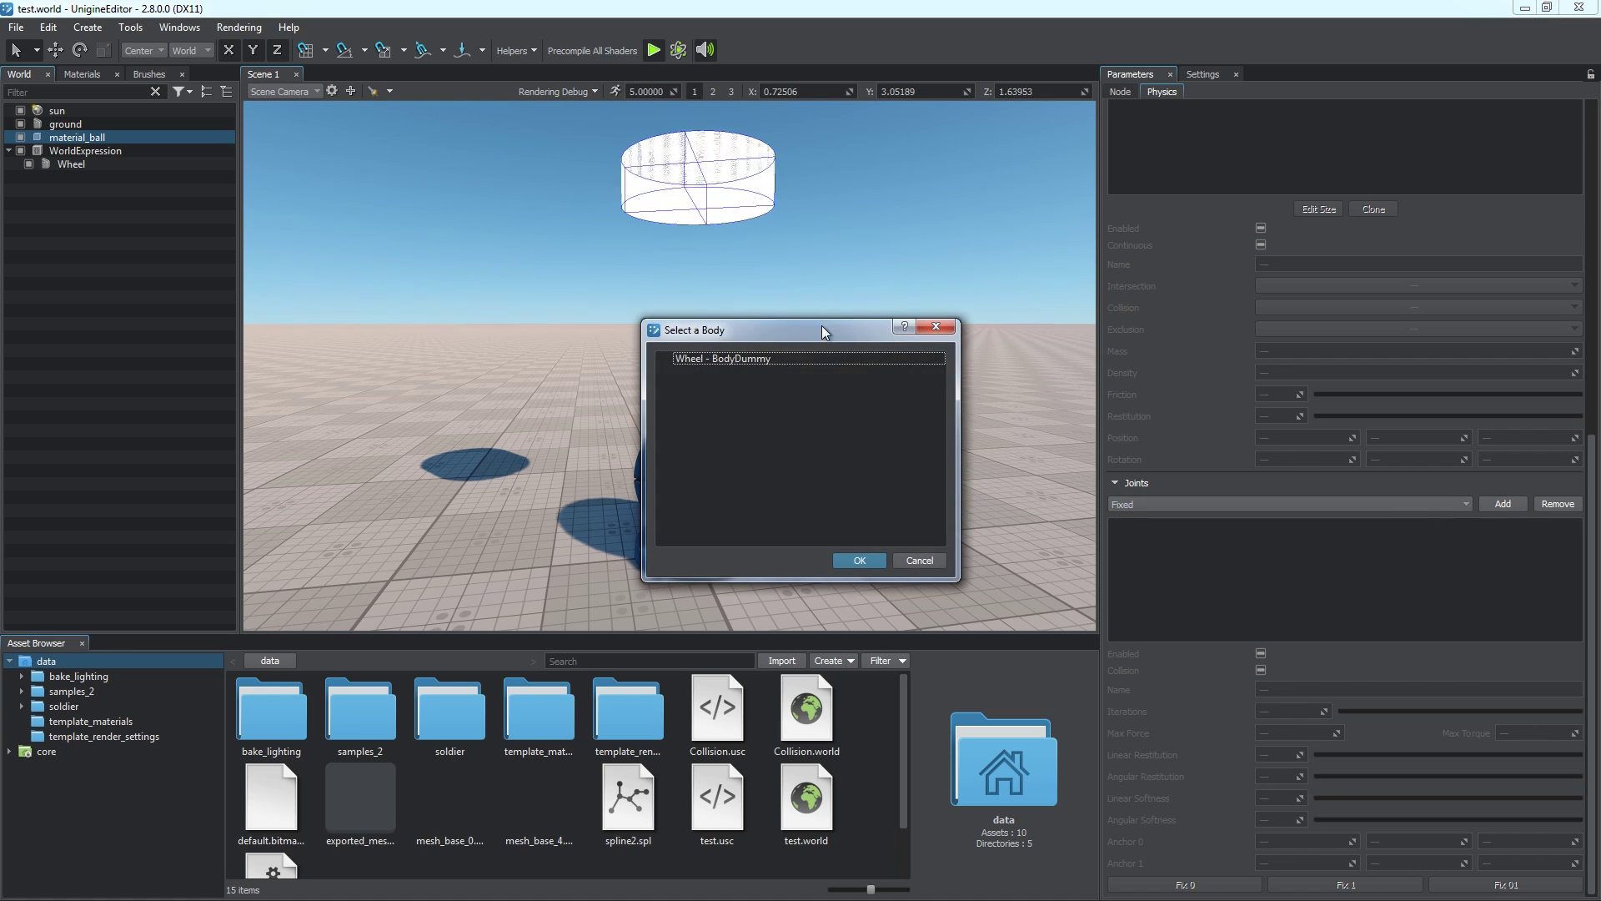
click(722, 357)
click(862, 561)
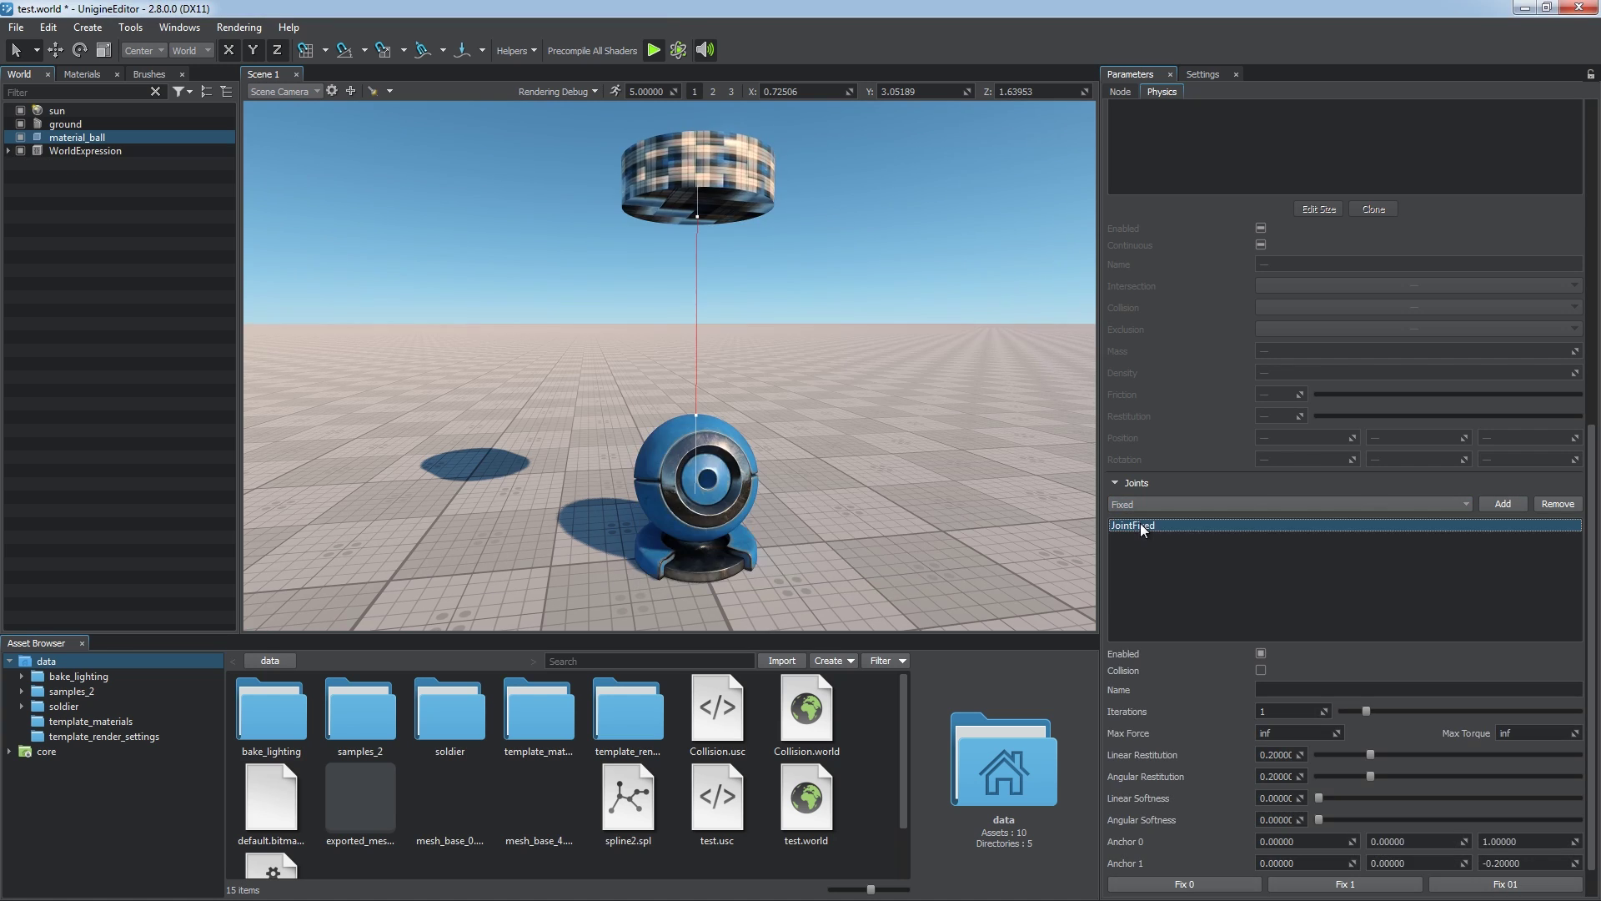
Run the physics simulation and move the Wheel about 1.4 units sideways to test the Fixed joint.
click(679, 52)
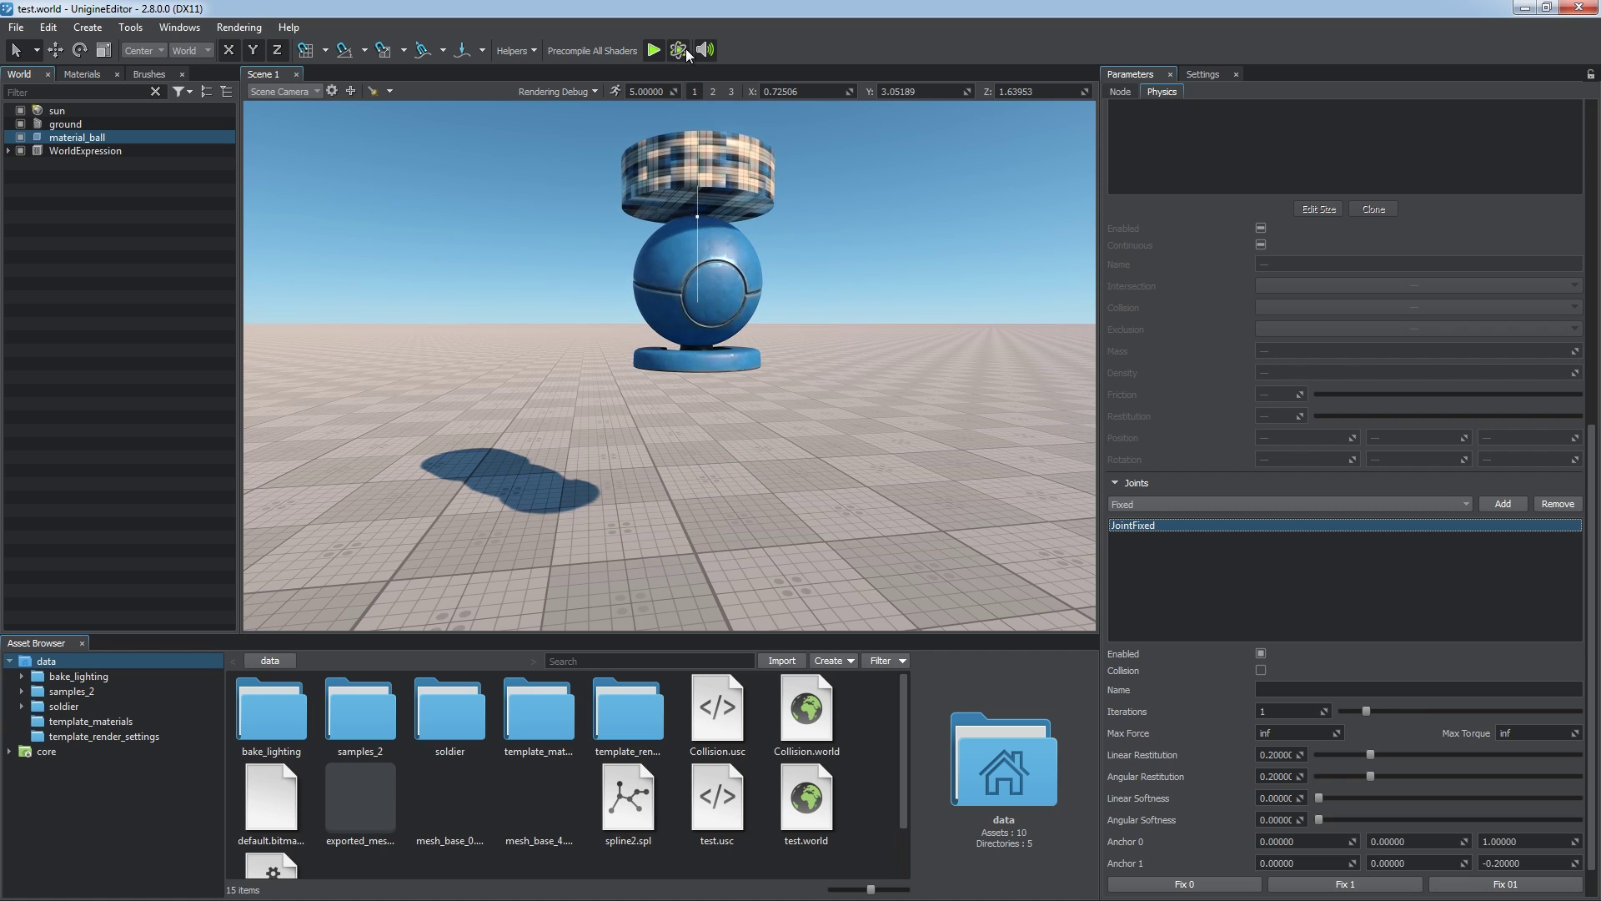
double_click(81, 151)
click(70, 165)
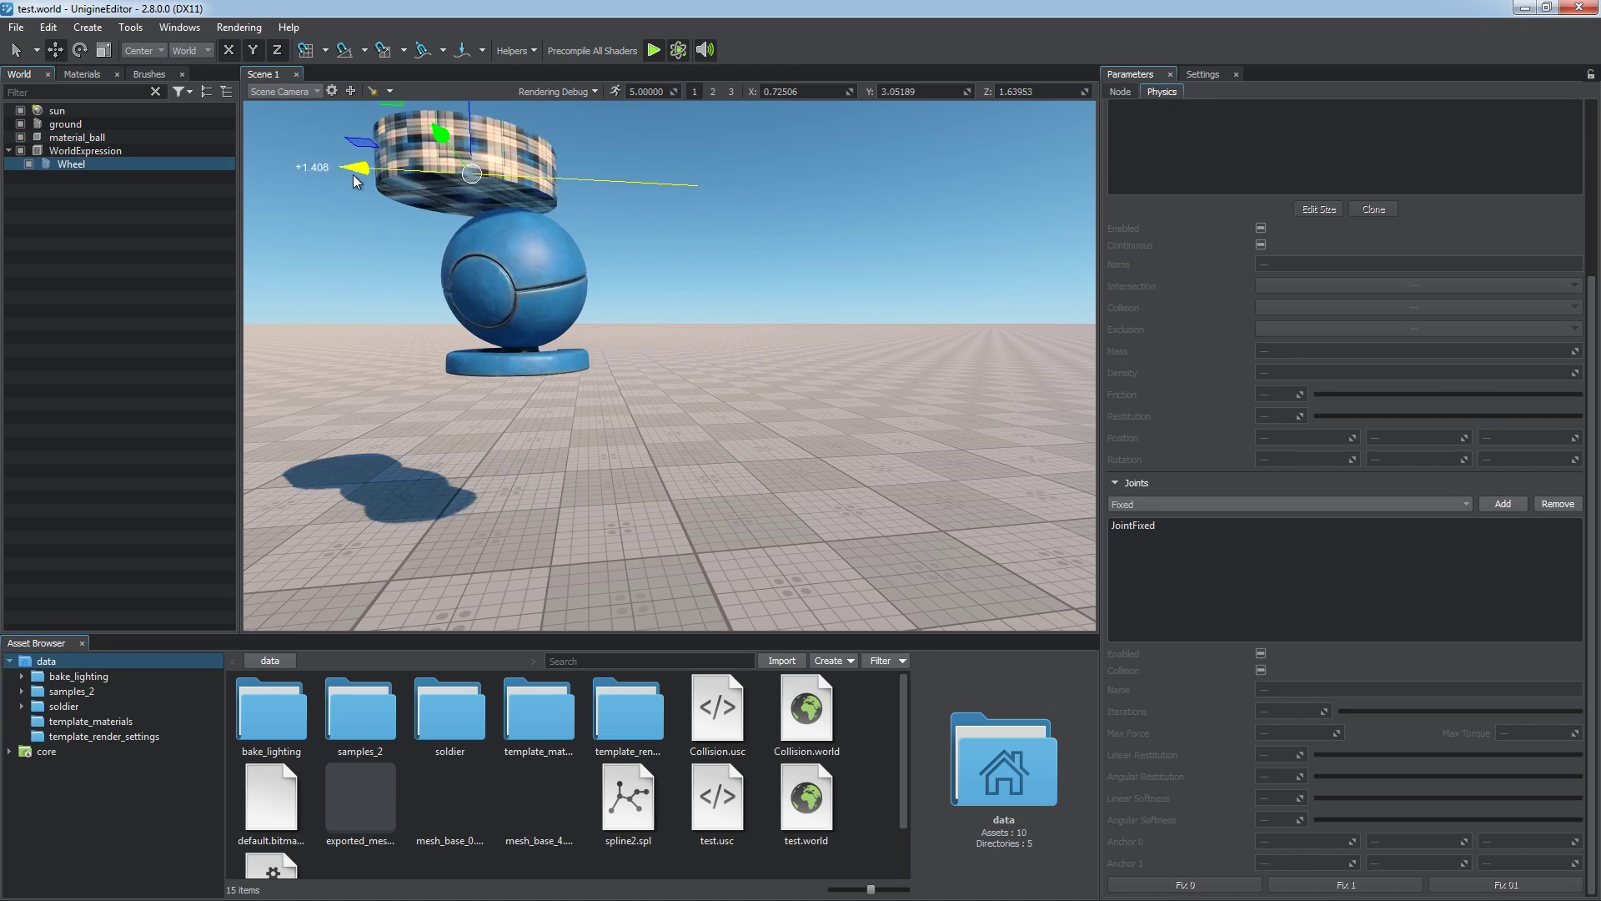
Adjust the physics helpers and set the first coordinate of JointFixed's Anchor 1 to 1.1.
click(514, 50)
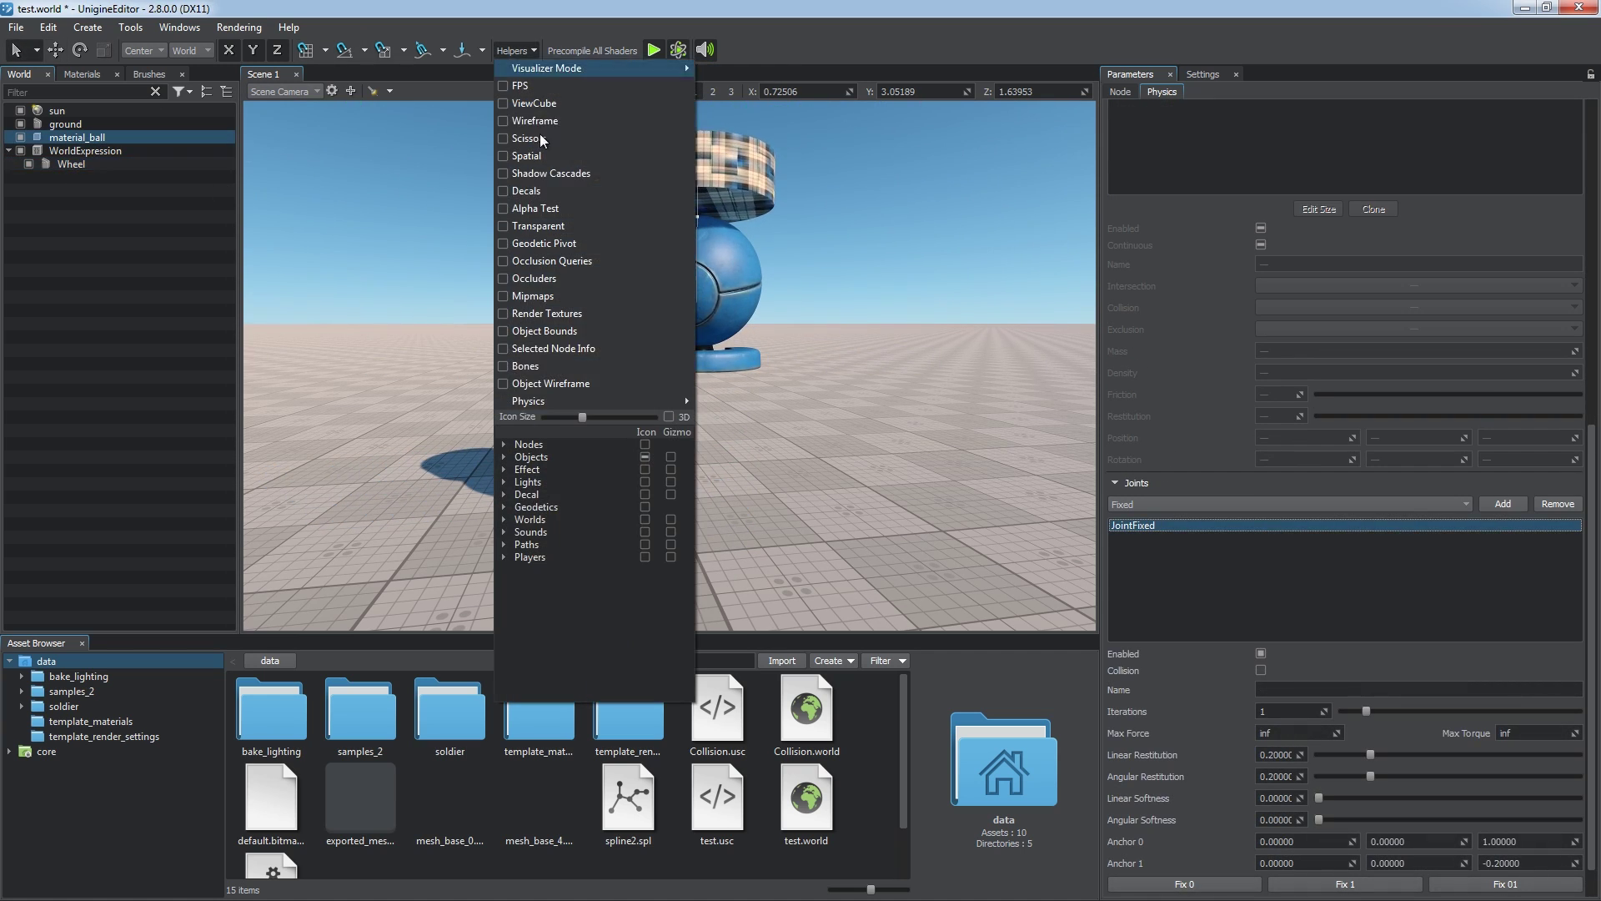
click(723, 417)
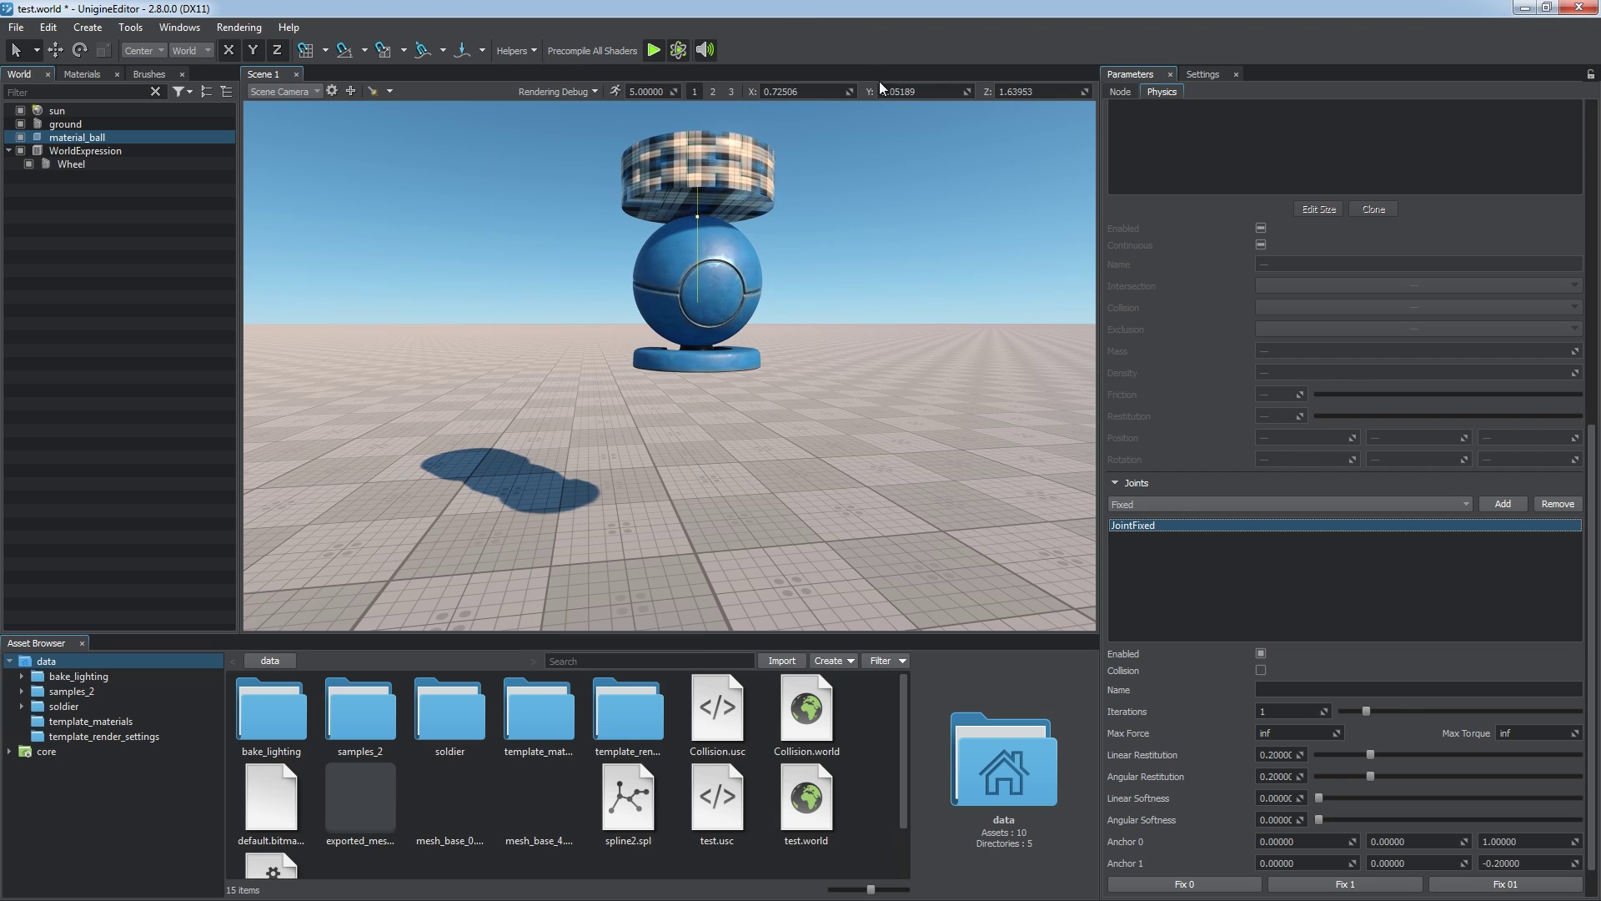
drag(1353, 871, 1391, 859)
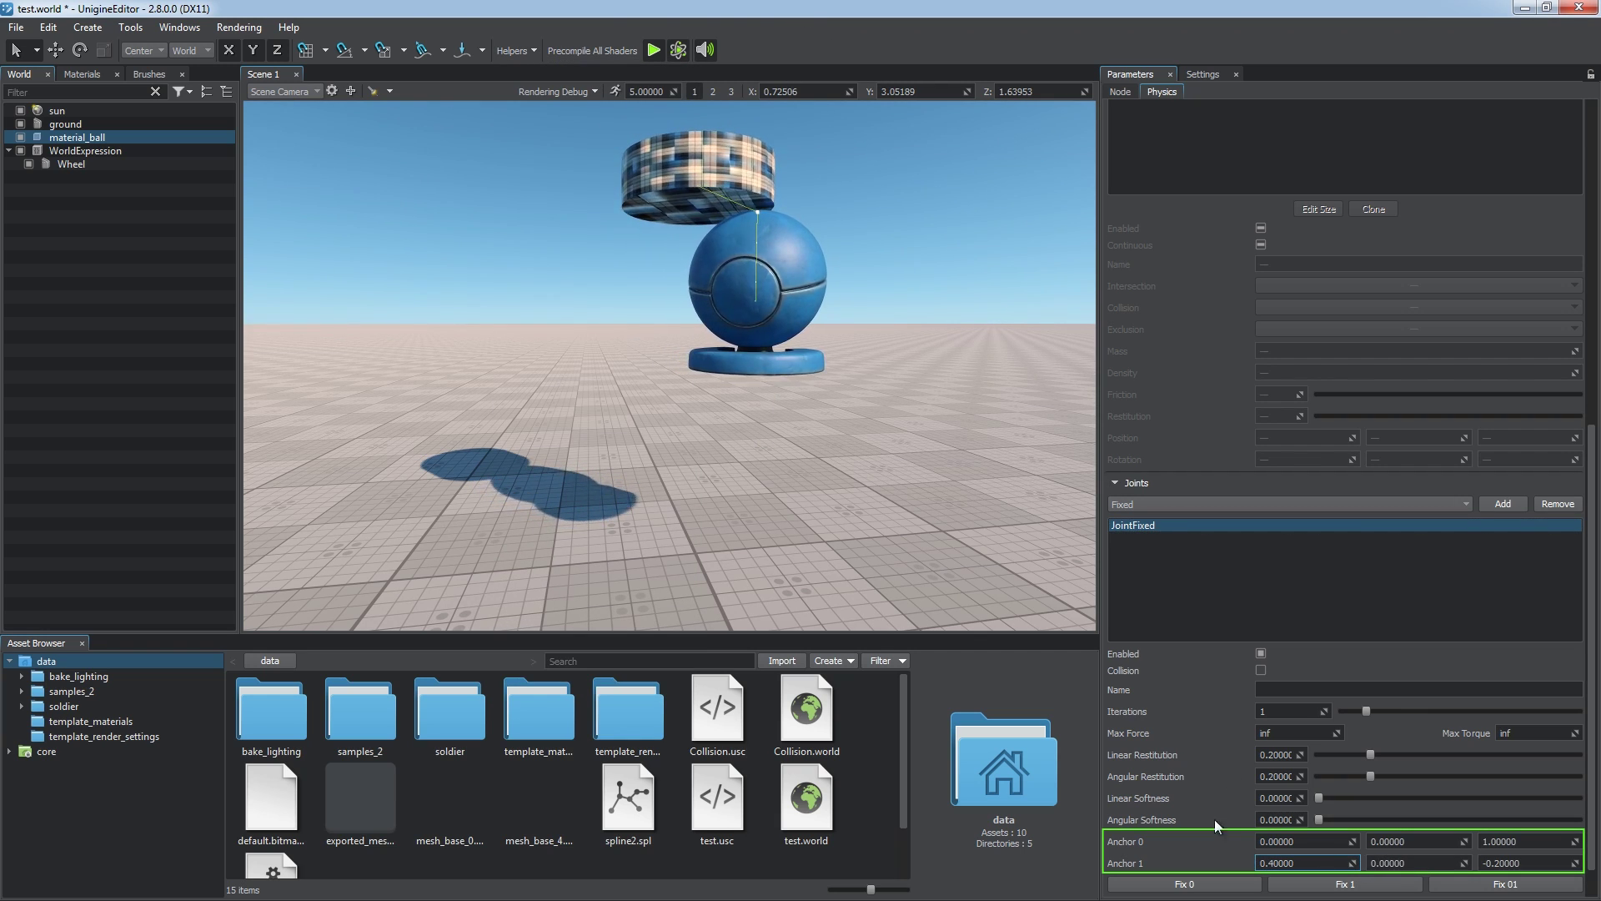
drag(1353, 864, 1409, 839)
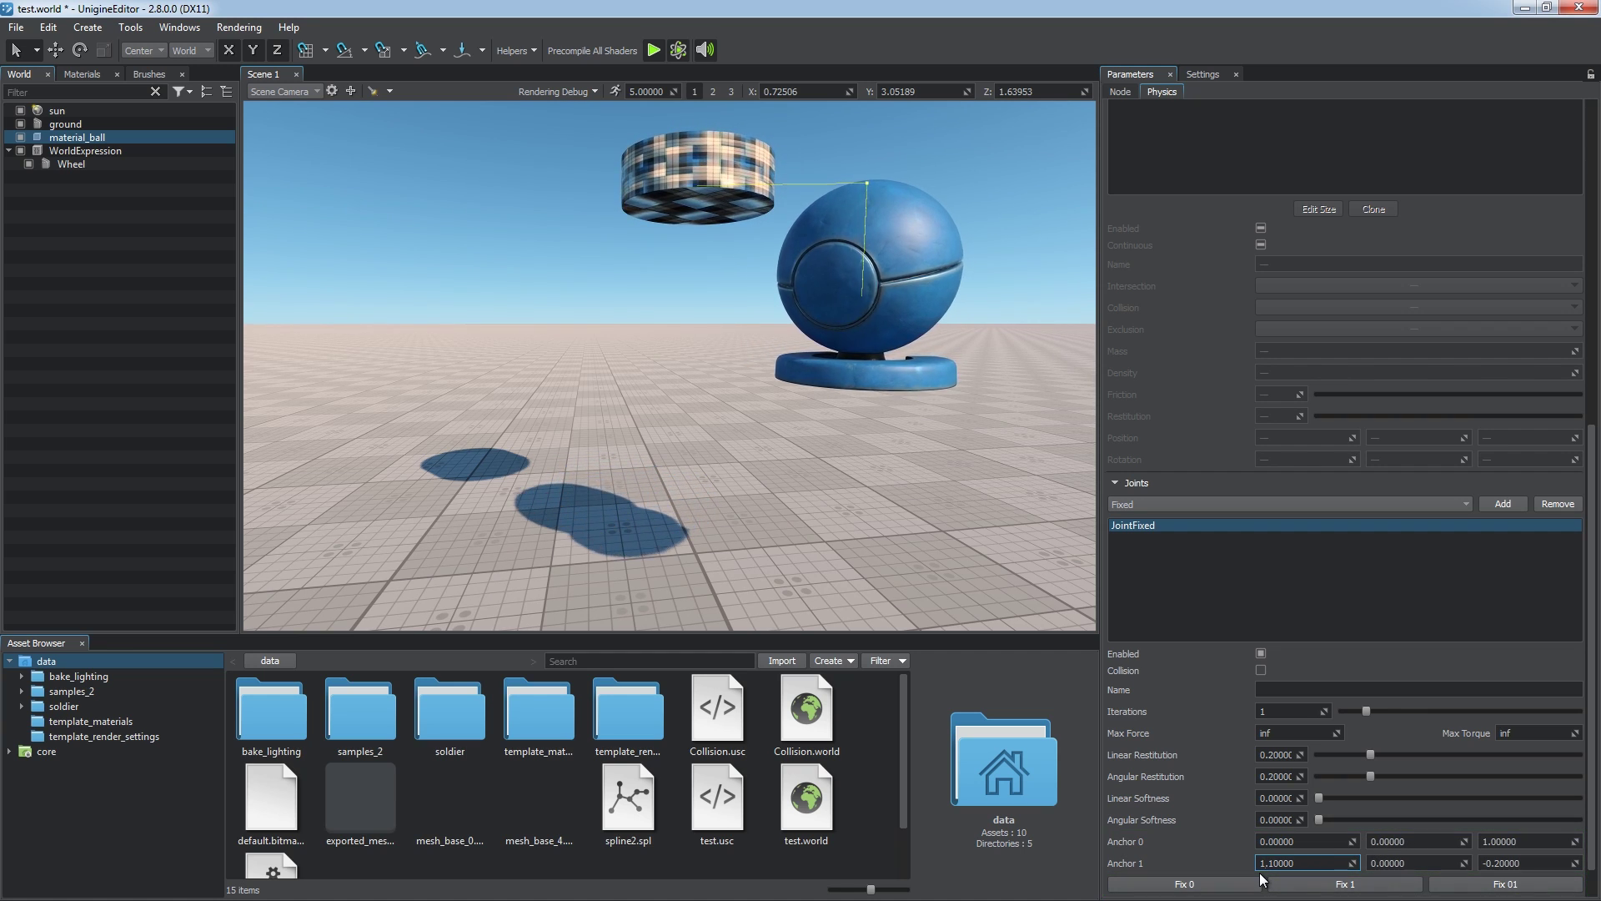
Vary JointFixed's Linear Restitution and set its Max Force to 0.1.
scroll(1218, 836, down, 2)
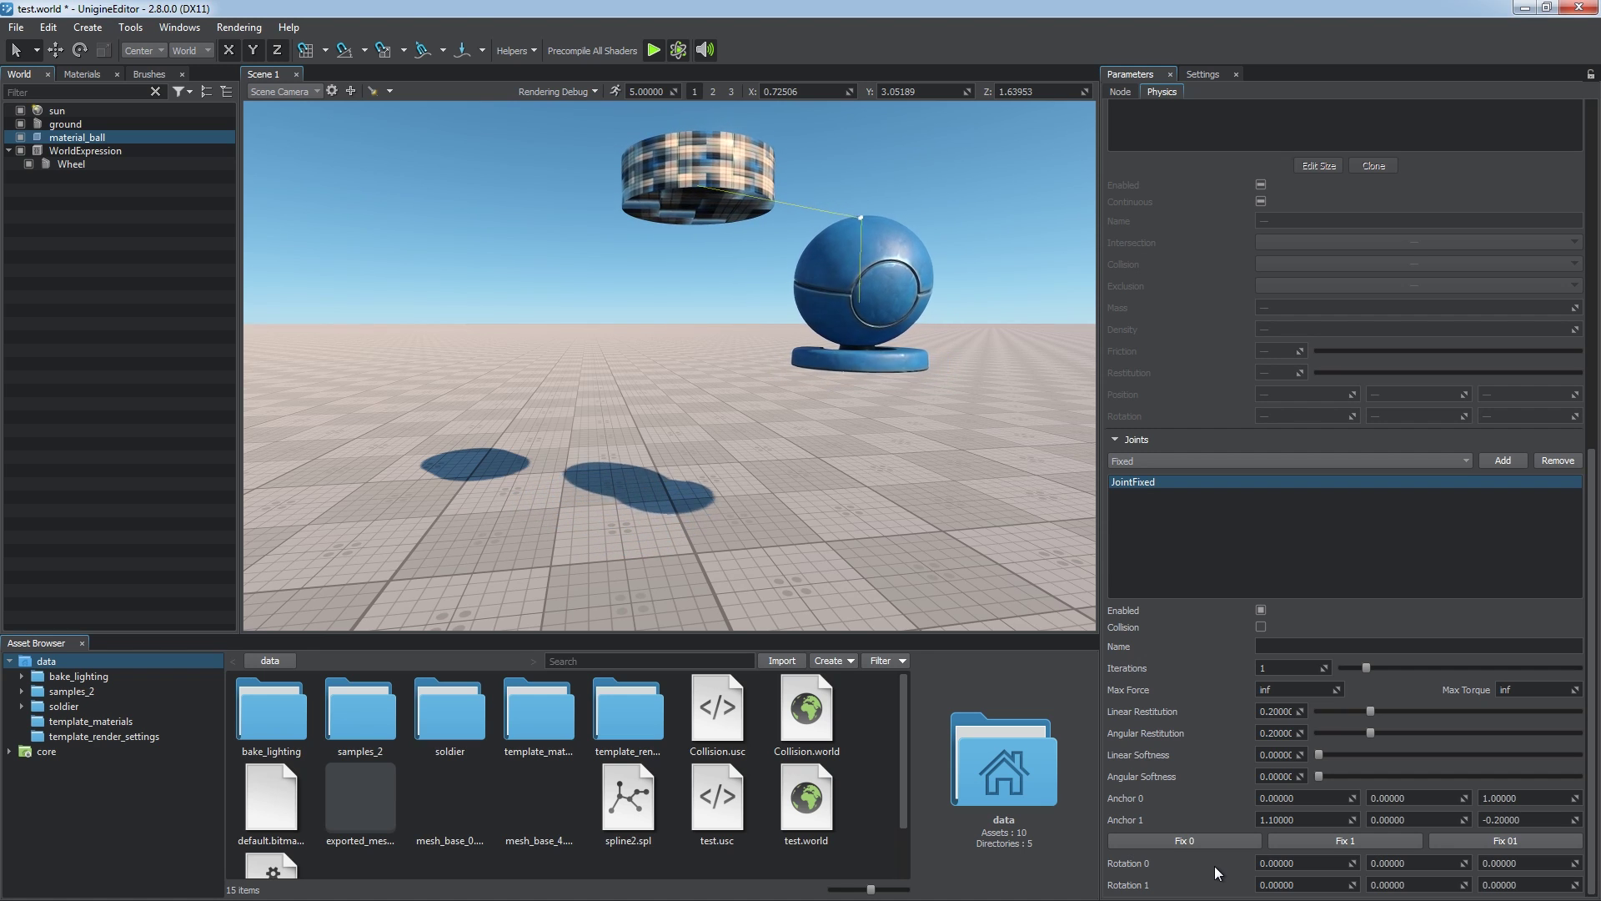
drag(1370, 711, 1383, 754)
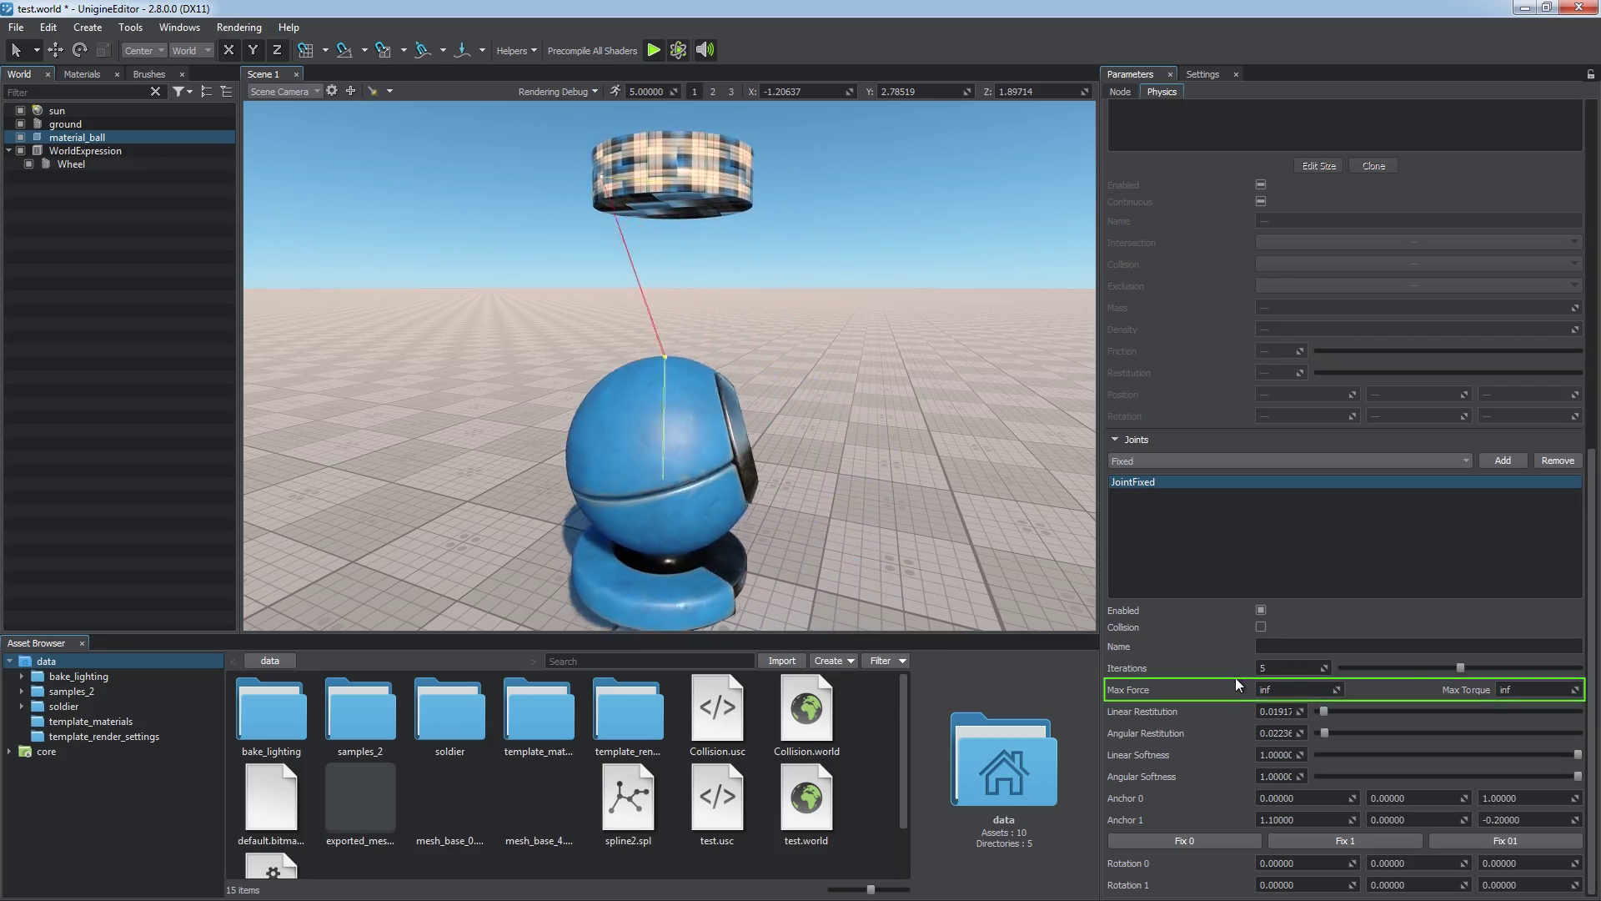
text(0.1)
key(Return)
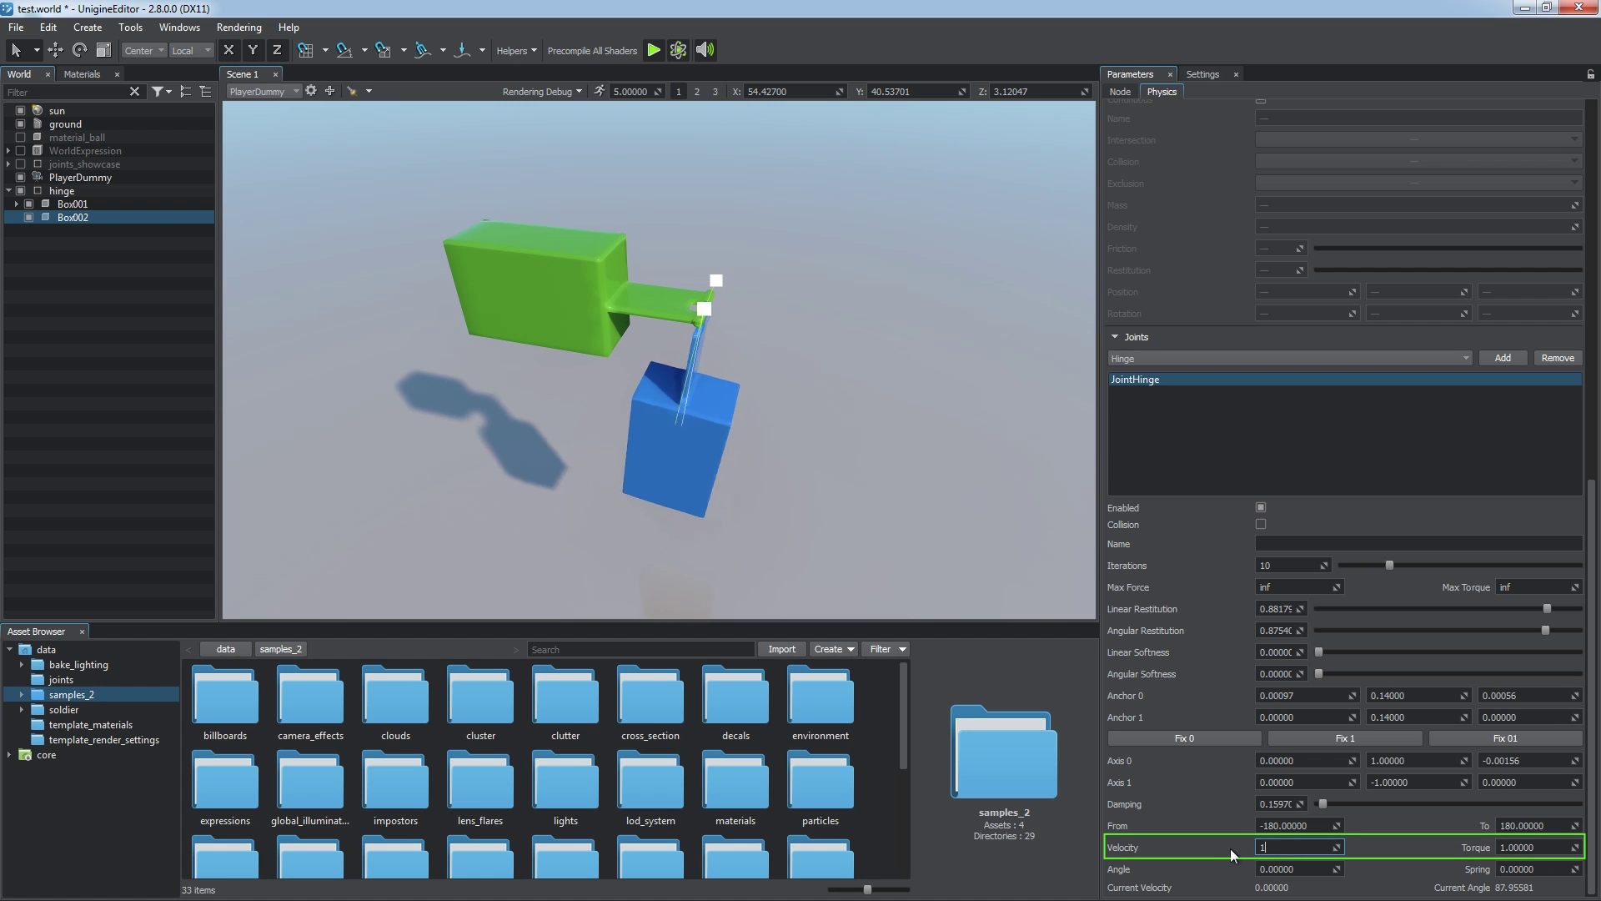
Try a Velocity of 1 on Box002's hinge joint and limit its rotation from -51.9 to 50.
key(Return)
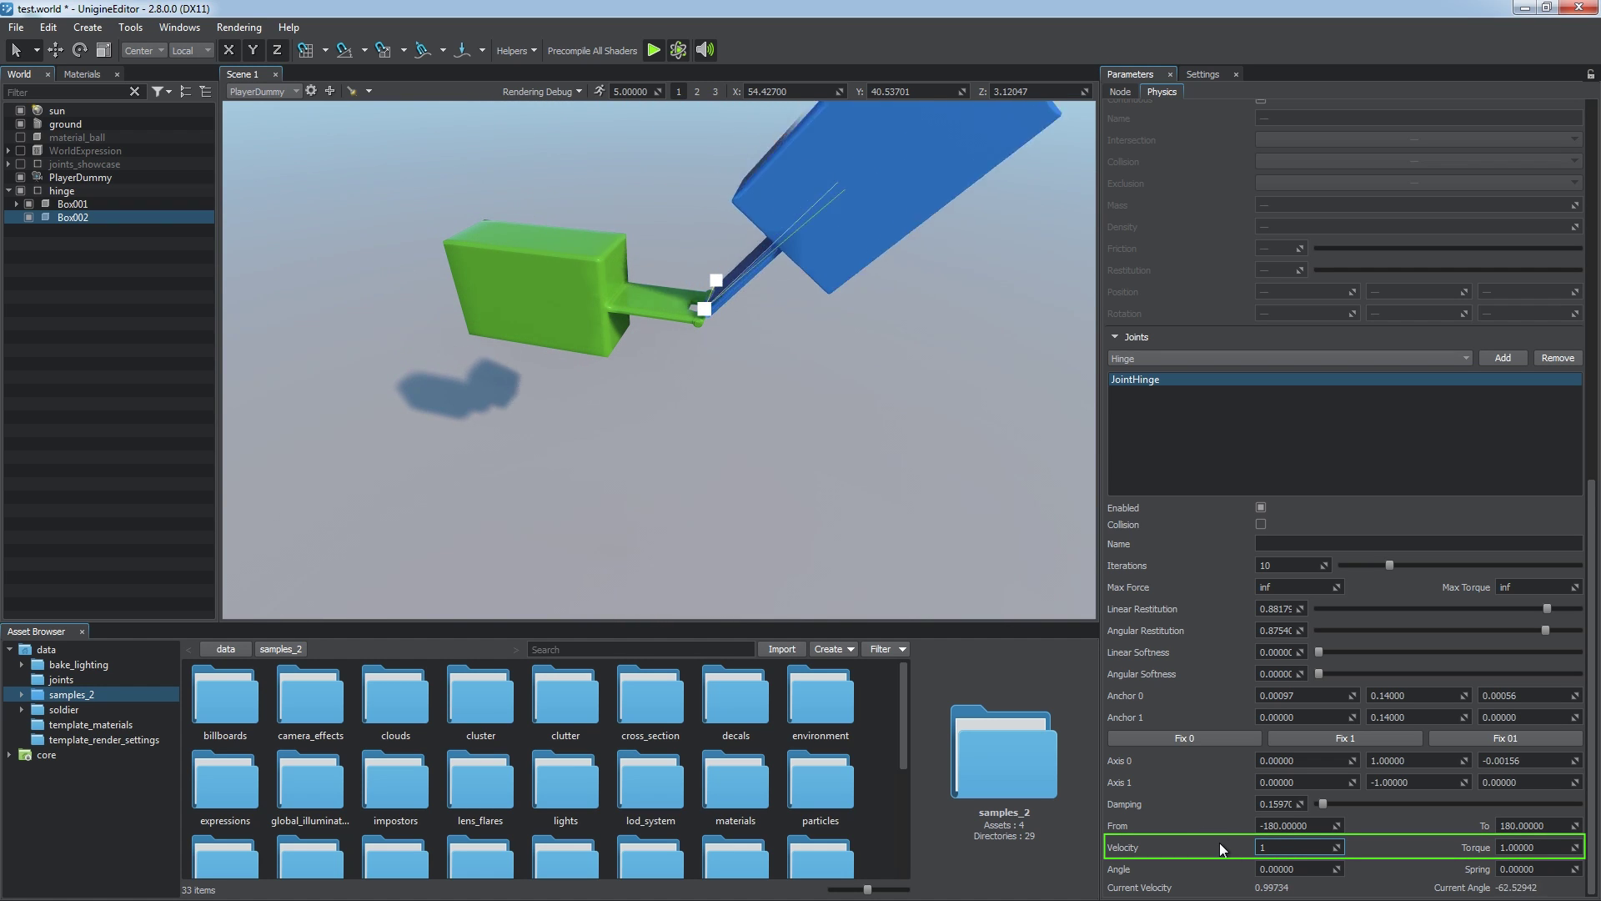
click(1319, 825)
text(-51.9)
key(Tab)
text(50)
key(Return)
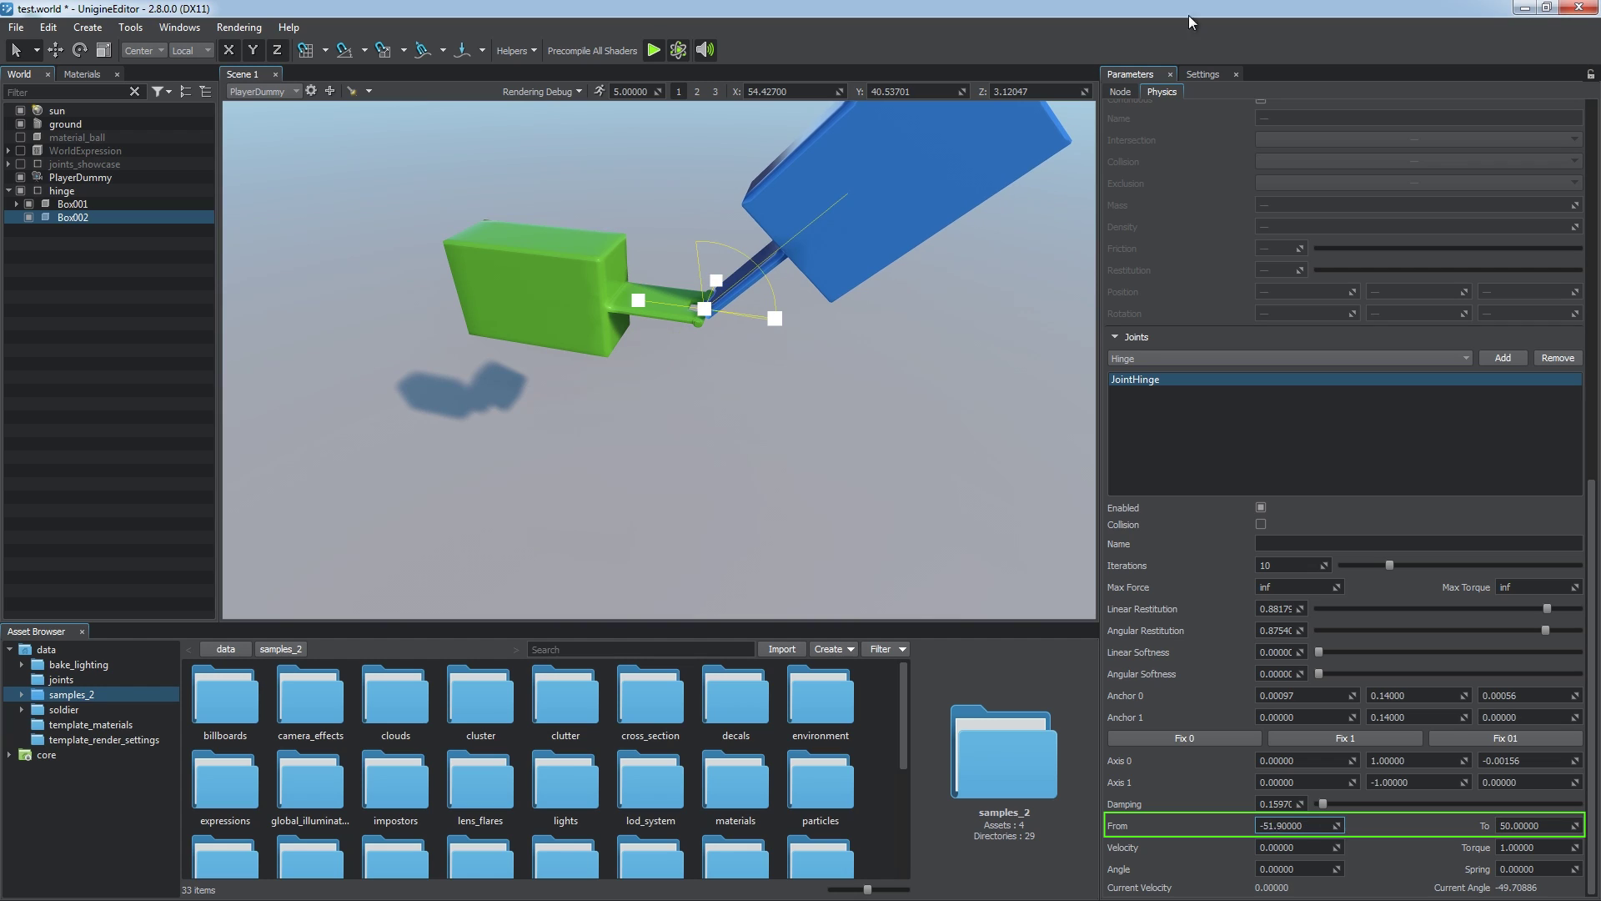
Widen the hinge joint's rotation limits to -180 and 94.2, and set its Damping to 0.
text(-135.8)
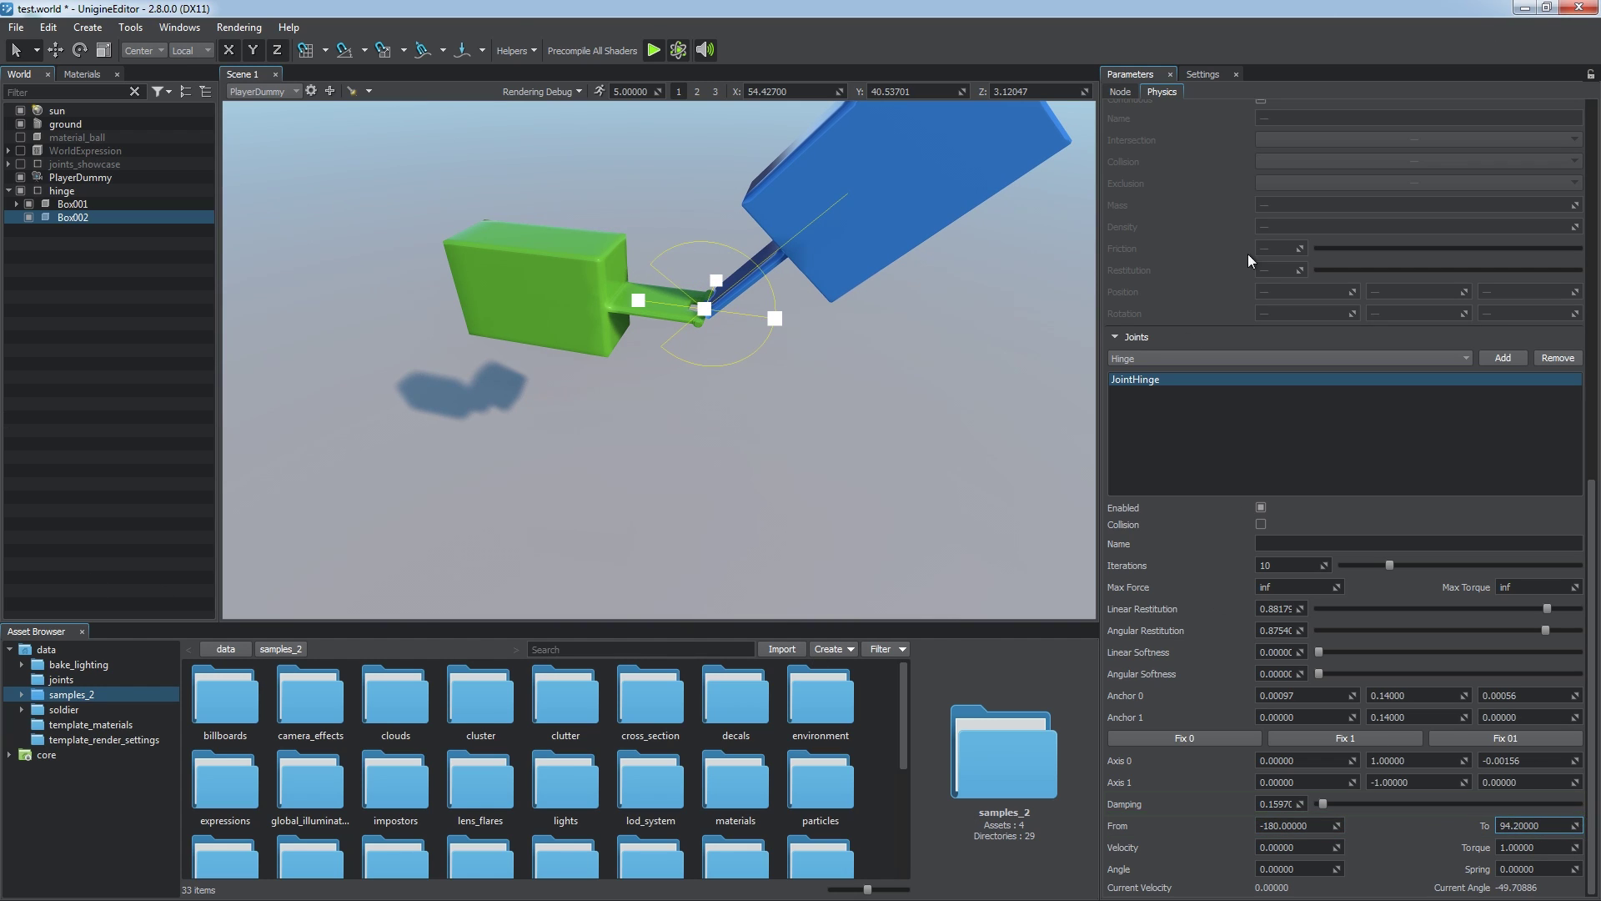
click(1318, 804)
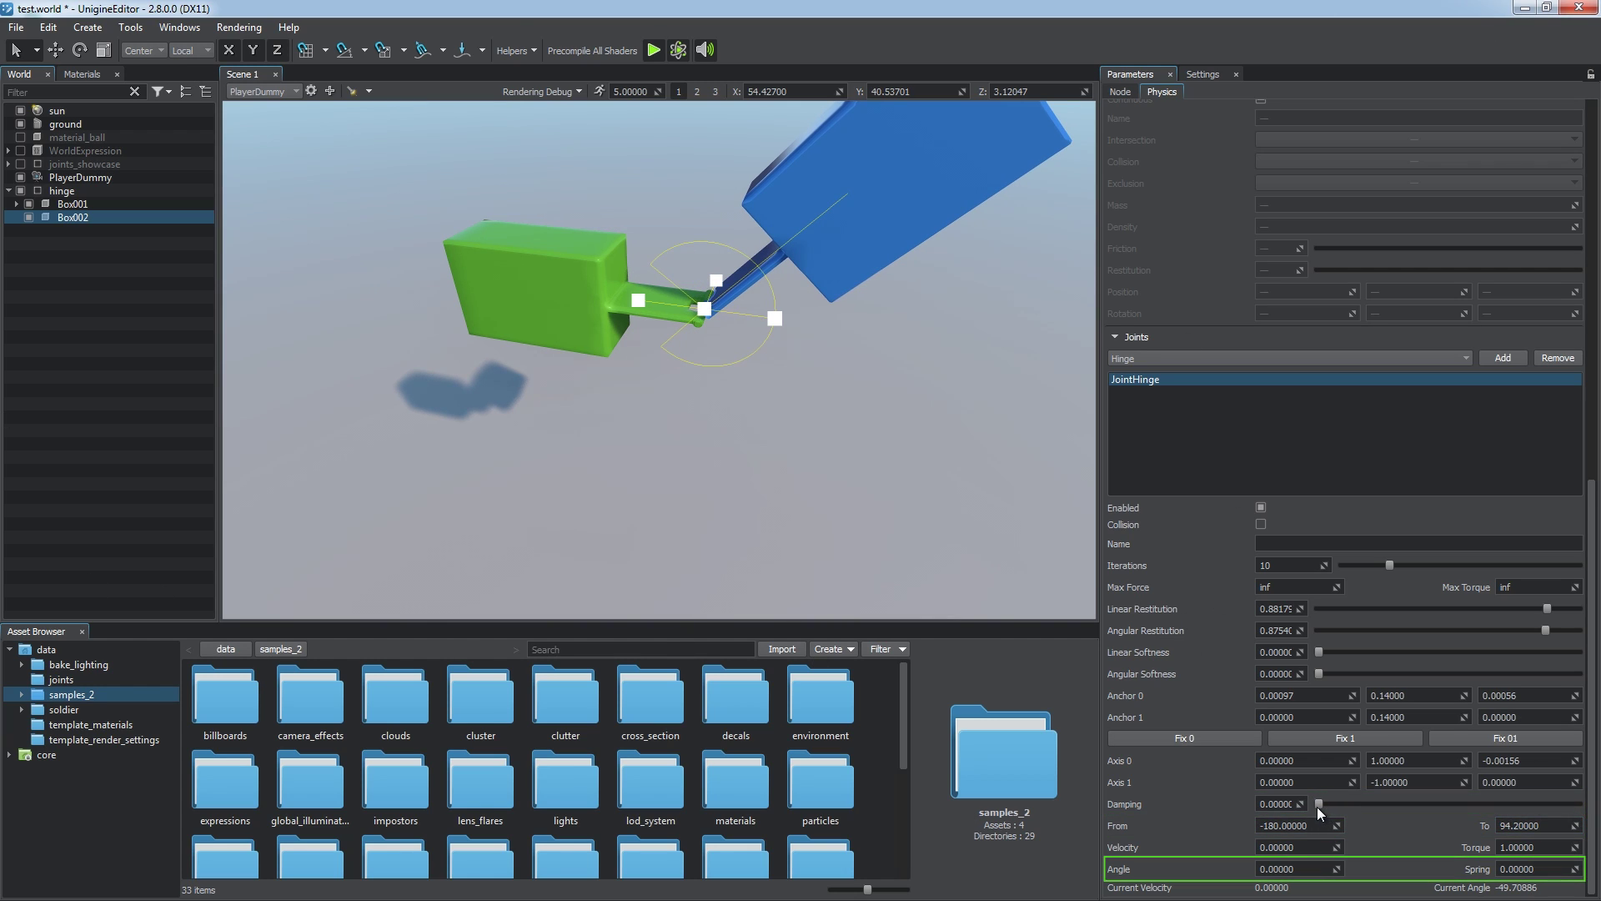
Set the hinge joint's Spring to 10 and its Angle to 20.
click(1319, 806)
click(1312, 868)
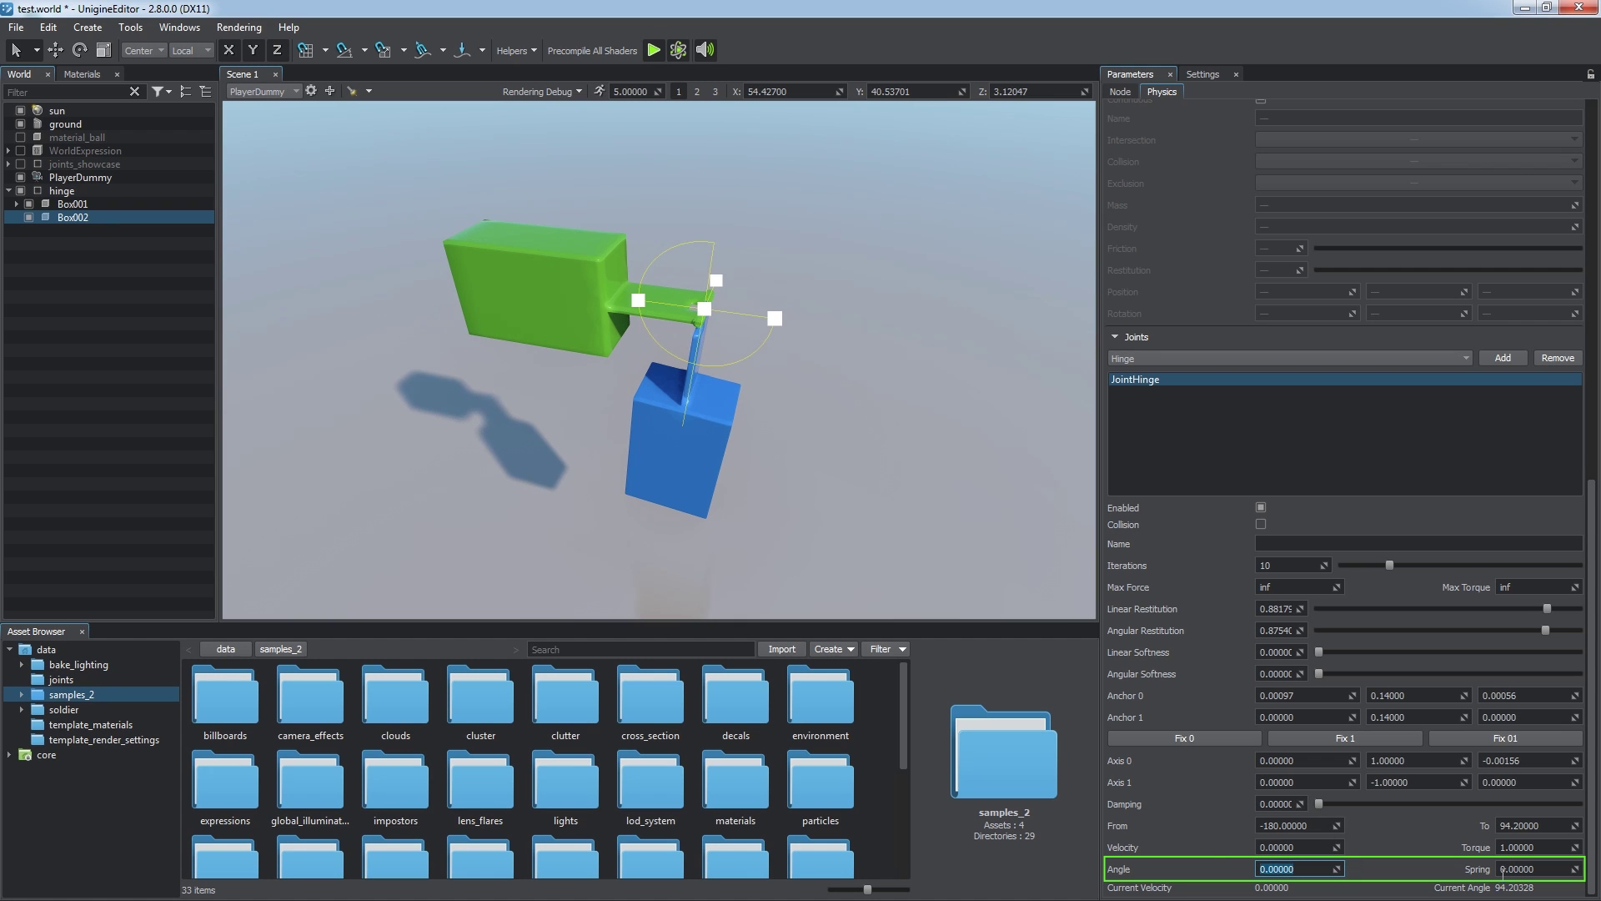
key(Tab)
text(10)
key(Return)
click(1261, 868)
text(20)
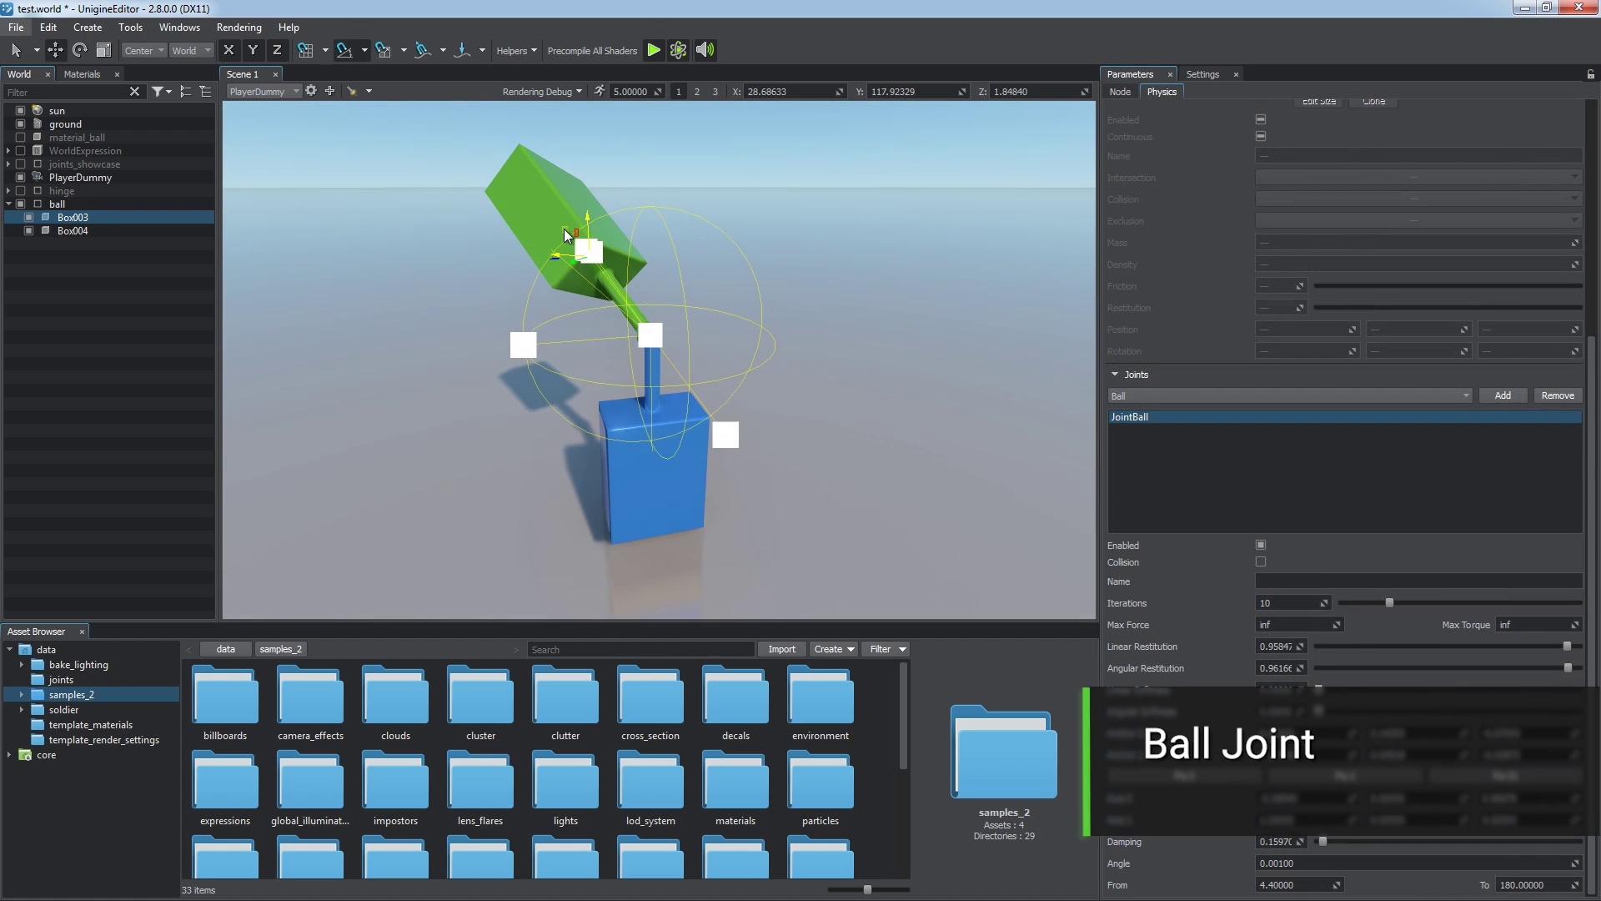
Move the green box of the ball joint, and the green boxes of the cylindrical and prismatic joints, to test their motion.
mouse_move(524, 237)
mouse_down()
mouse_move(587, 242)
mouse_move(504, 233)
mouse_move(562, 242)
mouse_move(549, 238)
mouse_up()
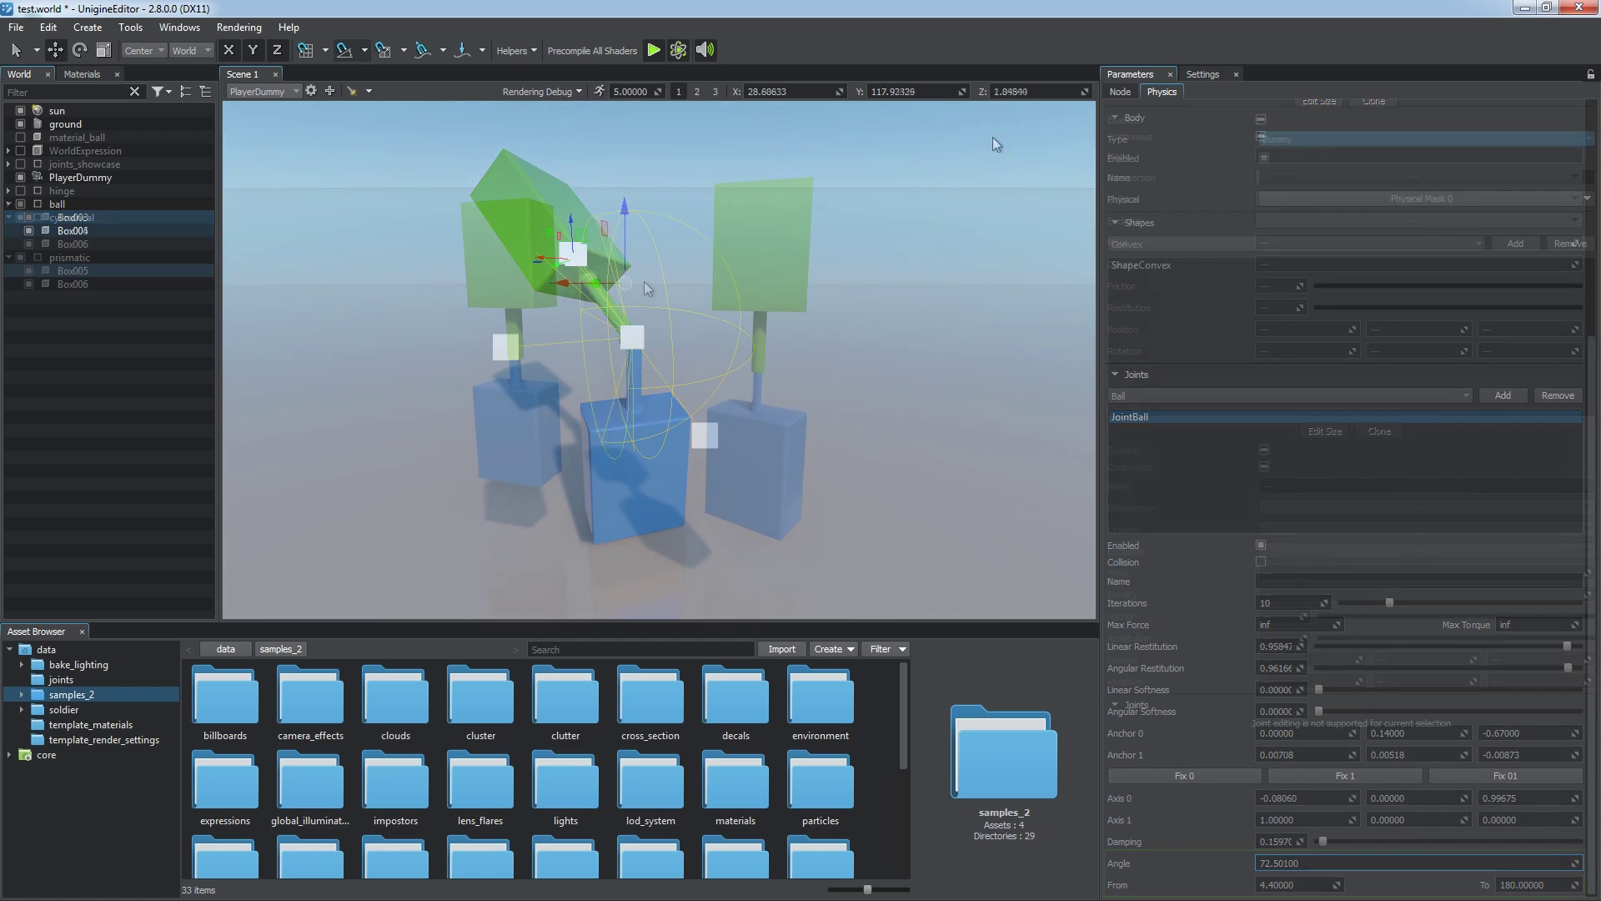
mouse_move(624, 258)
mouse_down()
mouse_move(613, 233)
mouse_move(613, 267)
mouse_up()
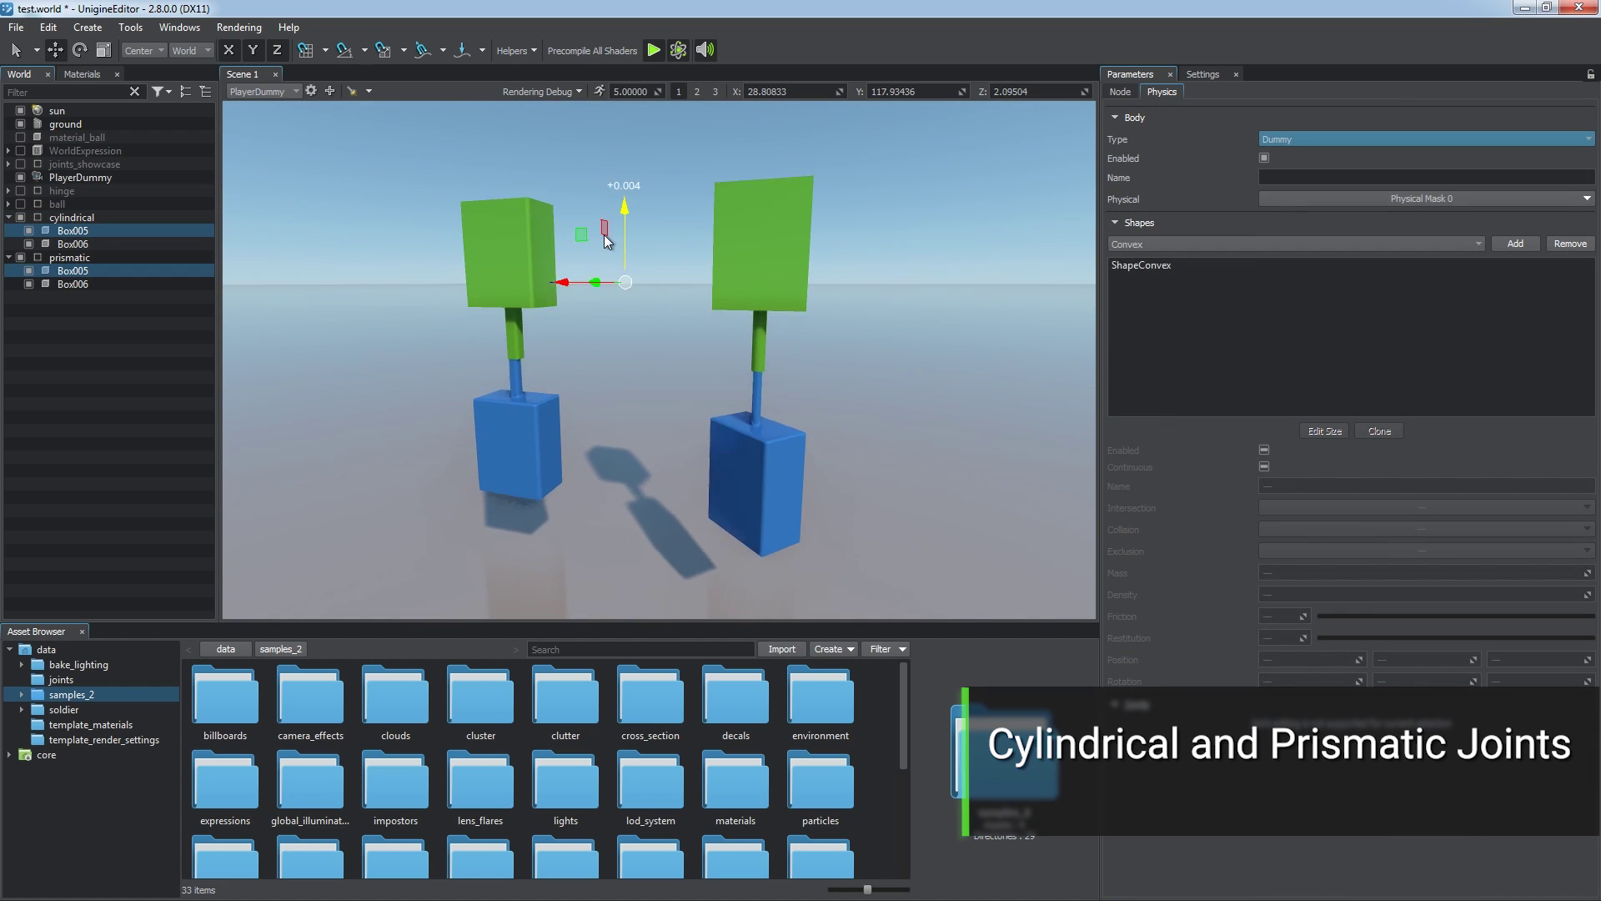
Set Linear Force and Linear Velocity to 1 on the JointCylindrical of the cylindrical group's Box006.
click(752, 403)
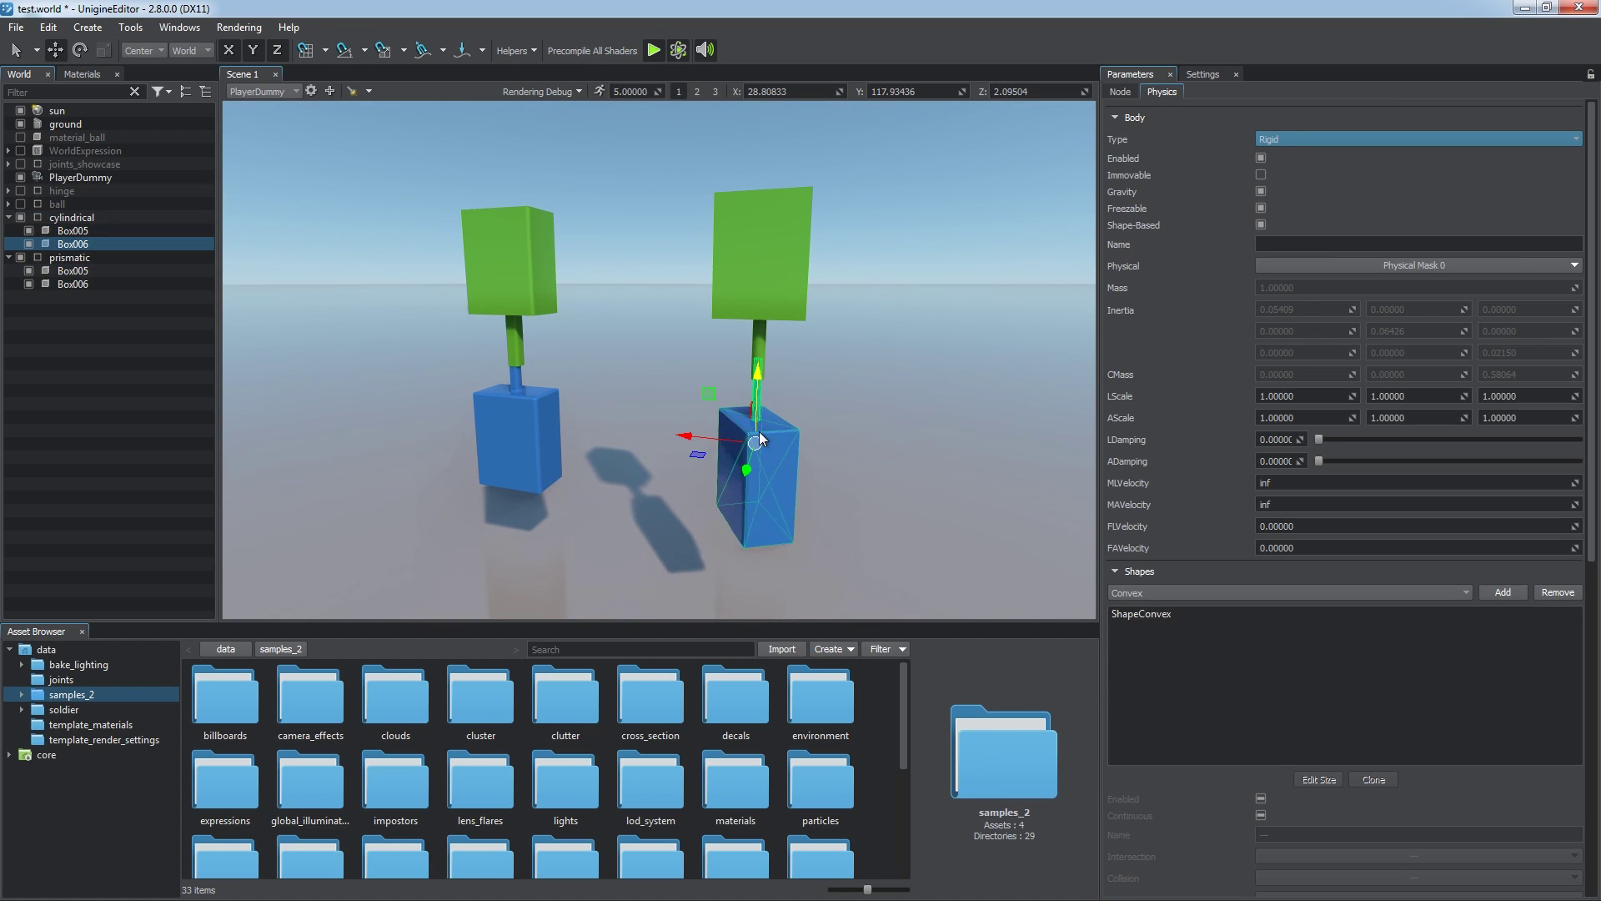
scroll(1168, 623, down, 5)
click(1150, 545)
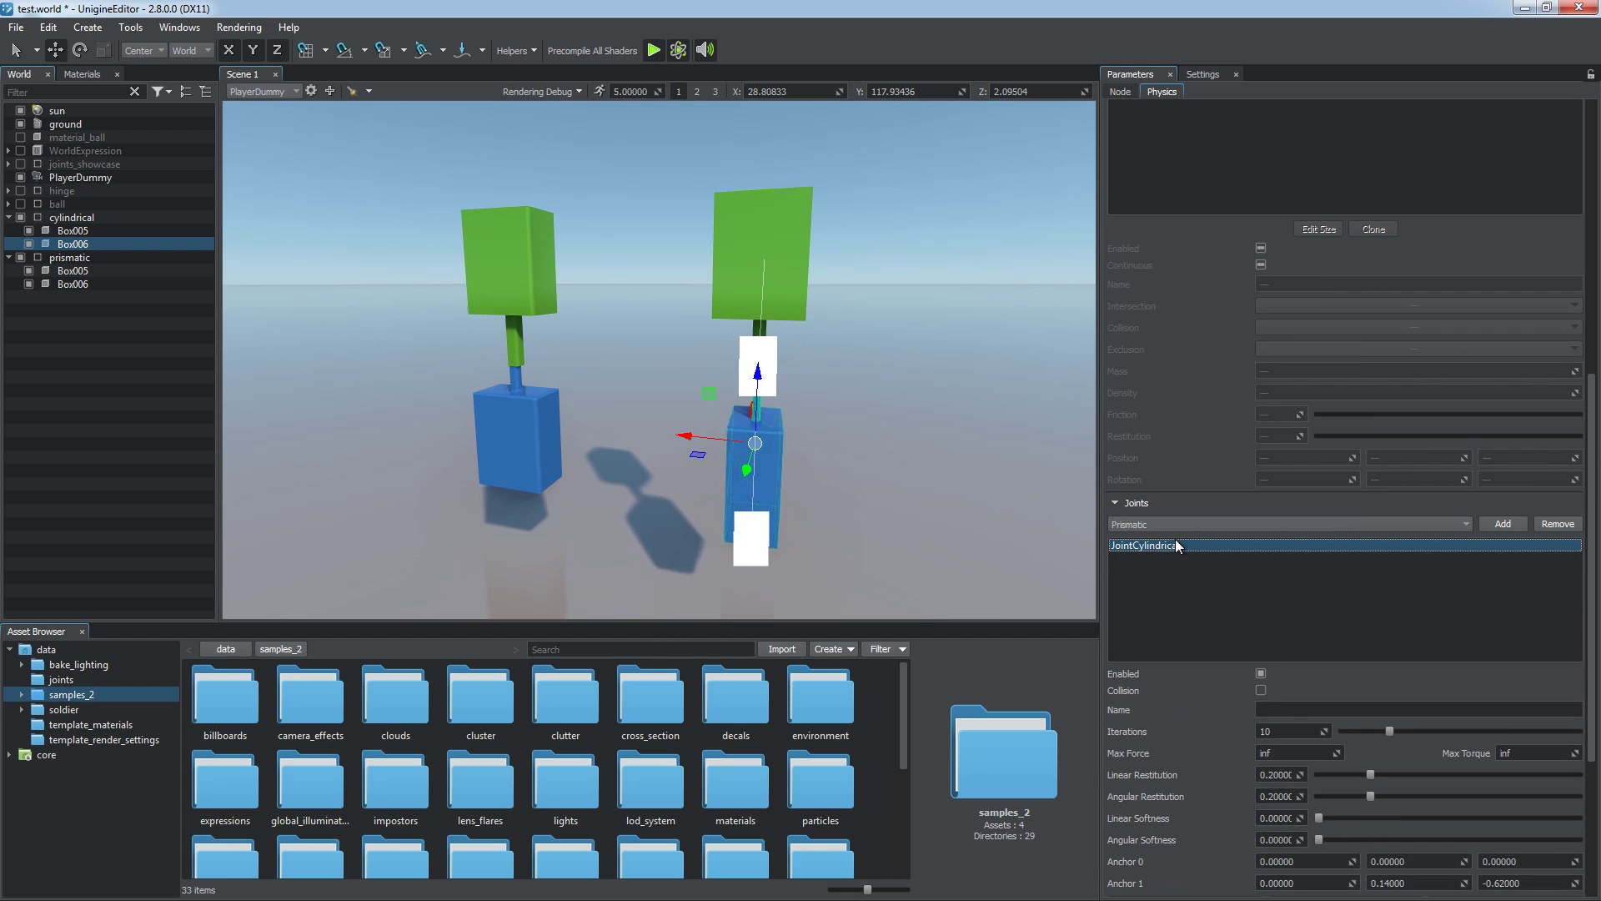
scroll(1188, 587, down, 3)
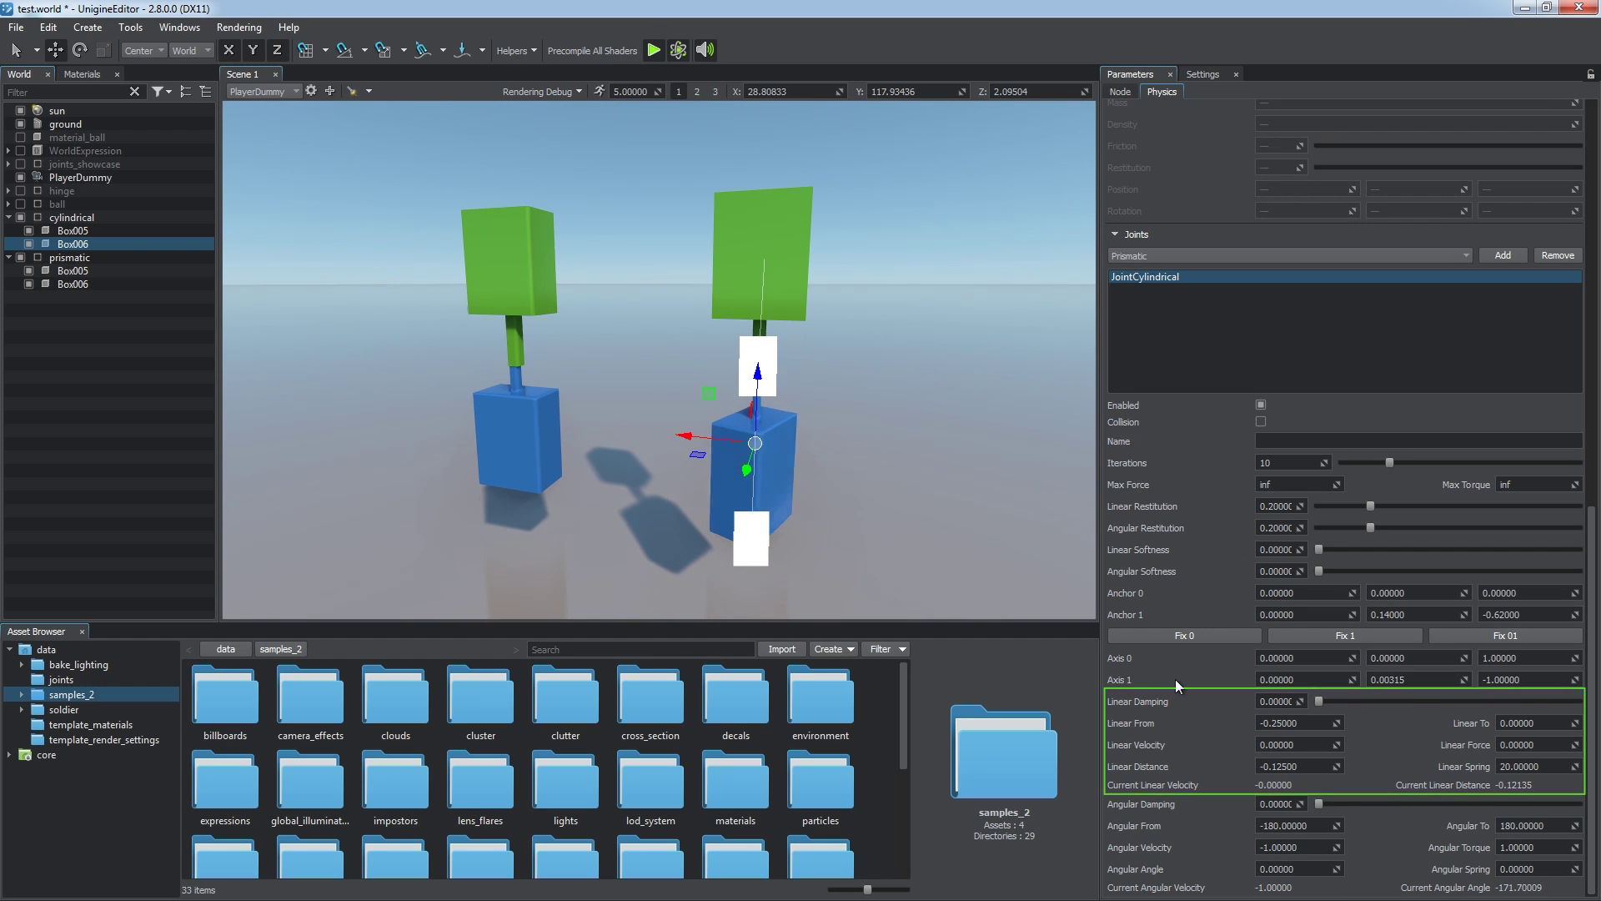
click(1533, 744)
text(1)
click(1259, 744)
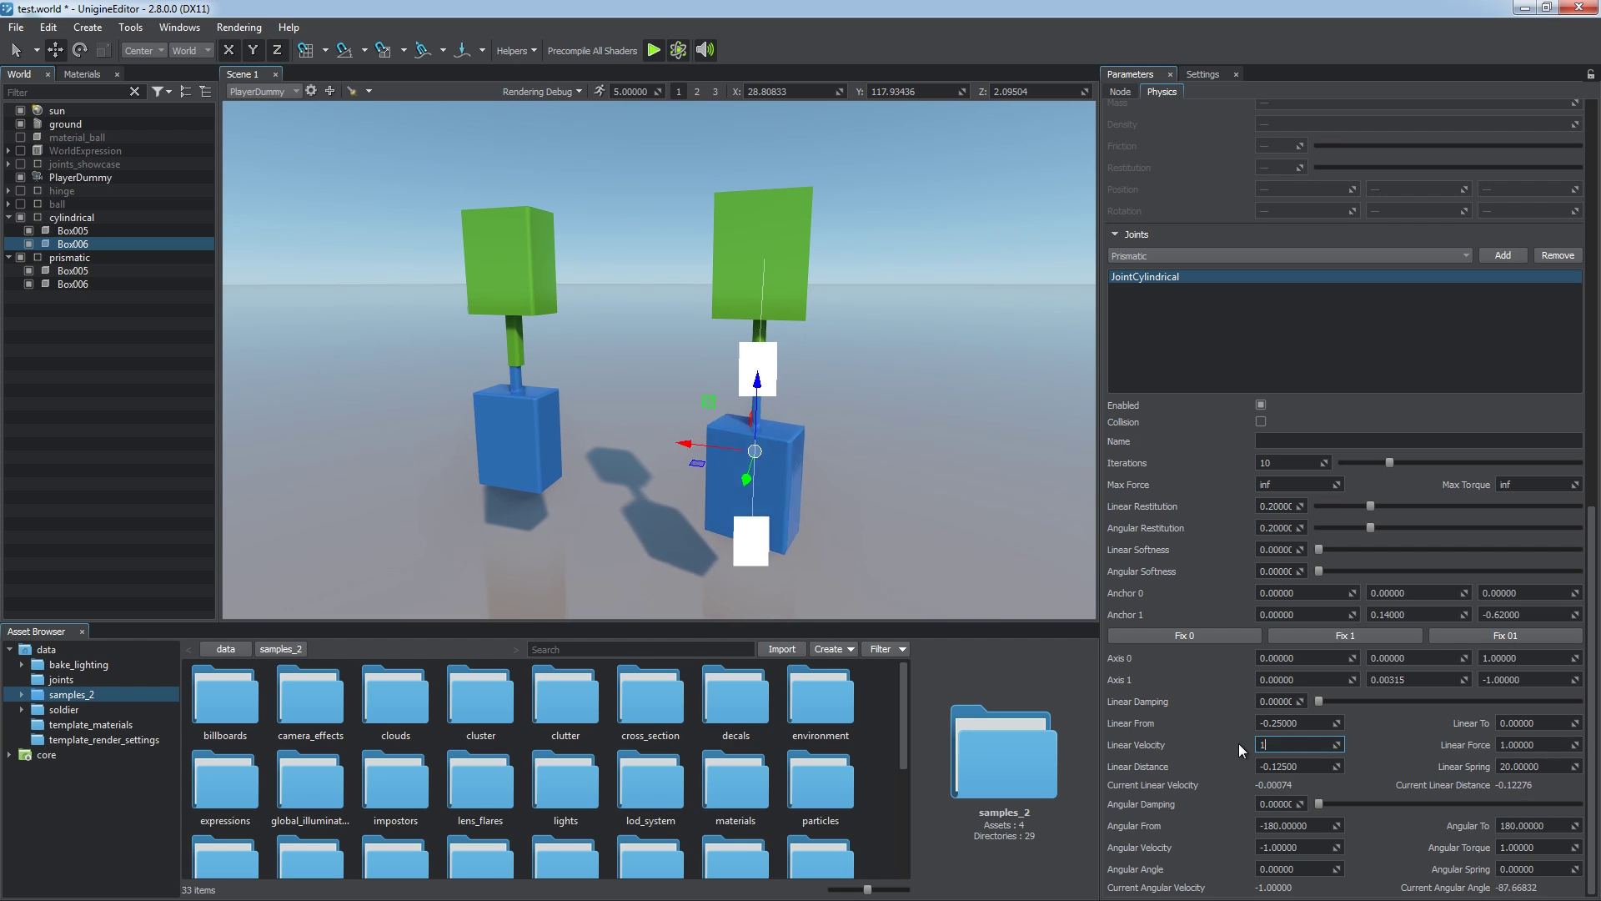
text(1)
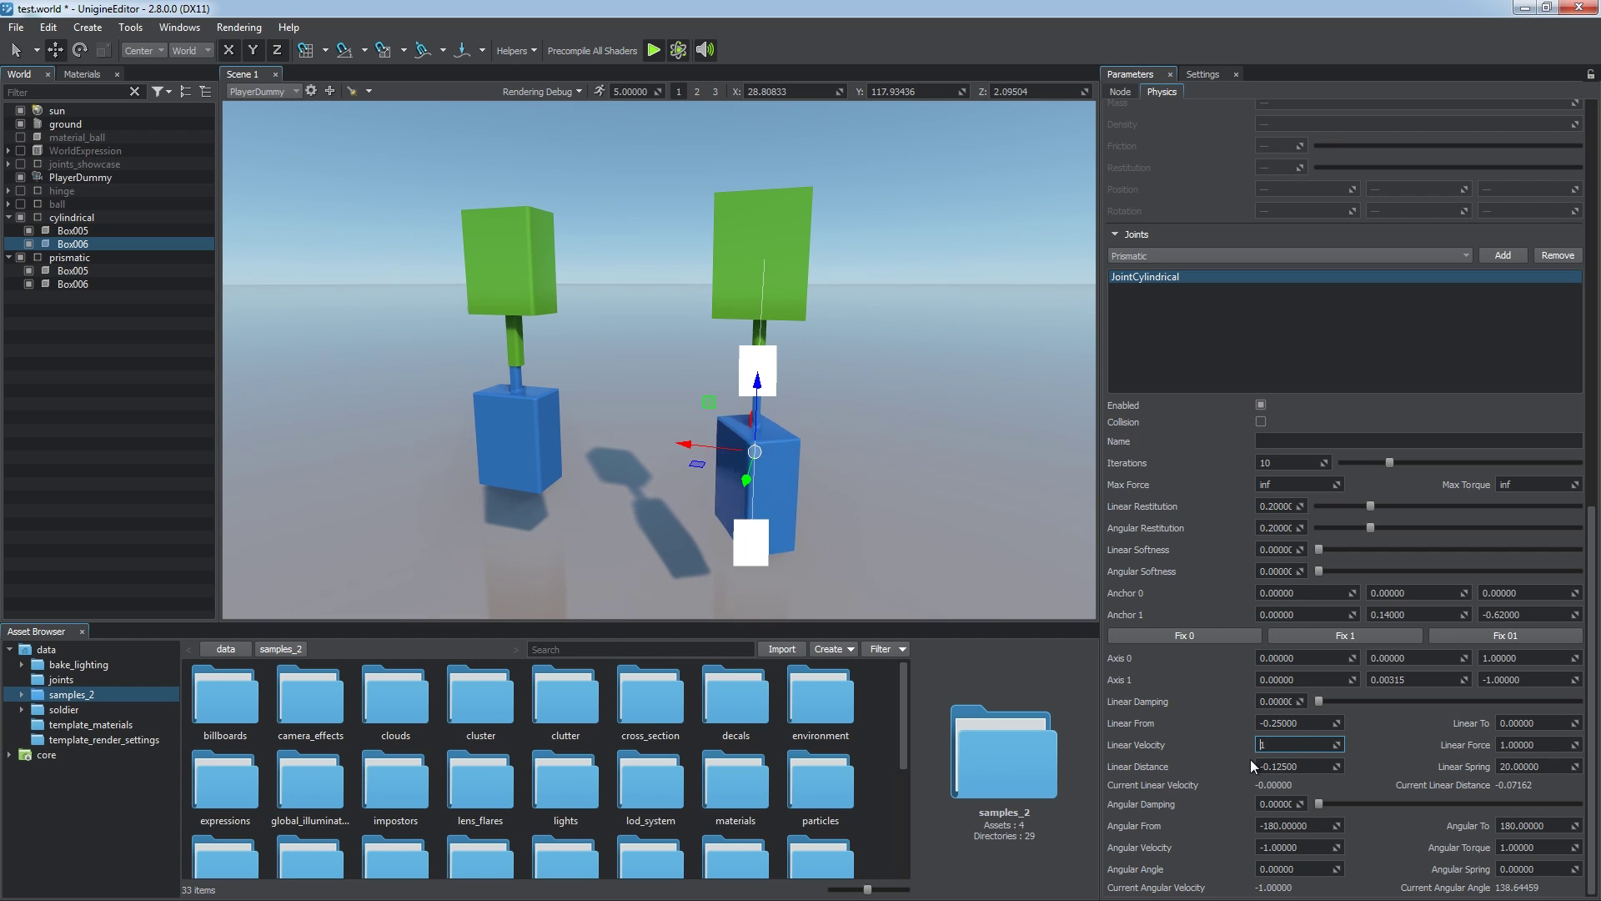
click(1259, 847)
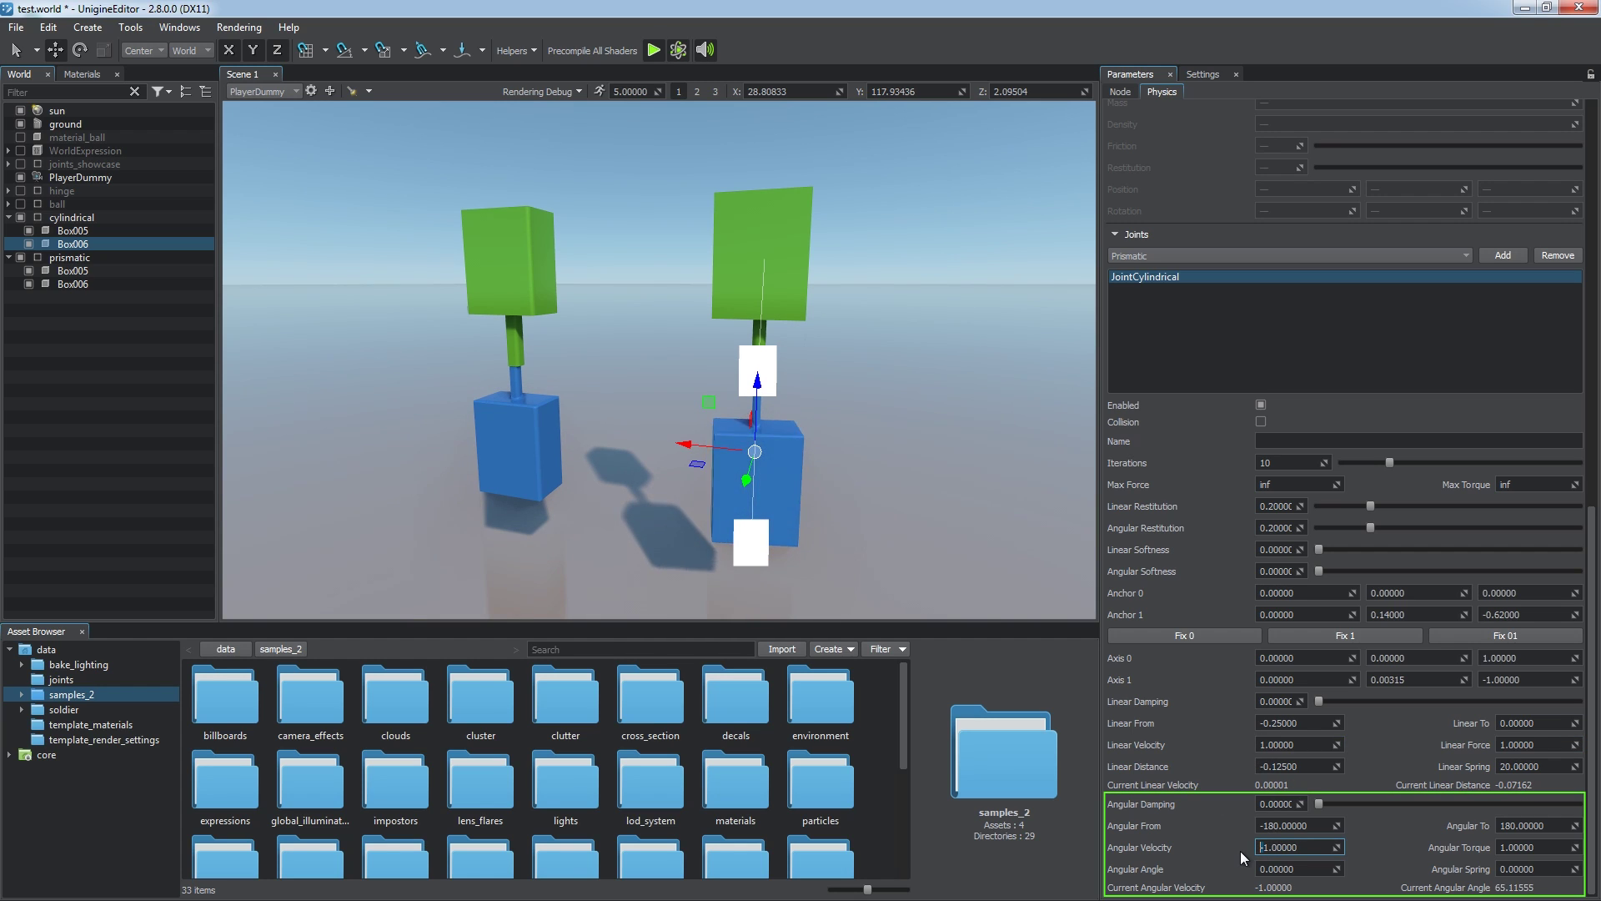
click(1235, 850)
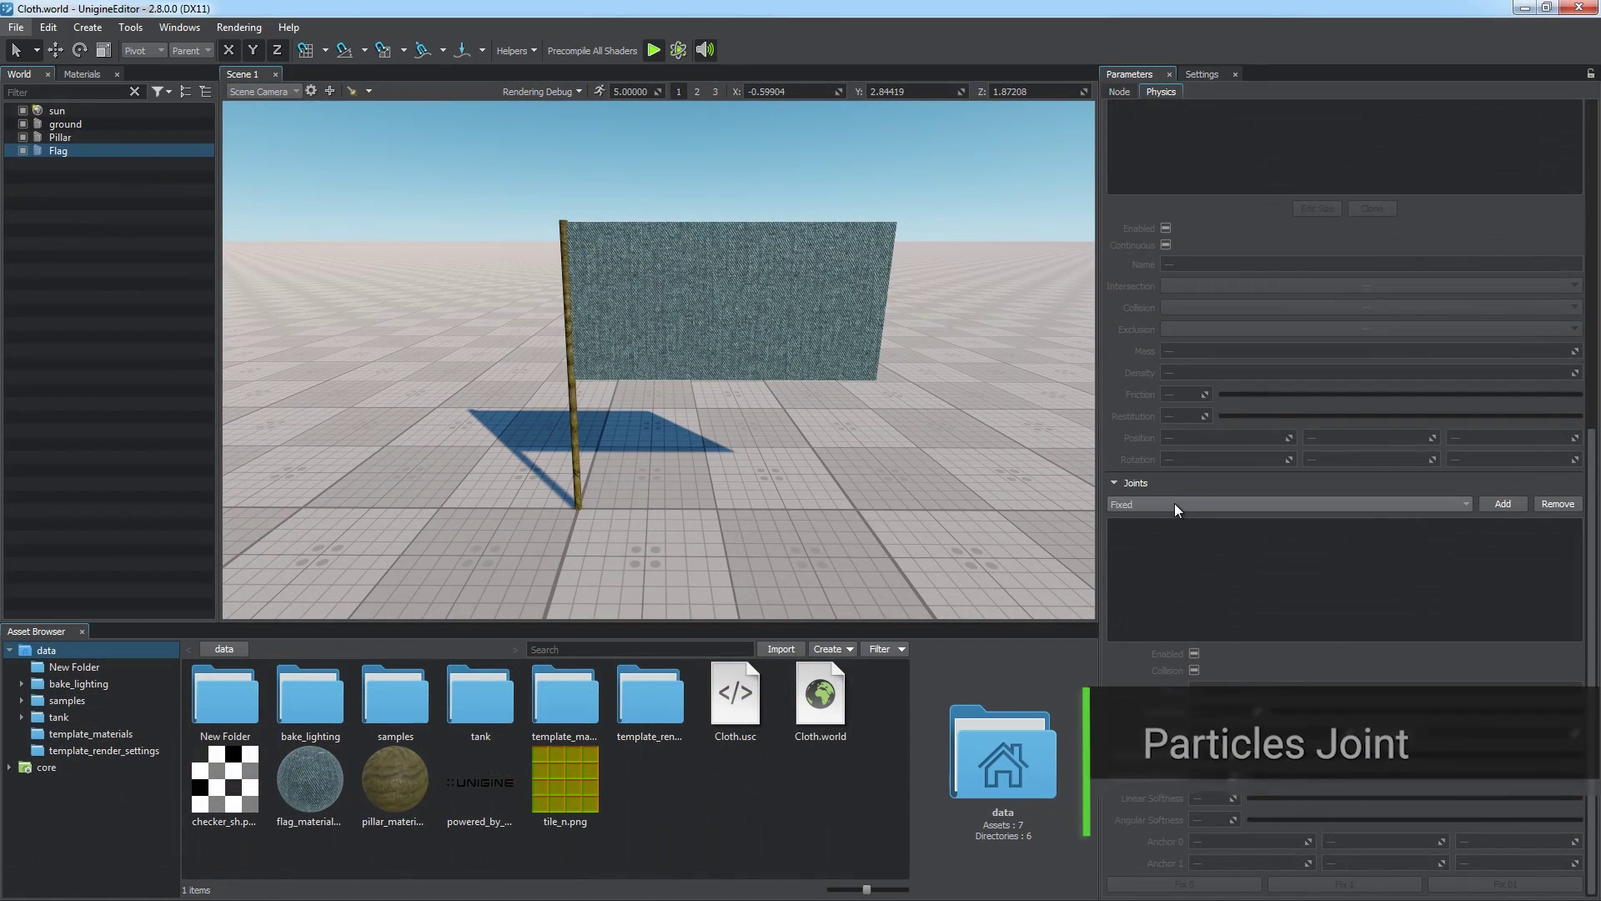
Add a Particles joint from Pillar to the Flag's BodyCloth and set the joint's first Size value to 0.2.
click(1174, 504)
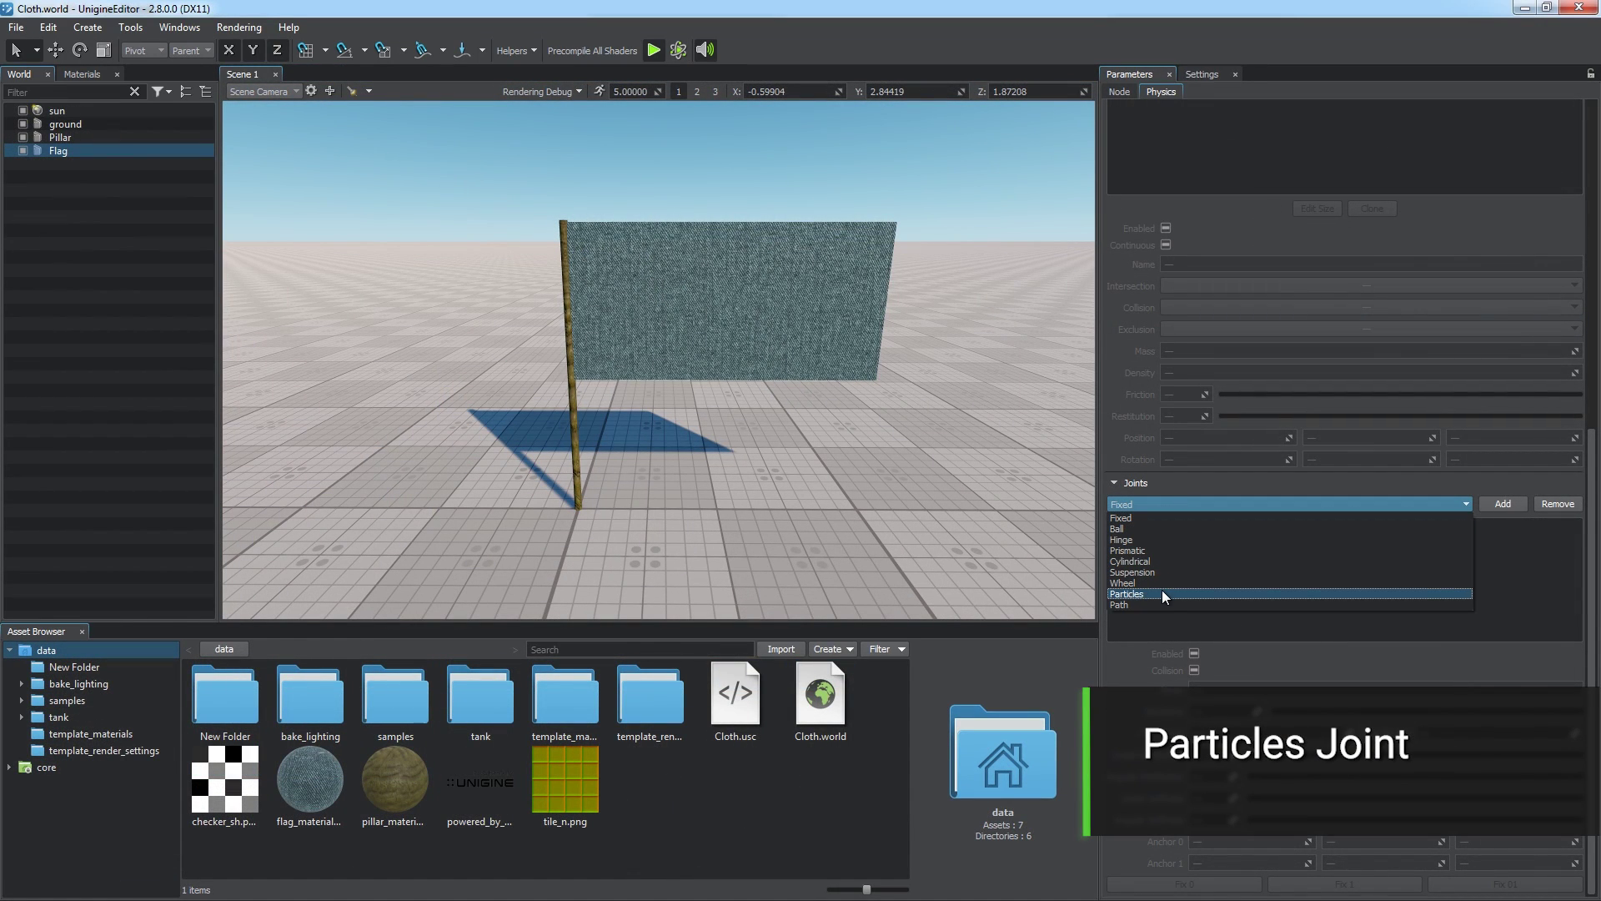
click(1169, 504)
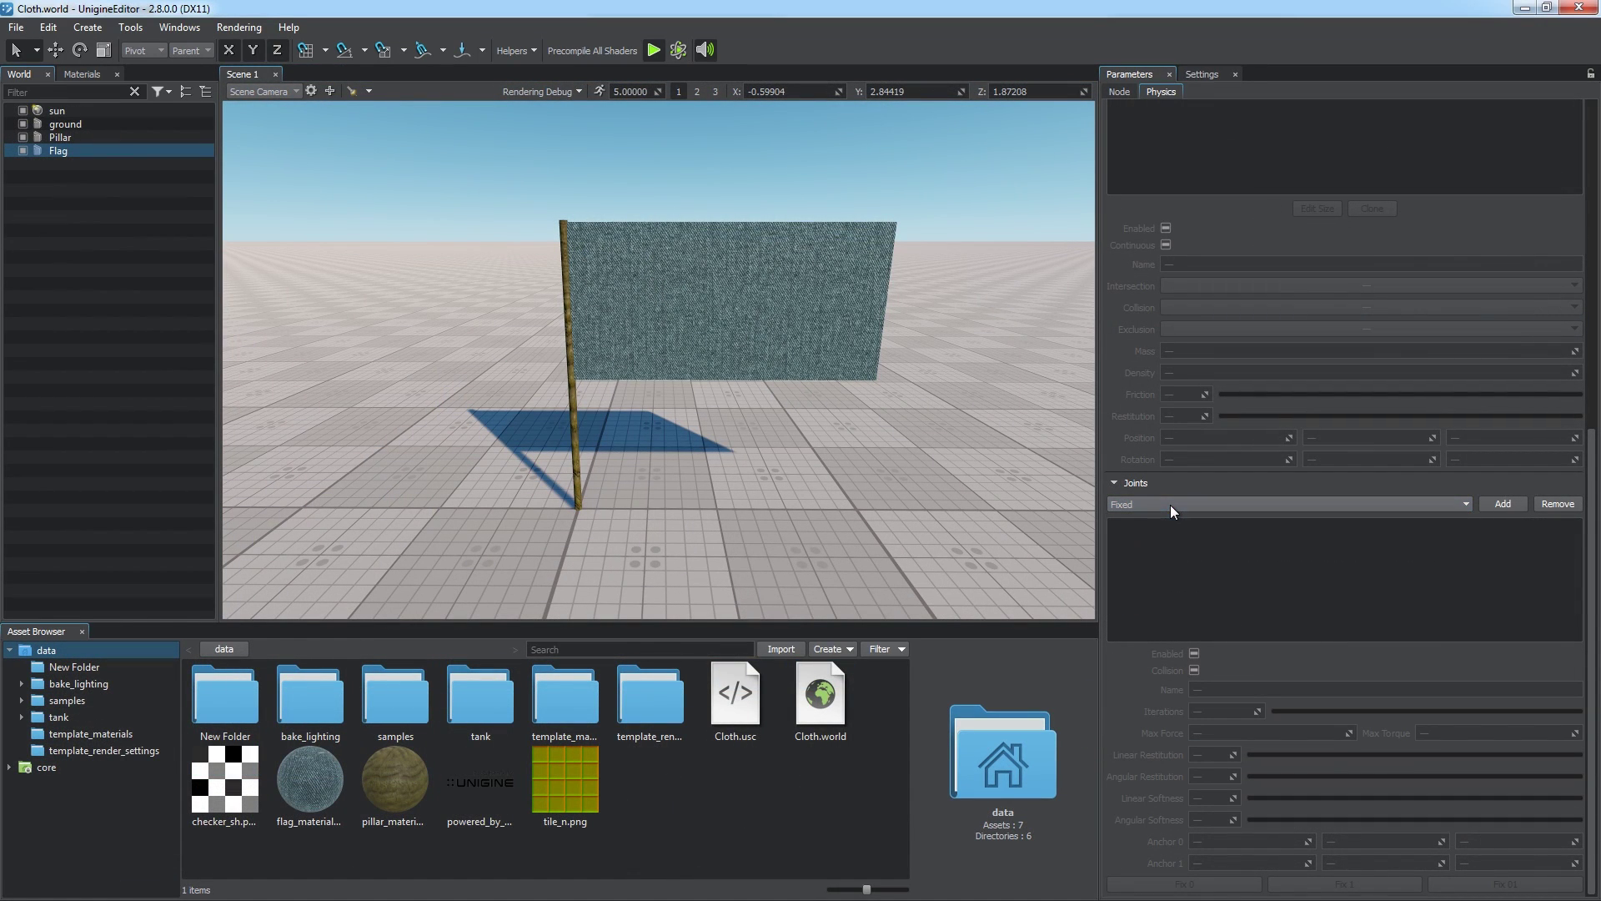
click(578, 477)
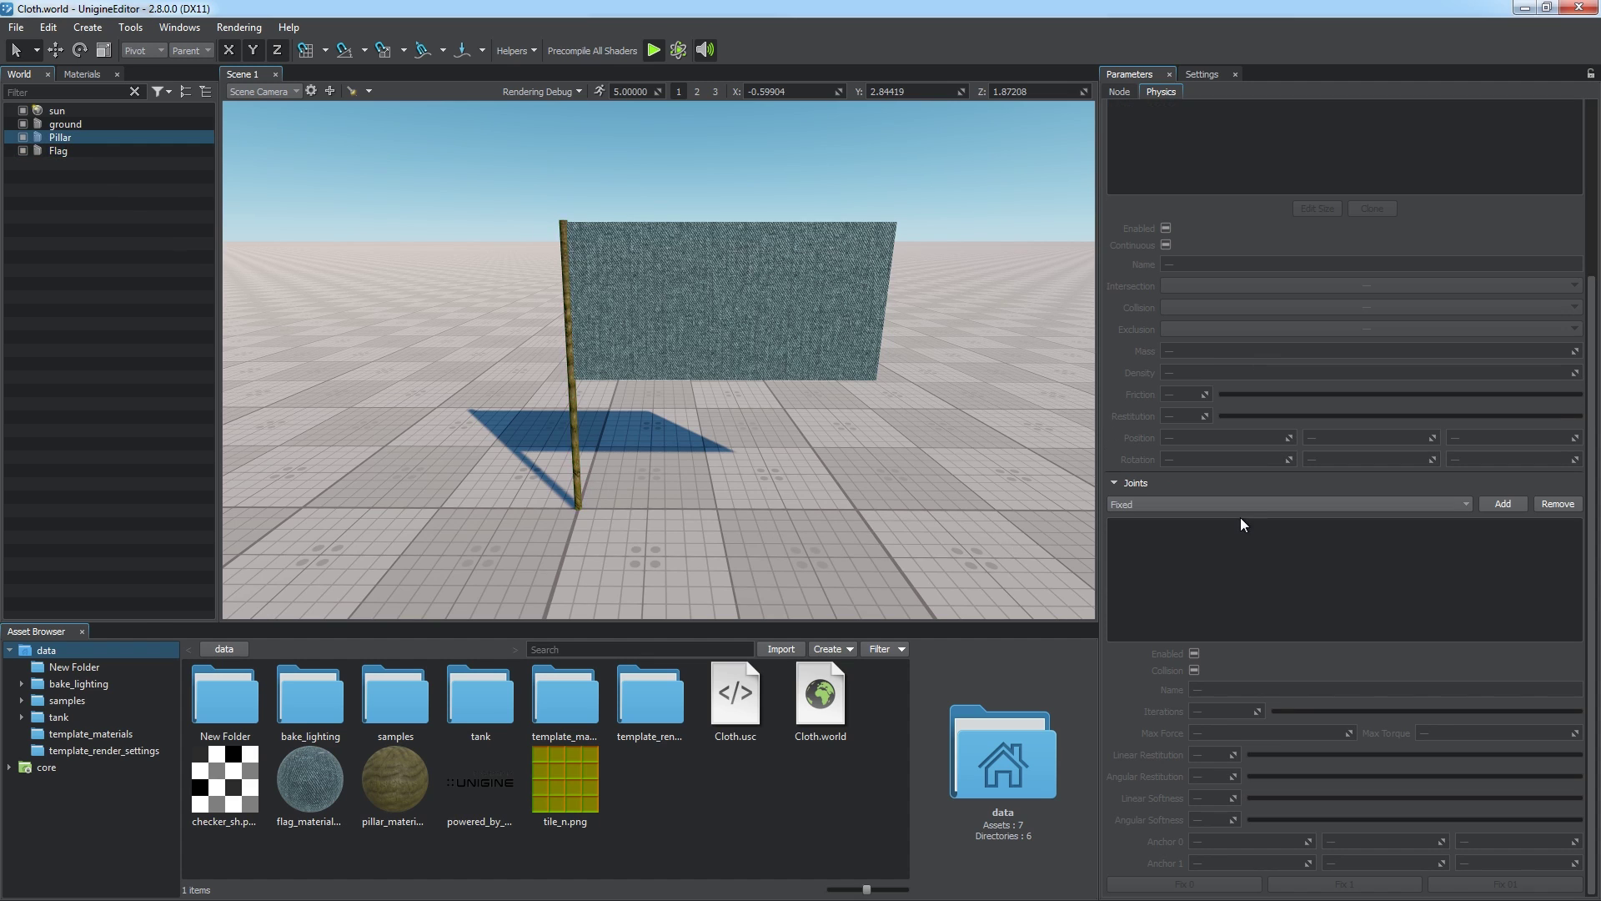
click(1209, 504)
click(1217, 598)
click(1502, 503)
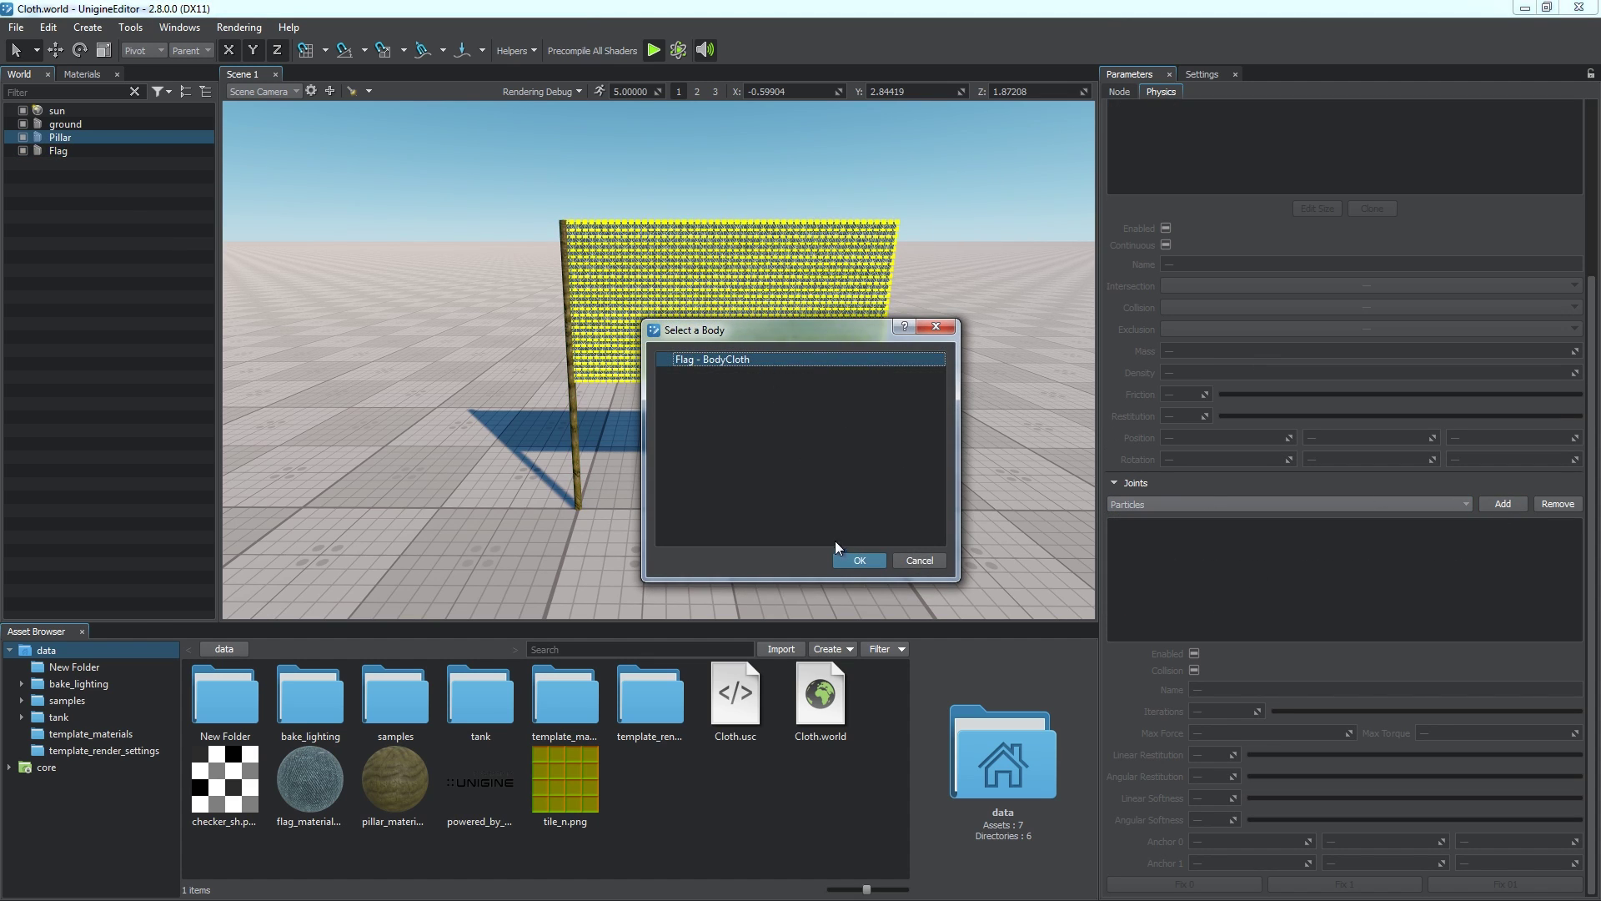
click(859, 559)
scroll(1330, 784, down, 1)
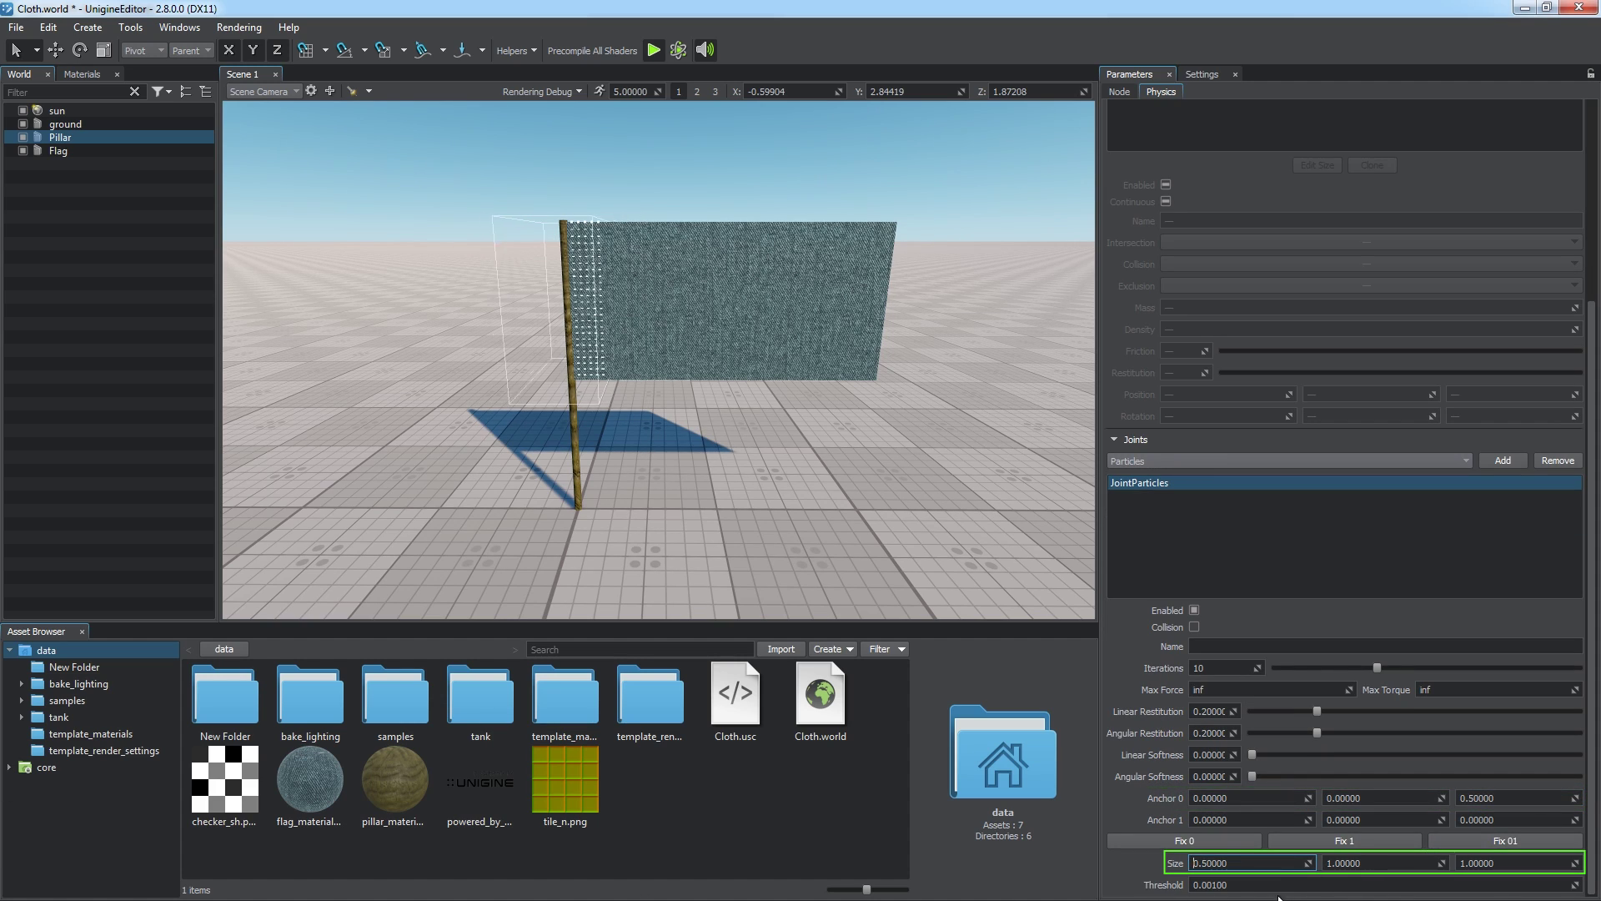
drag(1244, 889, 1204, 890)
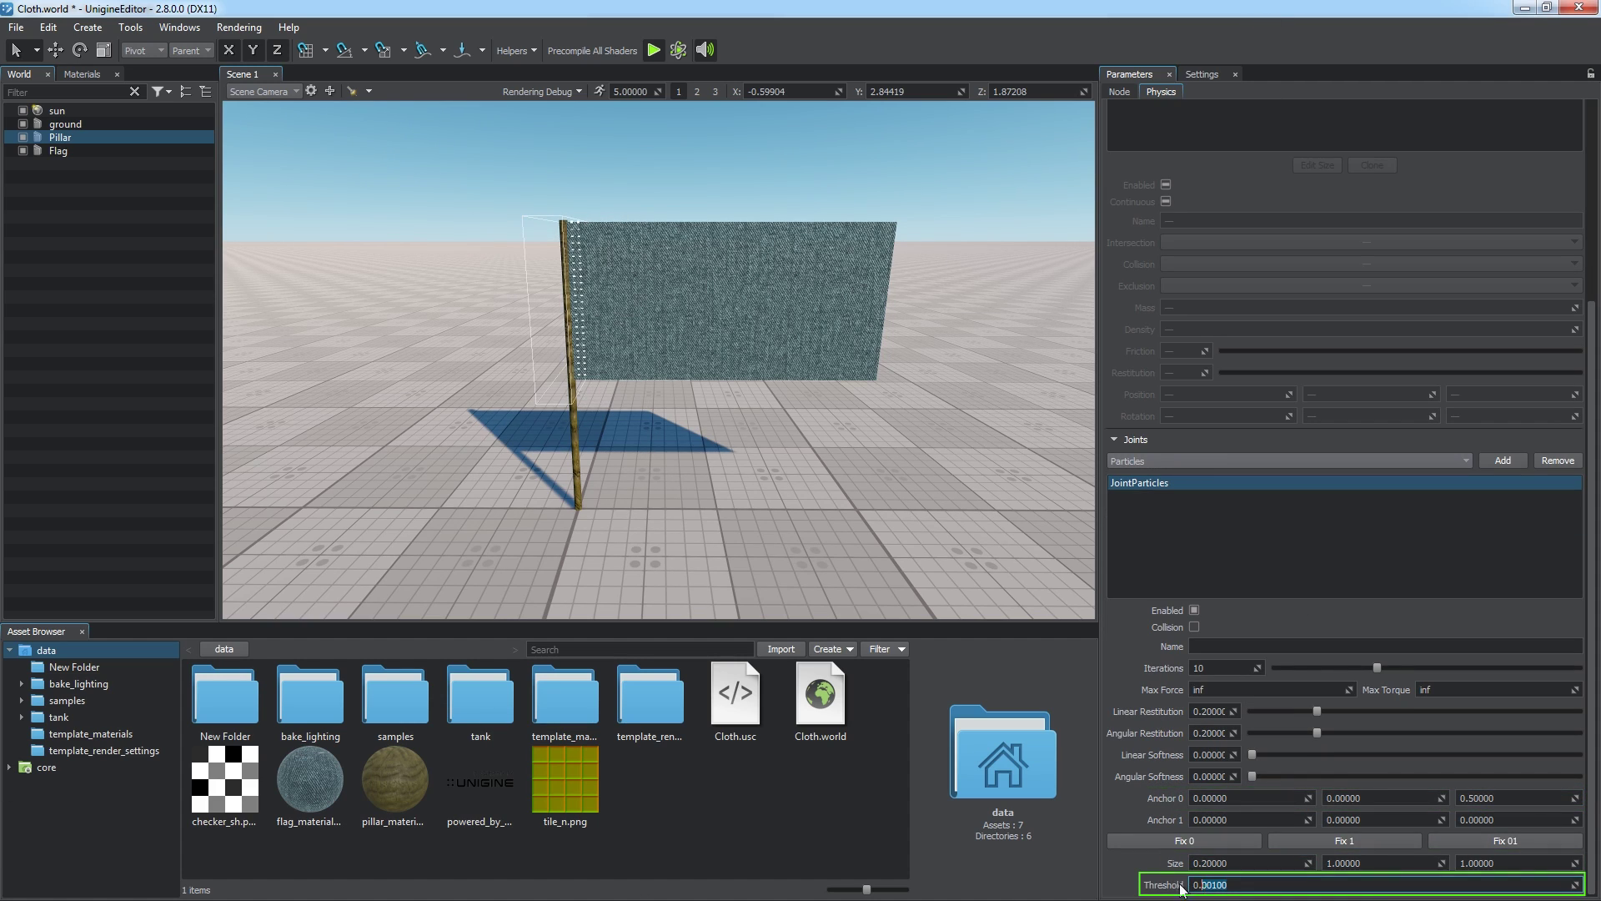
Run the physics simulation and rotate the pillar to test the attached flag.
click(678, 49)
key(e)
drag(734, 192, 679, 353)
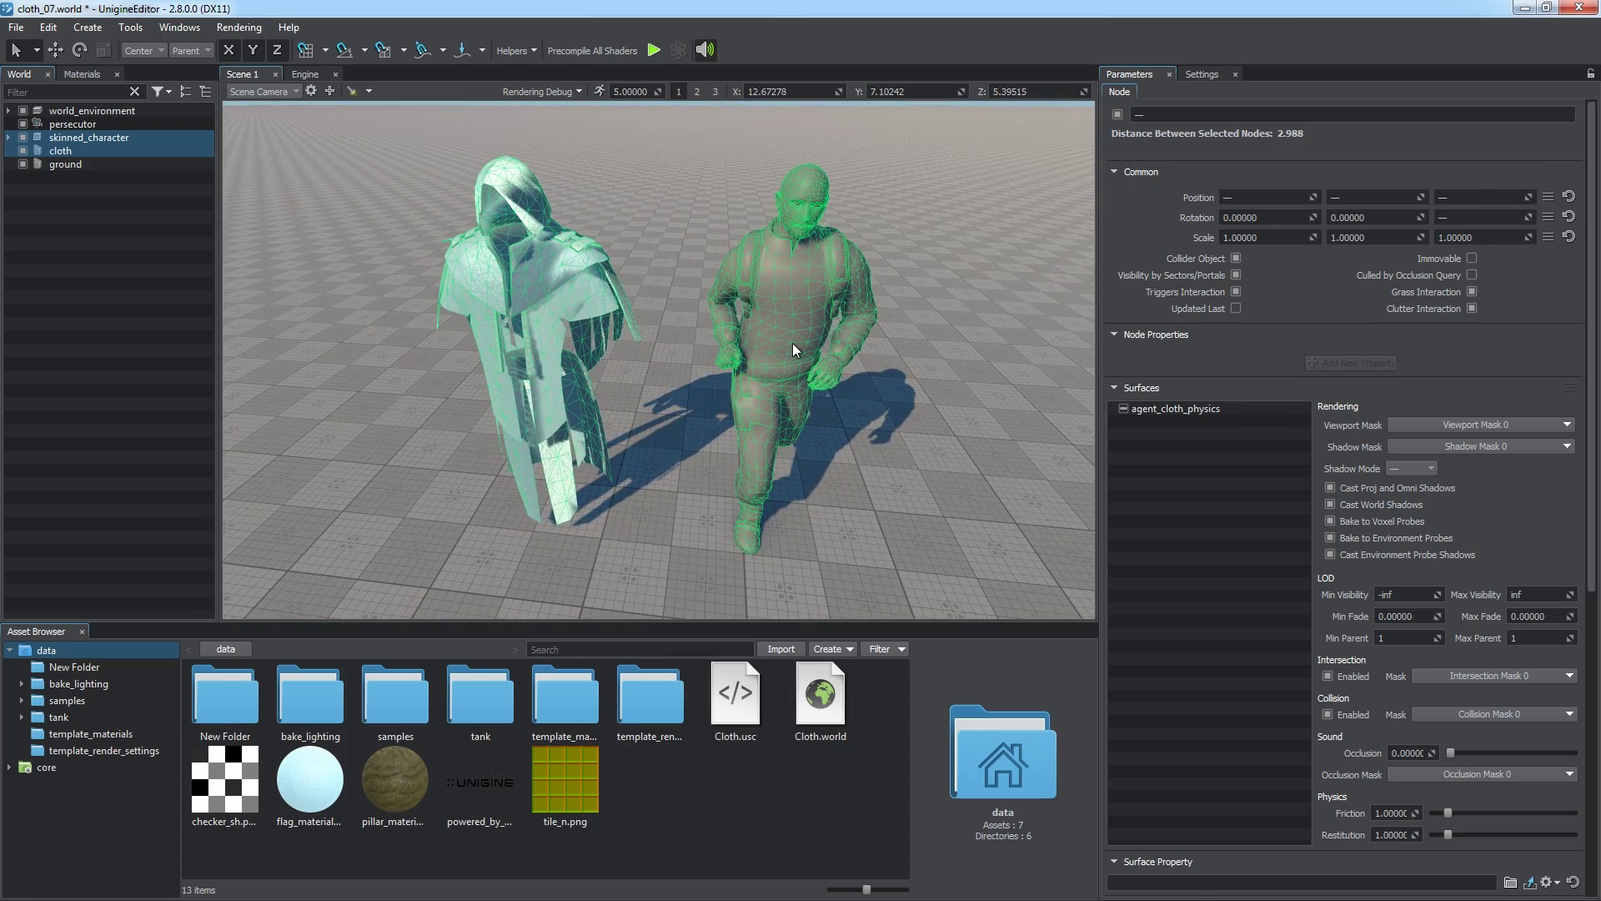
Enable the skinned character's agent_cloth_skin surface and clear its Viewport Mask to None.
click(792, 343)
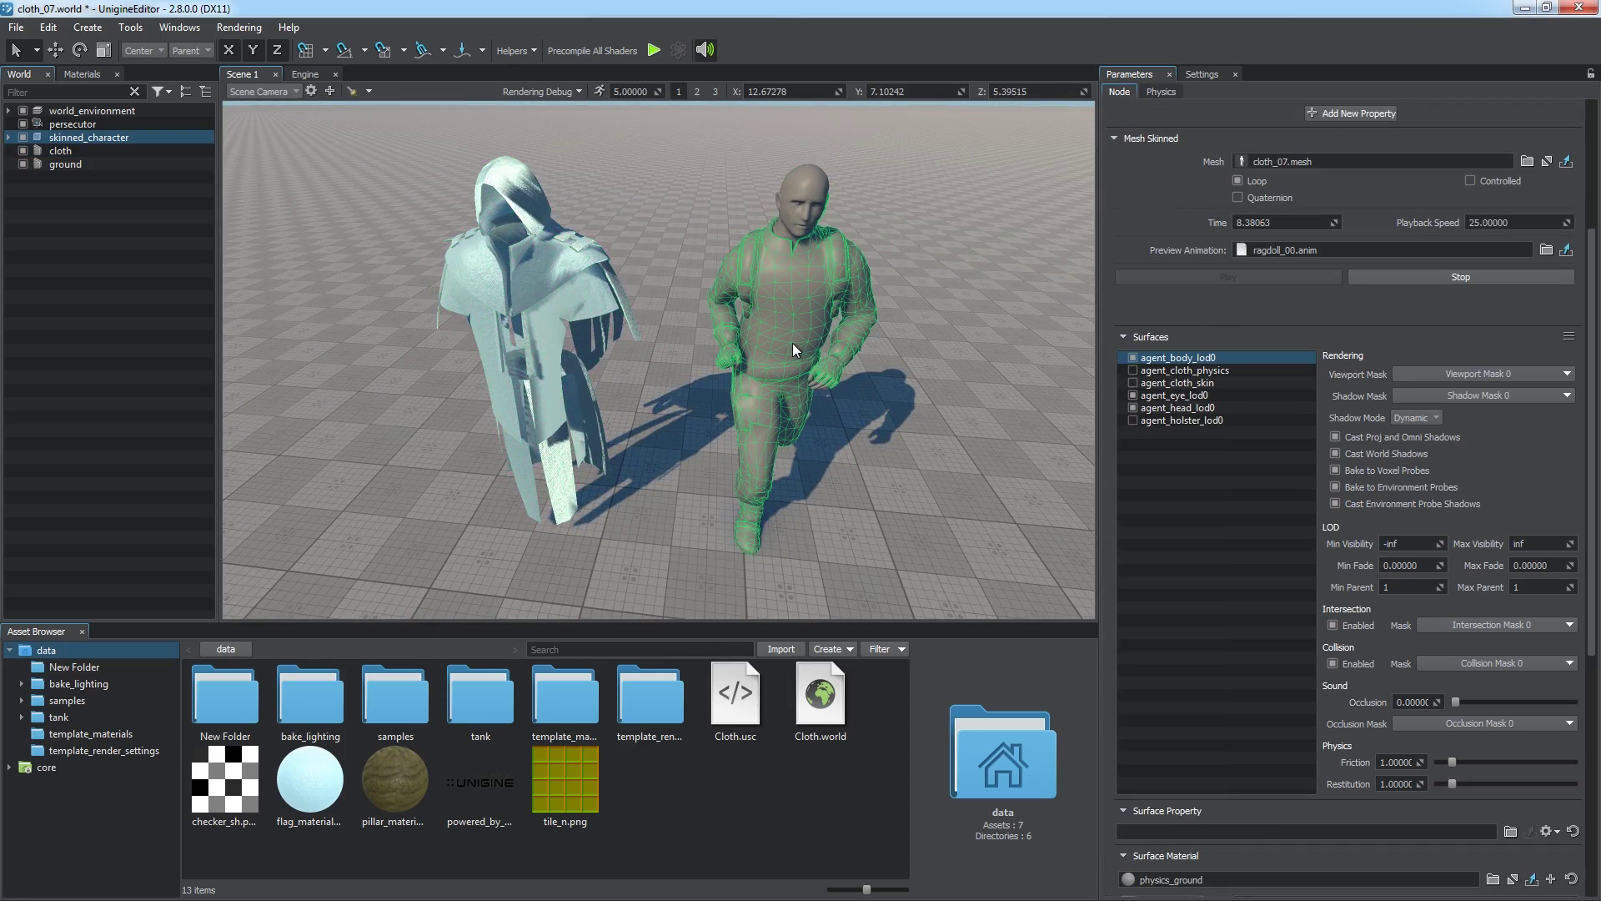
click(1132, 383)
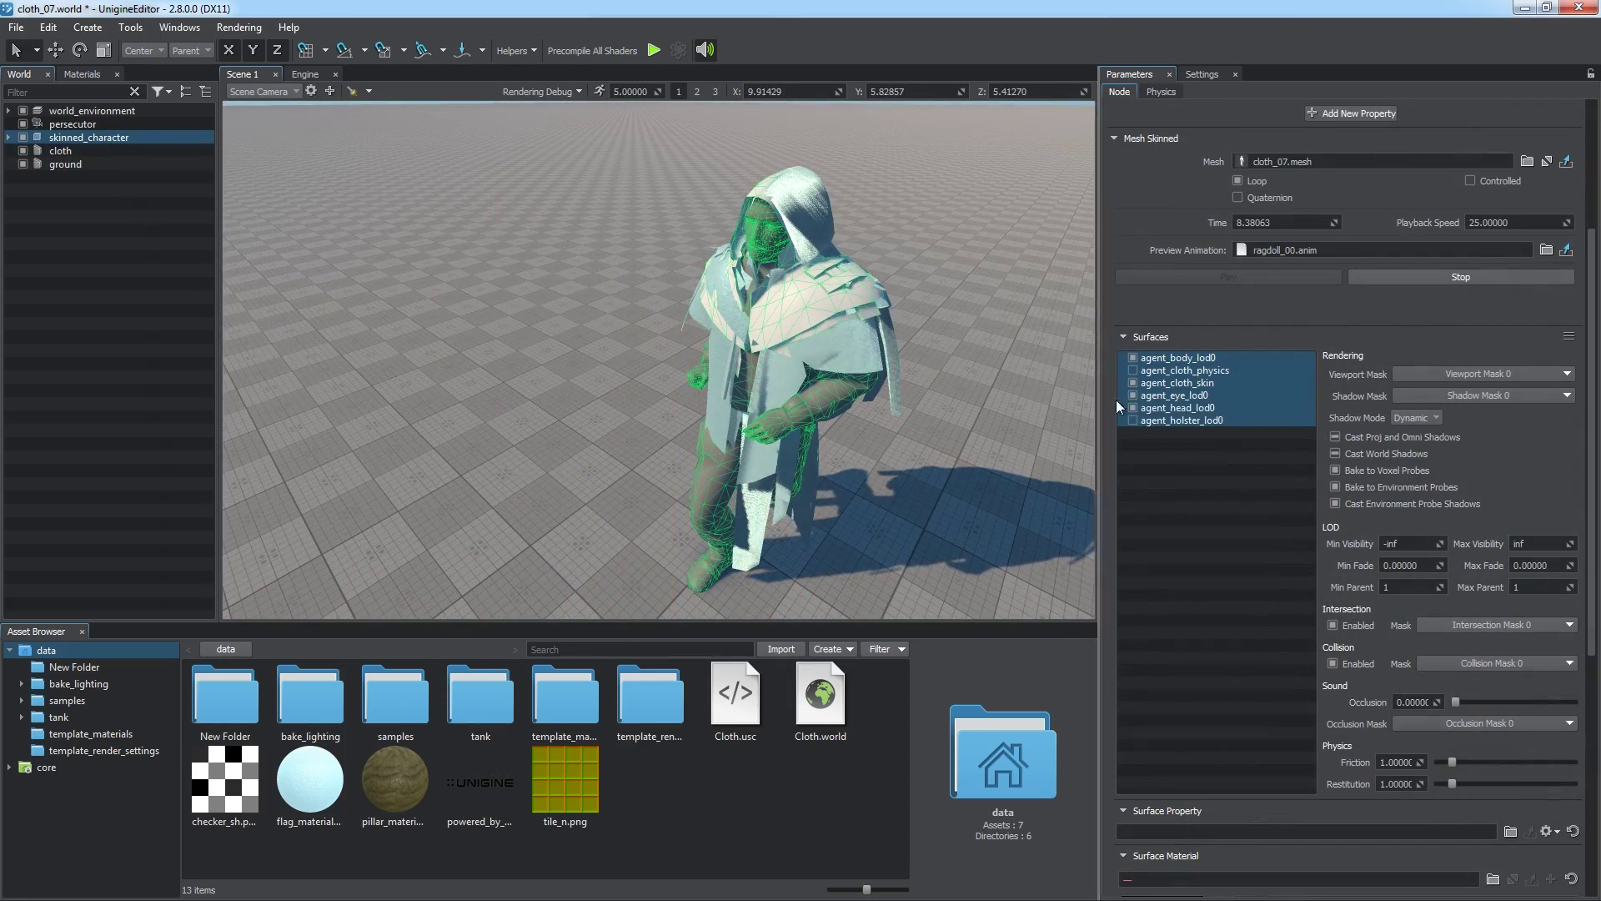
click(1177, 383)
click(1484, 374)
click(1414, 366)
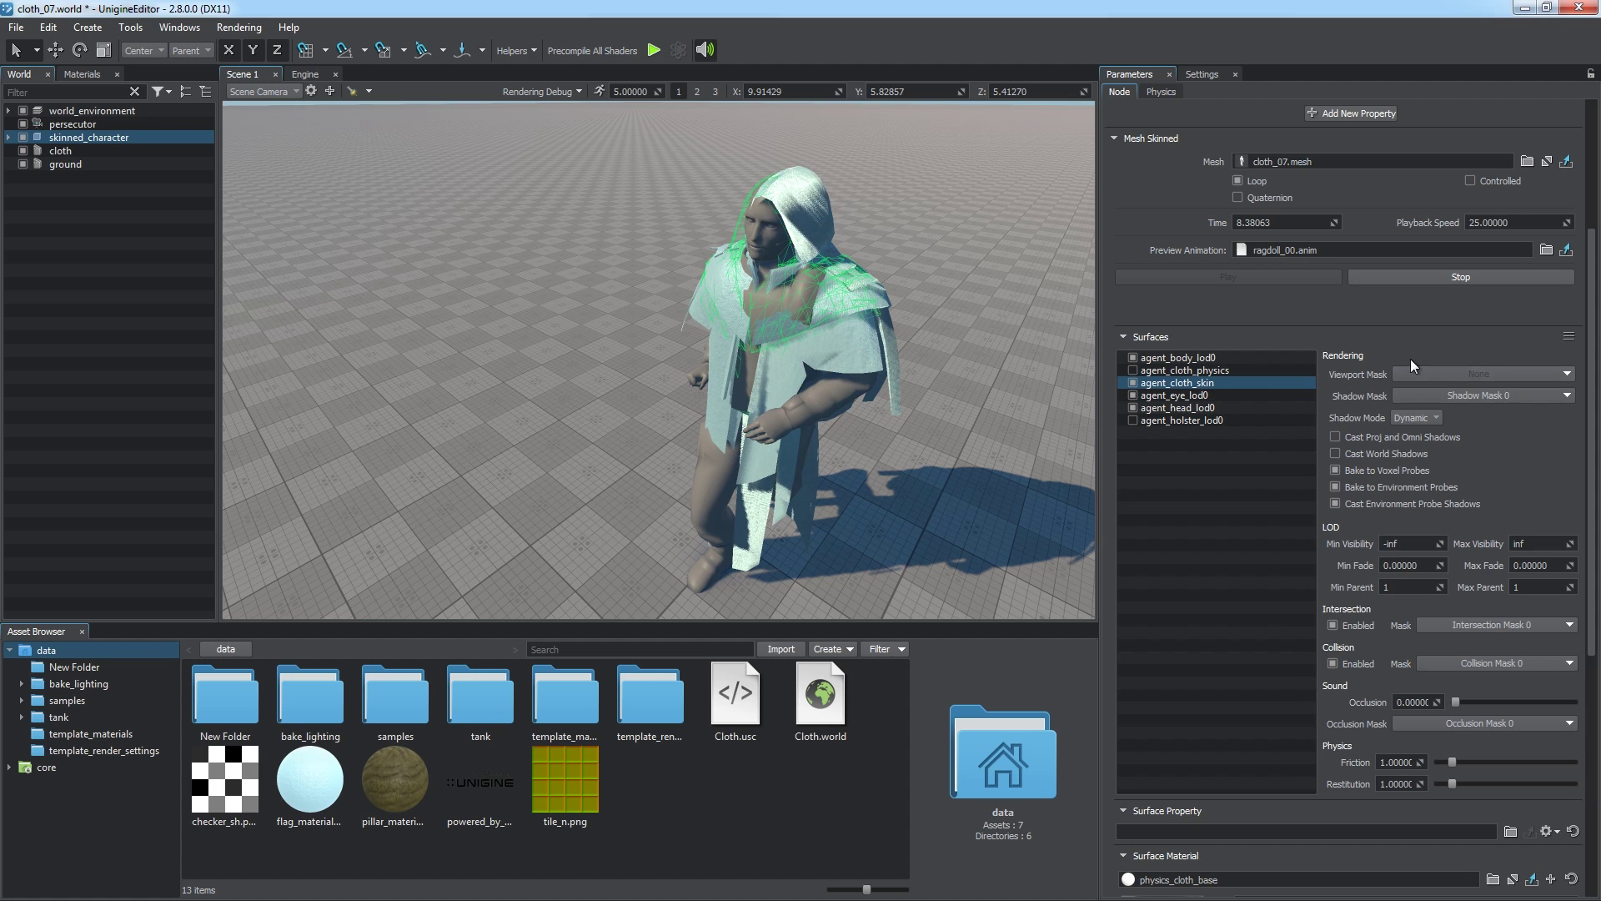
click(1283, 509)
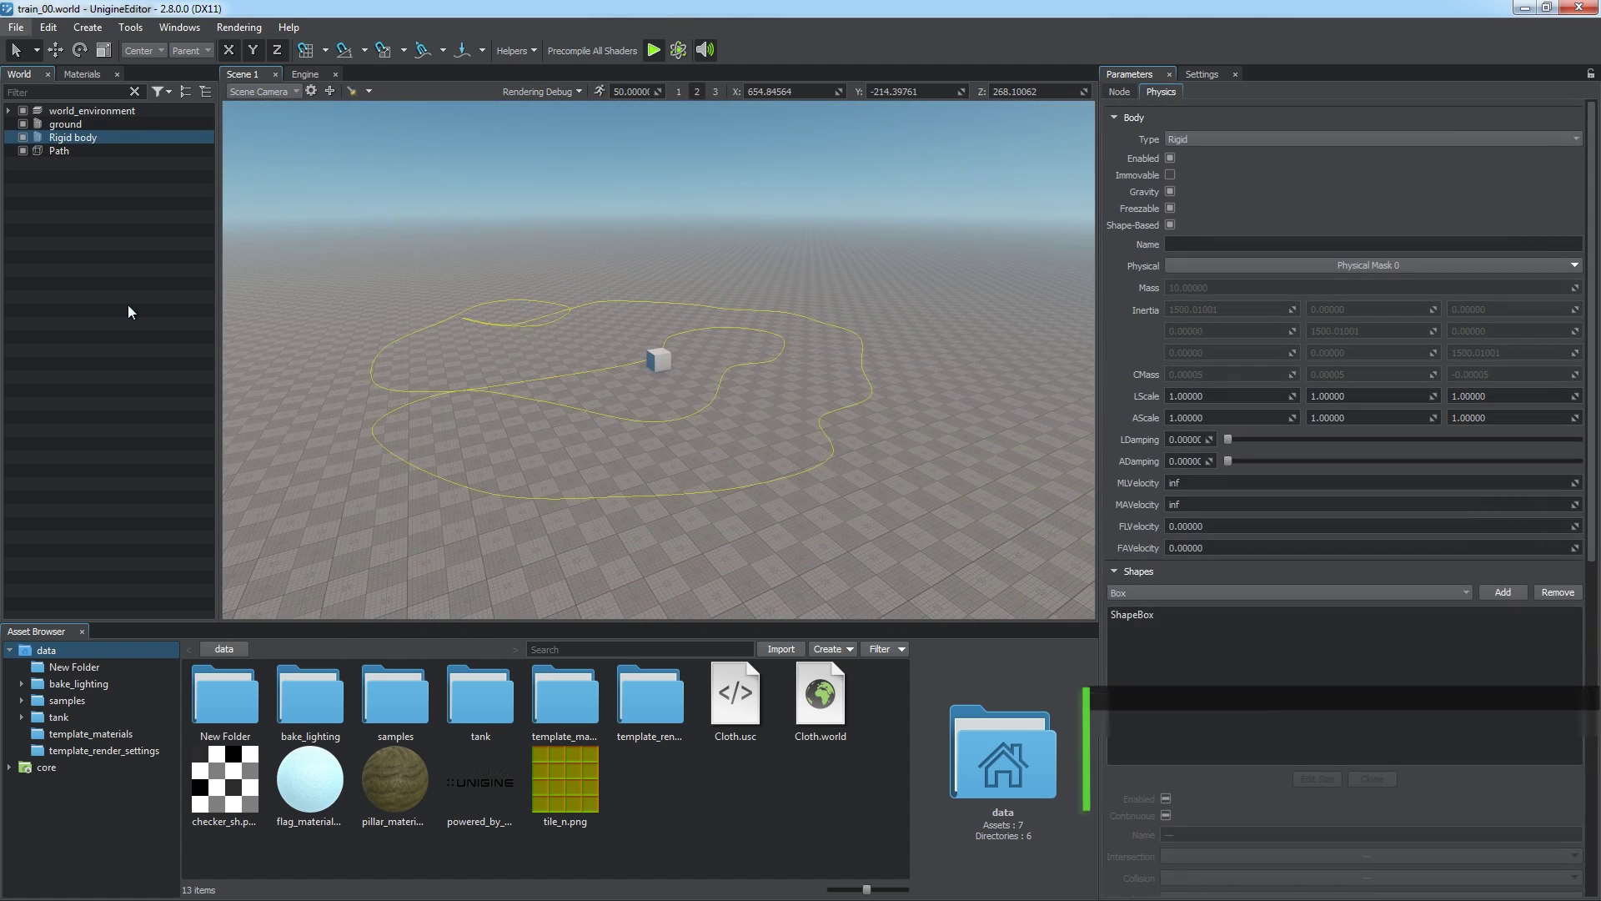
Add a Path joint connecting the Rigid body object to the path.
double_click(124, 140)
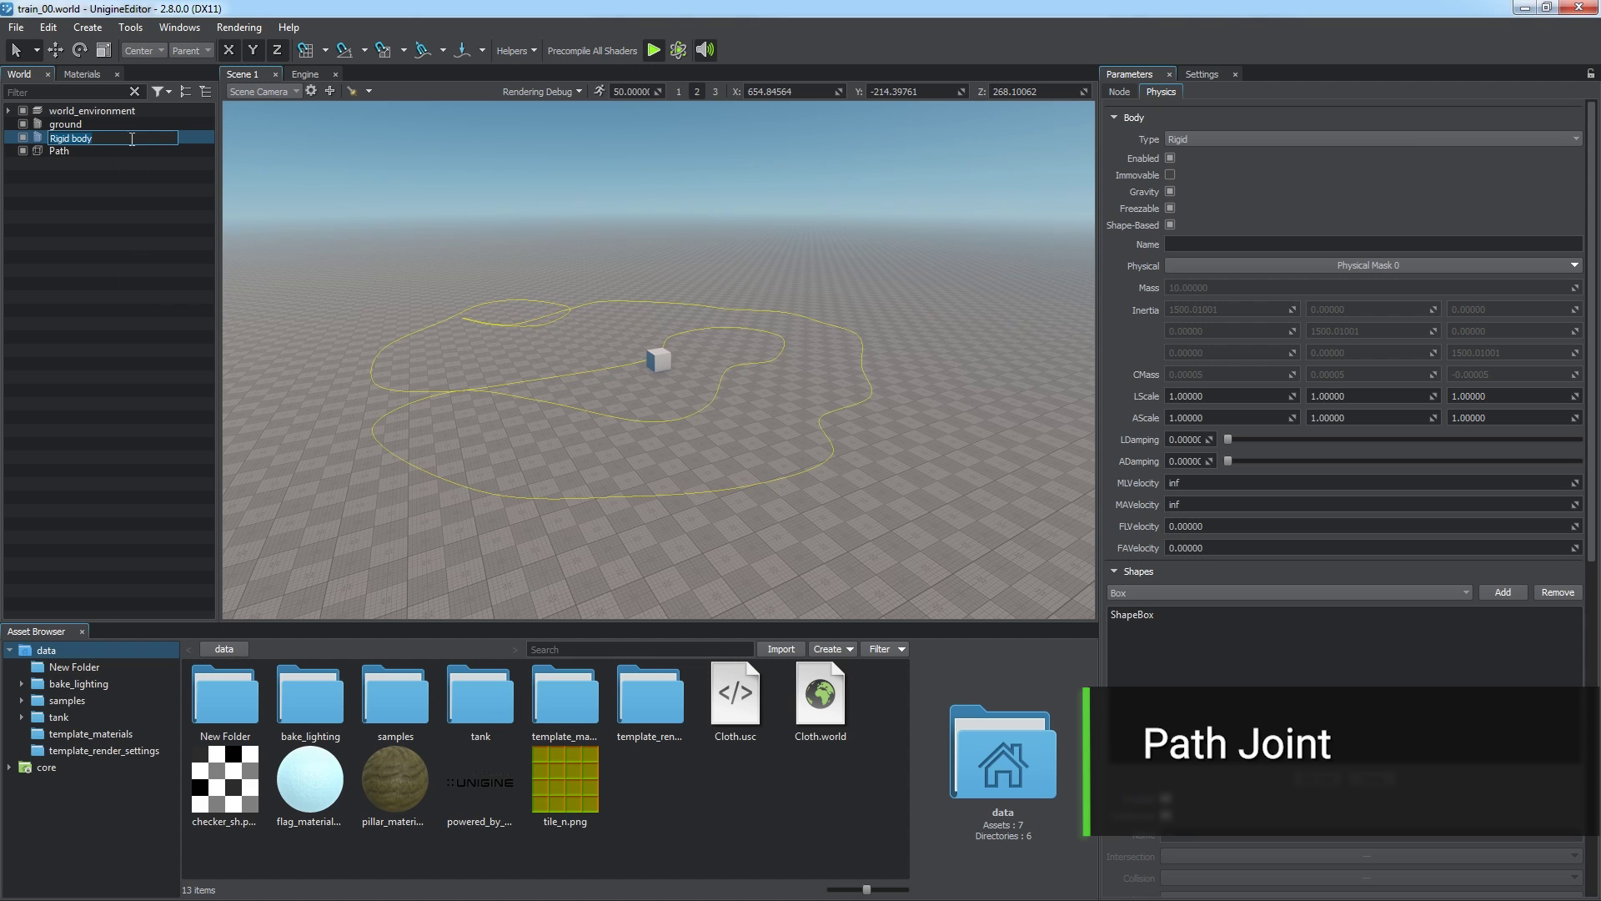
key(Return)
scroll(1543, 501, down, 10)
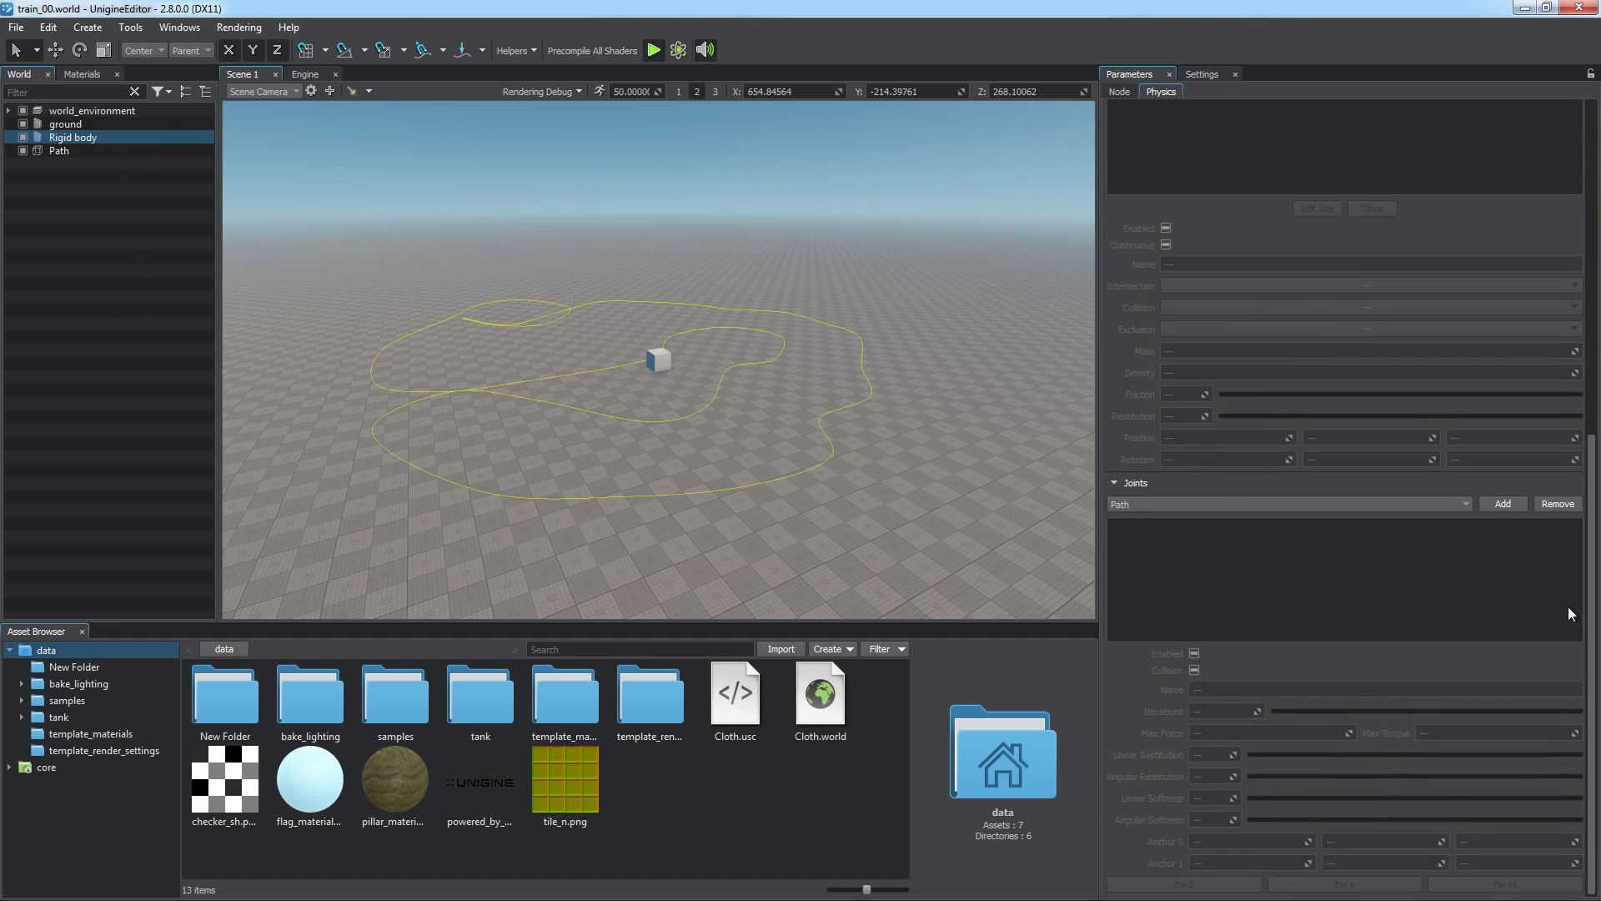
click(1463, 509)
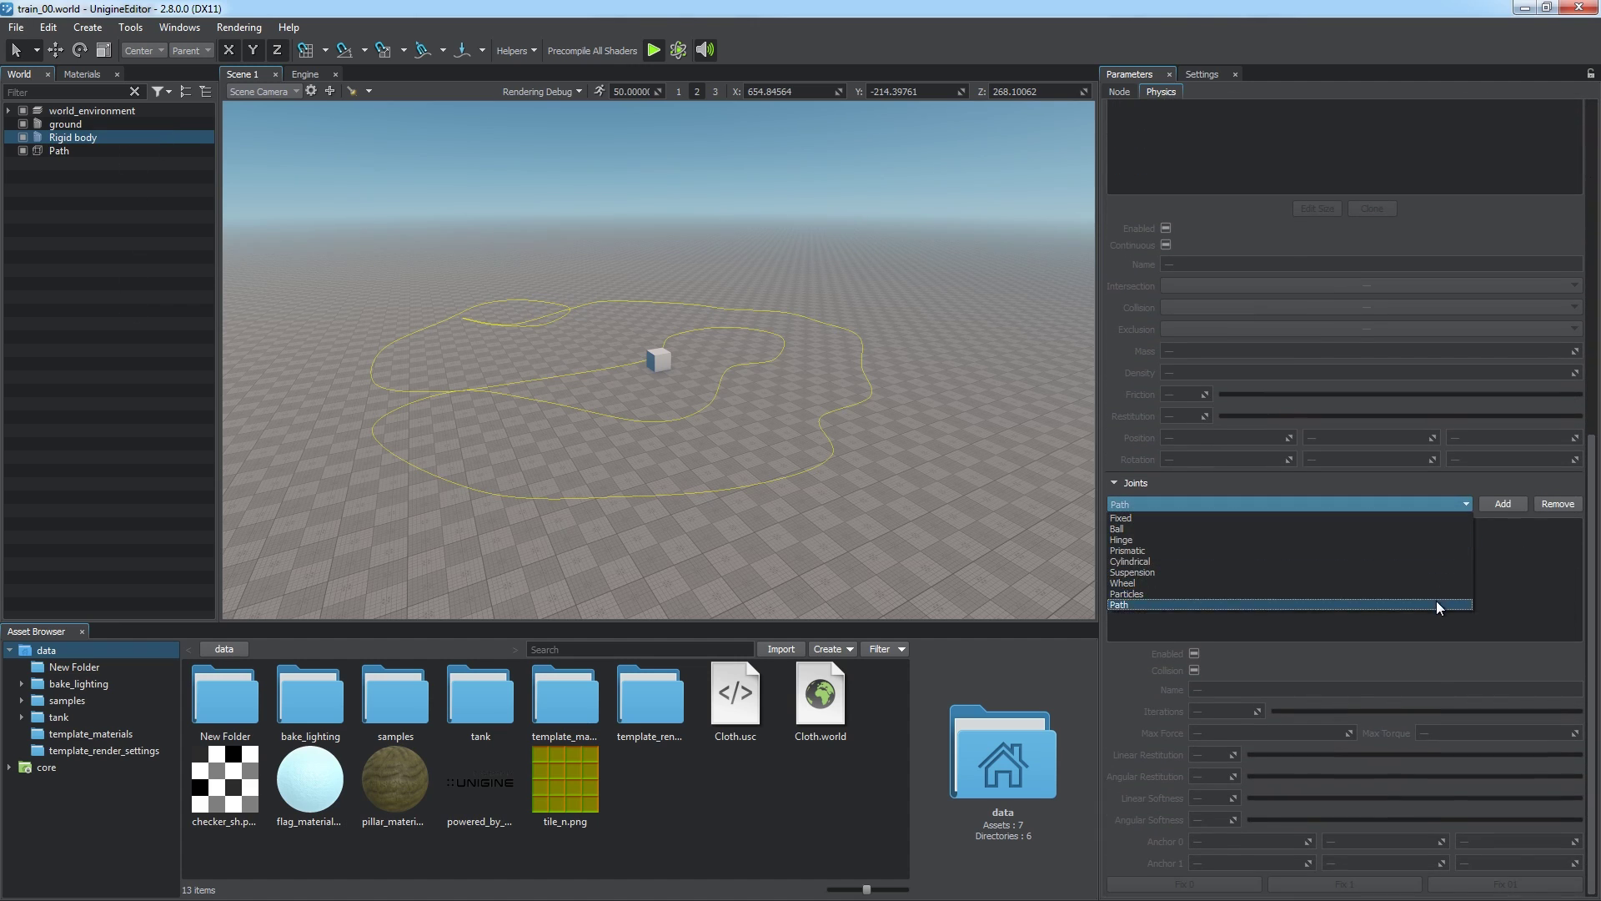
click(1436, 601)
click(1501, 505)
click(854, 557)
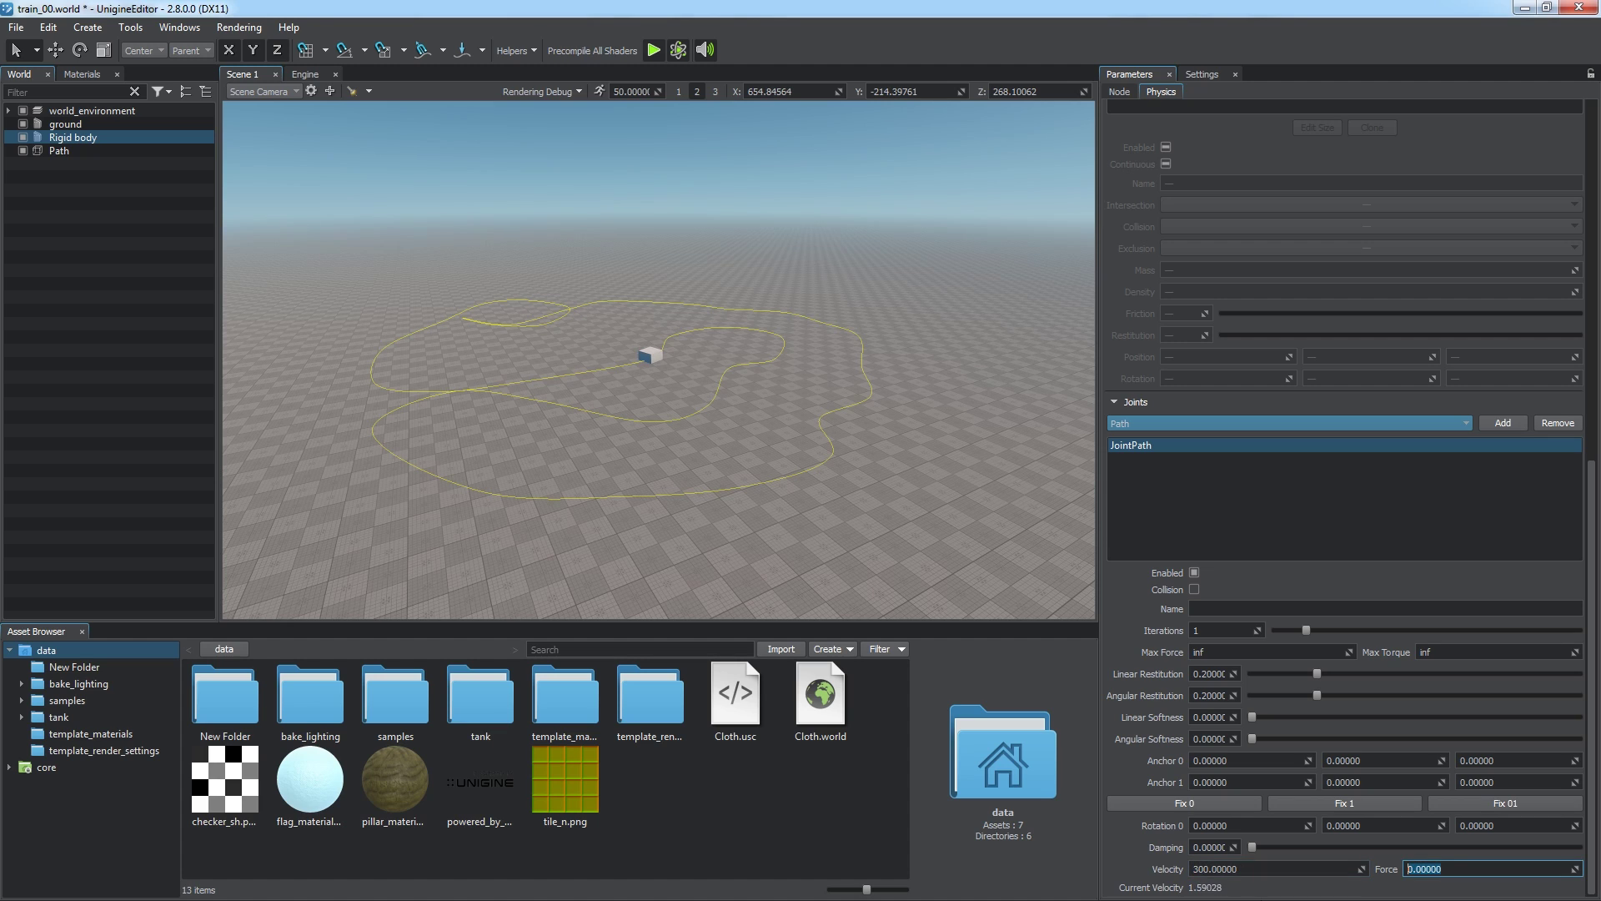
Set JointPath's Force to 100 and slightly raise its Damping.
text(100)
click(1119, 854)
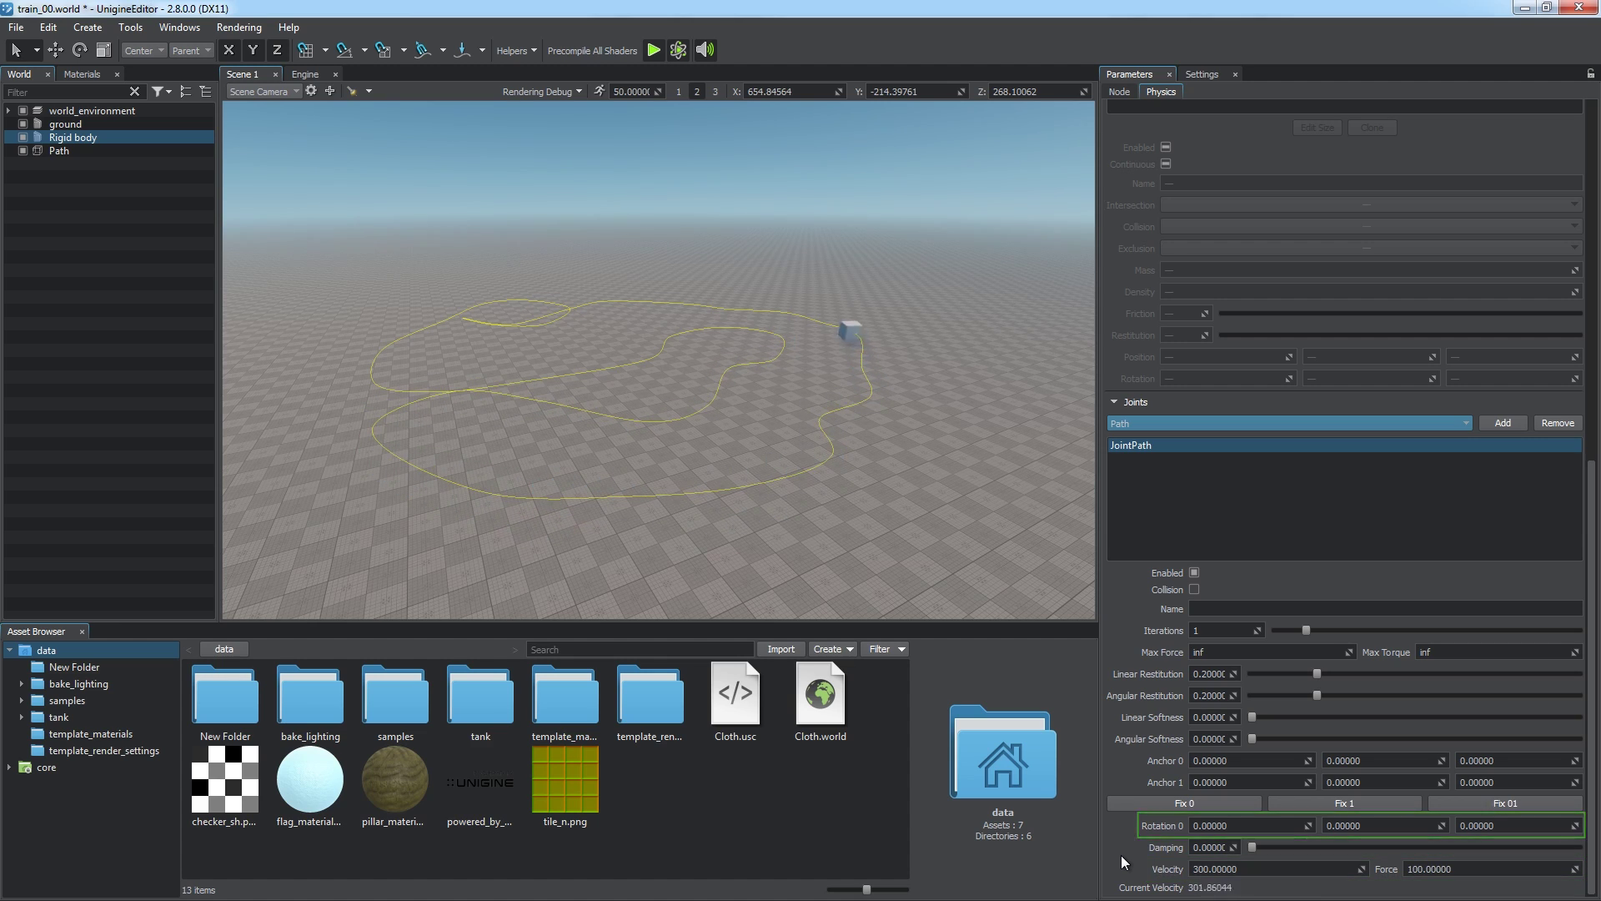
mouse_move(1249, 847)
mouse_down()
mouse_move(1346, 839)
mouse_move(1276, 848)
mouse_up()
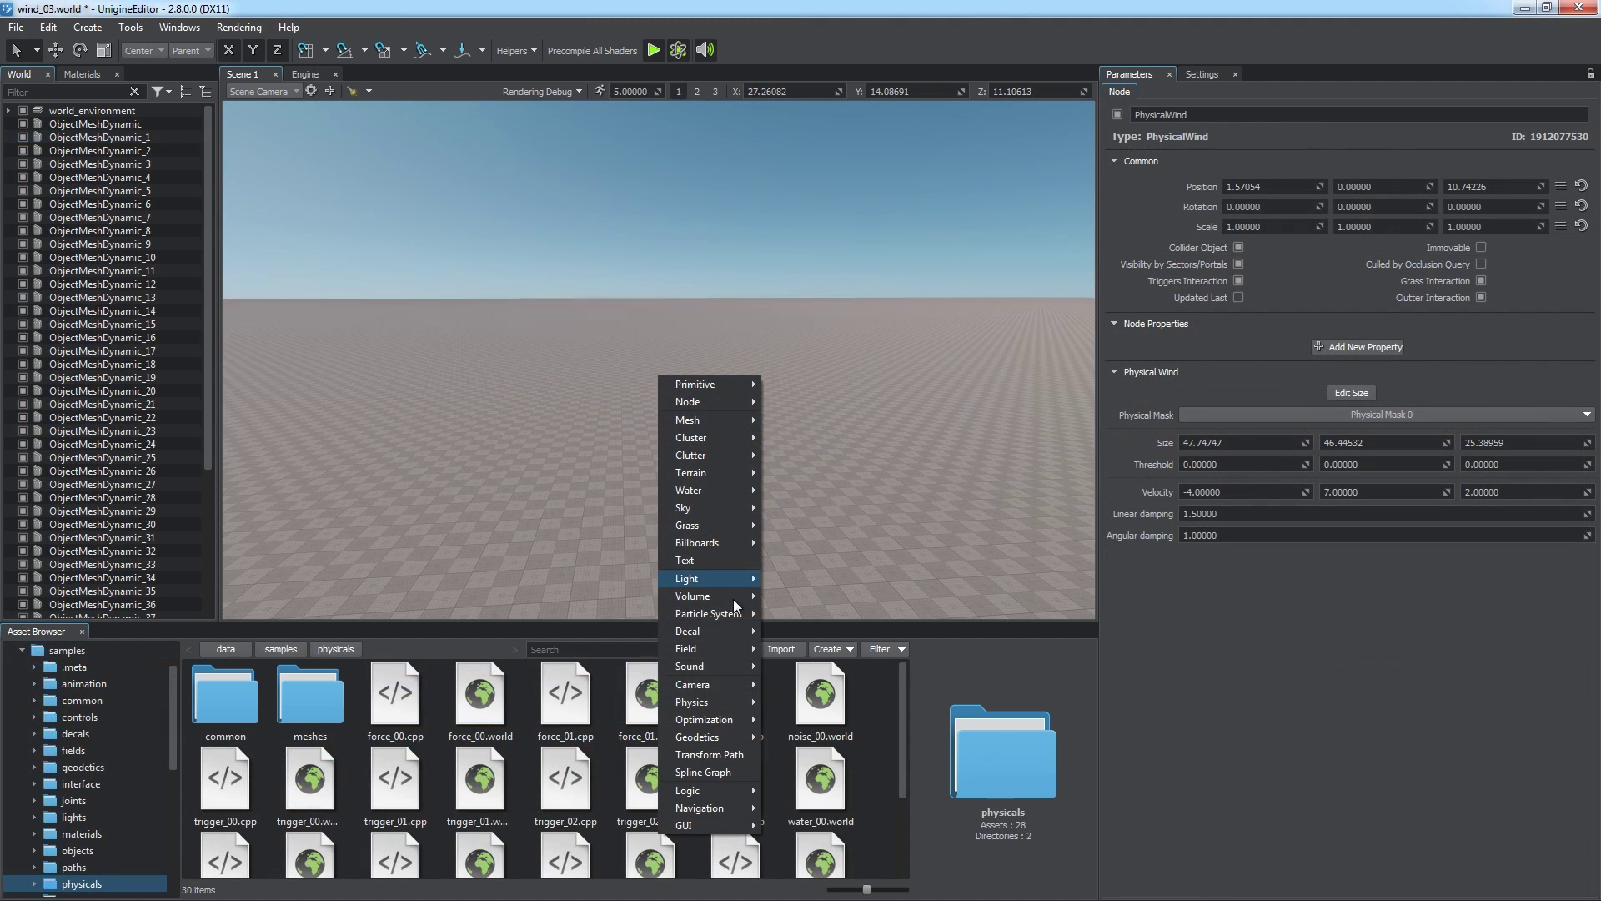
Set the first Size value of the PhysicalWind volume to 47.64747.
mouse_move(731, 709)
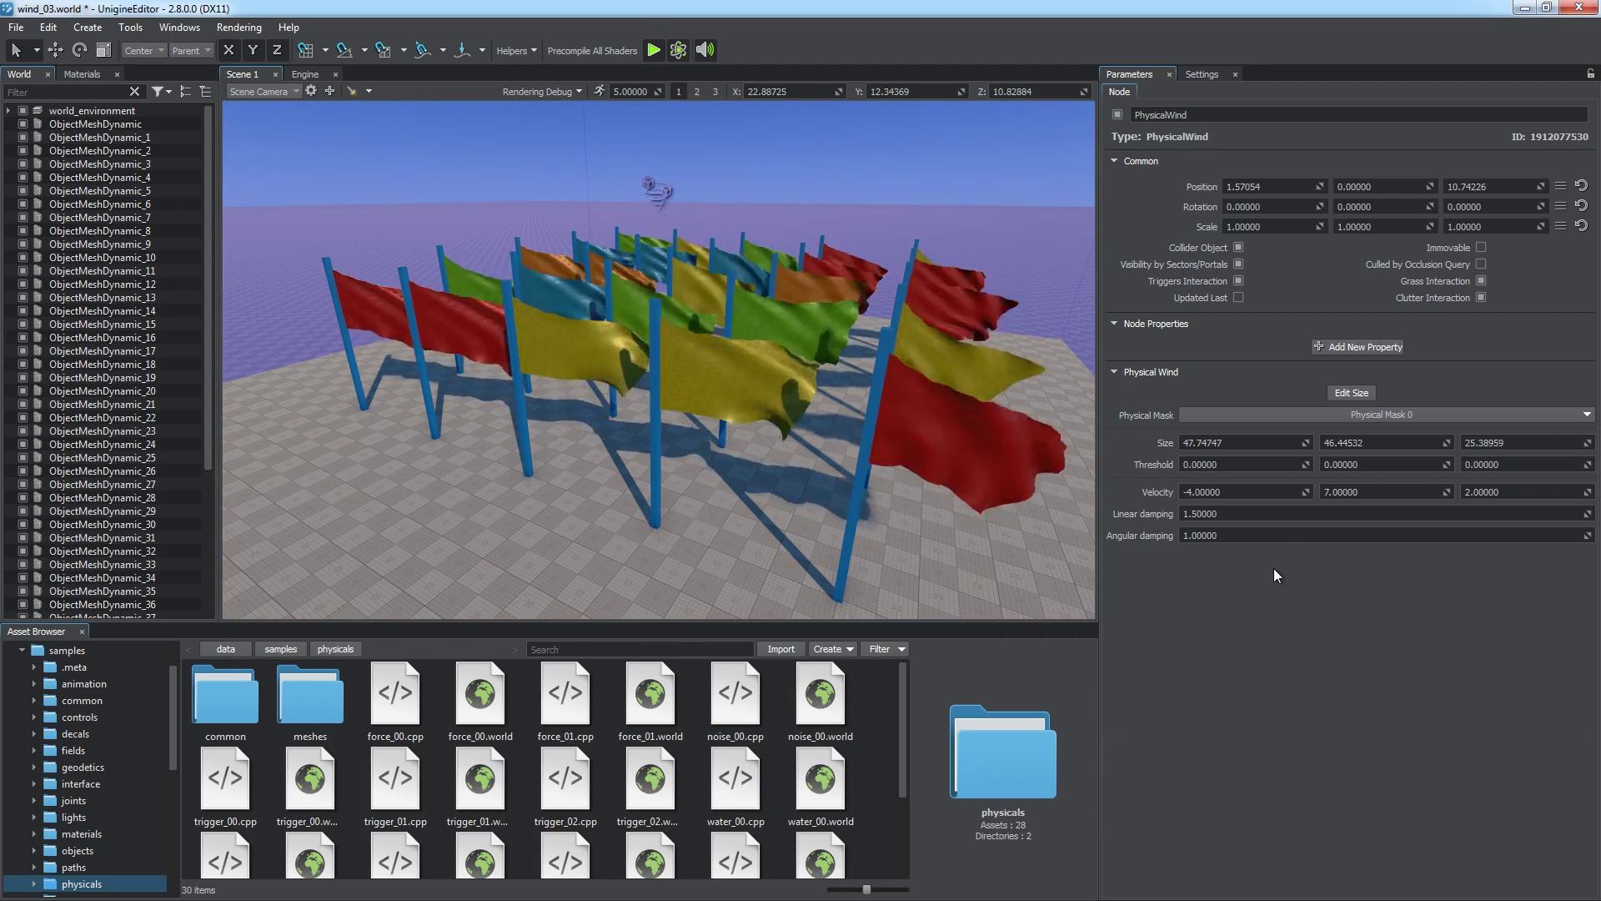
mouse_move(1305, 443)
mouse_down()
mouse_move(1296, 463)
mouse_move(1385, 417)
mouse_move(1314, 463)
mouse_up()
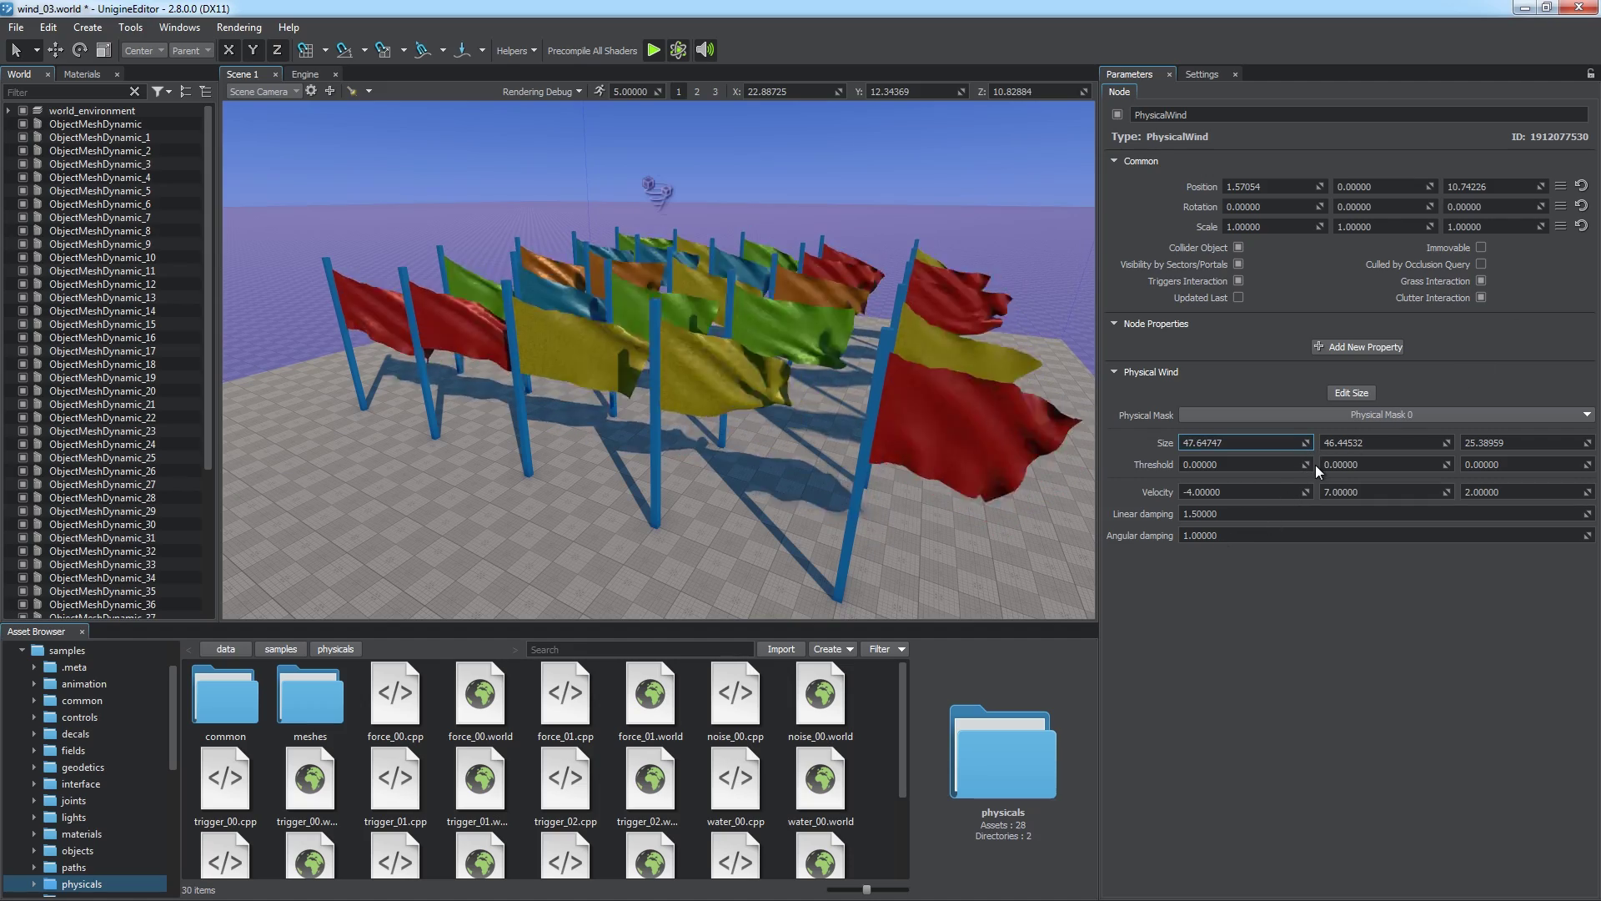
Try a first Velocity value of 4 on PhysicalWind and undo the change.
triple_click(1237, 492)
text(4)
key(Return)
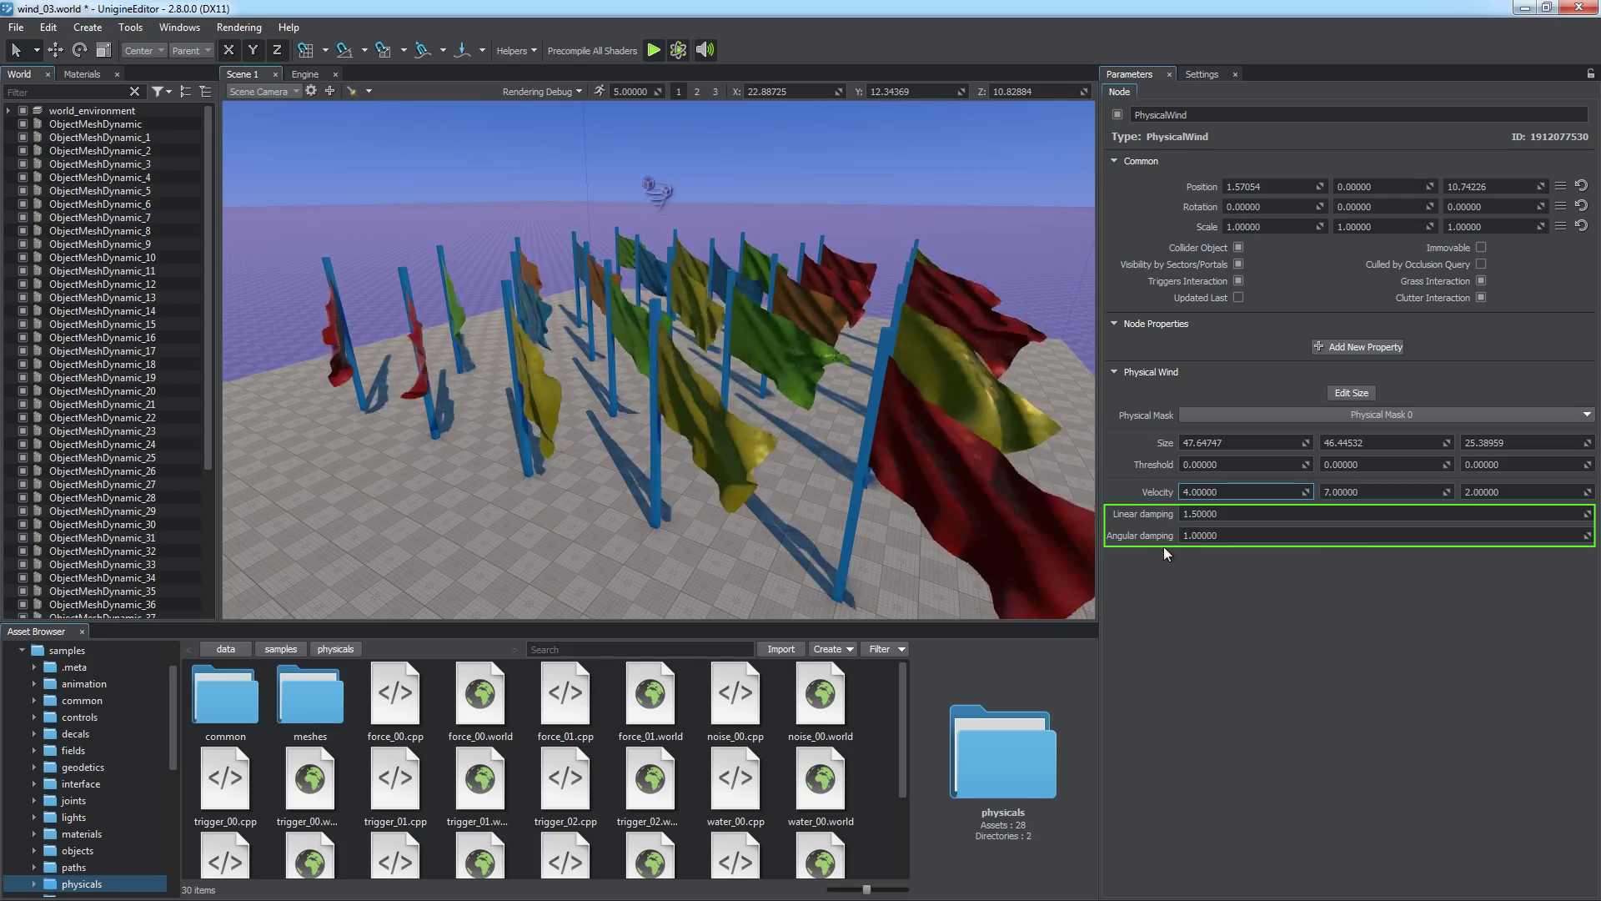
key(ctrl+z)
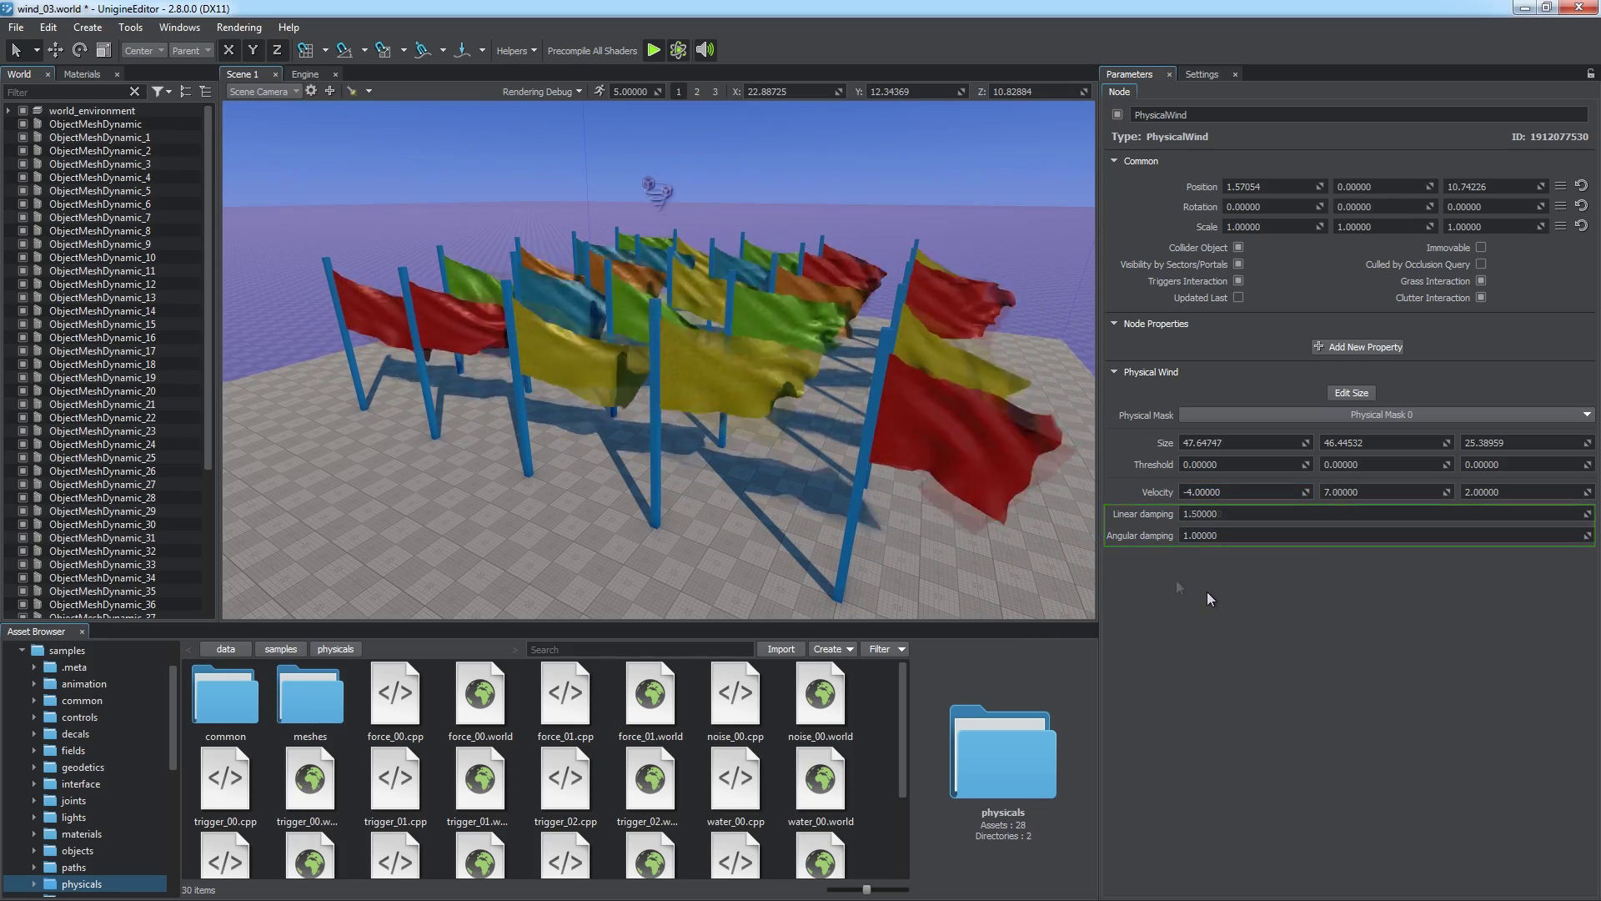
Examine PhysicalWind's Physical Mask options and open the physics parameters of the front red flag, ObjectMeshDynamic_50.
click(1415, 414)
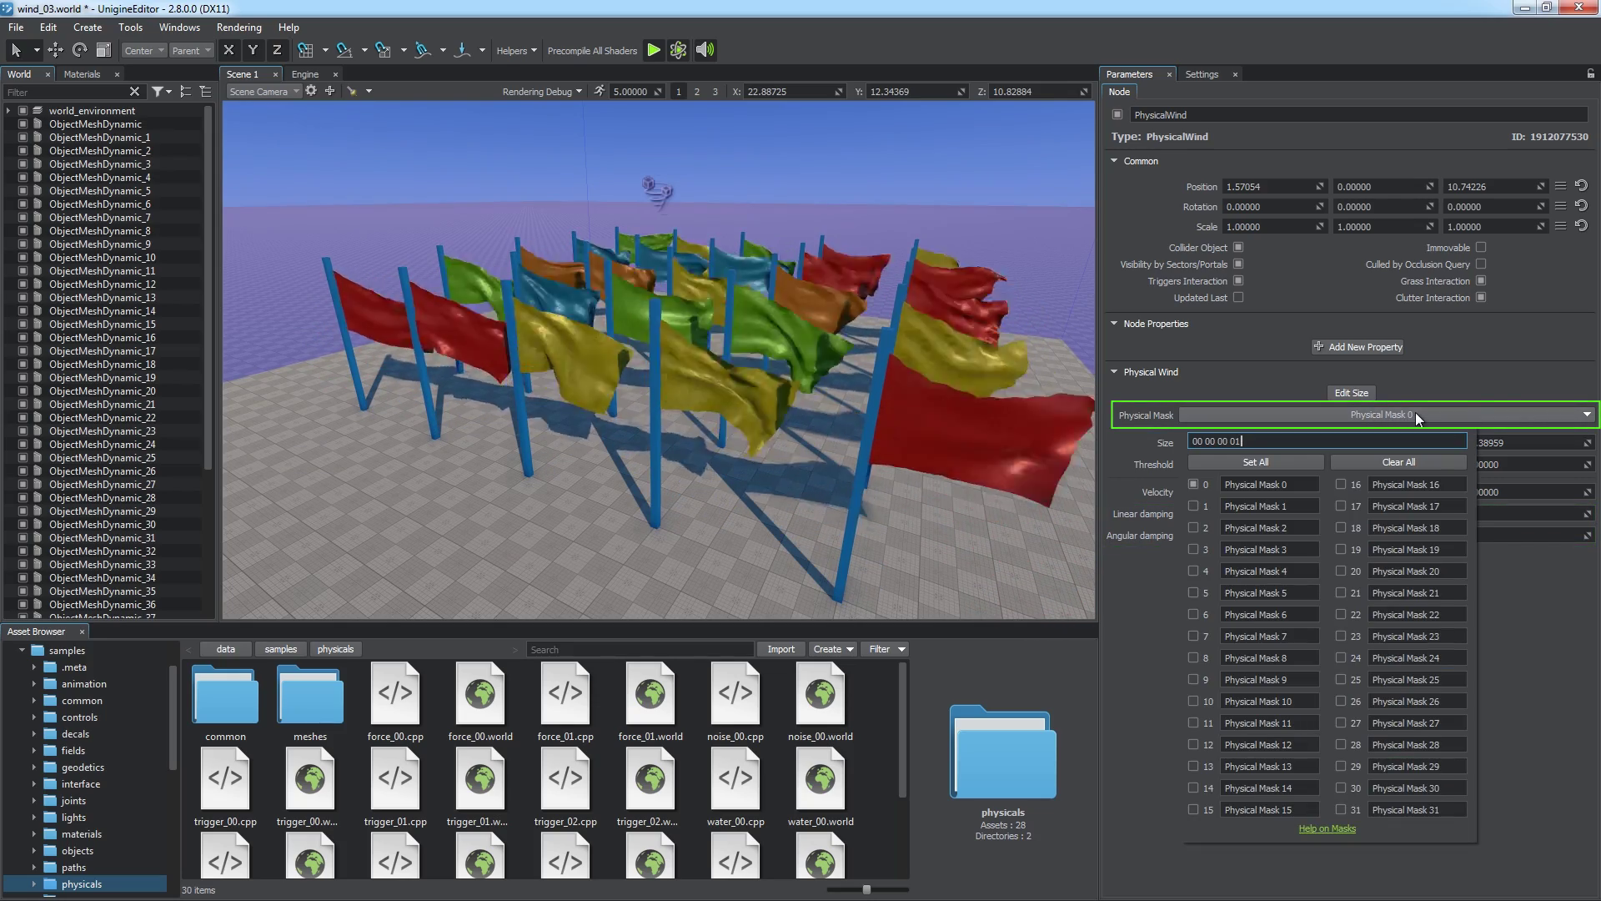
click(1414, 412)
click(961, 427)
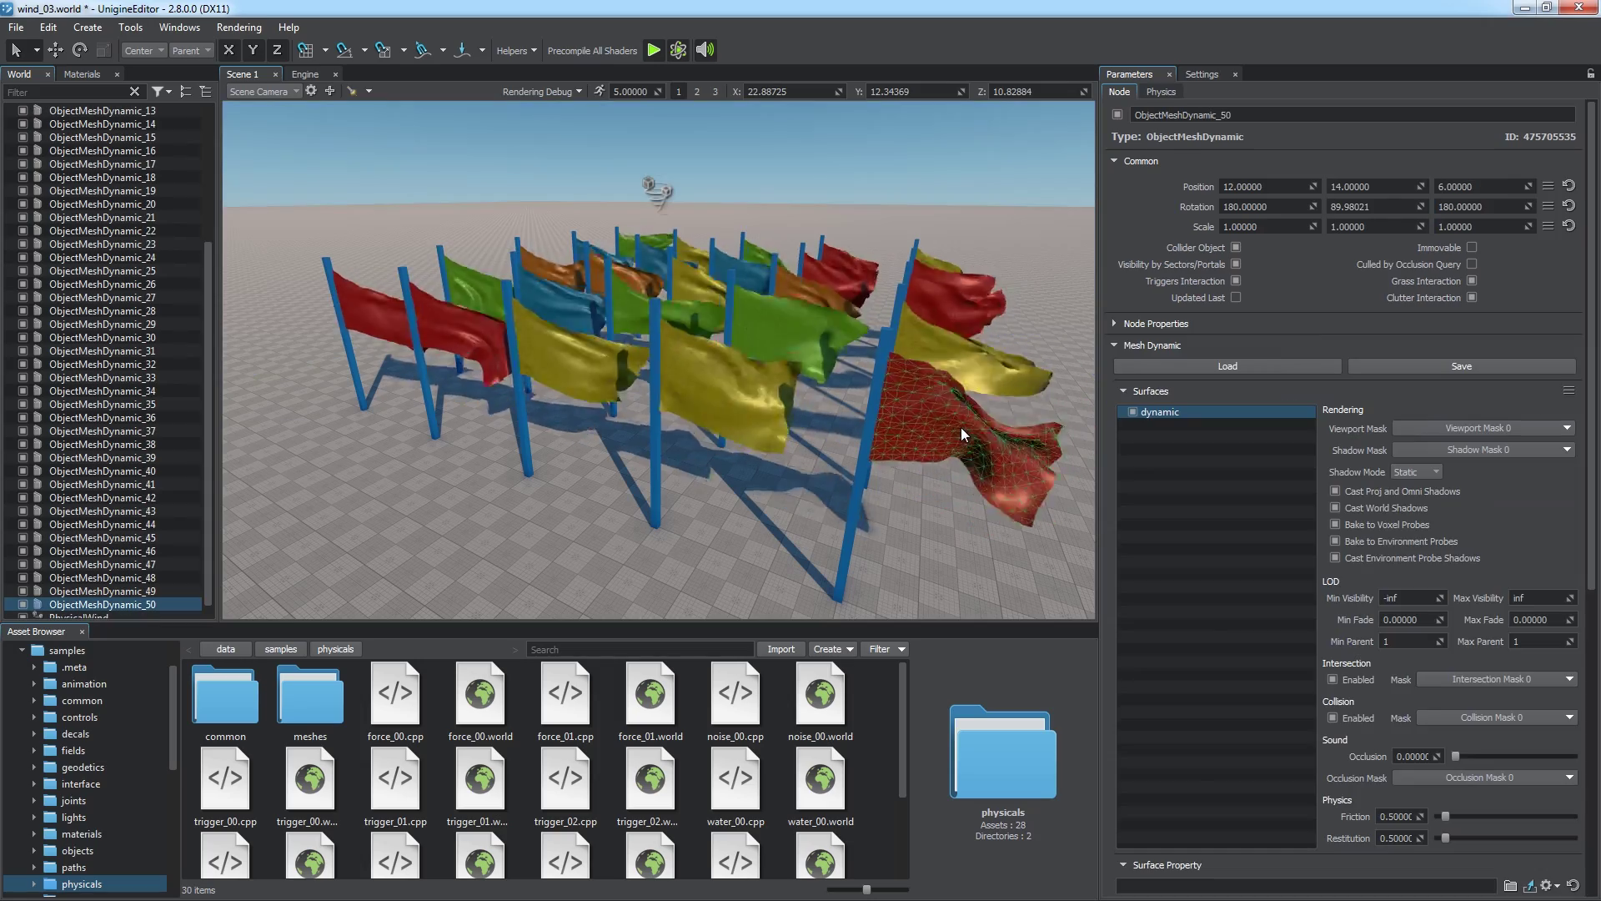
click(1159, 92)
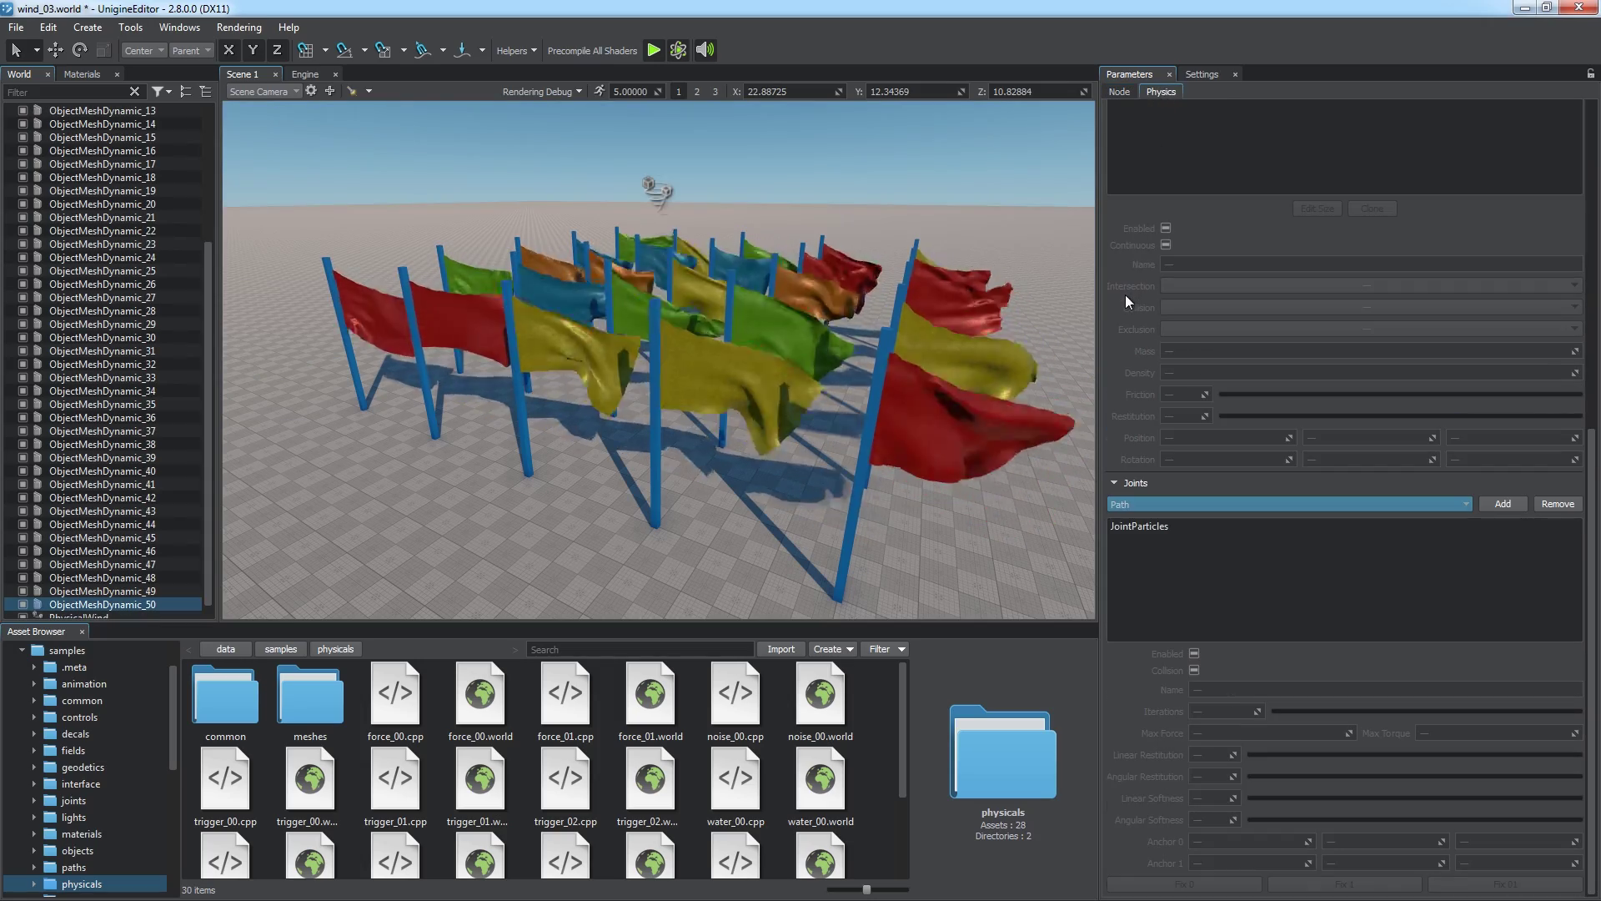
Clear Physical Mask 0 in the Physical mask of the cloth body on ObjectMeshDynamic_50.
click(1319, 250)
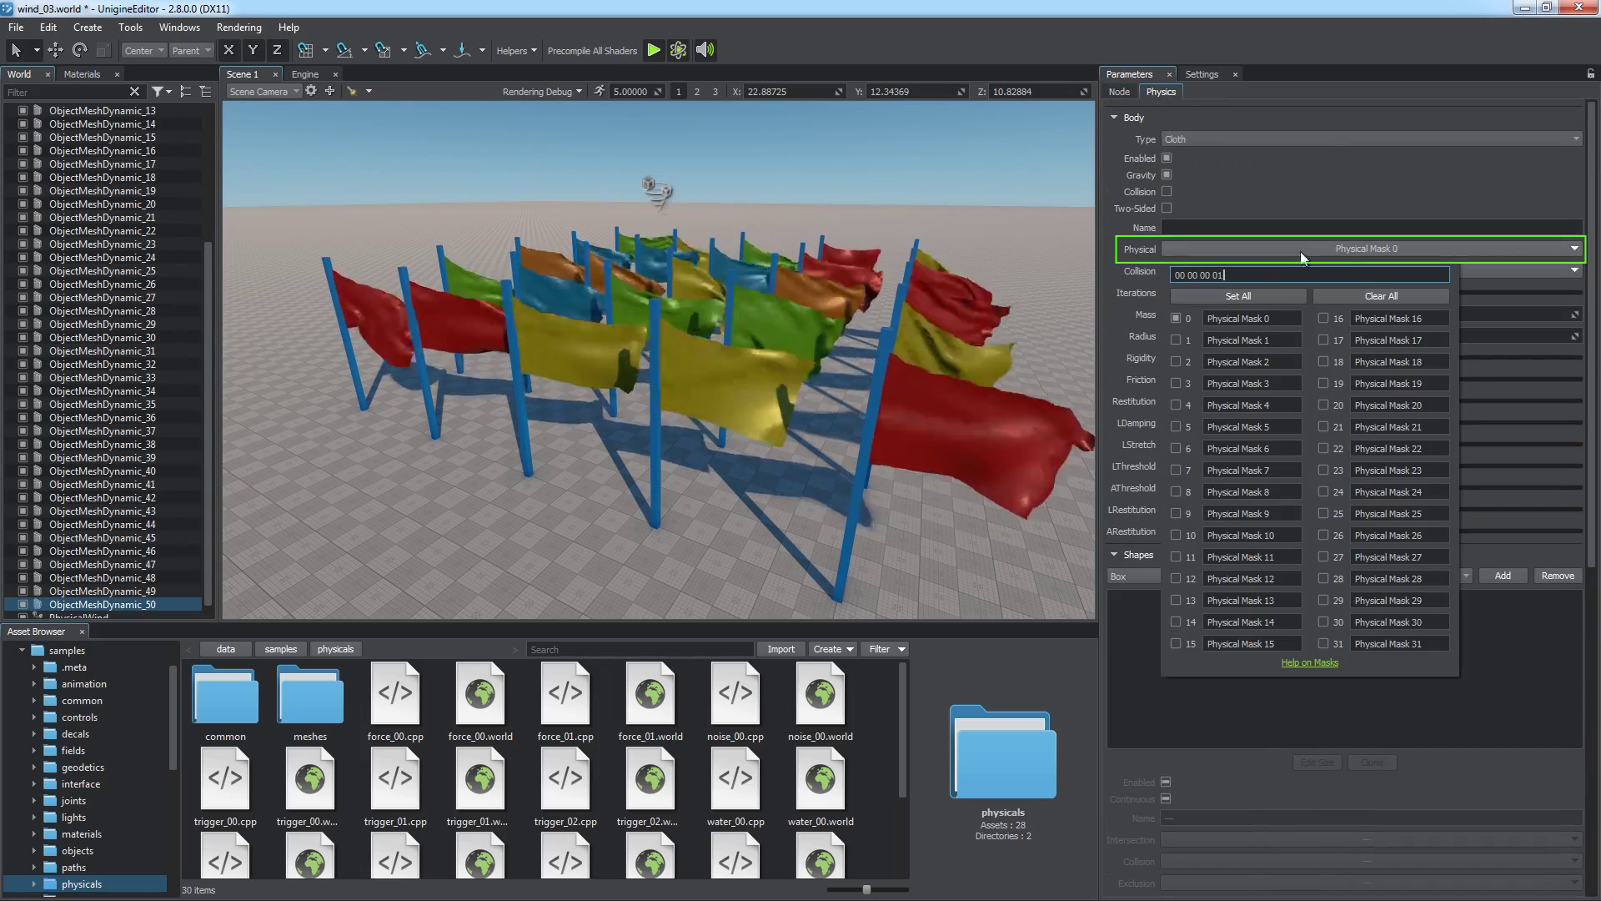
click(1176, 318)
click(1253, 247)
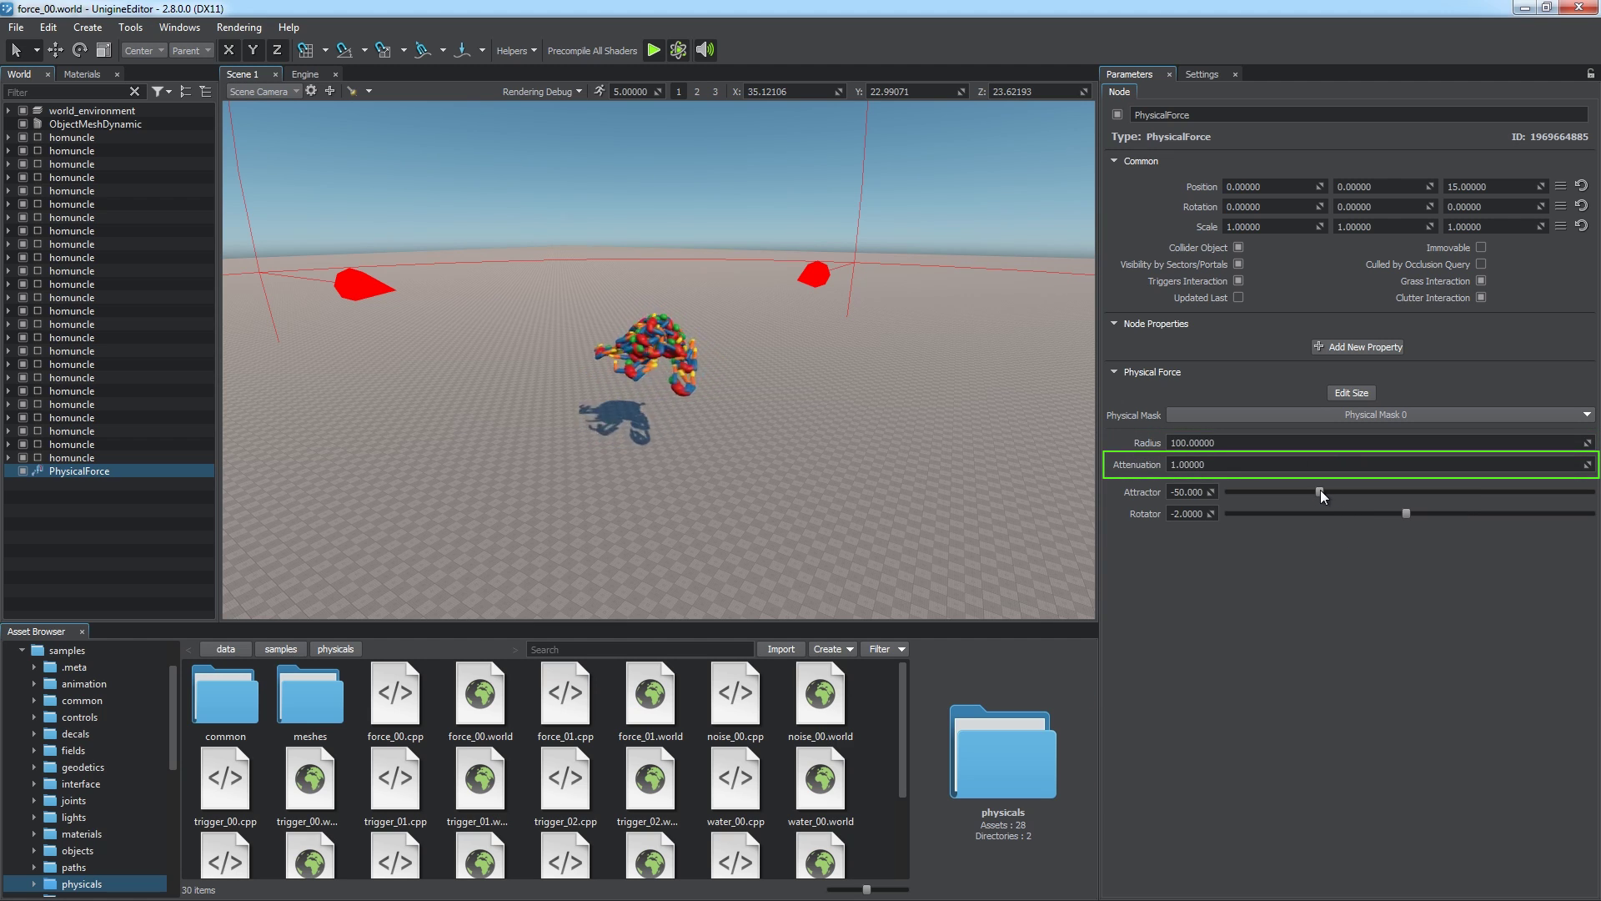
Raise the Attractor value of the PhysicalForce node toward zero.
drag(1319, 491, 1403, 510)
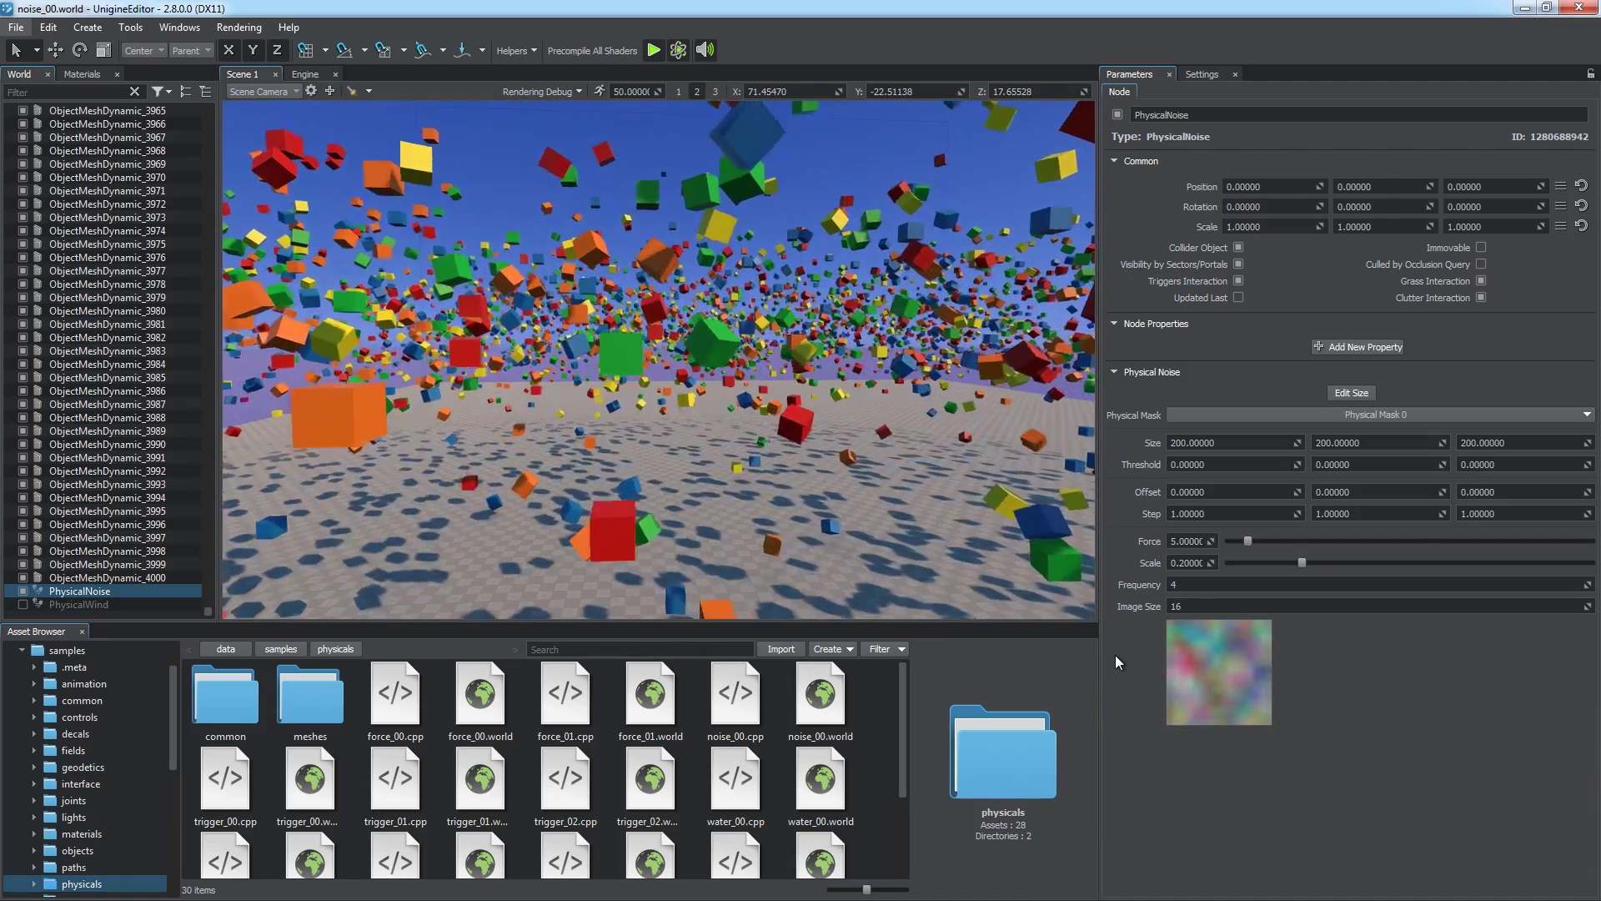
Raise PhysicalNoise's Force to about 11.49 and set its Frequency to 8.
drag(1235, 542, 1269, 542)
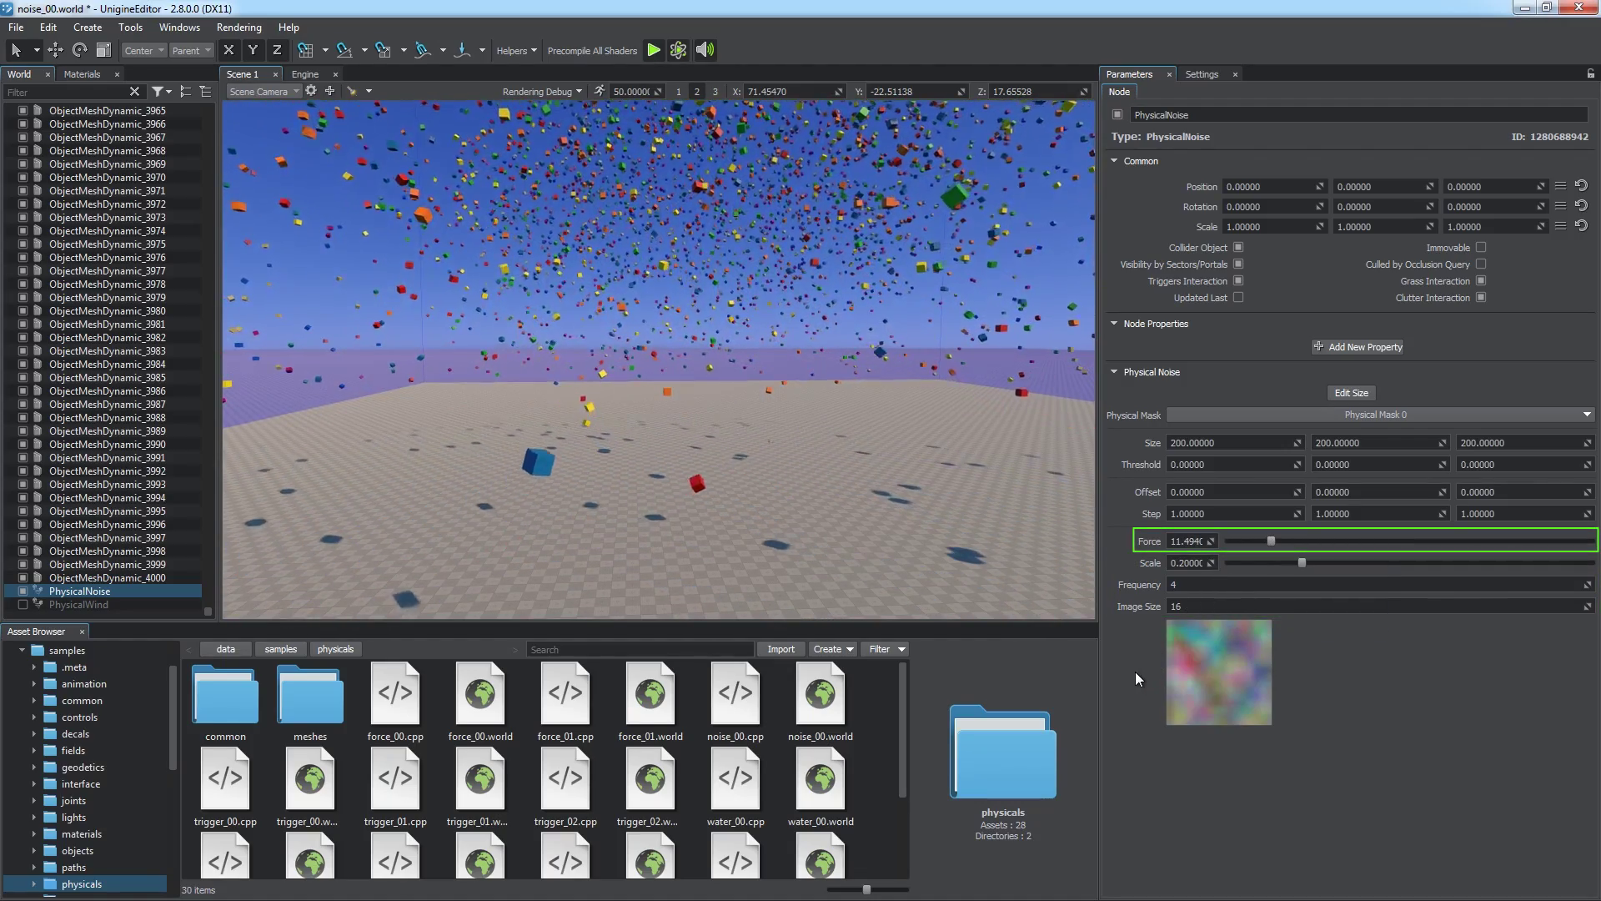
click(1168, 585)
text(8)
key(Tab)
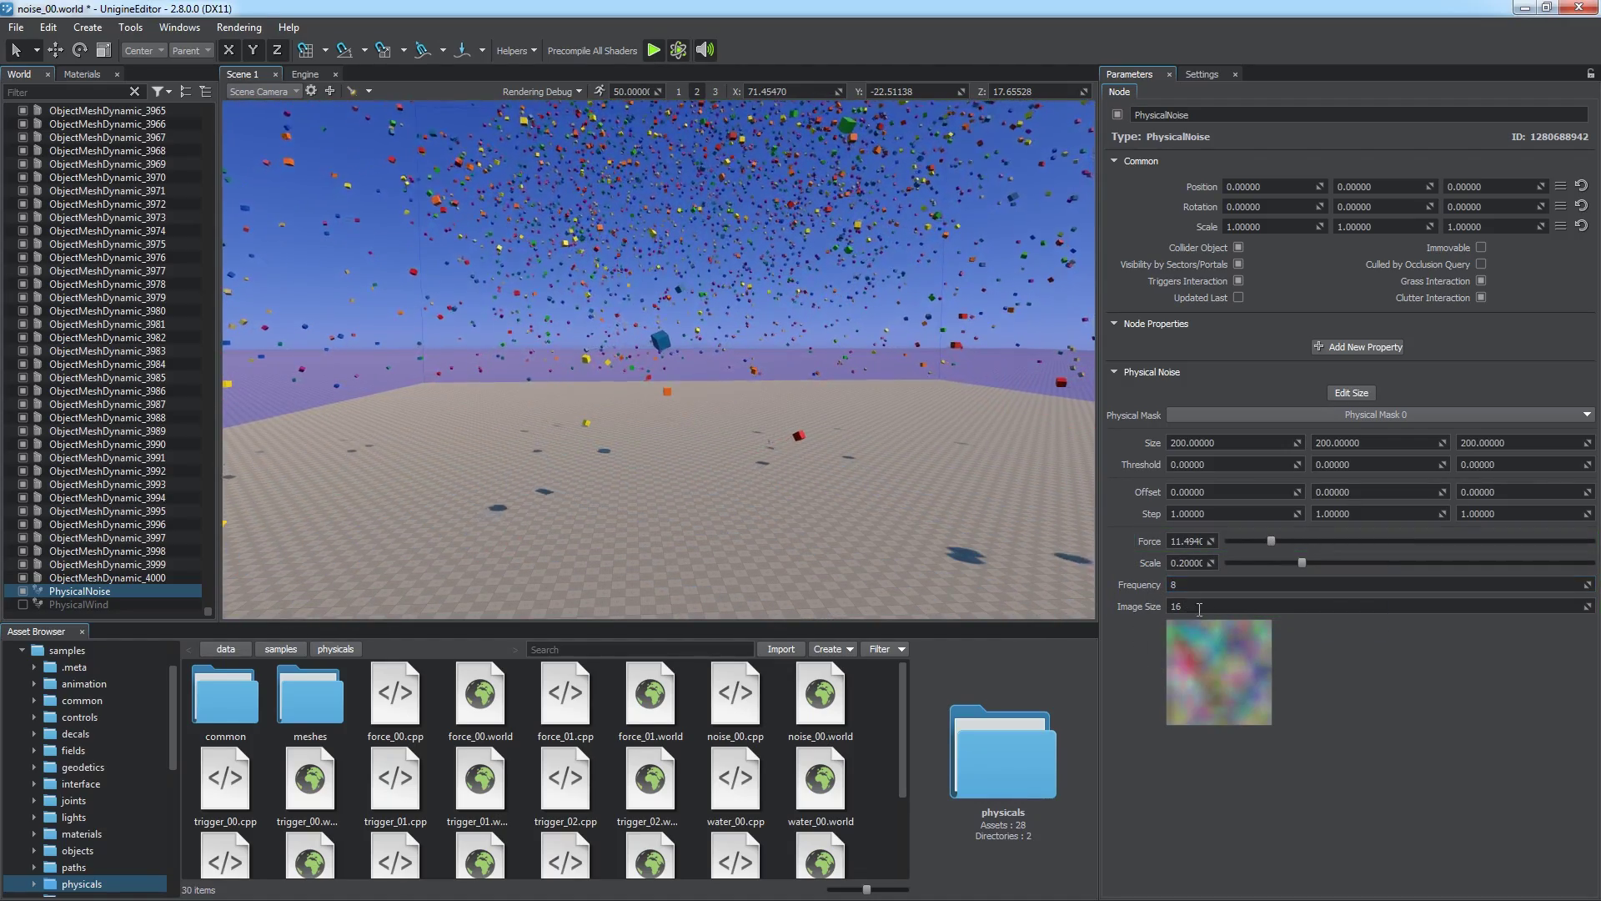
Set PhysicalNoise's Image Size to 32 and raise its Scale.
text(32)
key(Return)
drag(1283, 561, 1593, 541)
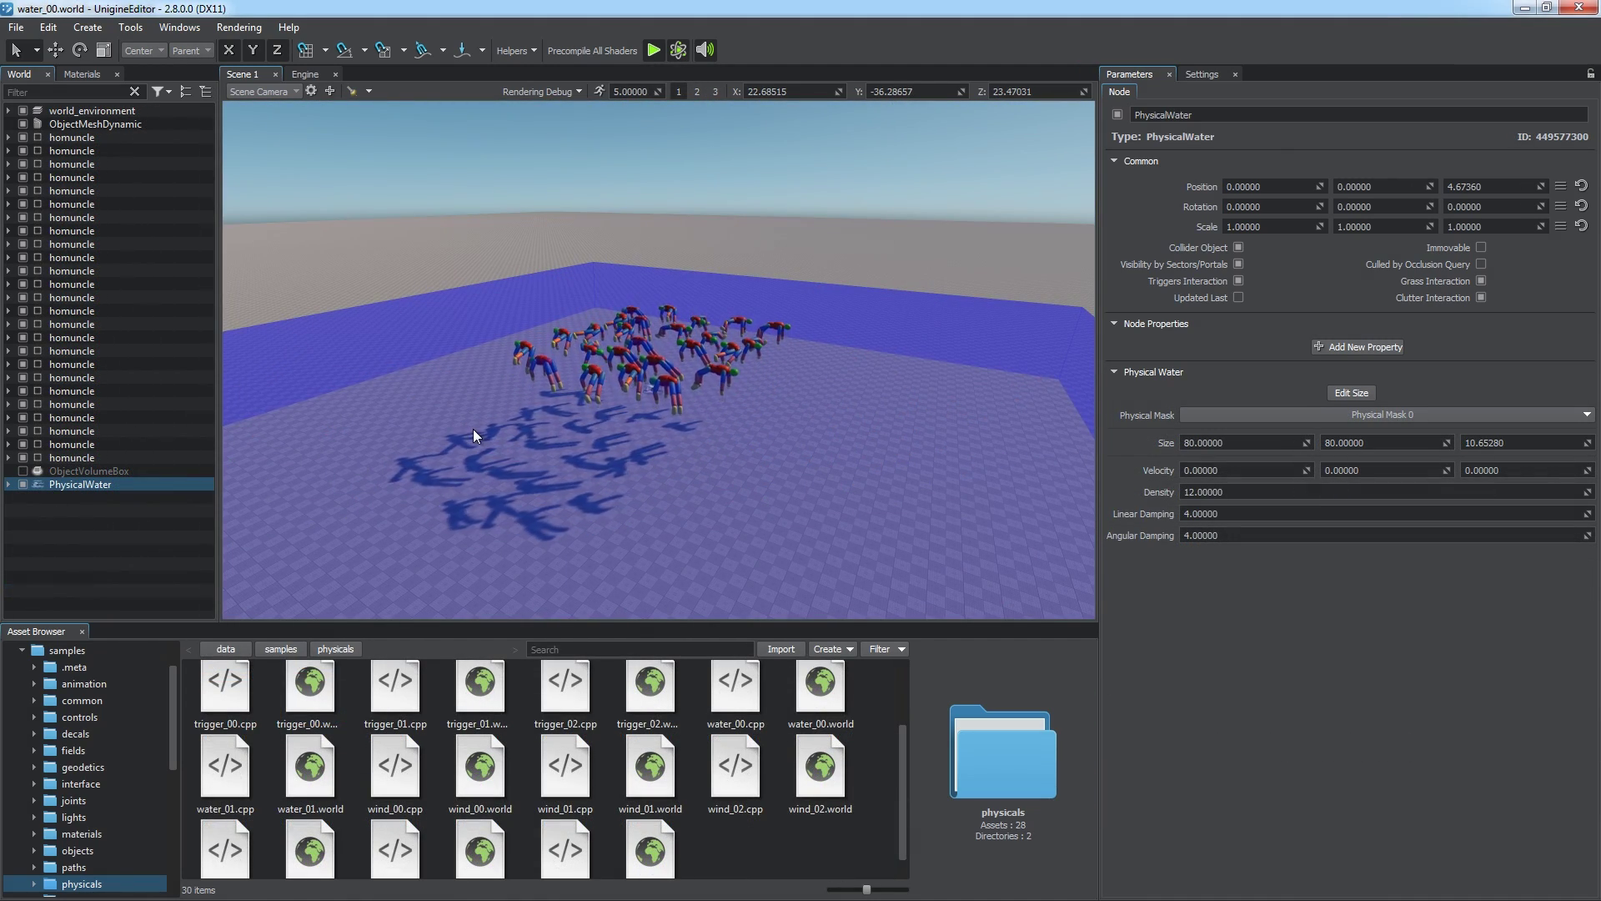
Lower the Density of the PhysicalWater volume to 11.4.
alt+drag(472, 429, 482, 388)
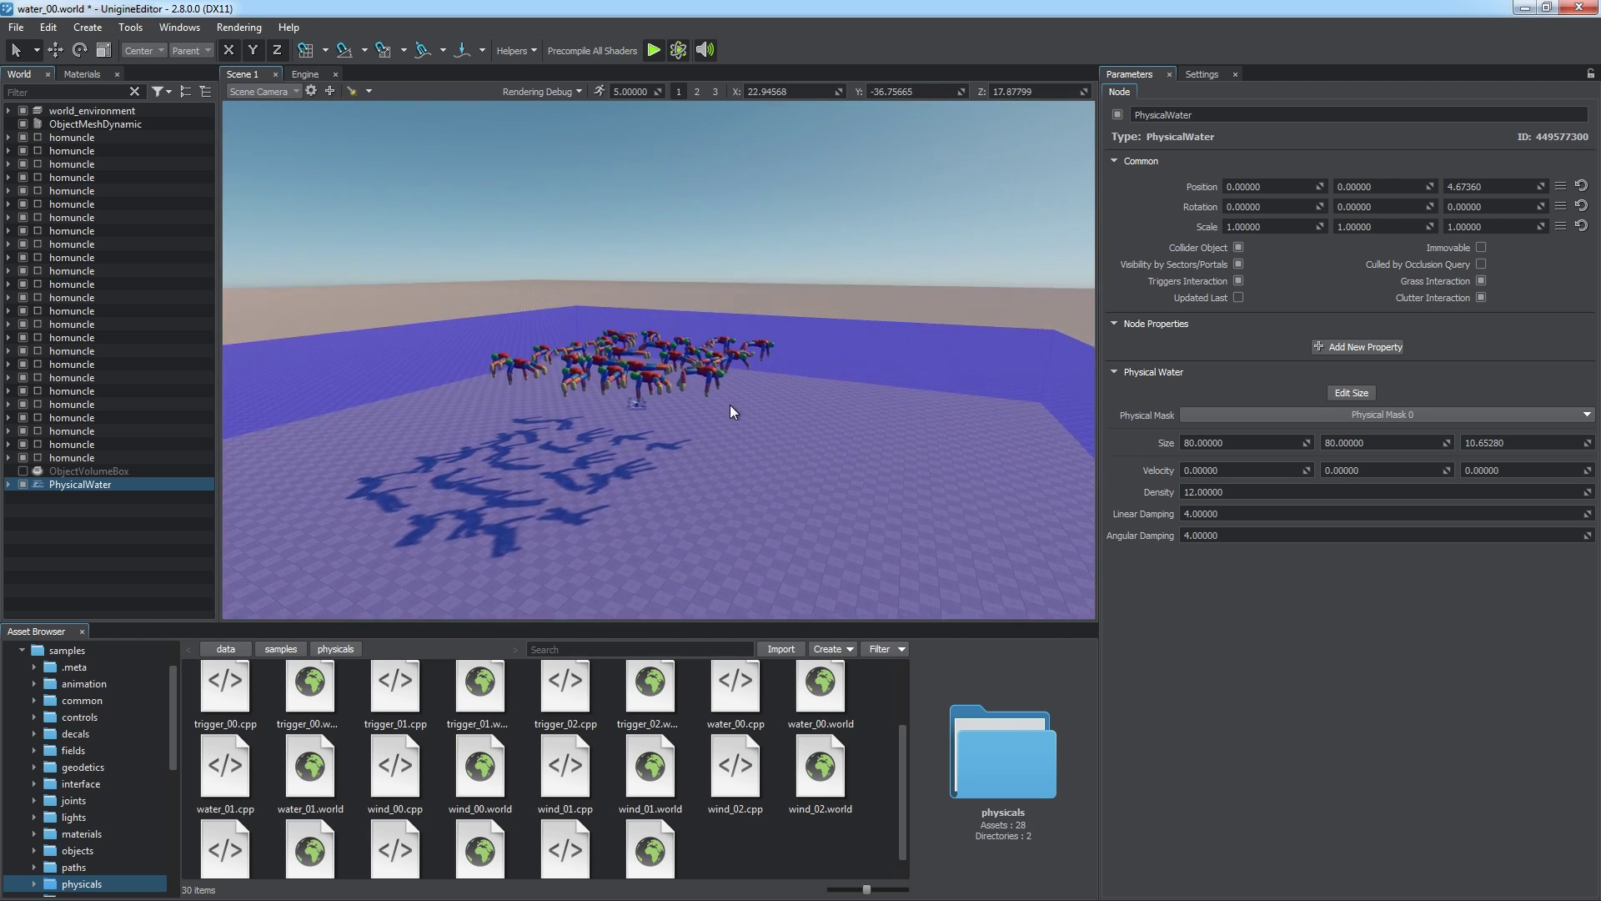
scroll(731, 417, up, 5)
scroll(642, 439, up, 3)
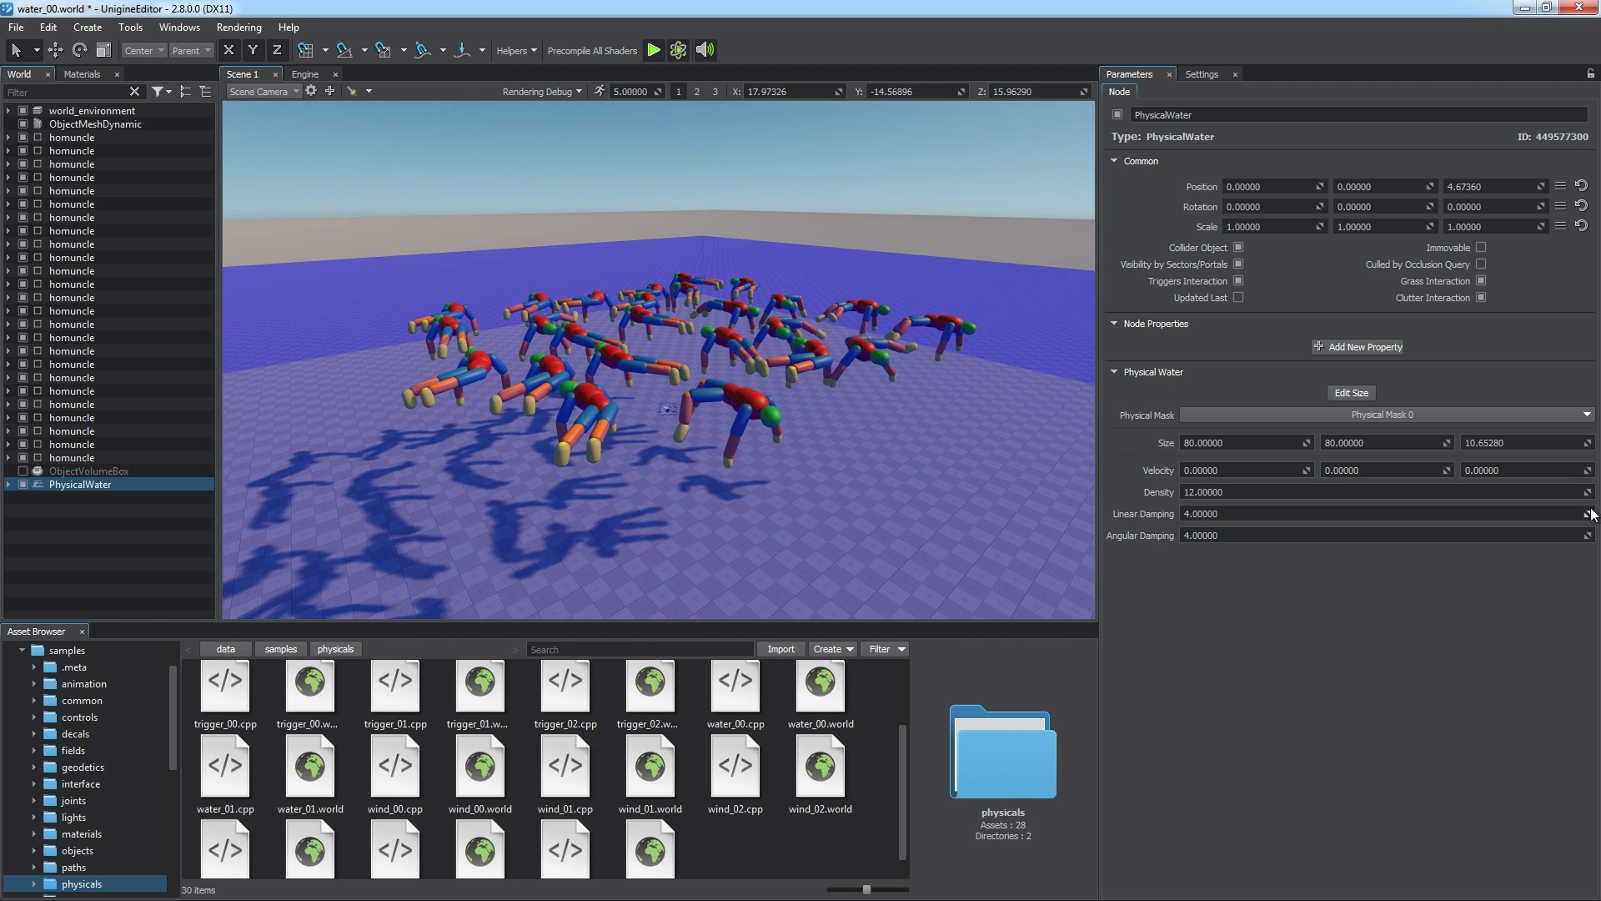
drag(1587, 492, 1586, 507)
drag(1501, 695, 1552, 531)
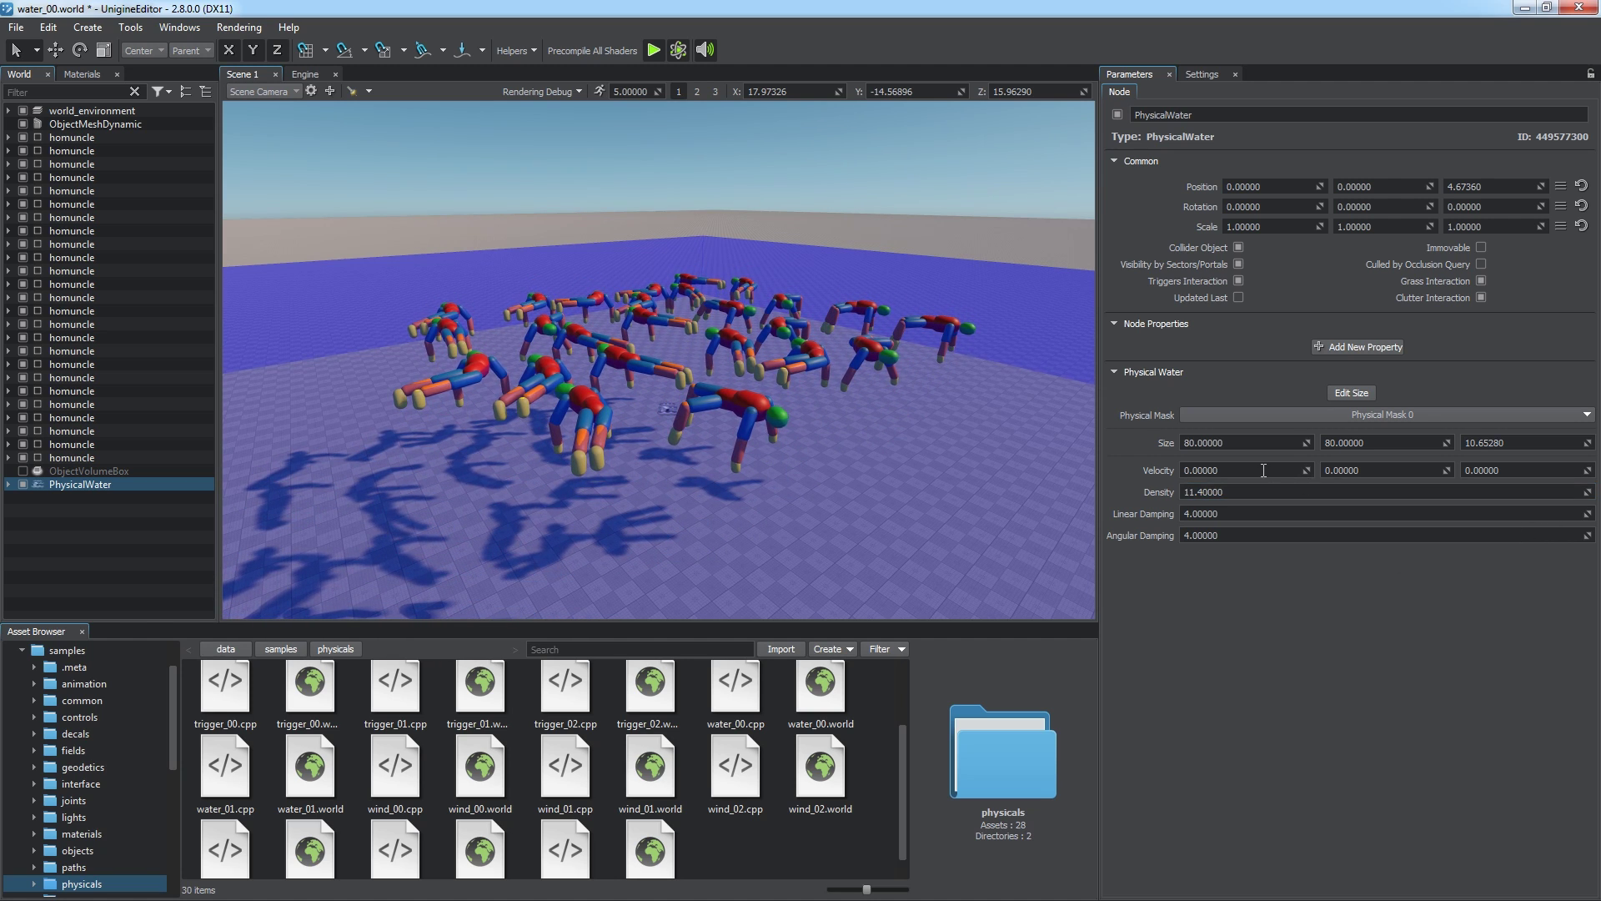
Set the first and second Velocity values of PhysicalWater to 1.
text(1)
key(Return)
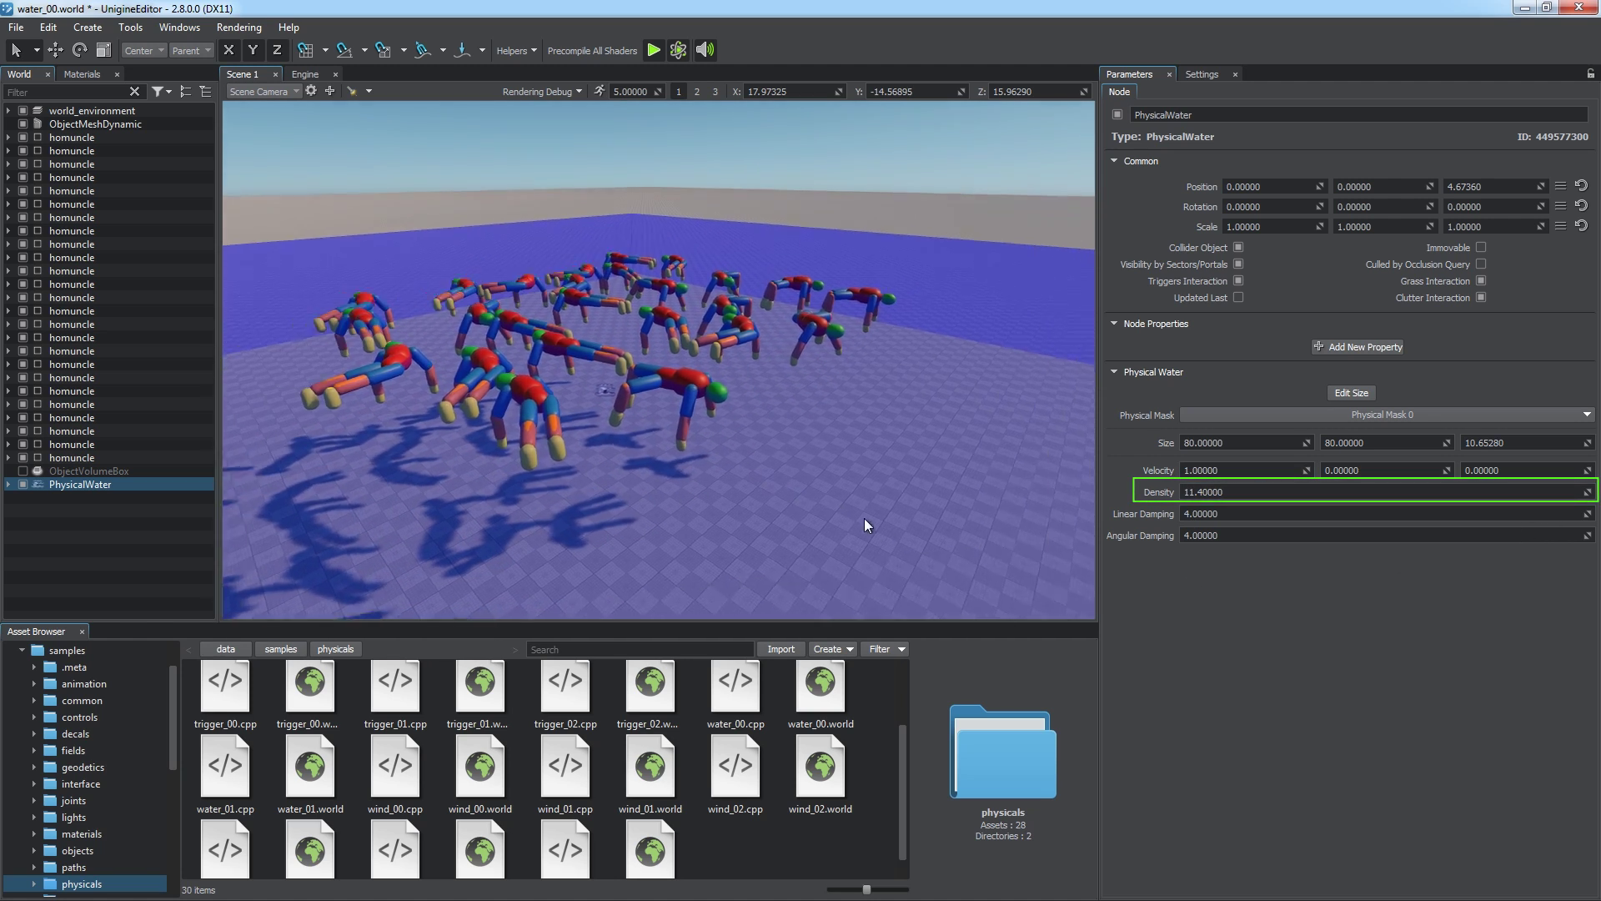
click(1376, 471)
text(1)
key(Return)
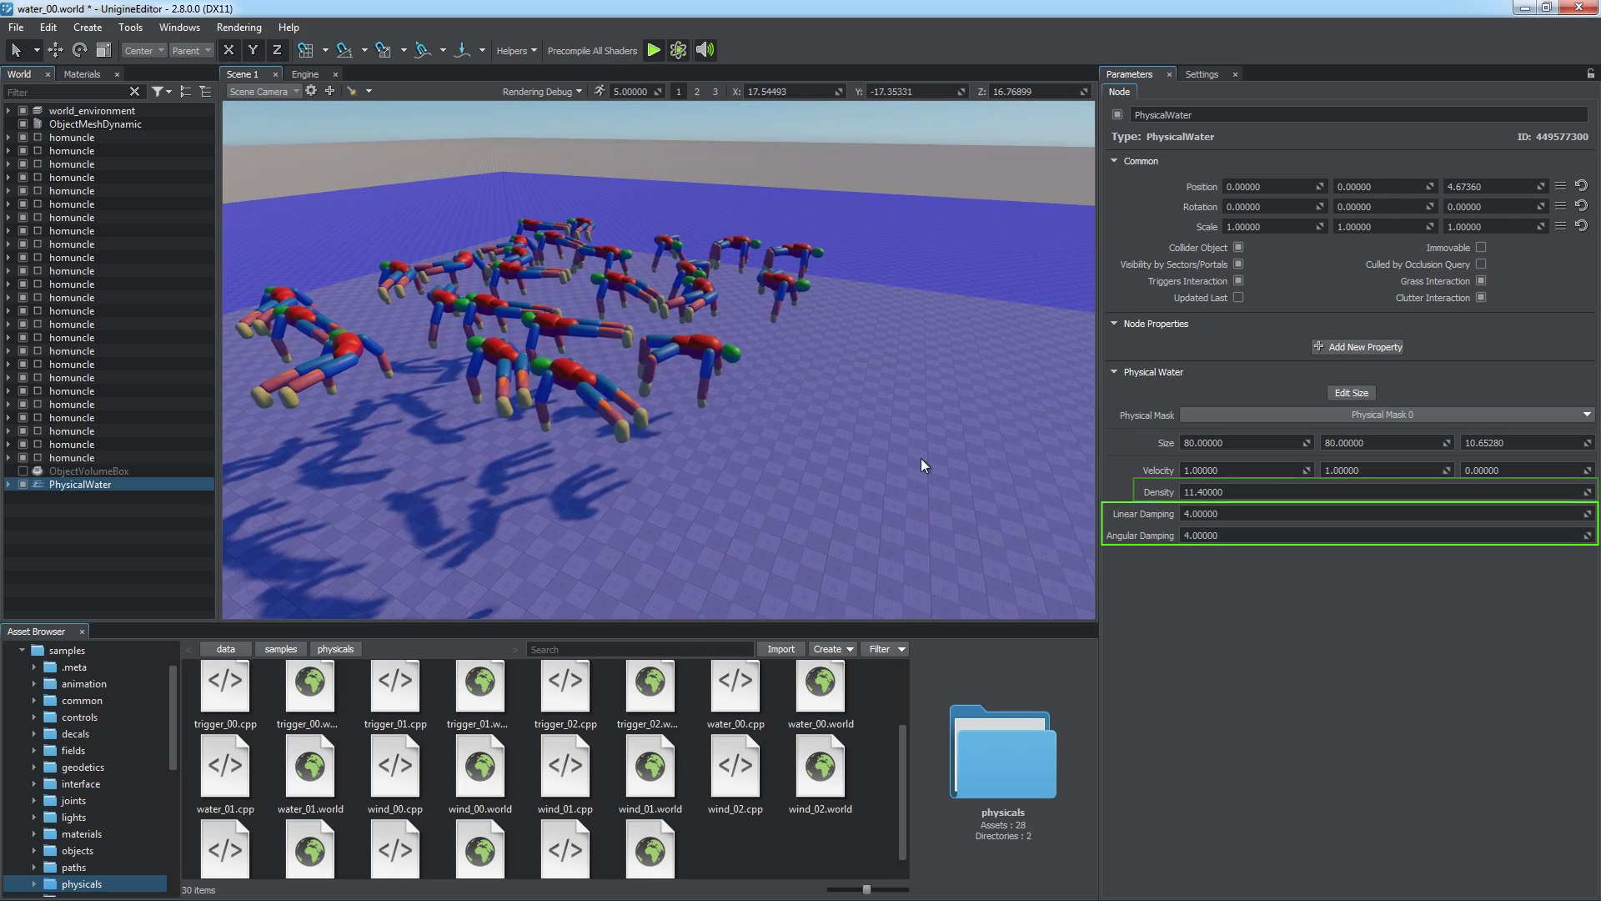
Raise PhysicalWater's first Velocity value to 5.
click(1242, 470)
text(5)
key(Return)
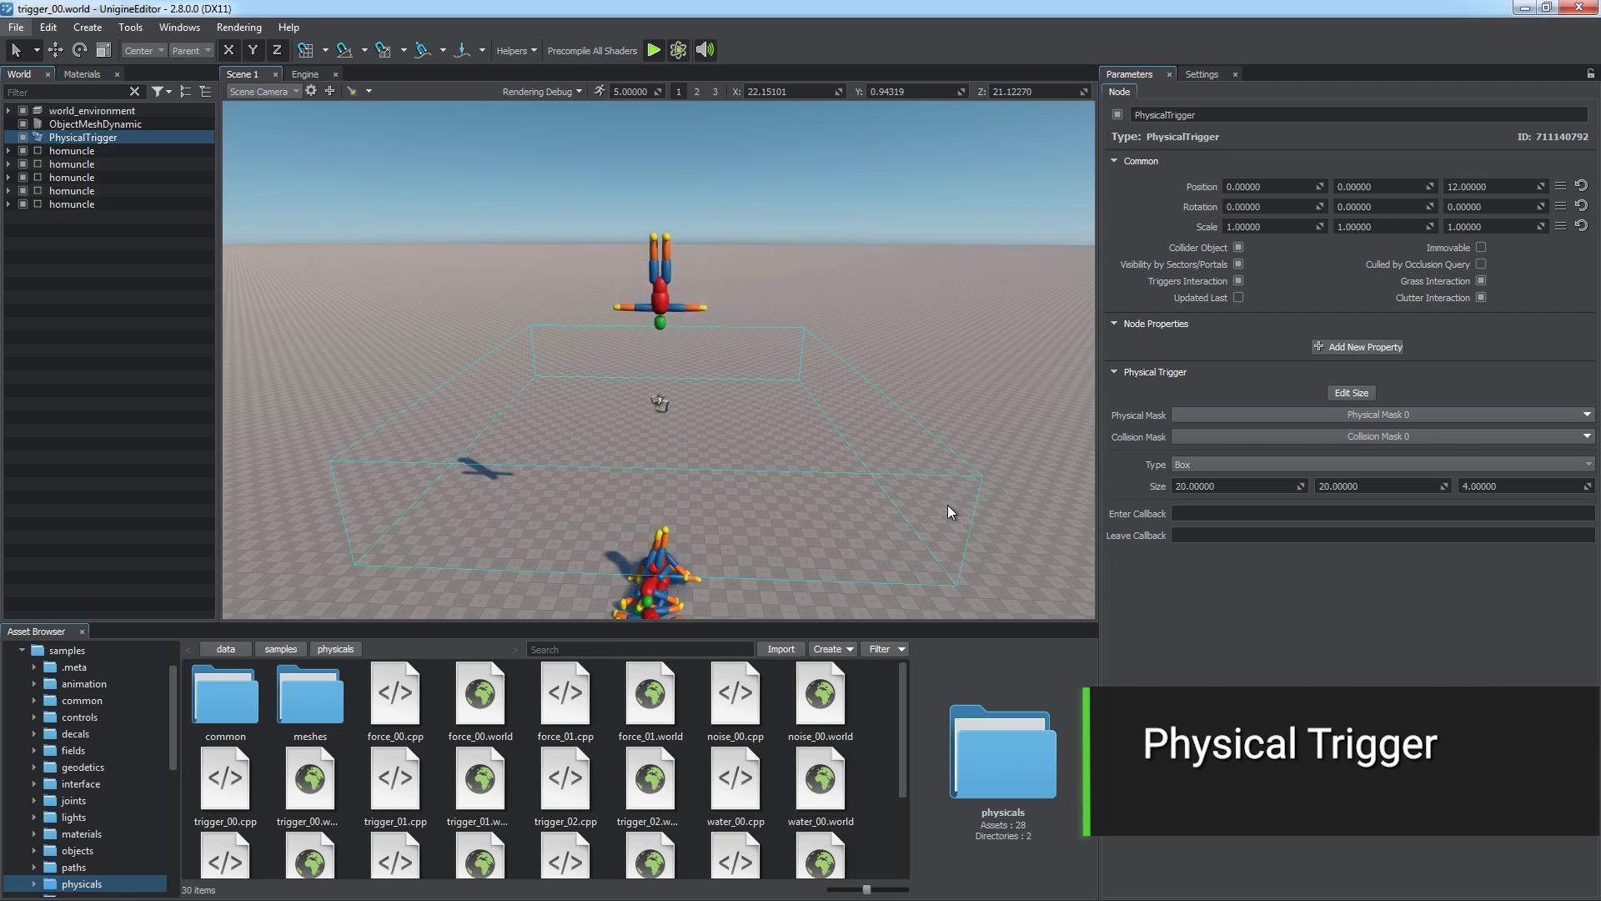
Try the Sphere, Capsule and Cylinder types on PhysicalTrigger and return its Type to Box.
click(1229, 463)
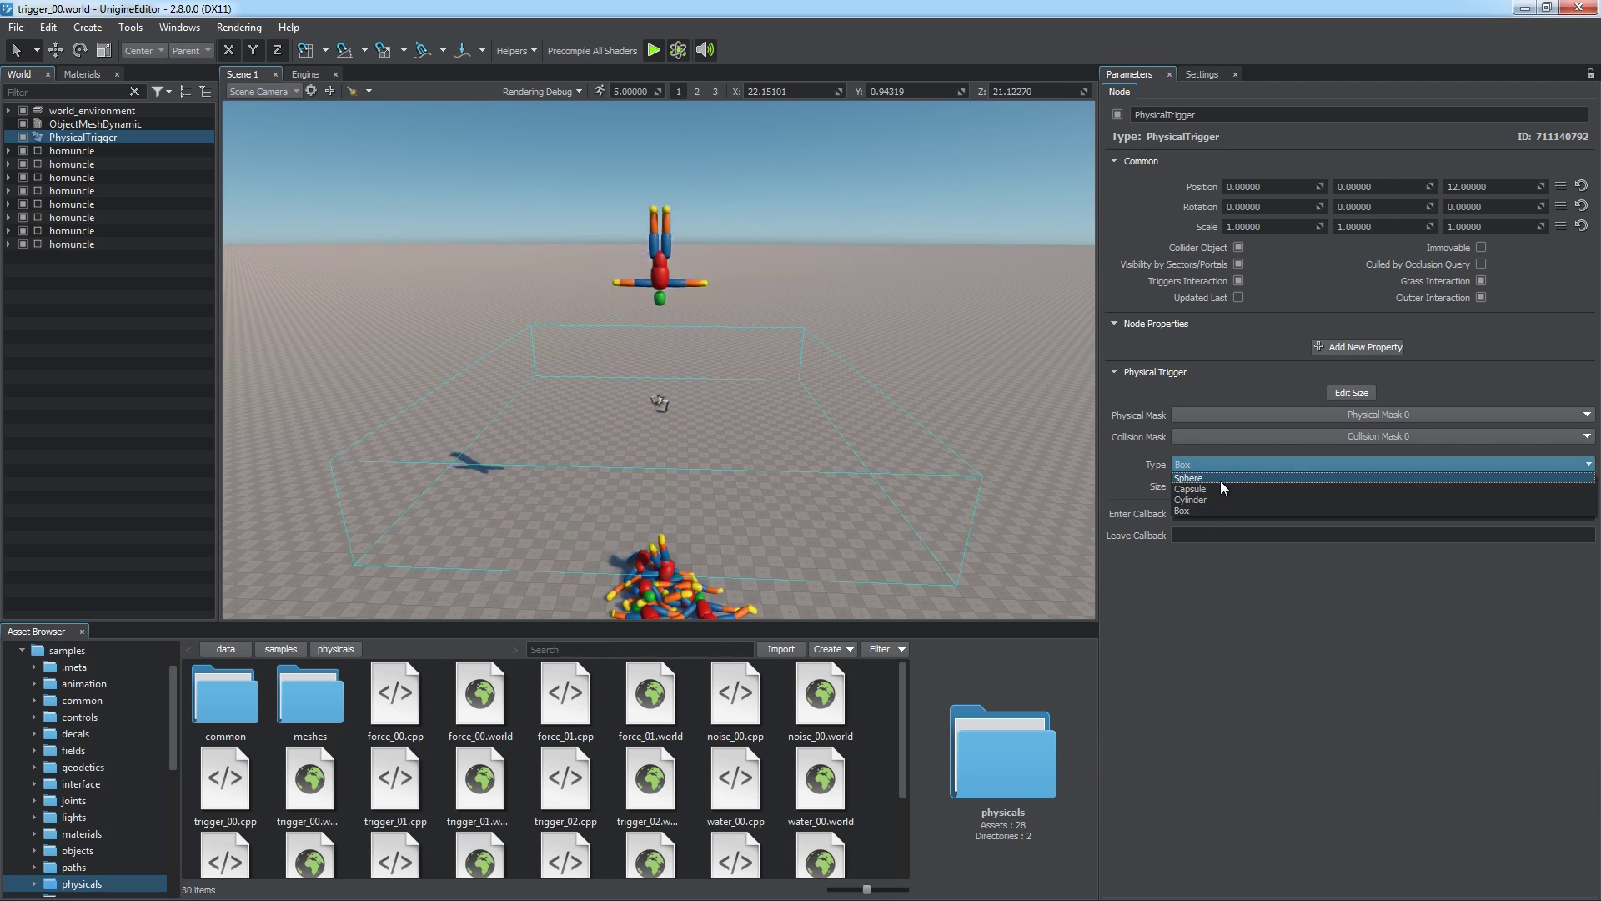
click(1219, 480)
click(1218, 467)
click(1213, 489)
click(1217, 469)
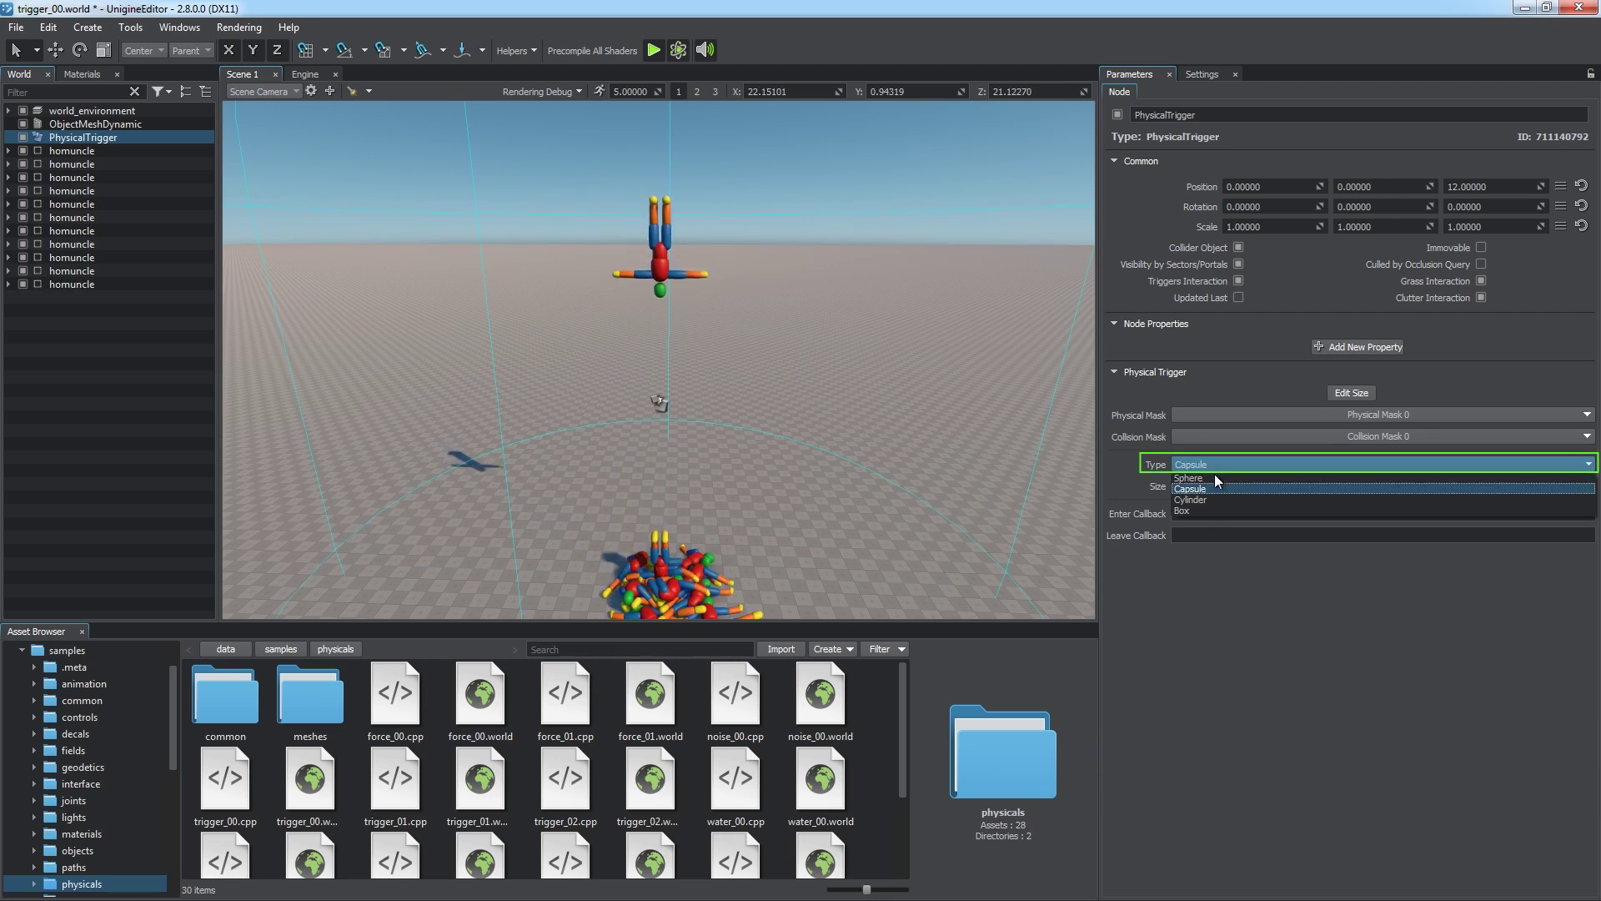
click(1209, 499)
click(1209, 466)
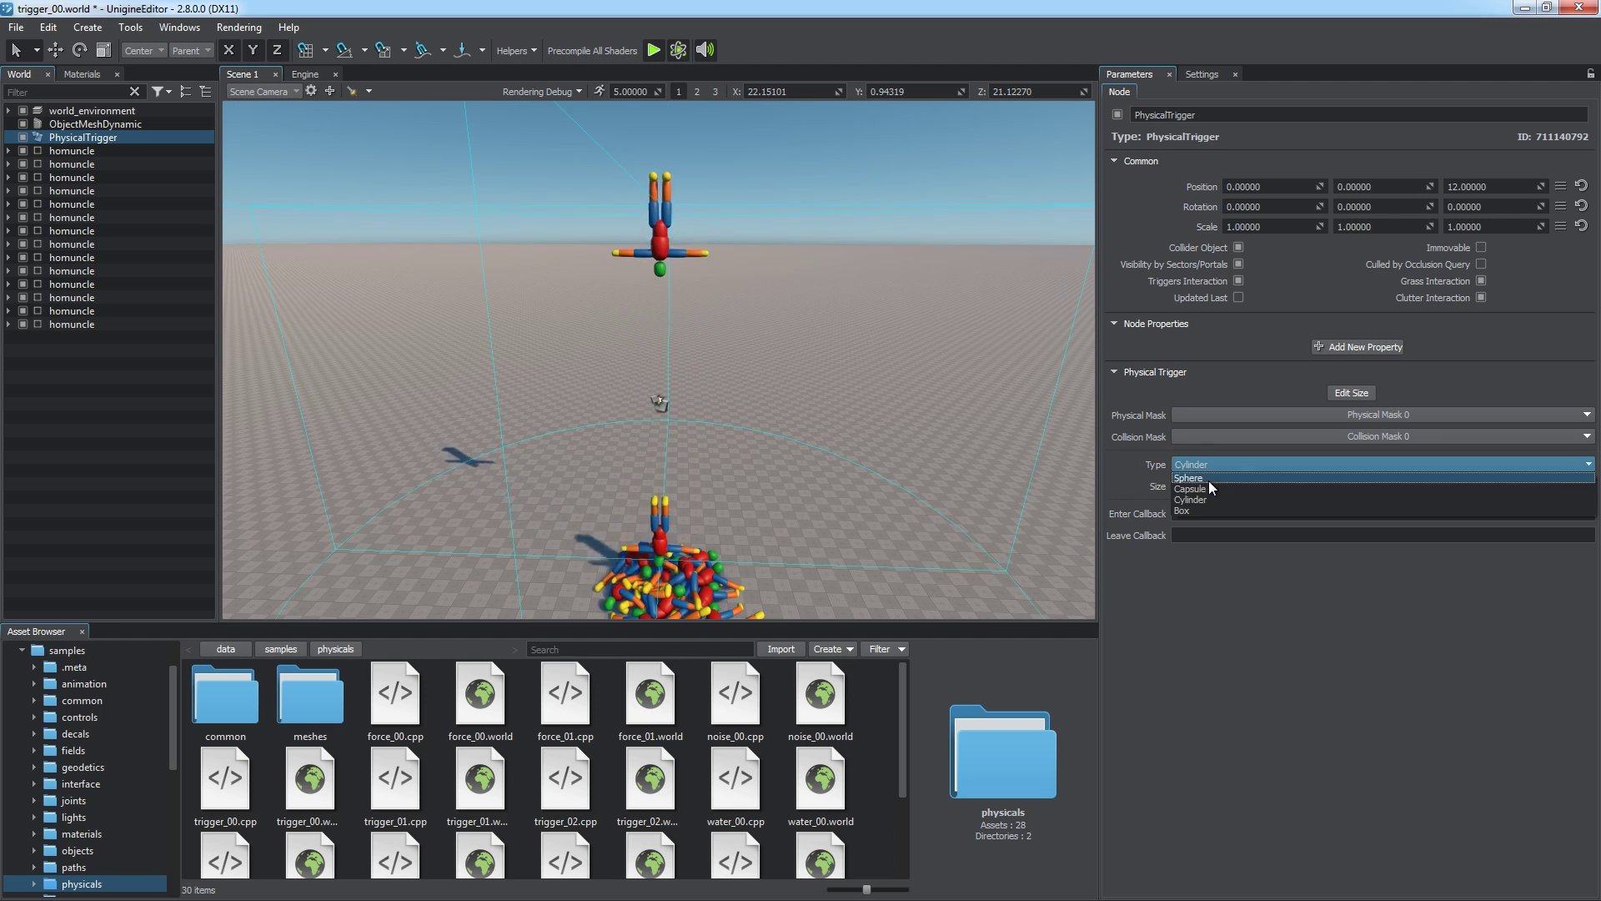
click(1206, 508)
Set PhysicalTrigger's Enter Callback to enter_callback and its Leave Callback to leave_callback.
click(1201, 512)
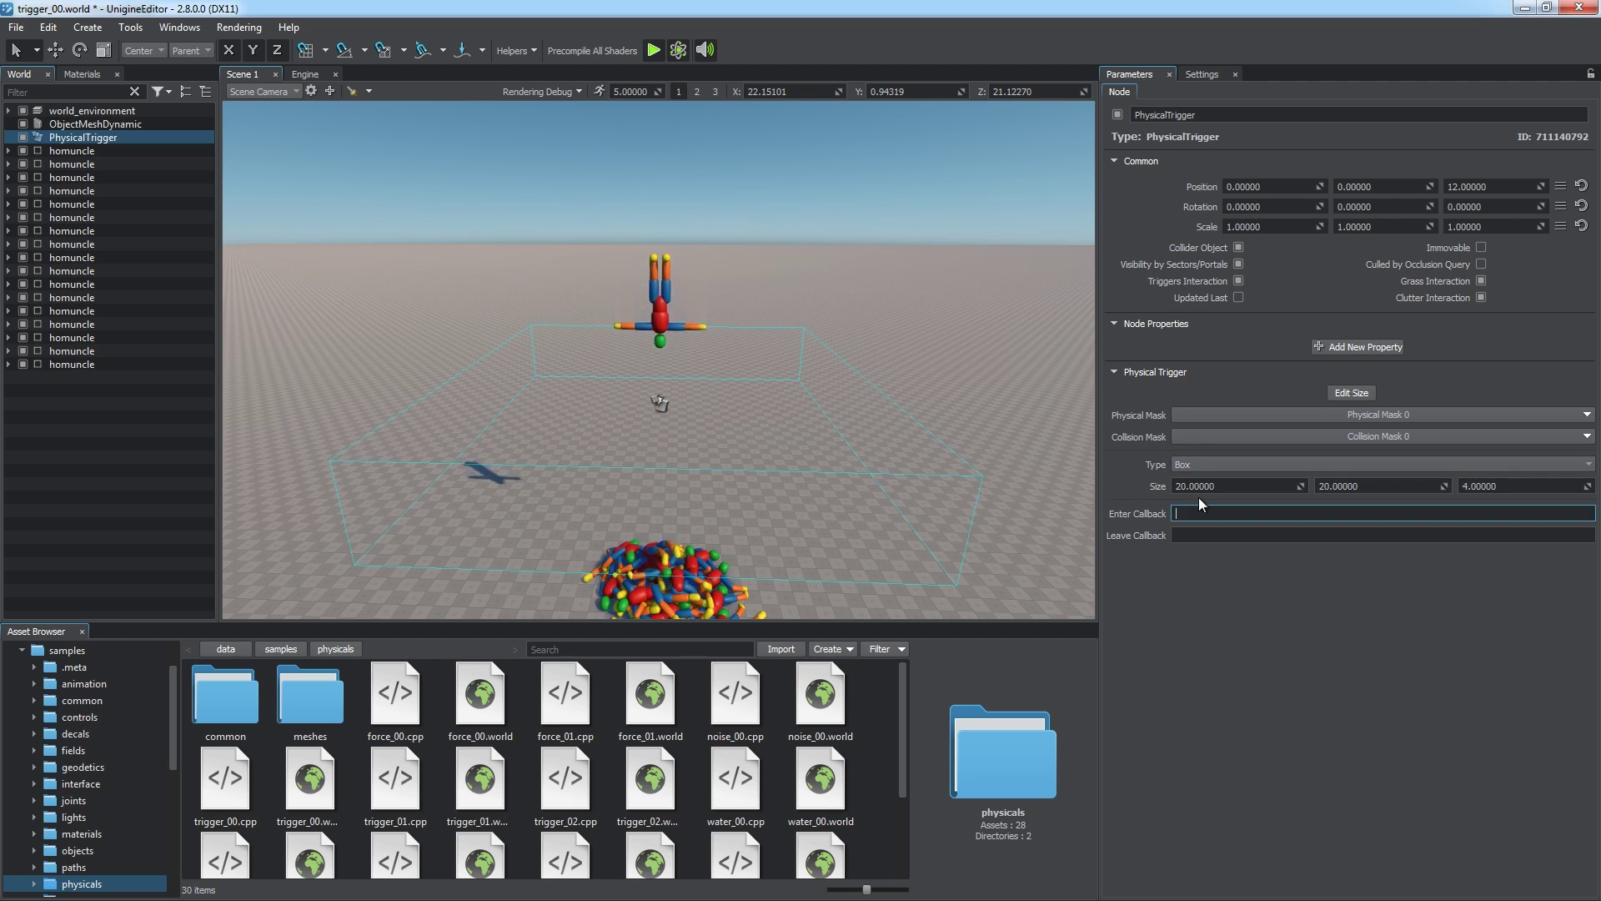
text(enter_callback)
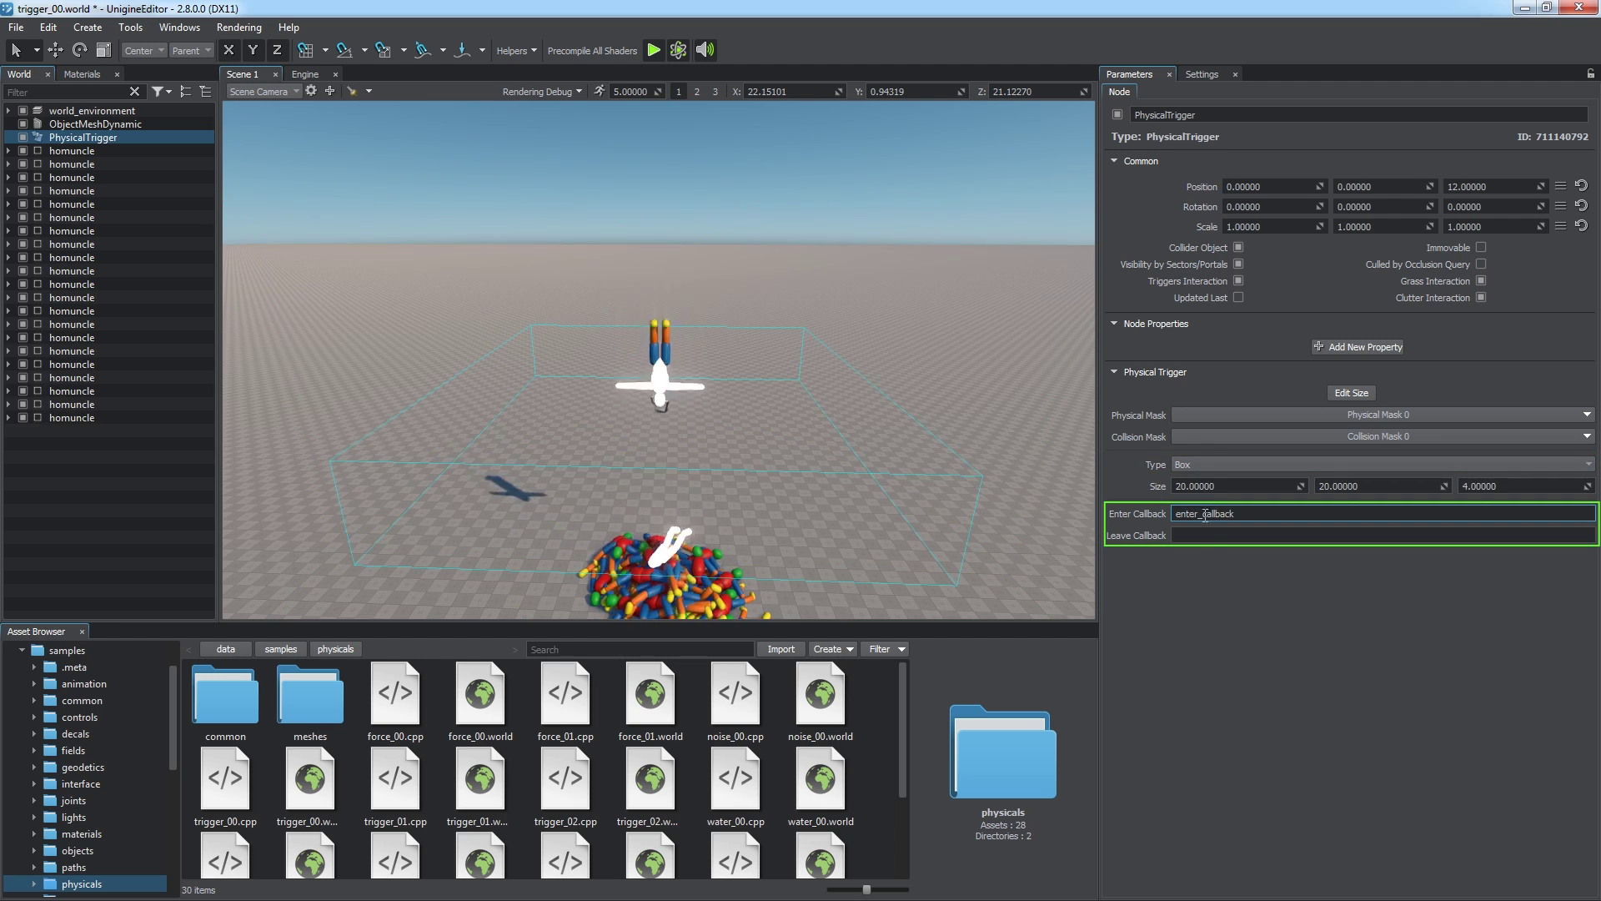
click(1213, 536)
text(leave_callback)
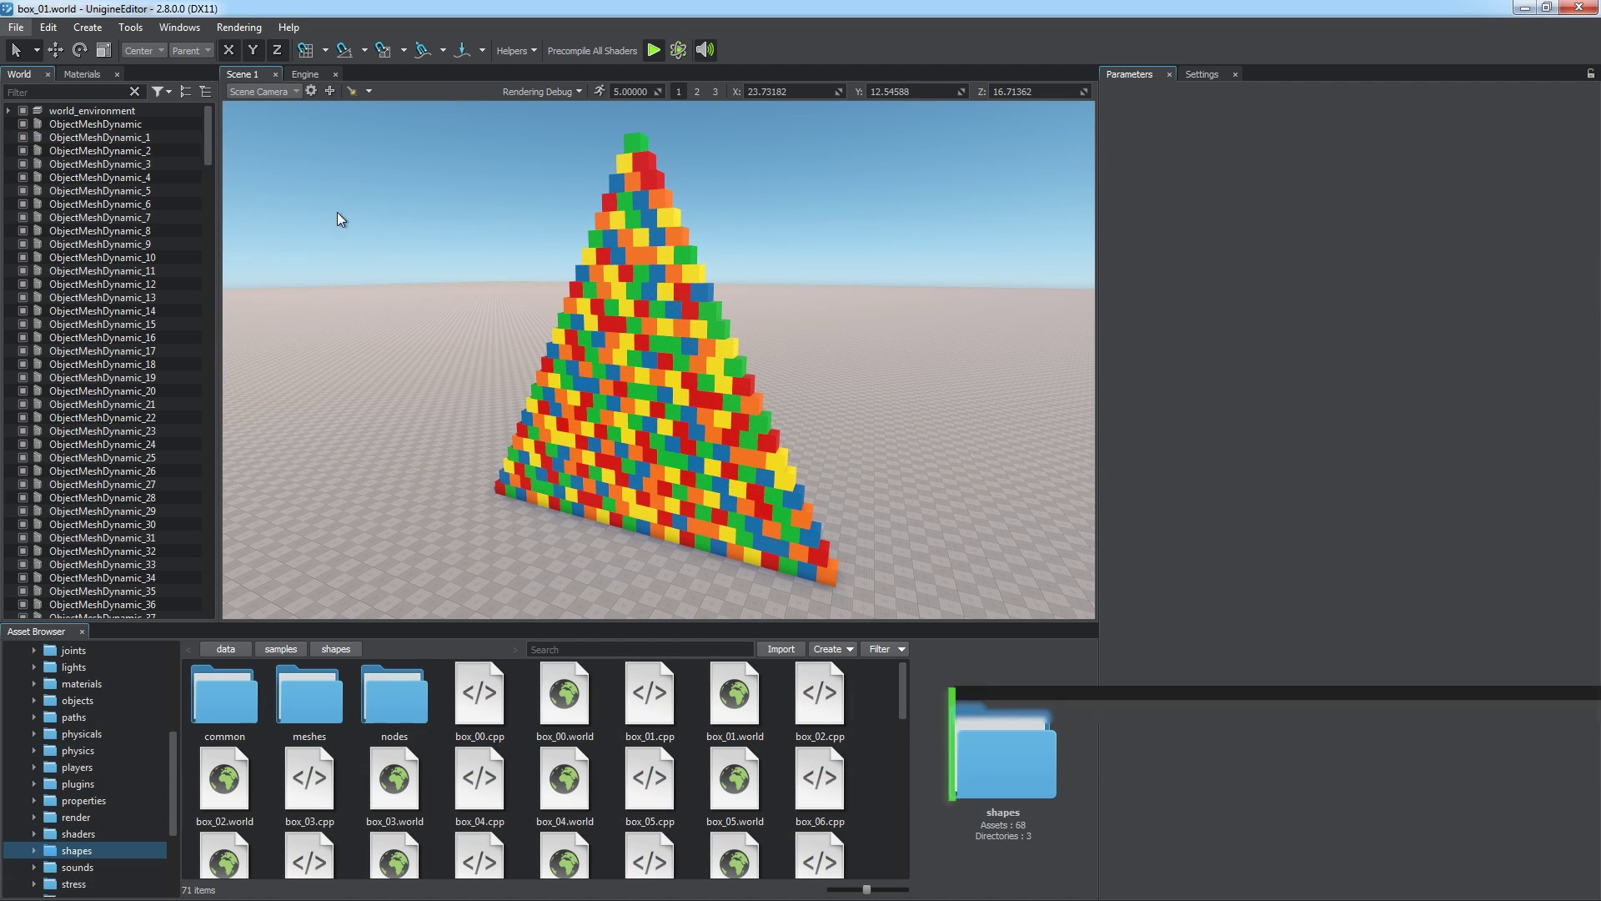
Open the global physics settings for the world and set Distance to 20.
click(186, 28)
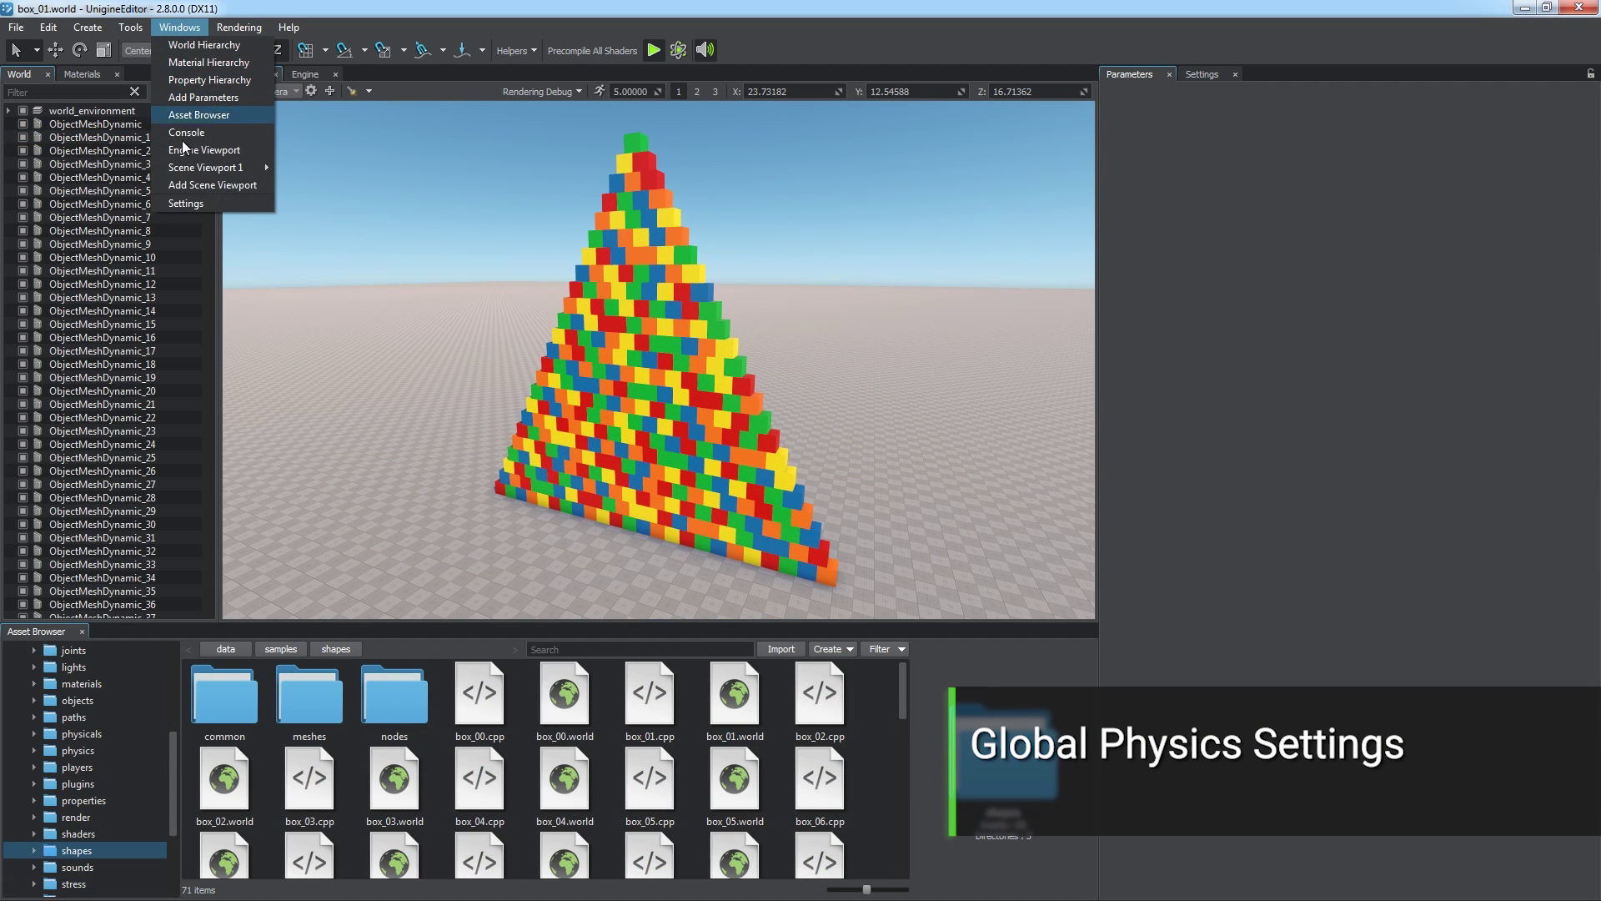
click(197, 204)
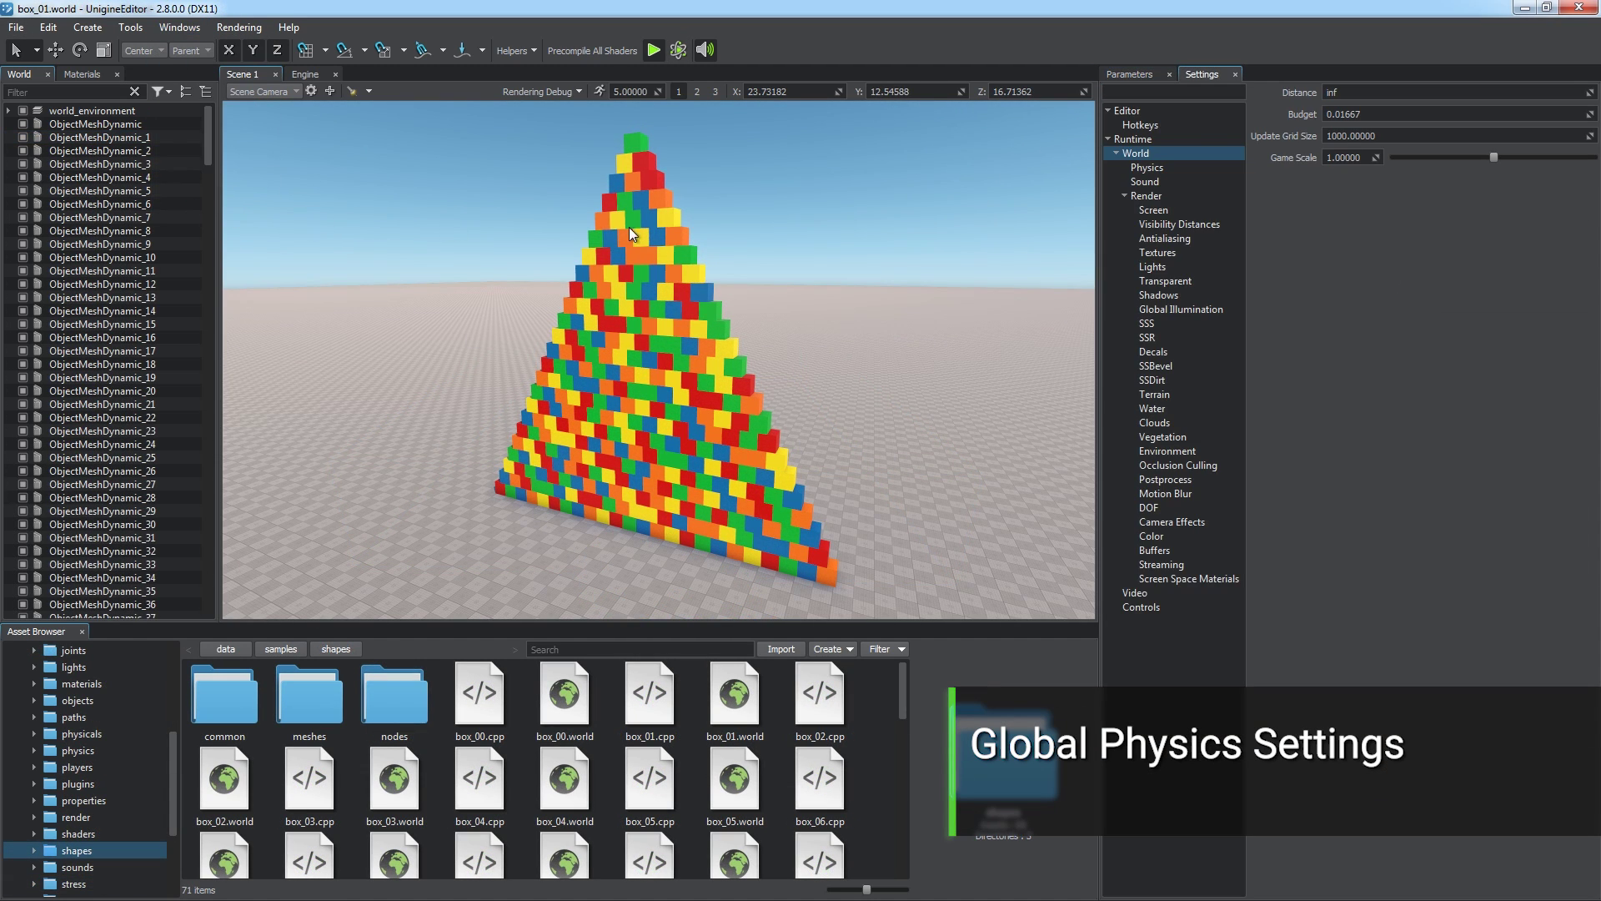
click(1159, 167)
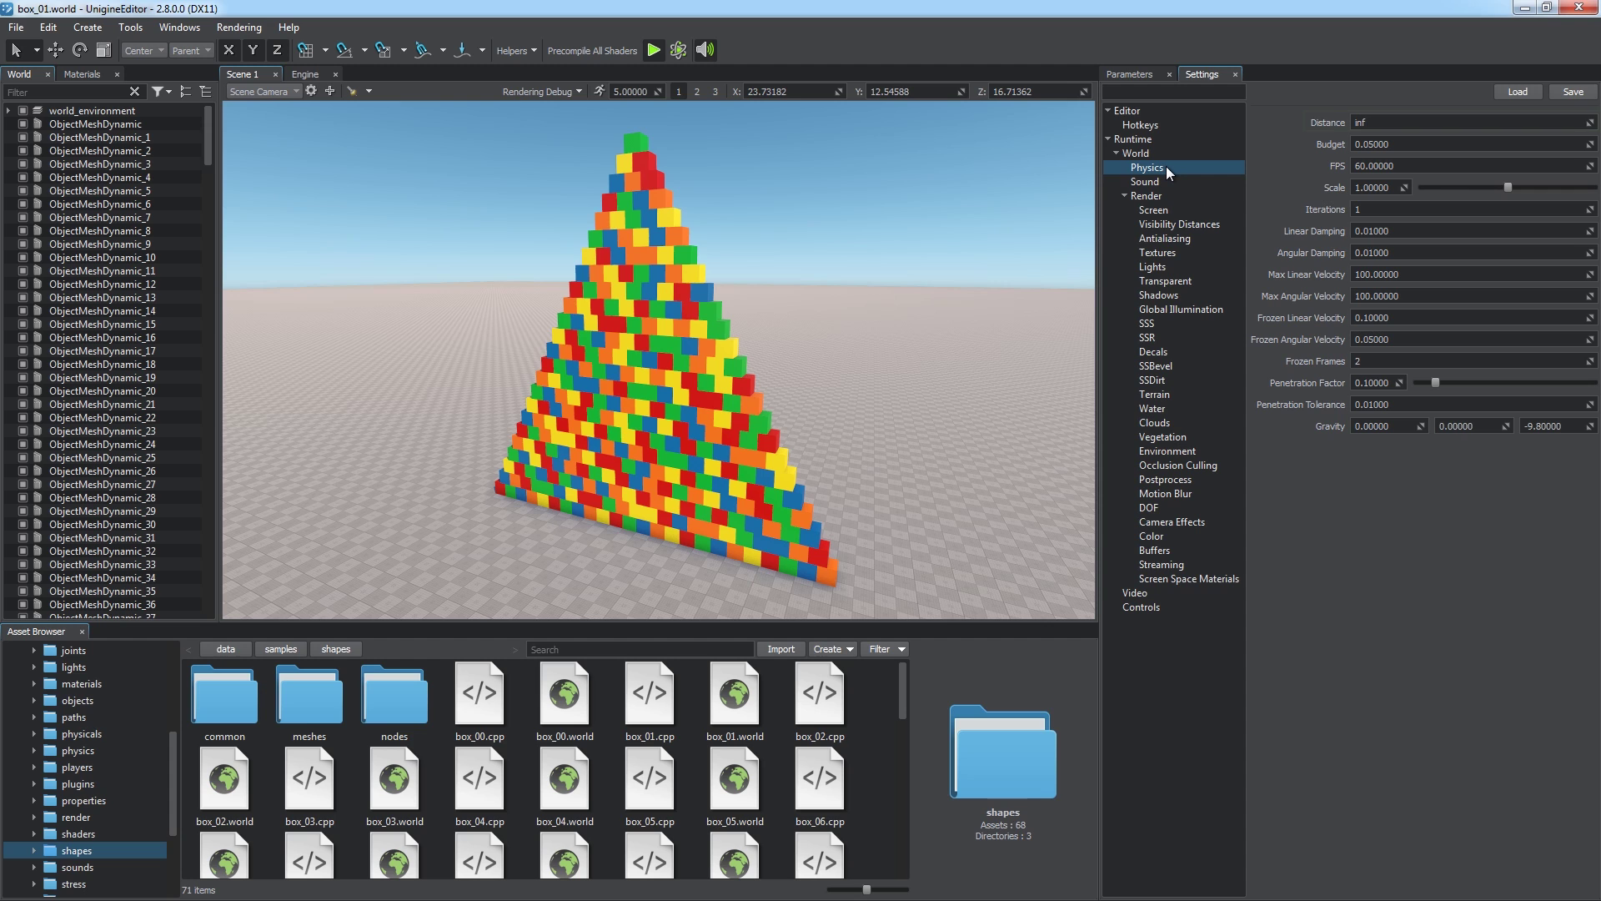
click(1396, 123)
scroll(833, 308, up, 10)
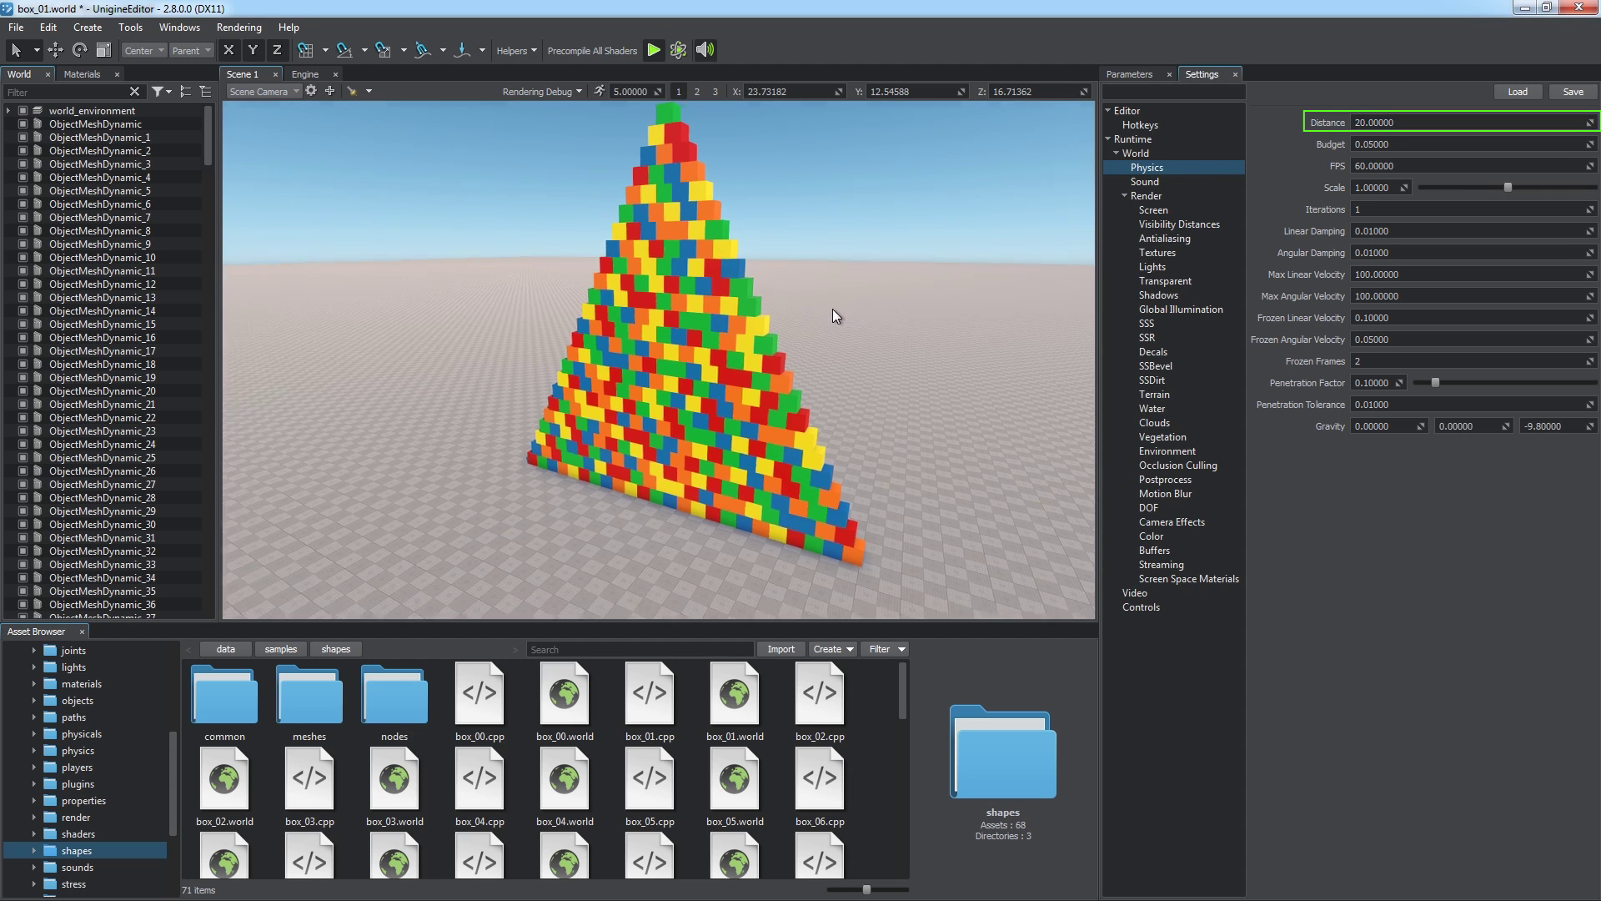
Run the physics simulation and examine the box pyramid from near, far and another angle.
click(678, 50)
scroll(943, 381, up, 5)
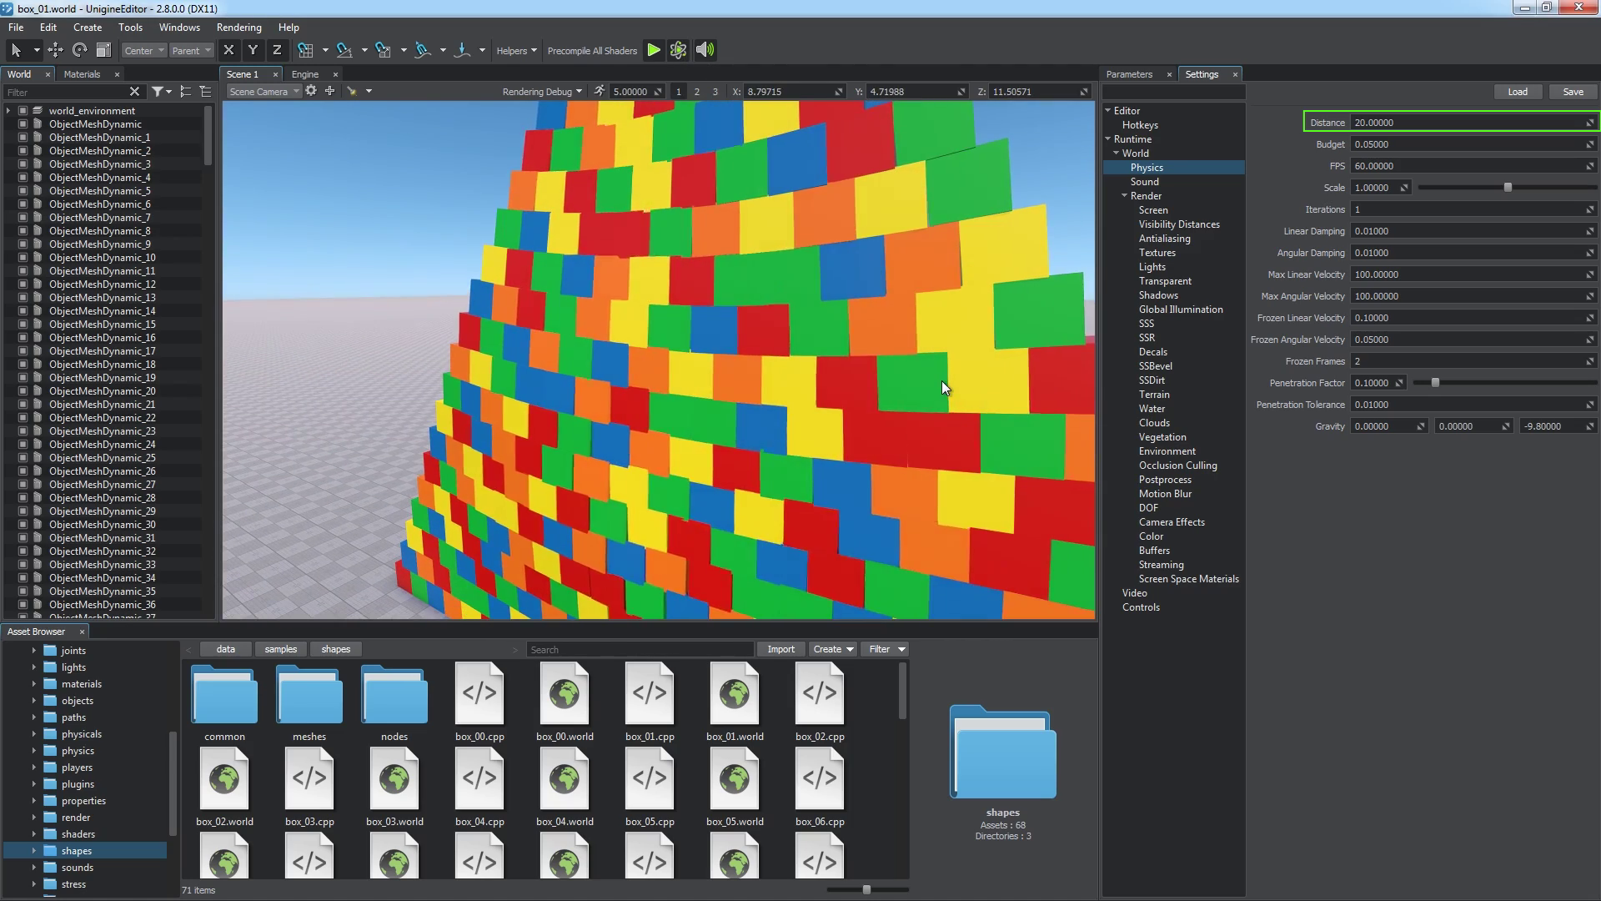
scroll(937, 380, down, 8)
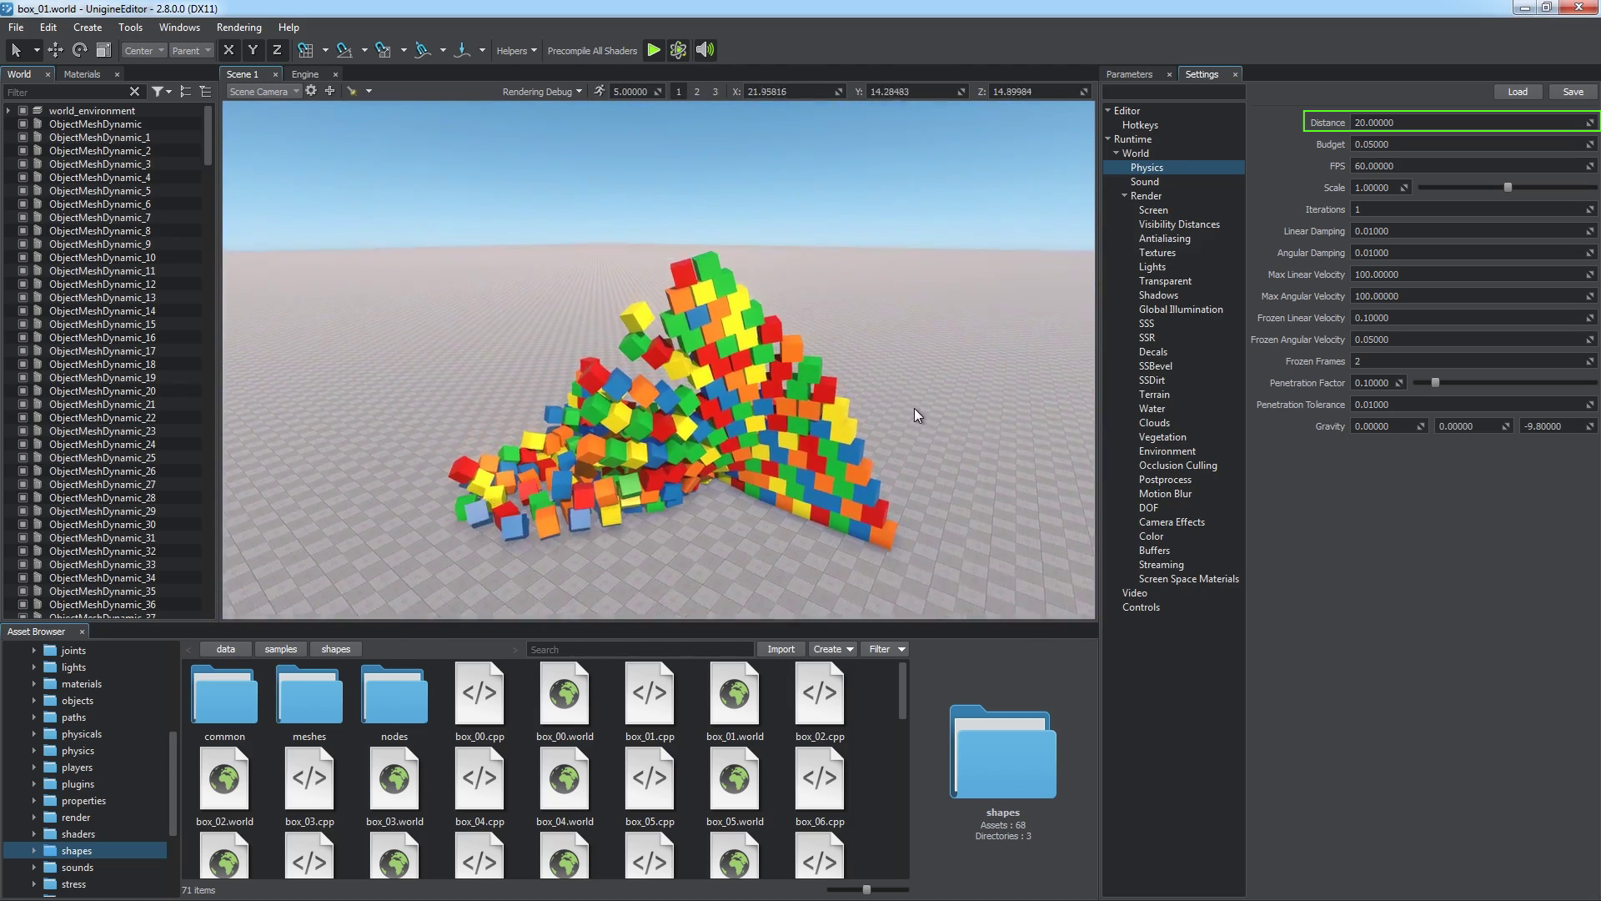
alt+drag(913, 411, 716, 421)
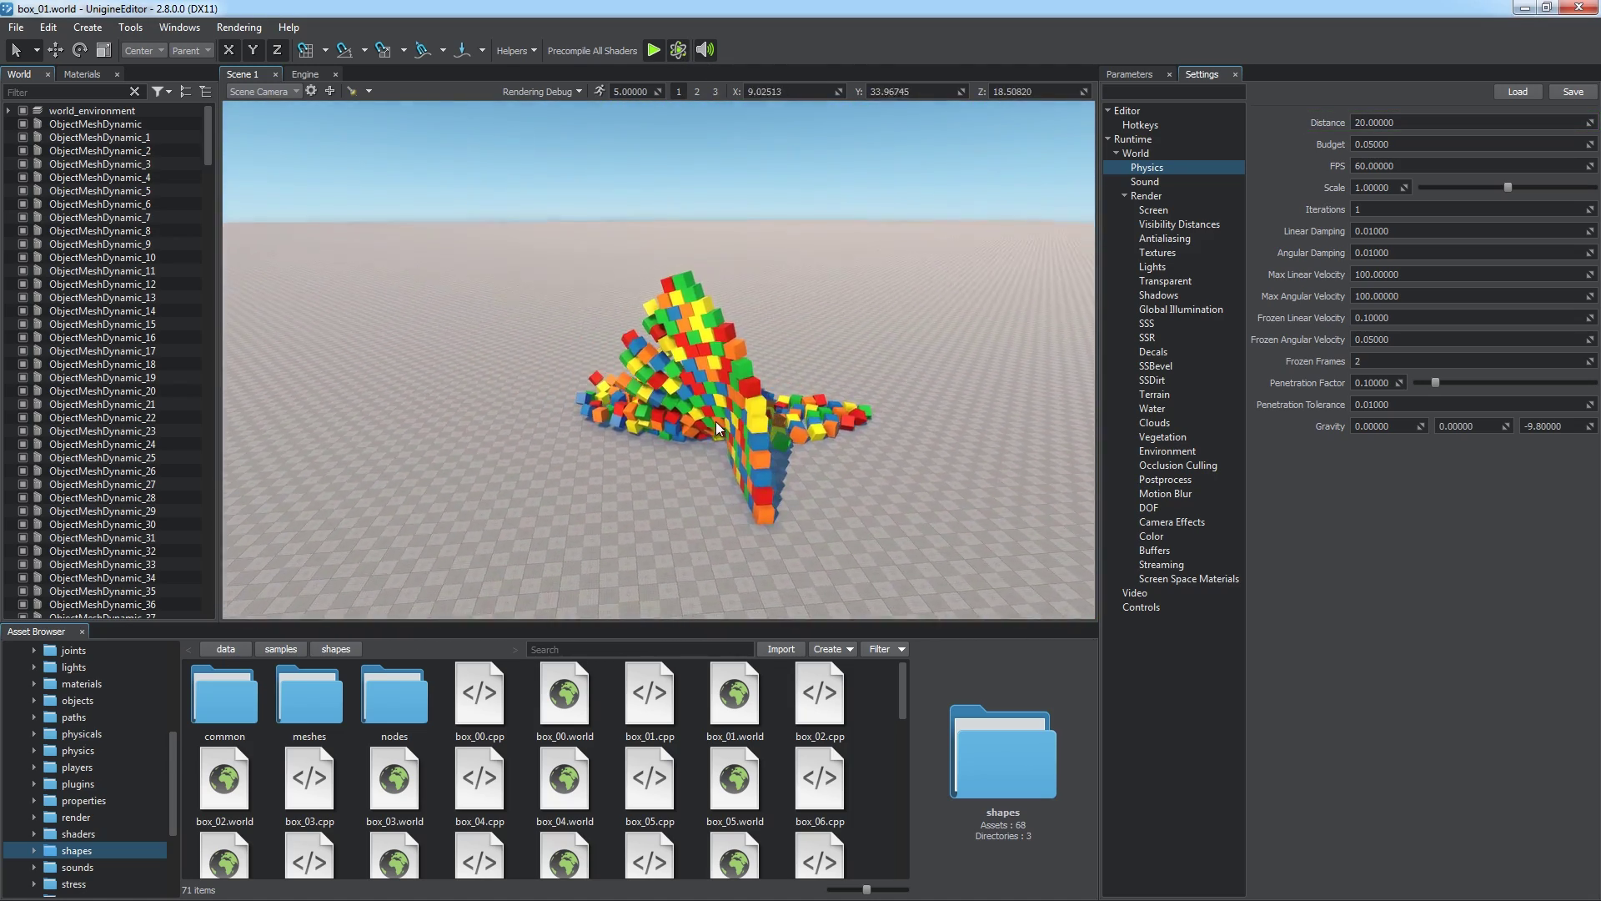
scroll(867, 484, up, 5)
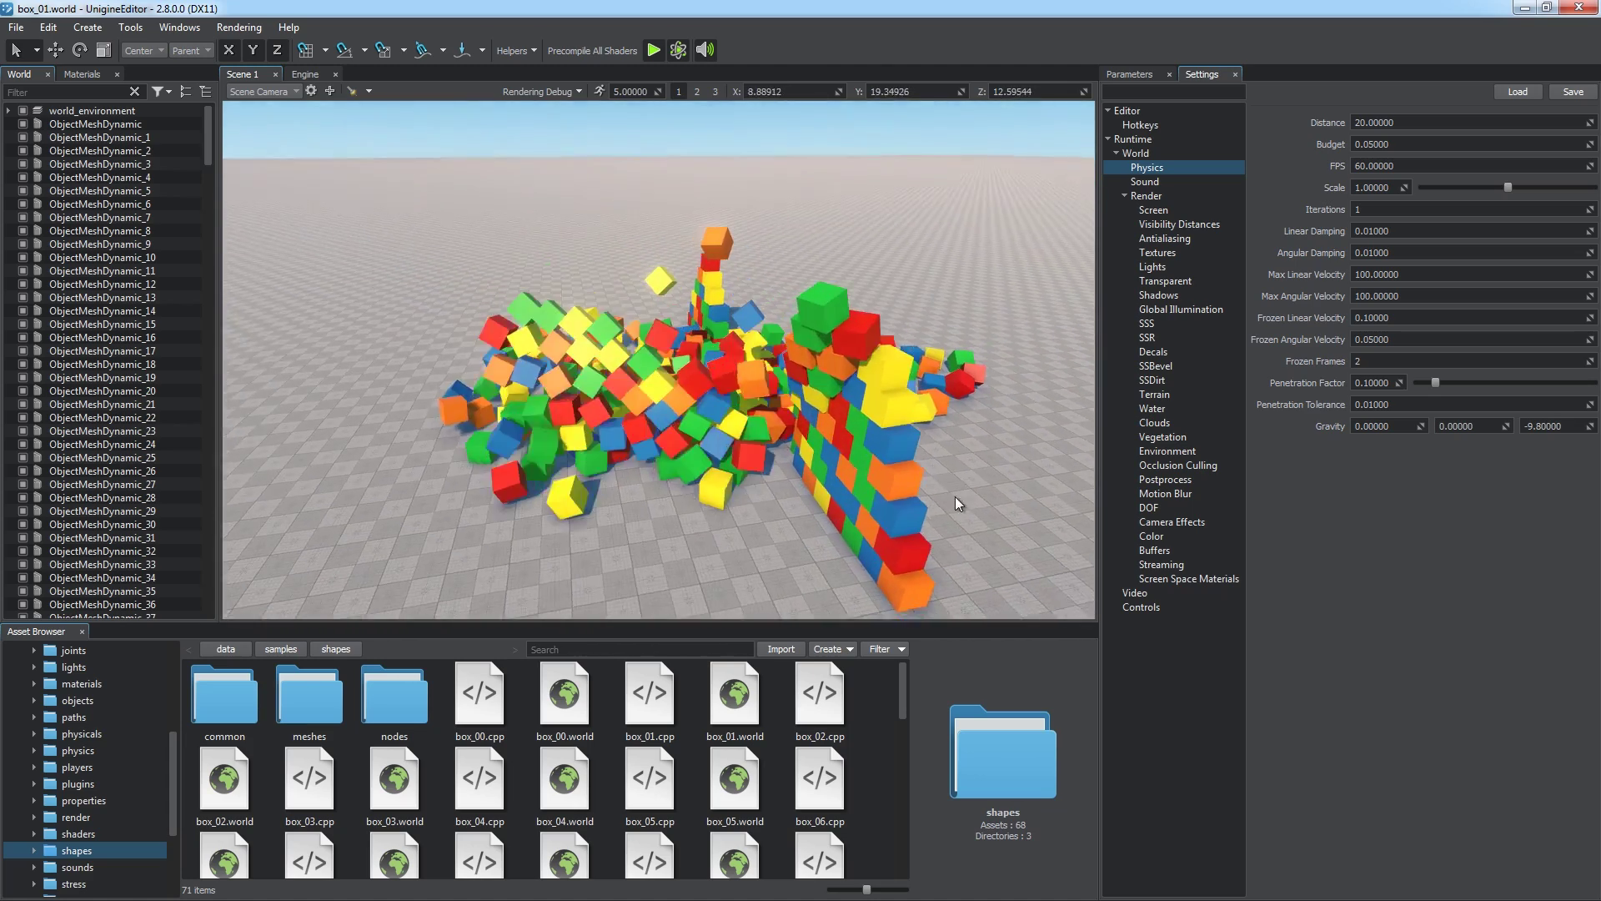
scroll(974, 506, up, 3)
alt+drag(984, 501, 1028, 487)
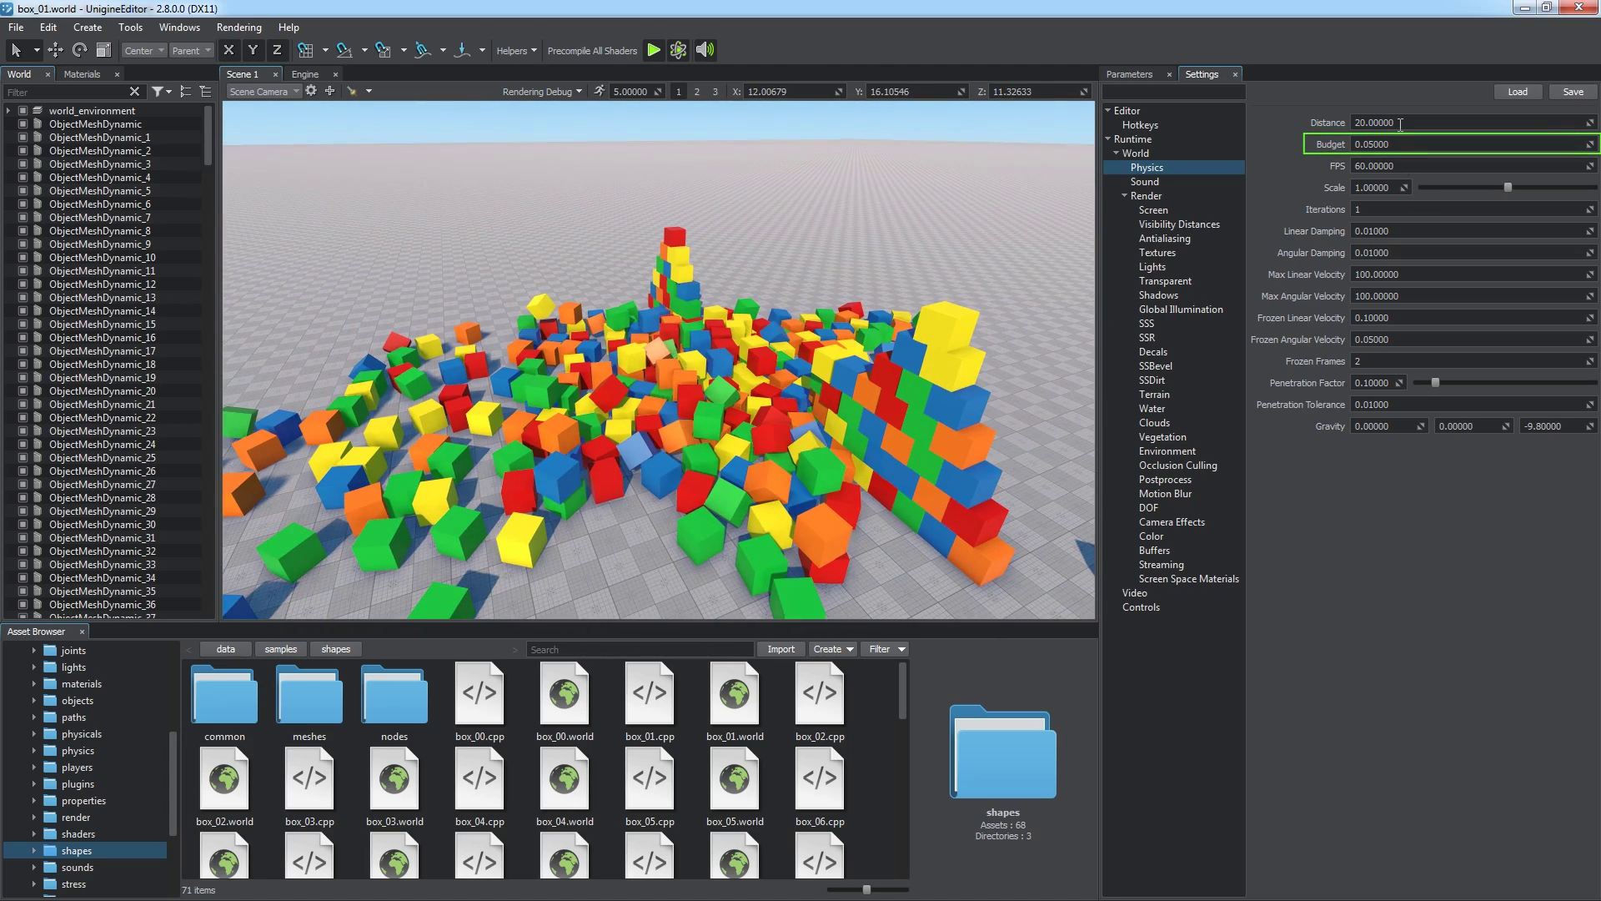
Try a physics Distance of inf during the simulation and stop the simulation.
text(inf)
key(Return)
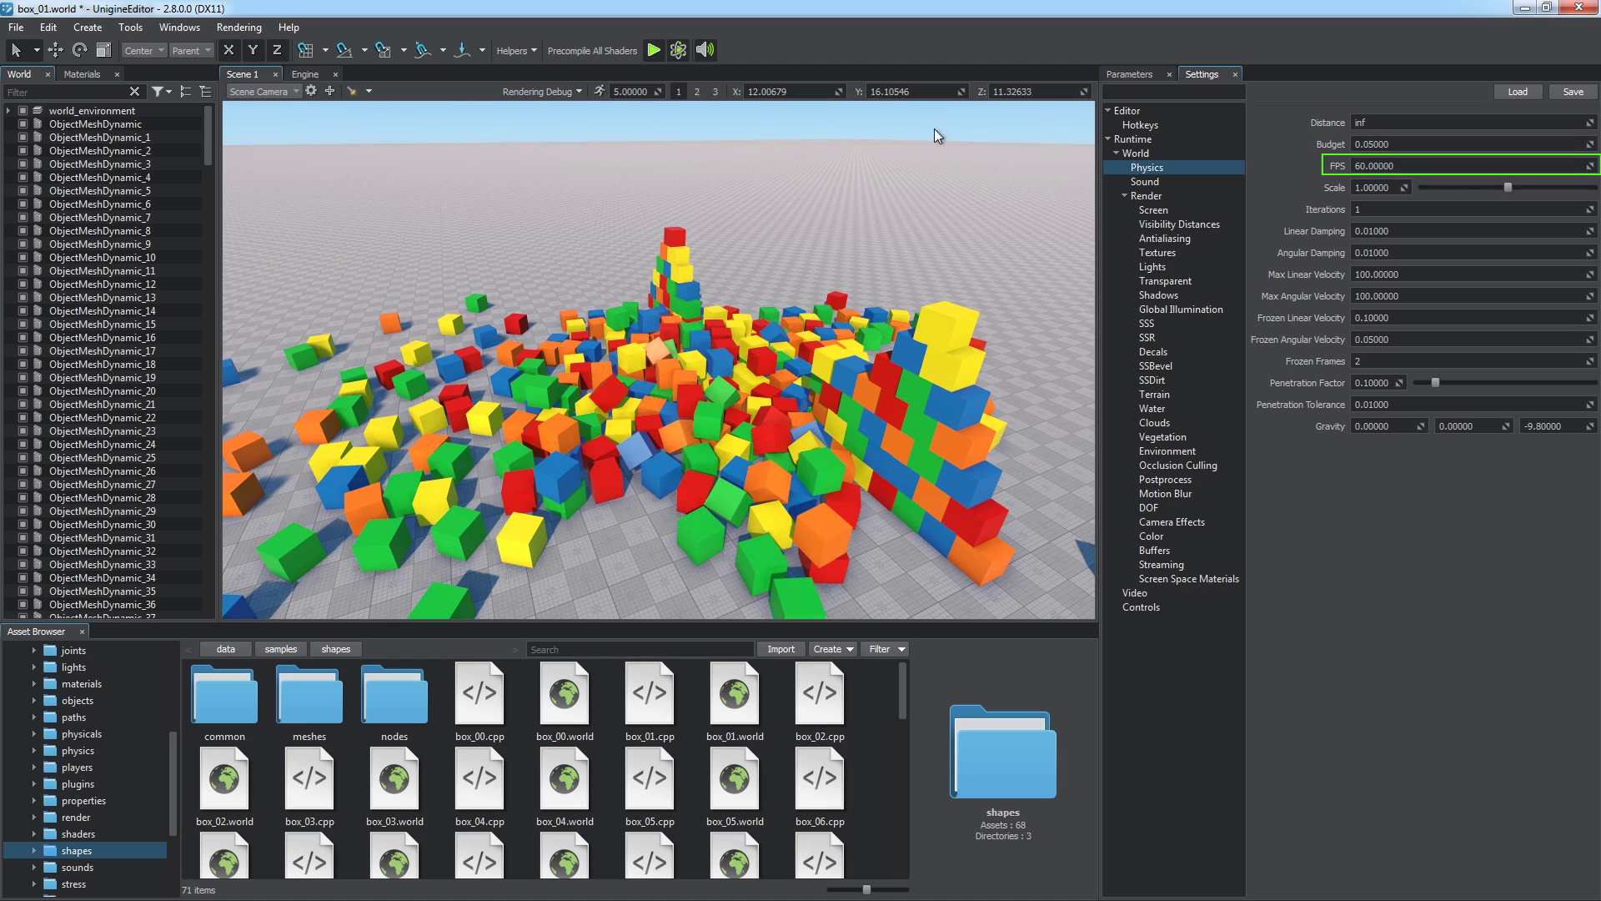
click(679, 50)
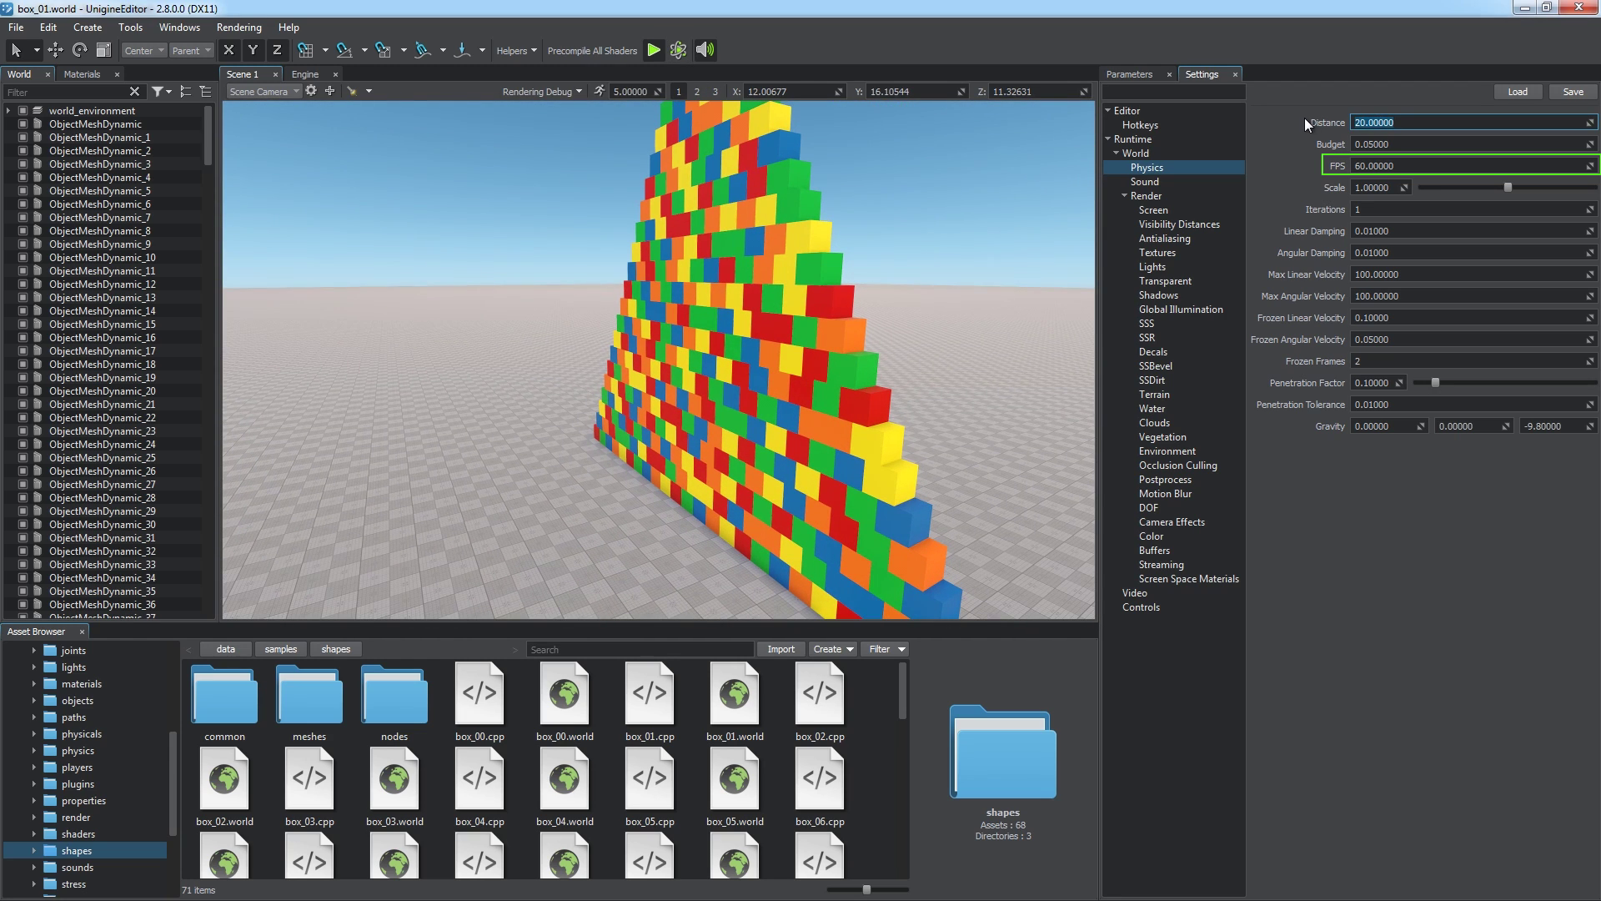
Set the global physics Distance to inf and run the simulation again.
text(inf)
key(Return)
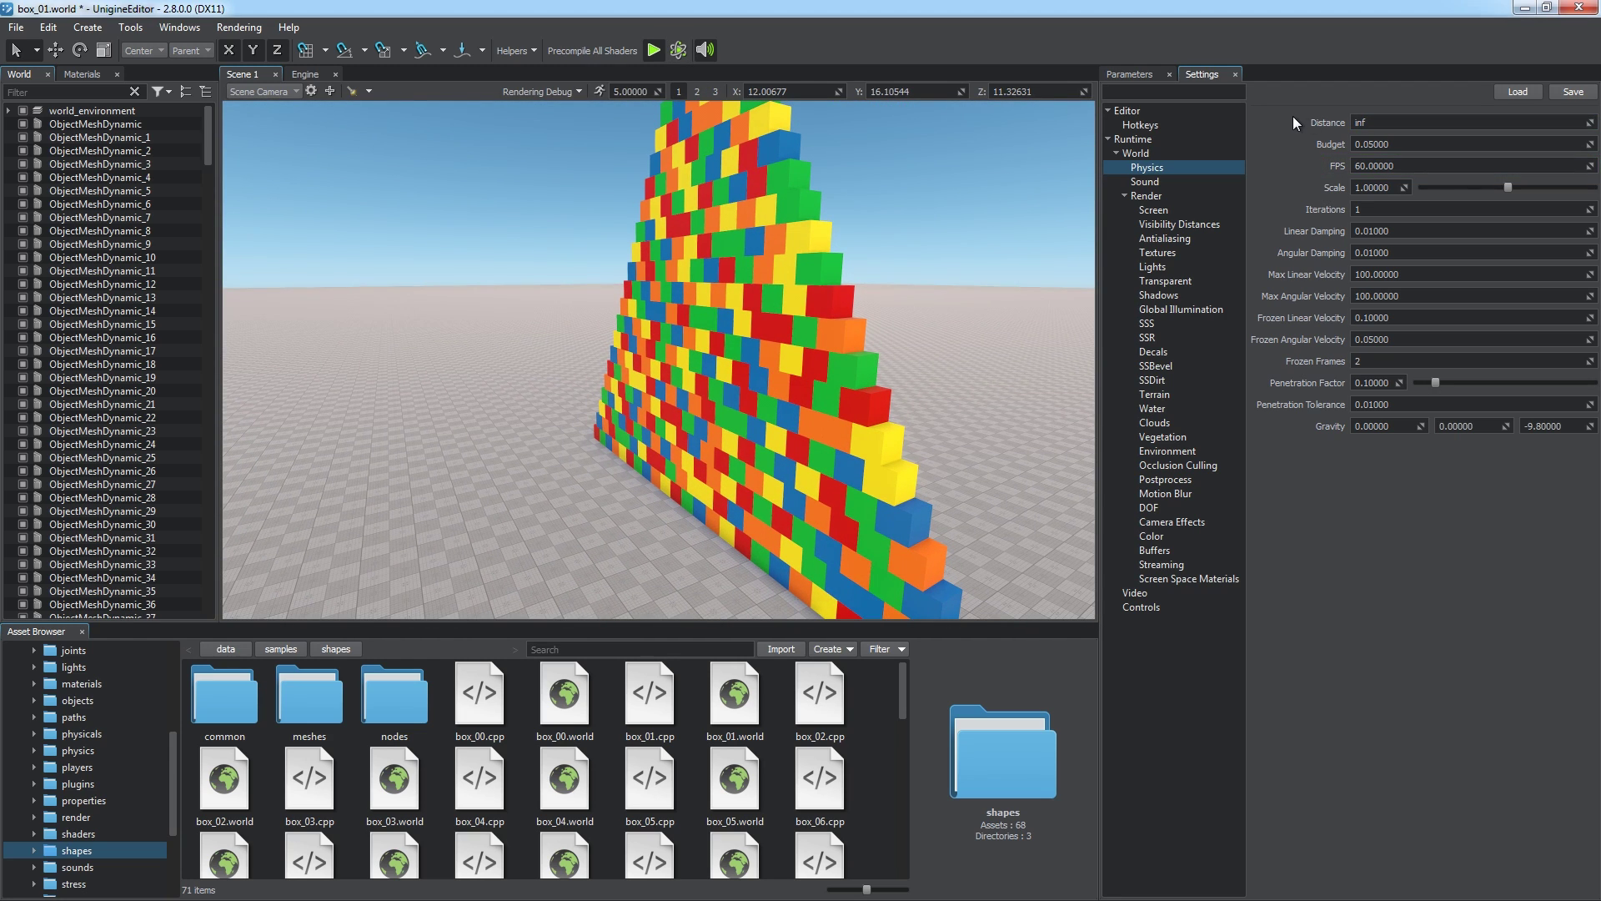
click(677, 52)
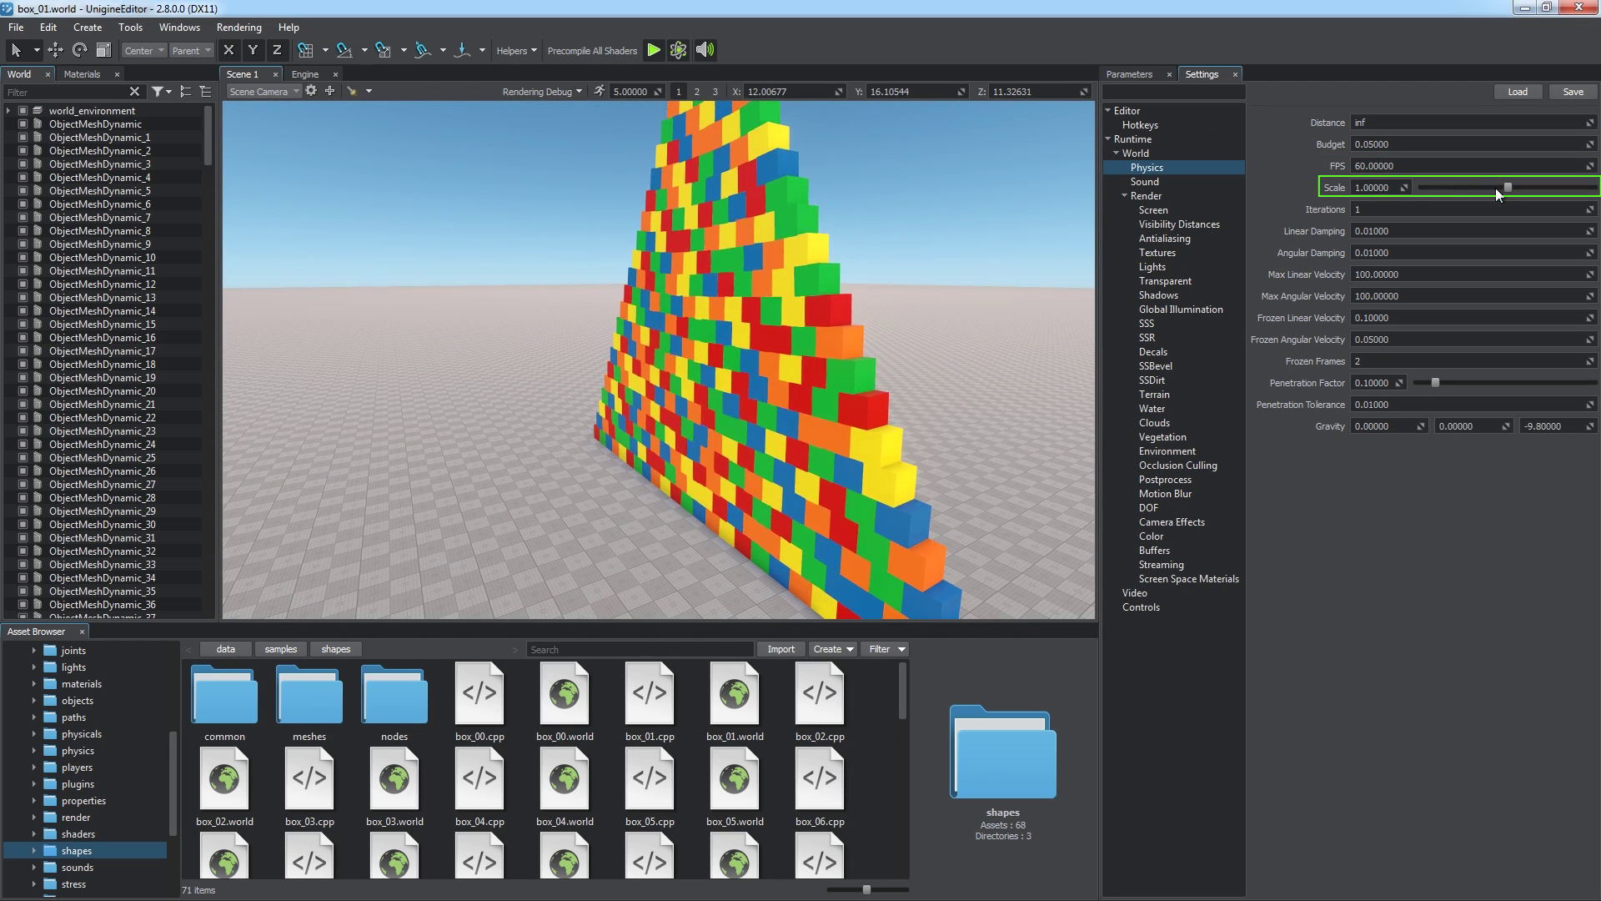
Lower the physics Scale to about 0.05 to slow the falling boxes, and raise it back to about 1.08.
drag(1498, 187, 1426, 190)
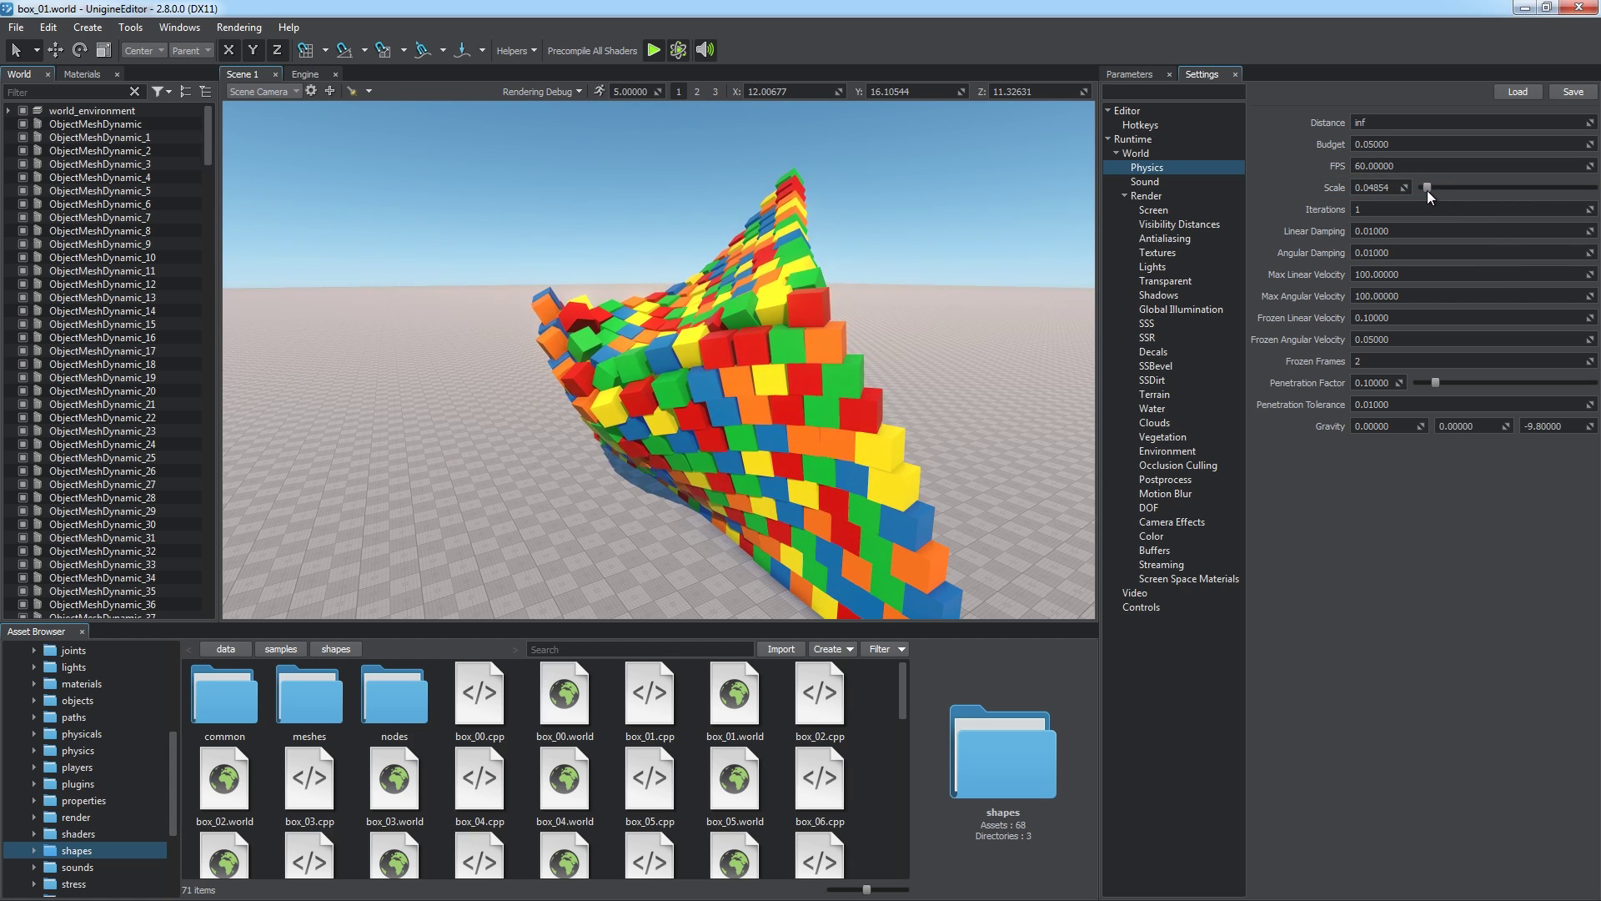
alt+drag(1026, 325, 1474, 322)
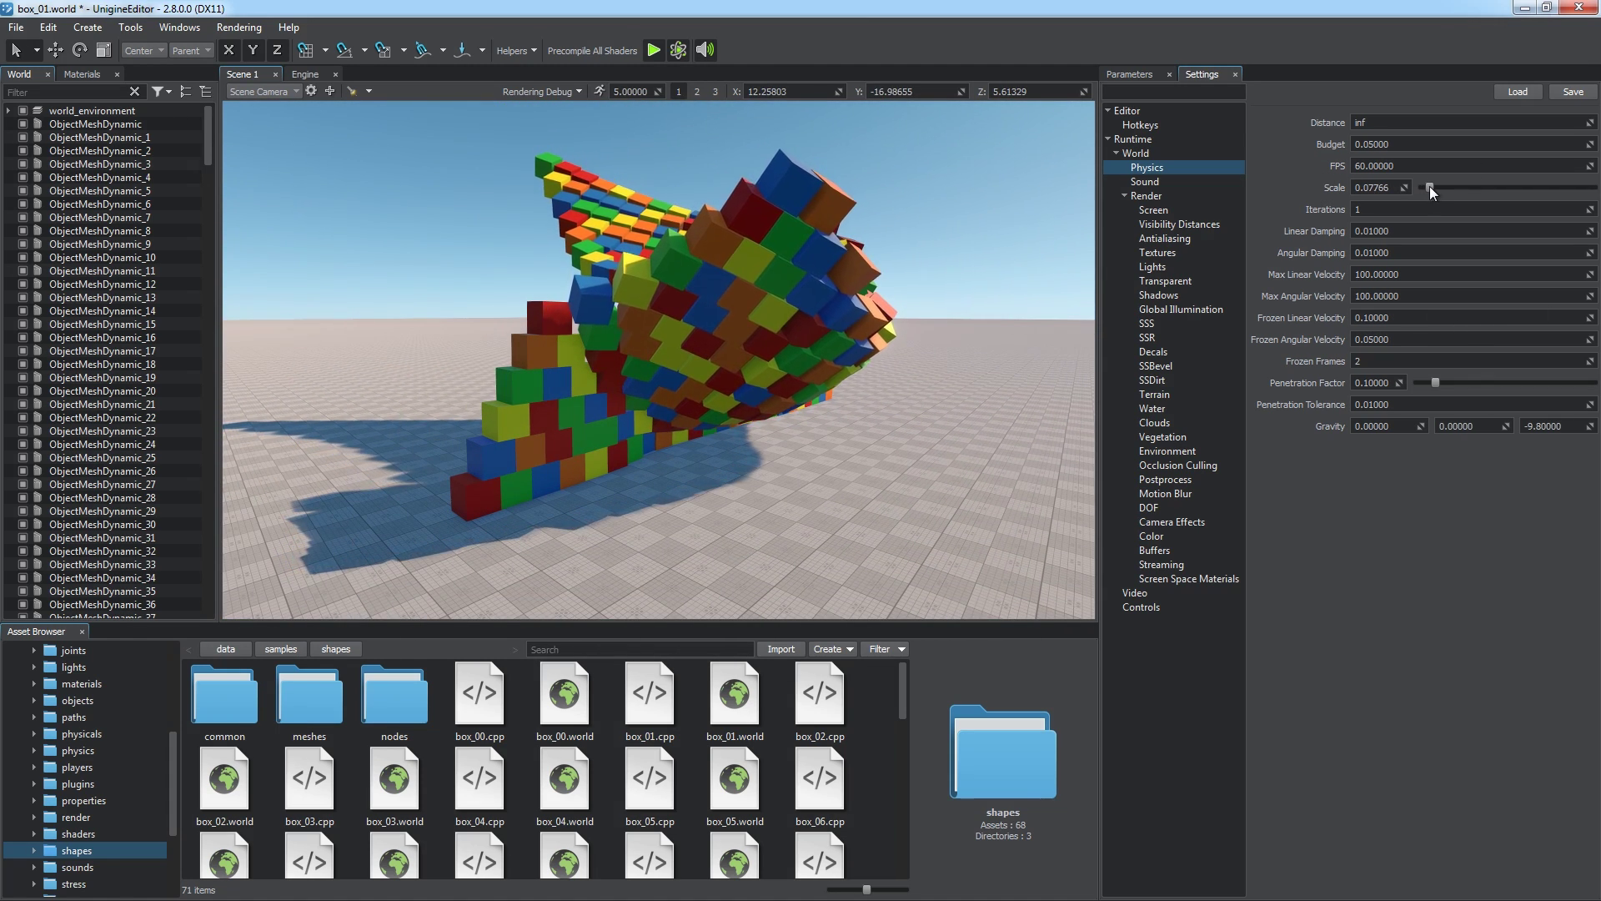
drag(1430, 187, 1513, 197)
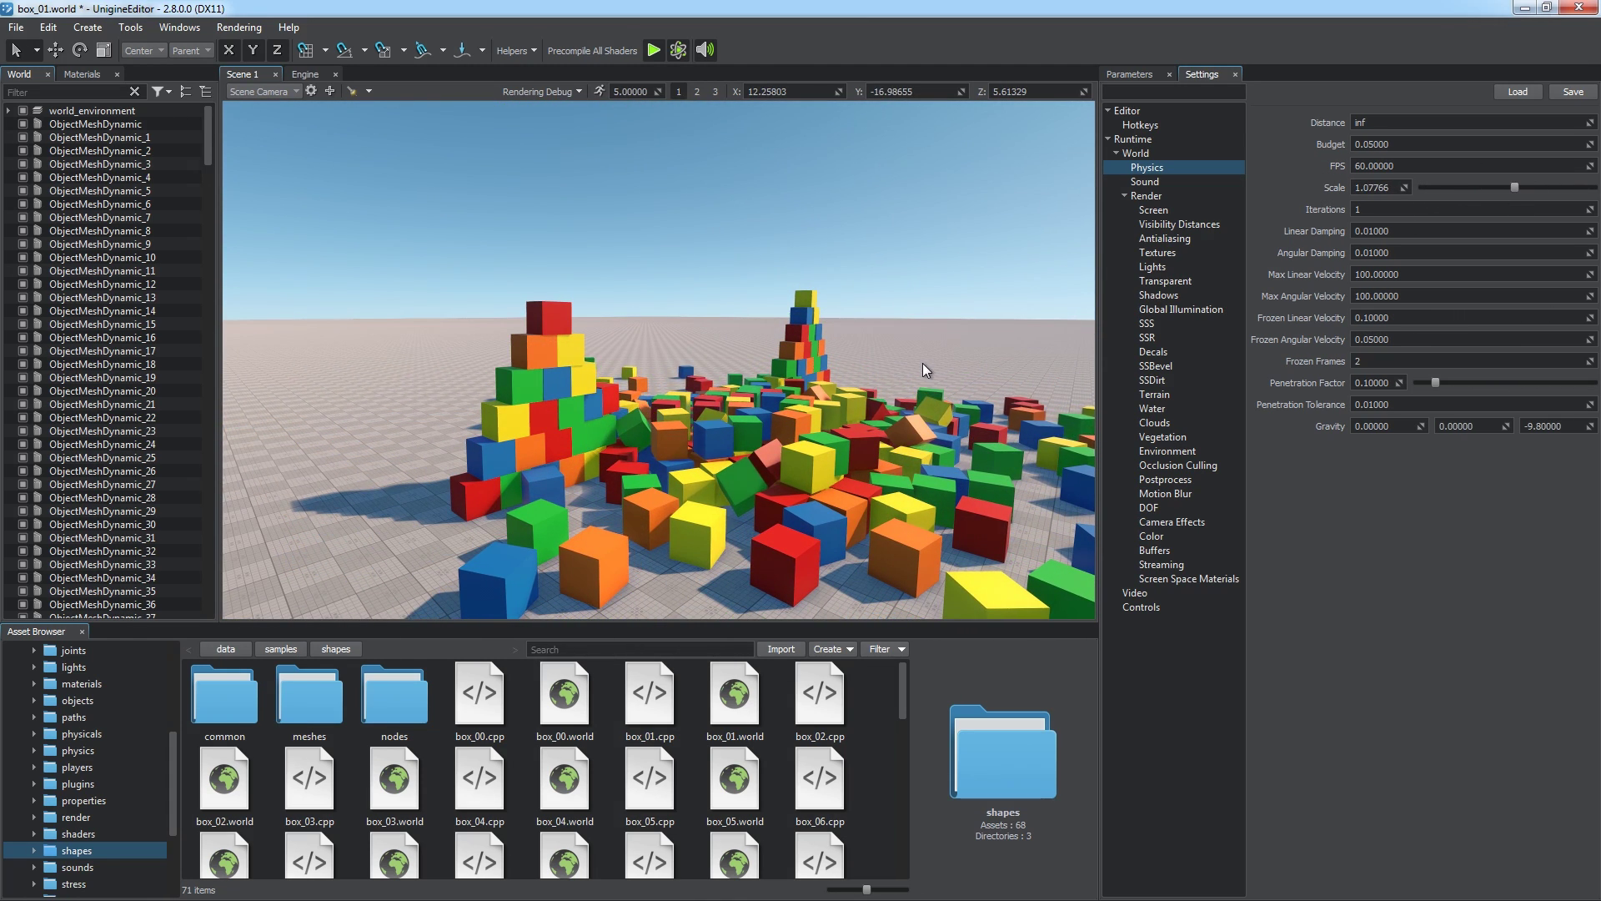
right_drag(922, 363, 989, 382)
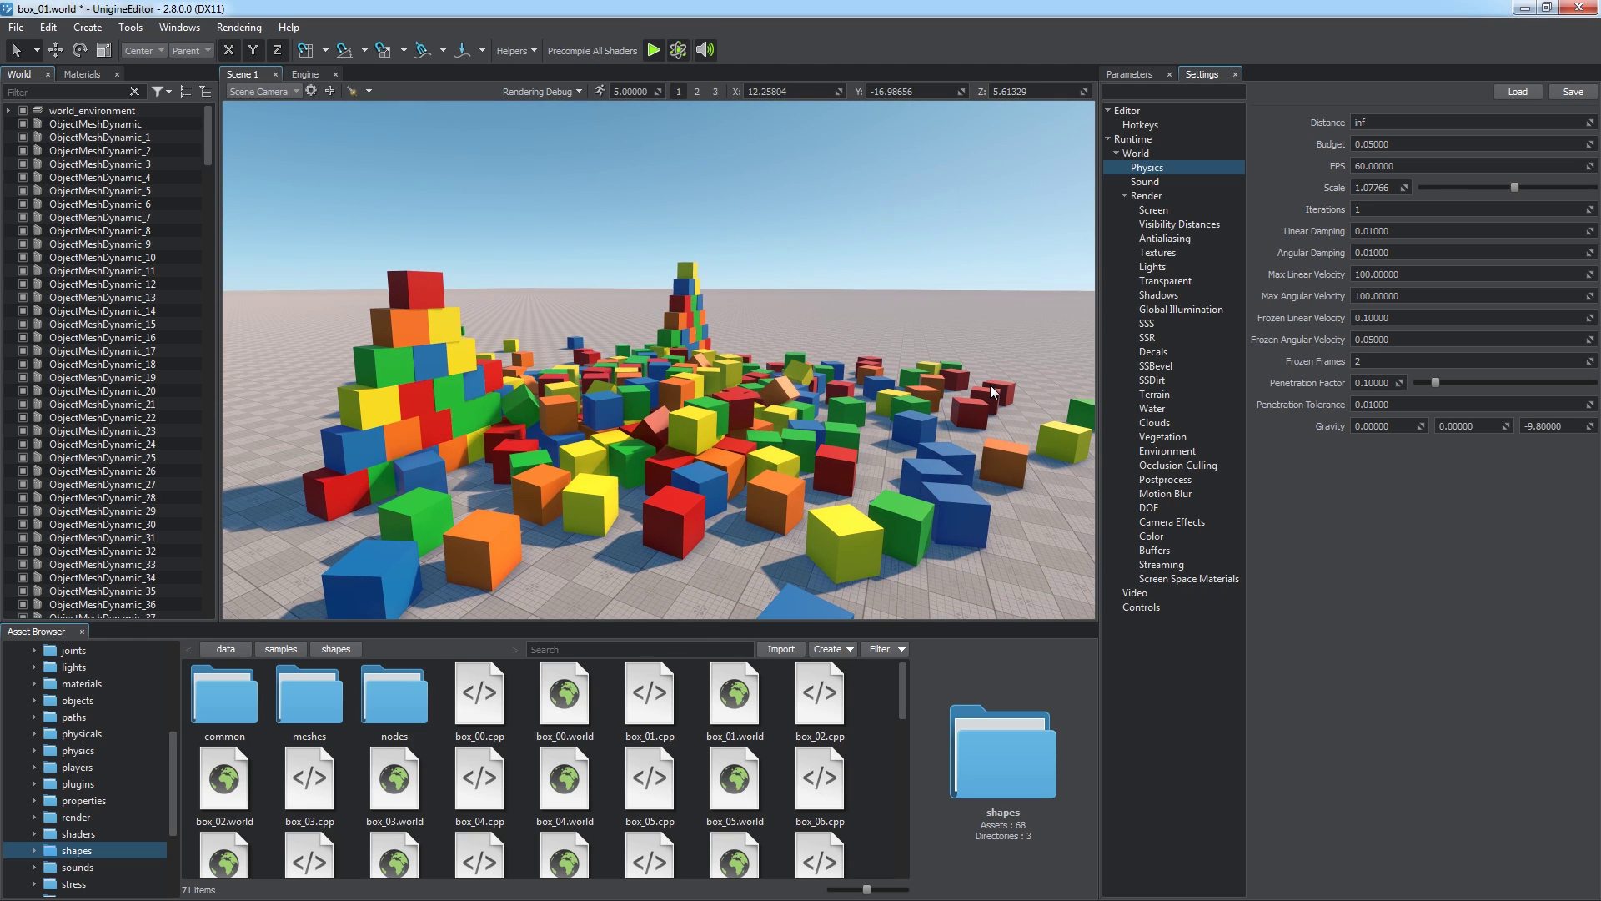
Stop the physics simulation and enable the Physics performance profiler over the box pyramid scene.
click(677, 55)
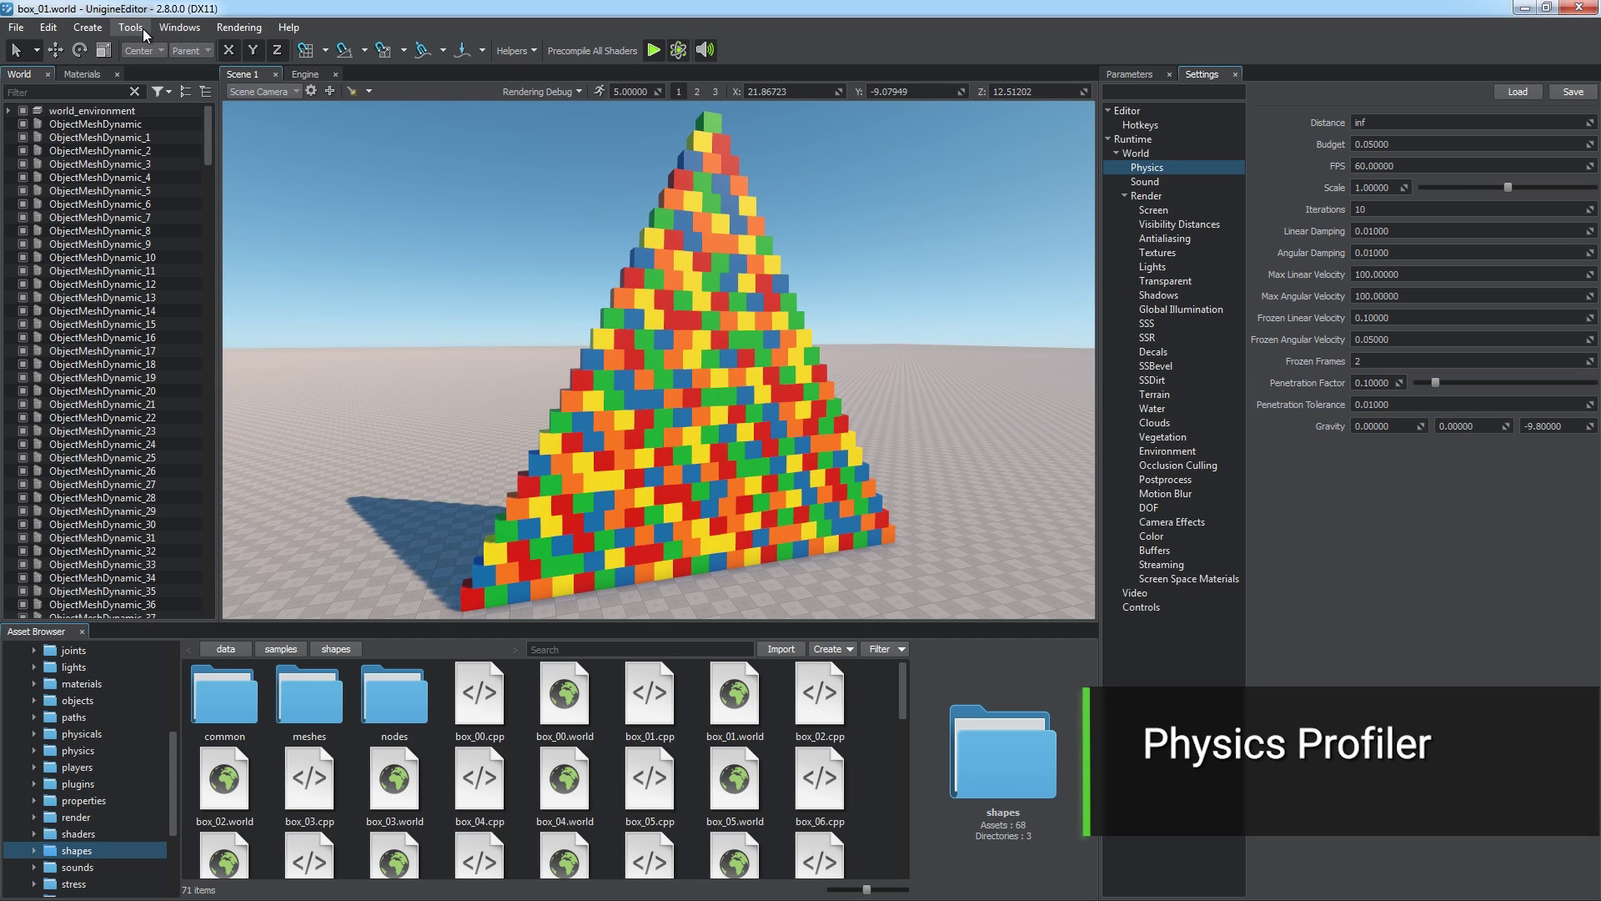
click(145, 33)
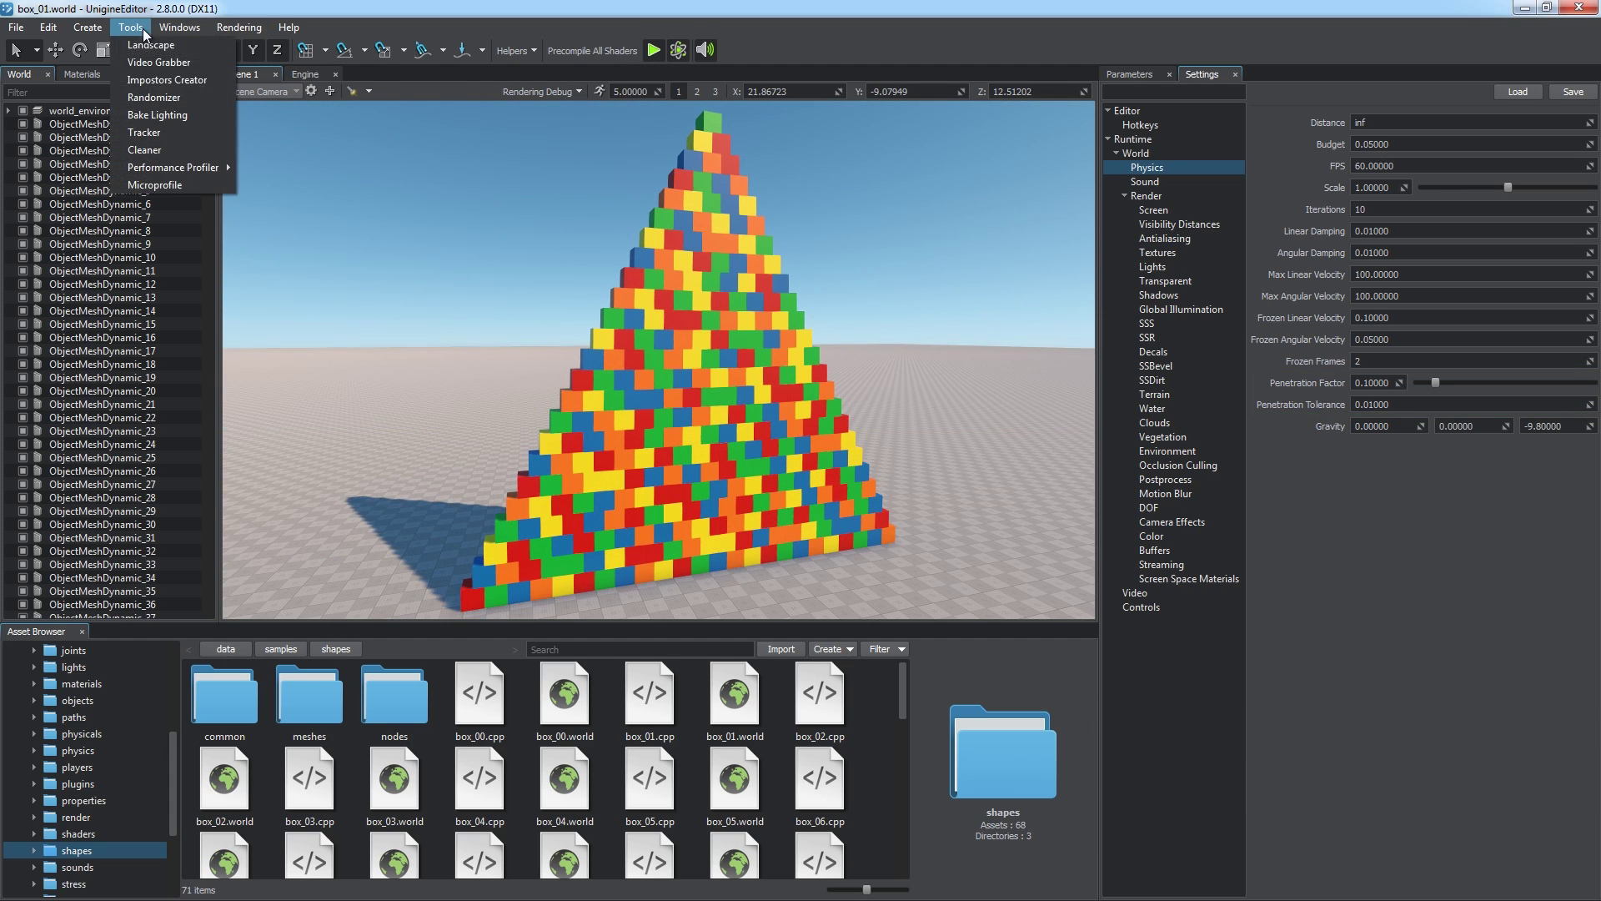
mouse_move(227, 171)
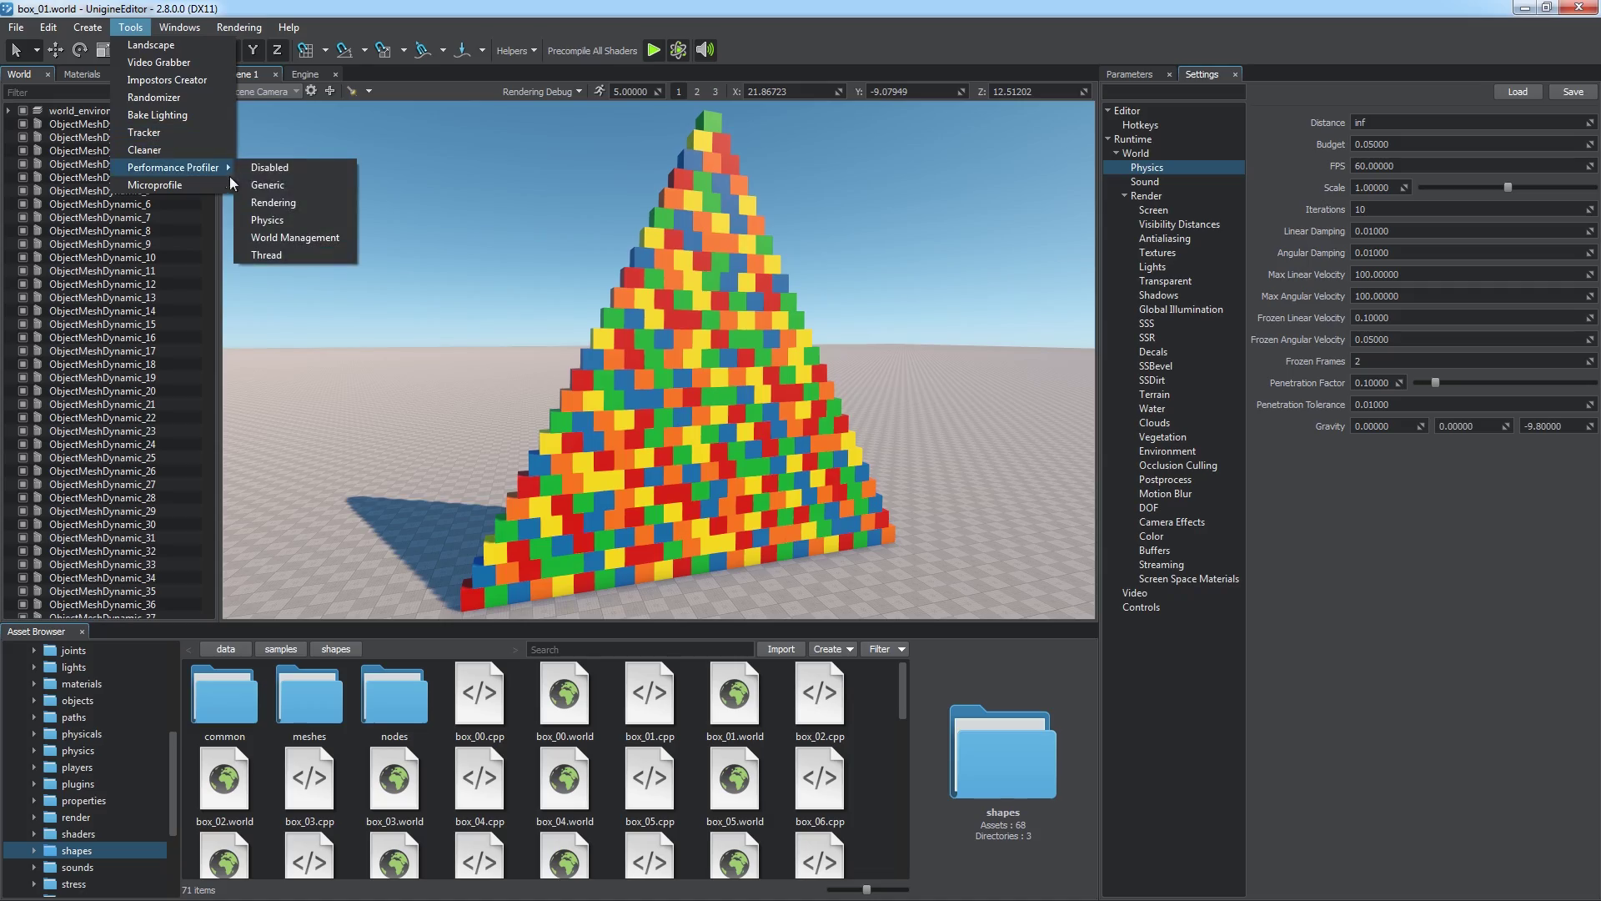
click(272, 222)
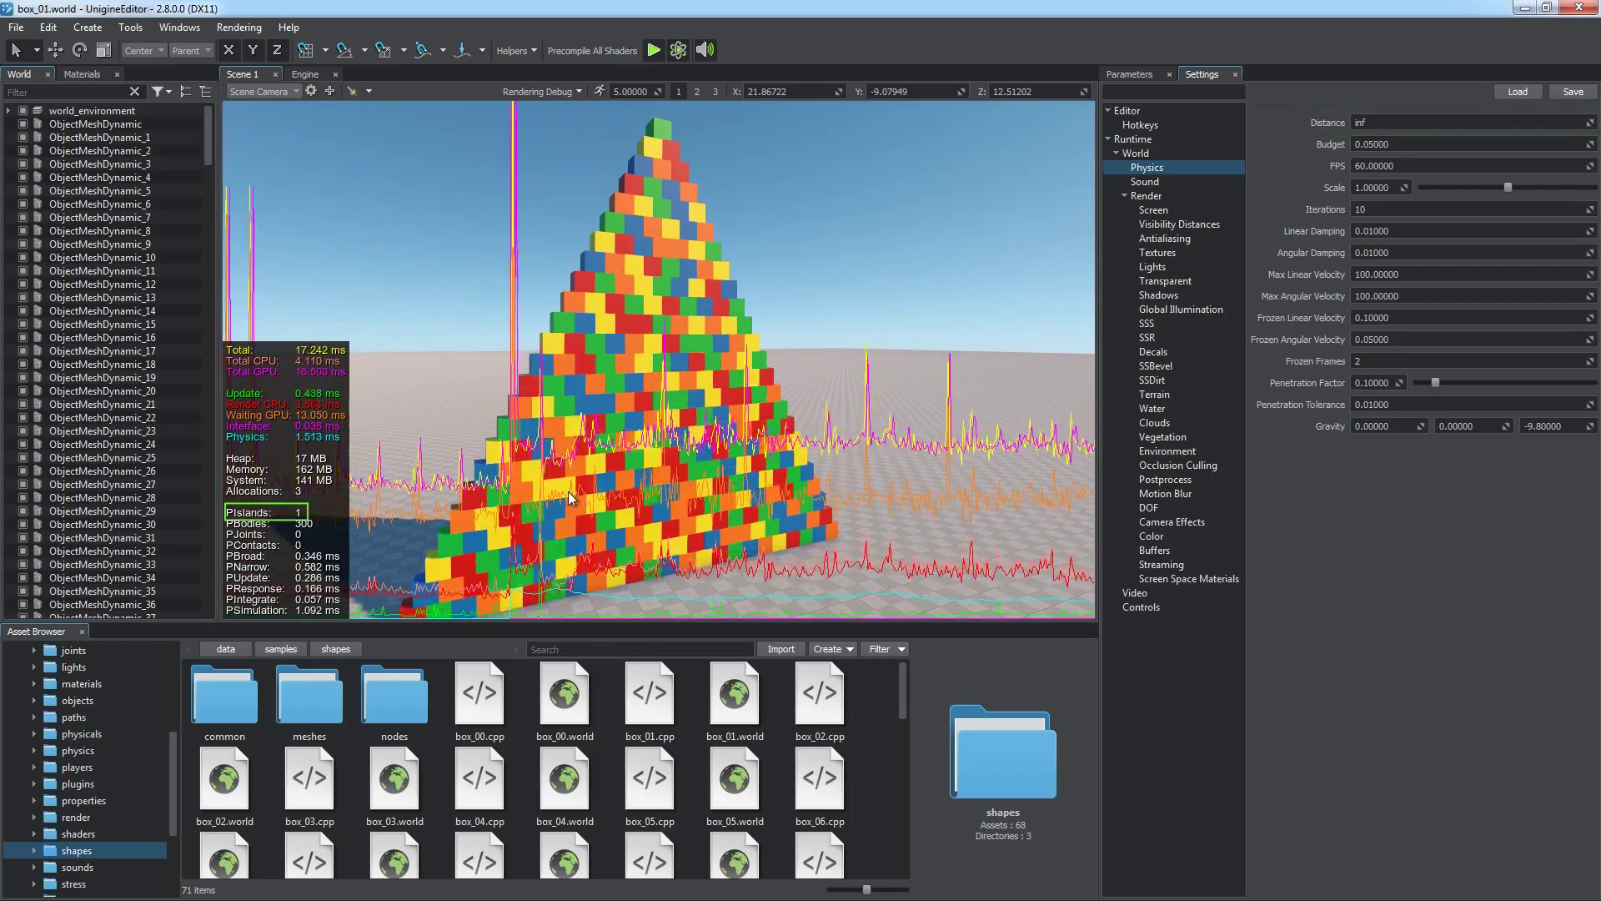
Try a physics Iterations value of 5, lower it to 1, and run the physics simulation.
double_click(1501, 211)
text(5)
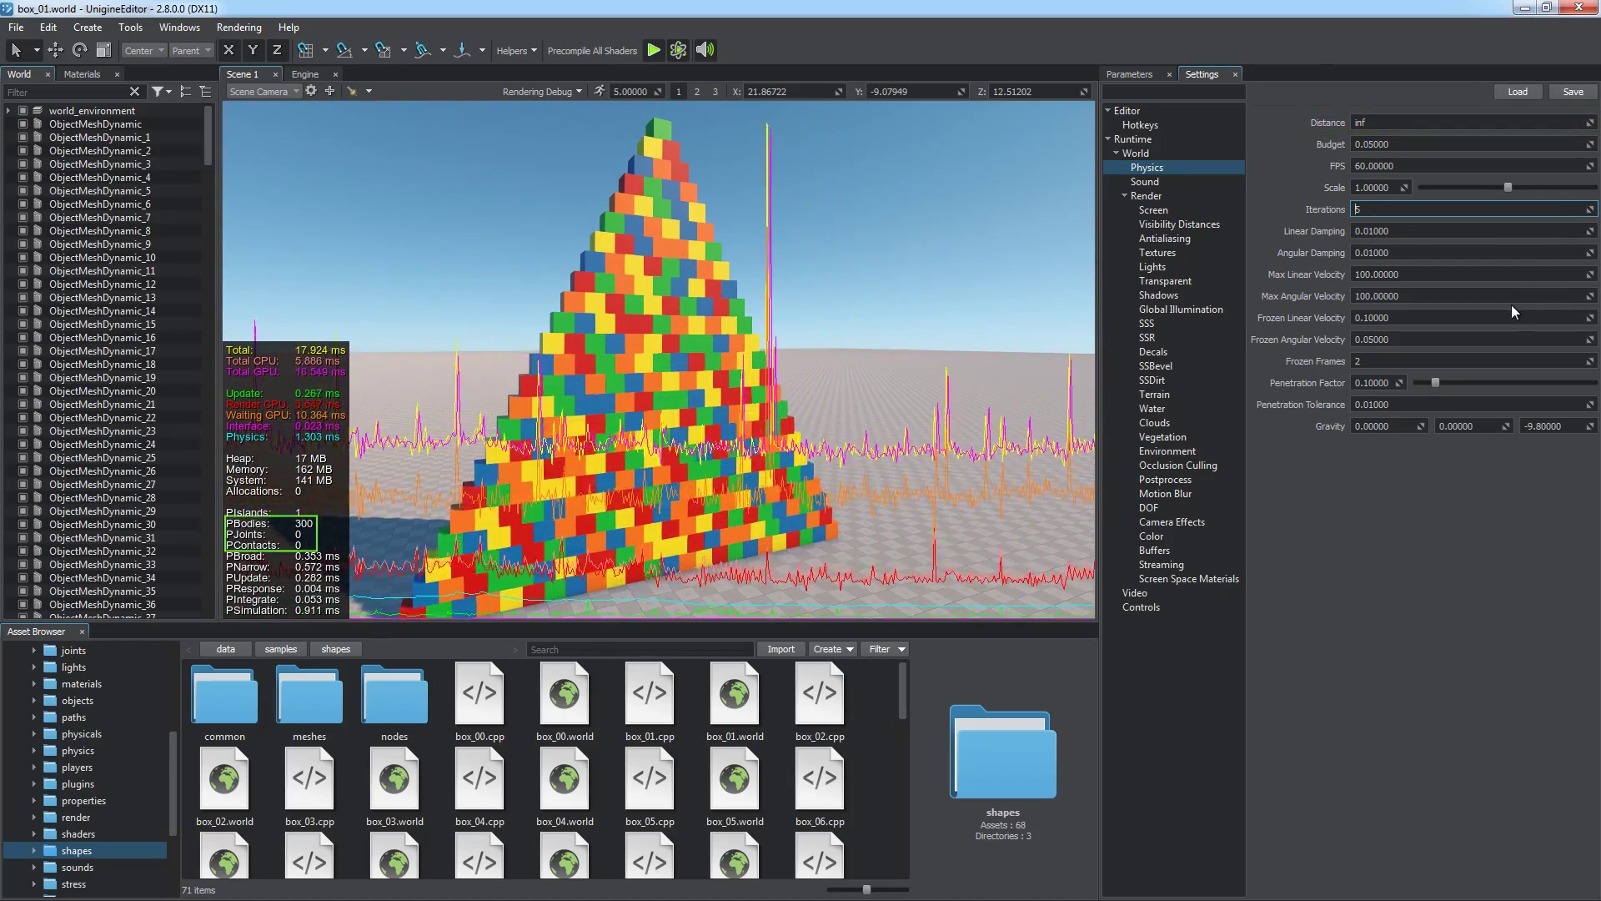
key(BackSpace)
text(1)
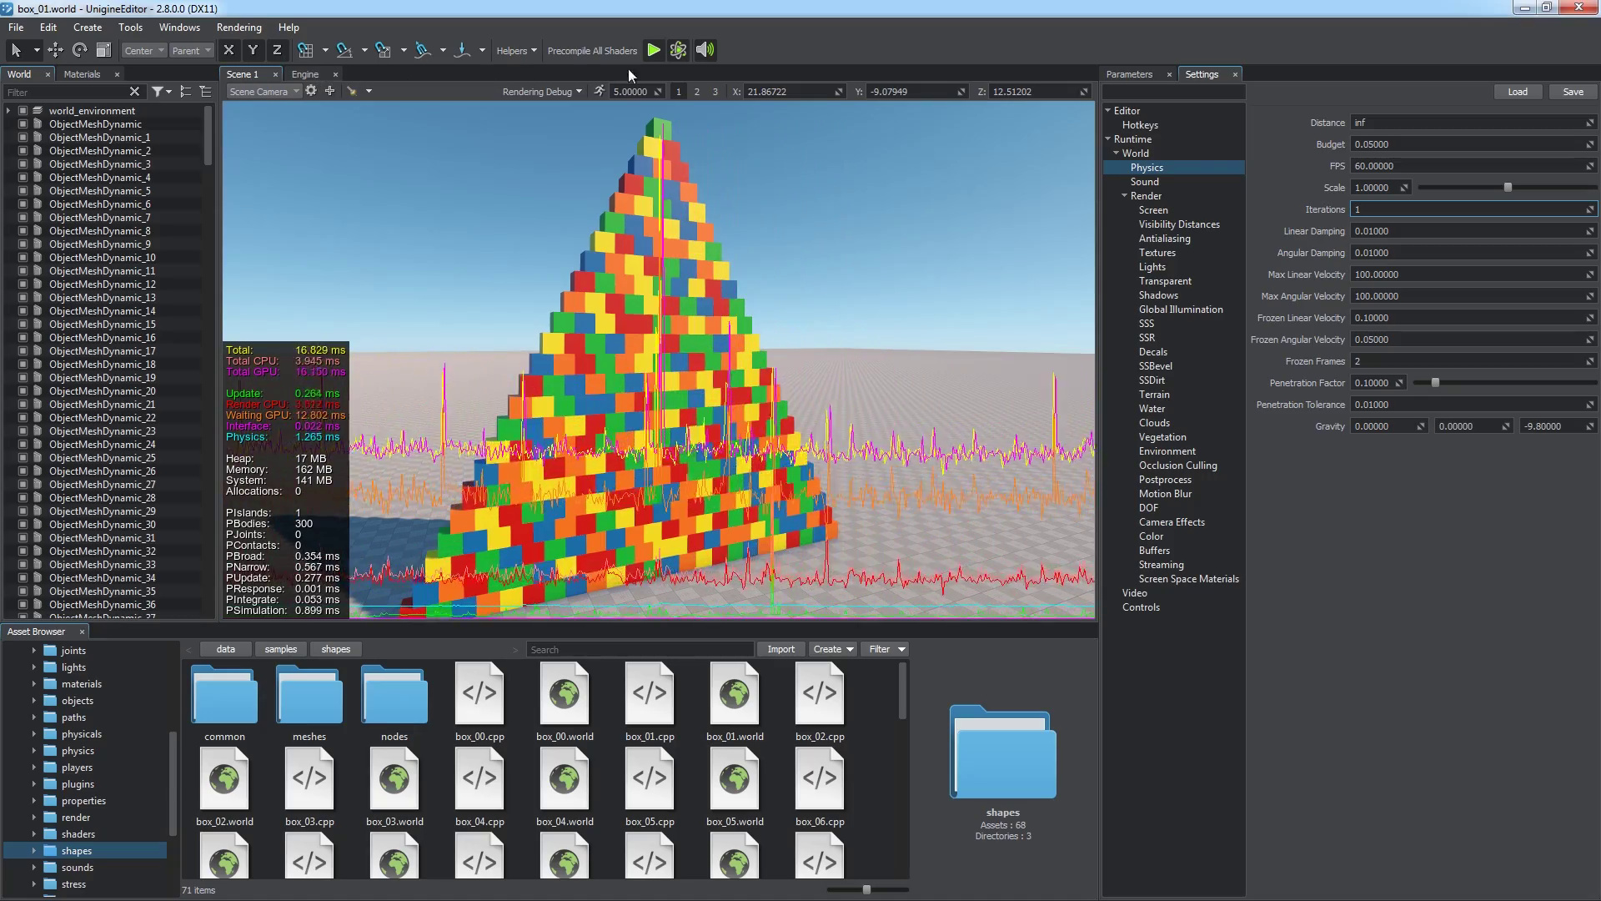
click(679, 51)
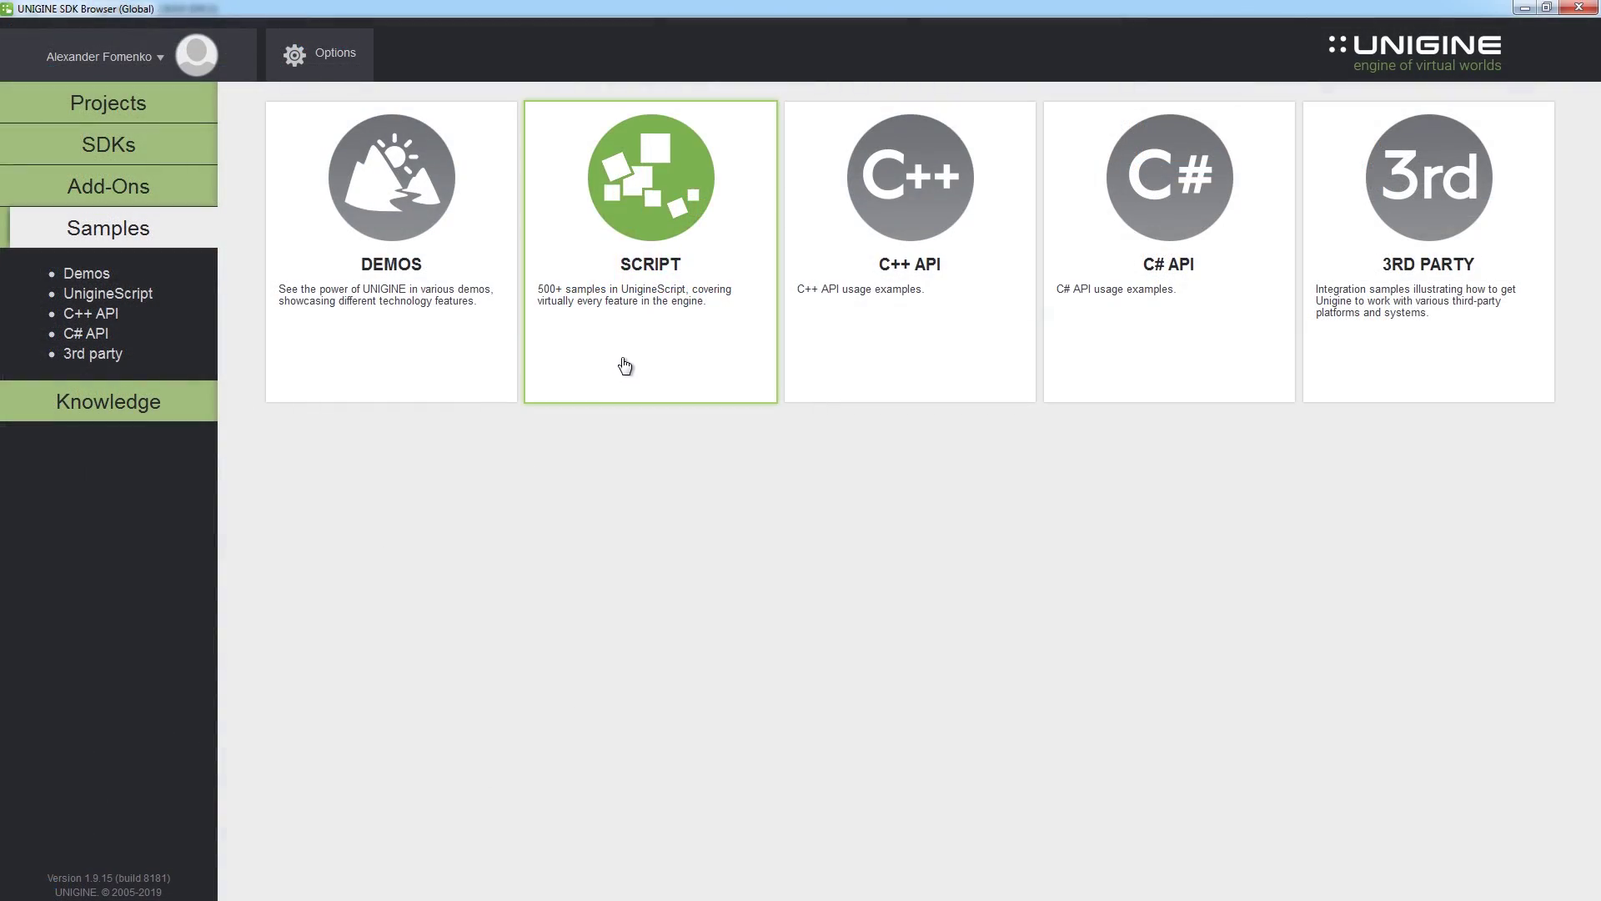
Open the UnigineScript samples in the UNIGINE SDK Browser and look through the sample categories down to Joints, Objects and Pathfinding.
click(622, 361)
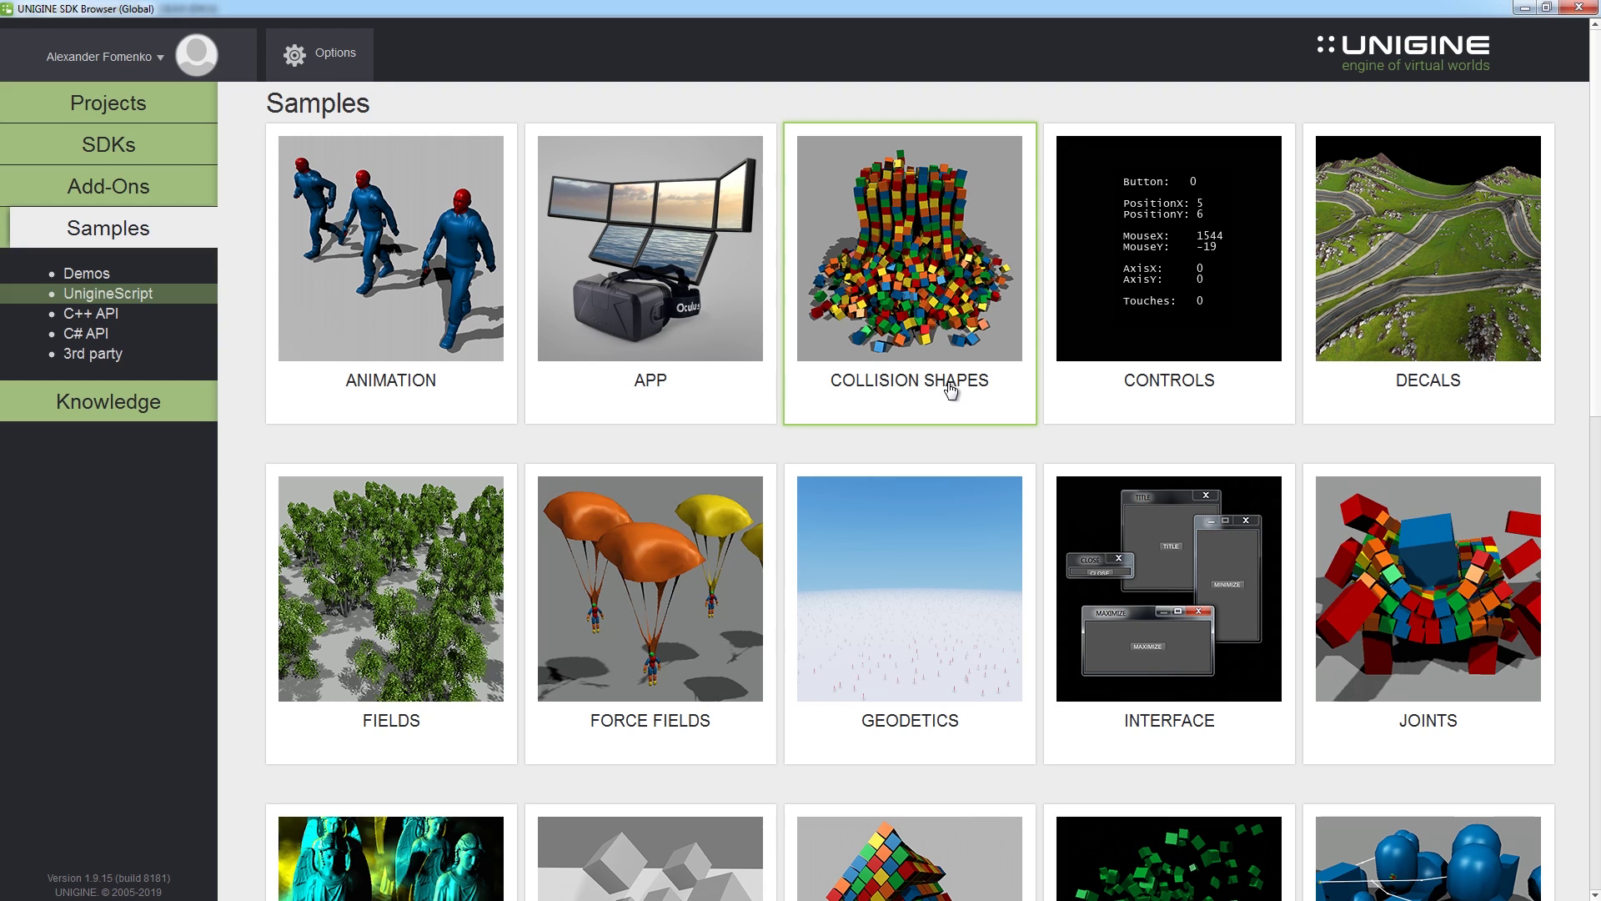
scroll(1596, 477, down, 4)
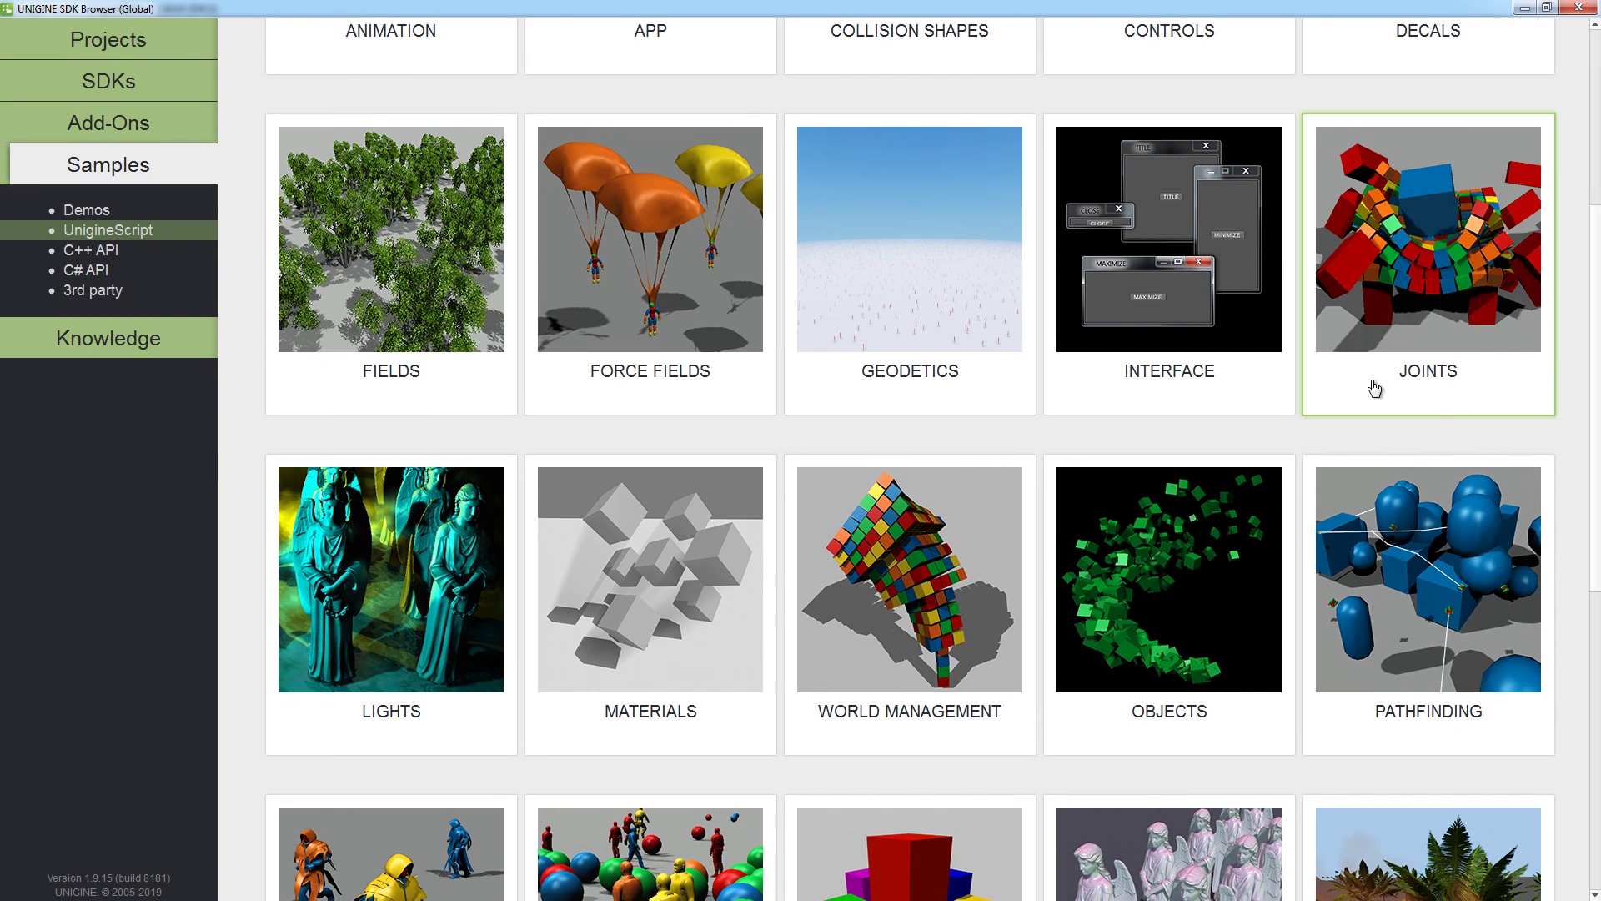